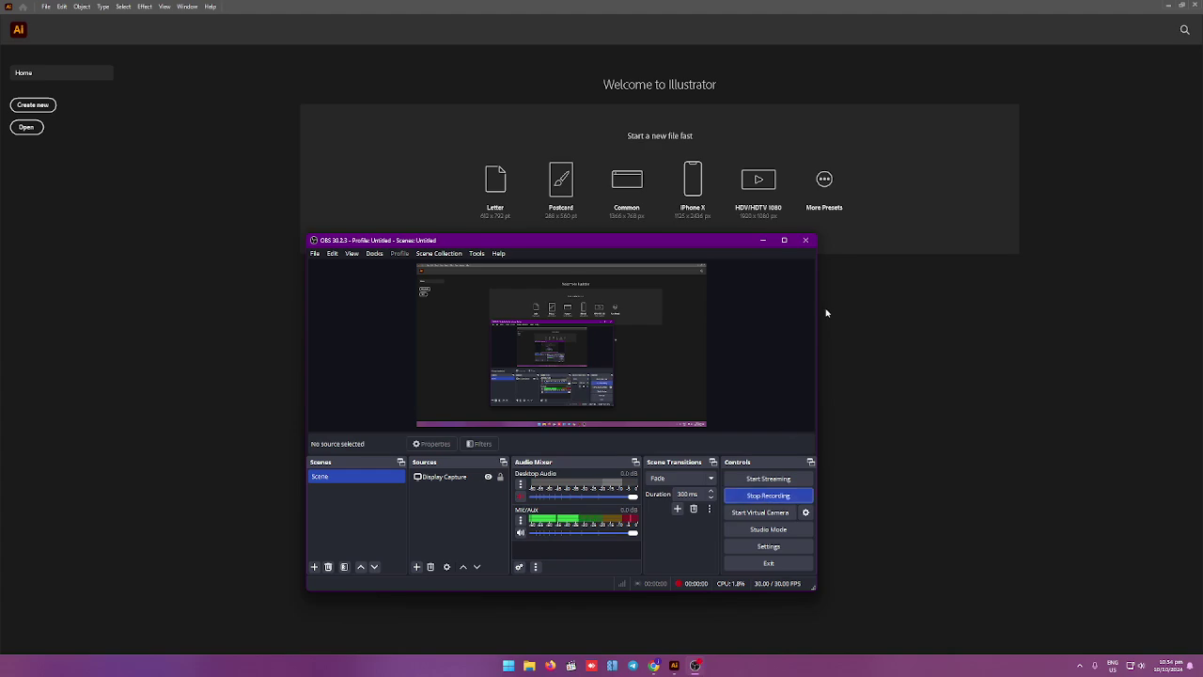
Open PATTERN.psd from docktype (G:) > MYPATTERN > PATTER BODY TSHIRT ROUND NECK.
{"action": "left_click", "coordinate": [762, 239]}
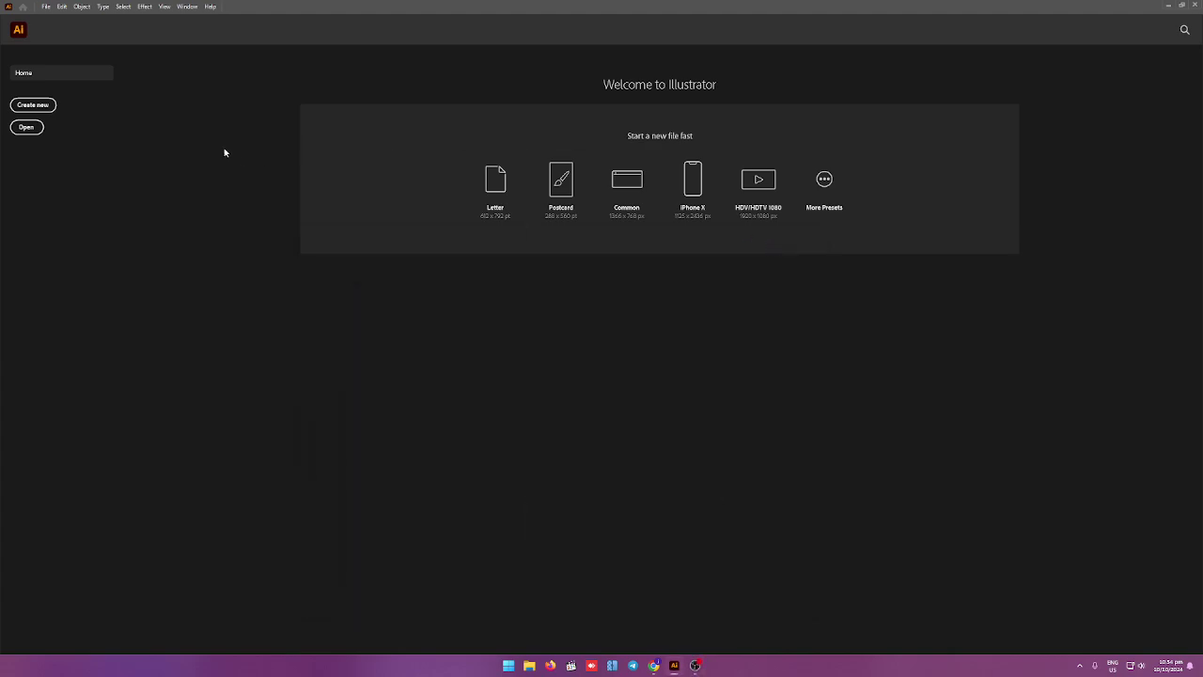
{"action": "left_click", "coordinate": [26, 127]}
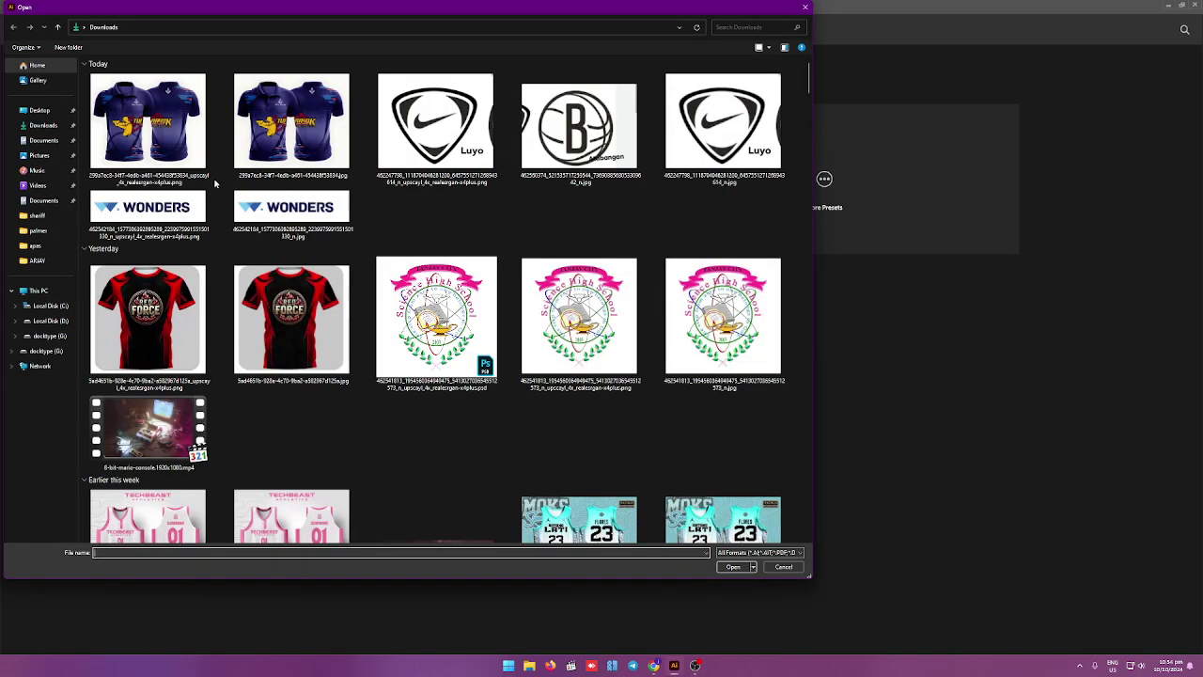
{"action": "left_click", "coordinate": [43, 335]}
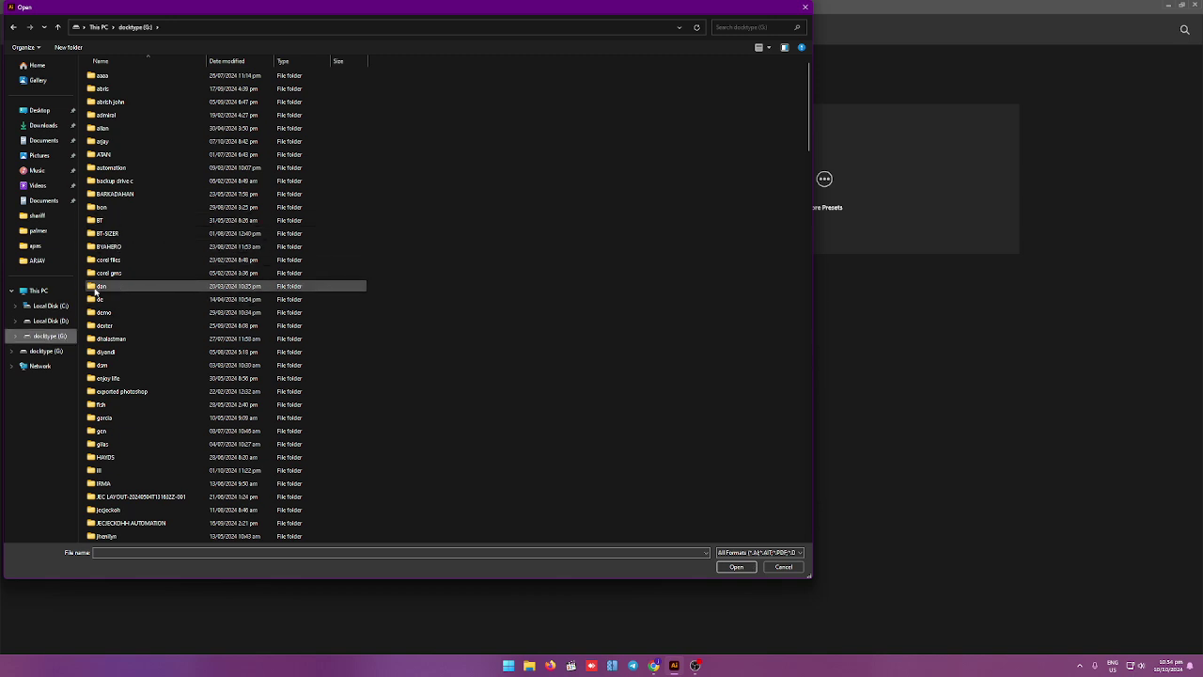
{"action": "key", "text": "m"}
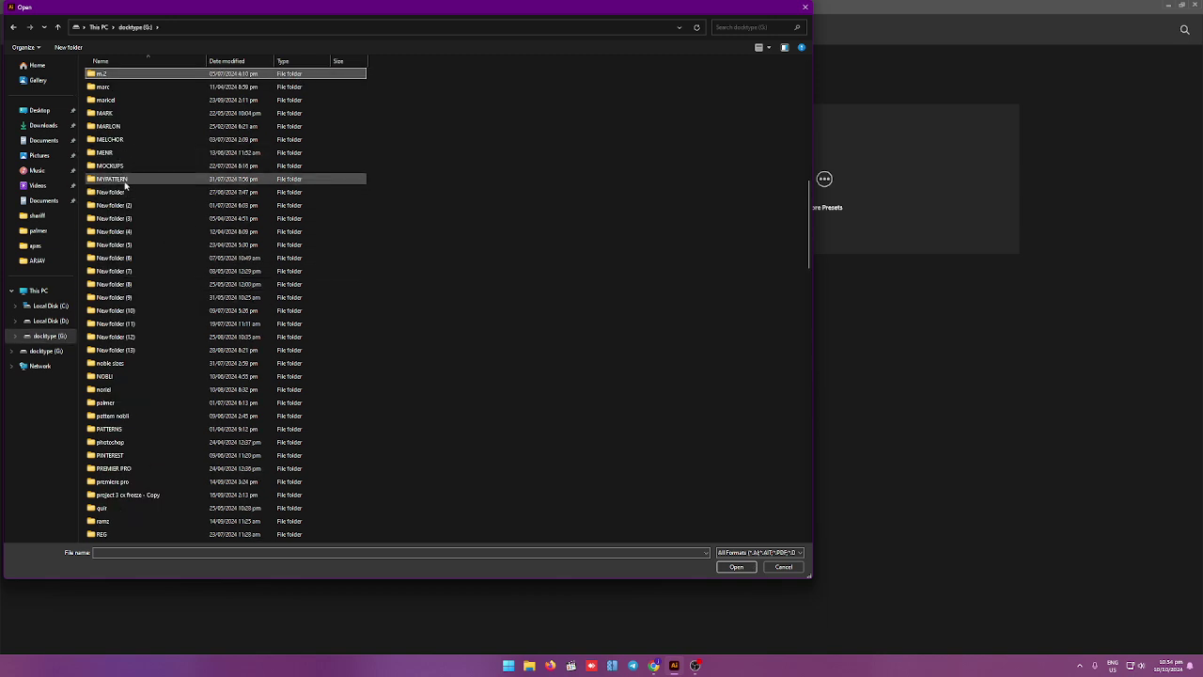
{"action": "double_click", "coordinate": [125, 181]}
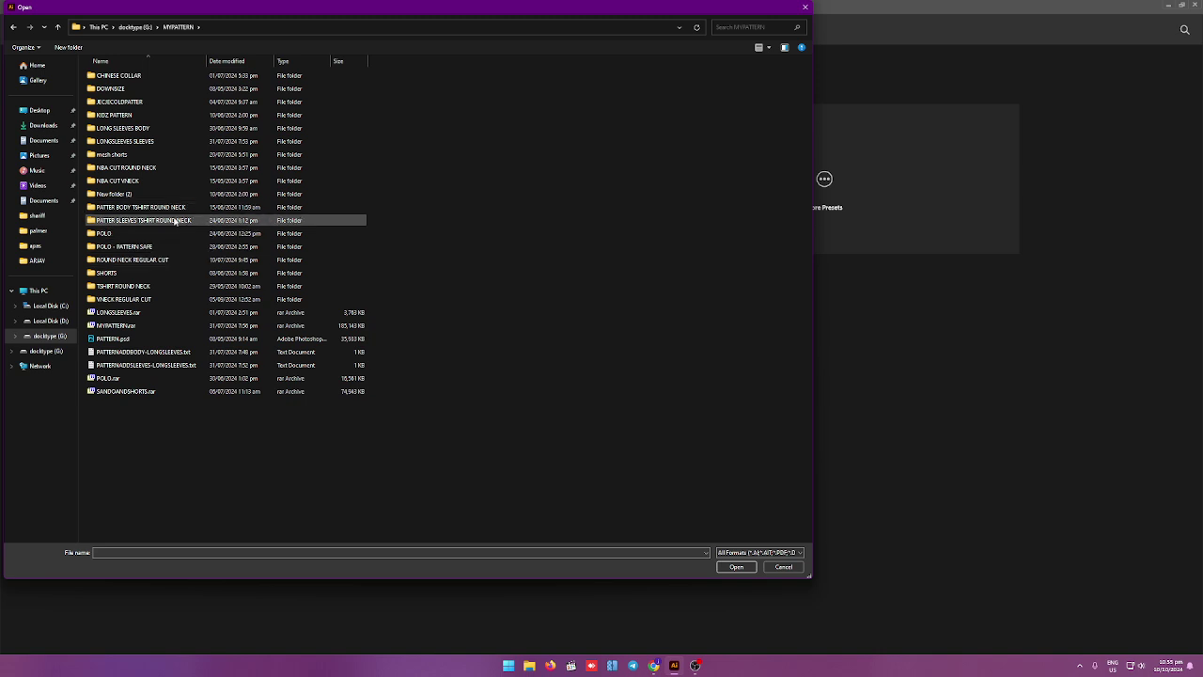
{"action": "double_click", "coordinate": [152, 208]}
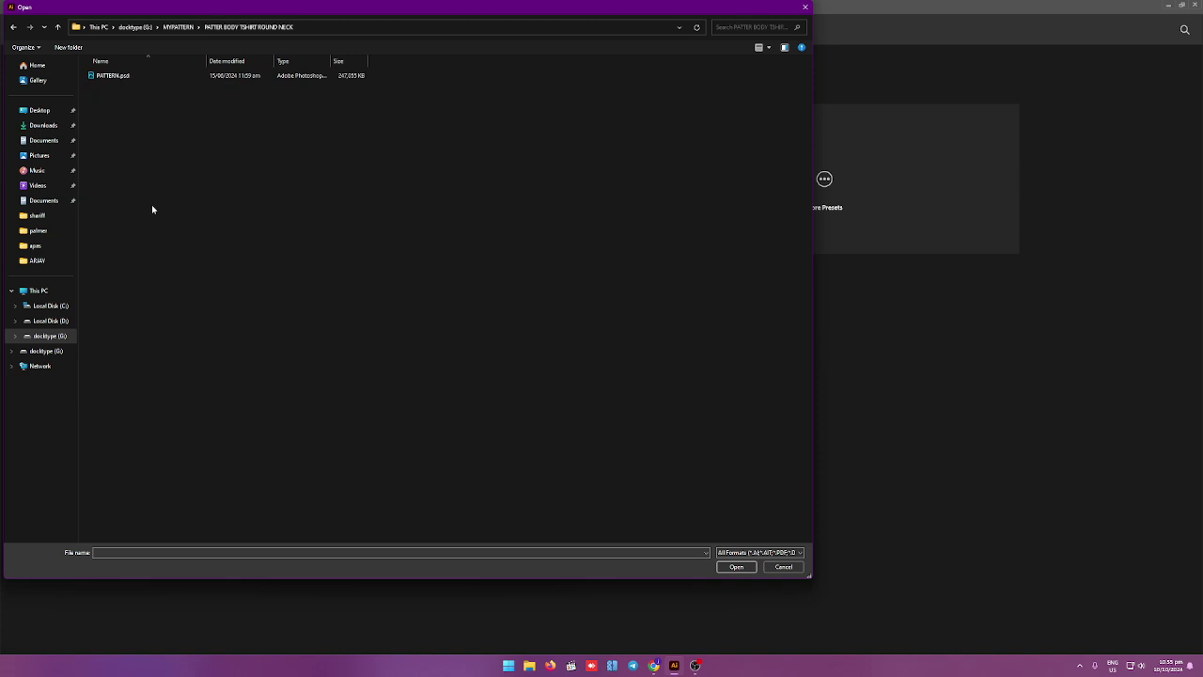
{"action": "left_click", "coordinate": [115, 80]}
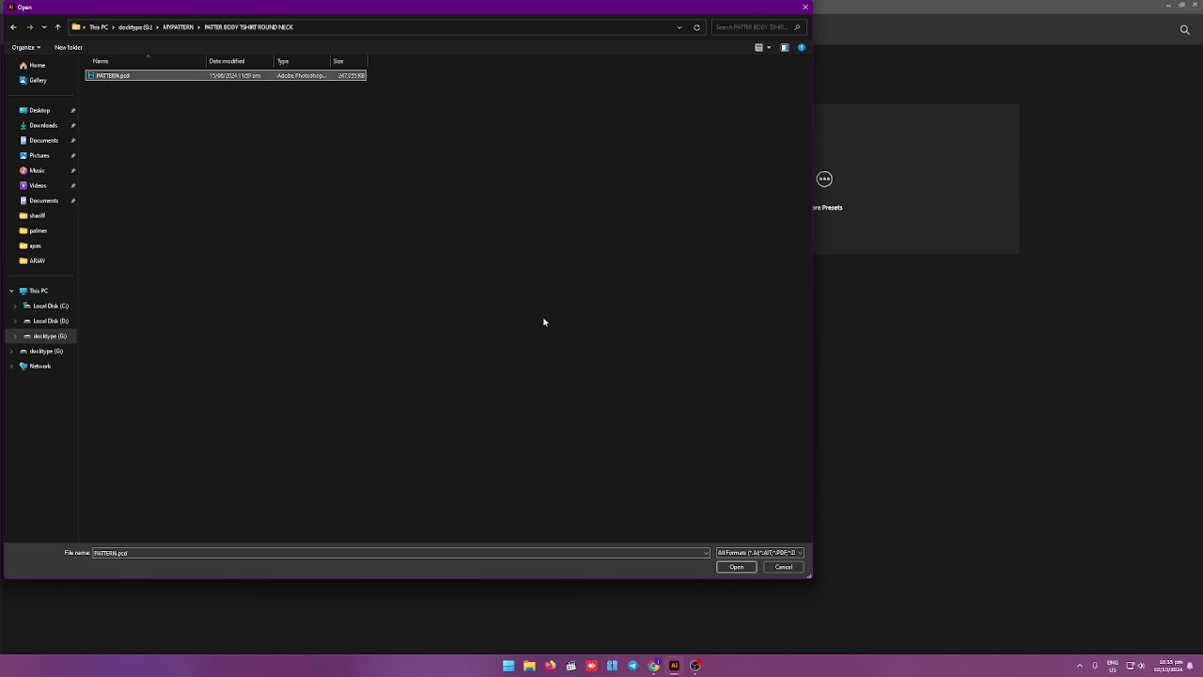
{"action": "left_click", "coordinate": [736, 567]}
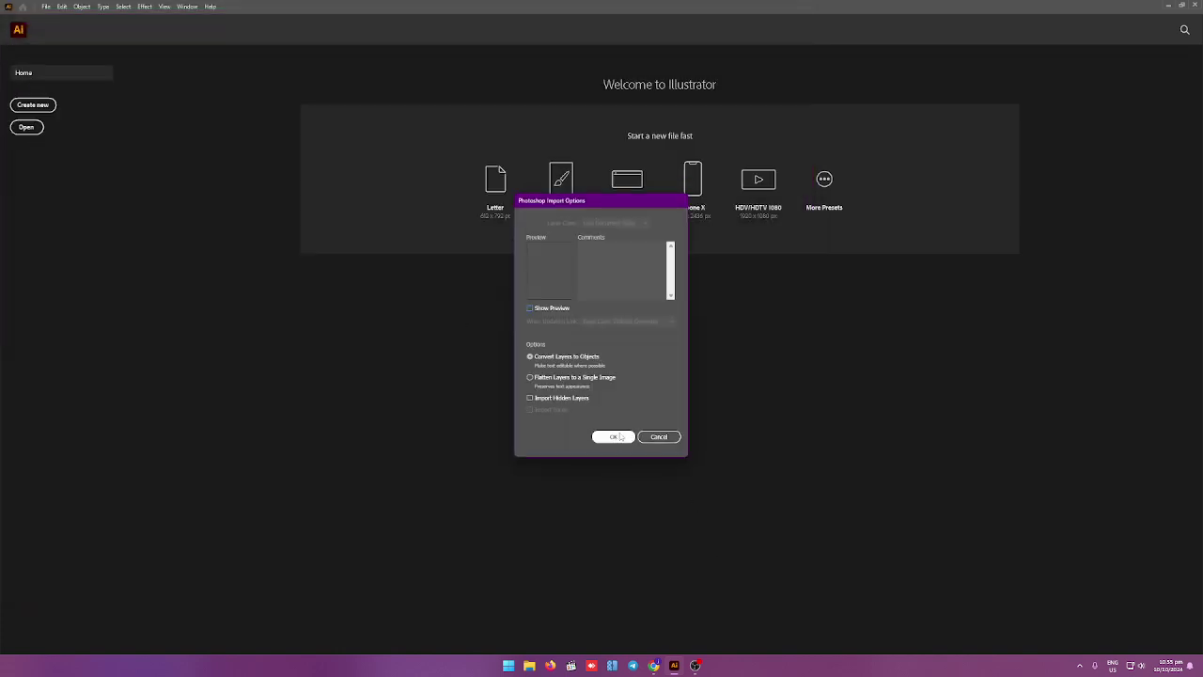
Accept the Photoshop import options, zoom out to the whole artboard and select the 2XS image.
{"action": "left_click", "coordinate": [614, 437]}
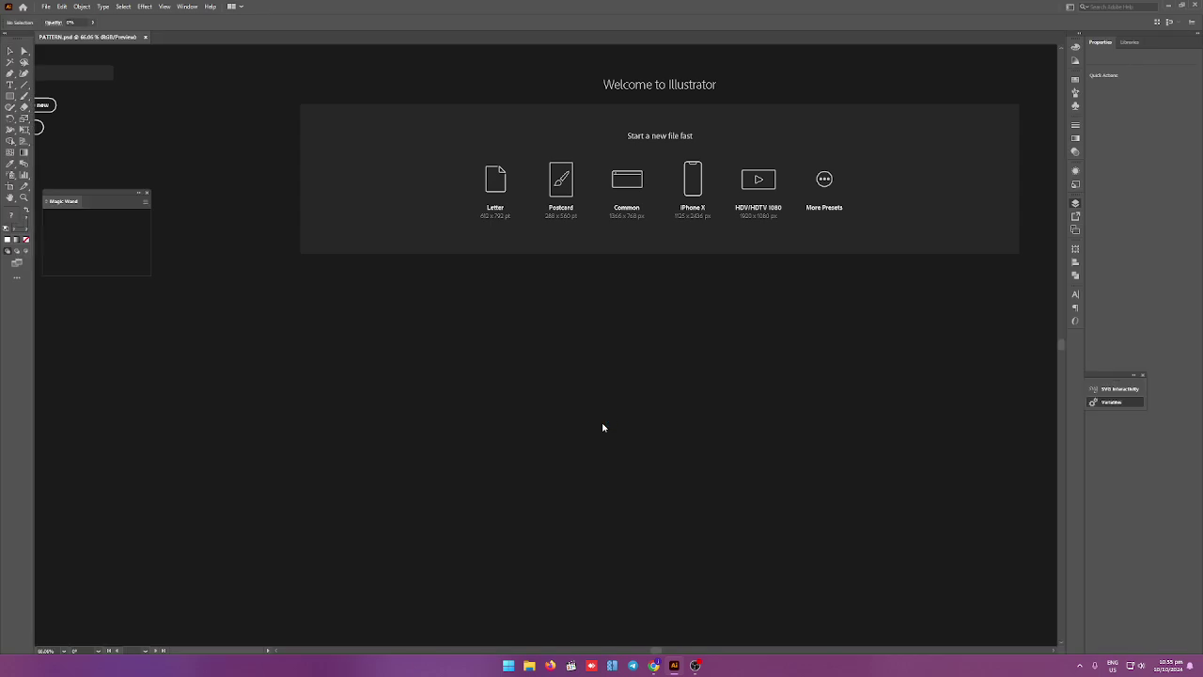
{"action": "scroll", "coordinate": [527, 397], "scroll_direction": "down", "scroll_amount": 1}
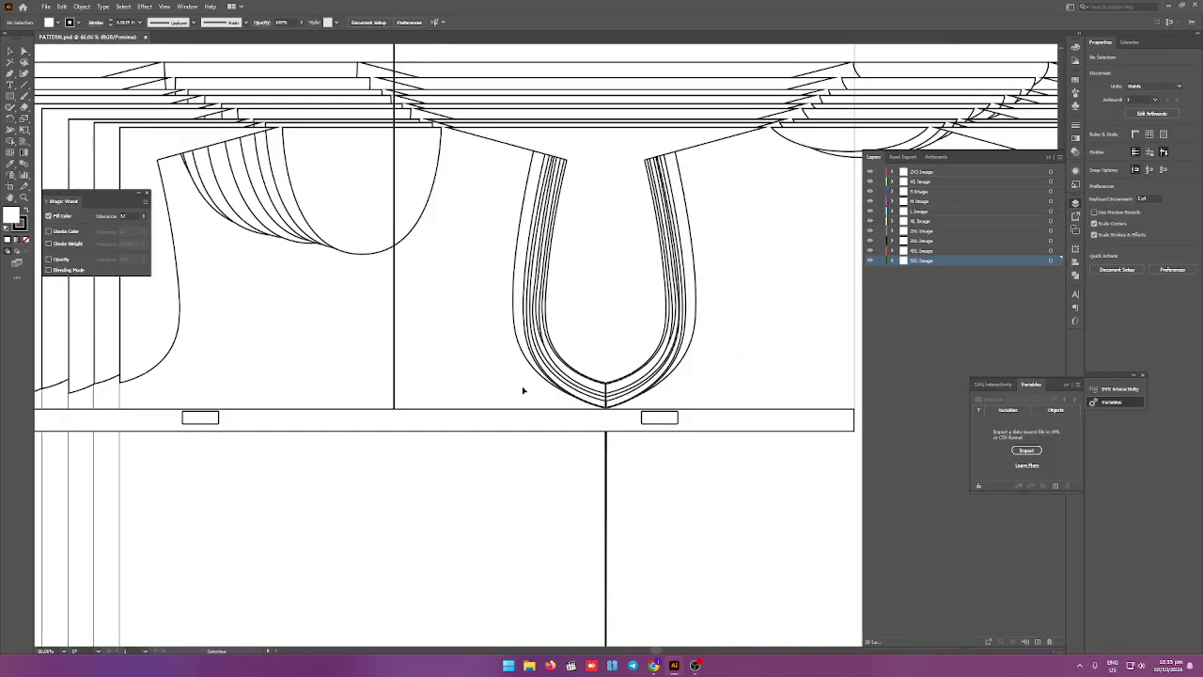
{"action": "scroll", "coordinate": [524, 392], "scroll_direction": "down", "scroll_amount": 4}
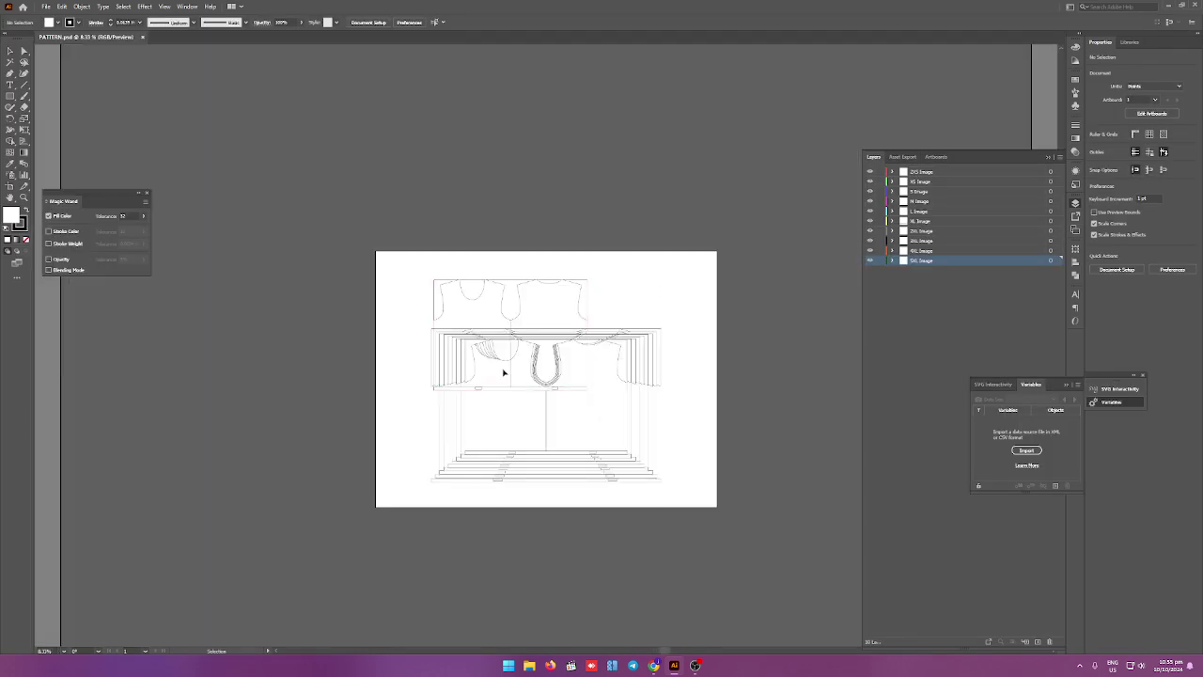
{"action": "left_click", "coordinate": [614, 293]}
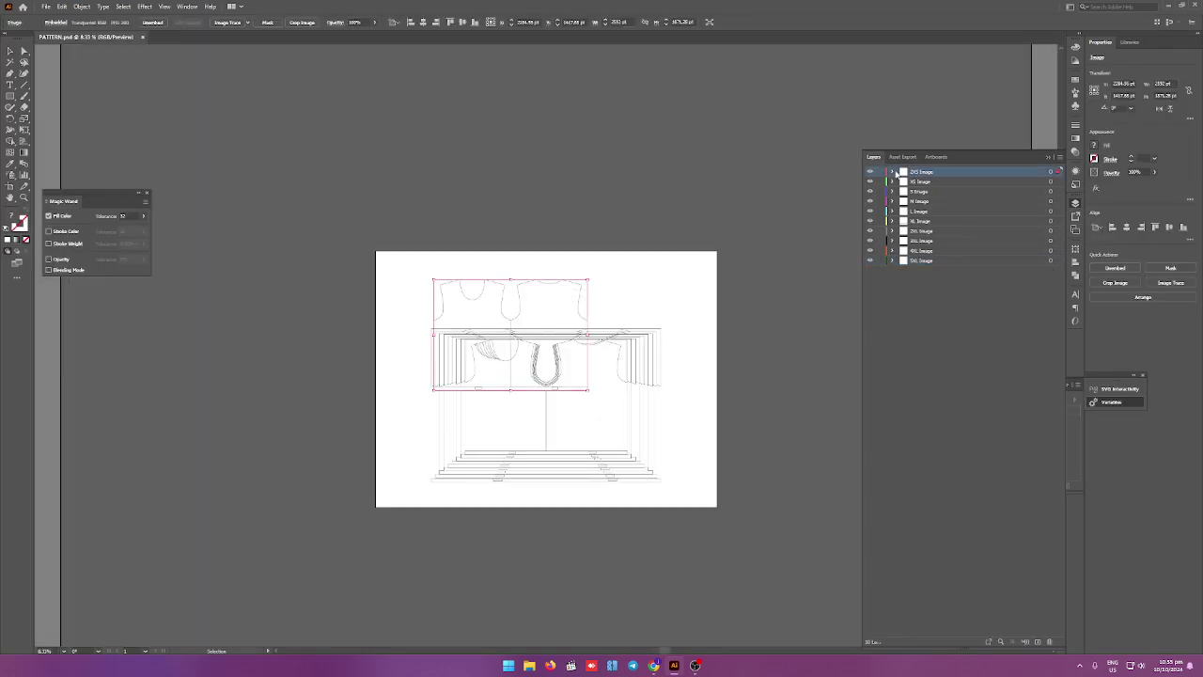
Expand the 2XS Image layer and drag the 2XS shirt image above the artboard.
{"action": "left_click", "coordinate": [893, 174]}
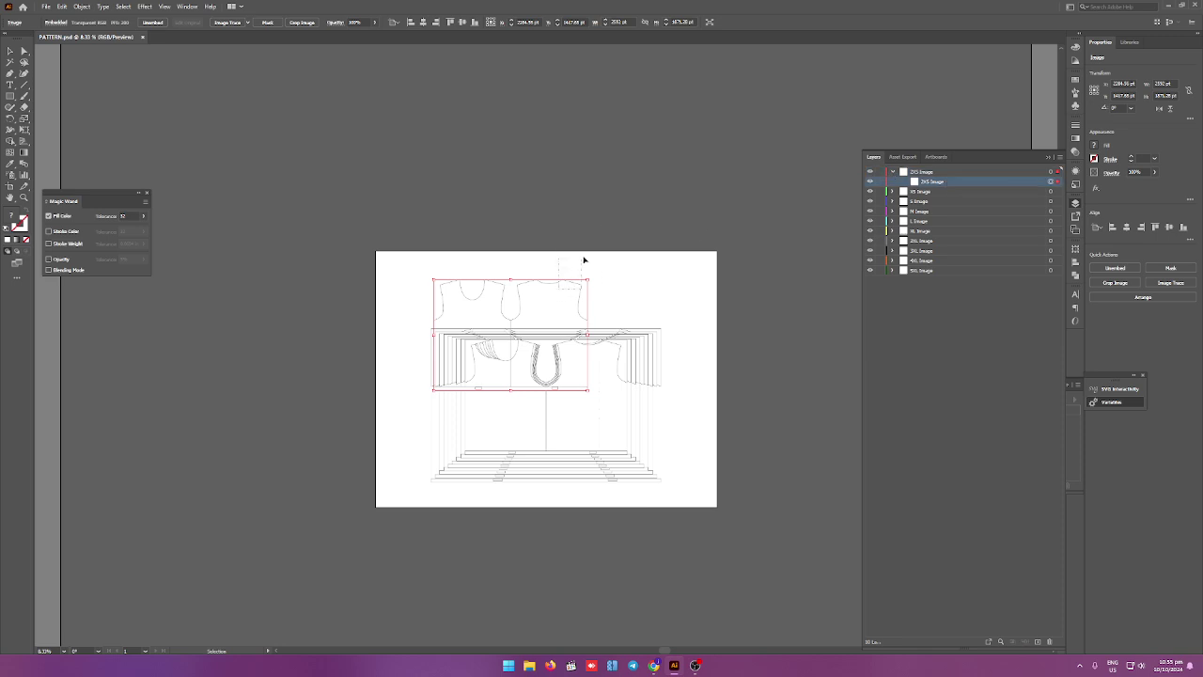
{"action": "left_click_drag", "start_coordinate": [595, 282], "coordinate": [574, 104]}
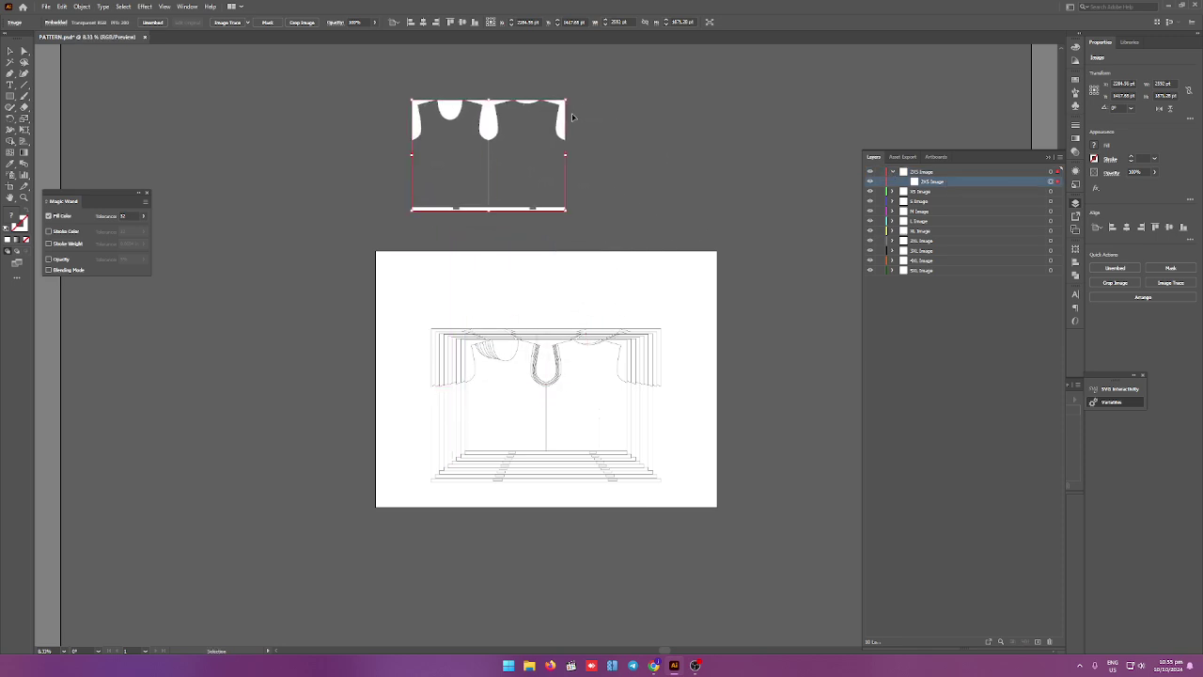
{"action": "scroll", "coordinate": [463, 89], "scroll_direction": "up", "scroll_amount": 5}
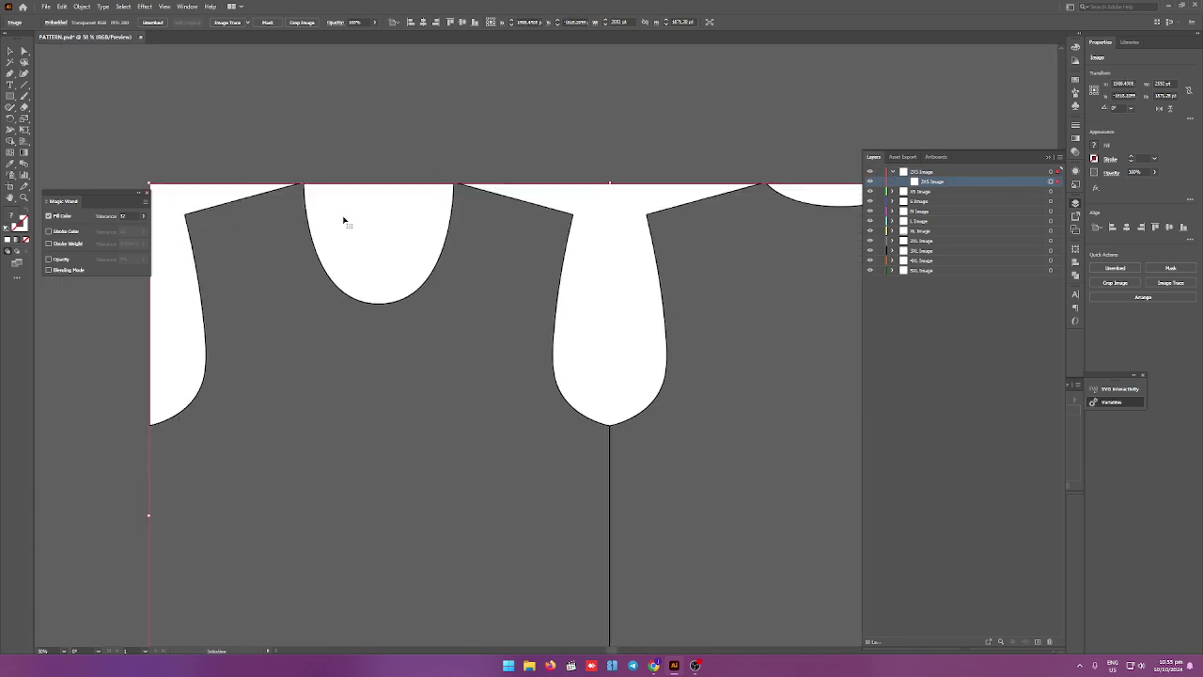
{"action": "scroll", "coordinate": [344, 220], "scroll_direction": "down", "scroll_amount": 2}
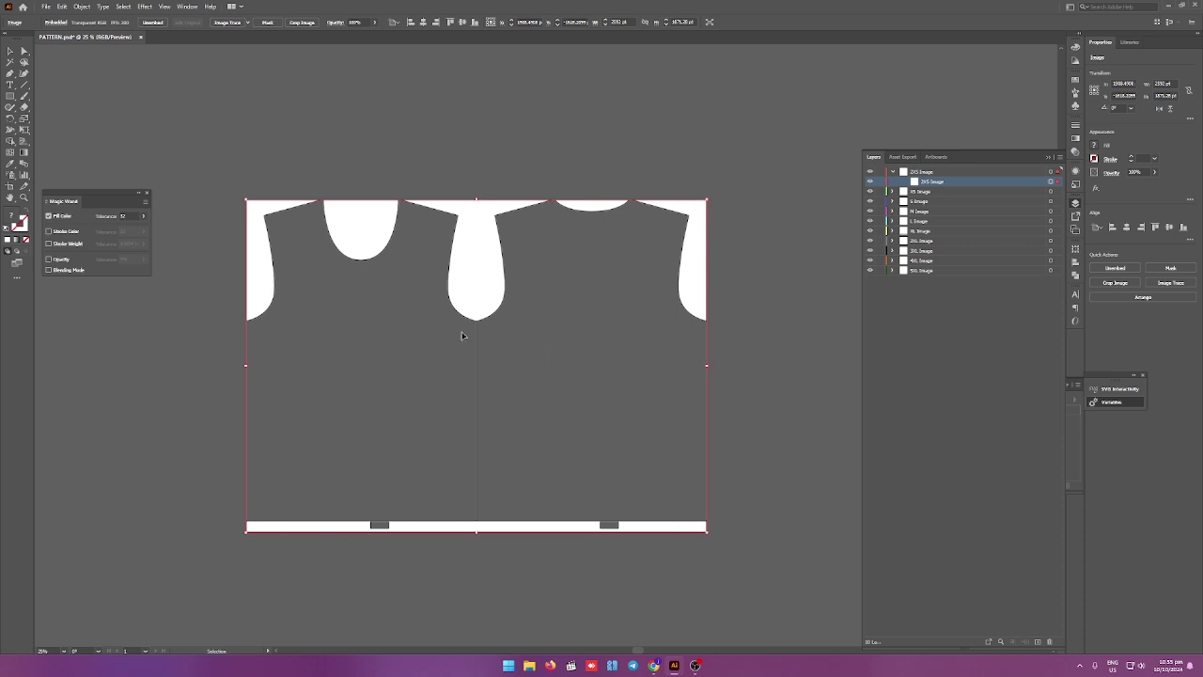
{"action": "scroll", "coordinate": [410, 350], "scroll_direction": "down", "scroll_amount": 1, "text": "alt"}
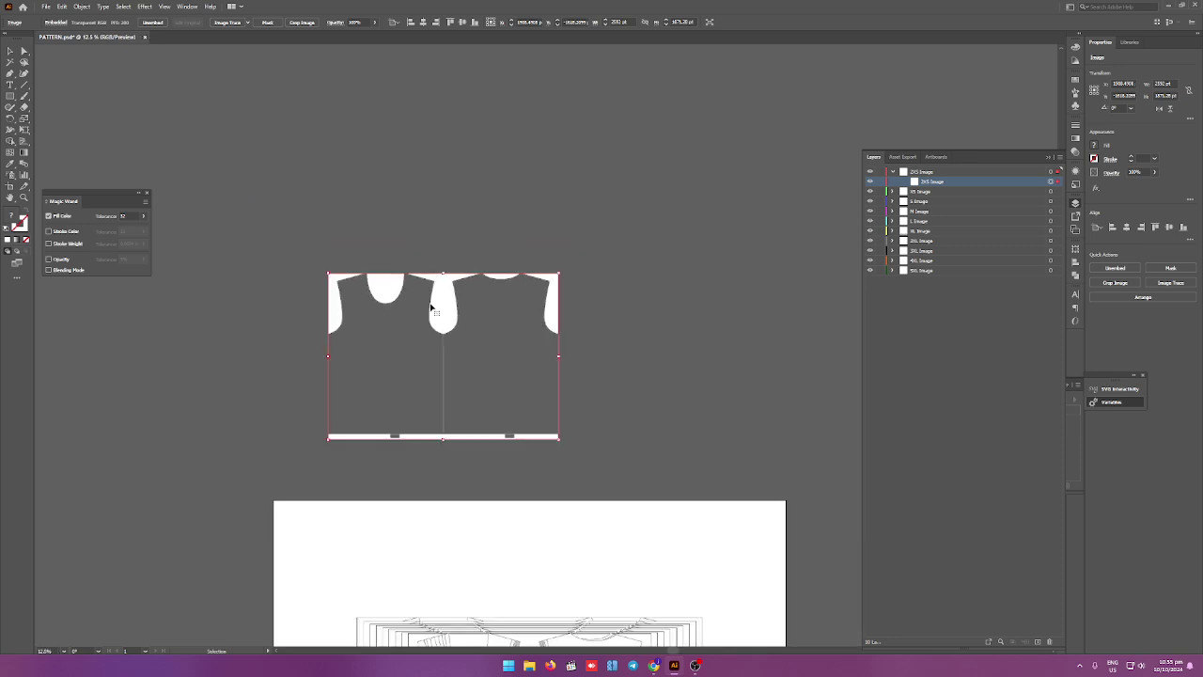
{"action": "scroll", "coordinate": [452, 303], "scroll_direction": "down", "scroll_amount": 1}
{"action": "left_click", "coordinate": [324, 268]}
{"action": "left_click", "coordinate": [376, 301]}
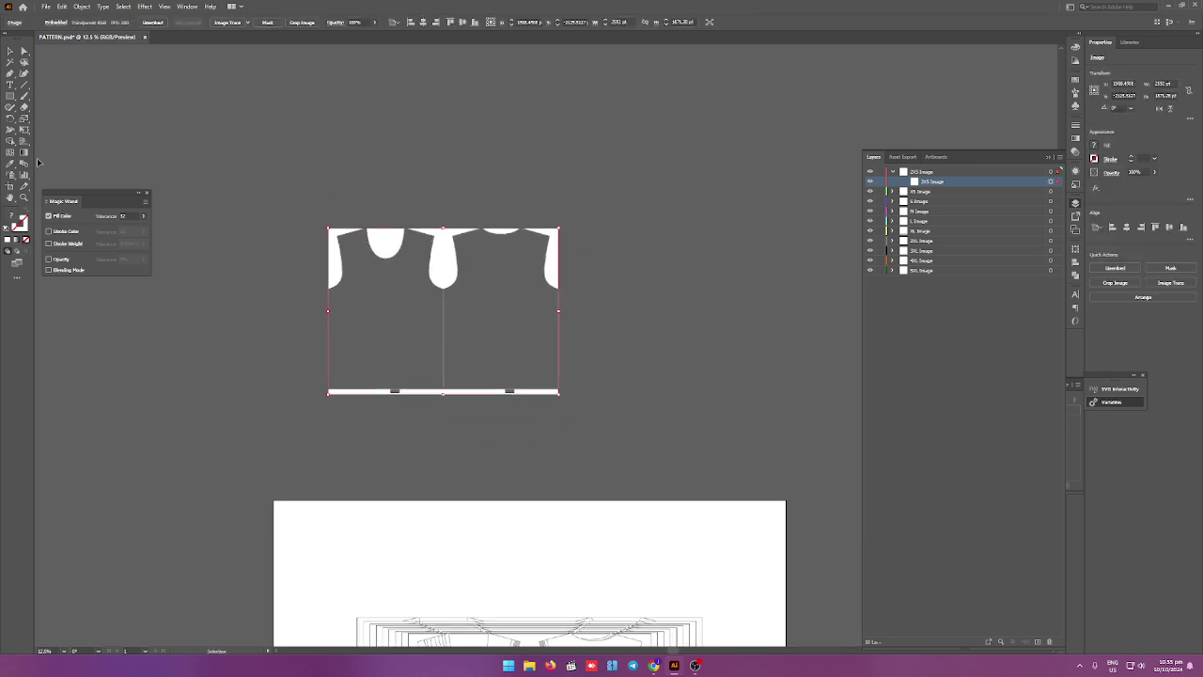
{"action": "left_click", "coordinate": [11, 96]}
Draw a rectangle over the left shirt half and Alt-drag a copy over the right half.
{"action": "left_click_drag", "start_coordinate": [325, 228], "coordinate": [443, 394]}
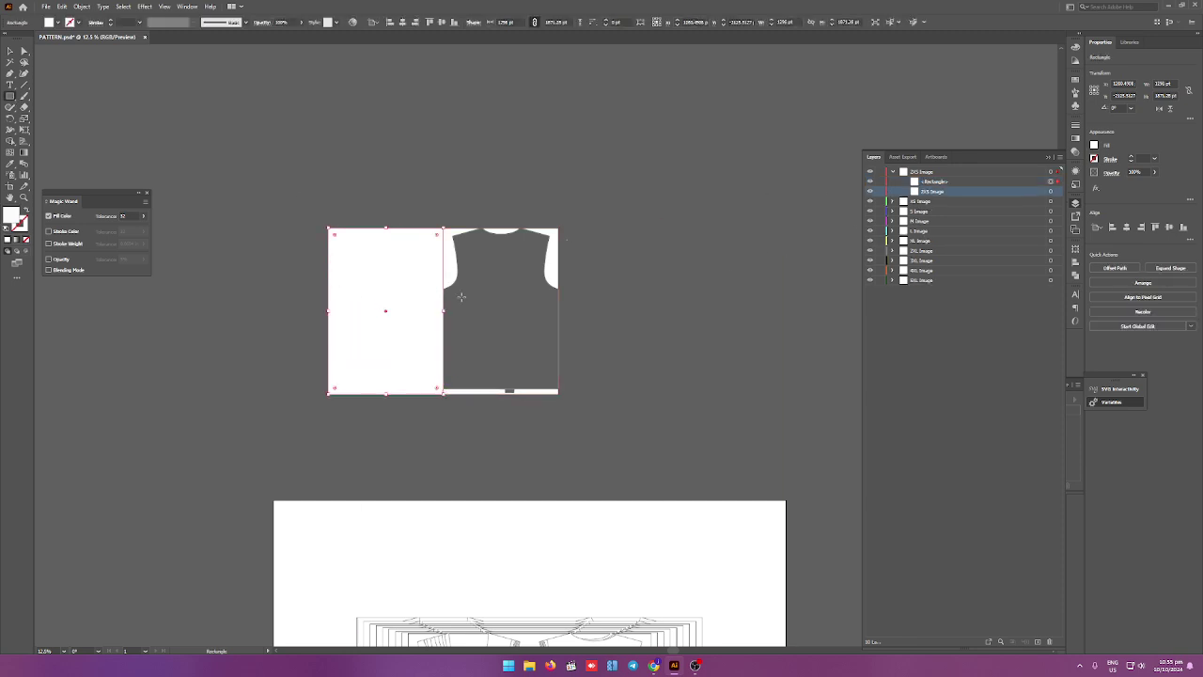
{"action": "key", "text": "v"}
{"action": "mouse_move", "coordinate": [366, 330]}
{"action": "left_mouse_down"}
{"action": "mouse_move", "coordinate": [480, 336]}
{"action": "mouse_move", "coordinate": [367, 335]}
{"action": "left_mouse_up"}
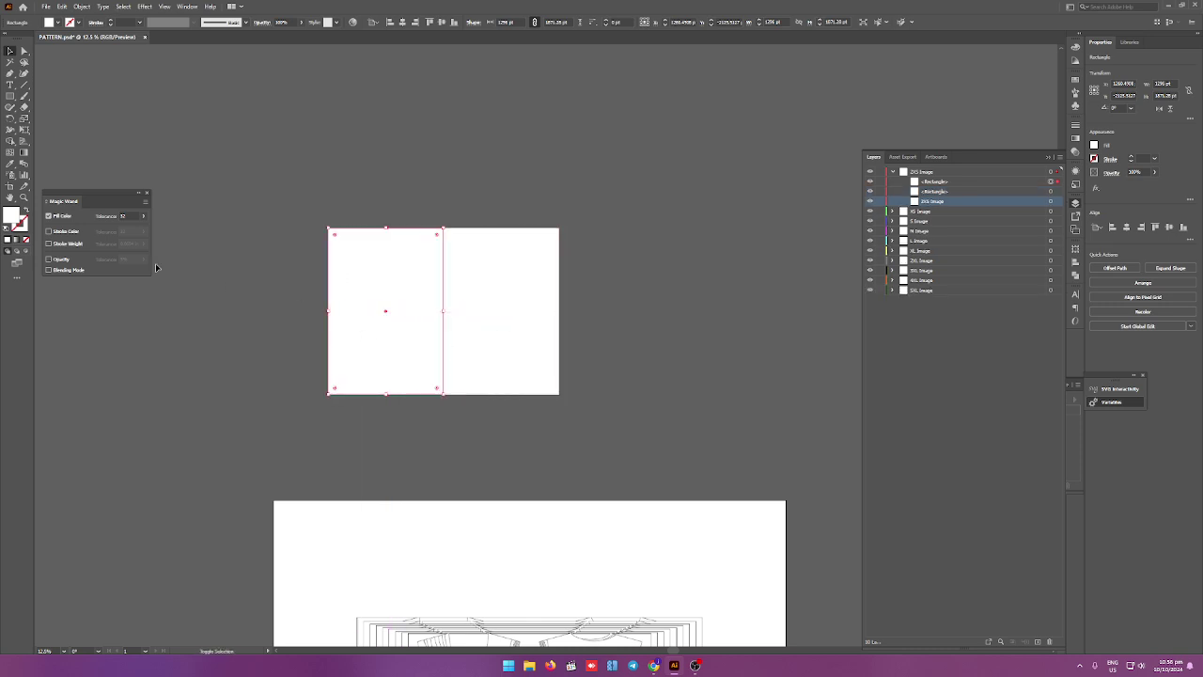
Fill both rectangles with #000000 and move the 2XS Image layer above them.
{"action": "left_click", "coordinate": [24, 51]}
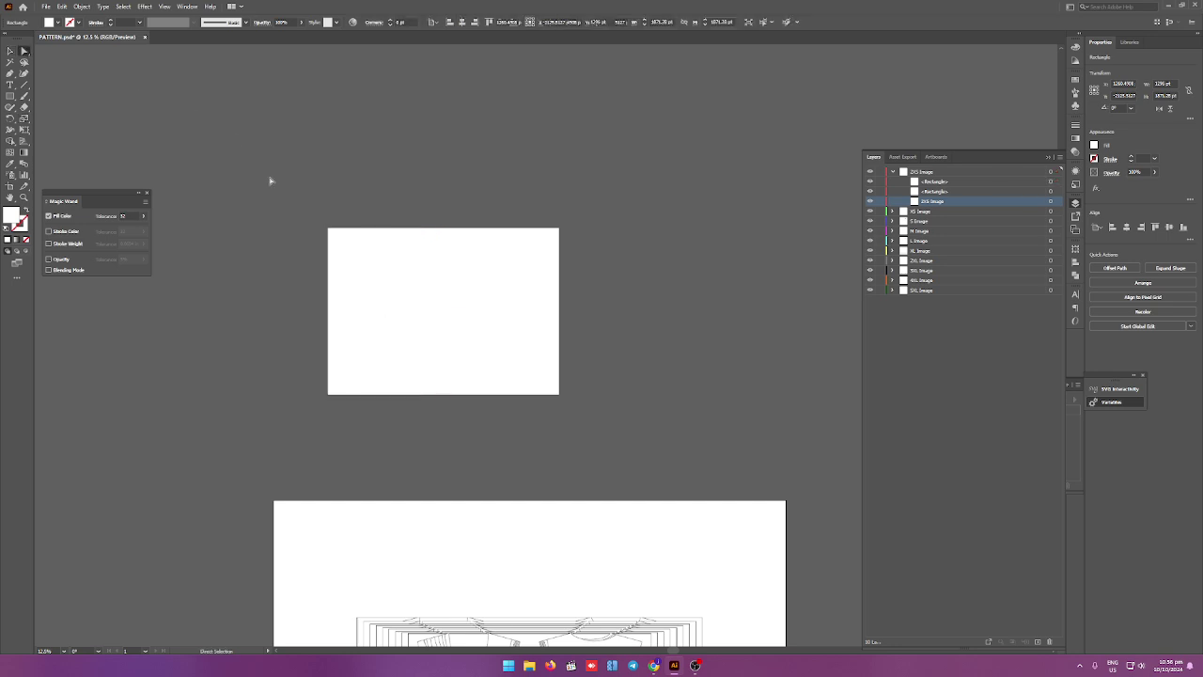
{"action": "left_click_drag", "start_coordinate": [269, 182], "coordinate": [470, 282]}
{"action": "double_click", "coordinate": [11, 216]}
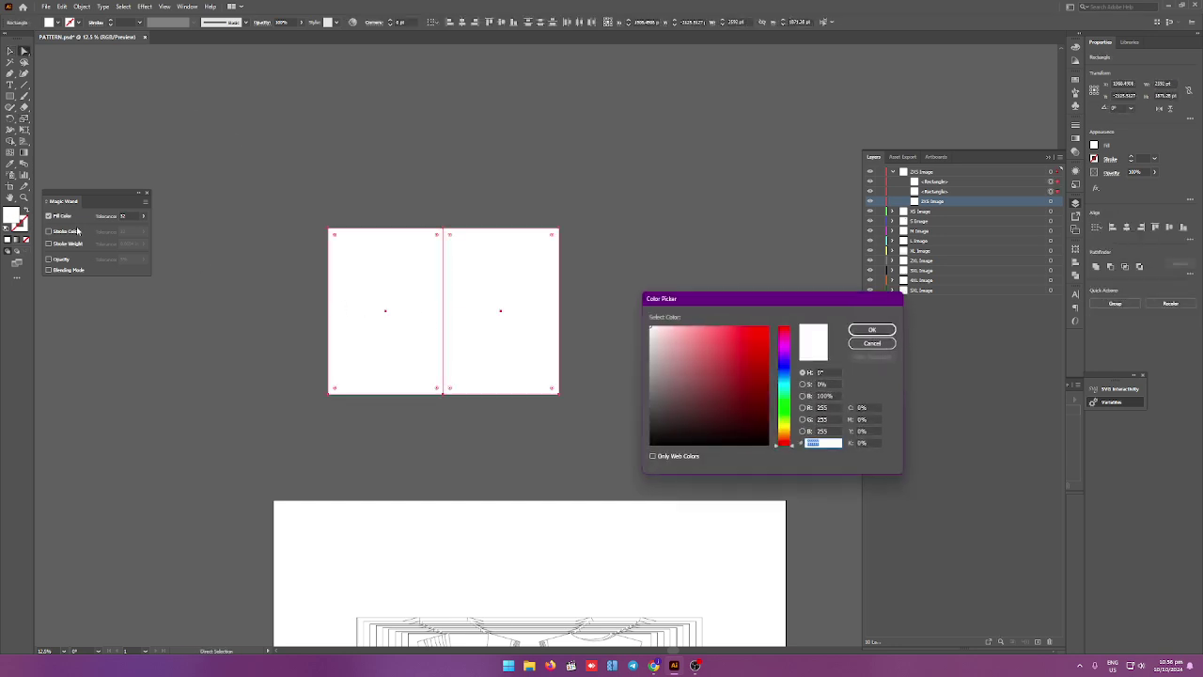
{"action": "type", "text": "000000"}
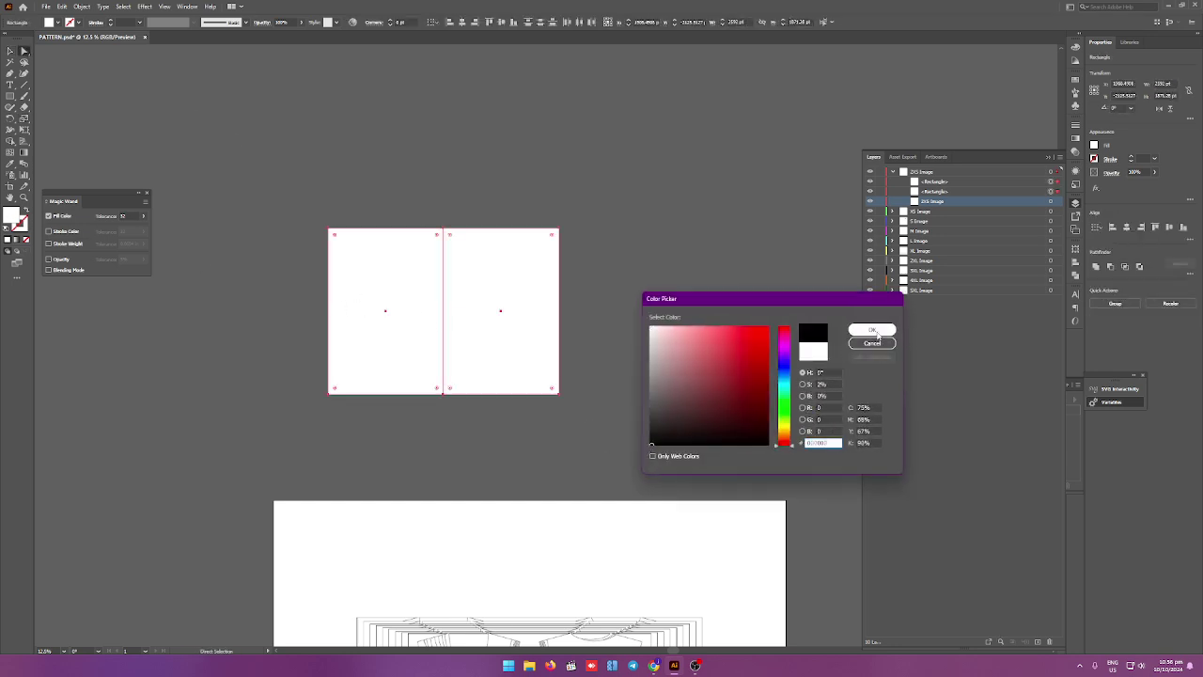
{"action": "left_click", "coordinate": [880, 328]}
{"action": "left_click_drag", "start_coordinate": [938, 202], "coordinate": [945, 178]}
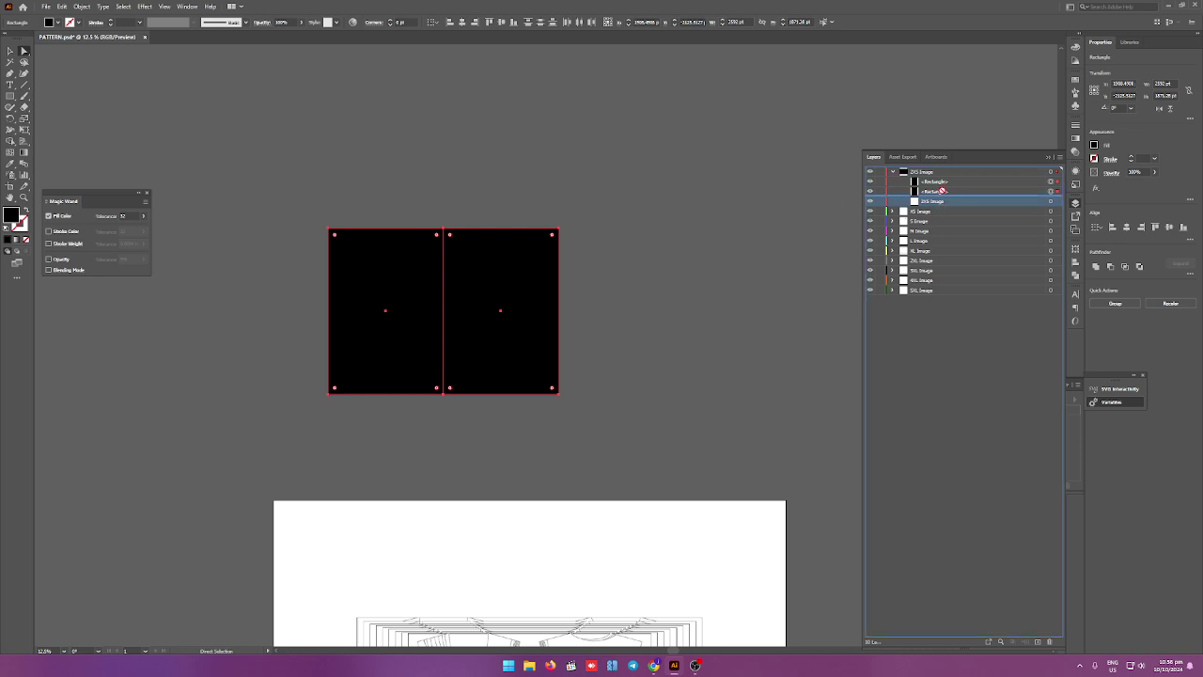
{"action": "key", "text": "ctrl+a"}
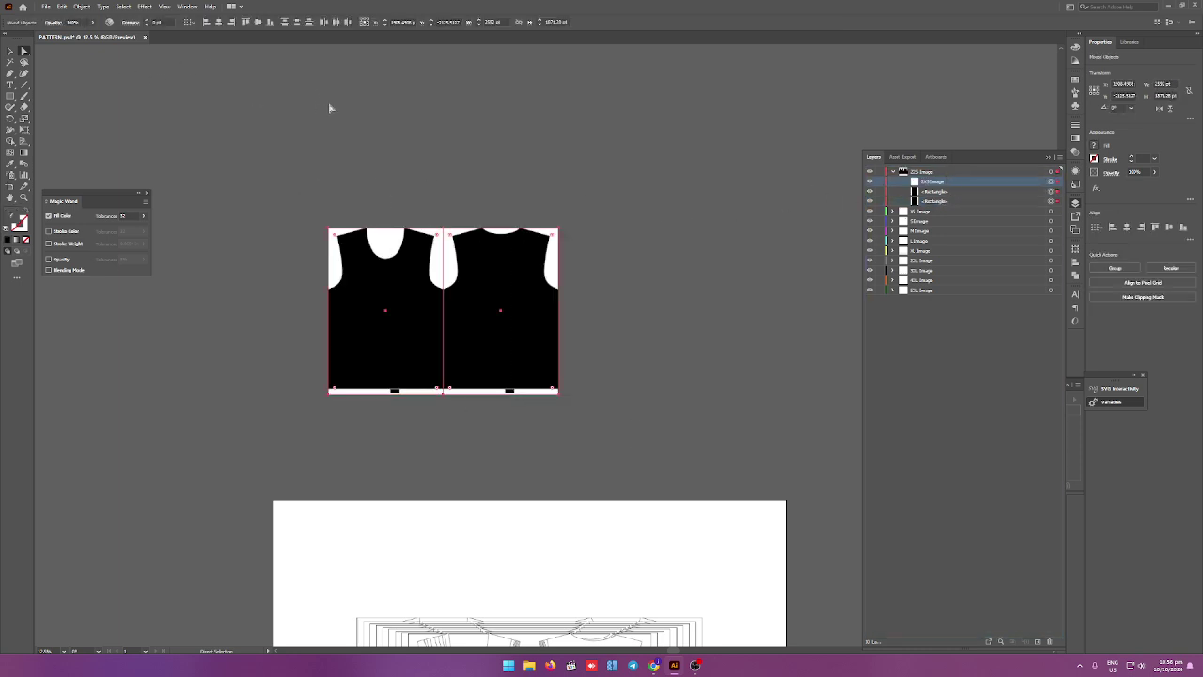
{"action": "left_click", "coordinate": [83, 6]}
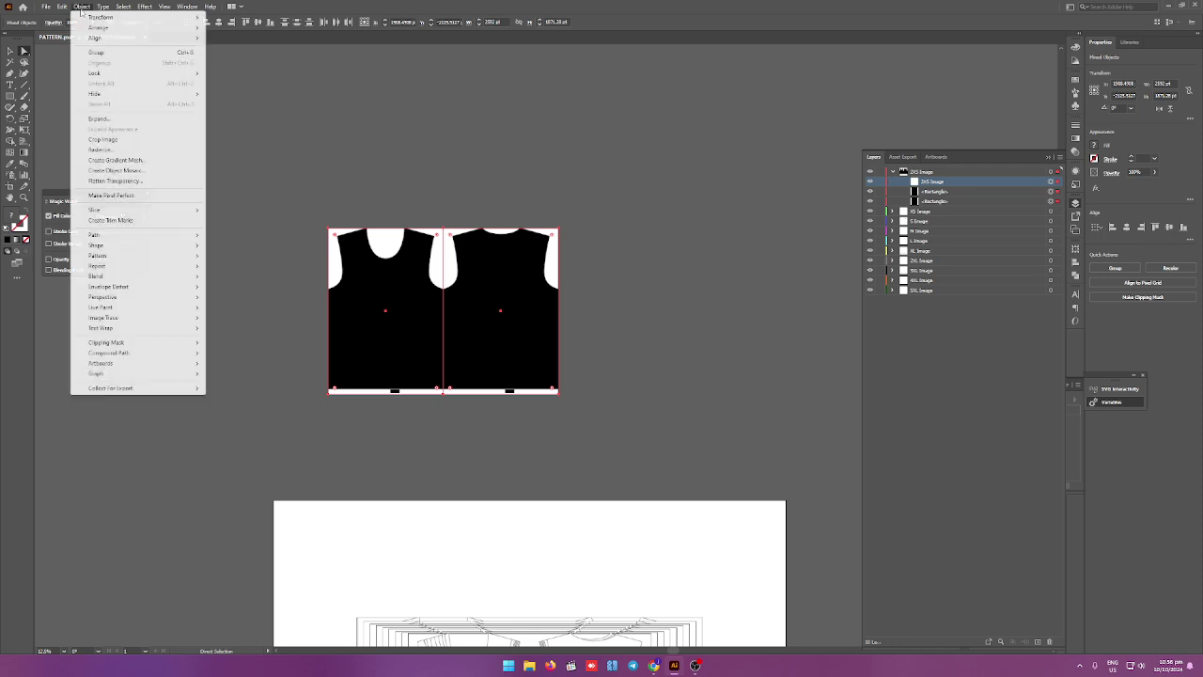
{"action": "left_click", "coordinate": [132, 156]}
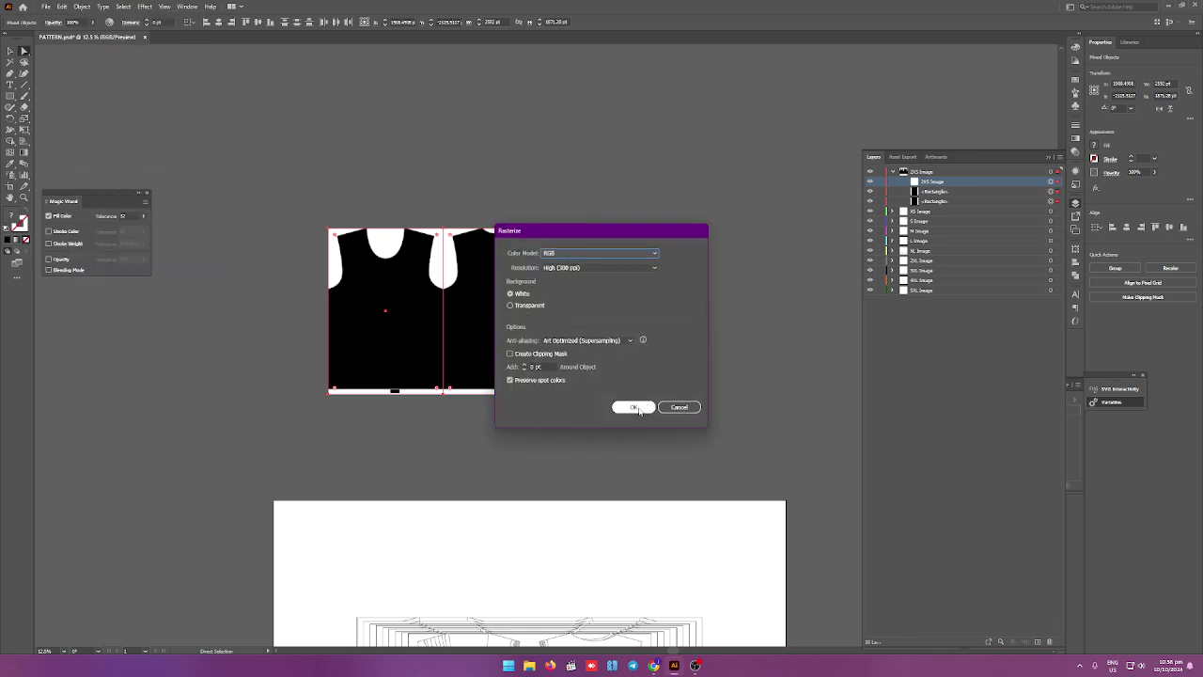
{"action": "left_click", "coordinate": [638, 410]}
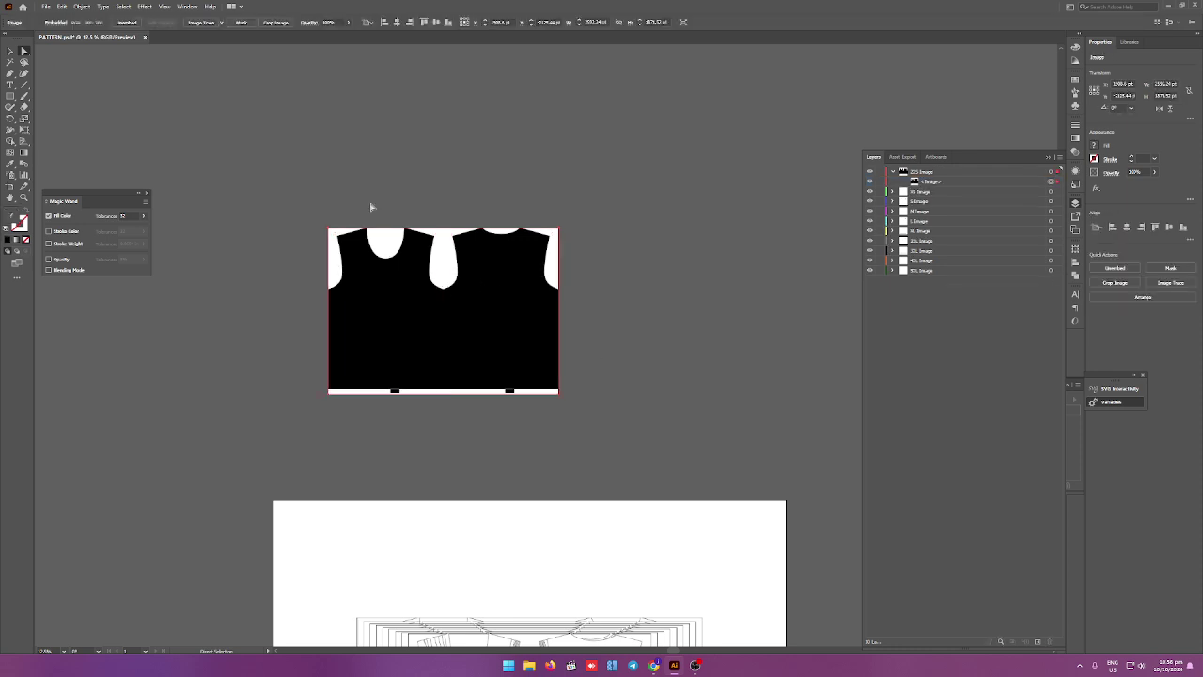
{"action": "key", "text": "ctrl+equal"}
{"action": "key", "text": "ctrl+equal"}
{"action": "key", "text": "ctrl+equal"}
{"action": "key", "text": "v"}
{"action": "left_click", "coordinate": [383, 179]}
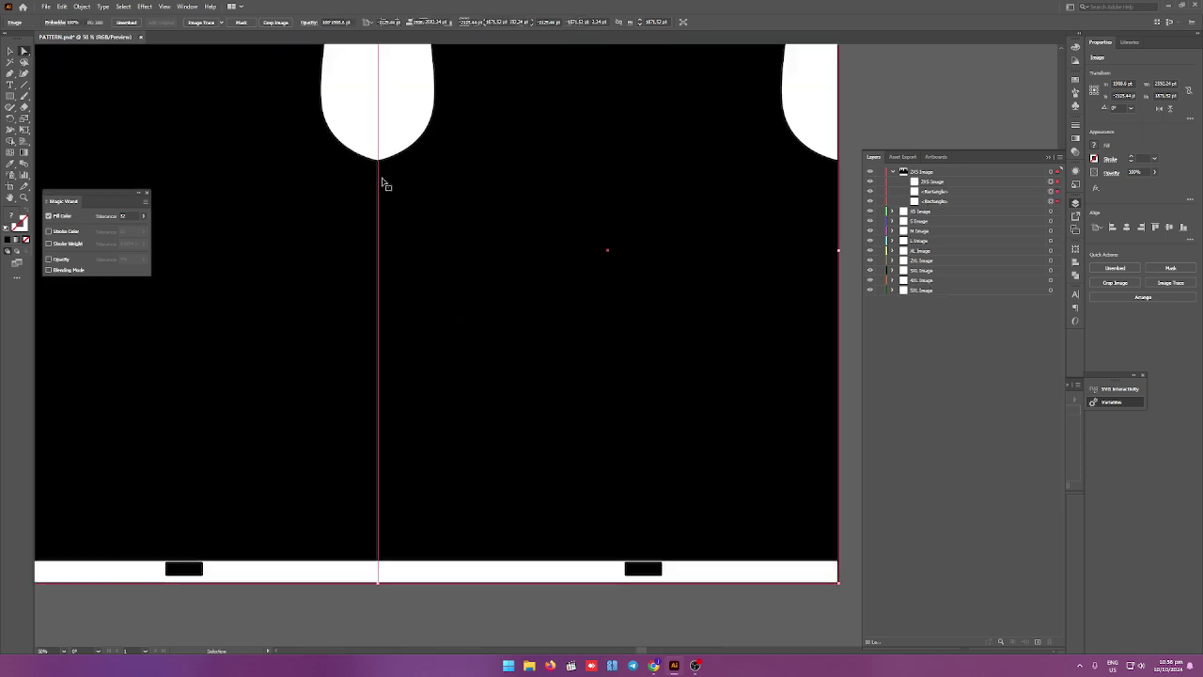
{"action": "scroll", "coordinate": [420, 214], "scroll_direction": "down", "scroll_amount": 2, "text": "alt"}
Select the two black shirt panel rectangles and drag them together until the panels touch.
{"action": "left_click", "coordinate": [674, 272]}
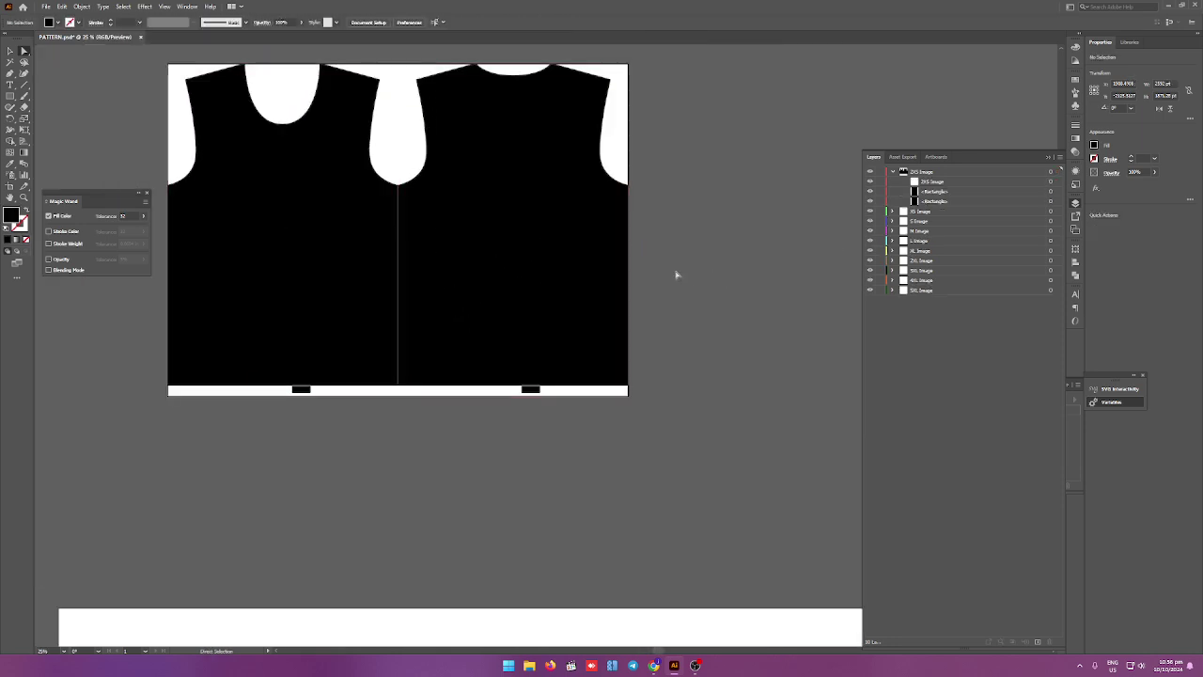
{"action": "left_click", "coordinate": [524, 255]}
{"action": "scroll", "coordinate": [442, 226], "scroll_direction": "up", "scroll_amount": 3, "text": "alt"}
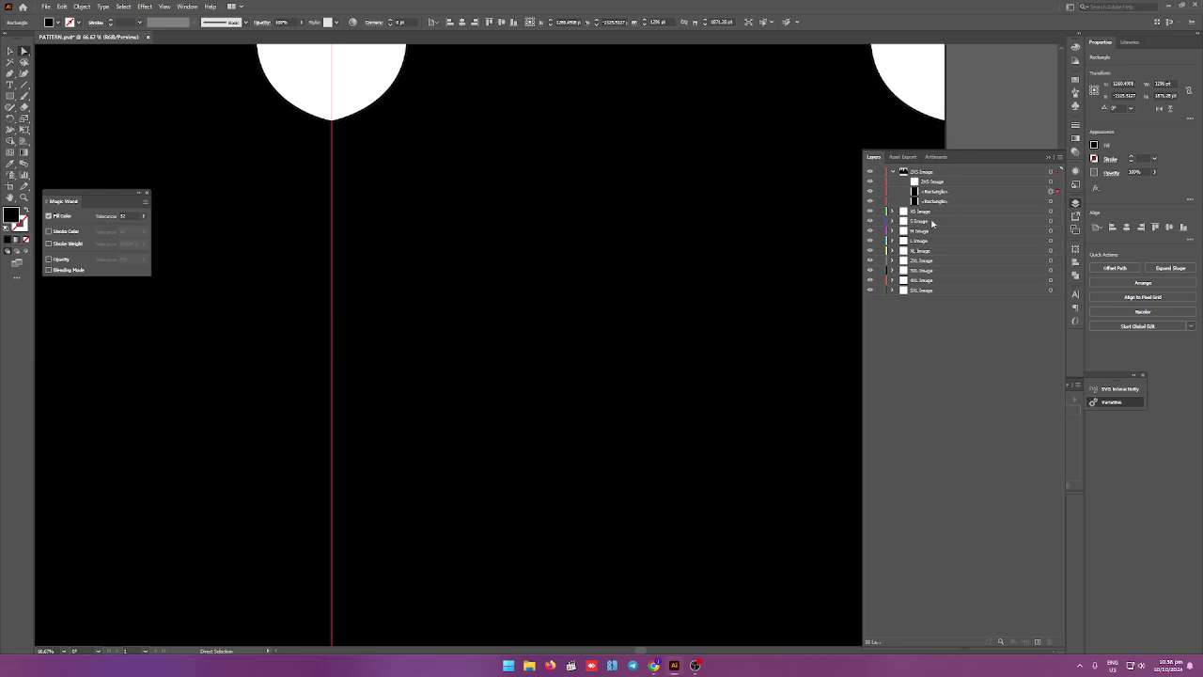
{"action": "left_click", "coordinate": [1054, 201]}
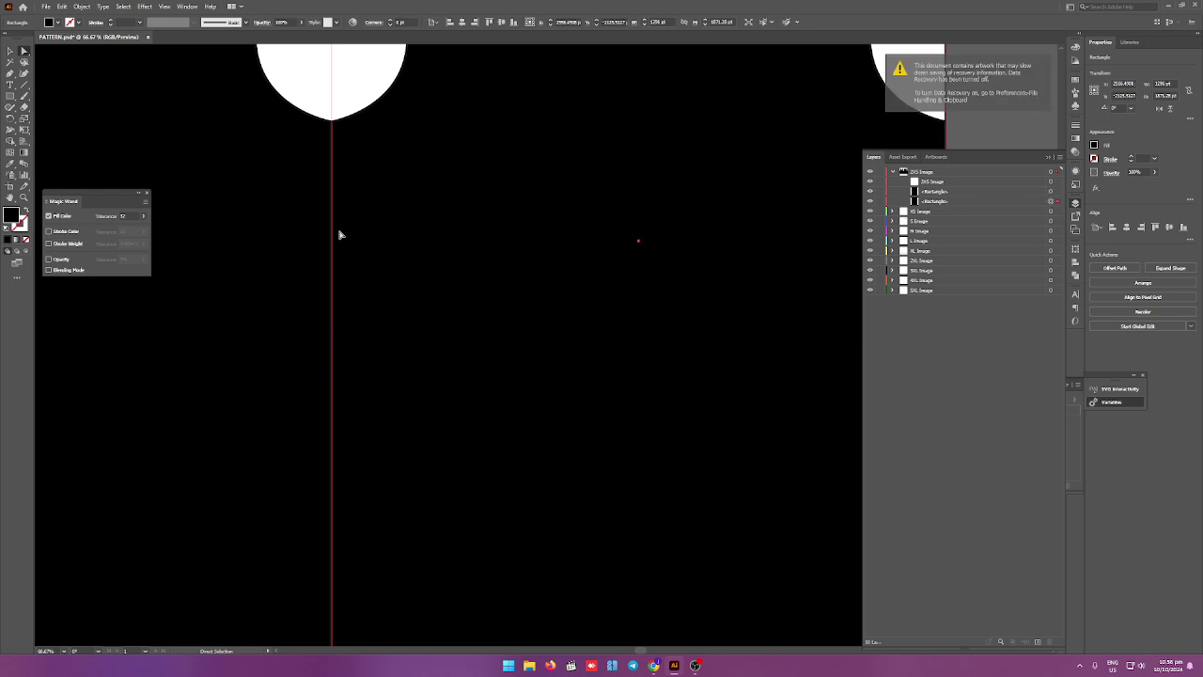
{"action": "scroll", "coordinate": [371, 199], "scroll_direction": "down", "scroll_amount": 3}
{"action": "left_click_drag", "start_coordinate": [405, 266], "coordinate": [505, 288]}
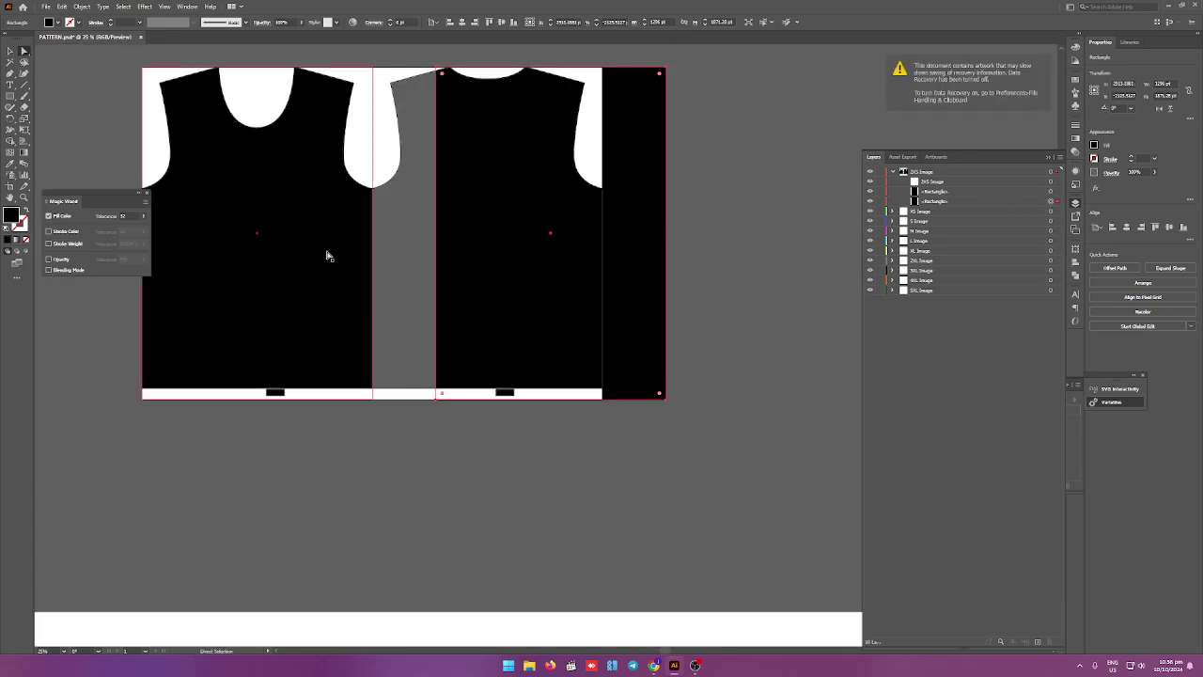
{"action": "left_click_drag", "start_coordinate": [329, 244], "coordinate": [373, 246]}
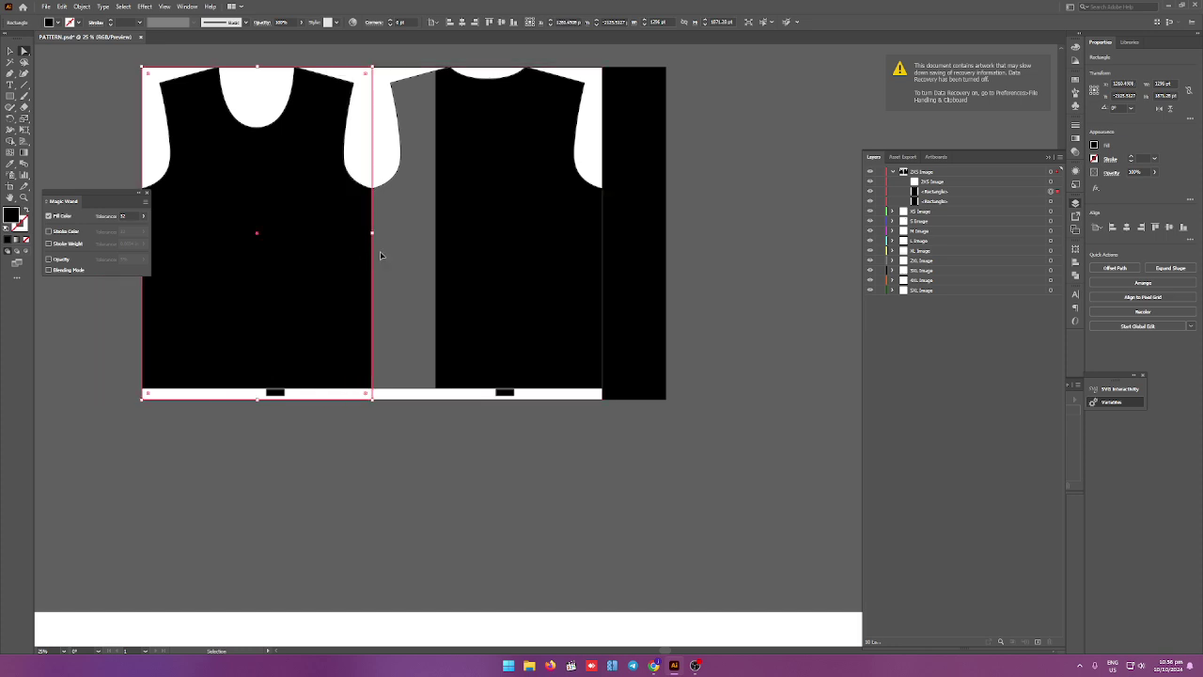
{"action": "key", "text": "ctrl+z"}
{"action": "left_click", "coordinate": [664, 268]}
{"action": "scroll", "coordinate": [655, 289], "scroll_direction": "down", "scroll_amount": 2}
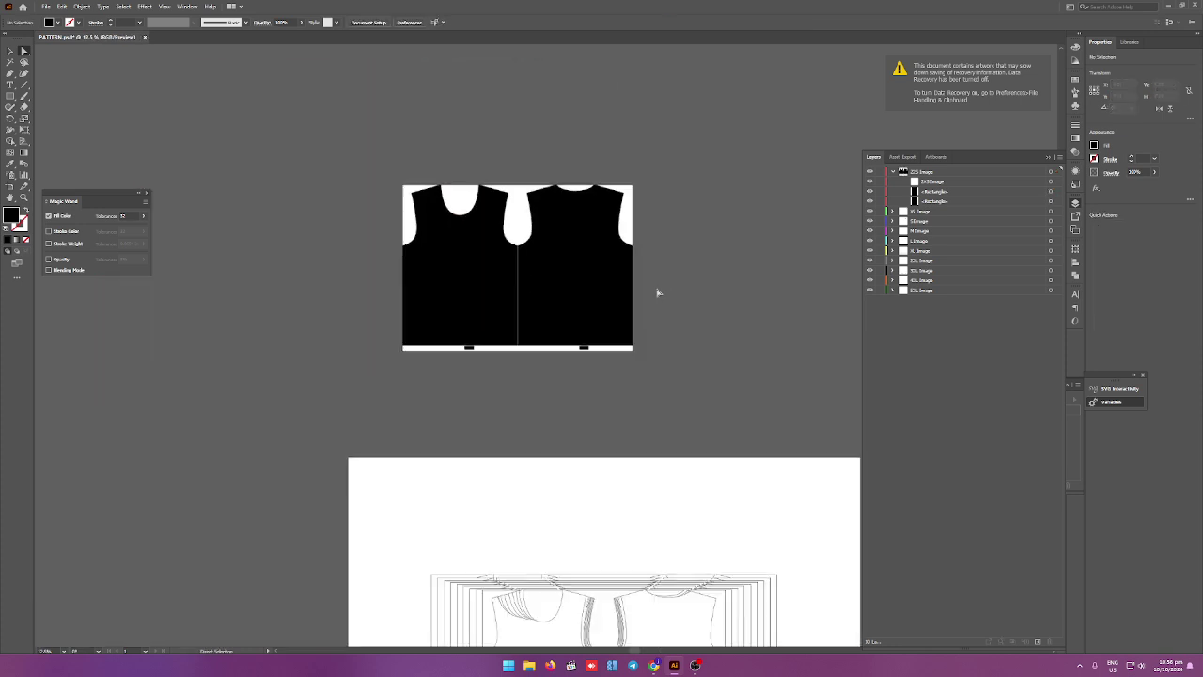
{"action": "scroll", "coordinate": [636, 266], "scroll_direction": "up", "scroll_amount": 3}
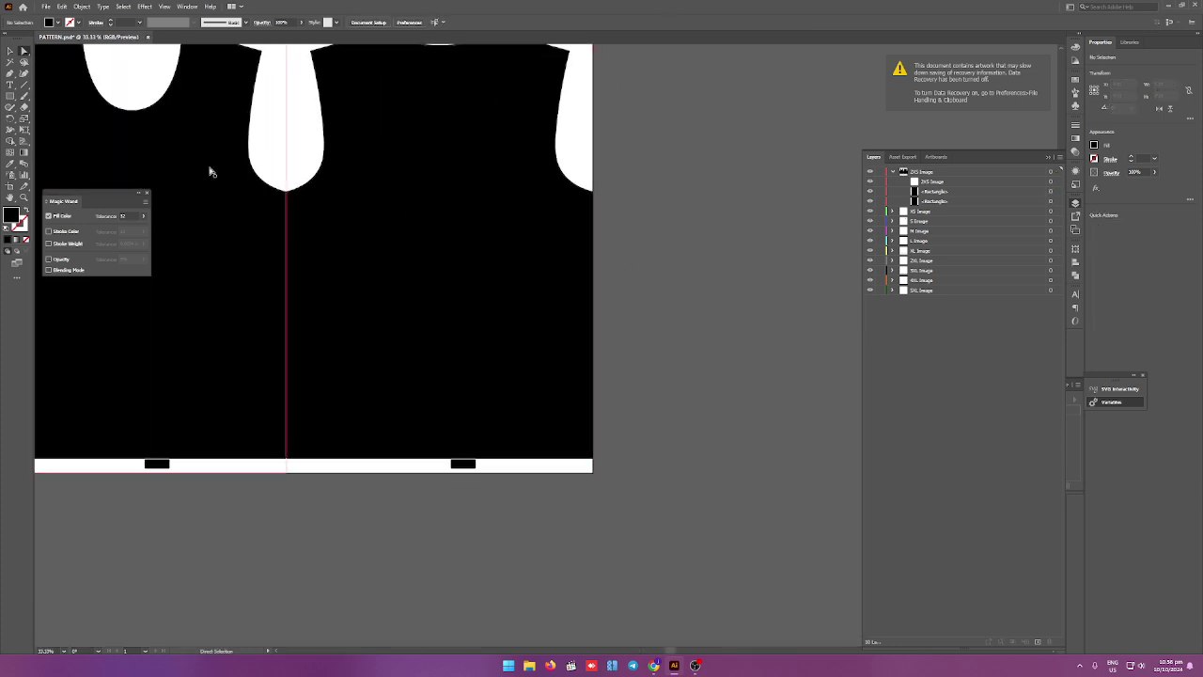
Draw a 2.2 pt-wide bar from the teardrop tip down the seam, filled white (#ffffff).
{"action": "left_click", "coordinate": [10, 96]}
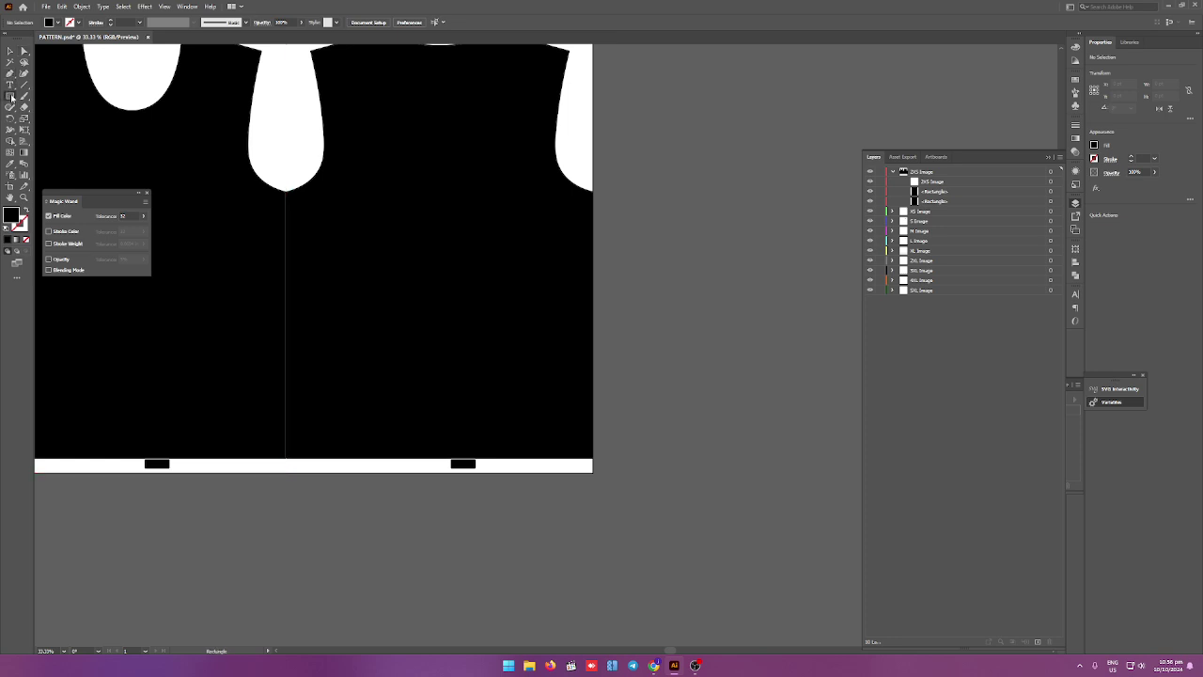
{"action": "left_click_drag", "start_coordinate": [286, 190], "coordinate": [287, 463]}
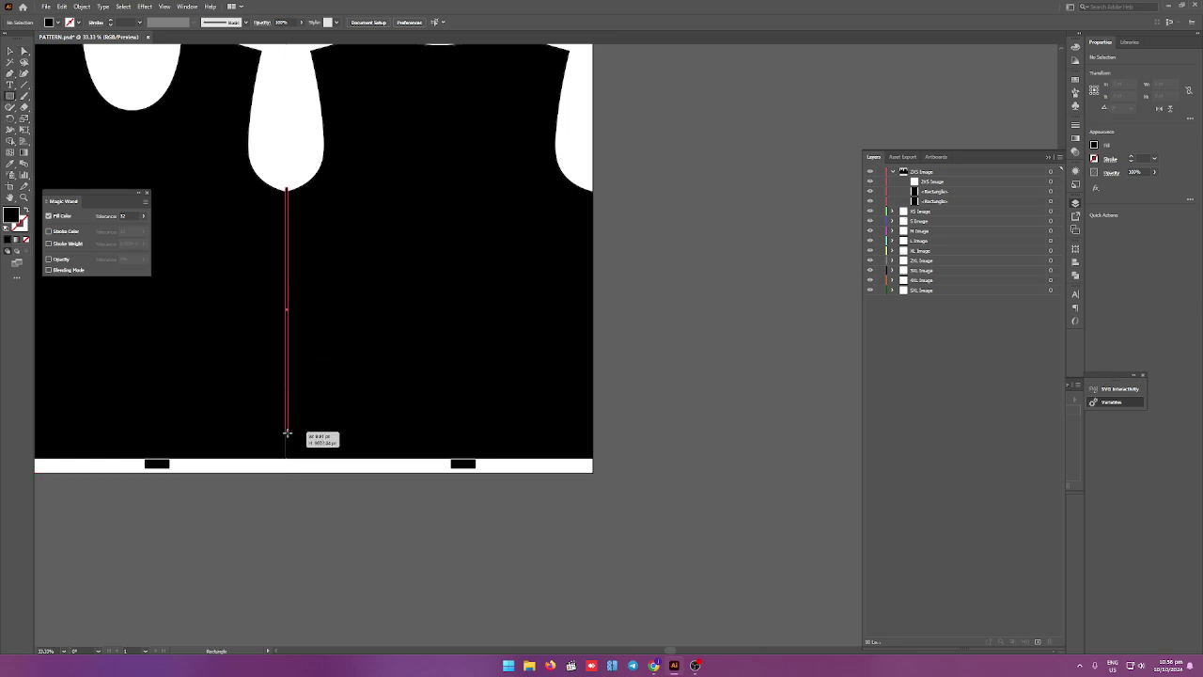
{"action": "scroll", "coordinate": [286, 183], "scroll_direction": "up", "scroll_amount": 3}
{"action": "scroll", "coordinate": [286, 183], "scroll_direction": "up", "scroll_amount": 3}
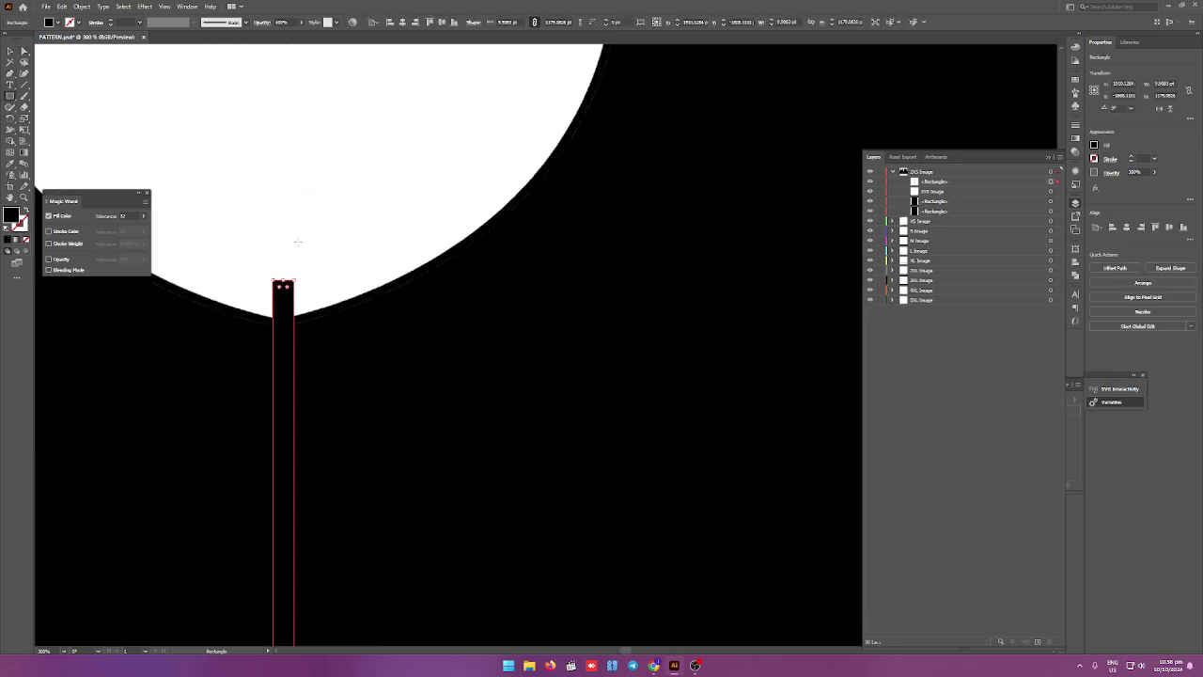
{"action": "left_click_drag", "start_coordinate": [297, 278], "coordinate": [276, 288]}
{"action": "scroll", "coordinate": [279, 292], "scroll_direction": "down", "scroll_amount": 3}
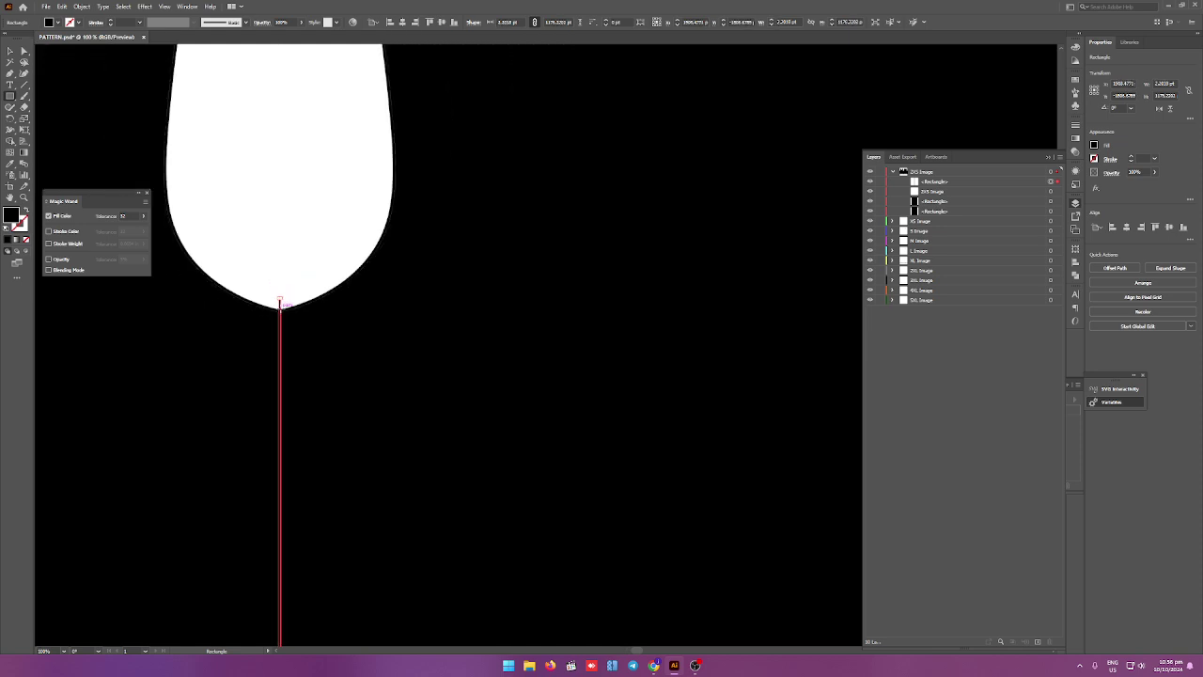
{"action": "scroll", "coordinate": [279, 291], "scroll_direction": "down", "scroll_amount": 4}
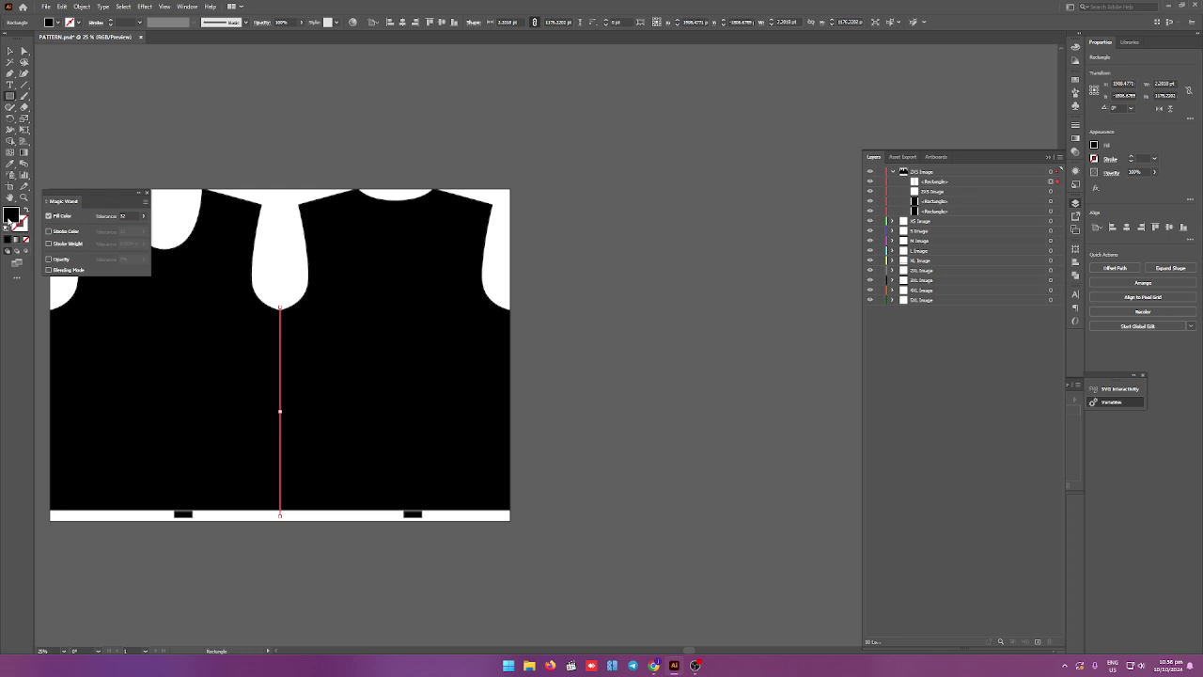
{"action": "double_click", "coordinate": [11, 218]}
{"action": "type", "text": "ffffff"}
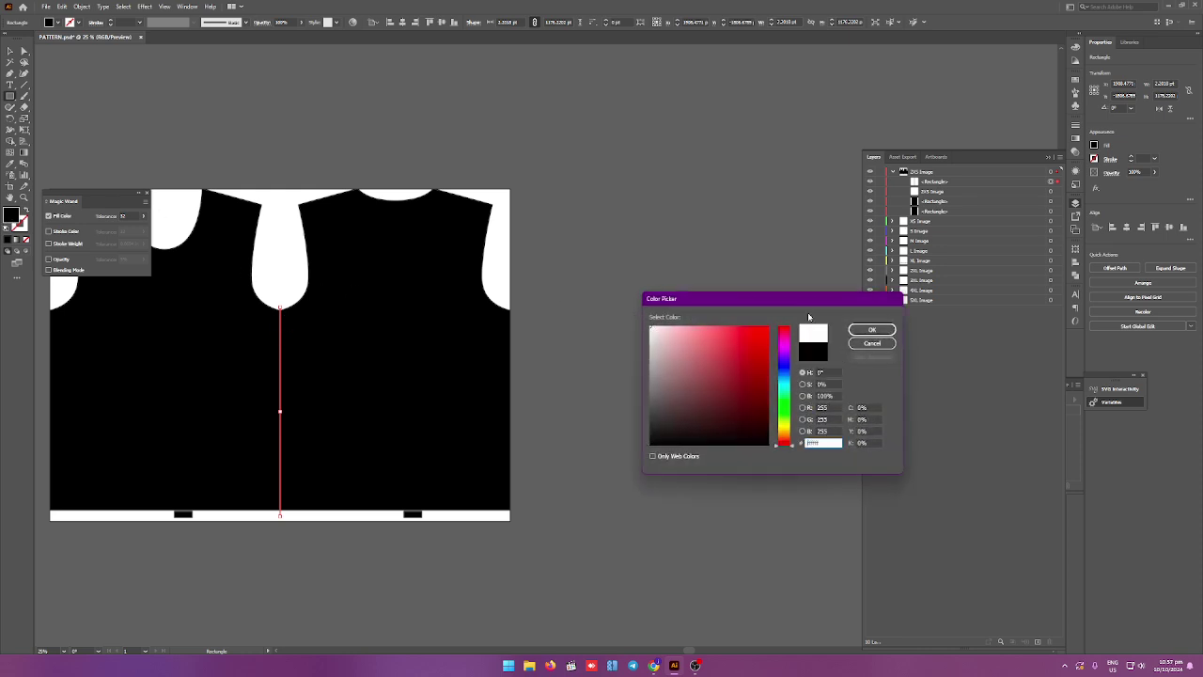
{"action": "left_click", "coordinate": [873, 329]}
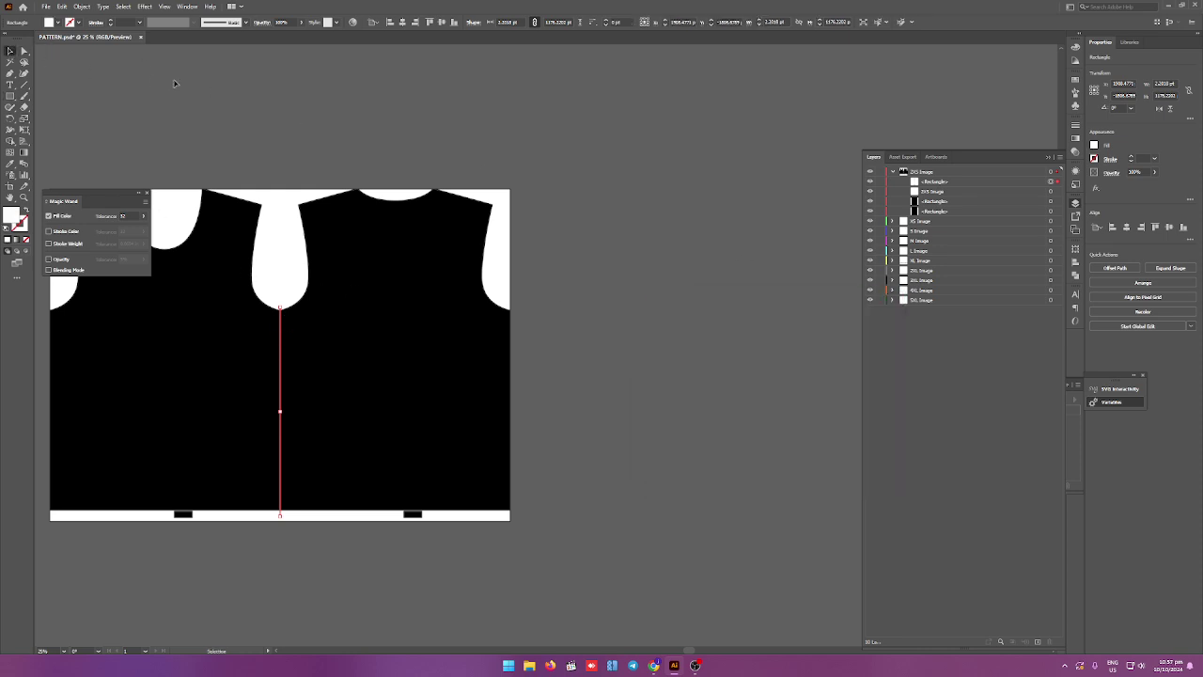
Select all the vest artwork and group it with Ctrl+G.
{"action": "left_click", "coordinate": [177, 83]}
{"action": "scroll", "coordinate": [376, 352], "scroll_direction": "down", "scroll_amount": 3}
{"action": "left_click_drag", "start_coordinate": [404, 201], "coordinate": [644, 357]}
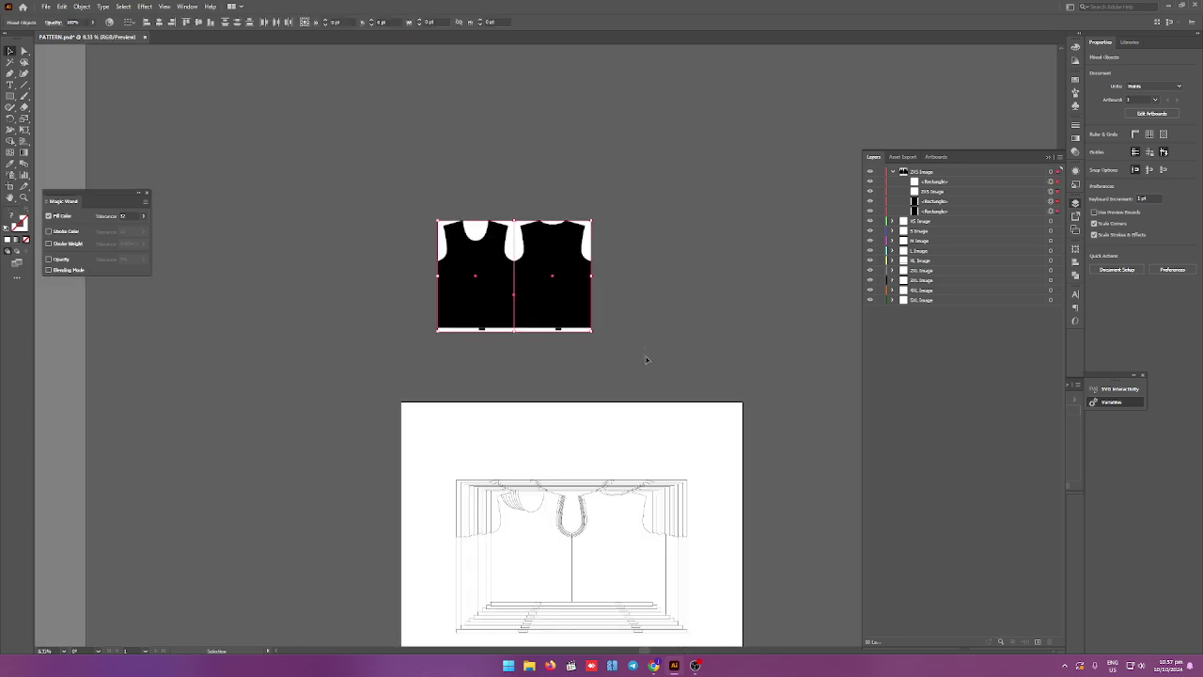
{"action": "key", "text": "ctrl+g"}
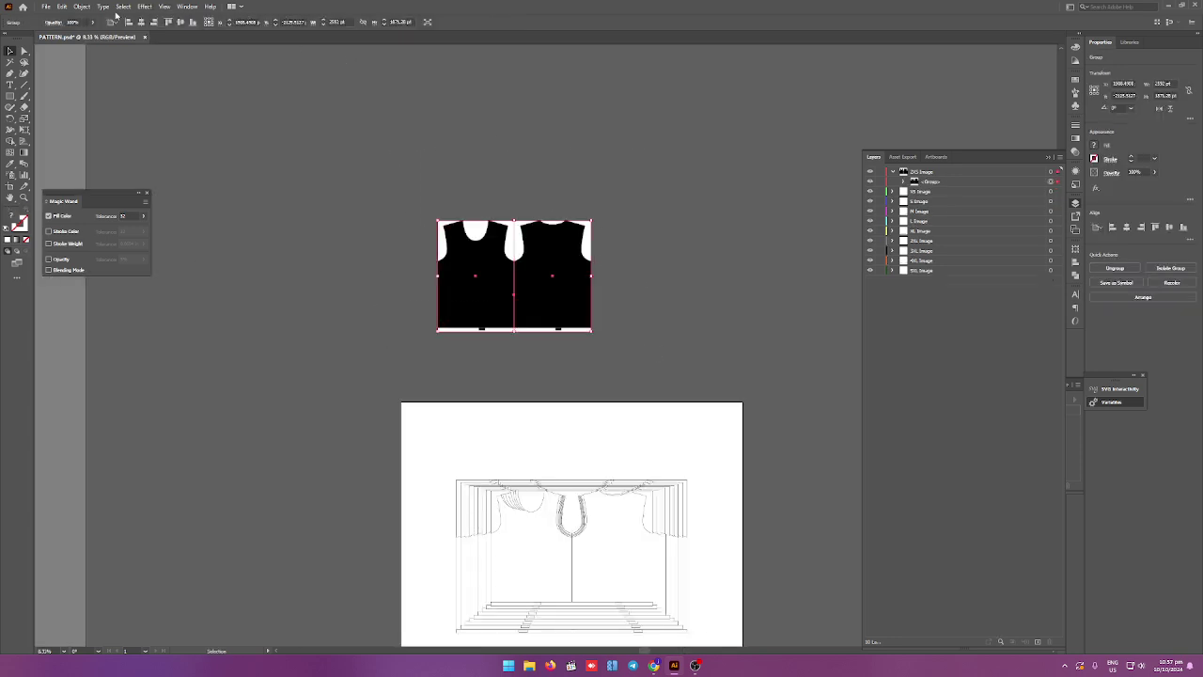
Rasterize the grouped vest artwork via Object > Rasterize with the default settings.
{"action": "left_click", "coordinate": [82, 7]}
{"action": "left_click", "coordinate": [150, 150]}
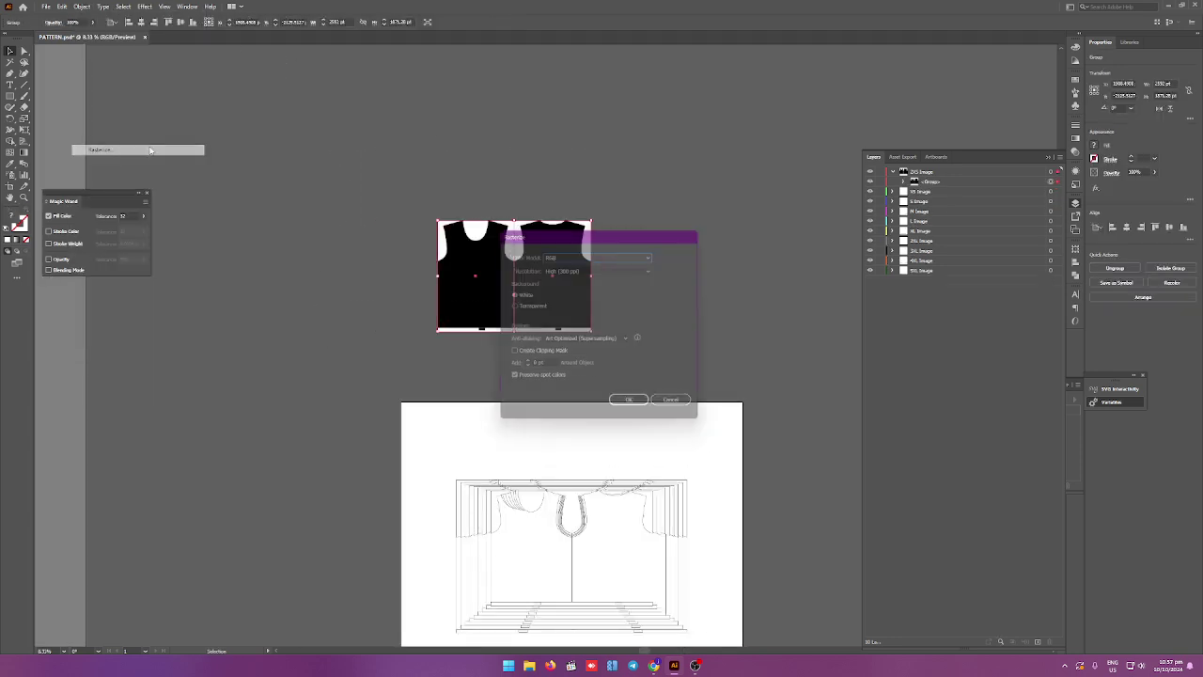
{"action": "left_click", "coordinate": [634, 407]}
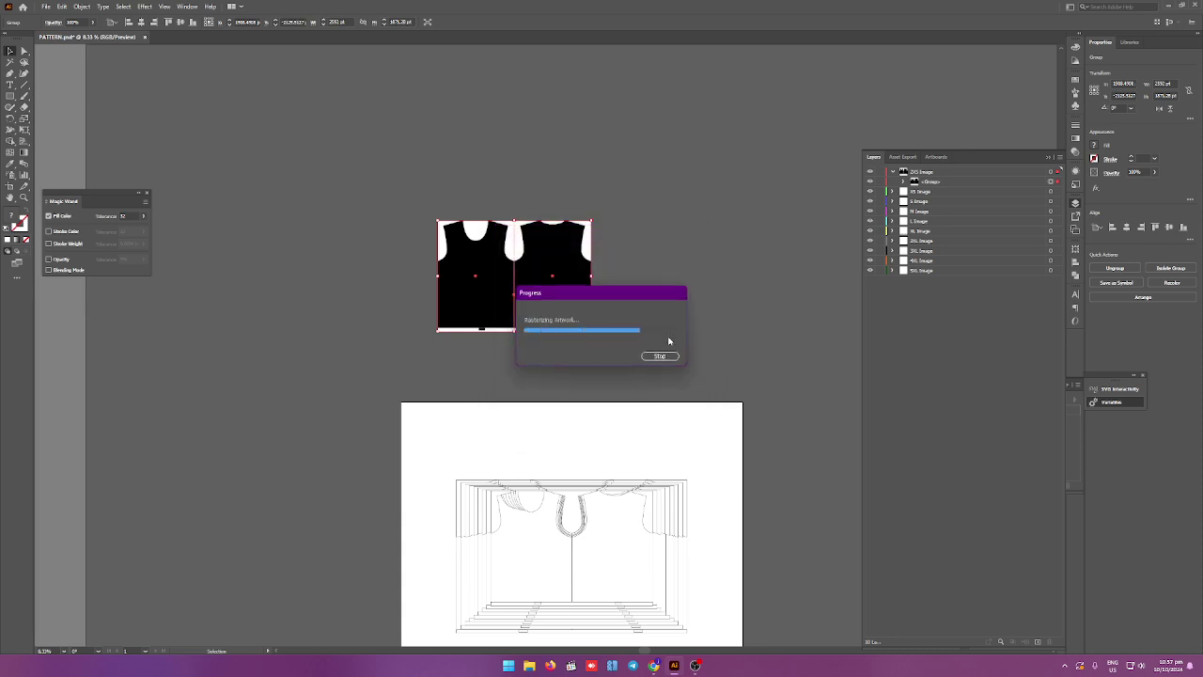
Nudge the rasterized vest image slightly right and reselect it.
{"action": "scroll", "coordinate": [617, 246], "scroll_direction": "up", "scroll_amount": 3}
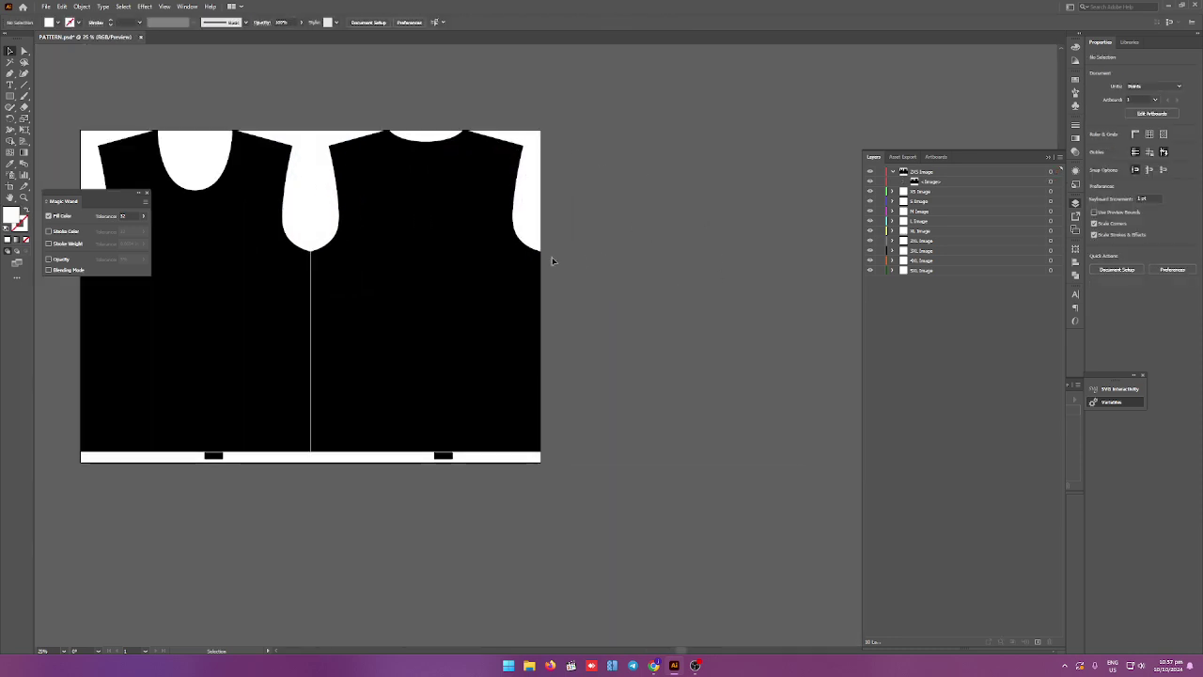
{"action": "scroll", "coordinate": [307, 234], "scroll_direction": "down", "scroll_amount": 1}
{"action": "scroll", "coordinate": [392, 239], "scroll_direction": "down", "scroll_amount": 1}
{"action": "left_click_drag", "start_coordinate": [335, 259], "coordinate": [422, 250]}
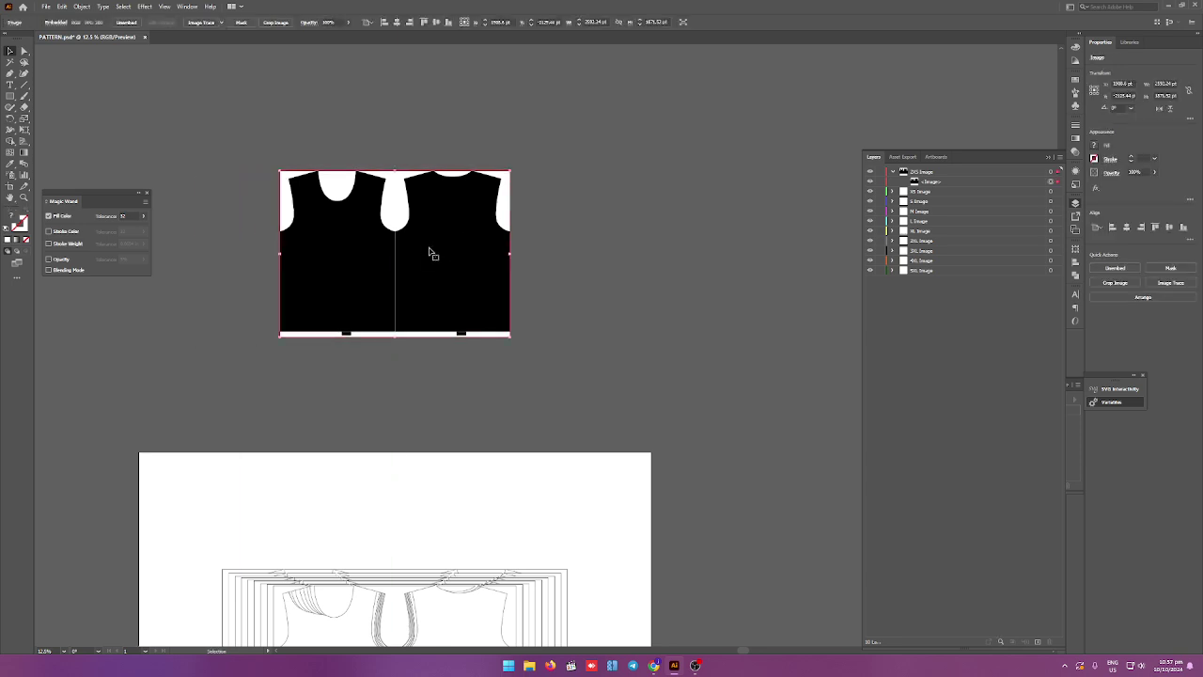
{"action": "left_click", "coordinate": [246, 129]}
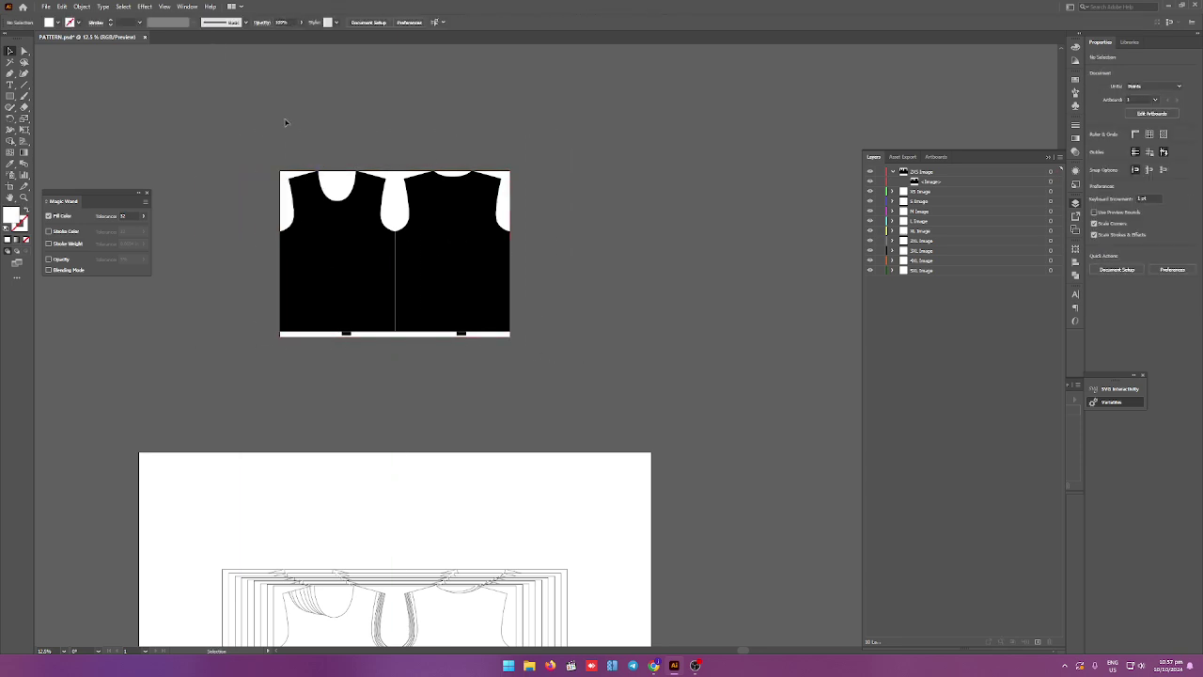
{"action": "left_click", "coordinate": [512, 329]}
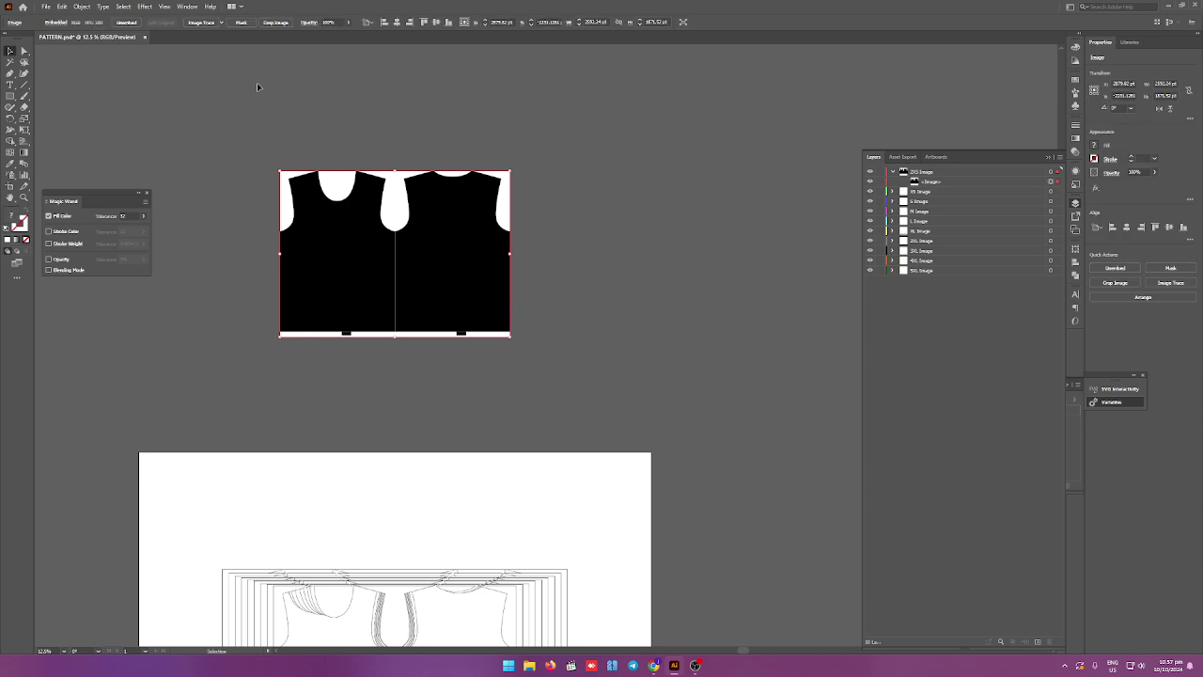
Image Trace the vest with the default preset, accepting the slow-tracing warning.
{"action": "left_click", "coordinate": [202, 22]}
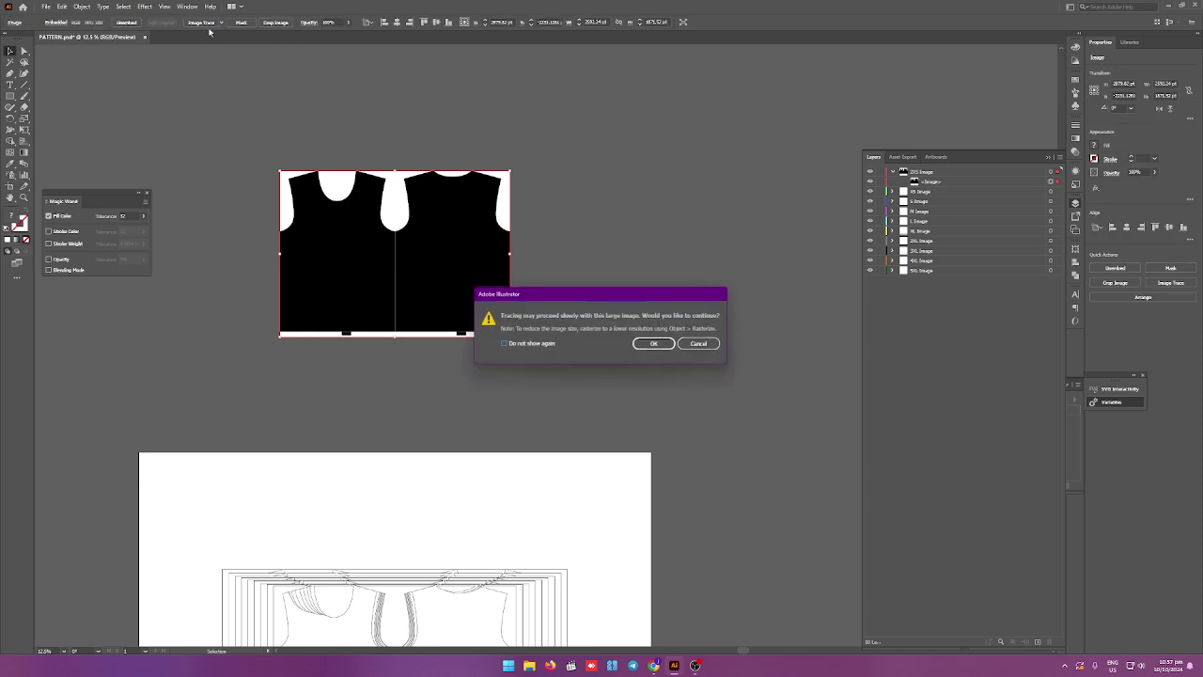
{"action": "left_click", "coordinate": [656, 344]}
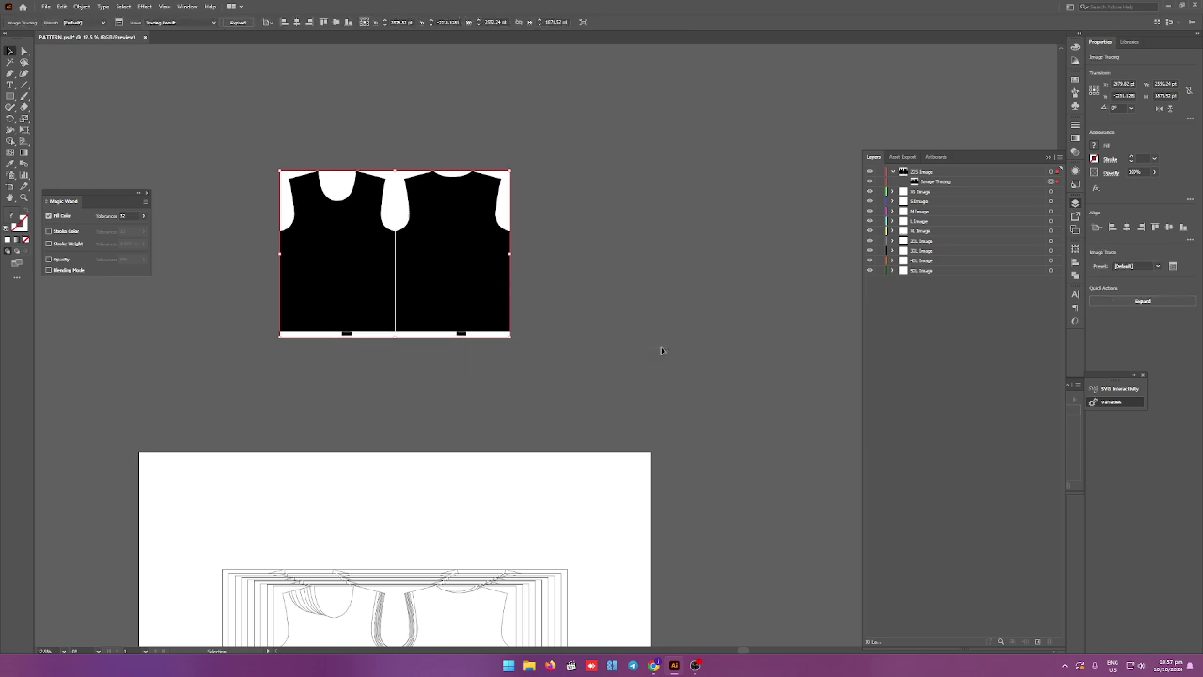
{"action": "left_click", "coordinate": [662, 345]}
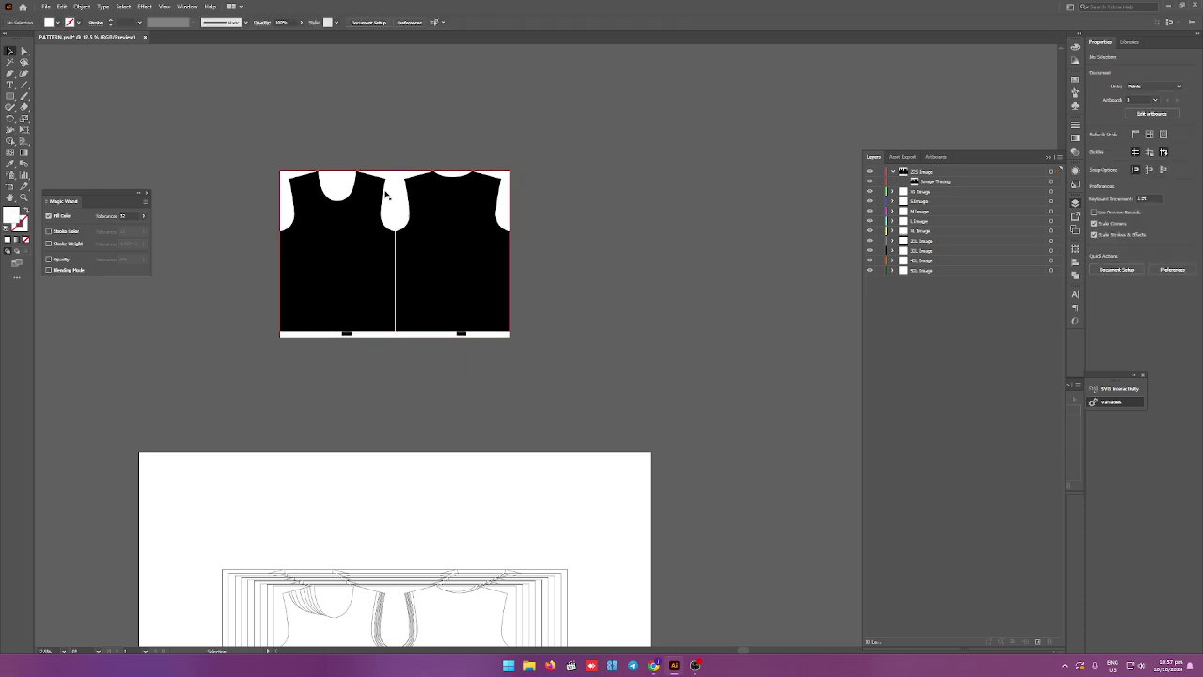
{"action": "left_click", "coordinate": [610, 218]}
{"action": "left_click", "coordinate": [409, 230]}
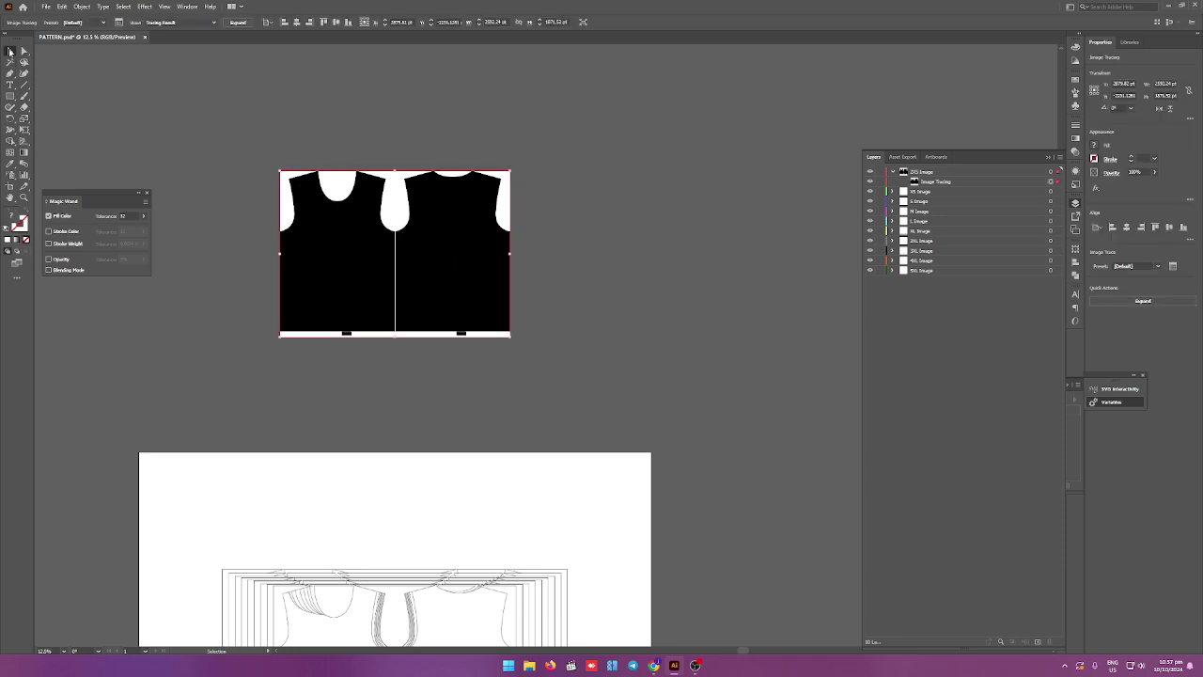
Expand the vest tracing and delete its black body compound path.
{"action": "mouse_move", "coordinate": [329, 271]}
{"action": "left_mouse_down"}
{"action": "mouse_move", "coordinate": [349, 271]}
{"action": "mouse_move", "coordinate": [329, 282]}
{"action": "left_mouse_up"}
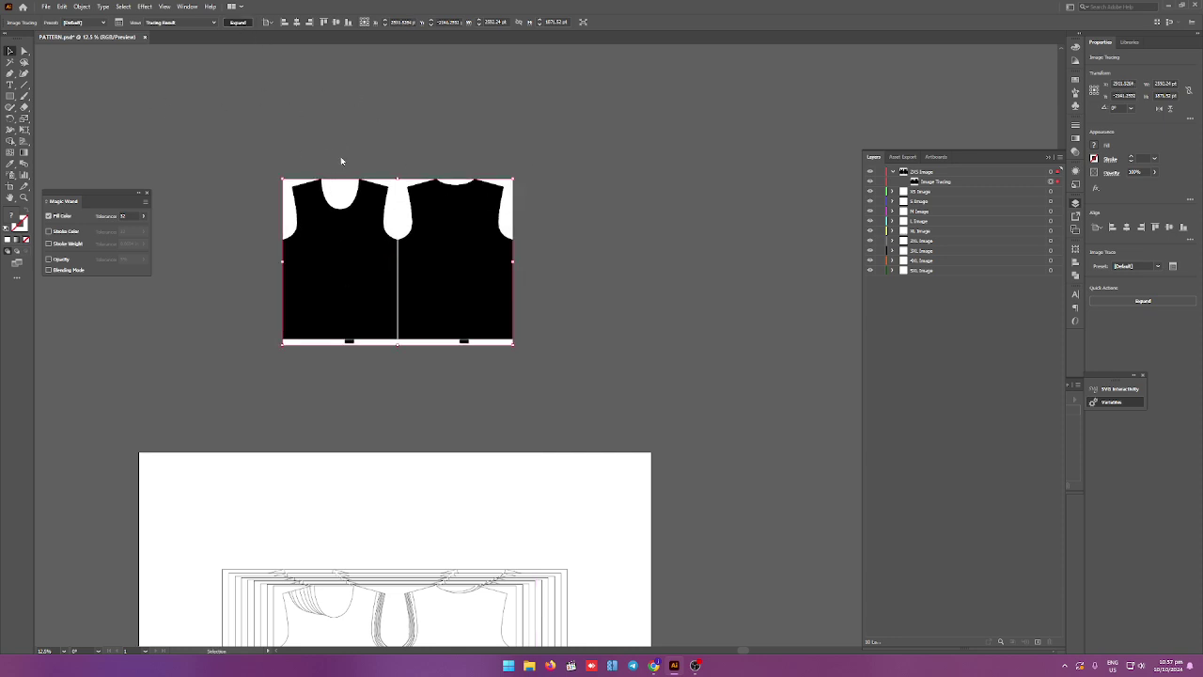
{"action": "key", "text": "Return"}
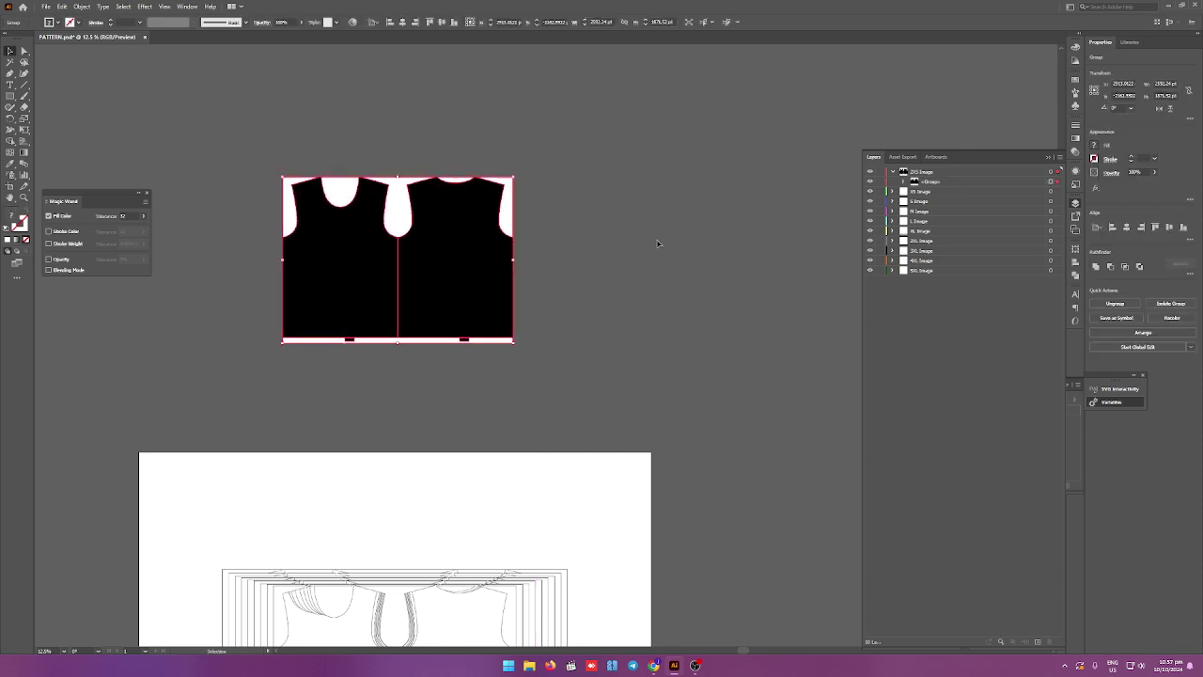
{"action": "key", "text": "a"}
{"action": "left_click", "coordinate": [348, 270]}
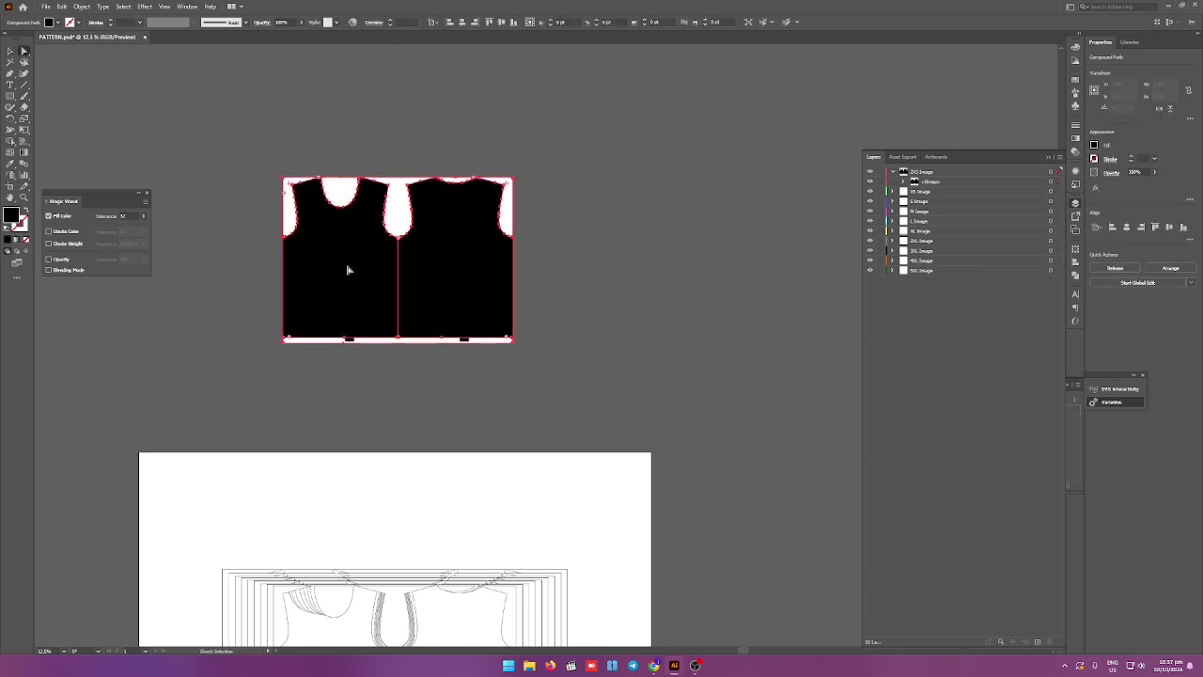
{"action": "key", "text": "Delete"}
Select the small black rectangle on the hem of the remaining white artwork.
{"action": "left_click", "coordinate": [9, 50]}
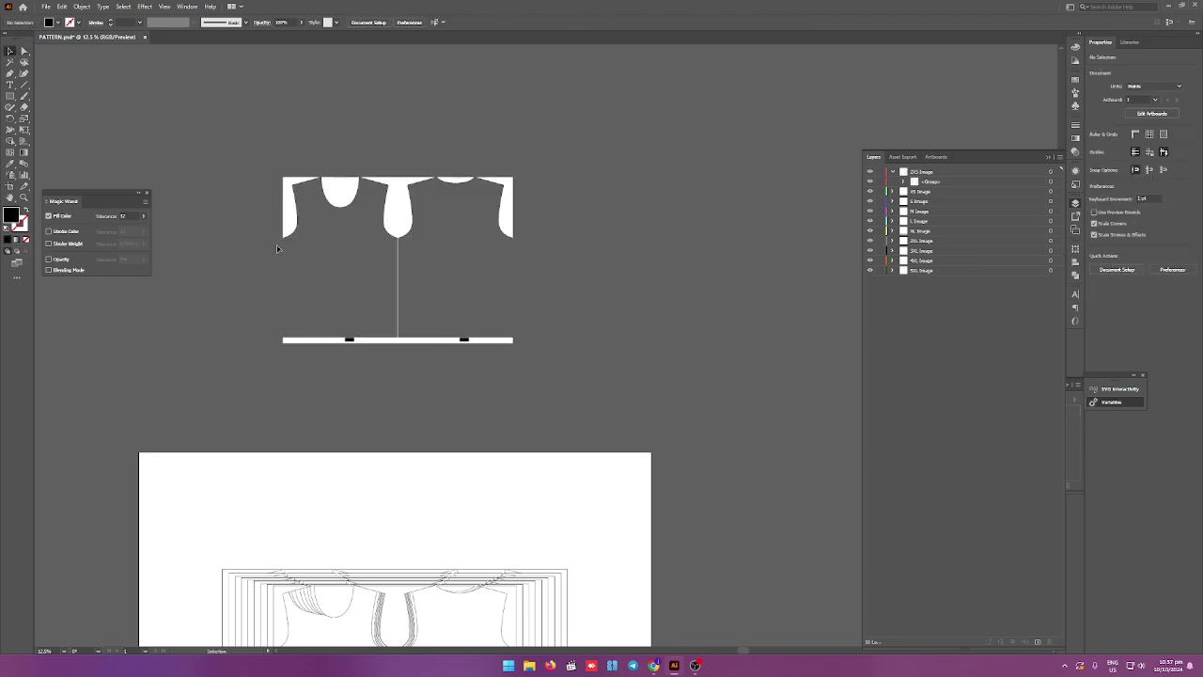
{"action": "scroll", "coordinate": [363, 357], "scroll_direction": "up", "scroll_amount": 1}
{"action": "left_click", "coordinate": [347, 336]}
{"action": "key", "text": "a"}
{"action": "left_click", "coordinate": [347, 336]}
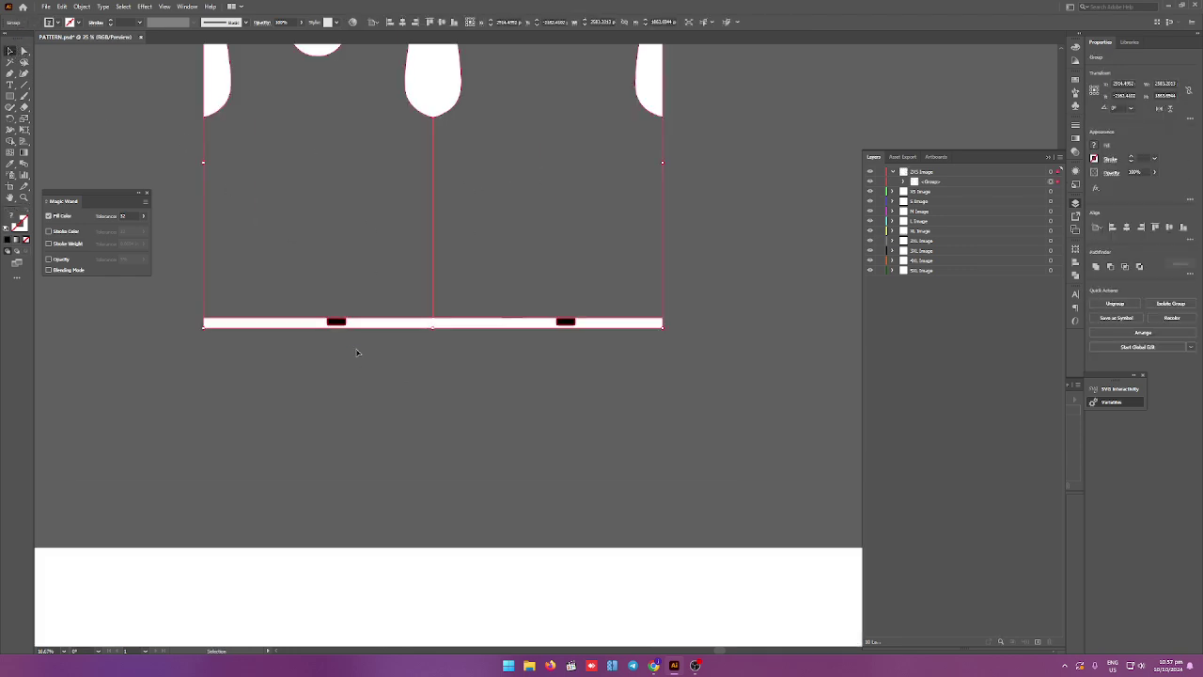
Delete the left and right black hem rectangles from the traced vest.
{"action": "scroll", "coordinate": [346, 335], "scroll_direction": "up", "scroll_amount": 3}
{"action": "left_click", "coordinate": [333, 333]}
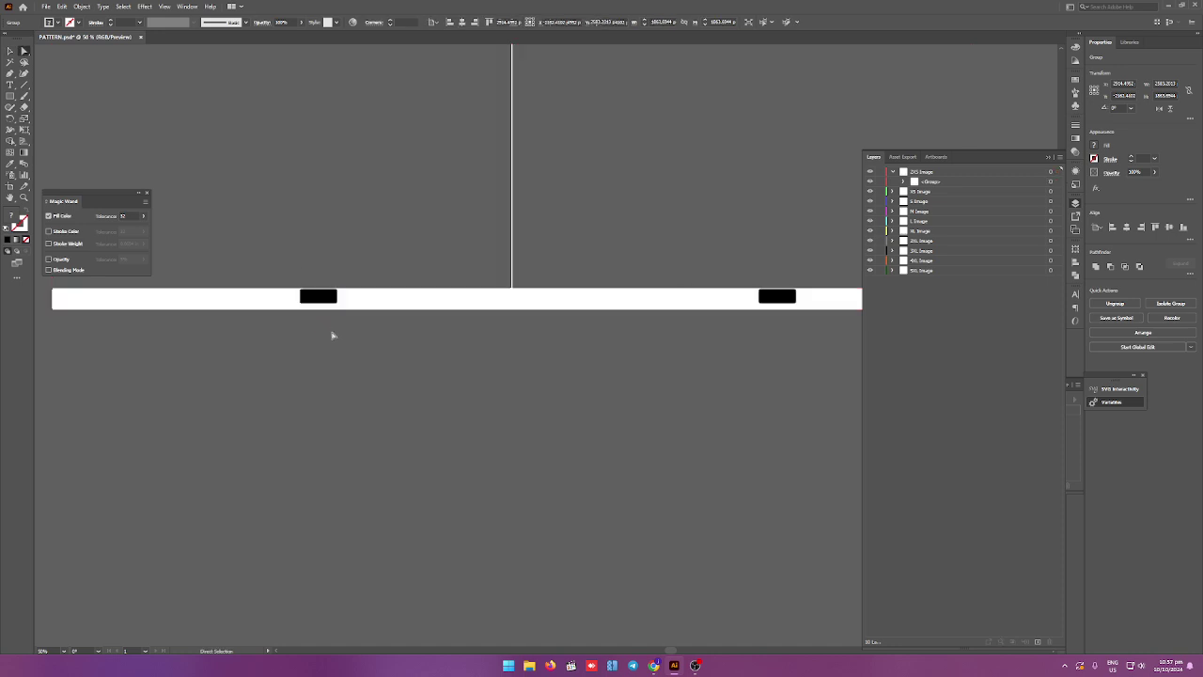
{"action": "left_click", "coordinate": [323, 297]}
{"action": "key", "text": "Delete"}
{"action": "left_click", "coordinate": [780, 298]}
{"action": "key", "text": "Delete"}
{"action": "scroll", "coordinate": [618, 341], "scroll_direction": "down", "scroll_amount": 3}
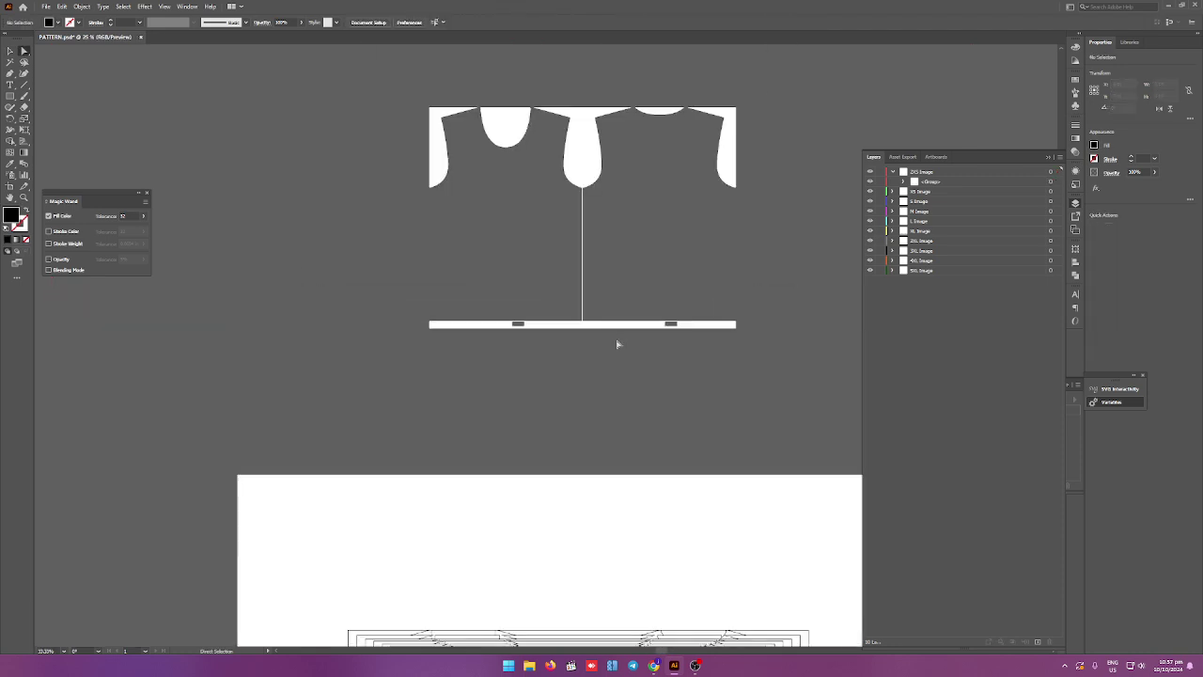
{"action": "left_click", "coordinate": [11, 50]}
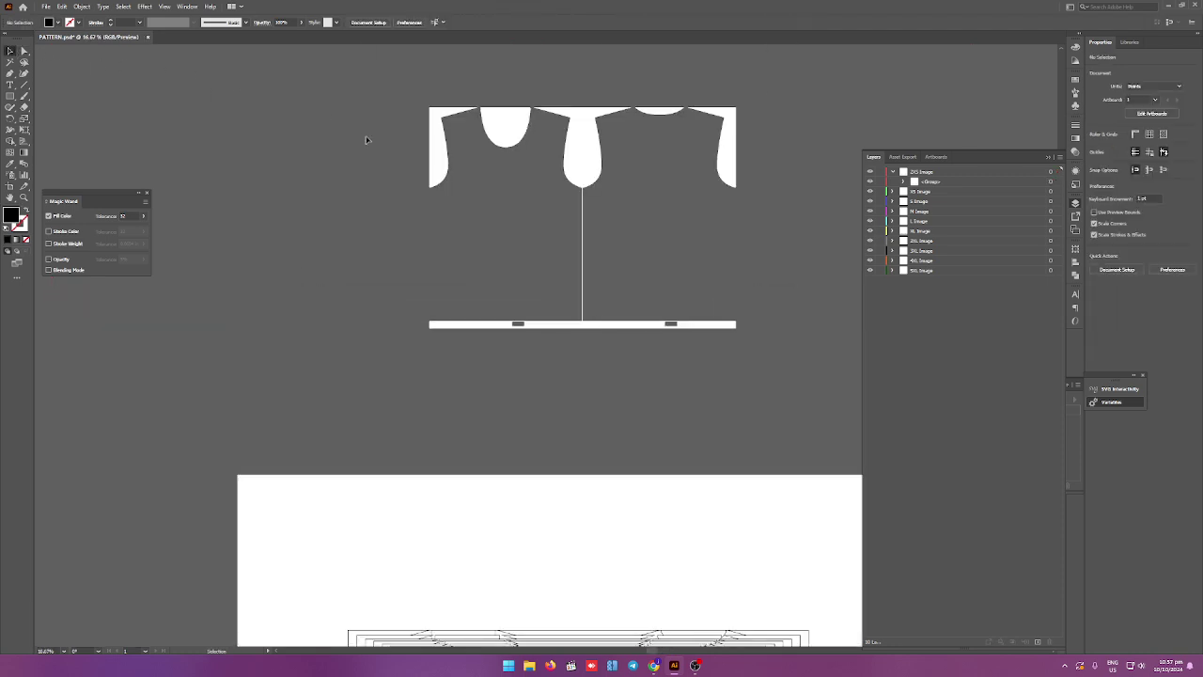
Drag the XS shirt image left of the top piece and the S image out of the stack.
{"action": "scroll", "coordinate": [366, 137], "scroll_direction": "down", "scroll_amount": 2}
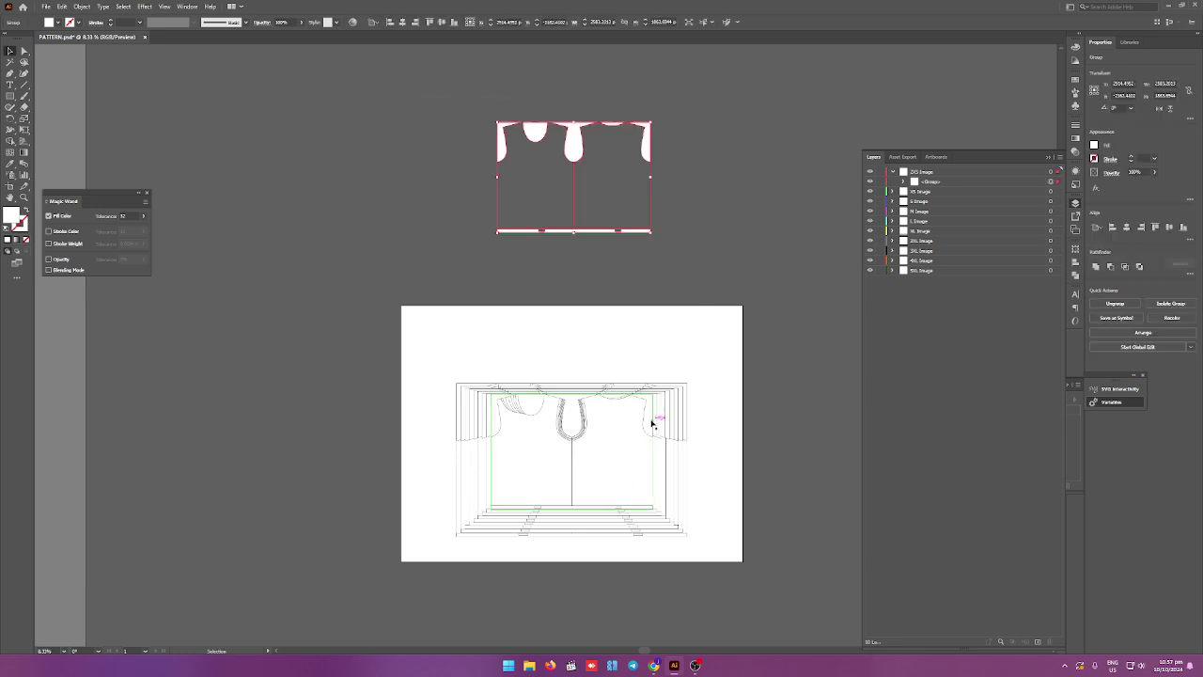
{"action": "left_click_drag", "start_coordinate": [652, 422], "coordinate": [505, 278]}
{"action": "left_click_drag", "start_coordinate": [634, 397], "coordinate": [334, 197]}
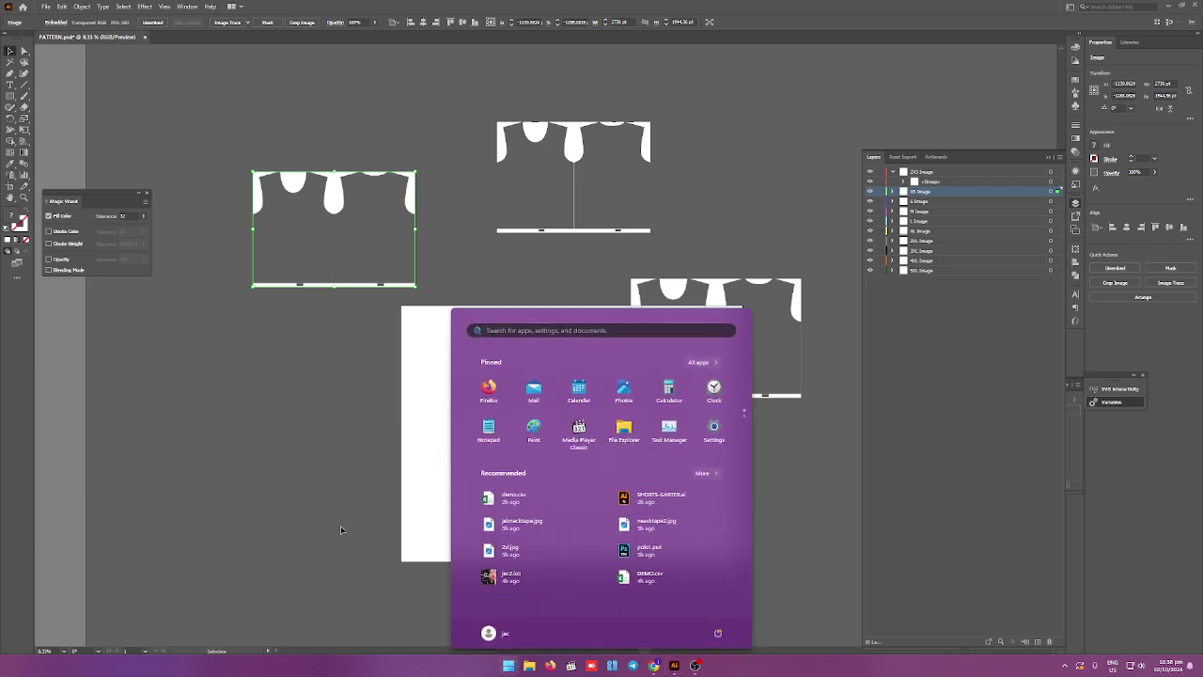
Dismiss the Start menu and open the recent PATTERN.psd from Photoshop's Home screen.
{"action": "key", "text": "Escape"}
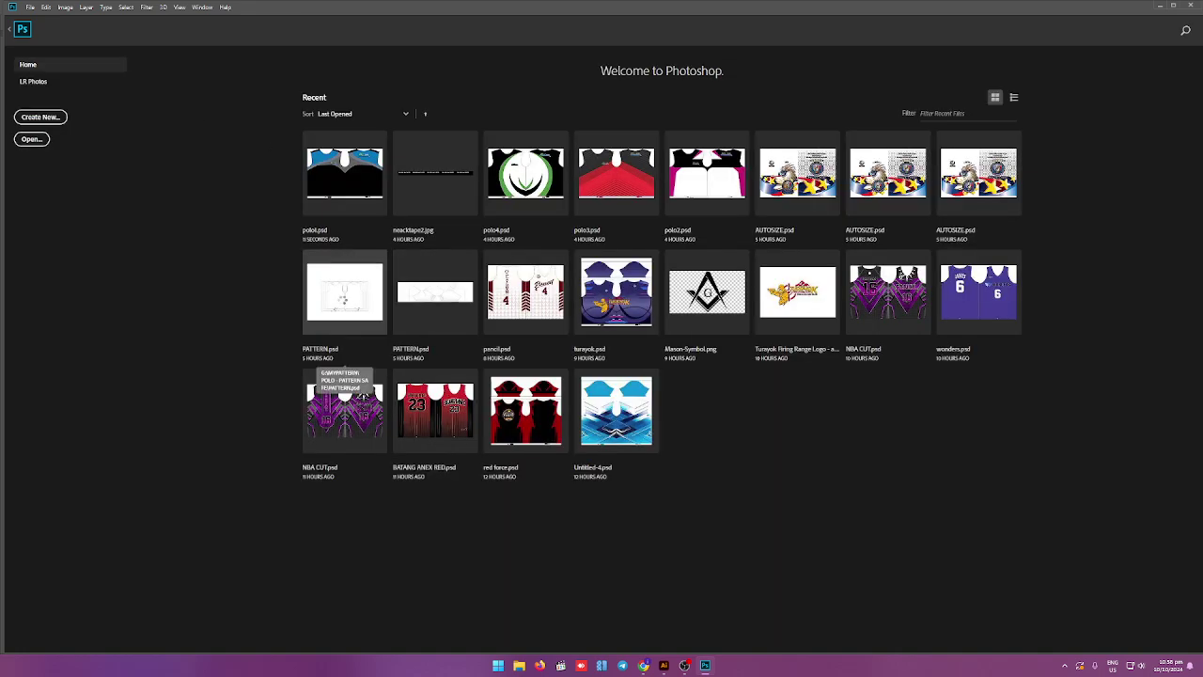
{"action": "left_click", "coordinate": [344, 301]}
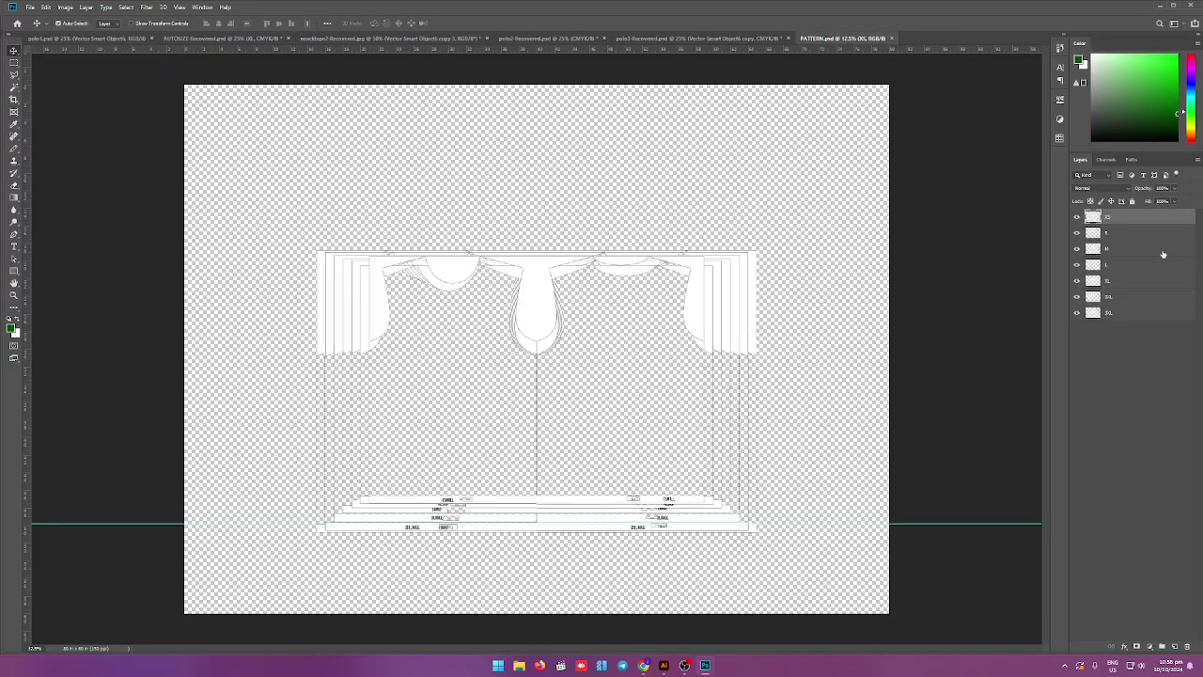
Nudge the top layer upward, then quit Photoshop, discarding changes to PATTERN.psd and every other document.
{"action": "mouse_move", "coordinate": [700, 312]}
{"action": "left_mouse_down"}
{"action": "mouse_move", "coordinate": [722, 256]}
{"action": "mouse_move", "coordinate": [712, 231]}
{"action": "left_mouse_up"}
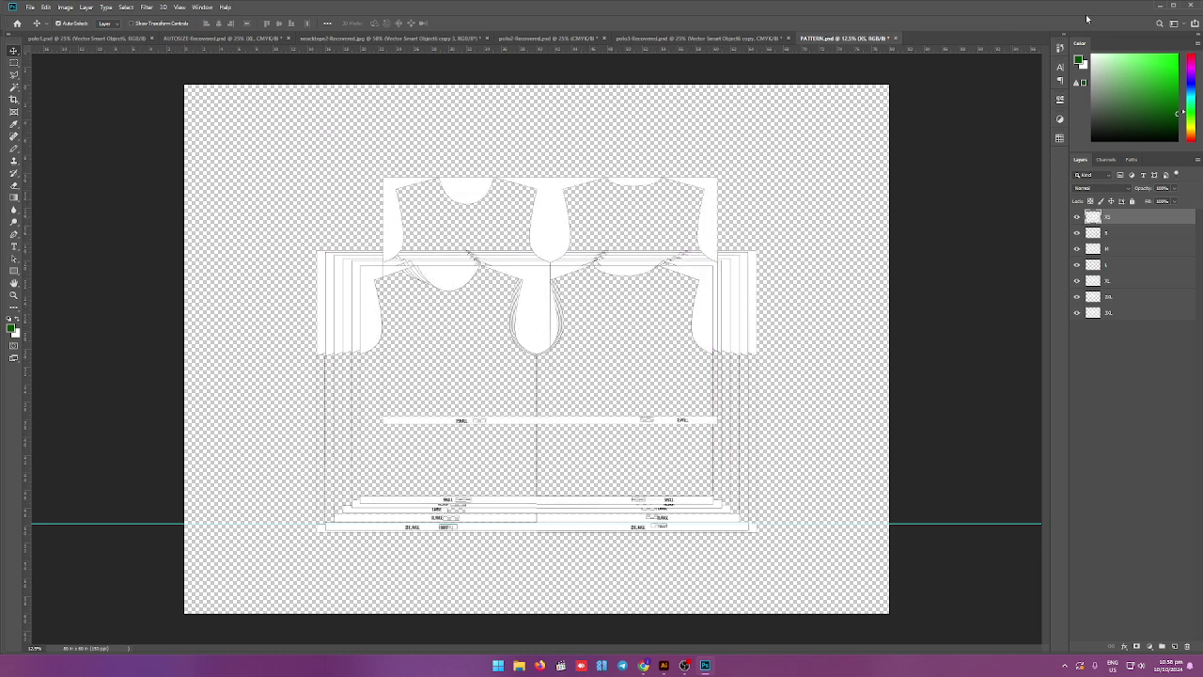
{"action": "left_click", "coordinate": [896, 38]}
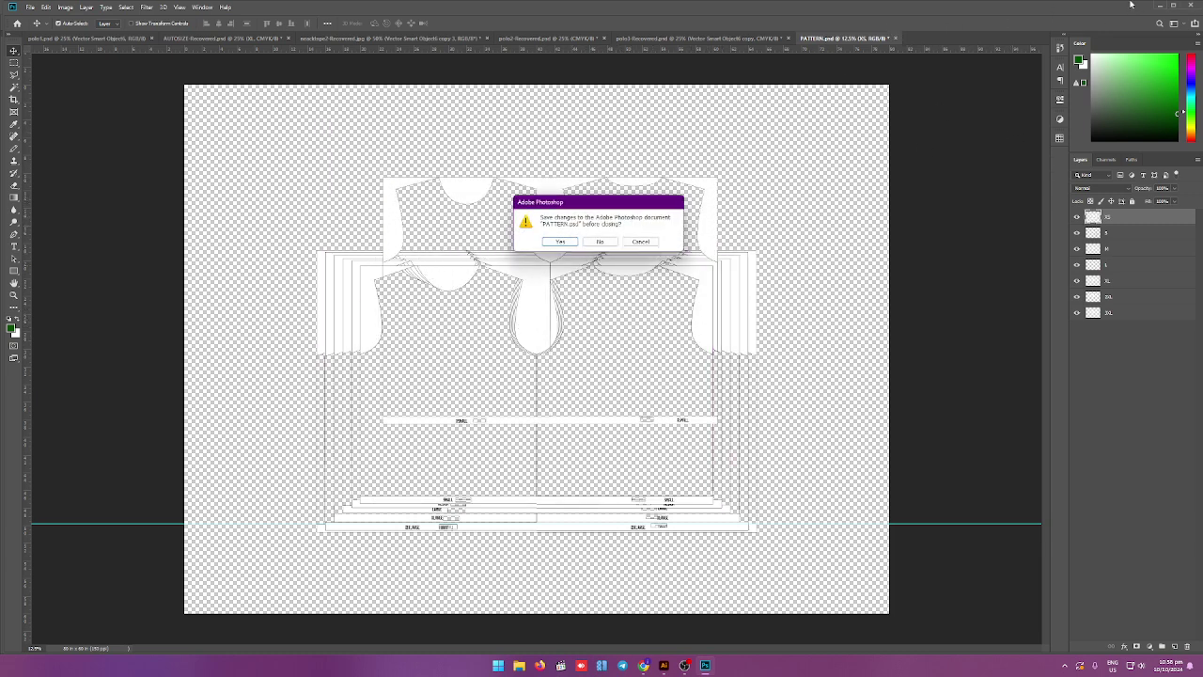
{"action": "left_click", "coordinate": [602, 243]}
{"action": "left_click", "coordinate": [1195, 7]}
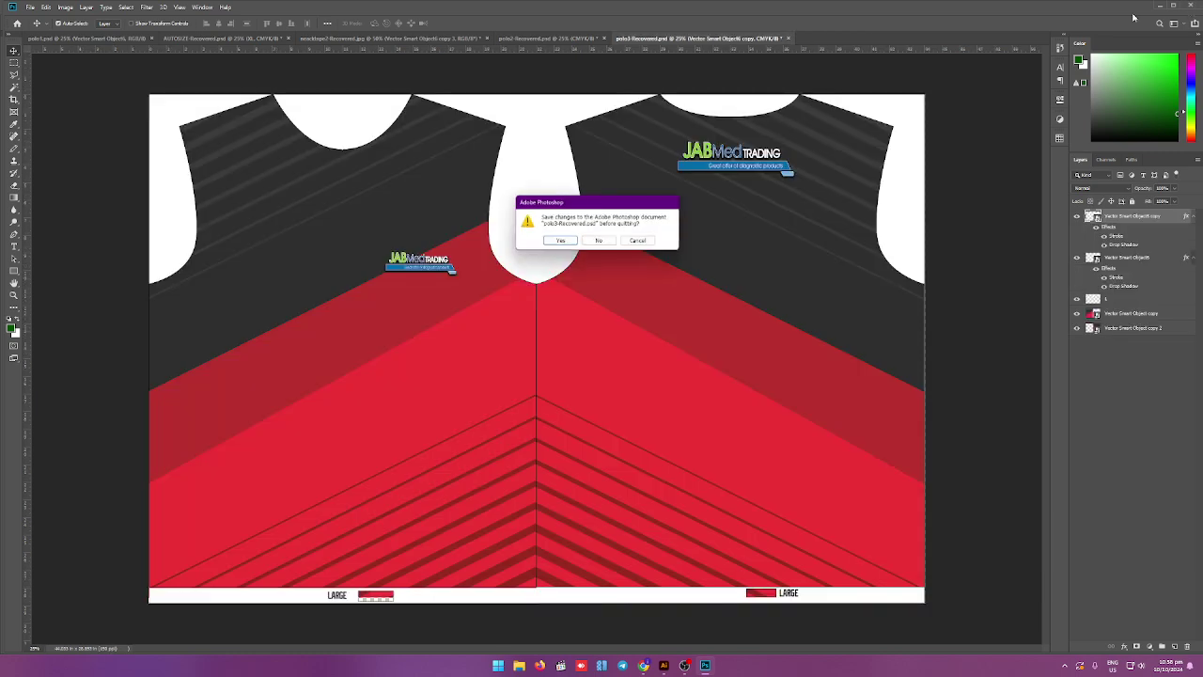
{"action": "left_click", "coordinate": [601, 243]}
{"action": "left_click", "coordinate": [606, 242]}
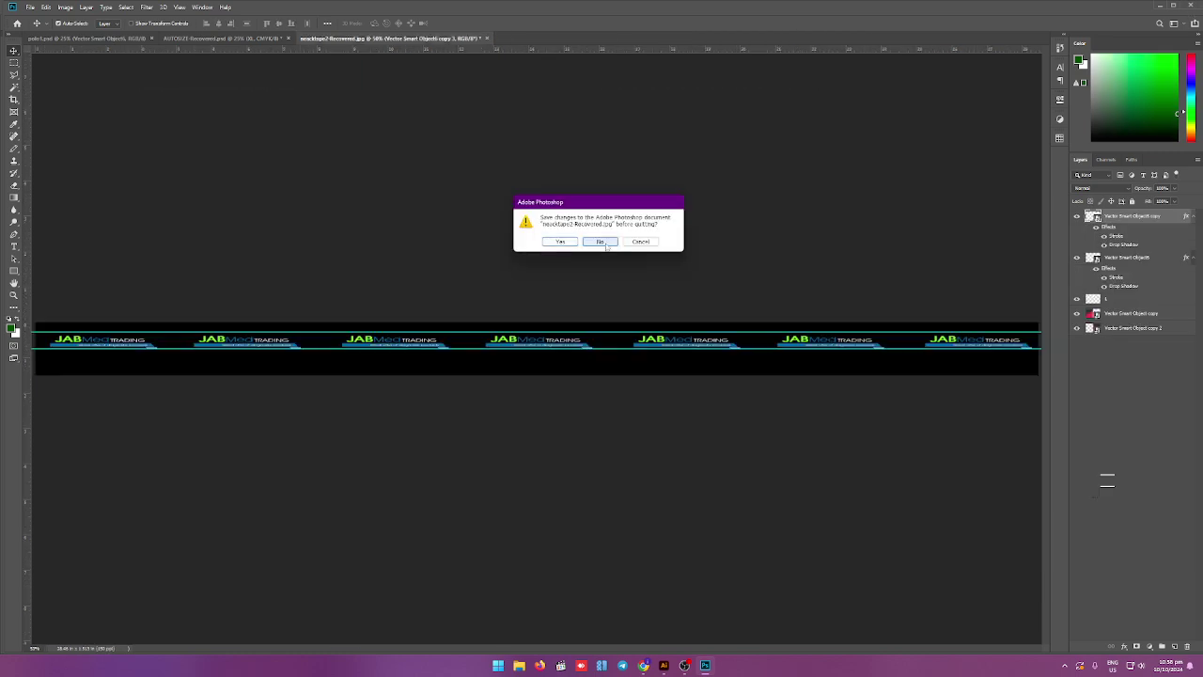
{"action": "left_click", "coordinate": [606, 243]}
{"action": "left_click", "coordinate": [607, 242]}
{"action": "left_click", "coordinate": [606, 242]}
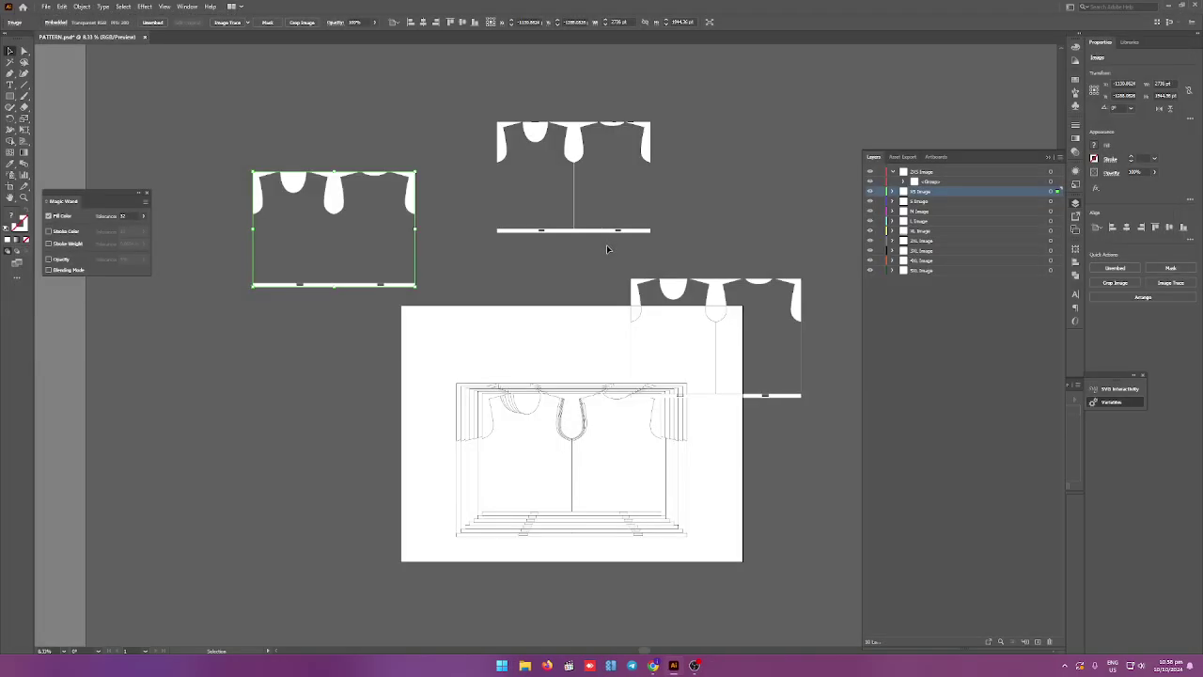
Select the top pattern piece and undo three edits to restack the shirt images, then deselect.
{"action": "scroll", "coordinate": [580, 204], "scroll_direction": "up", "scroll_amount": 1}
{"action": "scroll", "coordinate": [579, 204], "scroll_direction": "up", "scroll_amount": 1}
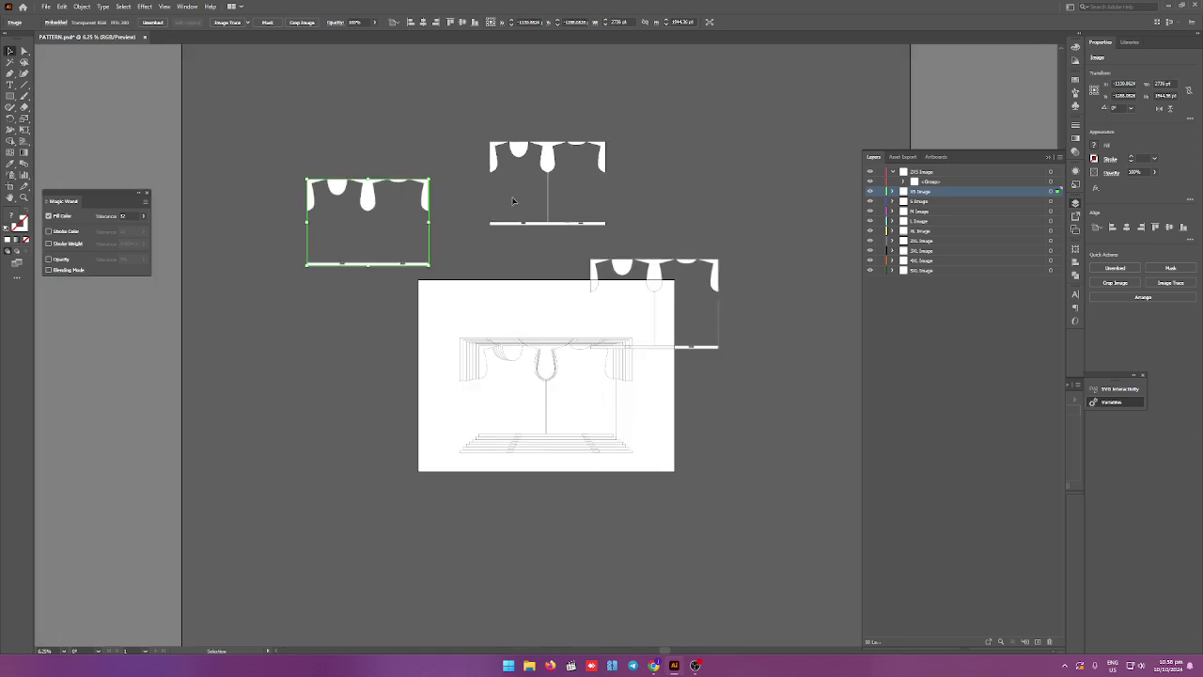
{"action": "scroll", "coordinate": [580, 204], "scroll_direction": "down", "scroll_amount": 2}
{"action": "scroll", "coordinate": [545, 198], "scroll_direction": "up", "scroll_amount": 1}
{"action": "left_click", "coordinate": [494, 188]}
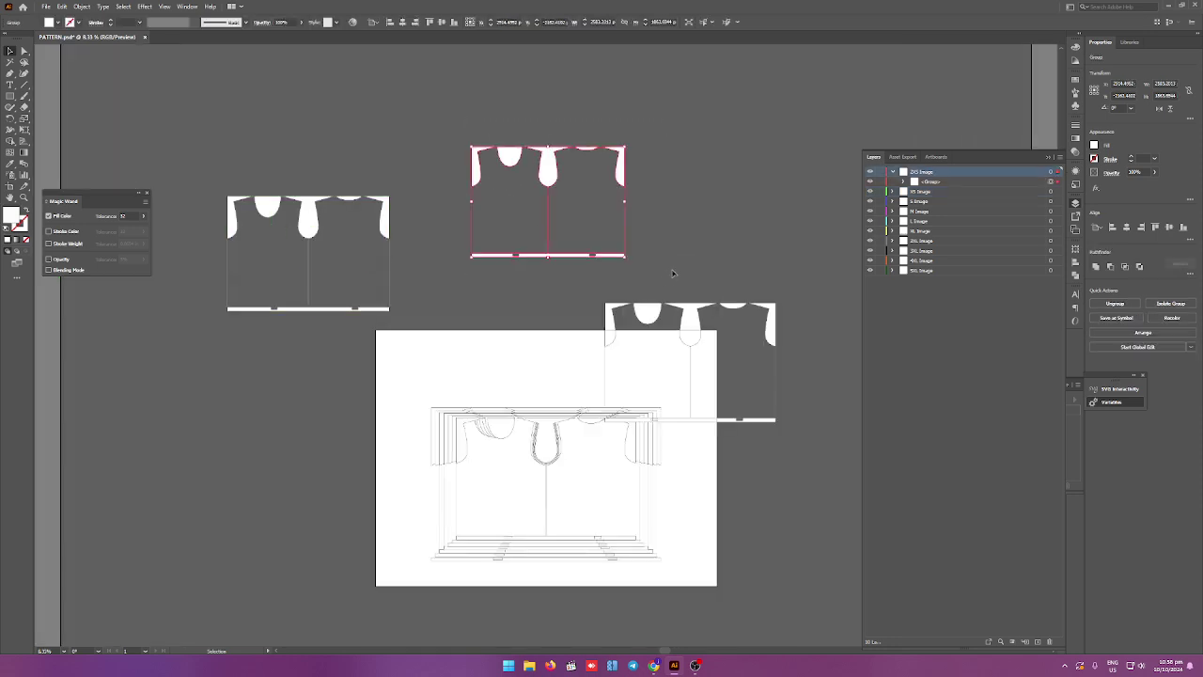
{"action": "key", "text": "ctrl+z"}
{"action": "key", "text": "ctrl+z"}
{"action": "key", "text": "ctrl+z"}
{"action": "key", "text": "ctrl+z"}
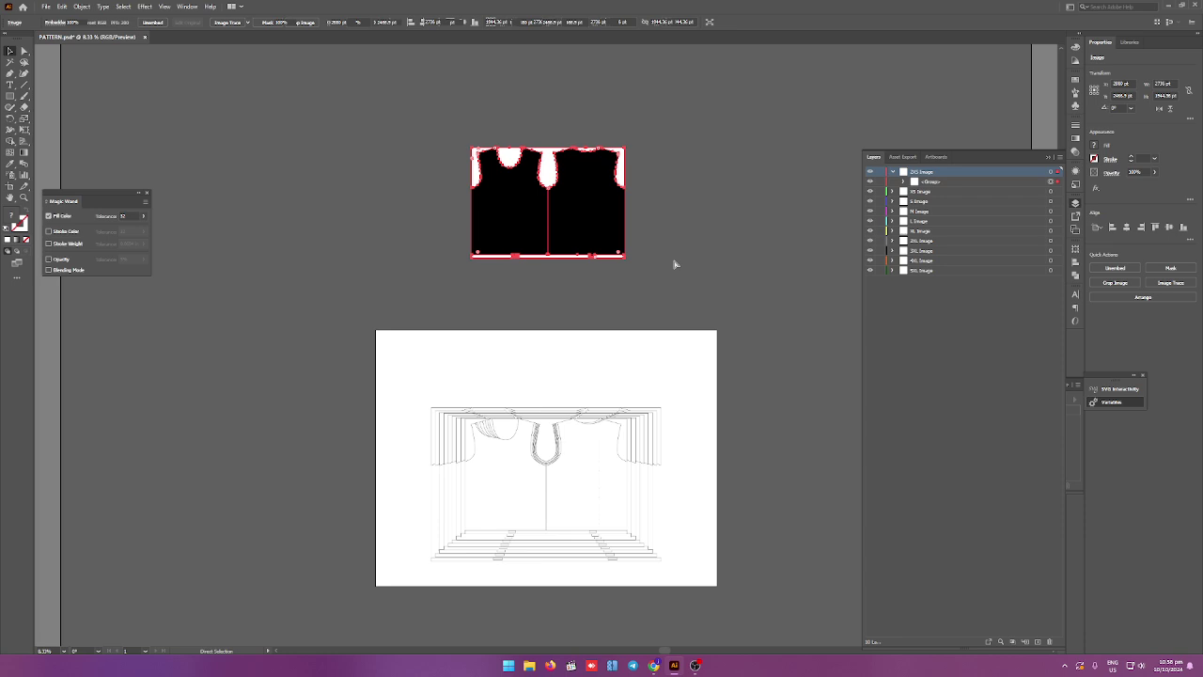
{"action": "key", "text": "ctrl+z"}
{"action": "key", "text": "ctrl+z"}
{"action": "key", "text": "ctrl+z"}
{"action": "key", "text": "ctrl+z"}
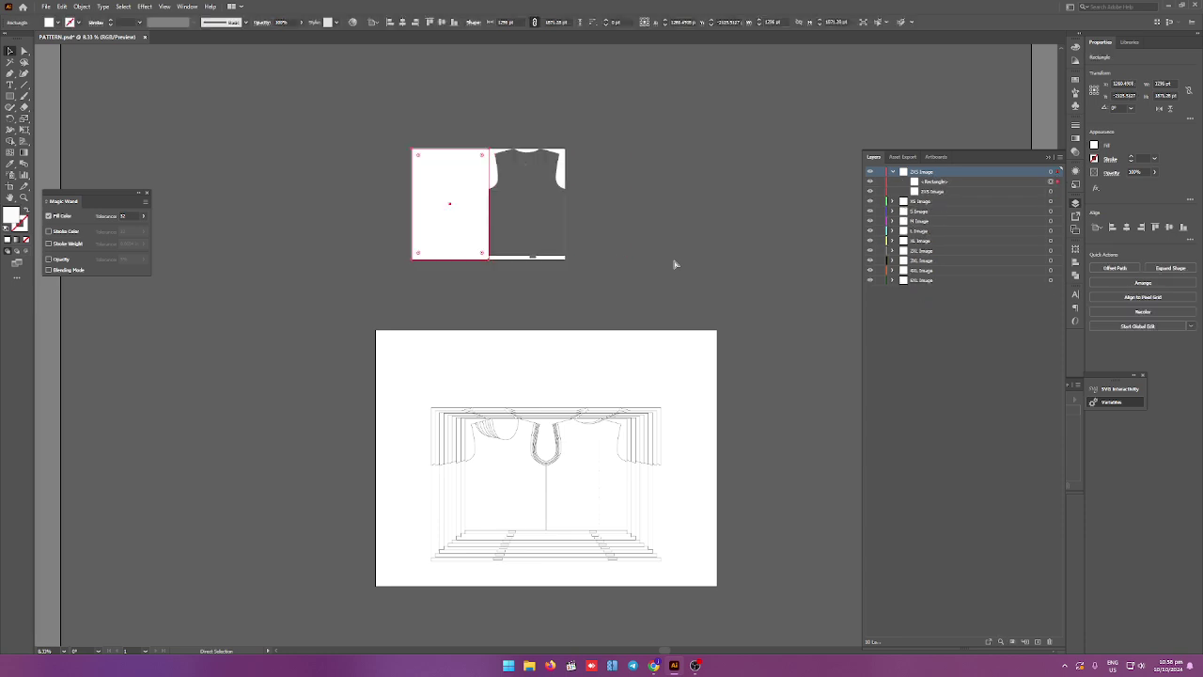
{"action": "key", "text": "ctrl+z"}
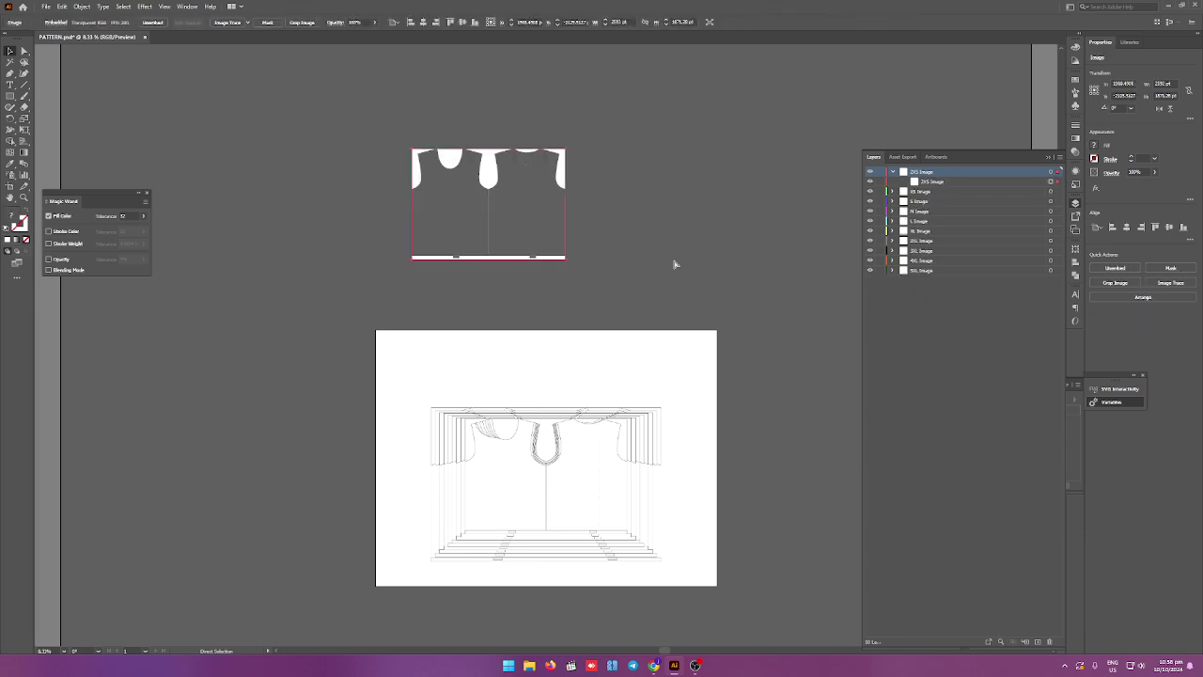
{"action": "left_click", "coordinate": [674, 264]}
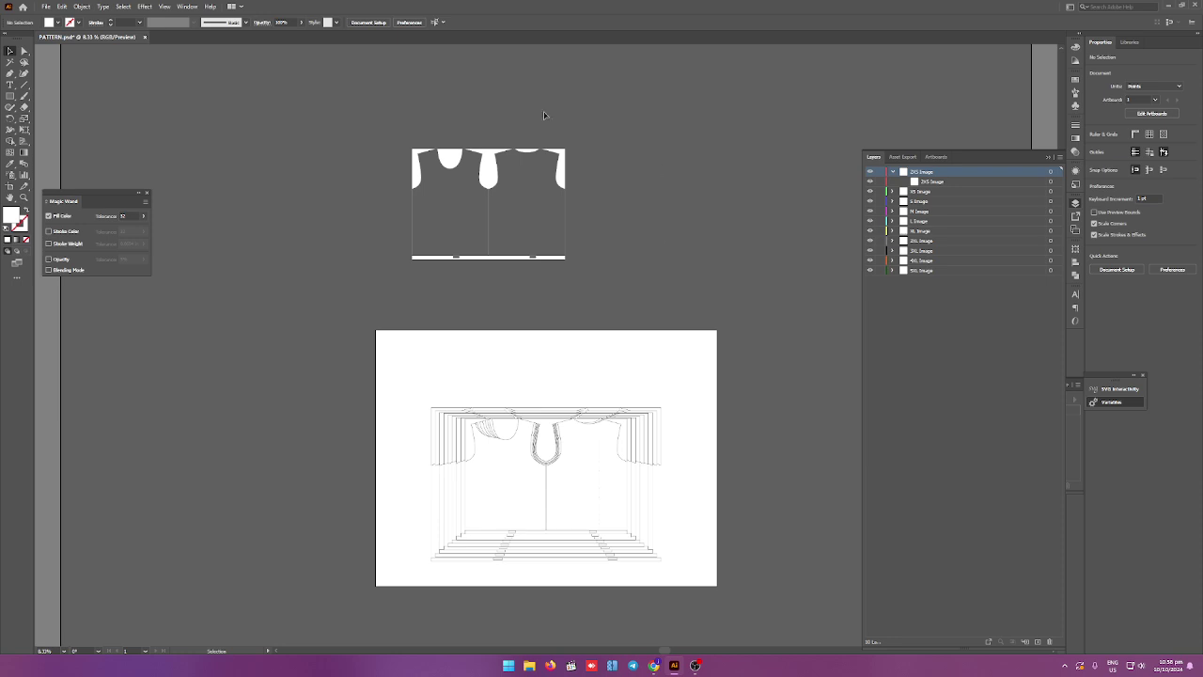
{"action": "key", "text": "ctrl+a"}
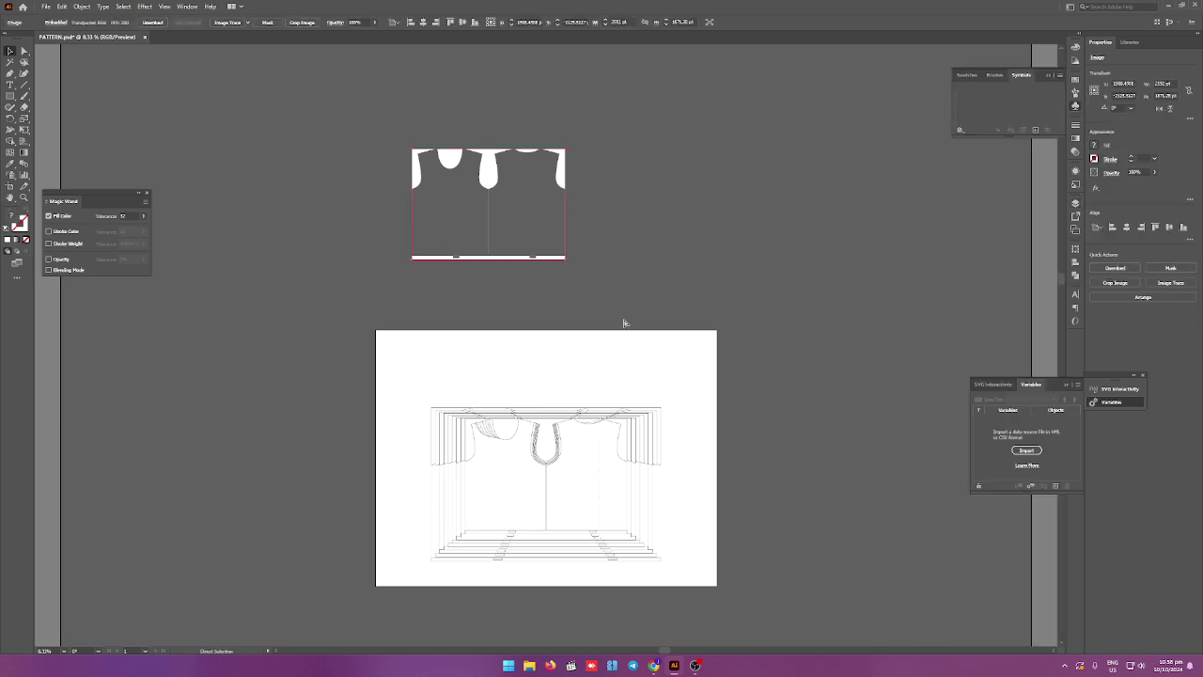
Show the Layers panel and undock it to float over the canvas.
{"action": "key", "text": "F7"}
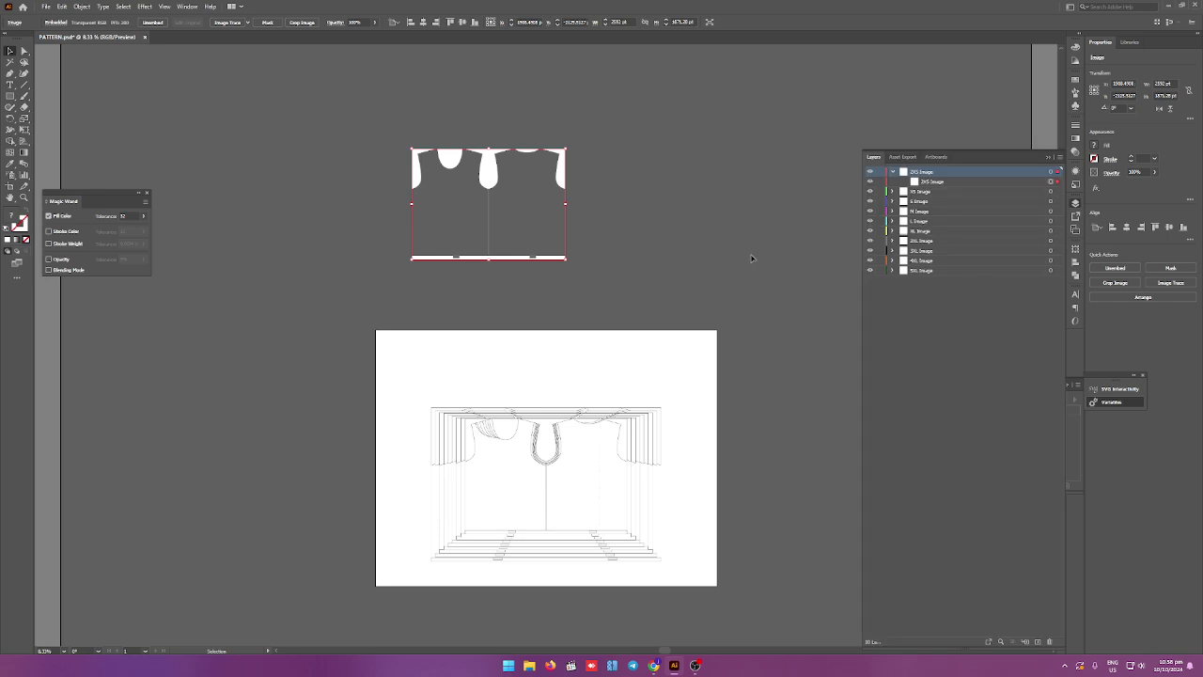
{"action": "left_click_drag", "start_coordinate": [963, 167], "coordinate": [260, 311]}
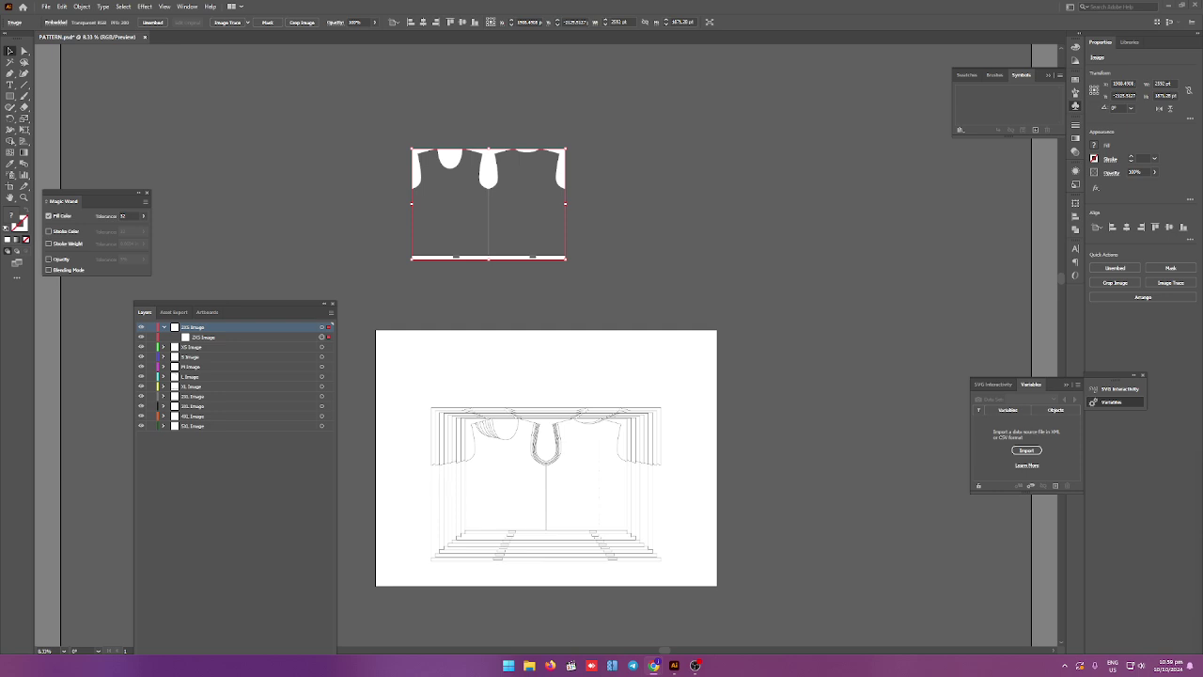
{"action": "left_click", "coordinate": [695, 665]}
{"action": "left_click", "coordinate": [696, 666]}
Select the top 2XS shirt piece and start a new symbol from it.
{"action": "key", "text": "ctrl+shift+a"}
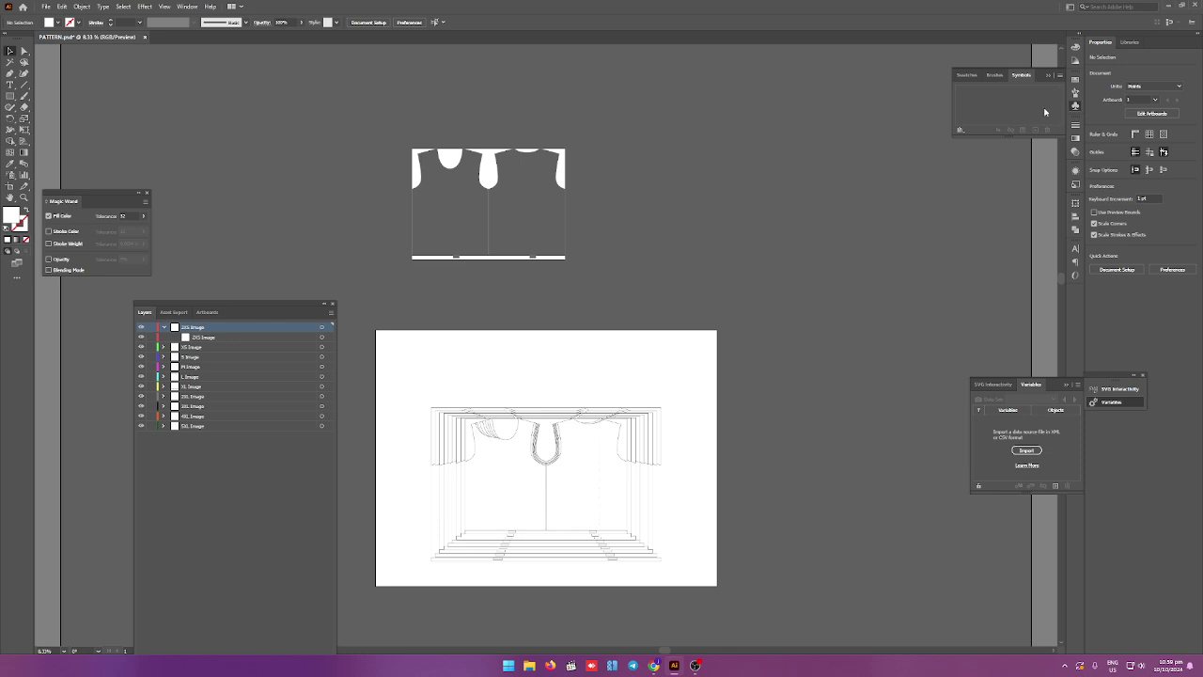
{"action": "left_click", "coordinate": [562, 175]}
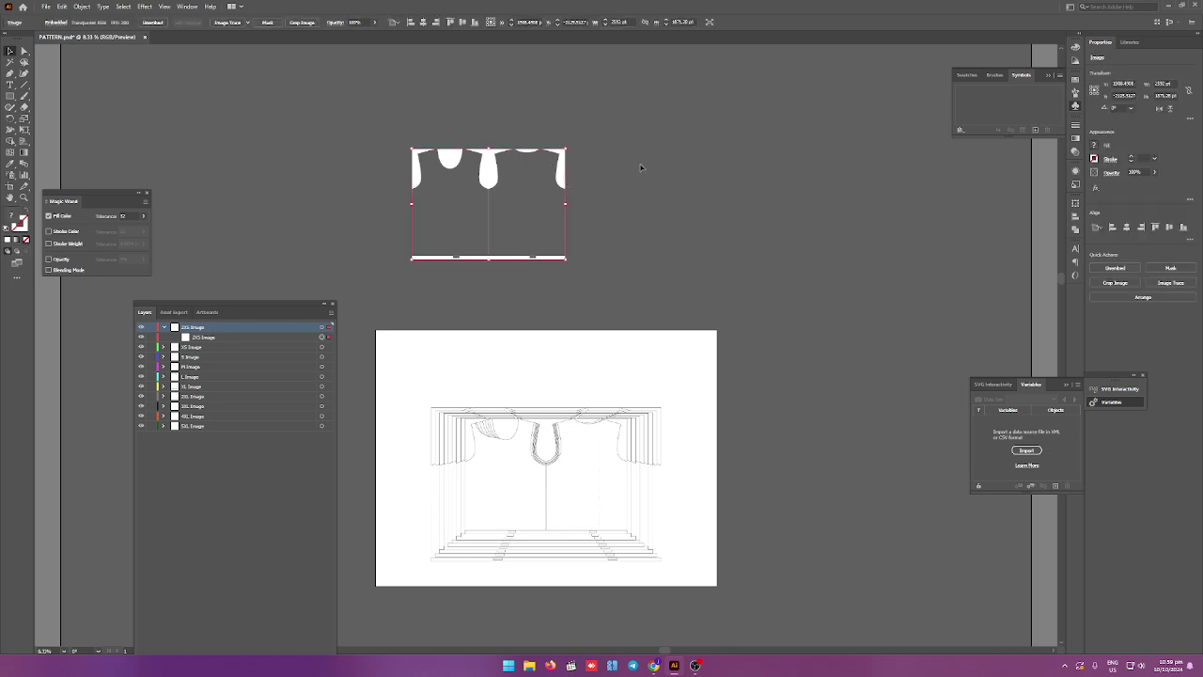
{"action": "left_click", "coordinate": [1036, 129]}
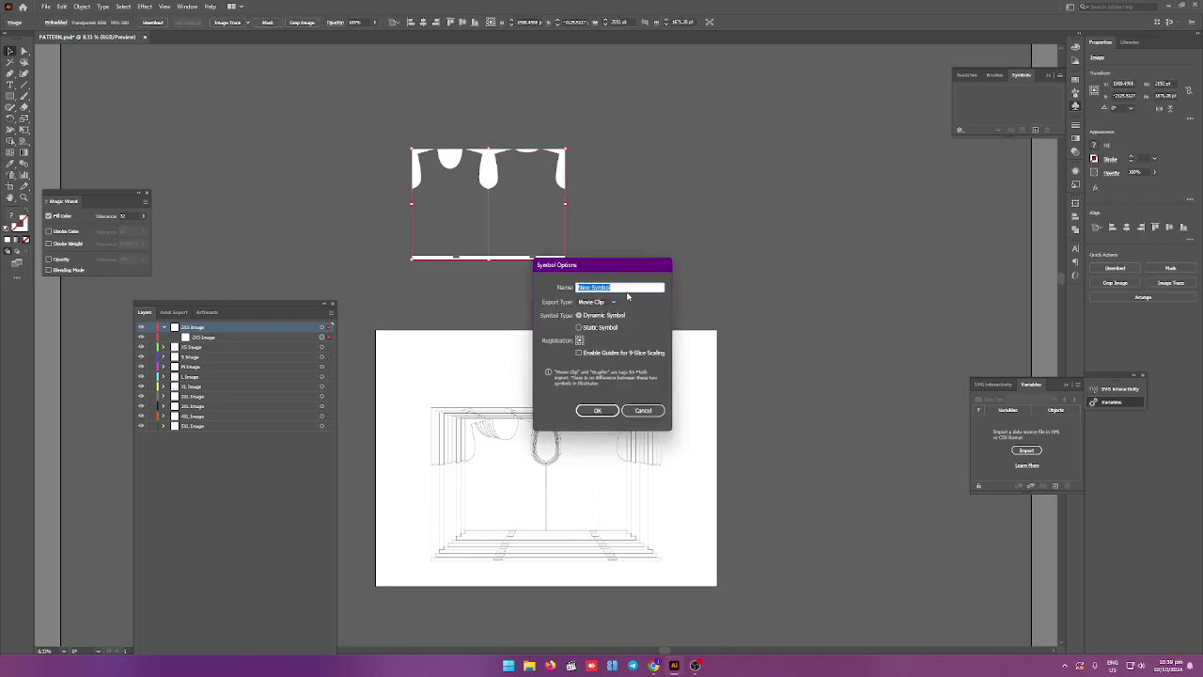
Name the new symbol '2XS' and confirm it.
{"action": "type", "text": "2XS"}
{"action": "left_click", "coordinate": [593, 410]}
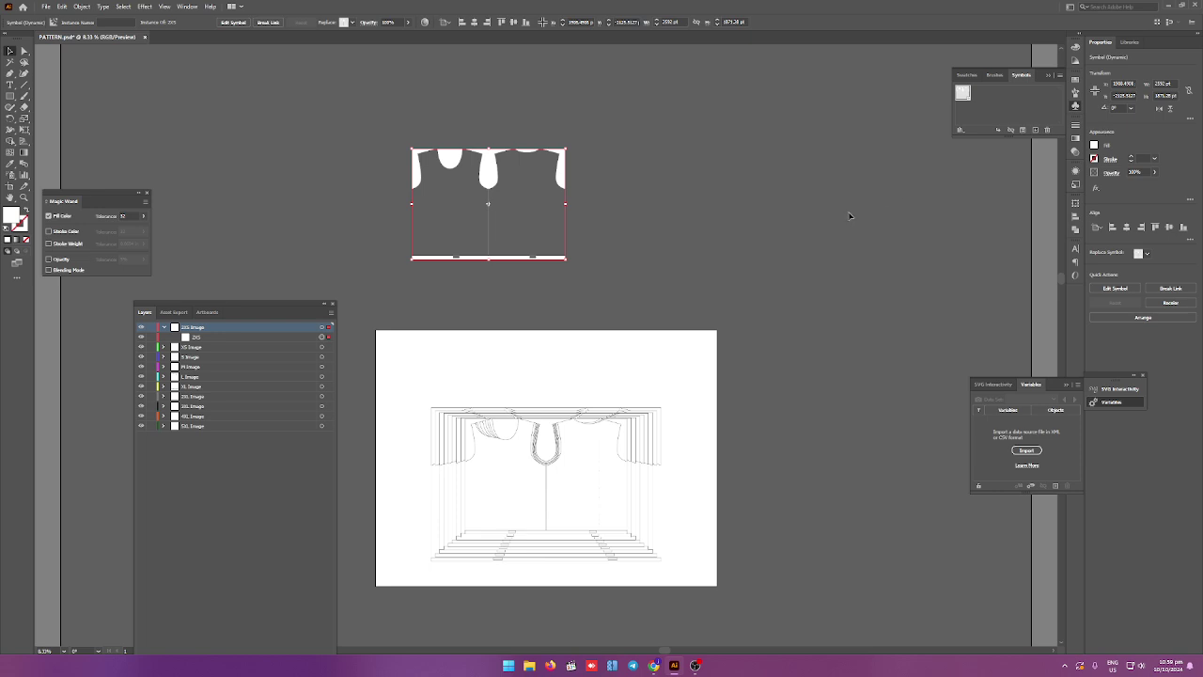
{"action": "left_click", "coordinate": [888, 205]}
Switch the document units to inches and reselect the 2XS shirt symbol.
{"action": "left_click", "coordinate": [1165, 86]}
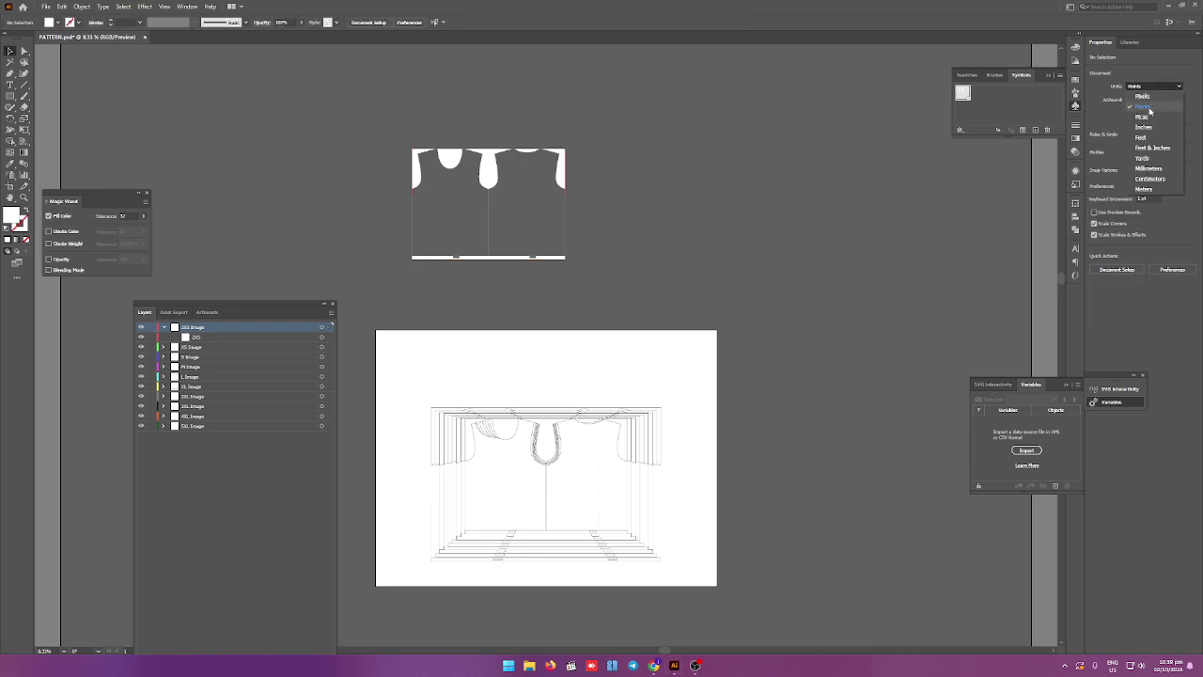
{"action": "left_click", "coordinate": [1142, 113]}
{"action": "left_click", "coordinate": [498, 170]}
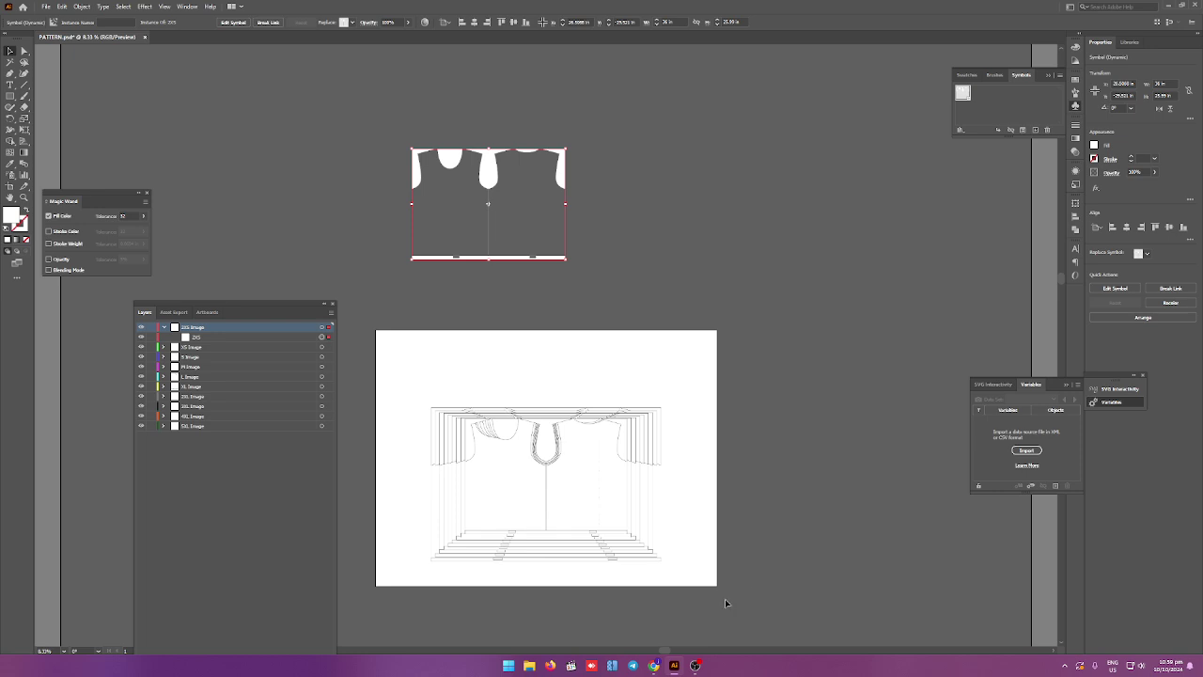
{"action": "left_click", "coordinate": [508, 665]}
Launch Notepad via search and start a new blank tab.
{"action": "type", "text": "NOTEpad++"}
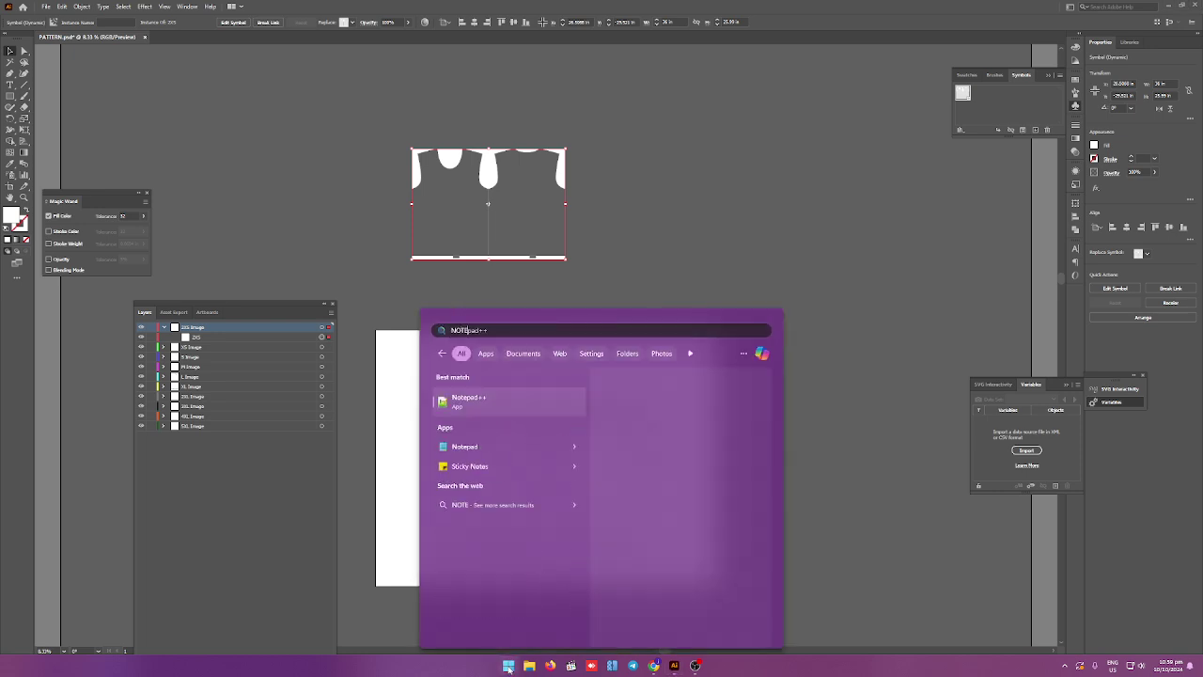
{"action": "left_click", "coordinate": [451, 446]}
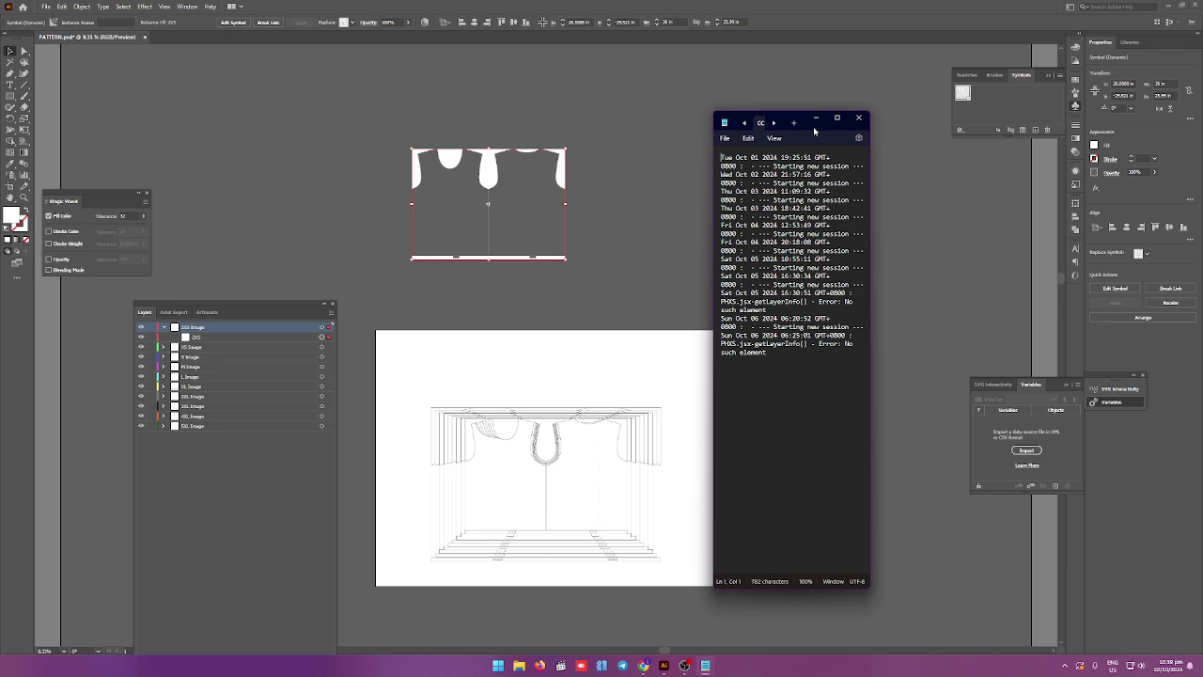
{"action": "left_click_drag", "start_coordinate": [788, 135], "coordinate": [797, 210]}
{"action": "left_click", "coordinate": [734, 213]}
{"action": "left_click", "coordinate": [752, 228]}
{"action": "type", "text": "XS"}
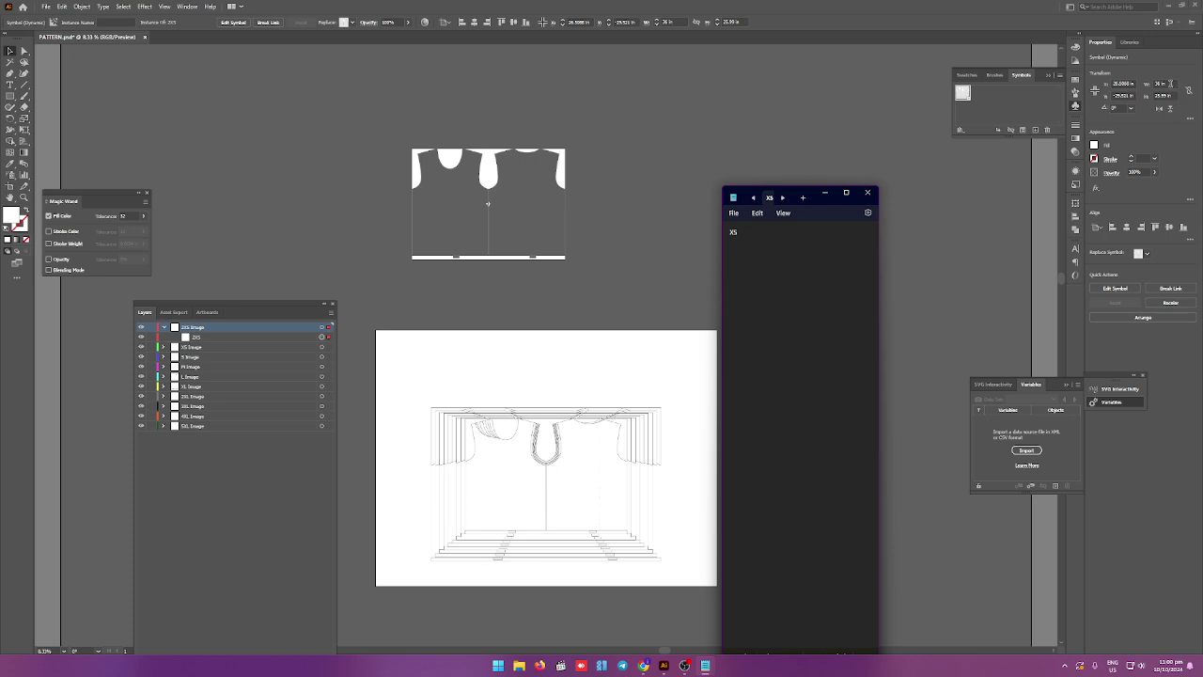
Copy Illustrator's 36 in width into Notepad as 'XS 36 in', then minimize Notepad.
{"action": "left_click", "coordinate": [1163, 83]}
{"action": "key", "text": "ctrl+c"}
{"action": "left_click", "coordinate": [705, 664]}
{"action": "type", "text": "XS"}
{"action": "key", "text": "ctrl+v"}
{"action": "left_click", "coordinate": [825, 194]}
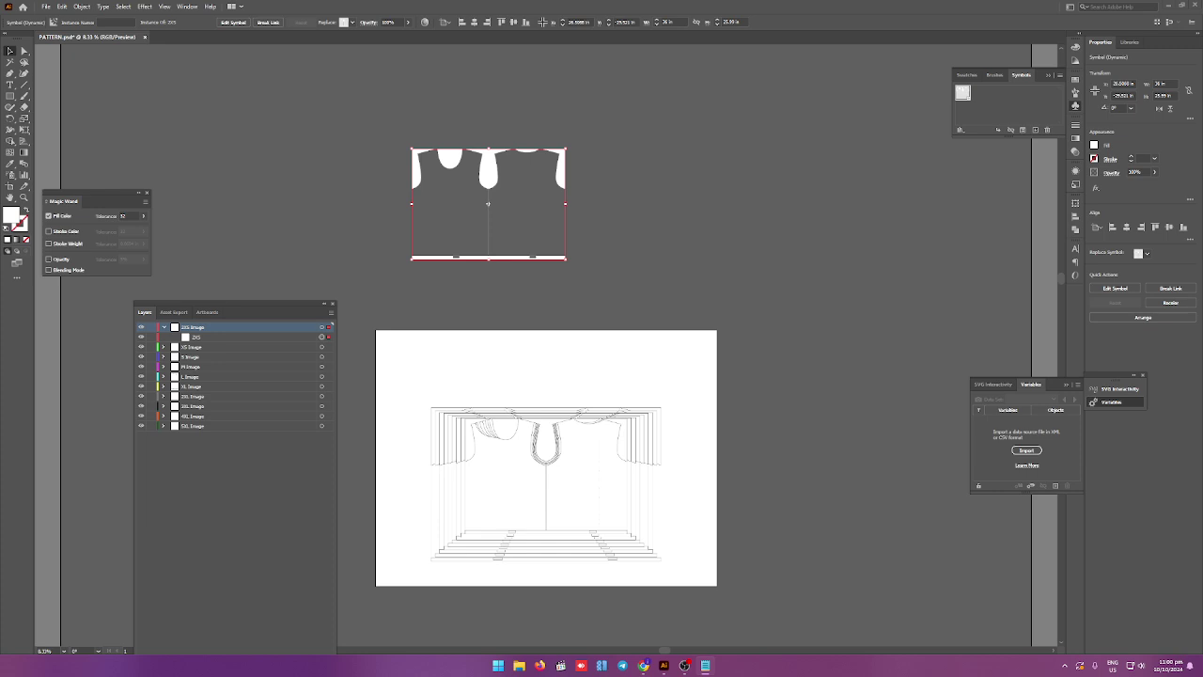
Set the 2XS symbol's height to 25.99 in and move it further right.
{"action": "left_click", "coordinate": [1169, 96]}
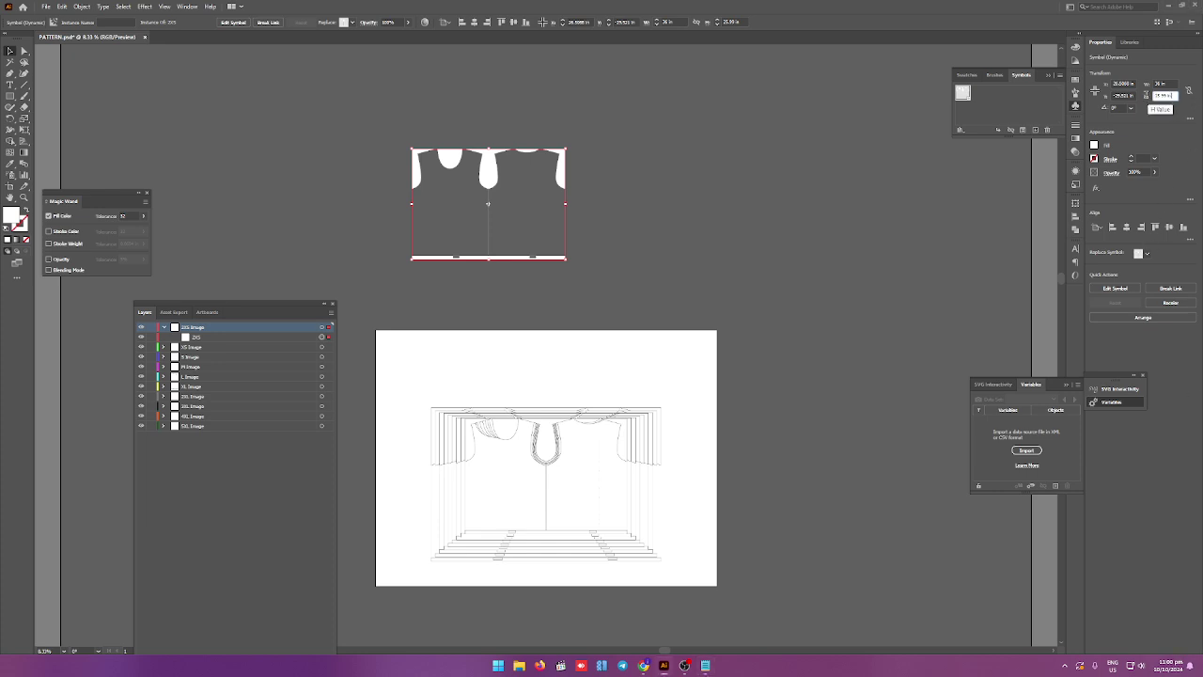
{"action": "key", "text": "Return"}
{"action": "left_click_drag", "start_coordinate": [568, 177], "coordinate": [658, 179]}
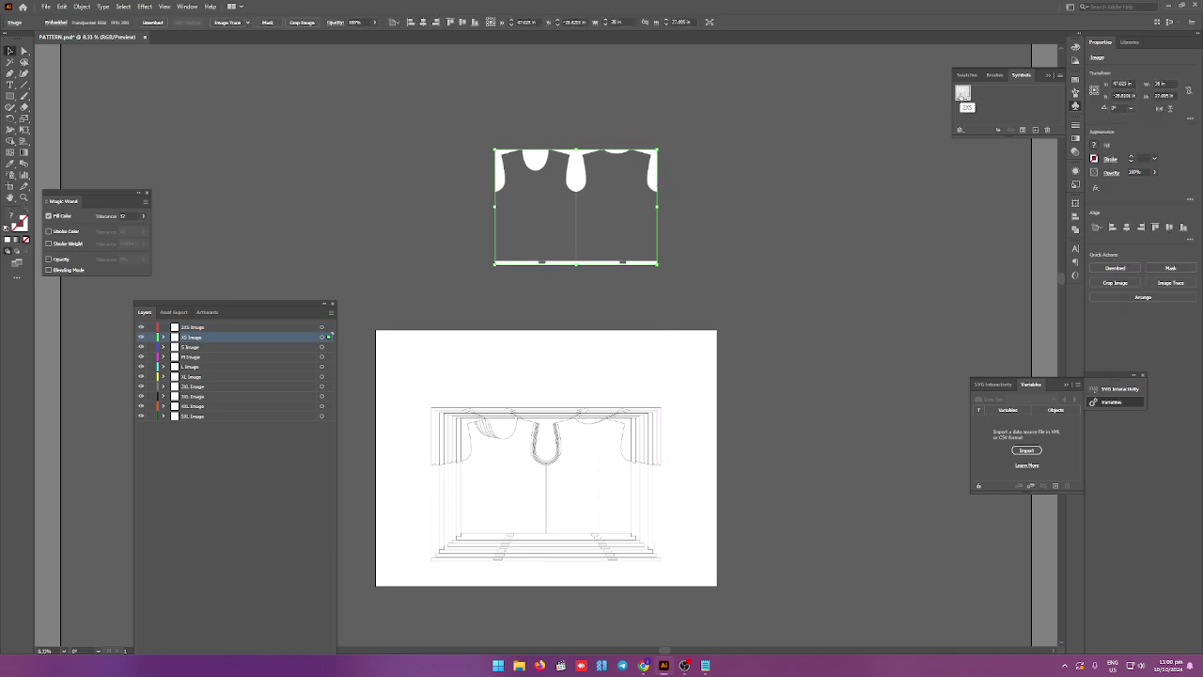
Save the XS image as symbol 'XS', delete its canvas copy, and move the S image above the artboard.
{"action": "left_click", "coordinate": [1035, 130]}
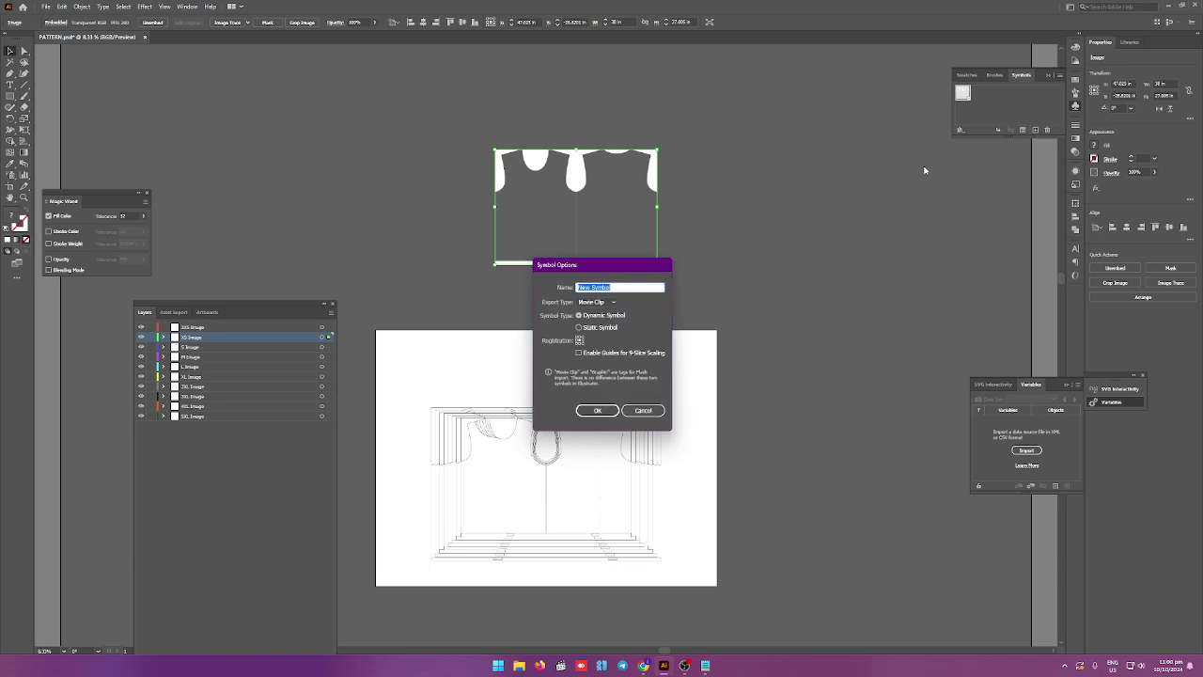
{"action": "type", "text": "XS"}
{"action": "left_click", "coordinate": [597, 410]}
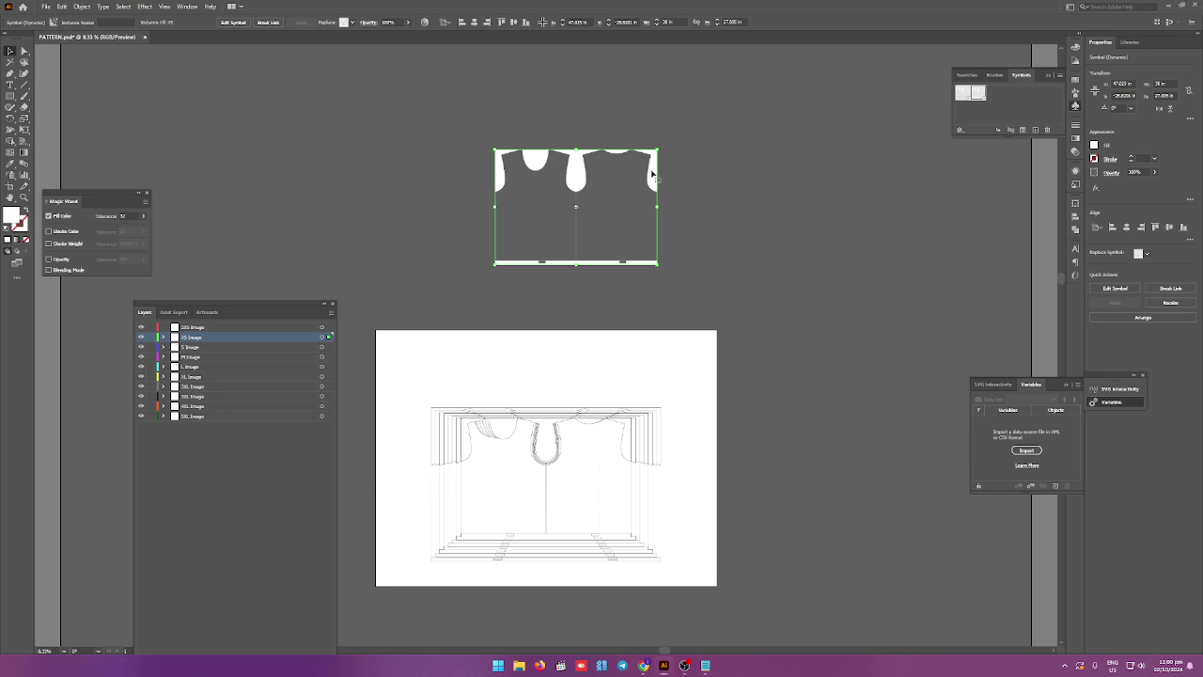
{"action": "key", "text": "Delete"}
{"action": "left_click", "coordinate": [626, 428]}
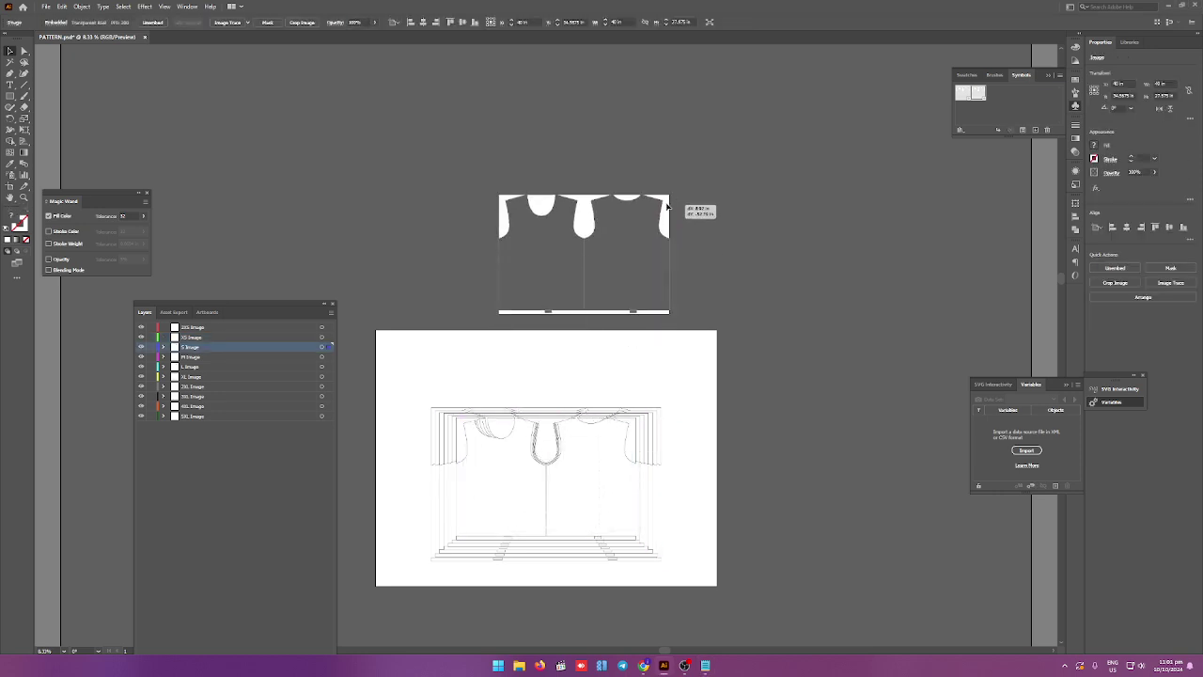
{"action": "left_click_drag", "start_coordinate": [628, 432], "coordinate": [667, 176]}
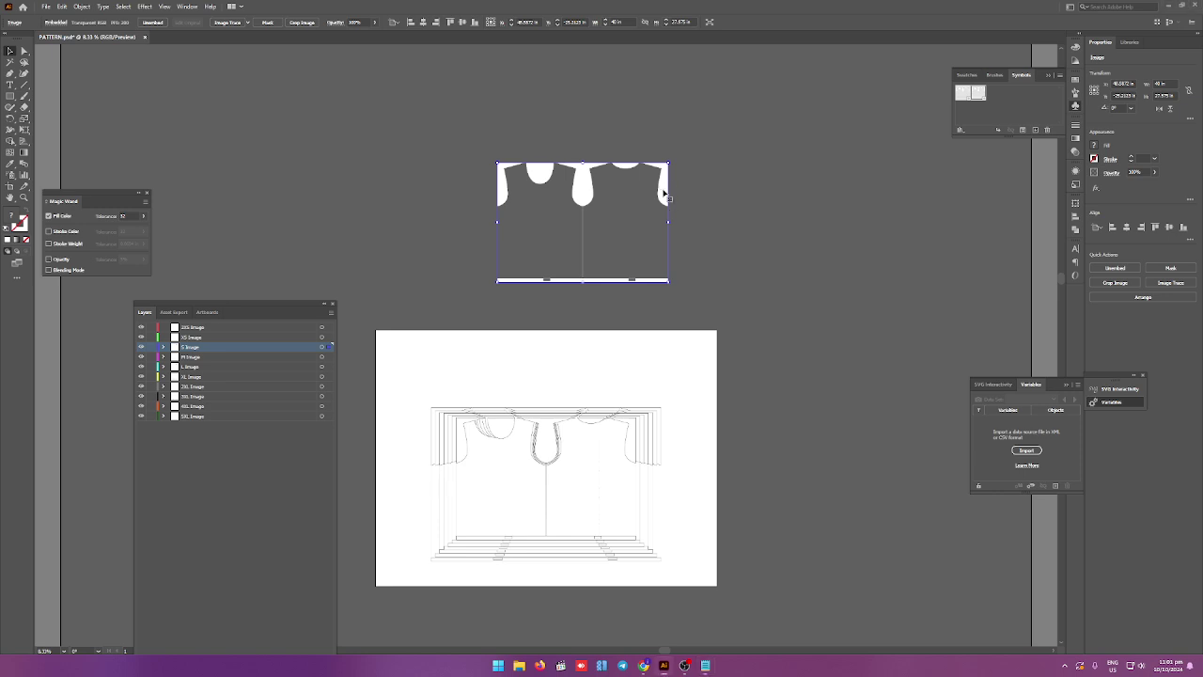
Save the S artwork as a symbol, delete its canvas copy, and move the M artwork above the artboard.
{"action": "left_click", "coordinate": [1035, 129]}
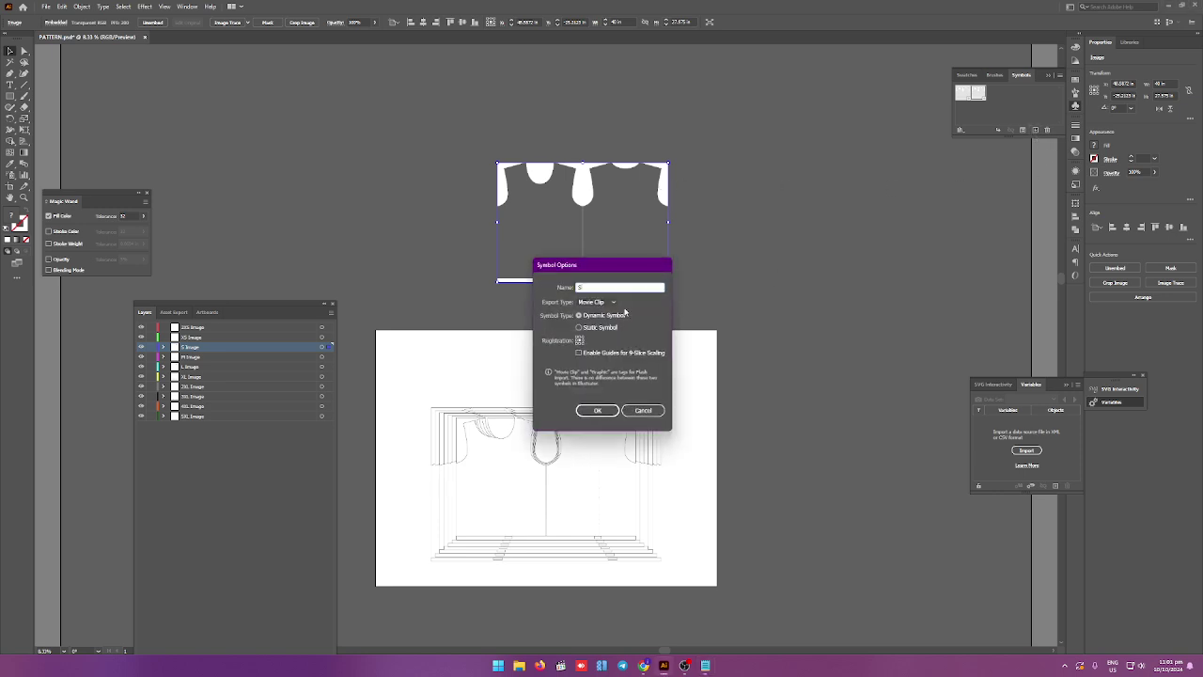
{"action": "left_click", "coordinate": [598, 411]}
{"action": "mouse_move", "coordinate": [1179, 95]}
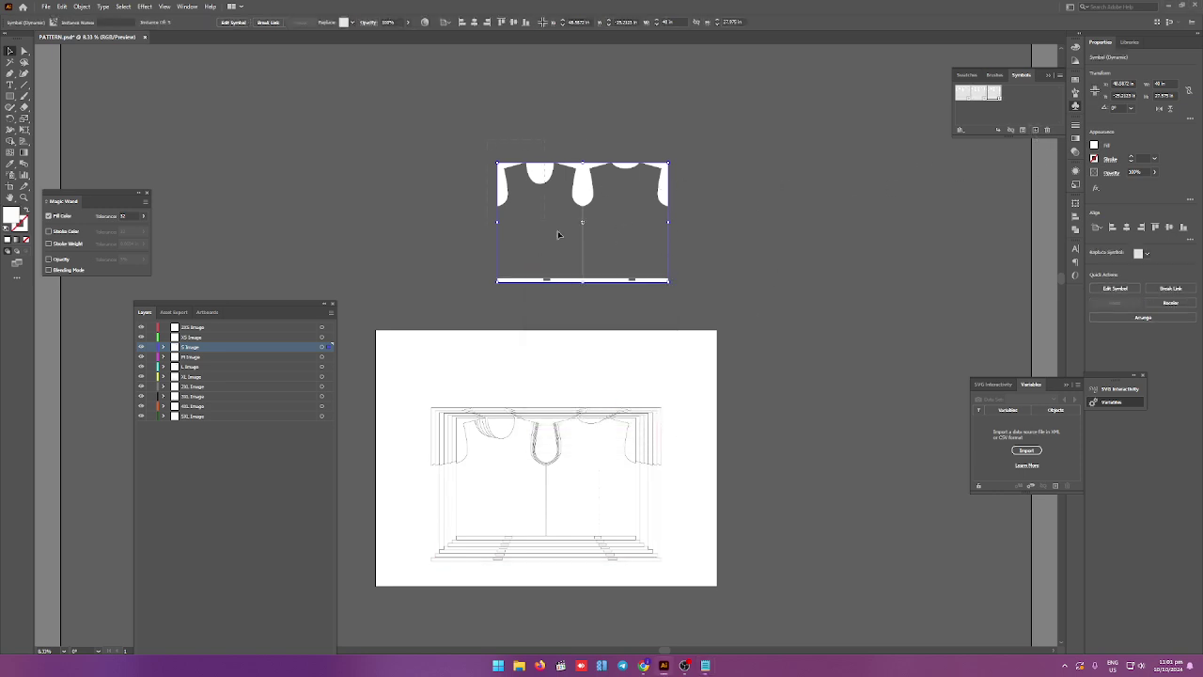
{"action": "key", "text": "Delete"}
{"action": "left_click_drag", "start_coordinate": [547, 426], "coordinate": [568, 186]}
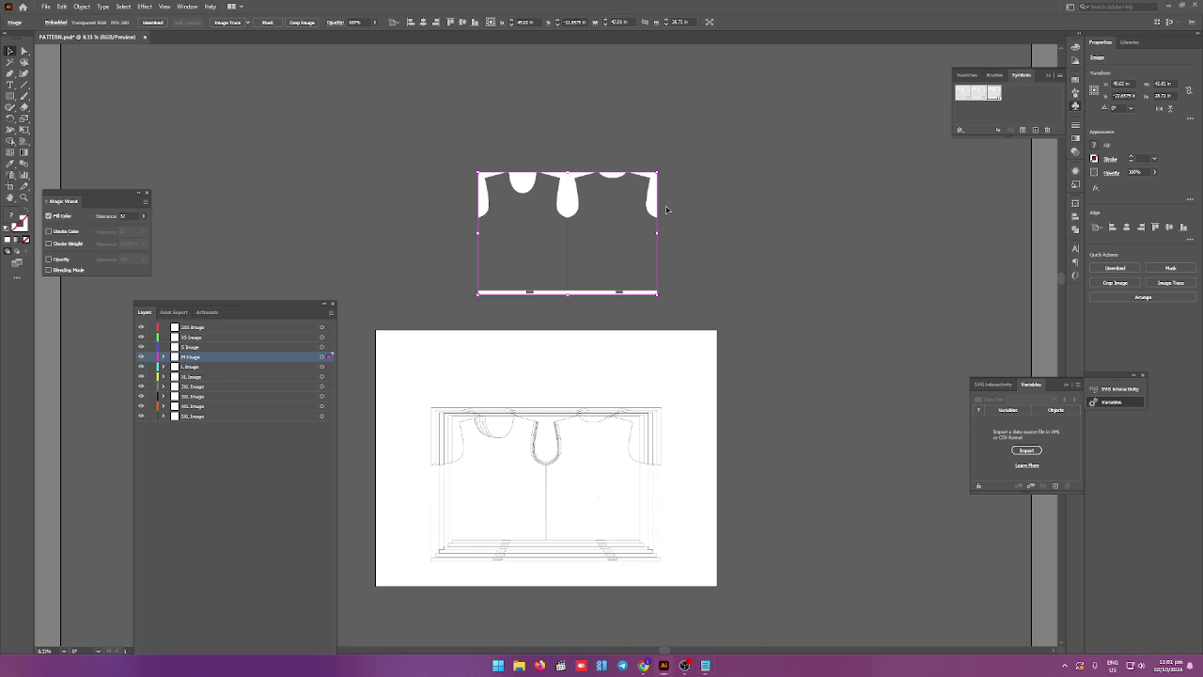
Save the M artwork as a symbol, delete its canvas copy, and move the L artwork above the artboard.
{"action": "left_click", "coordinate": [1035, 130]}
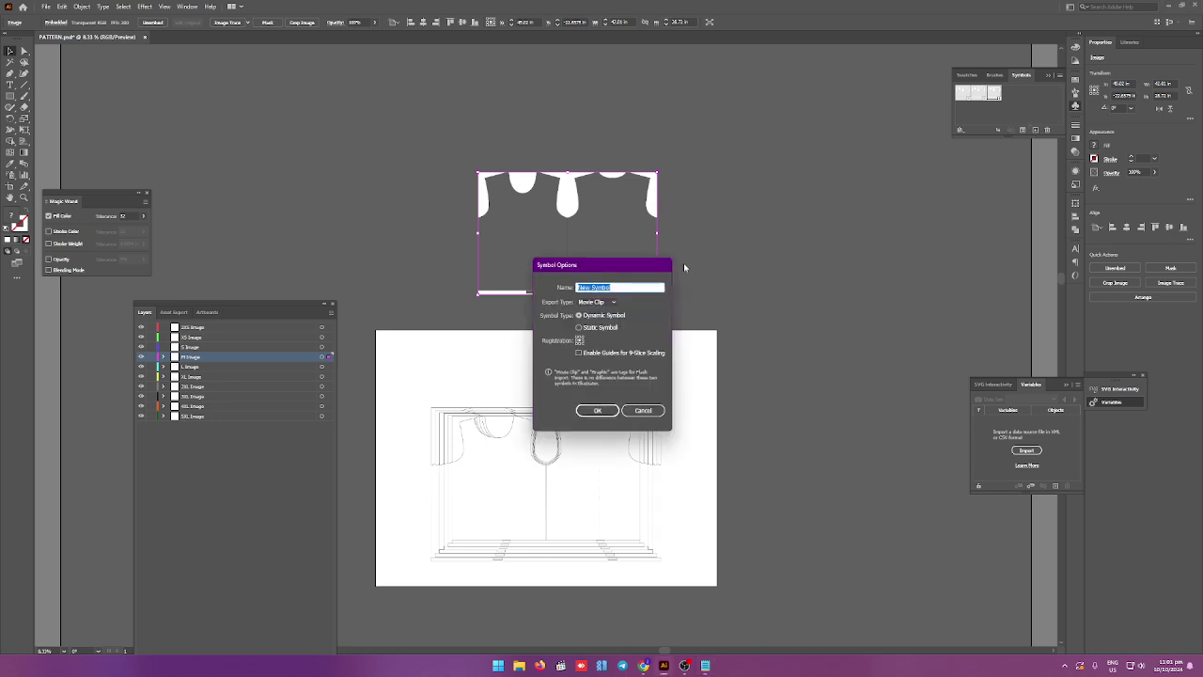
{"action": "left_click", "coordinate": [597, 410]}
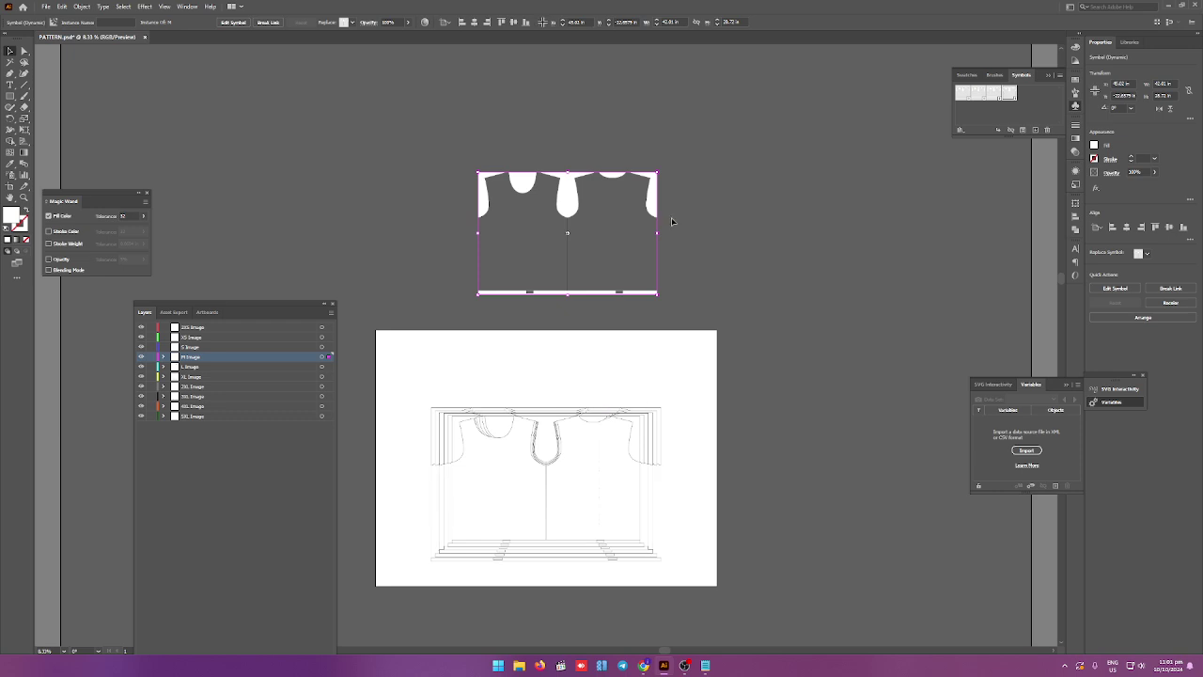
{"action": "key", "text": "Delete"}
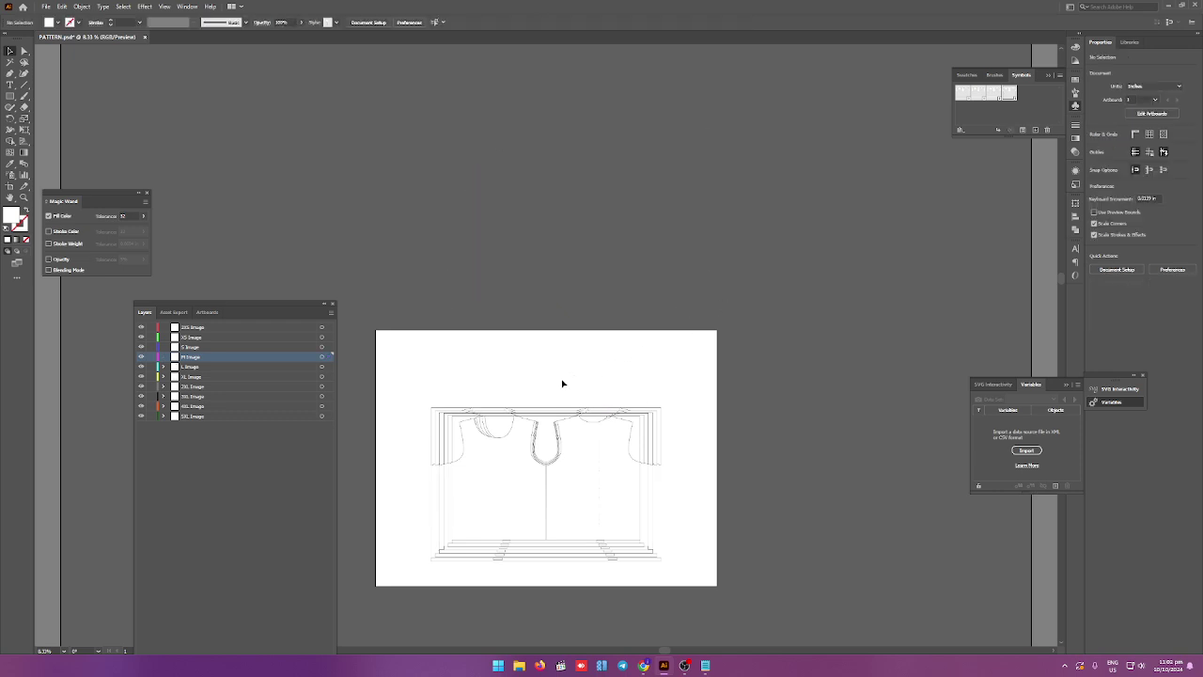
{"action": "left_click_drag", "start_coordinate": [542, 430], "coordinate": [597, 205]}
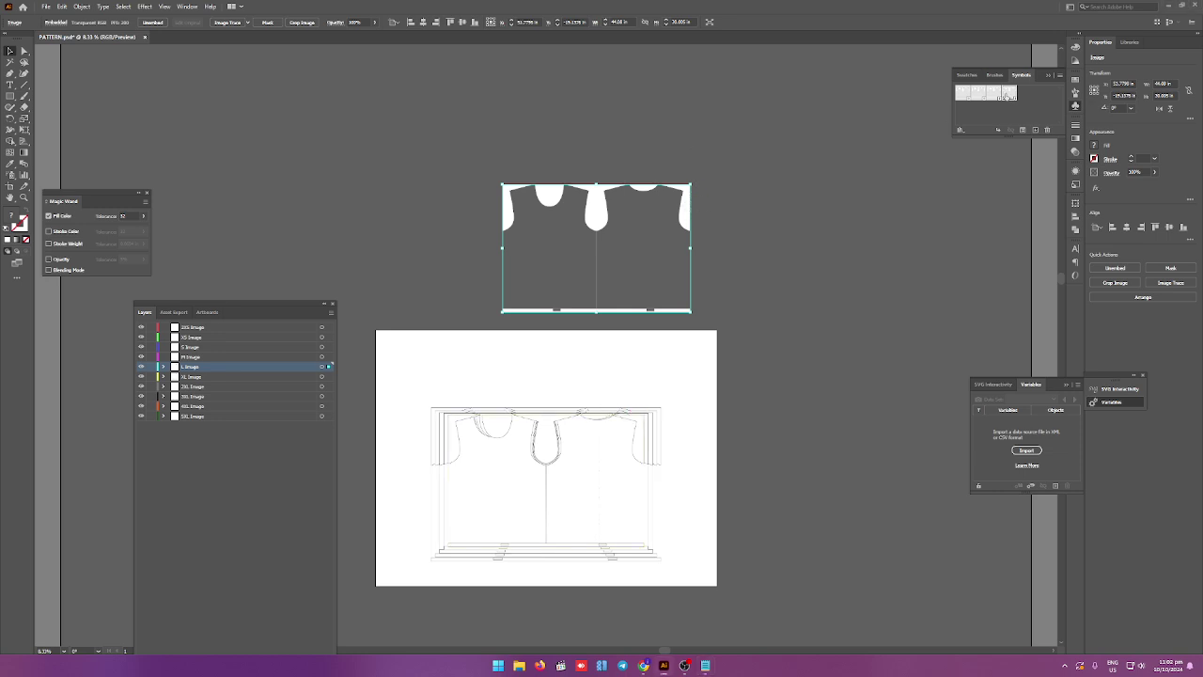
Save the L artwork as symbol 'L' and move the XL artwork above the artboard.
{"action": "left_click", "coordinate": [1035, 130]}
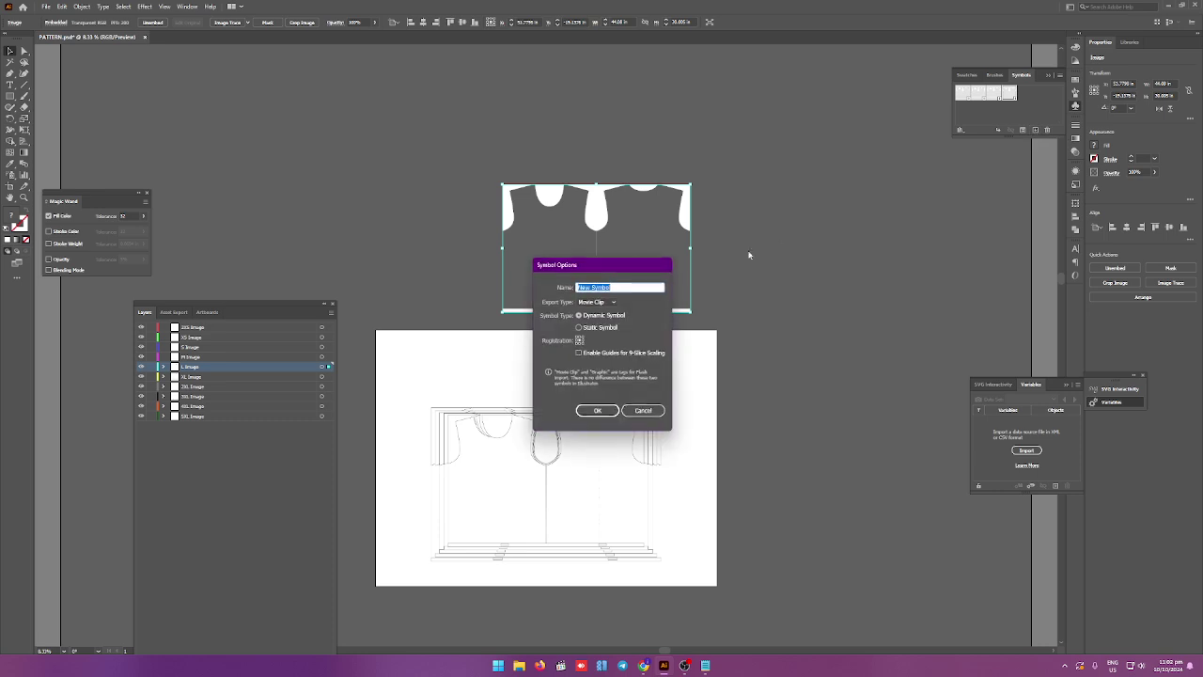
{"action": "type", "text": "L"}
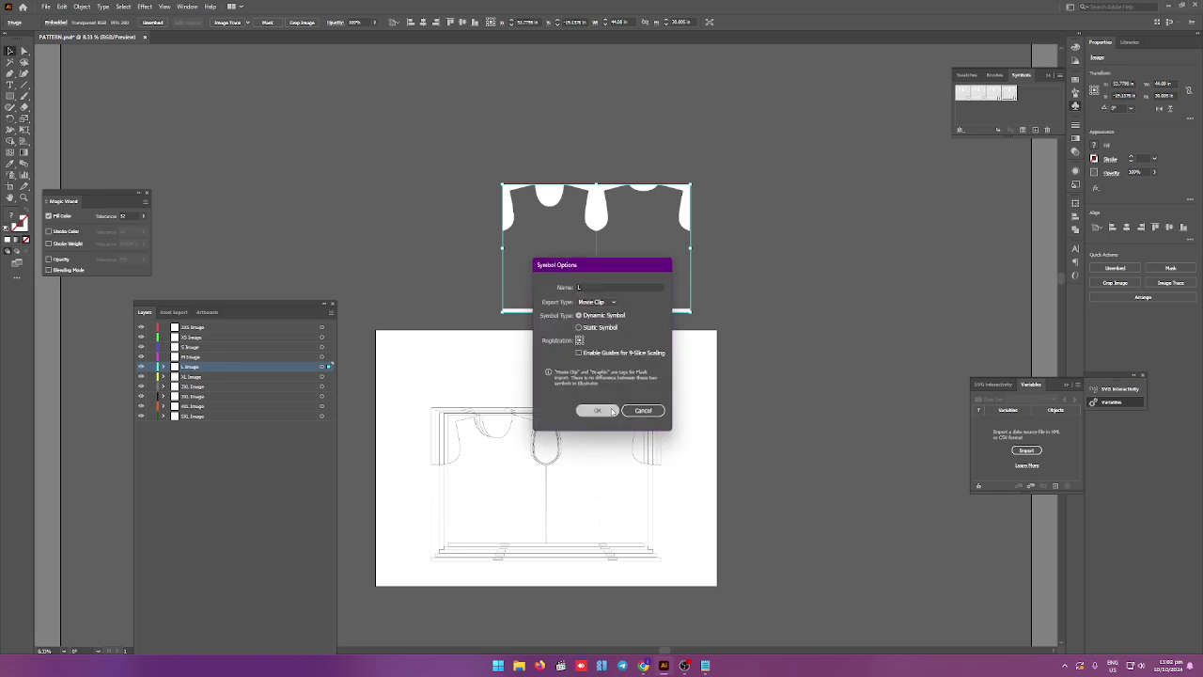
{"action": "left_click", "coordinate": [602, 409]}
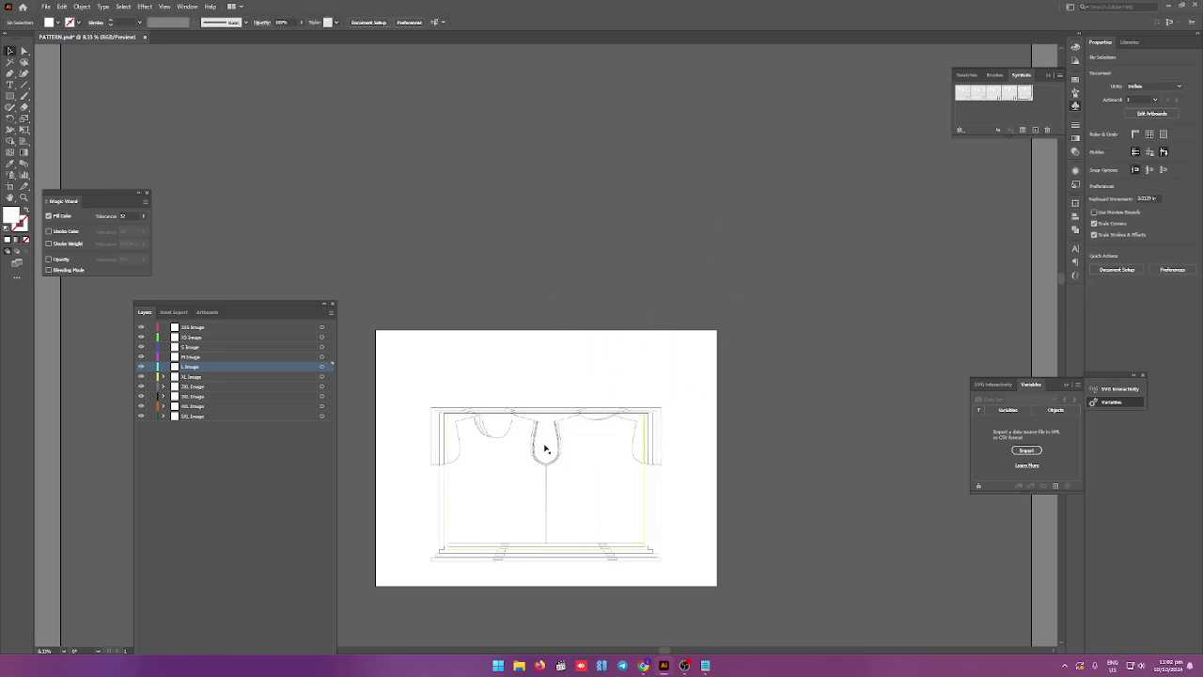
{"action": "left_click_drag", "start_coordinate": [542, 451], "coordinate": [577, 181]}
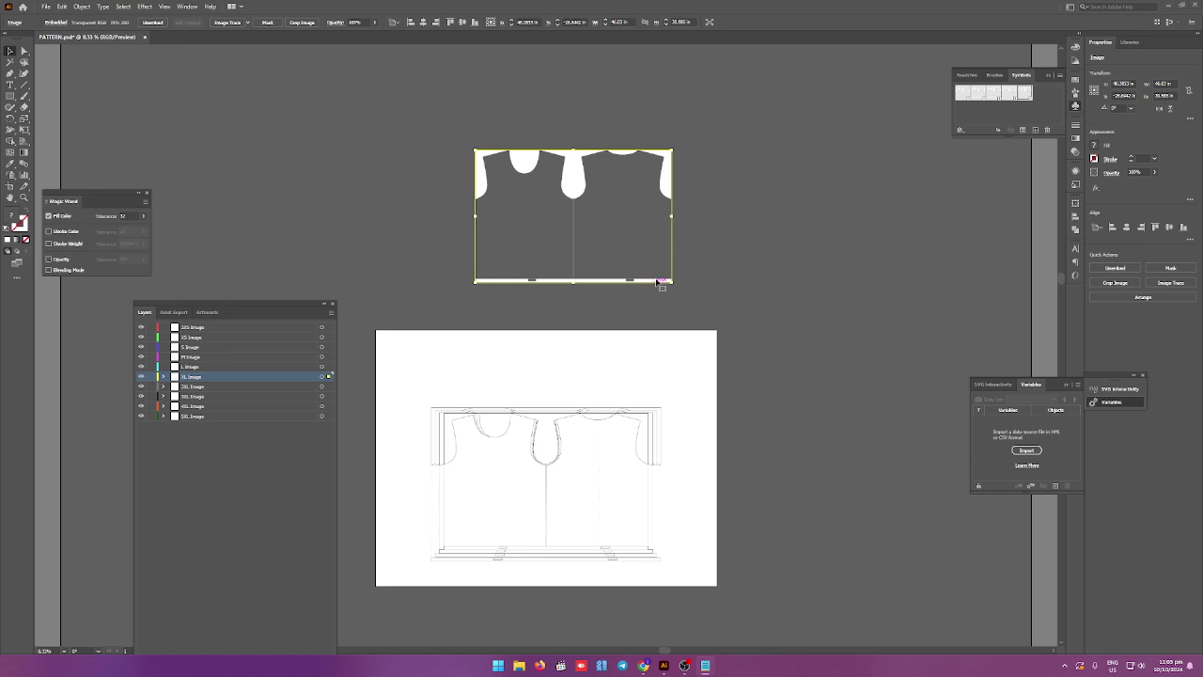
Save the XL artwork as a symbol named 'XS', delete its copy, and move the 2XL artwork above the artboard.
{"action": "left_click", "coordinate": [1034, 130]}
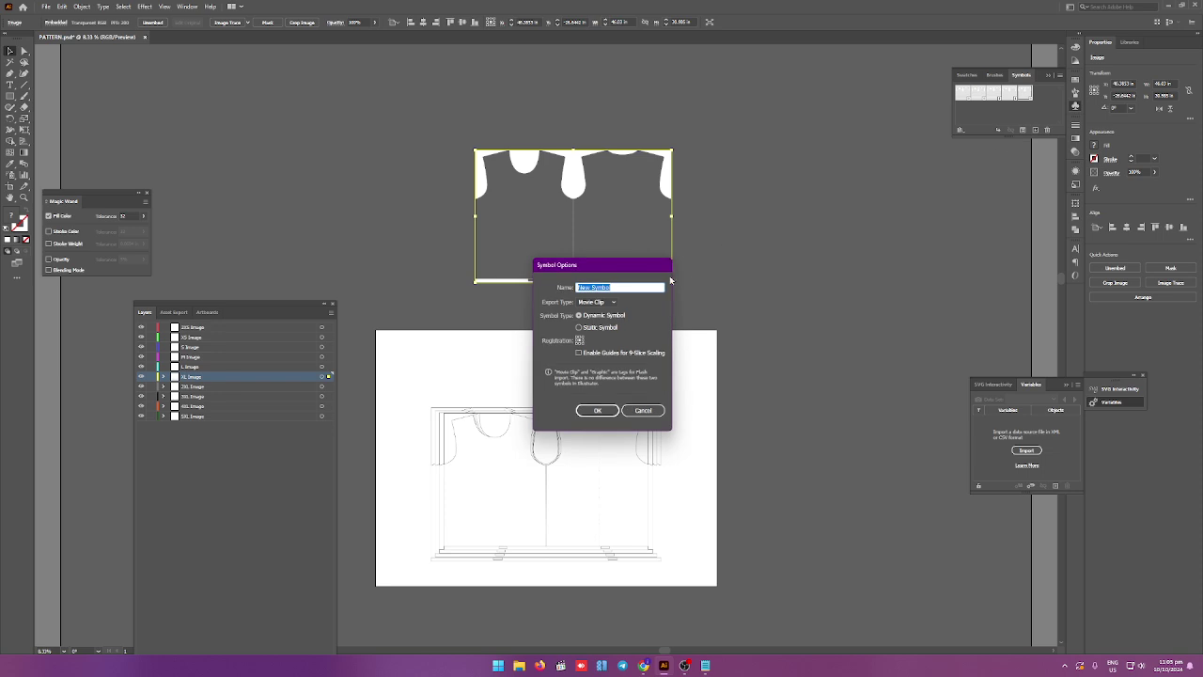
{"action": "type", "text": "XS"}
{"action": "left_click", "coordinate": [598, 411]}
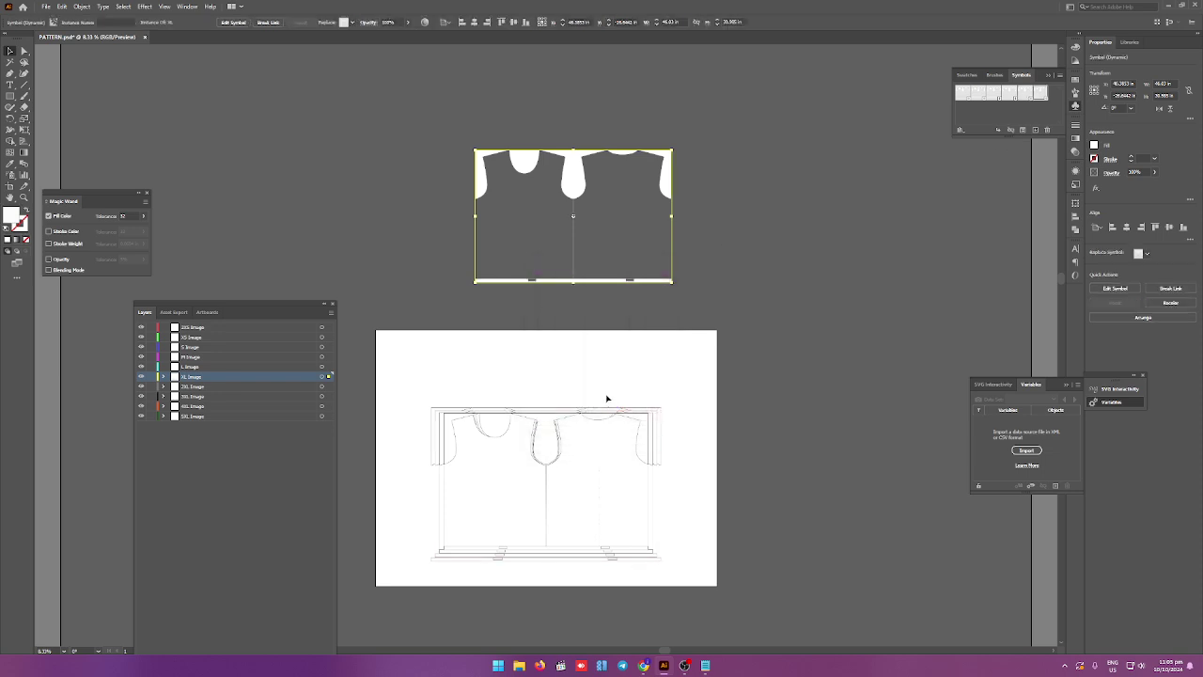
{"action": "key", "text": "Delete"}
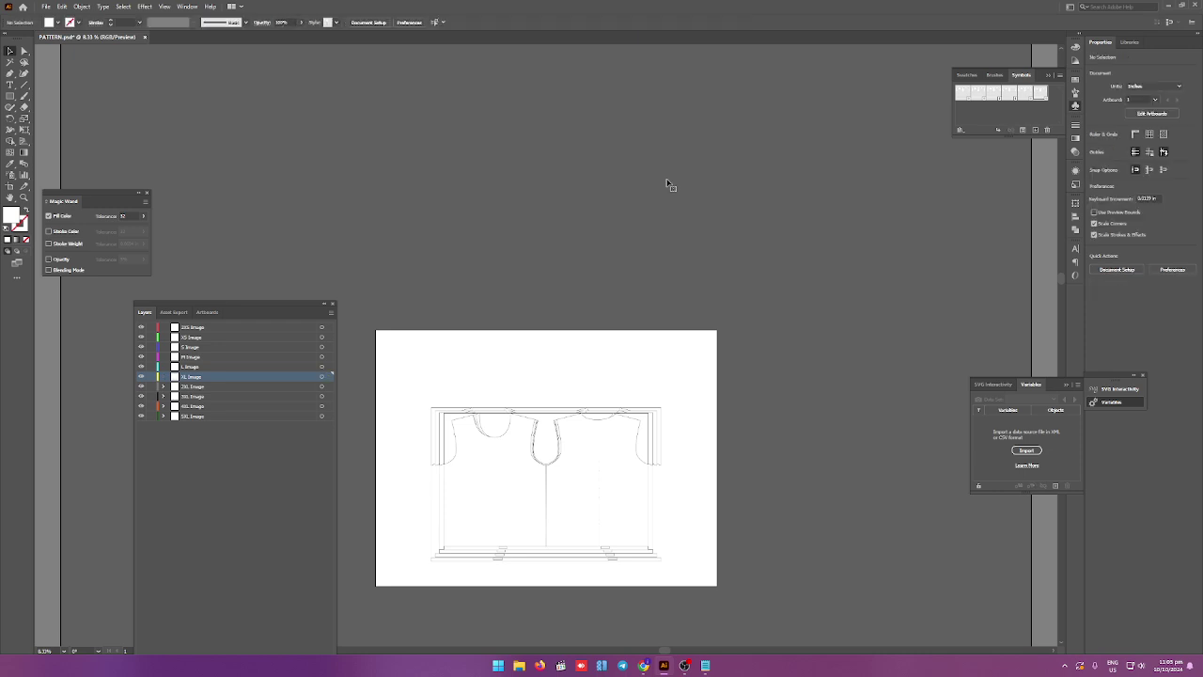
{"action": "left_click", "coordinate": [545, 437]}
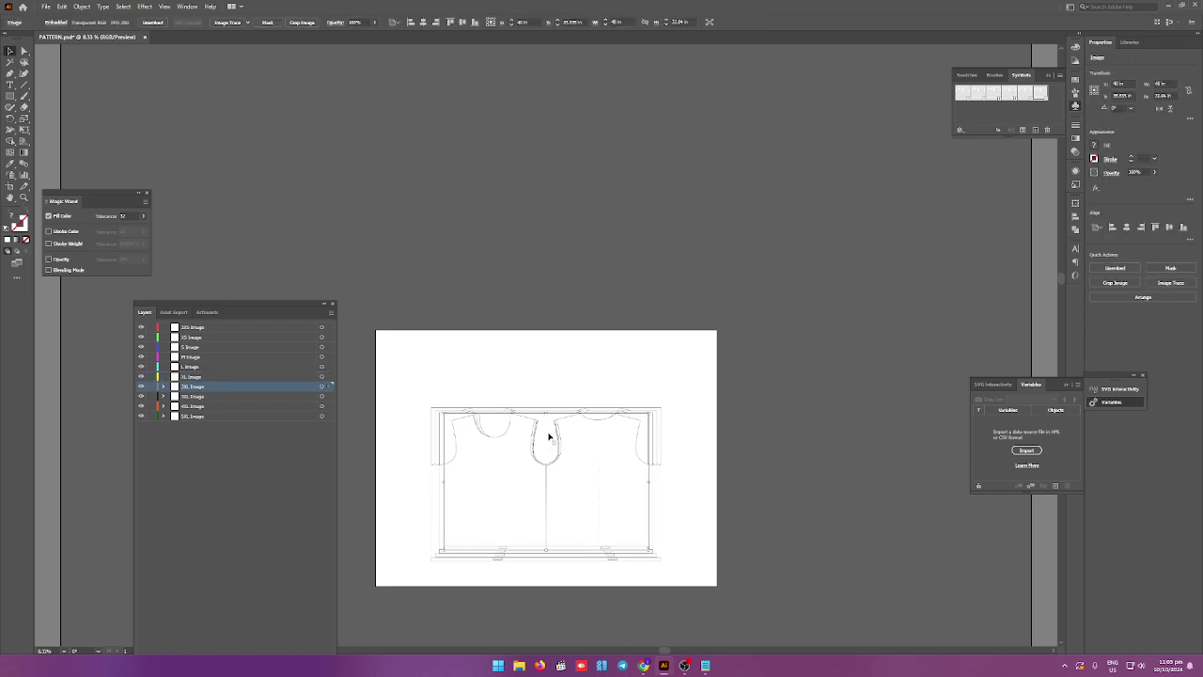
{"action": "left_click_drag", "start_coordinate": [549, 435], "coordinate": [580, 210]}
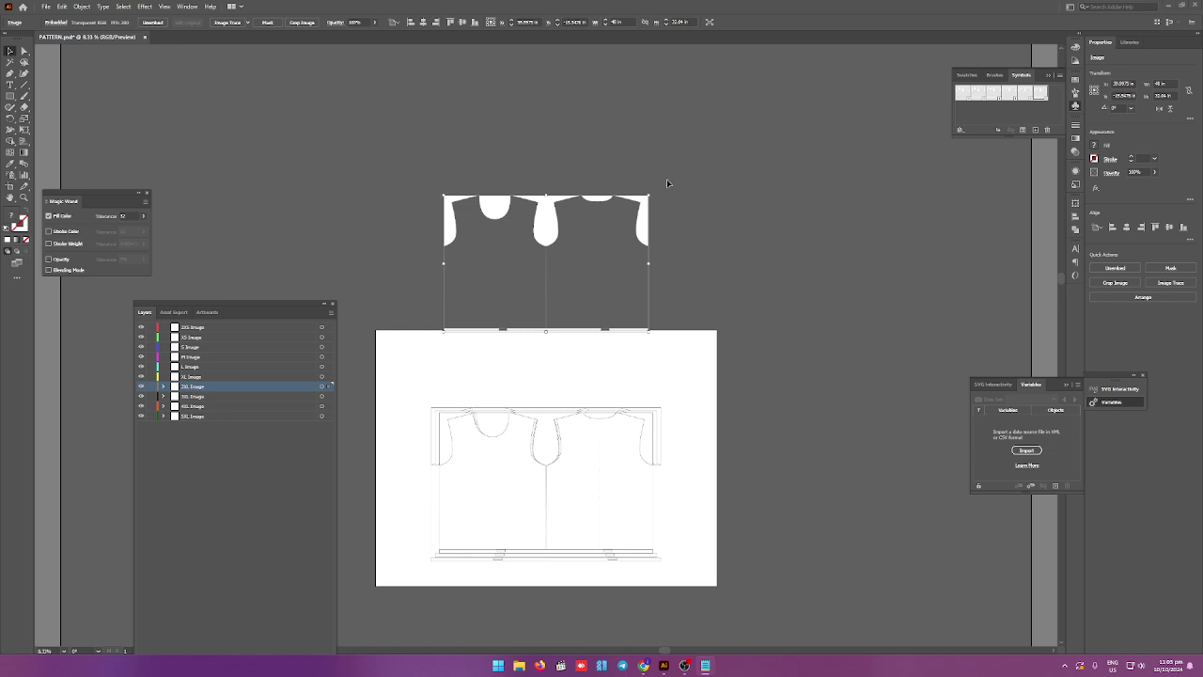
Nudge the 2XL artwork up, save it as symbol '2X', and drag the 3XL artwork above the artboard.
{"action": "left_click_drag", "start_coordinate": [642, 226], "coordinate": [642, 223]}
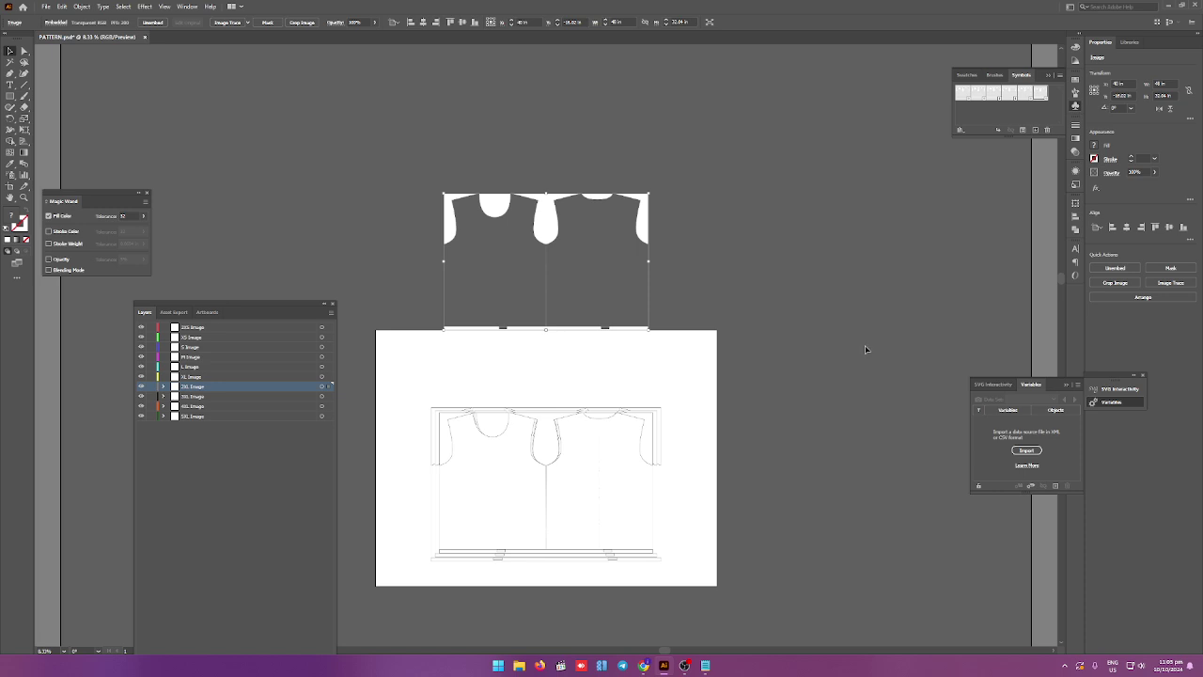
{"action": "left_click", "coordinate": [1035, 129]}
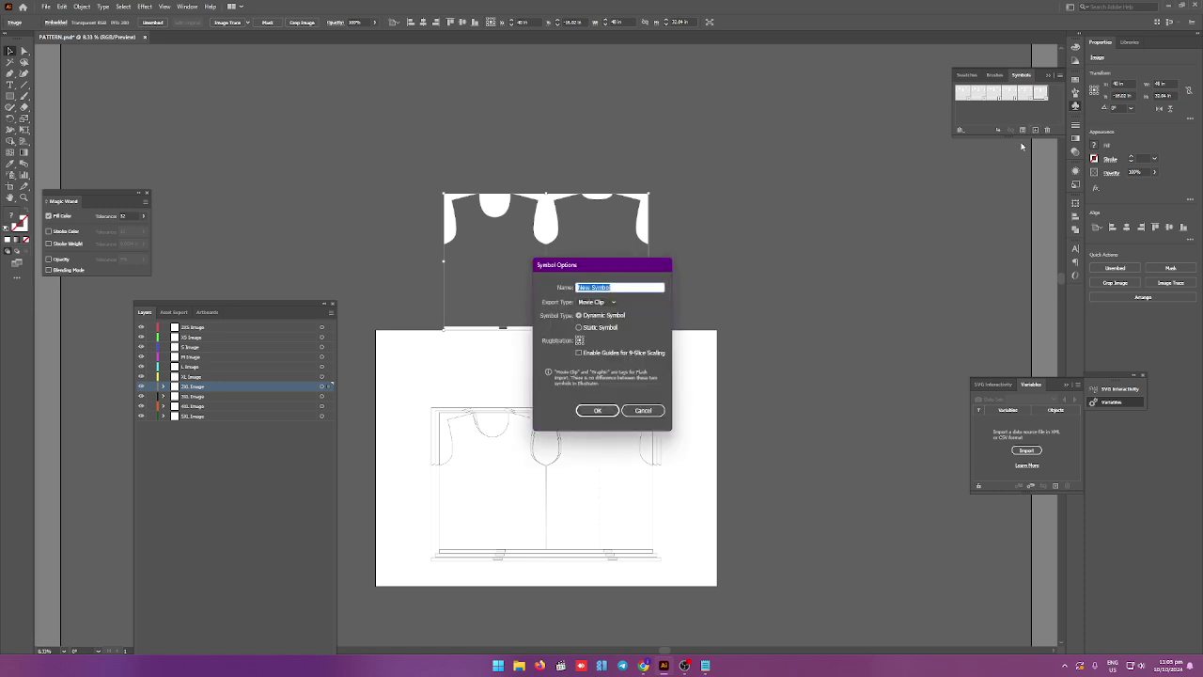
{"action": "type", "text": "2XL"}
{"action": "left_click", "coordinate": [598, 411]}
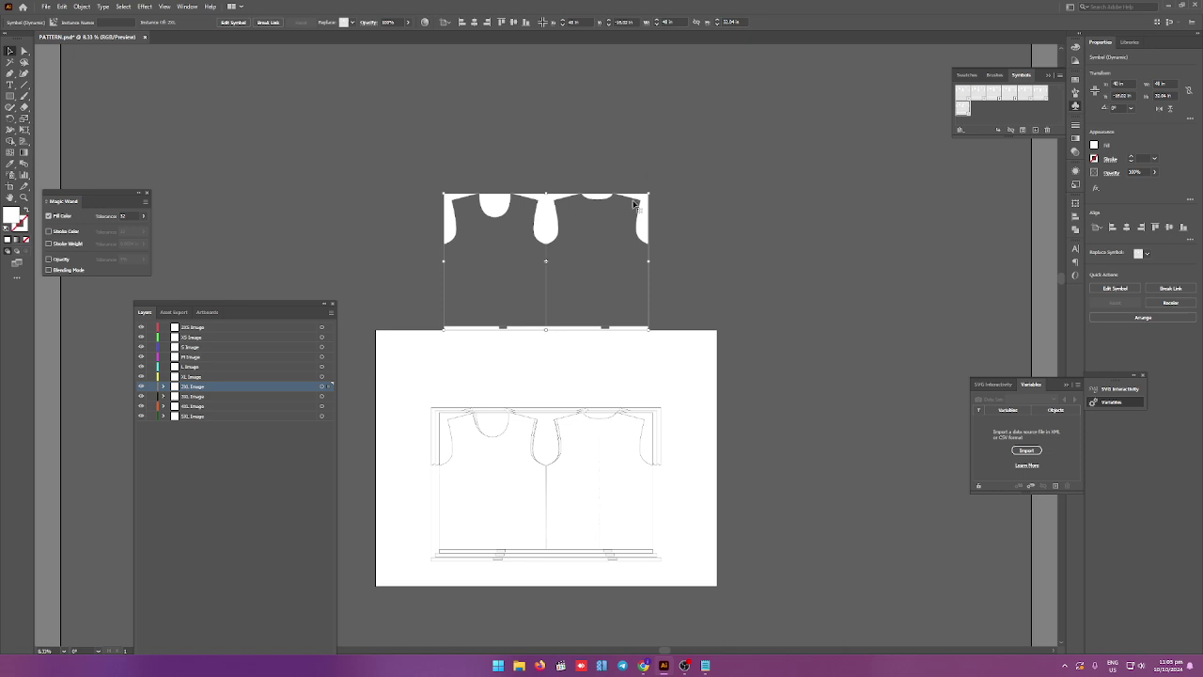
{"action": "mouse_move", "coordinate": [554, 210]}
{"action": "left_mouse_down"}
{"action": "mouse_move", "coordinate": [551, 401]}
{"action": "mouse_move", "coordinate": [540, 166]}
{"action": "left_mouse_up"}
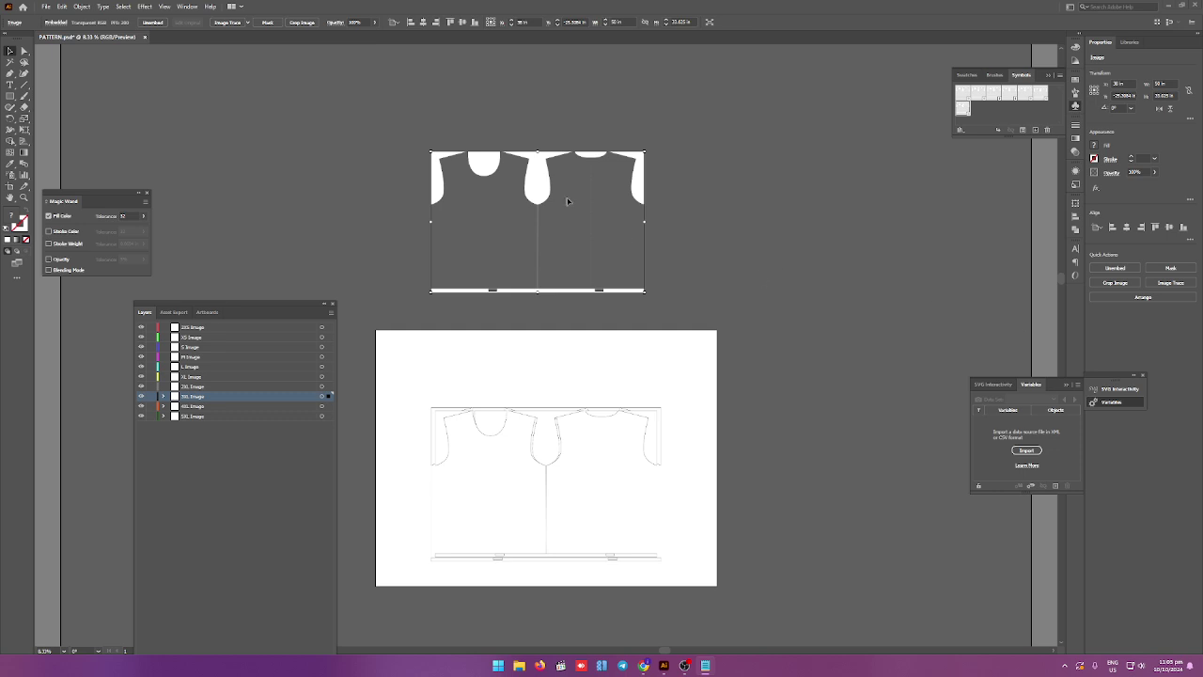
Drag the 3XL shirt artwork above the artboard, zooming to check its placement.
{"action": "mouse_move", "coordinate": [636, 175]}
{"action": "left_mouse_down"}
{"action": "mouse_move", "coordinate": [542, 137]}
{"action": "mouse_move", "coordinate": [641, 180]}
{"action": "left_mouse_up"}
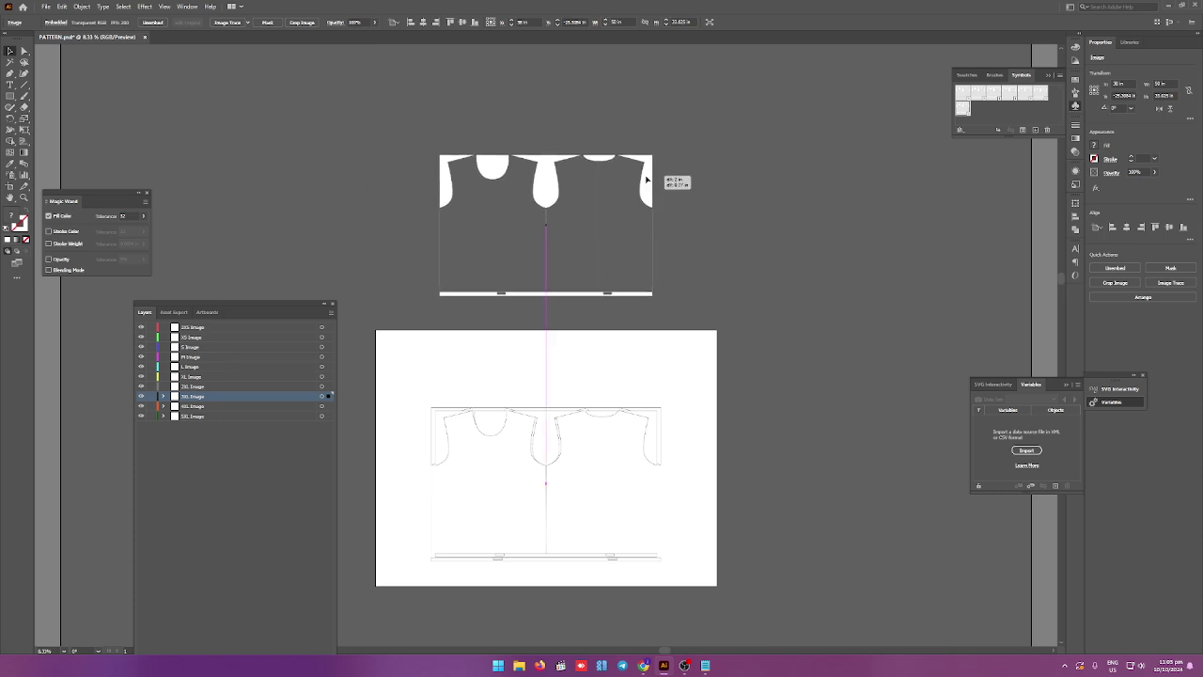
{"action": "scroll", "coordinate": [612, 186], "scroll_direction": "up", "scroll_amount": 3}
{"action": "scroll", "coordinate": [612, 186], "scroll_direction": "down", "scroll_amount": 1}
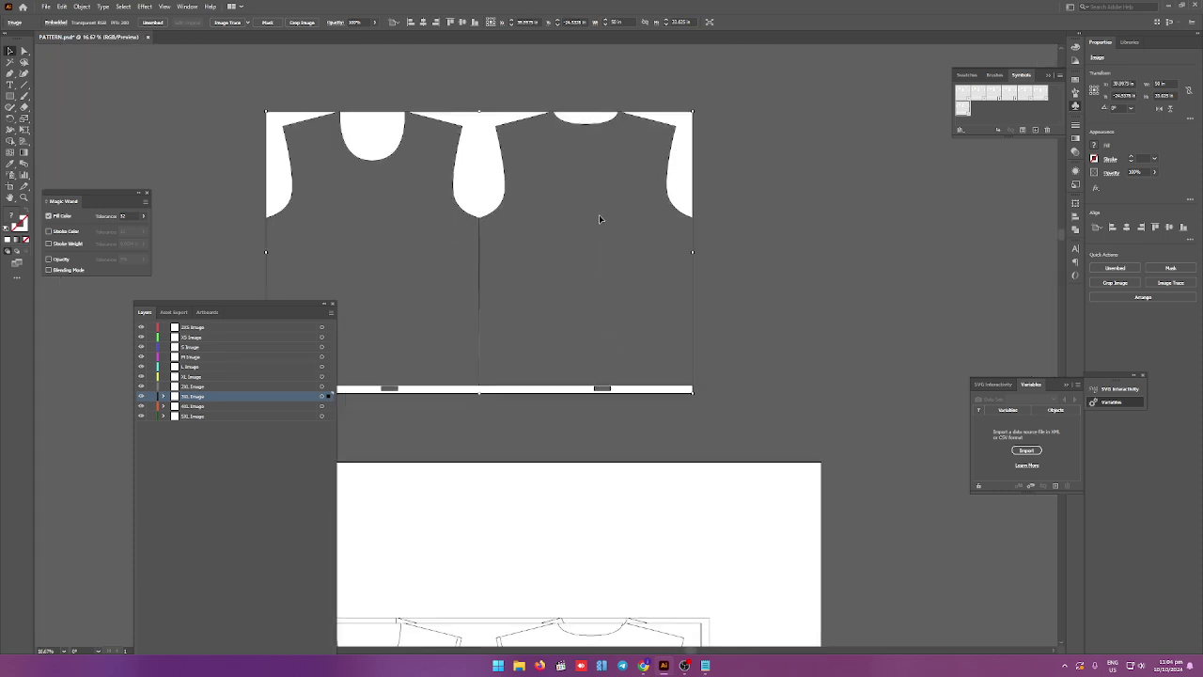
{"action": "mouse_move", "coordinate": [688, 187]}
{"action": "left_mouse_down"}
{"action": "mouse_move", "coordinate": [870, 233]}
{"action": "mouse_move", "coordinate": [648, 262]}
{"action": "left_mouse_up"}
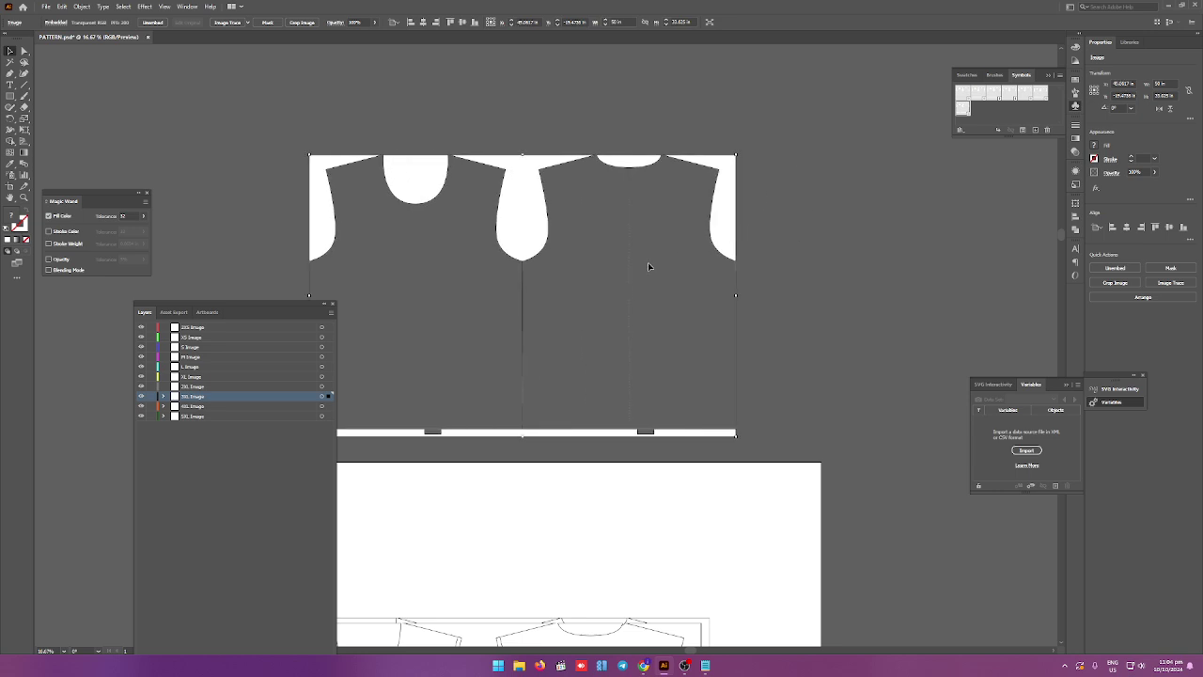
{"action": "scroll", "coordinate": [647, 262], "scroll_direction": "up", "scroll_amount": 3}
{"action": "scroll", "coordinate": [569, 260], "scroll_direction": "down", "scroll_amount": 2}
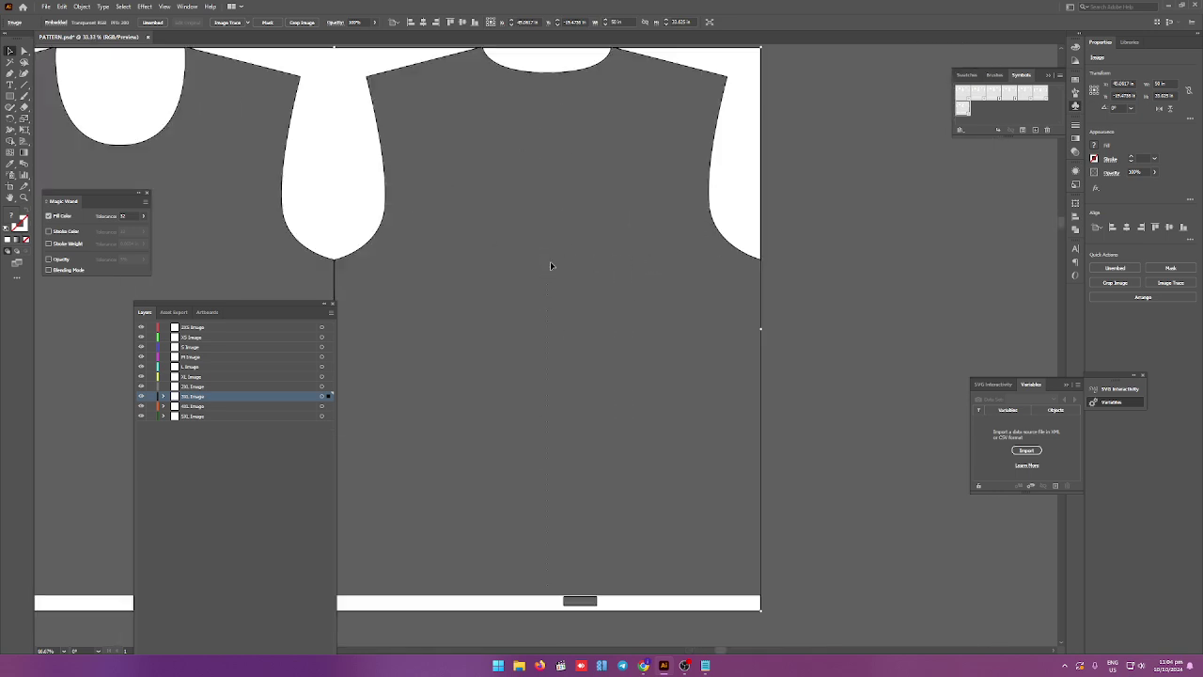
{"action": "scroll", "coordinate": [550, 263], "scroll_direction": "down", "scroll_amount": 1}
Nudge the 3XL artwork into final position, inspect the stitch line, and cancel New Symbol.
{"action": "left_click_drag", "start_coordinate": [707, 237], "coordinate": [714, 228]}
{"action": "scroll", "coordinate": [705, 228], "scroll_direction": "down", "scroll_amount": 1}
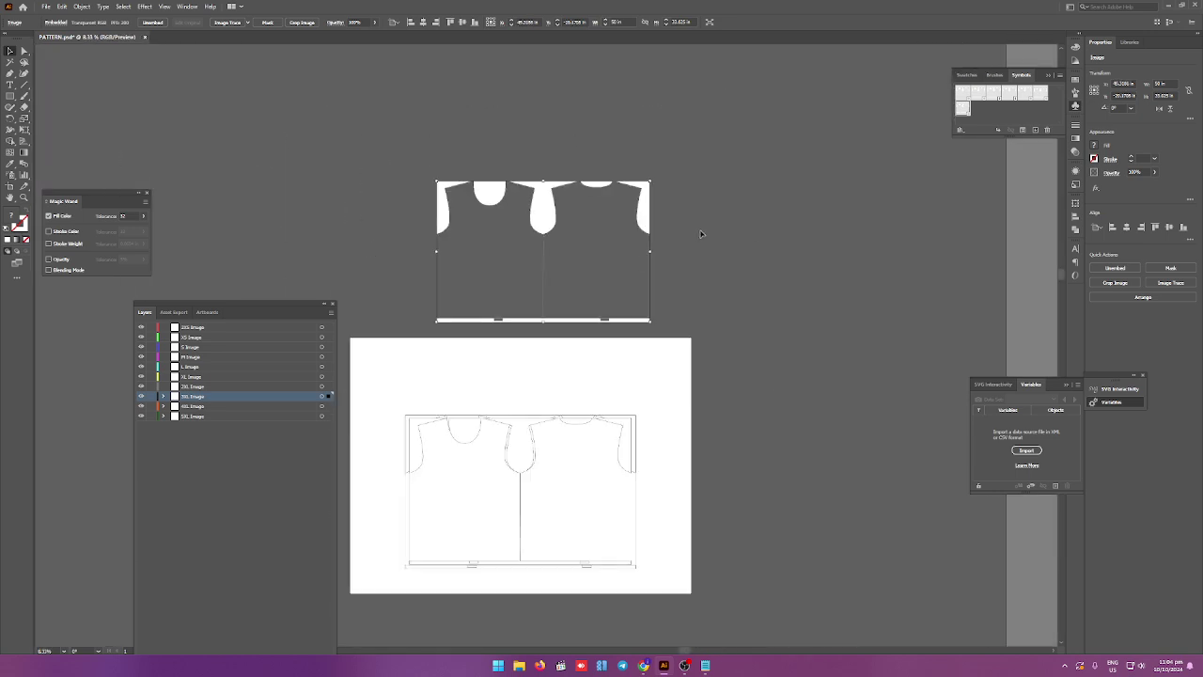
{"action": "scroll", "coordinate": [696, 207], "scroll_direction": "down", "scroll_amount": 1}
{"action": "scroll", "coordinate": [686, 188], "scroll_direction": "up", "scroll_amount": 5}
{"action": "scroll", "coordinate": [681, 178], "scroll_direction": "up", "scroll_amount": 1}
{"action": "scroll", "coordinate": [682, 178], "scroll_direction": "down", "scroll_amount": 2}
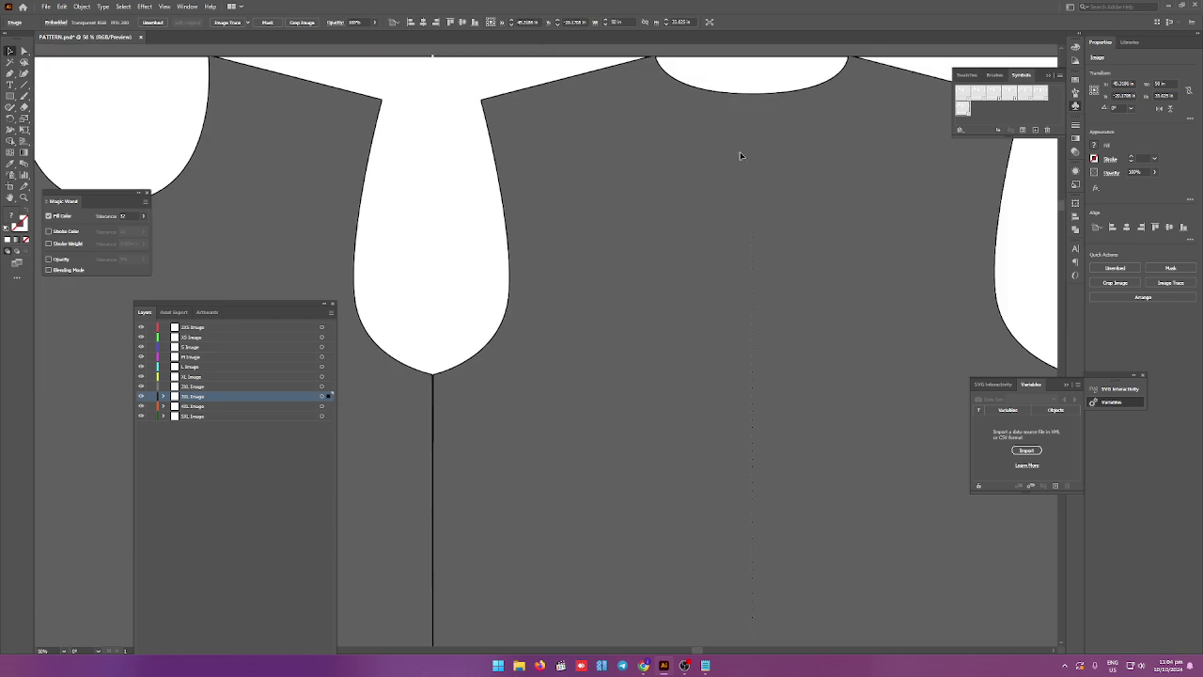
{"action": "scroll", "coordinate": [763, 150], "scroll_direction": "up", "scroll_amount": 4}
{"action": "scroll", "coordinate": [733, 188], "scroll_direction": "up", "scroll_amount": 2}
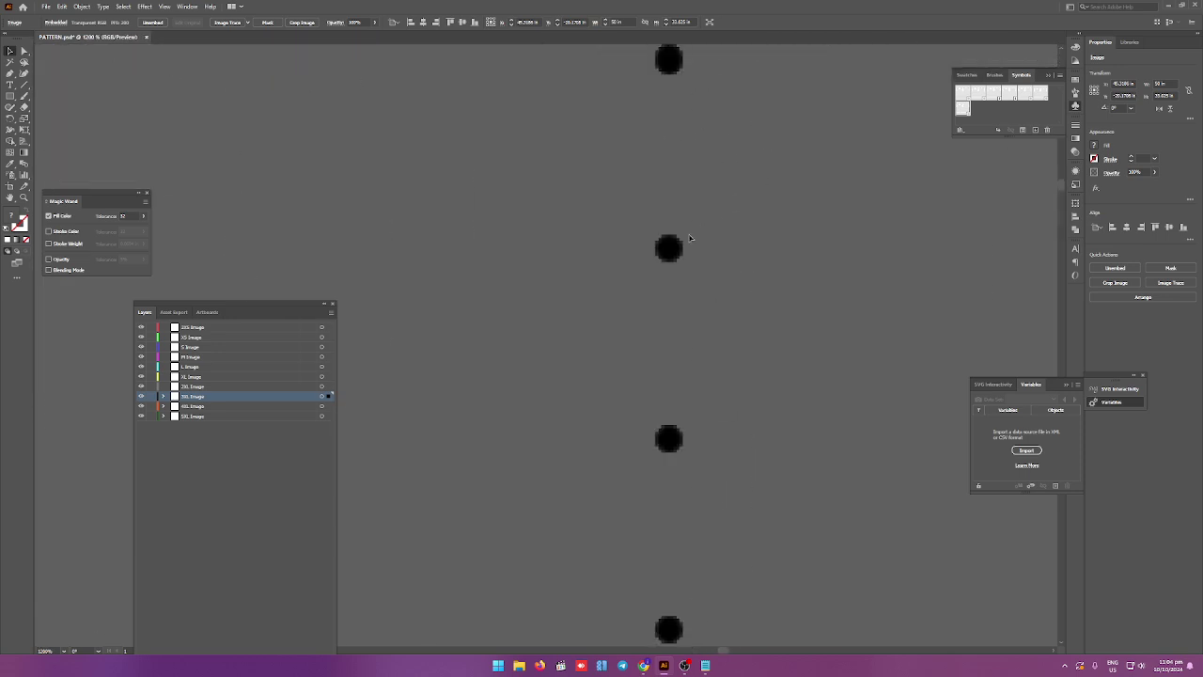
{"action": "scroll", "coordinate": [658, 248], "scroll_direction": "down", "scroll_amount": 5}
{"action": "scroll", "coordinate": [653, 246], "scroll_direction": "down", "scroll_amount": 2}
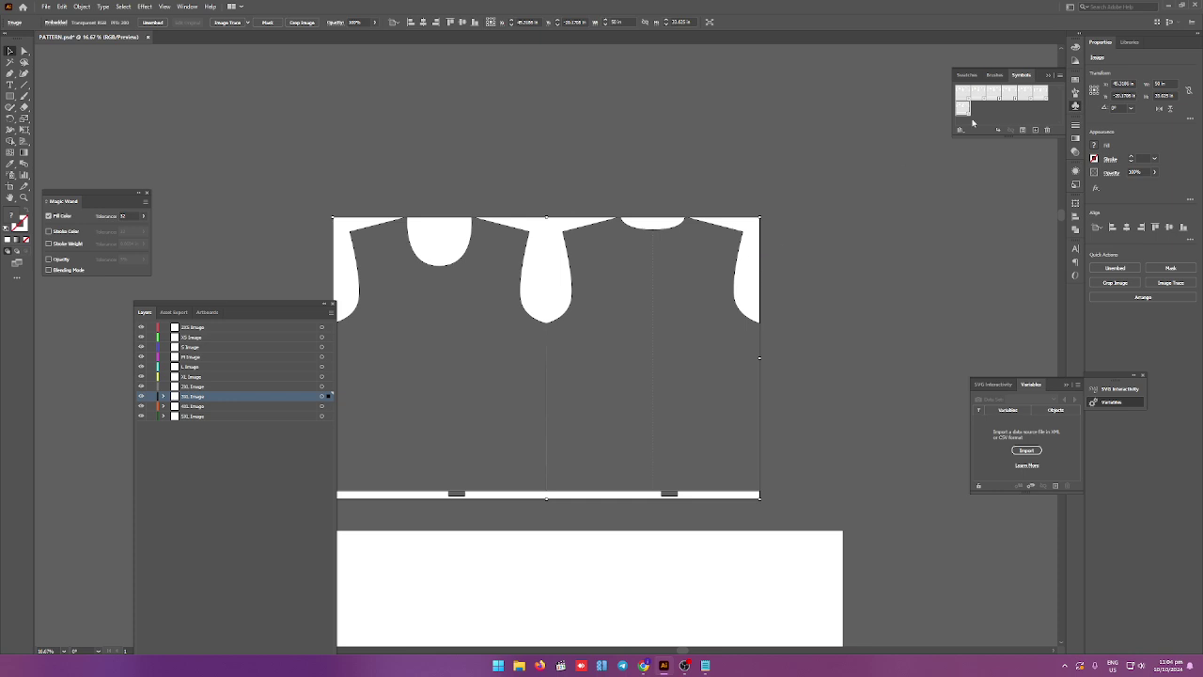
{"action": "left_click", "coordinate": [1035, 130]}
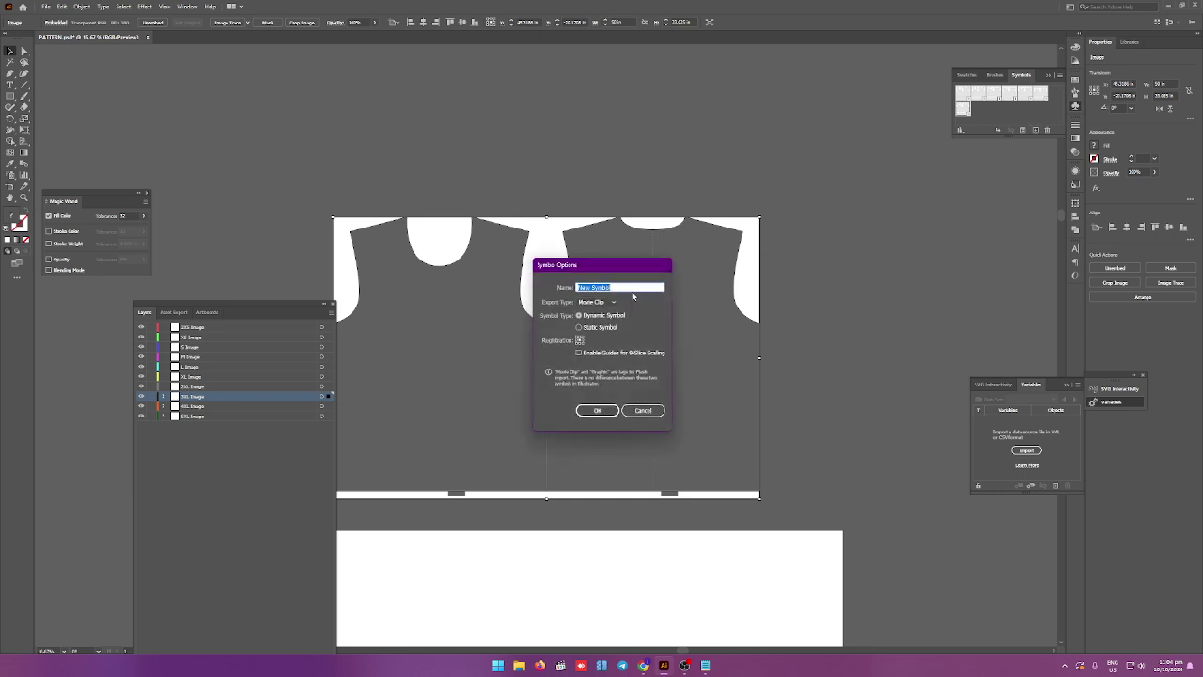
{"action": "left_click", "coordinate": [650, 410]}
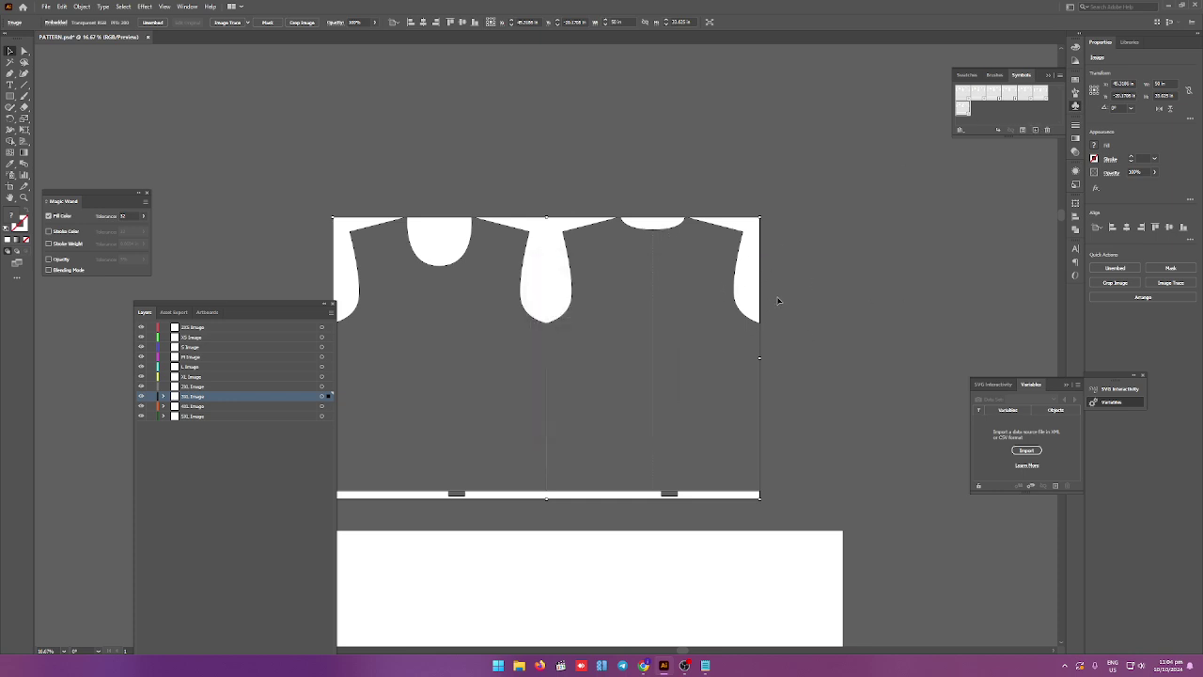
Move the 3XL shirt artwork up and to the right.
{"action": "left_click_drag", "start_coordinate": [748, 298], "coordinate": [771, 203]}
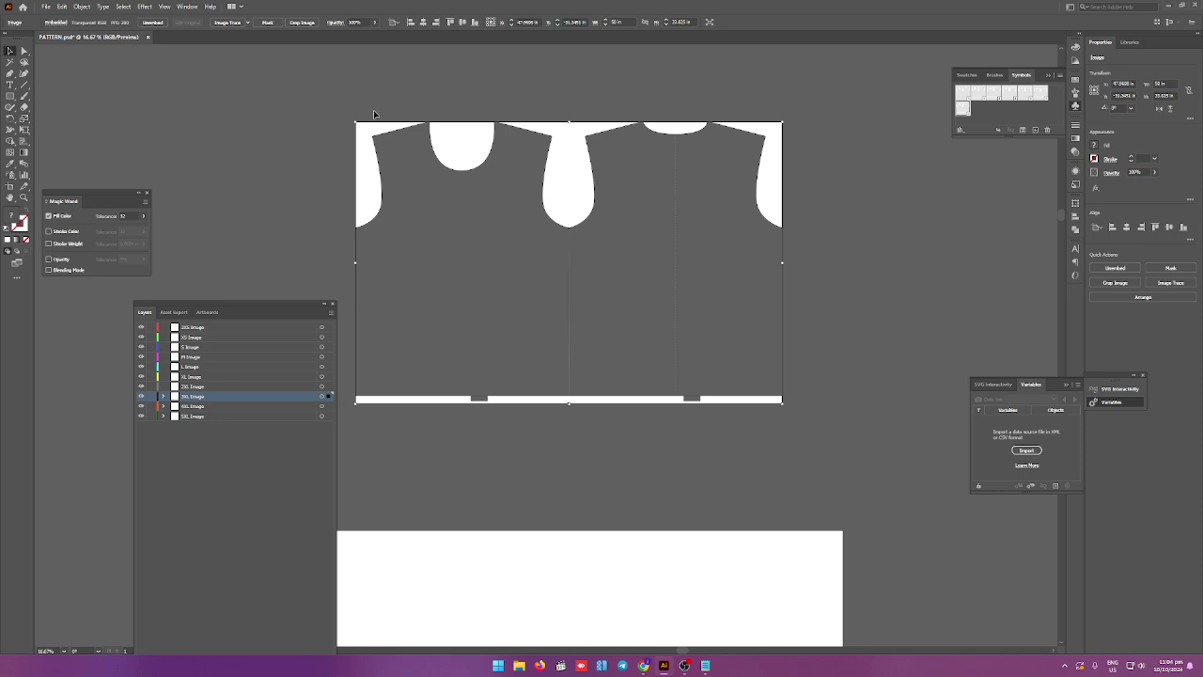
{"action": "scroll", "coordinate": [609, 268], "scroll_direction": "up", "scroll_amount": 1}
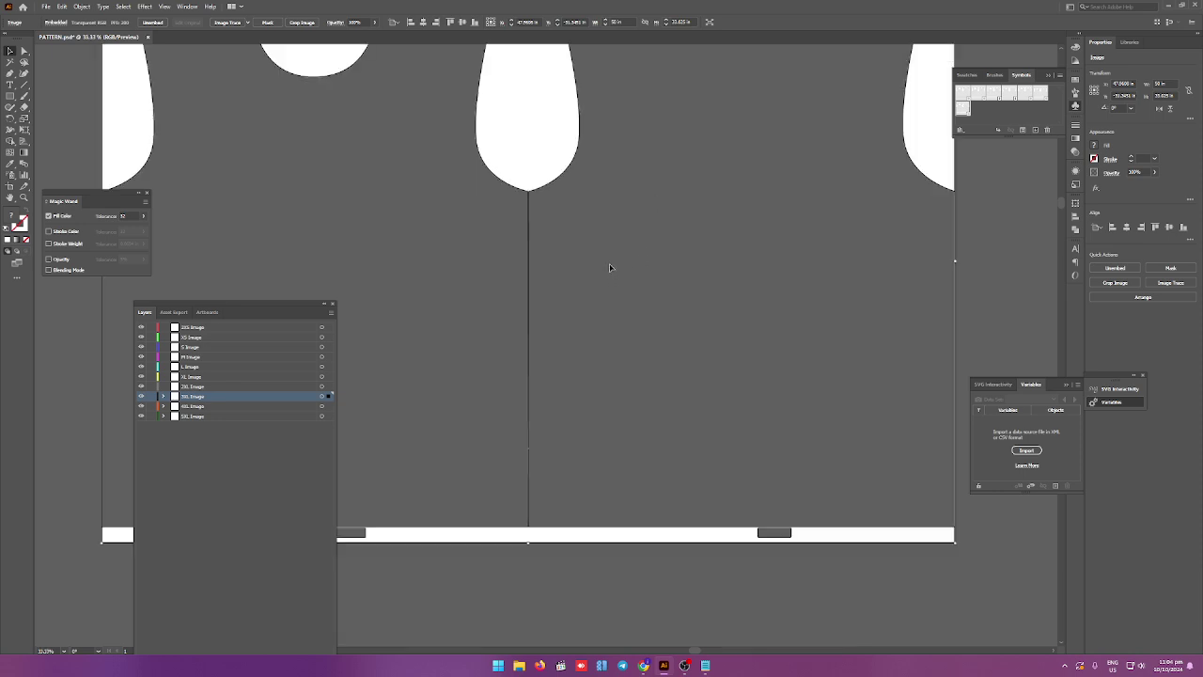
{"action": "scroll", "coordinate": [609, 266], "scroll_direction": "down", "scroll_amount": 1}
{"action": "scroll", "coordinate": [706, 242], "scroll_direction": "down", "scroll_amount": 2}
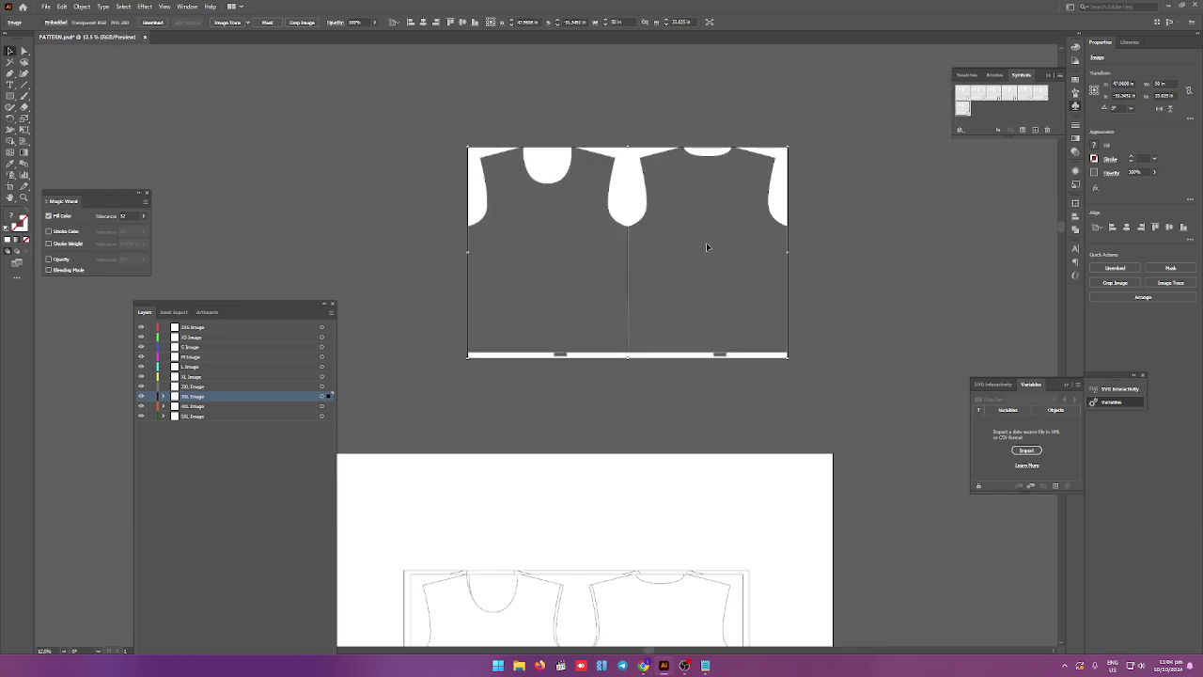
Image Trace the shirt-pattern image, accepting the large-image warning, and expand it into paths.
{"action": "left_click", "coordinate": [227, 21]}
{"action": "left_click", "coordinate": [651, 344]}
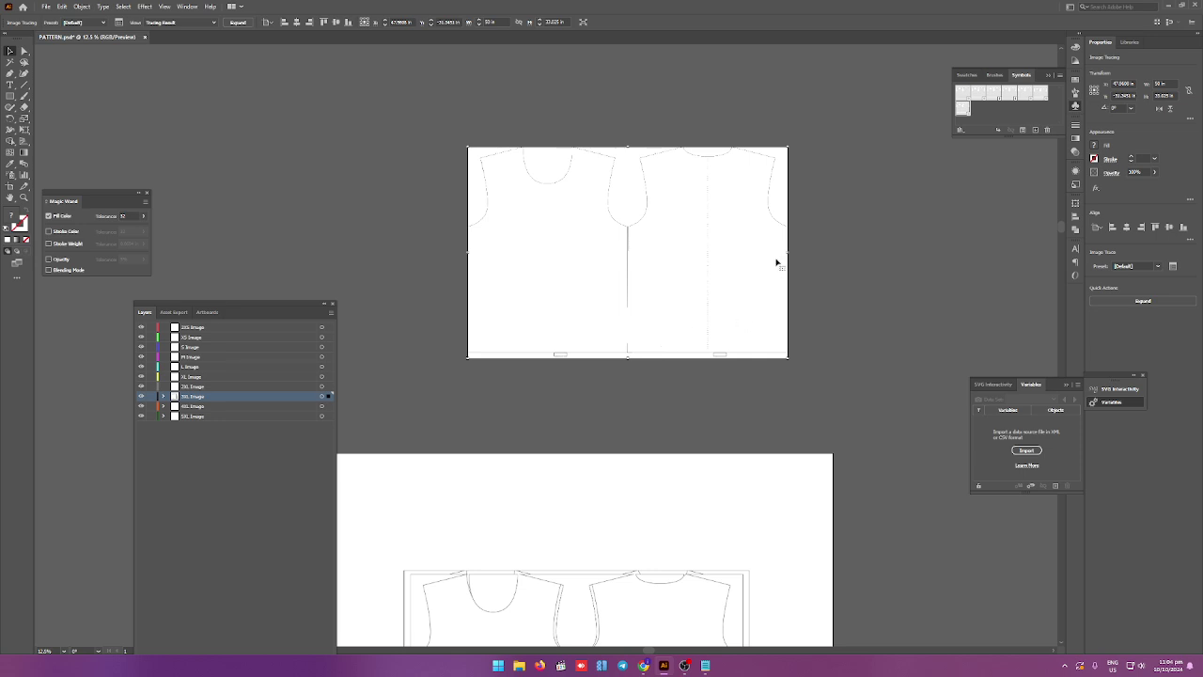
{"action": "scroll", "coordinate": [775, 262], "scroll_direction": "up", "scroll_amount": 3}
{"action": "scroll", "coordinate": [707, 253], "scroll_direction": "down", "scroll_amount": 2}
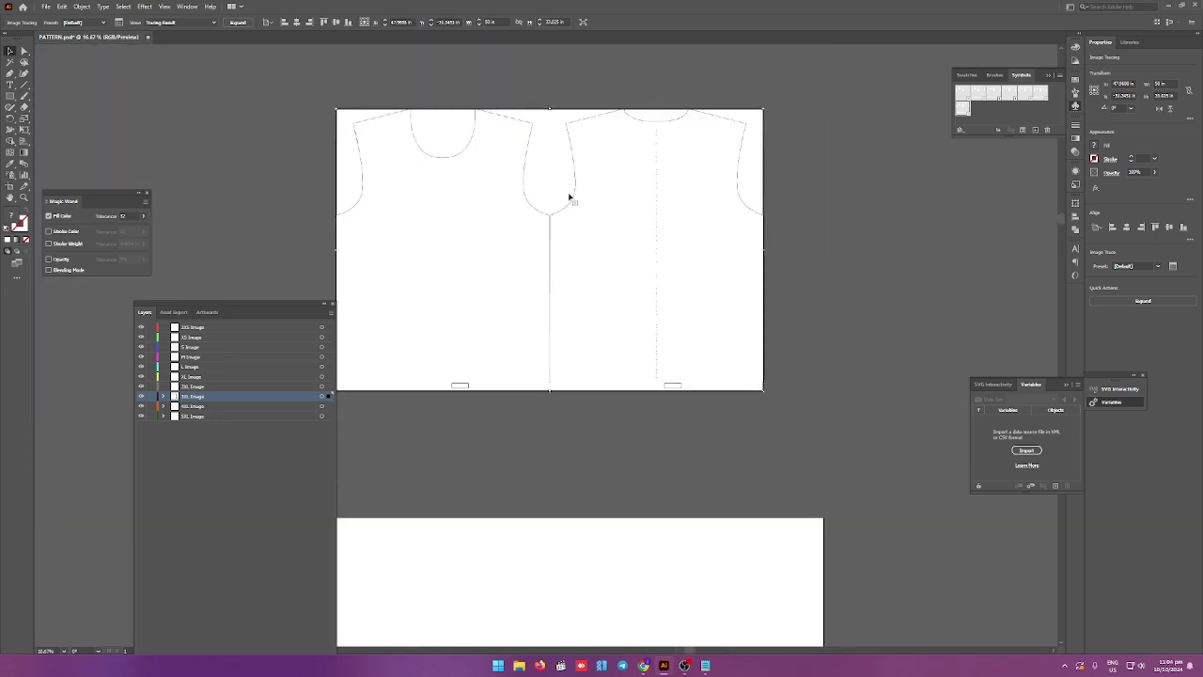
{"action": "left_click", "coordinate": [237, 23]}
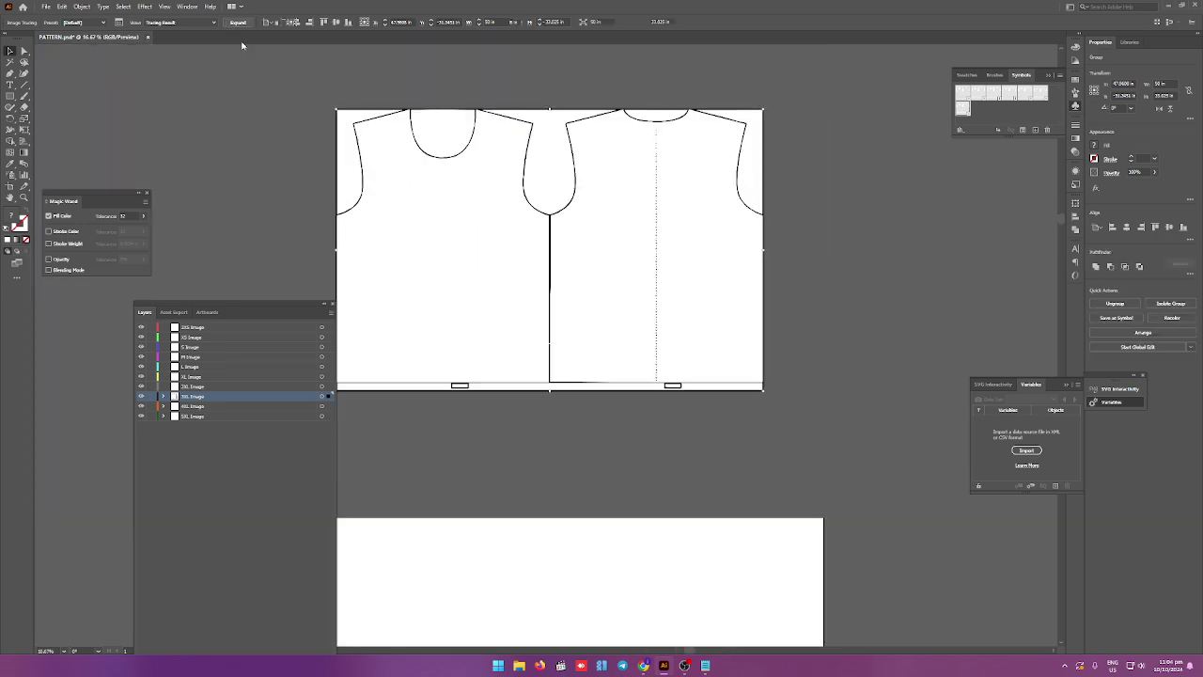
{"action": "left_click", "coordinate": [246, 91]}
Delete the white interiors and stray fragment of the shirt pieces, then select the whole pattern group.
{"action": "left_click", "coordinate": [470, 257]}
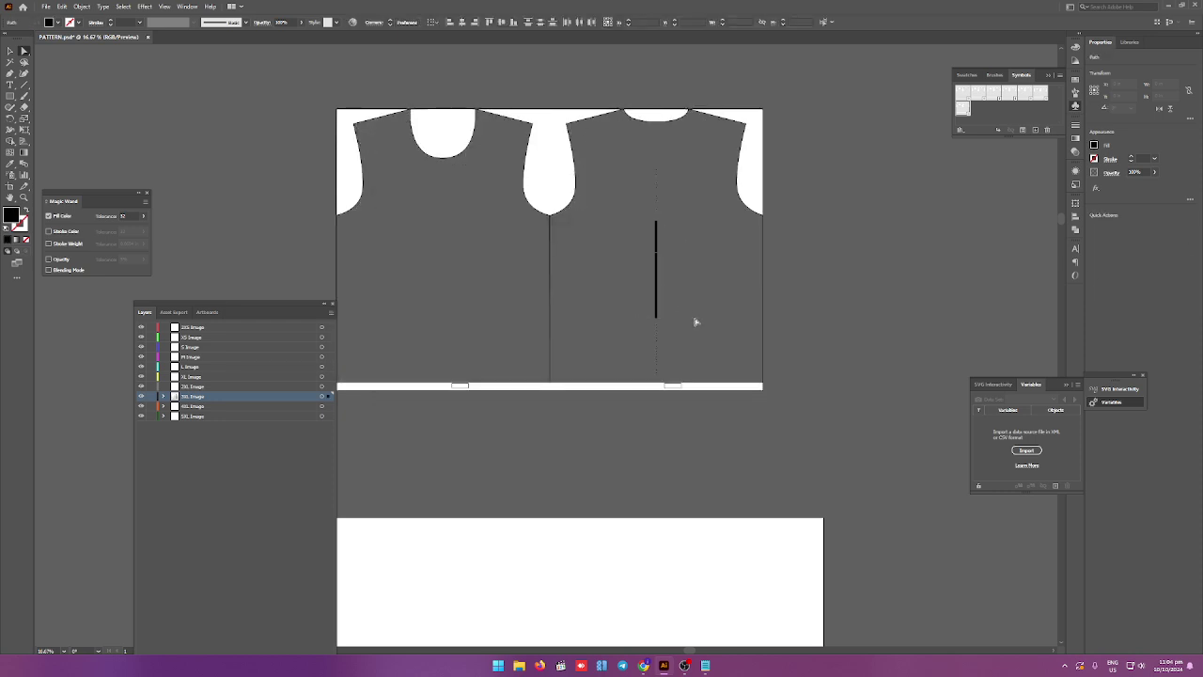
{"action": "scroll", "coordinate": [670, 177], "scroll_direction": "up", "scroll_amount": 2}
{"action": "scroll", "coordinate": [690, 100], "scroll_direction": "up", "scroll_amount": 1}
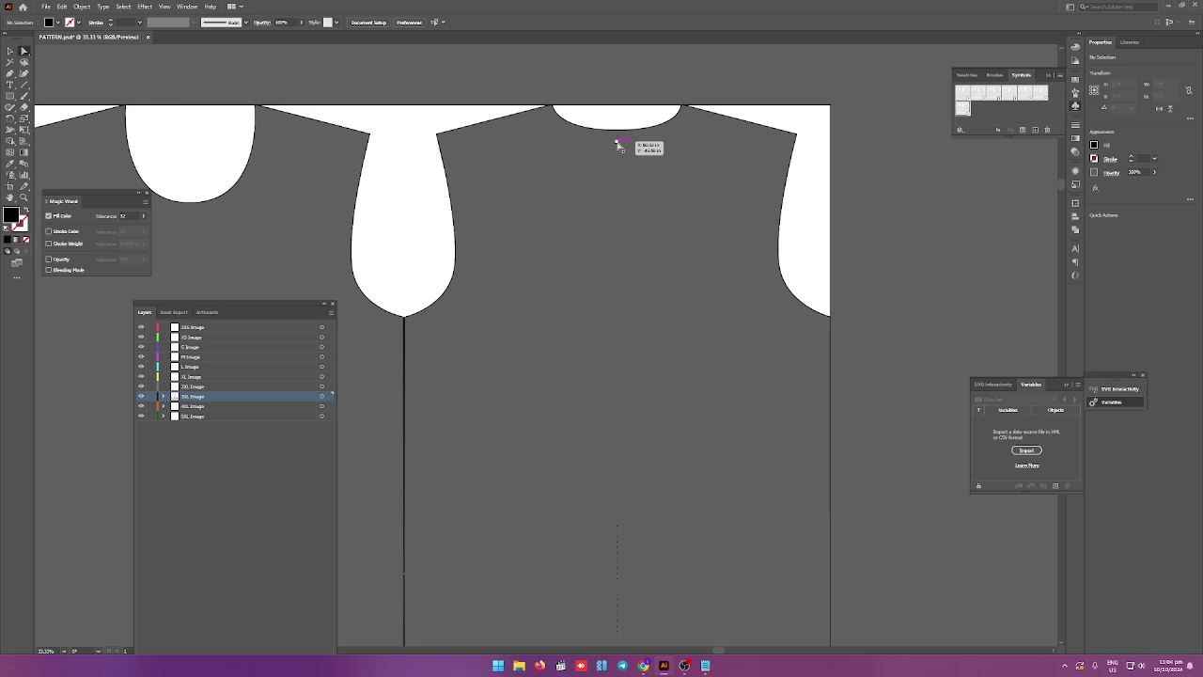
{"action": "left_click", "coordinate": [618, 136]}
{"action": "scroll", "coordinate": [662, 270], "scroll_direction": "down", "scroll_amount": 3}
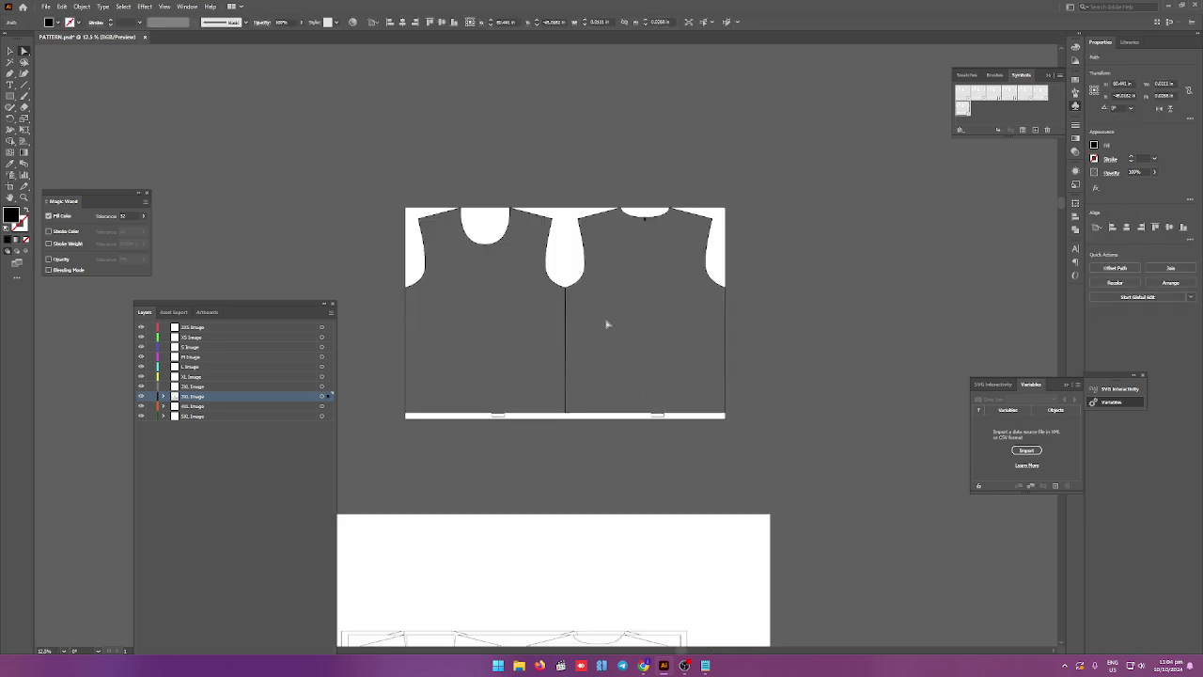
{"action": "left_click", "coordinate": [673, 411]}
{"action": "left_click", "coordinate": [761, 383]}
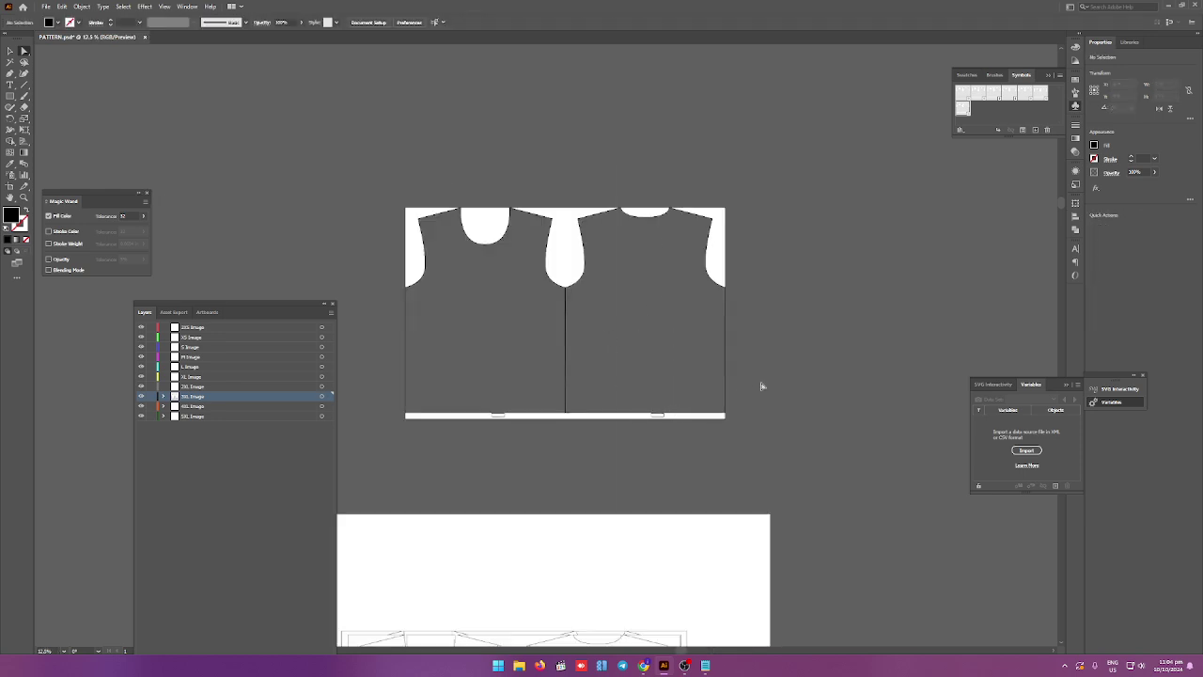
{"action": "left_click", "coordinate": [10, 51]}
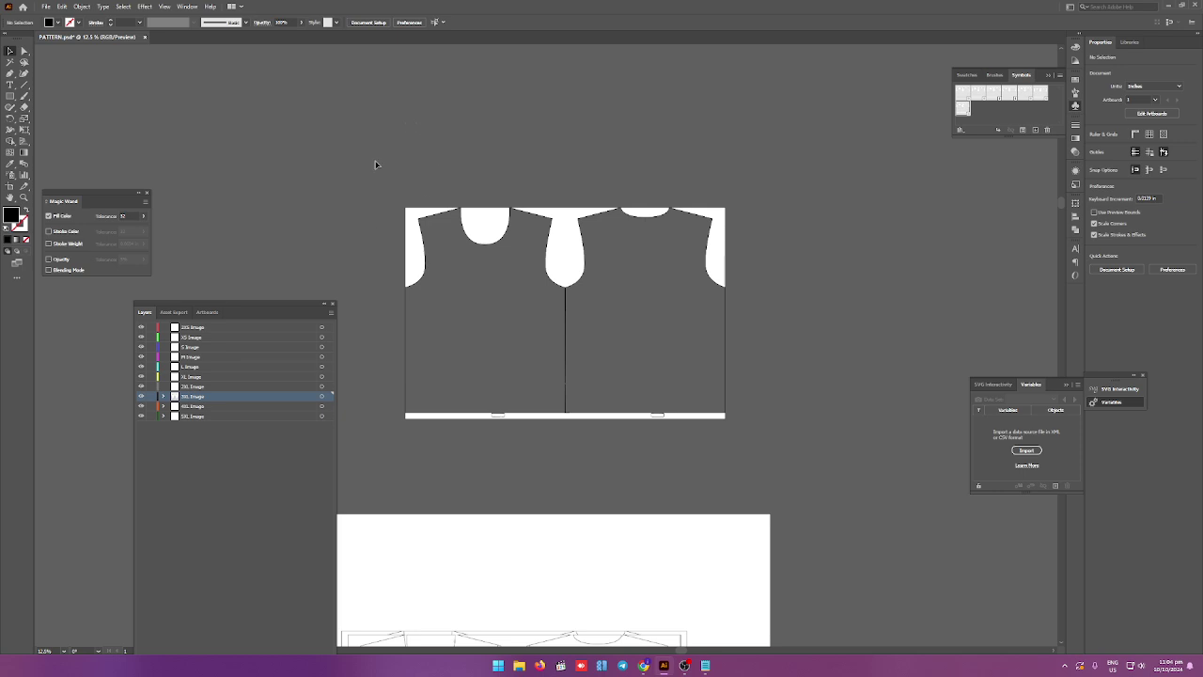
{"action": "left_click_drag", "start_coordinate": [378, 165], "coordinate": [772, 460]}
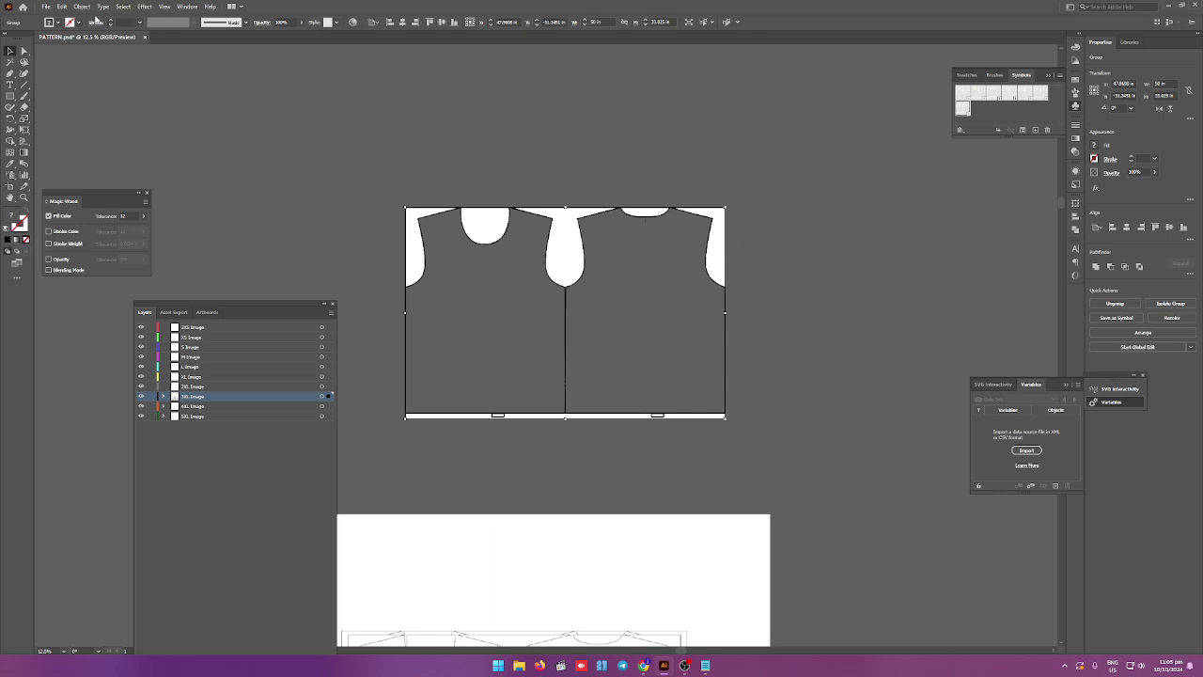
Rasterize the shirt-pattern group with a Transparent background.
{"action": "left_click", "coordinate": [85, 7]}
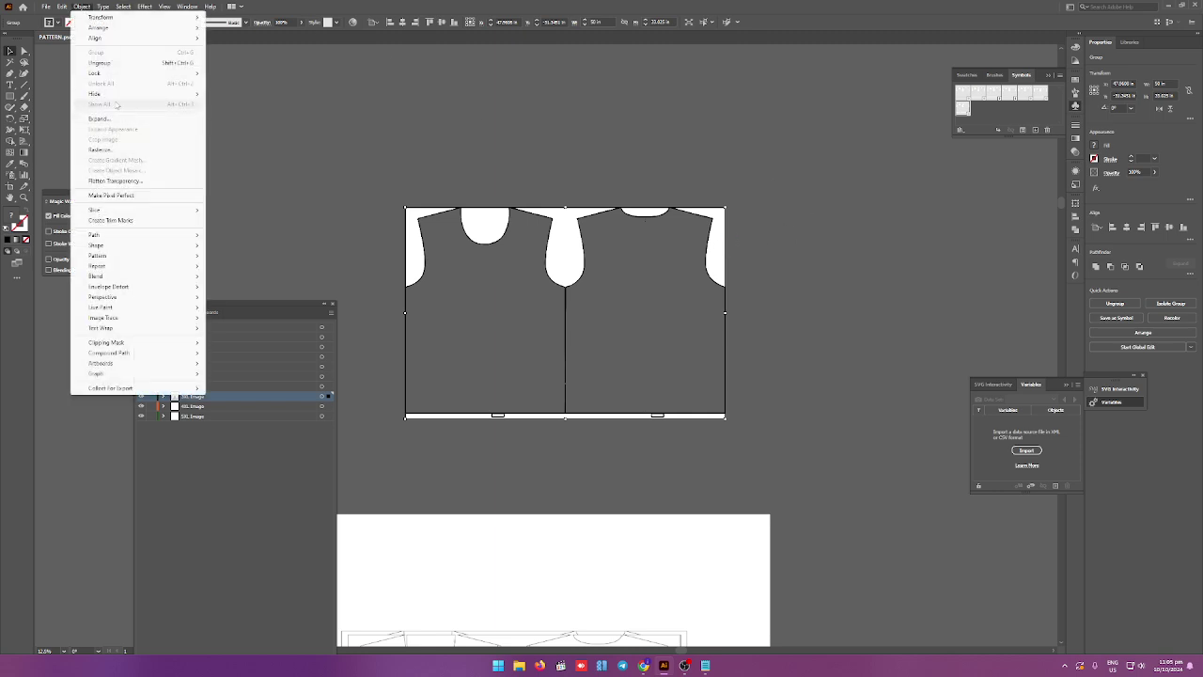
{"action": "left_click", "coordinate": [99, 149]}
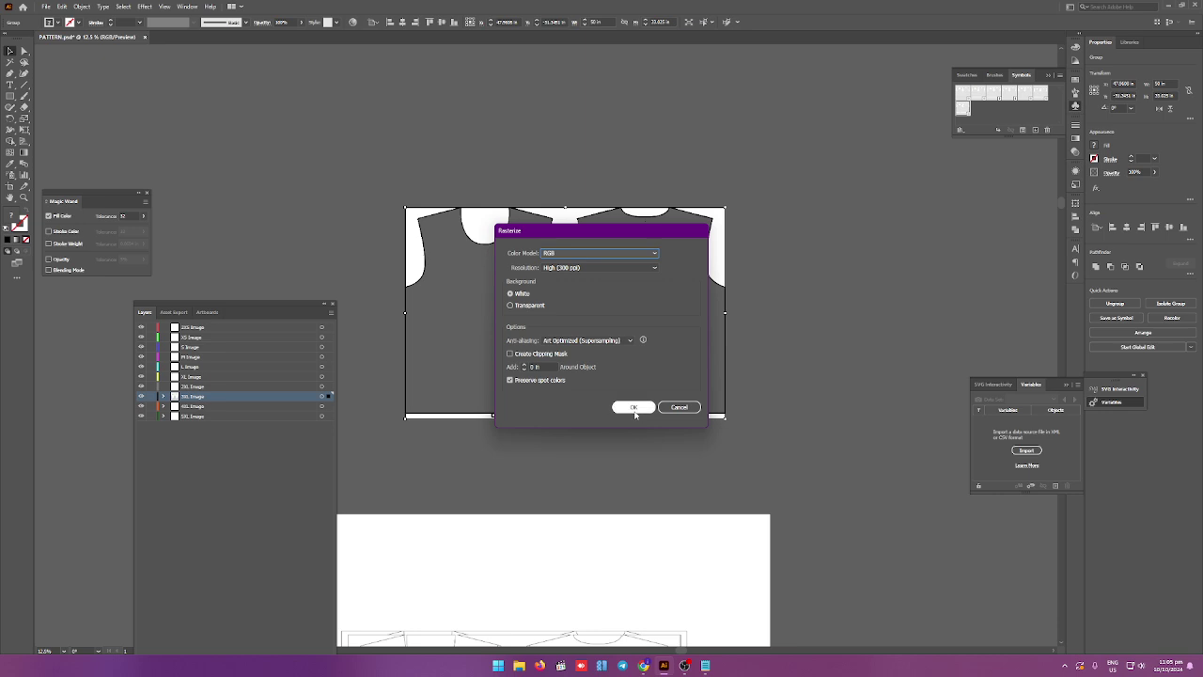
{"action": "left_click", "coordinate": [529, 305]}
{"action": "left_click", "coordinate": [625, 406]}
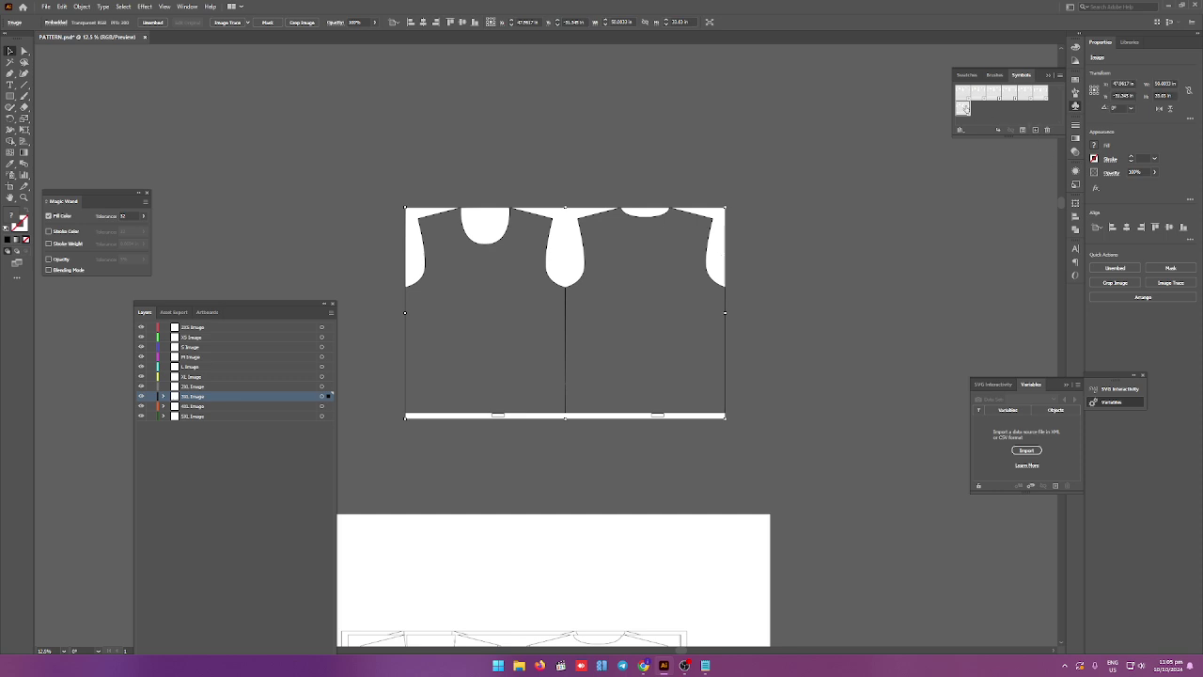
Save the rasterized pattern as a new symbol and move the 4XL shirt image above the artboard.
{"action": "left_click", "coordinate": [1035, 130]}
{"action": "type", "text": "3XL"}
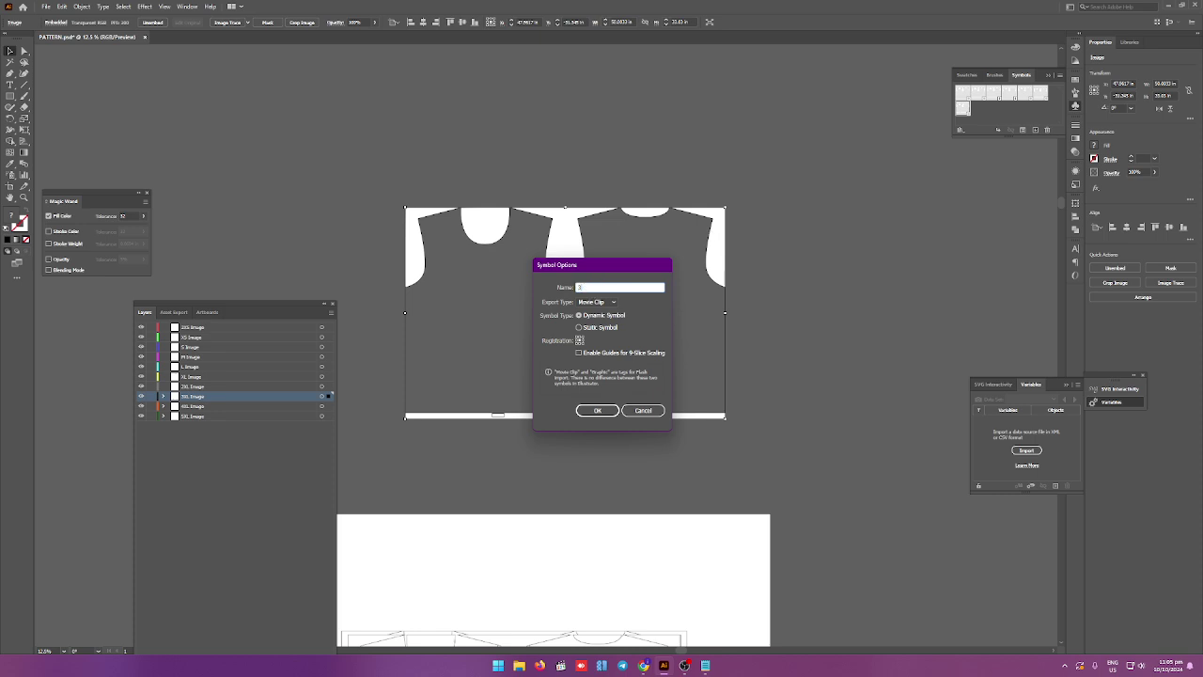
{"action": "left_click", "coordinate": [598, 410]}
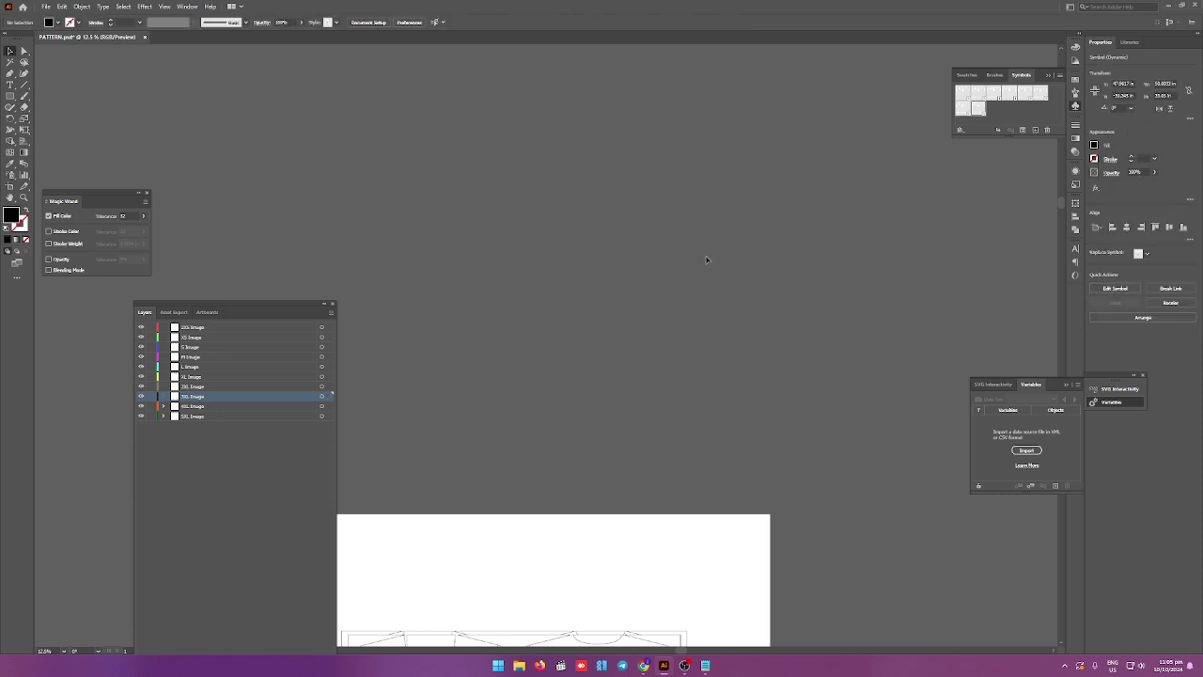
{"action": "key", "text": "ctrl+minus"}
{"action": "key", "text": "ctrl+minus"}
{"action": "left_click_drag", "start_coordinate": [551, 389], "coordinate": [551, 256]}
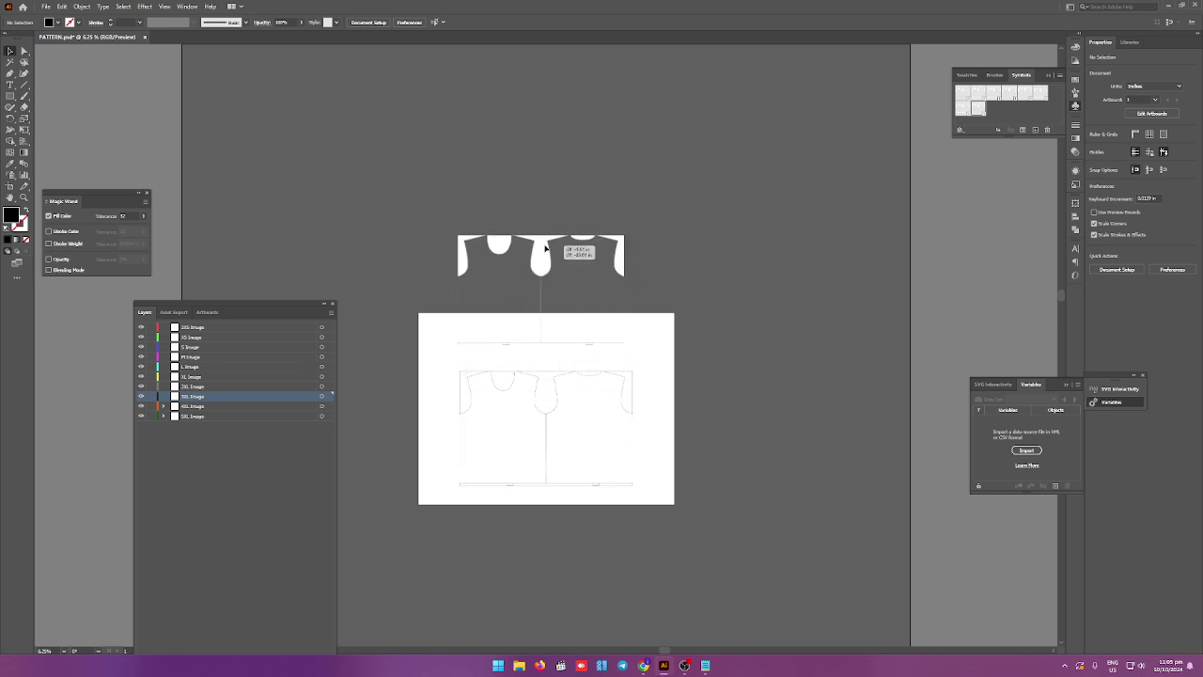
{"action": "key", "text": "ctrl+plus"}
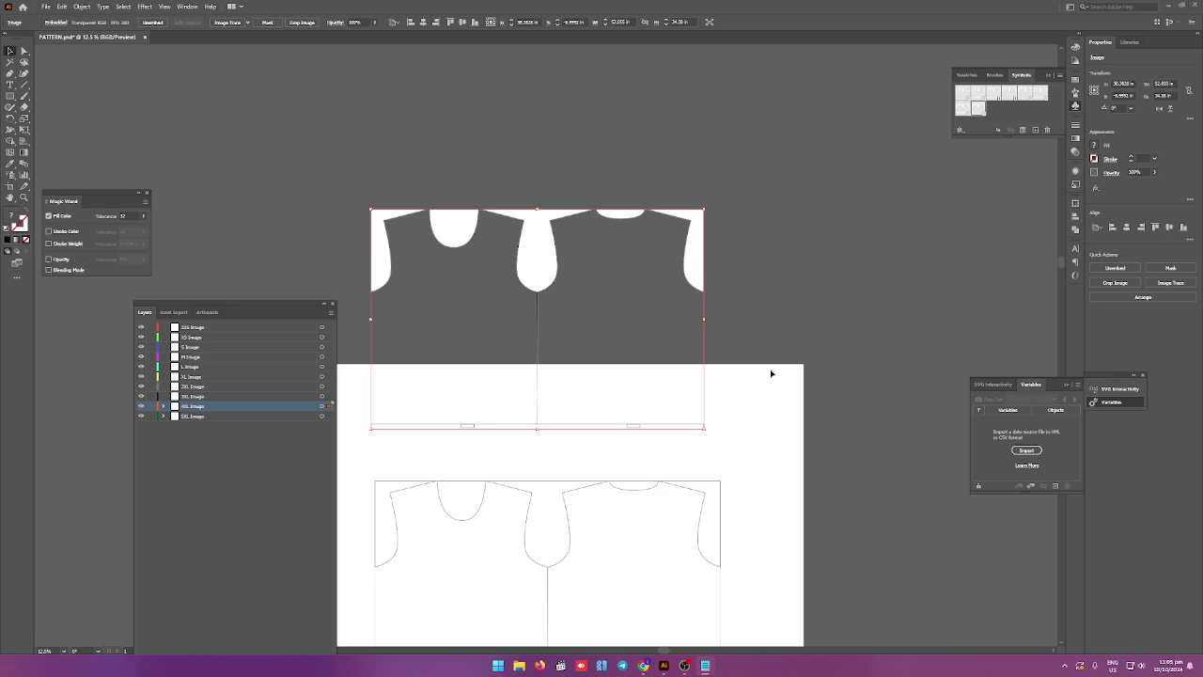
Save the 4XL shirt image as a symbol named '4'.
{"action": "left_click", "coordinate": [1035, 131]}
{"action": "type", "text": "4XL"}
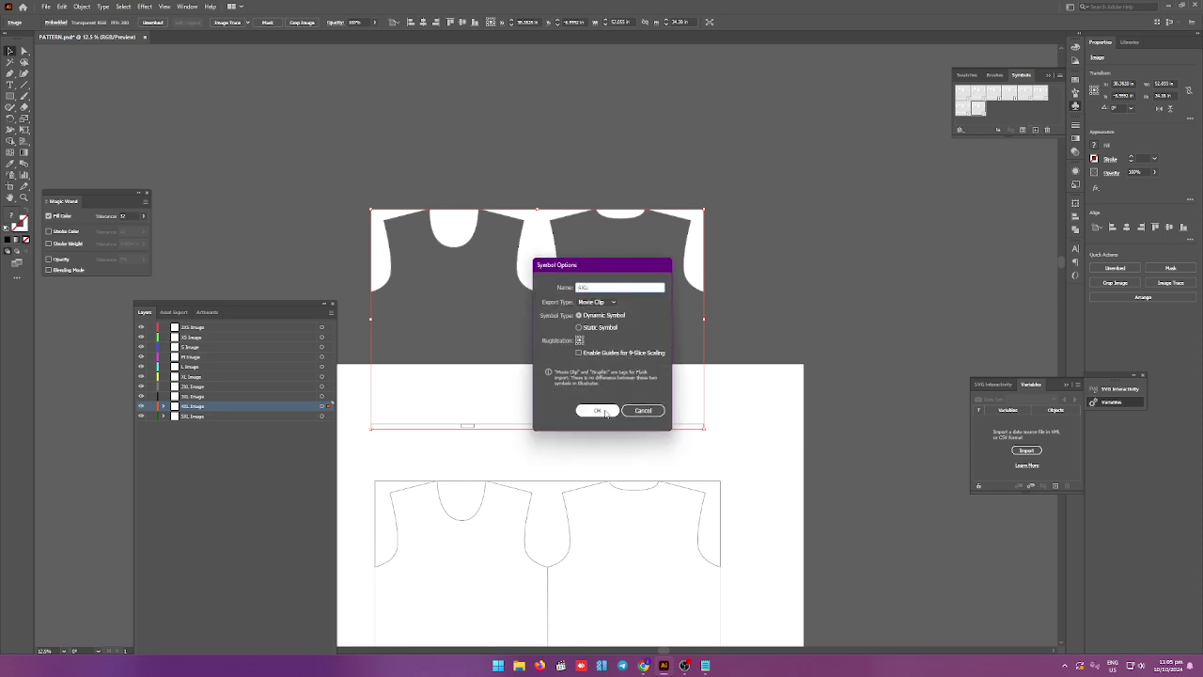
{"action": "left_click", "coordinate": [597, 410]}
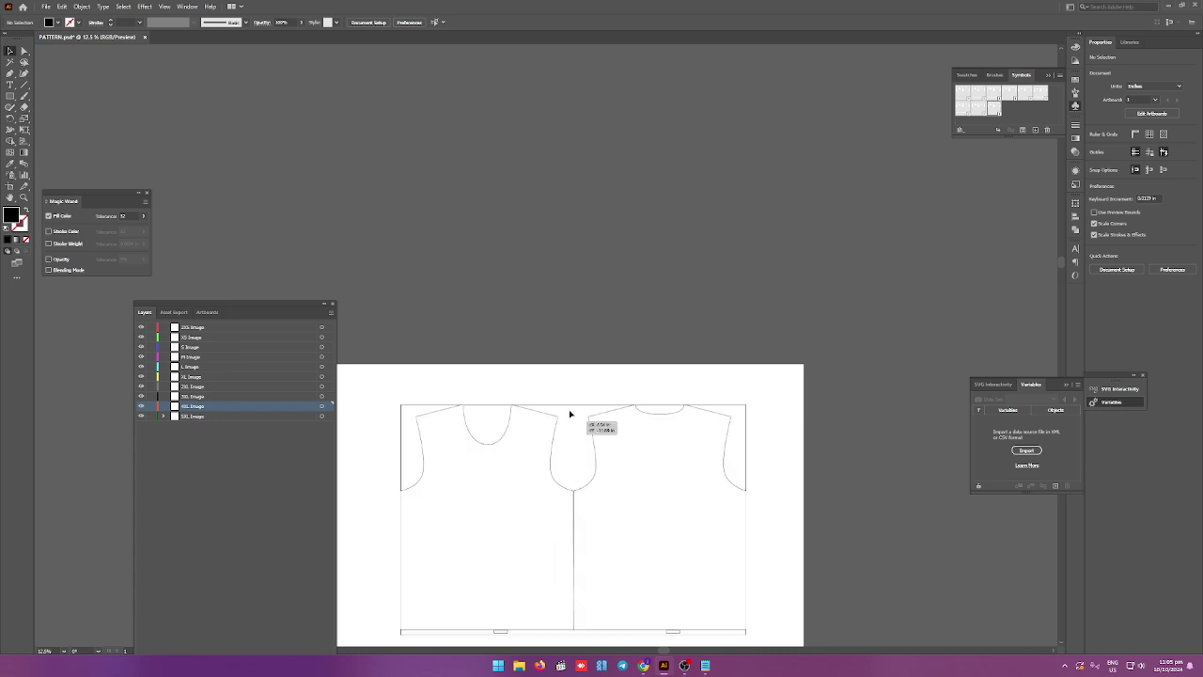
Move the 5XL image above the template, save it as symbol '5X', and delete the instance.
{"action": "left_click_drag", "start_coordinate": [570, 416], "coordinate": [568, 221]}
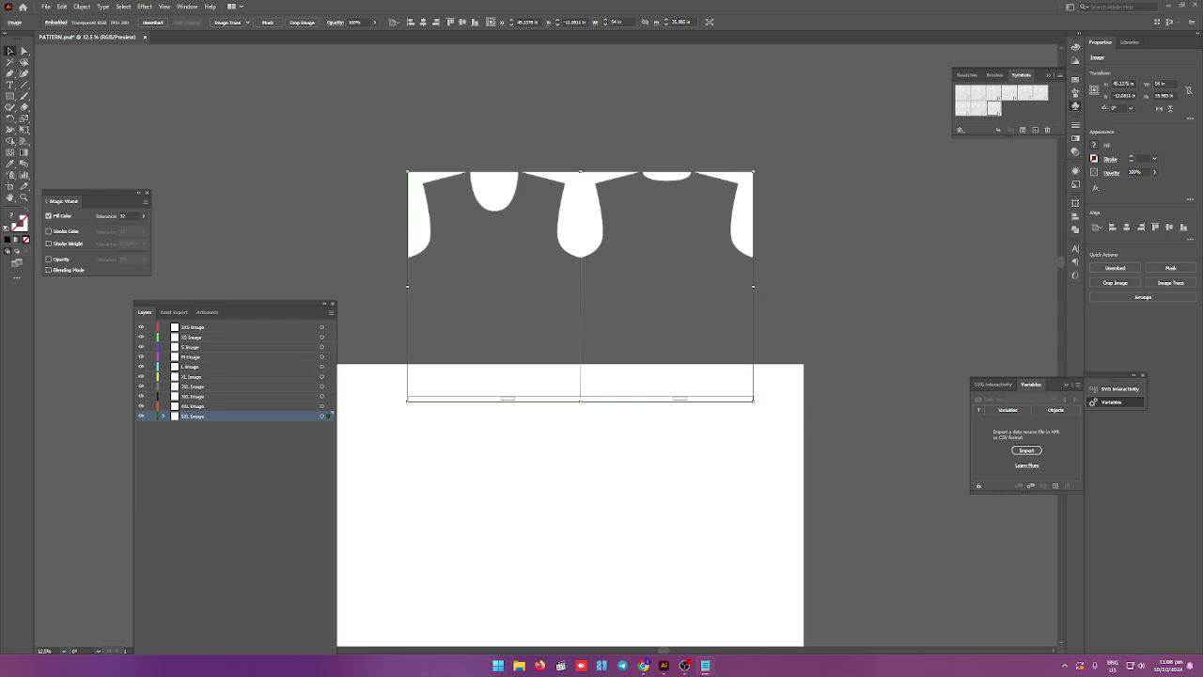
{"action": "left_click", "coordinate": [834, 478]}
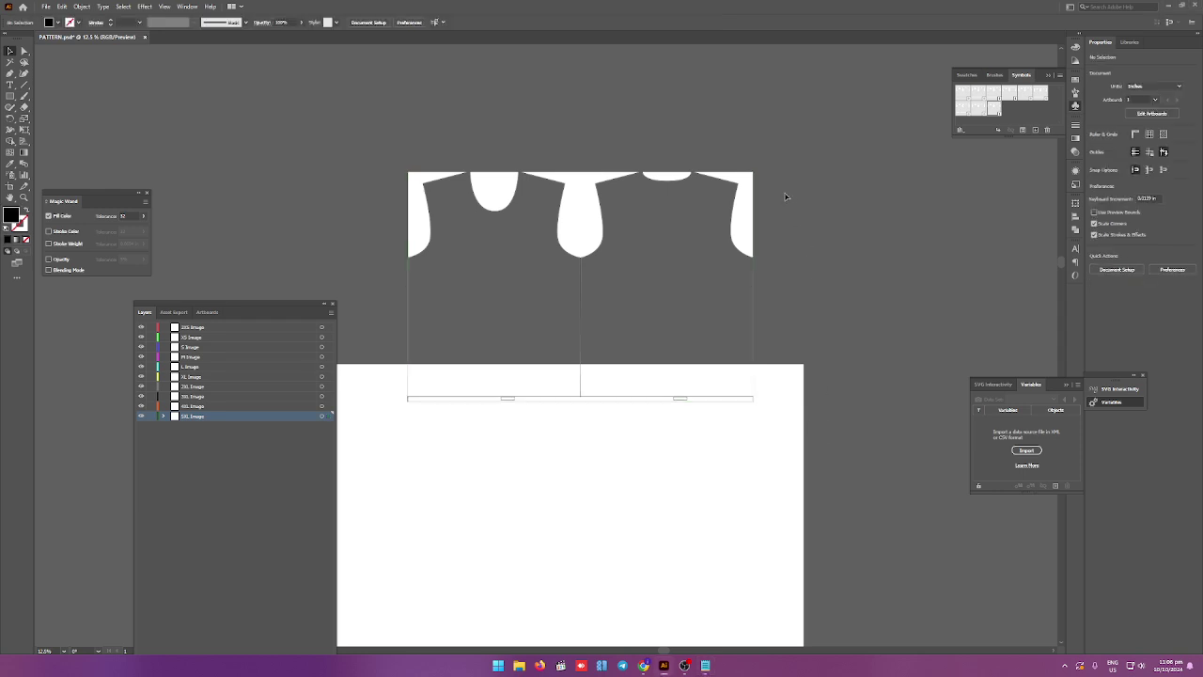
{"action": "left_click", "coordinate": [747, 214]}
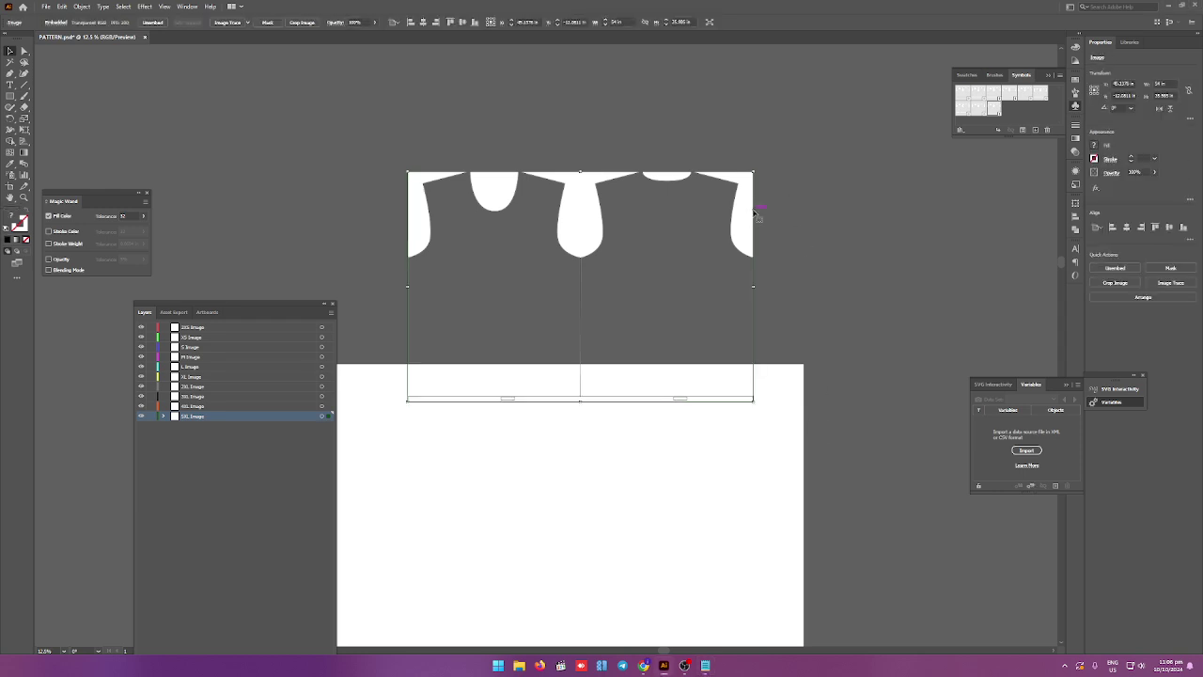
{"action": "left_click", "coordinate": [1035, 131]}
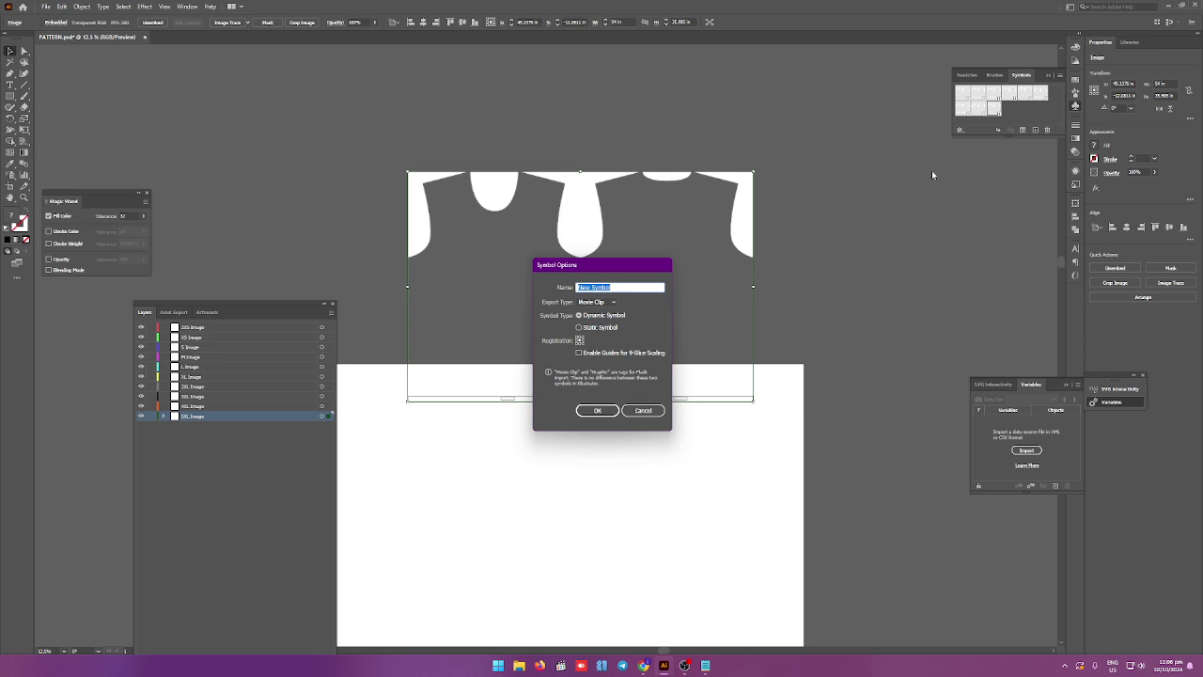
{"action": "type", "text": "5XL"}
{"action": "left_click", "coordinate": [598, 411]}
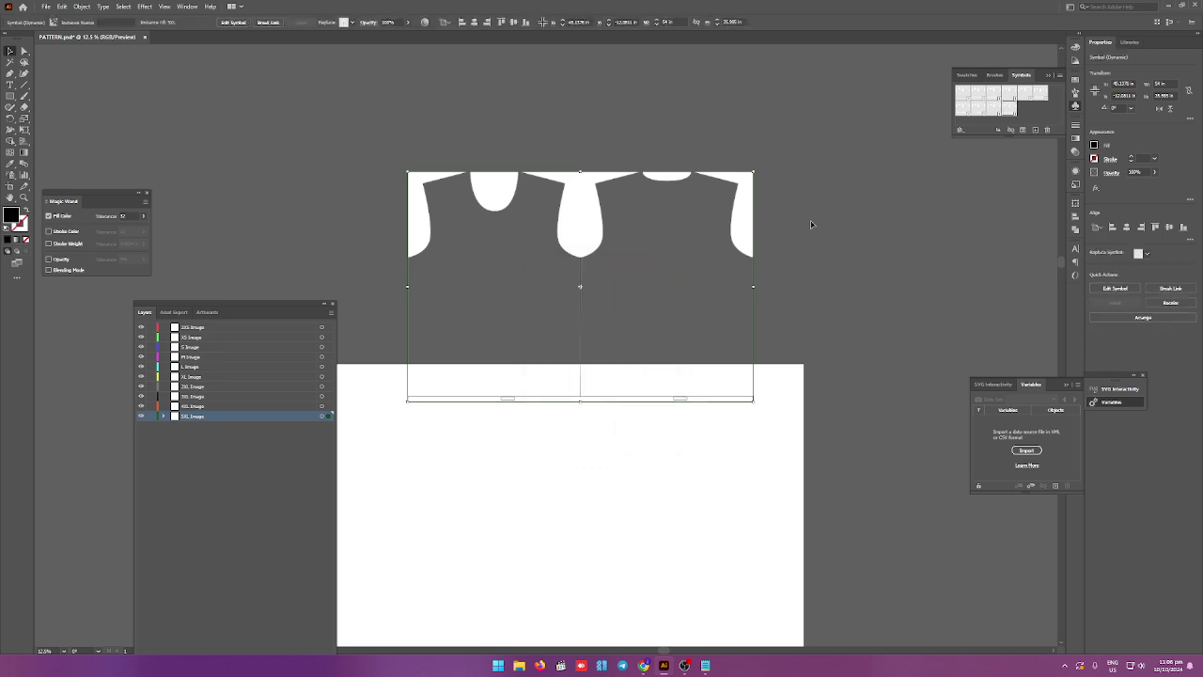
{"action": "key", "text": "Delete"}
{"action": "left_click", "coordinate": [1060, 76]}
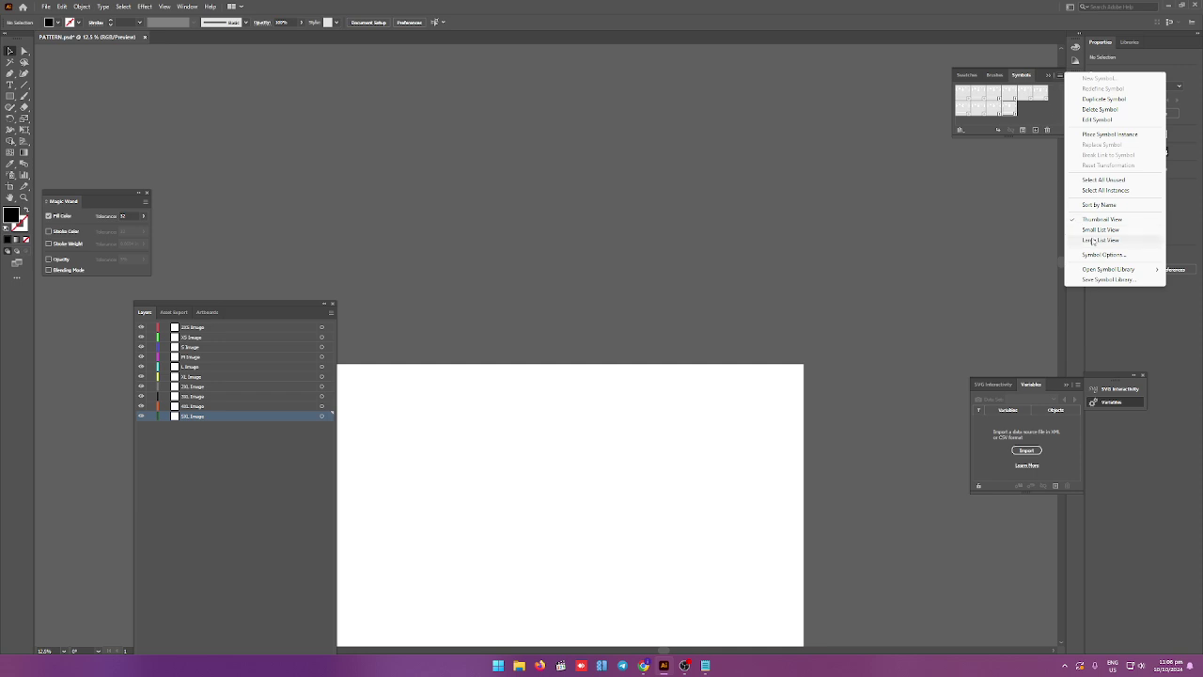
Save the collected symbols as a symbol library named 'POLOSHIRT'.
{"action": "left_click", "coordinate": [1109, 280]}
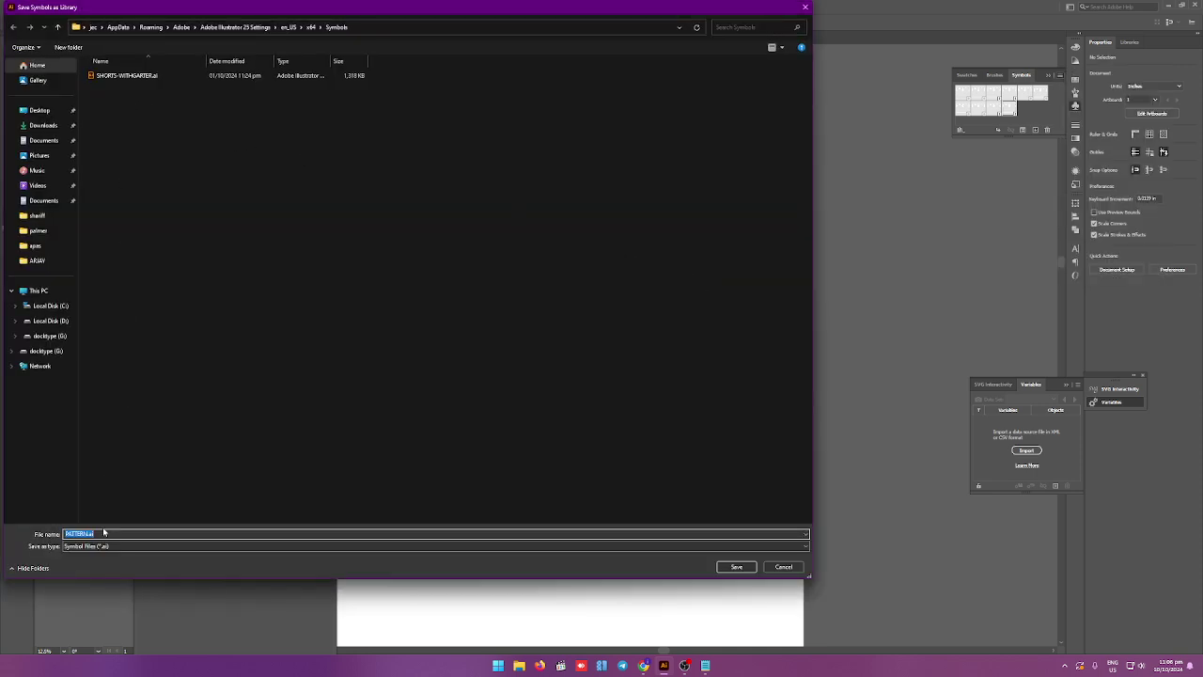
{"action": "type", "text": "P"}
{"action": "type", "text": "OLOSHIRT"}
{"action": "left_click", "coordinate": [736, 567]}
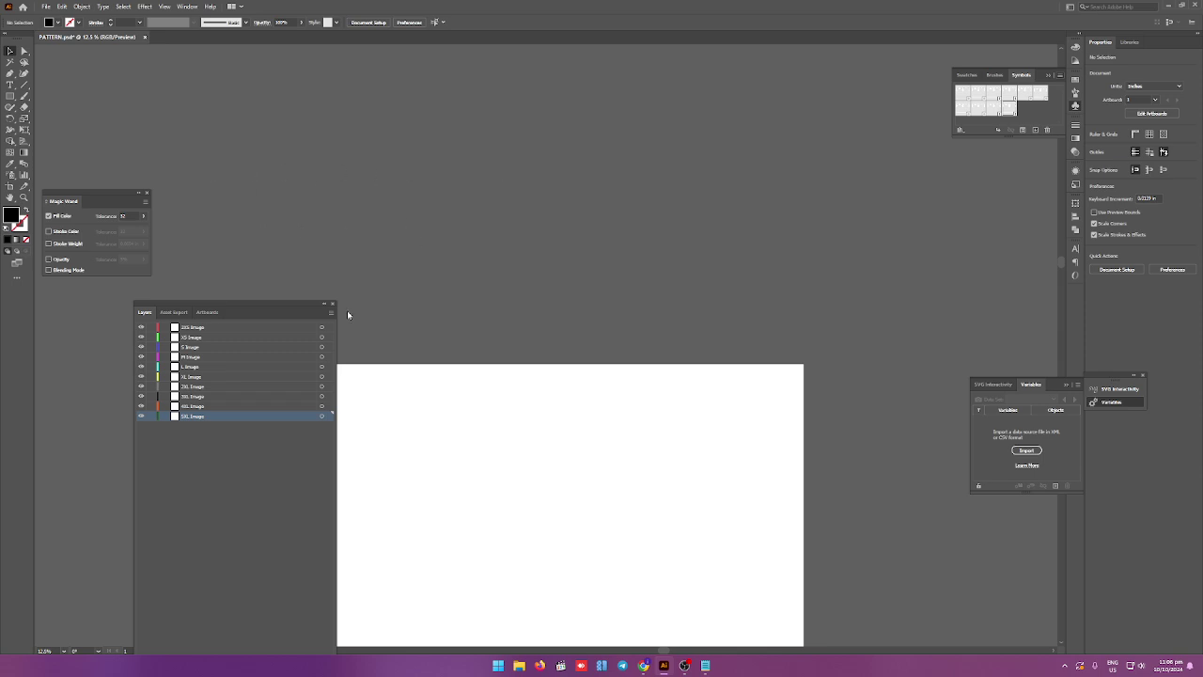
Check the Notepad size list, then close PATTERN.psd without saving changes.
{"action": "left_click", "coordinate": [147, 194]}
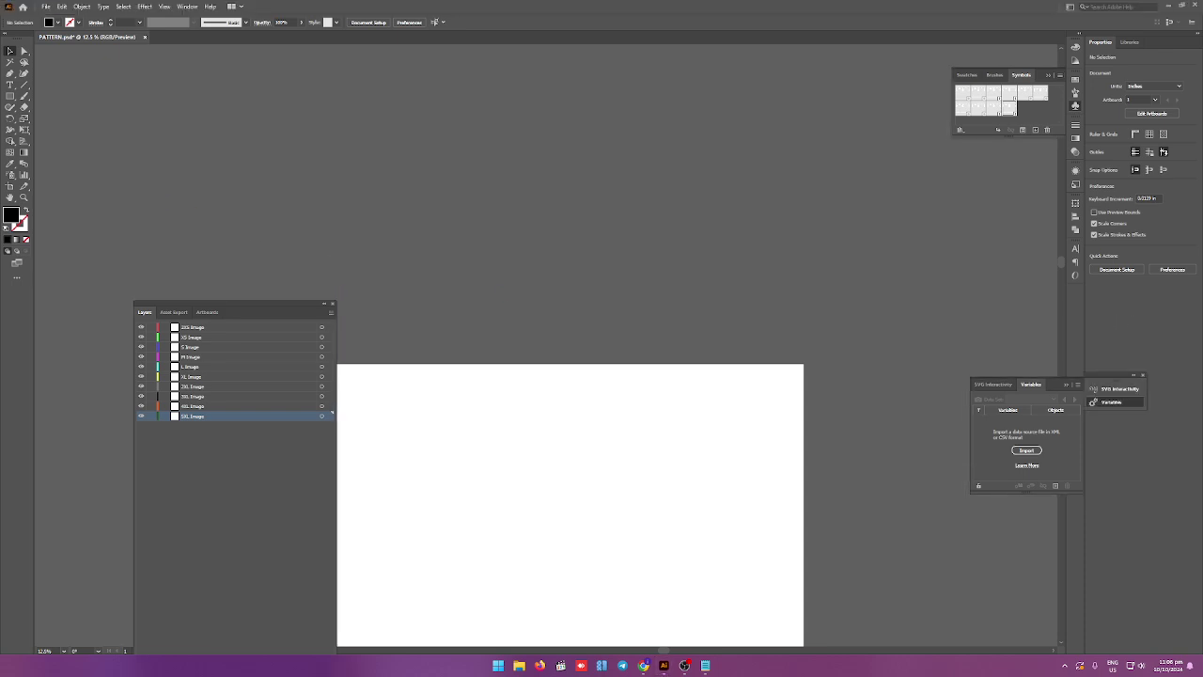
{"action": "left_click", "coordinate": [705, 665]}
{"action": "left_click", "coordinate": [439, 149]}
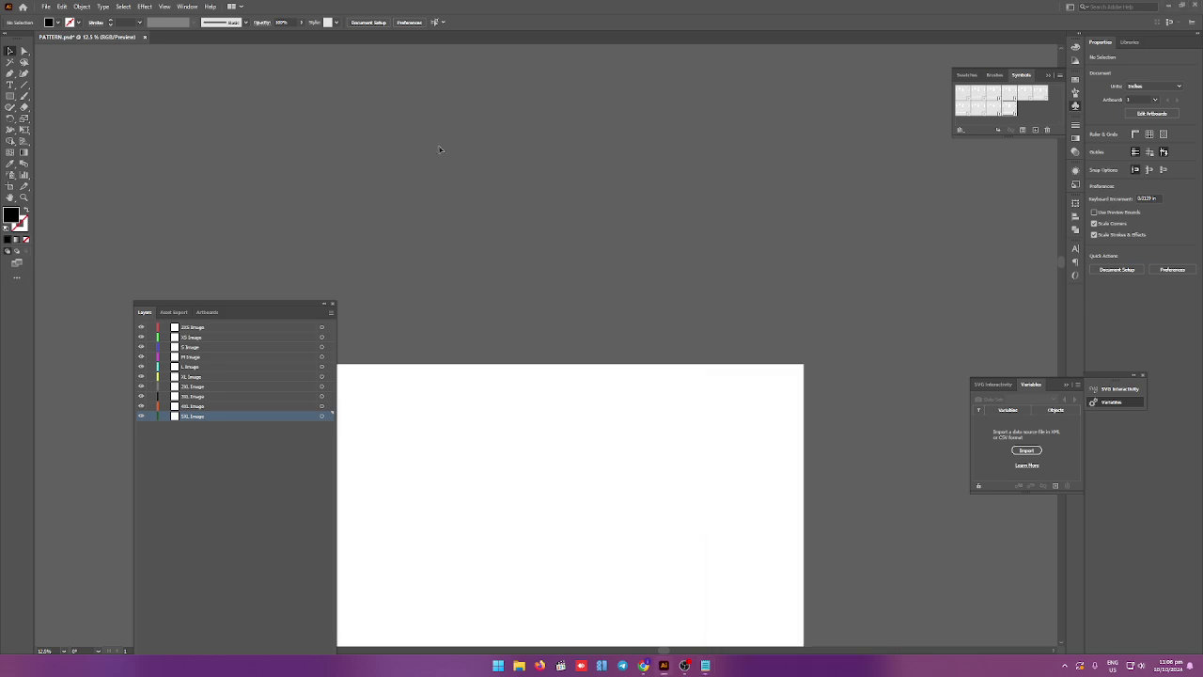
{"action": "left_click", "coordinate": [663, 664]}
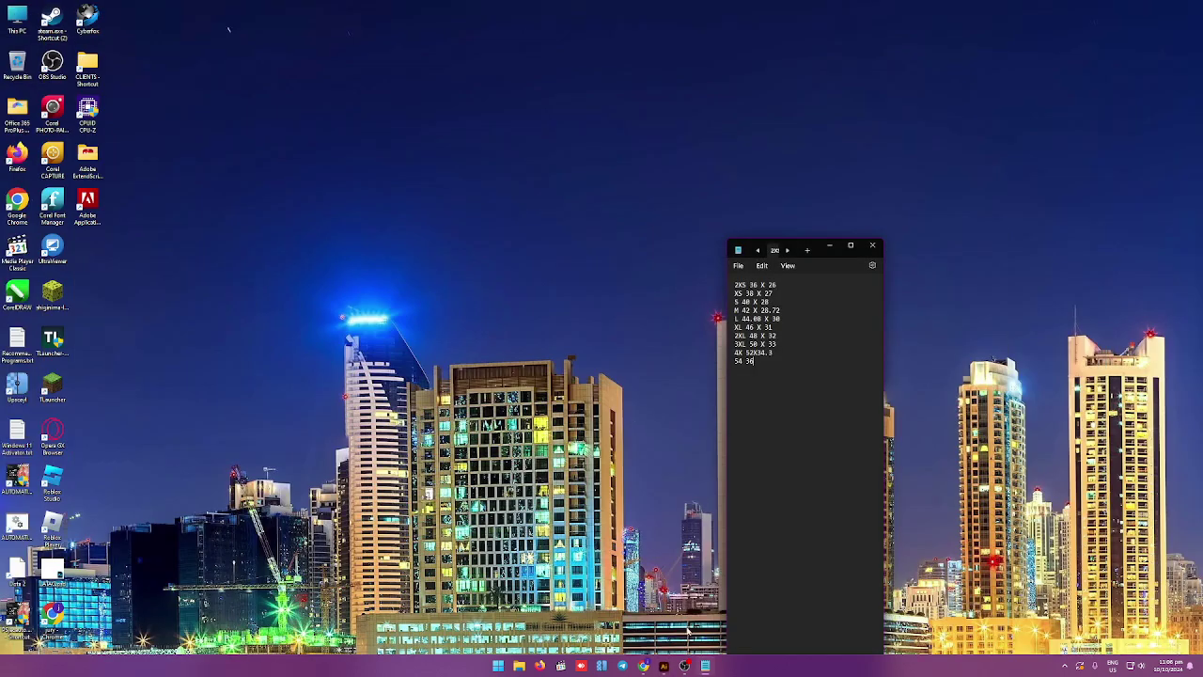
{"action": "left_click", "coordinate": [663, 664]}
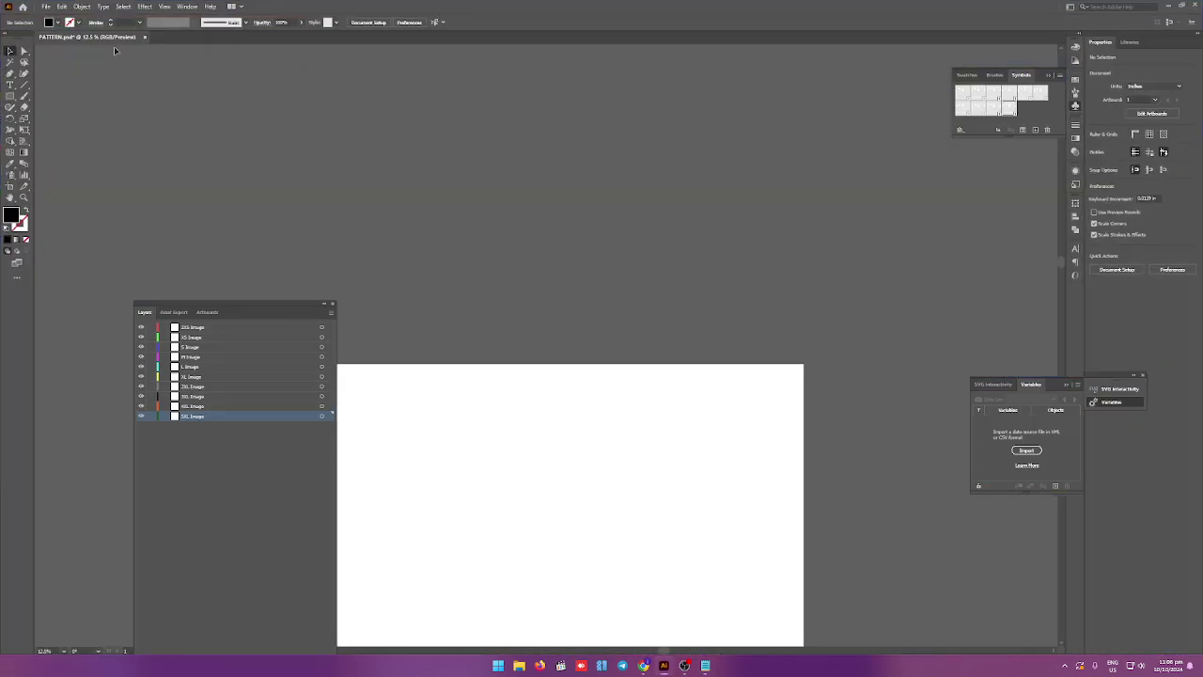
{"action": "left_click", "coordinate": [145, 36]}
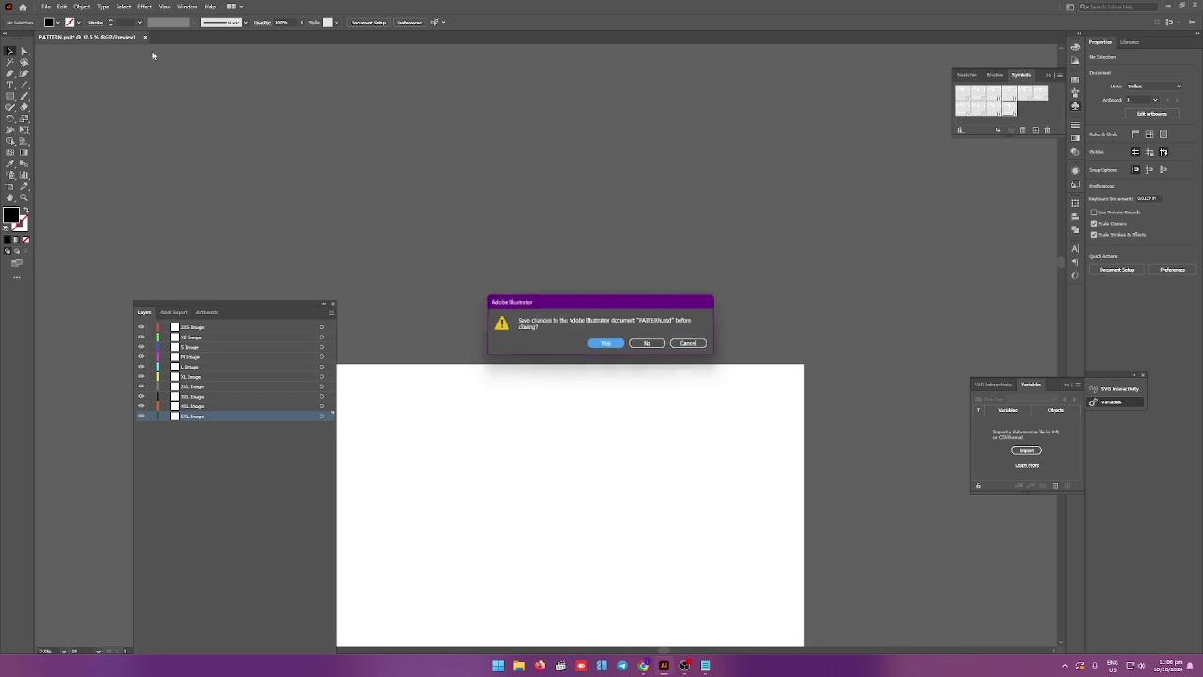
{"action": "left_click", "coordinate": [649, 344]}
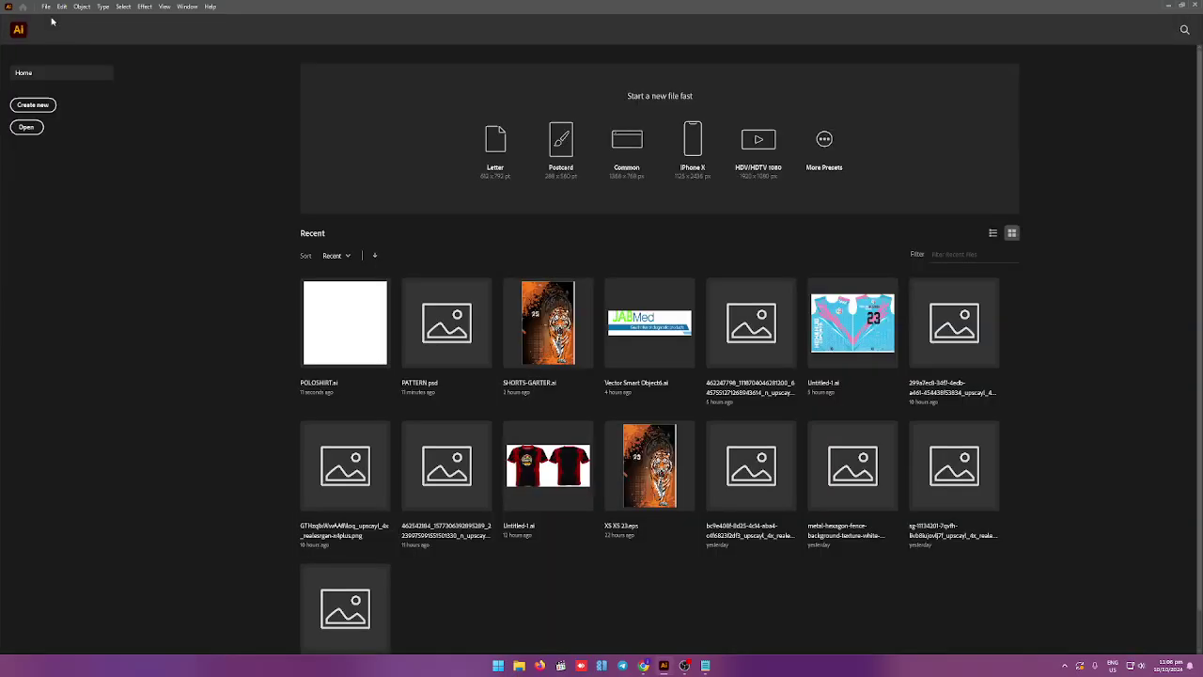
Browse D:\ILLUSTRATOR PATTERN, cancel, and open POLOSHIRT.ai from the Home screen's Recent files.
{"action": "left_click", "coordinate": [45, 6]}
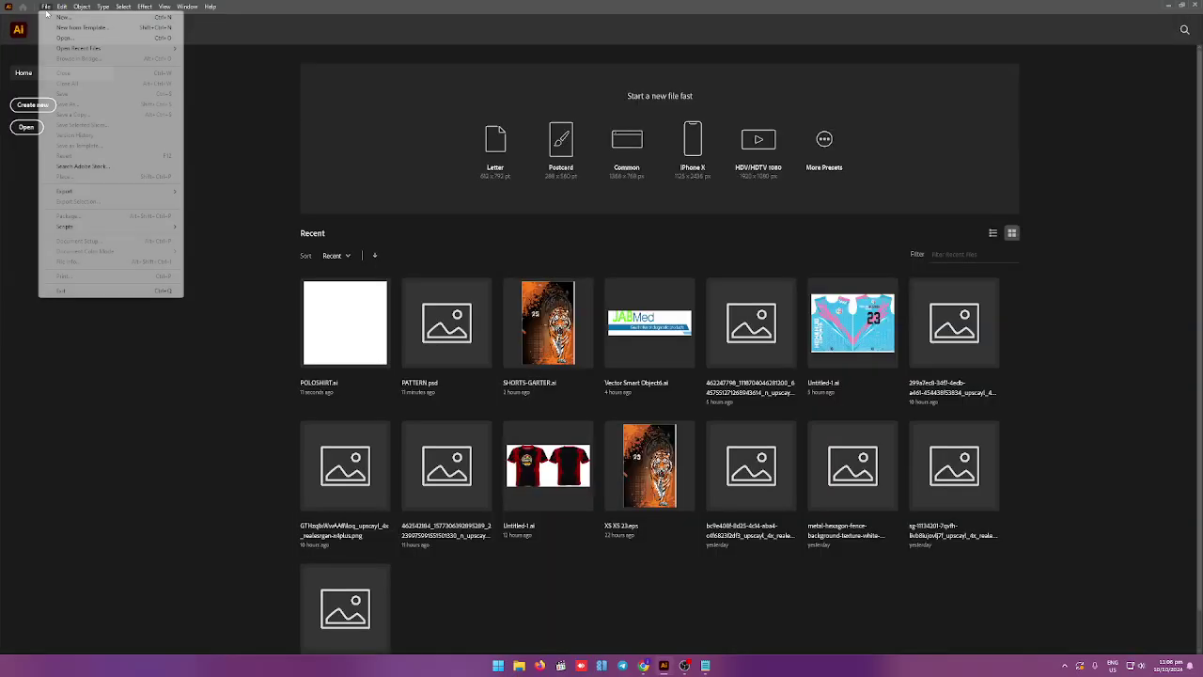
{"action": "left_click", "coordinate": [62, 37]}
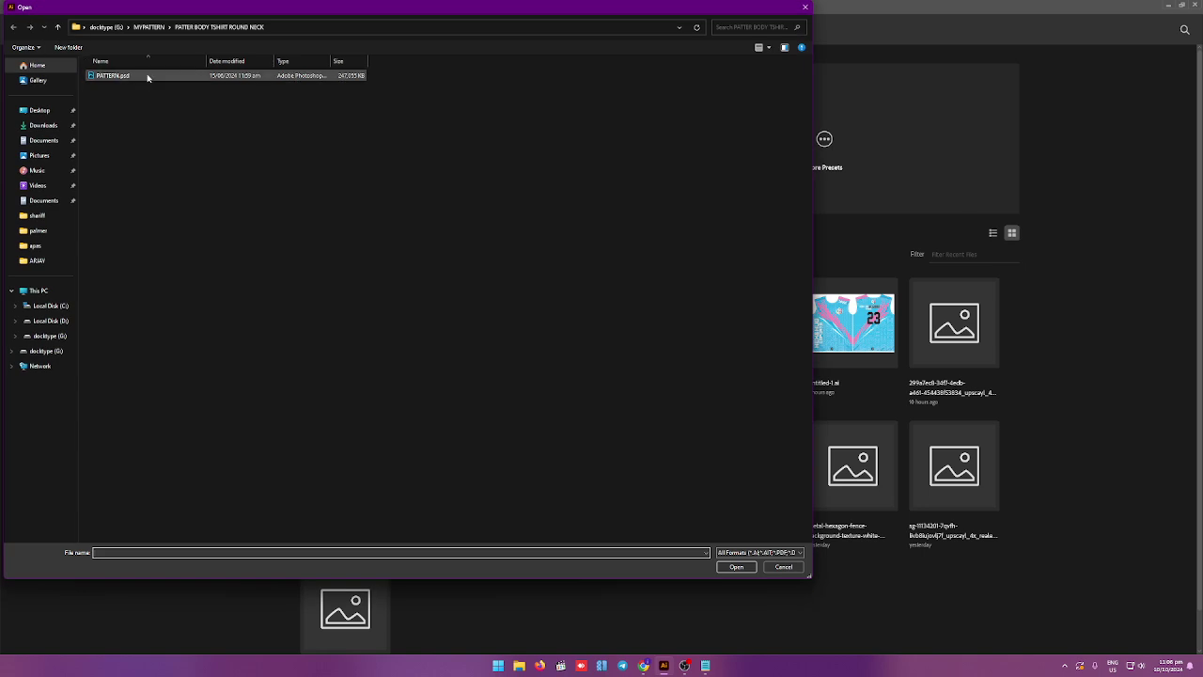
{"action": "left_click", "coordinate": [51, 322]}
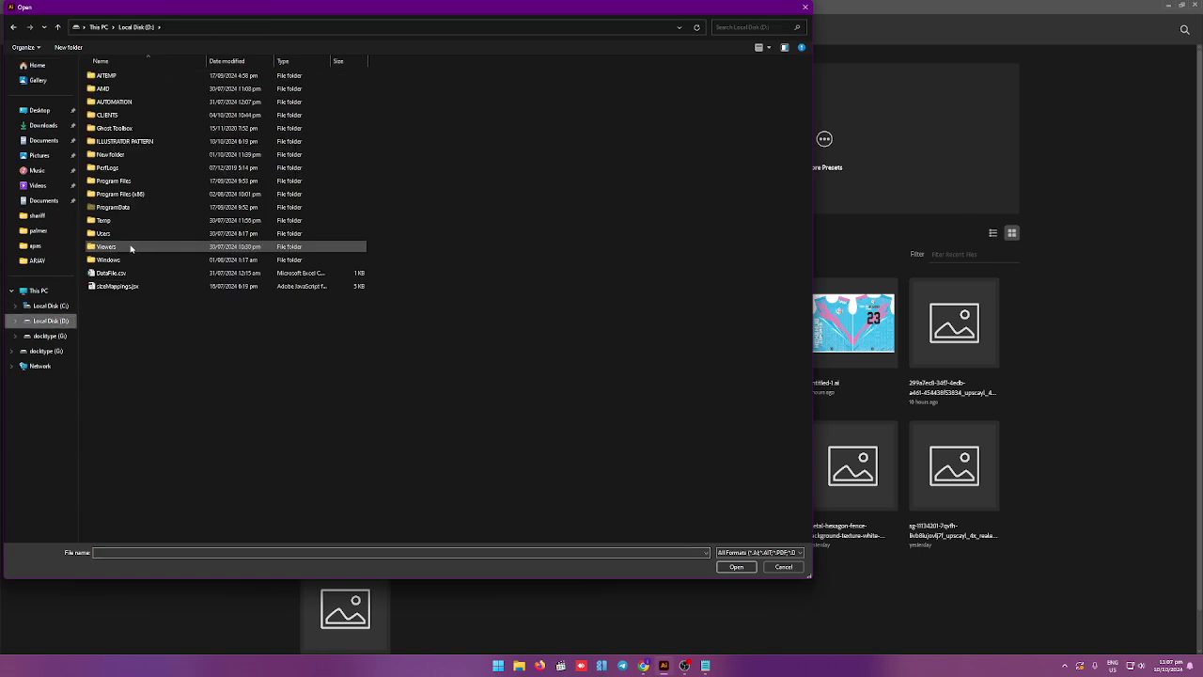
{"action": "double_click", "coordinate": [123, 143]}
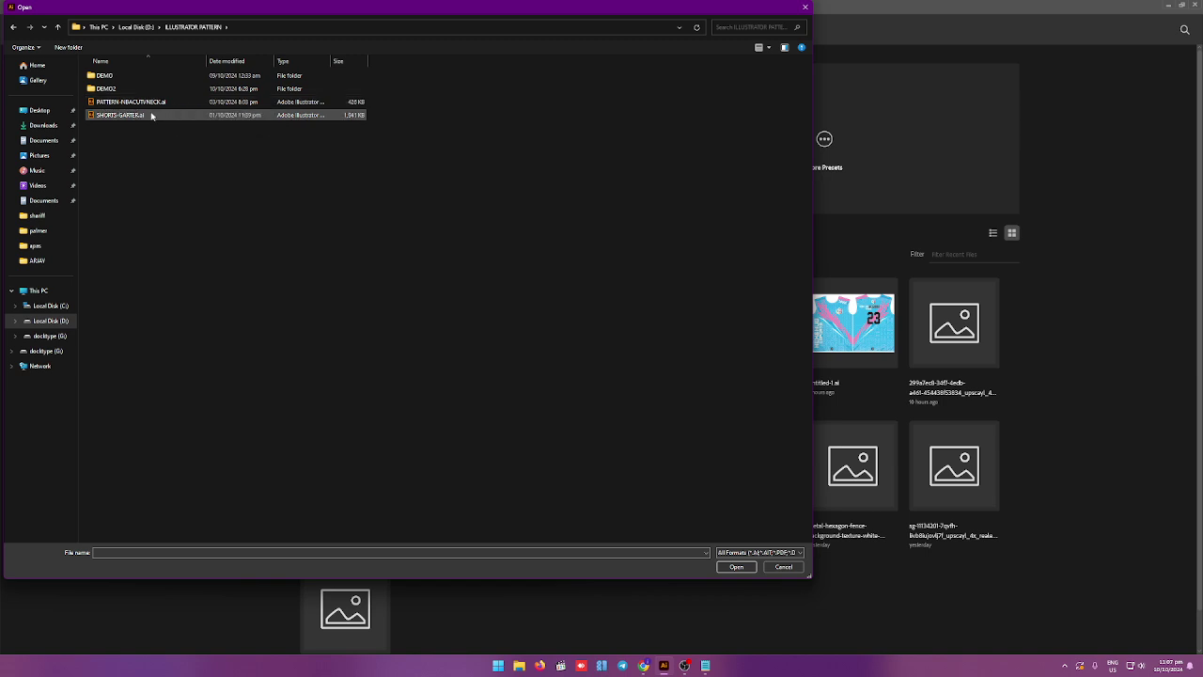
{"action": "mouse_move", "coordinate": [121, 115]}
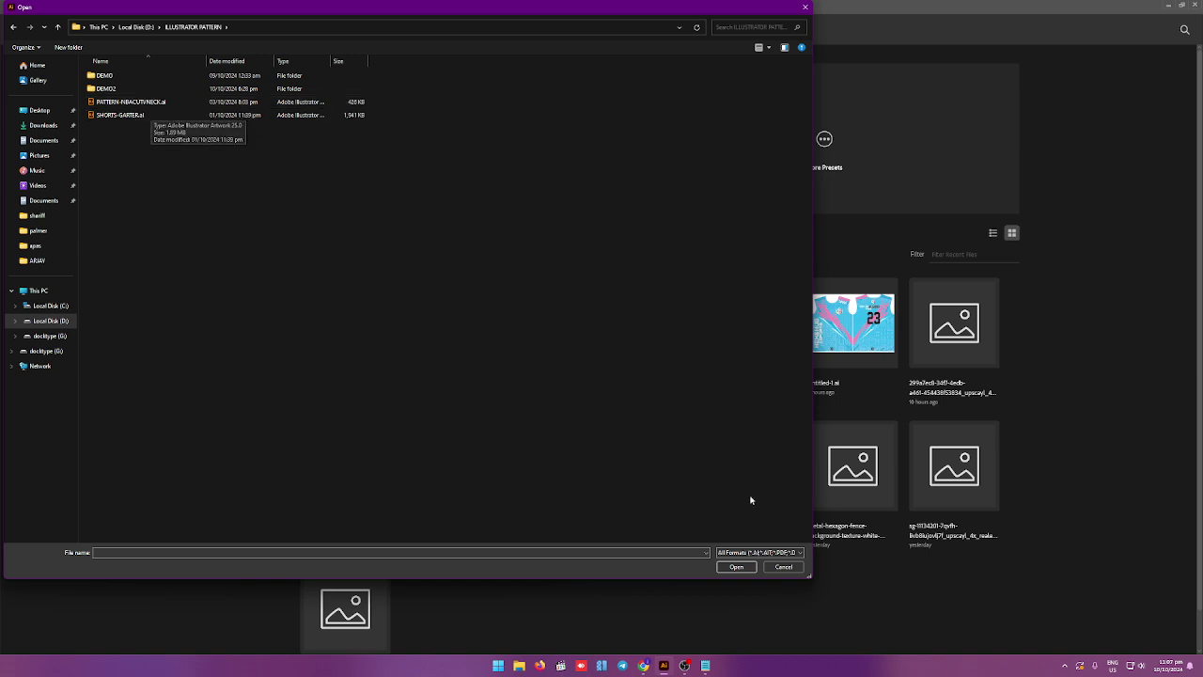
{"action": "left_click", "coordinate": [804, 6]}
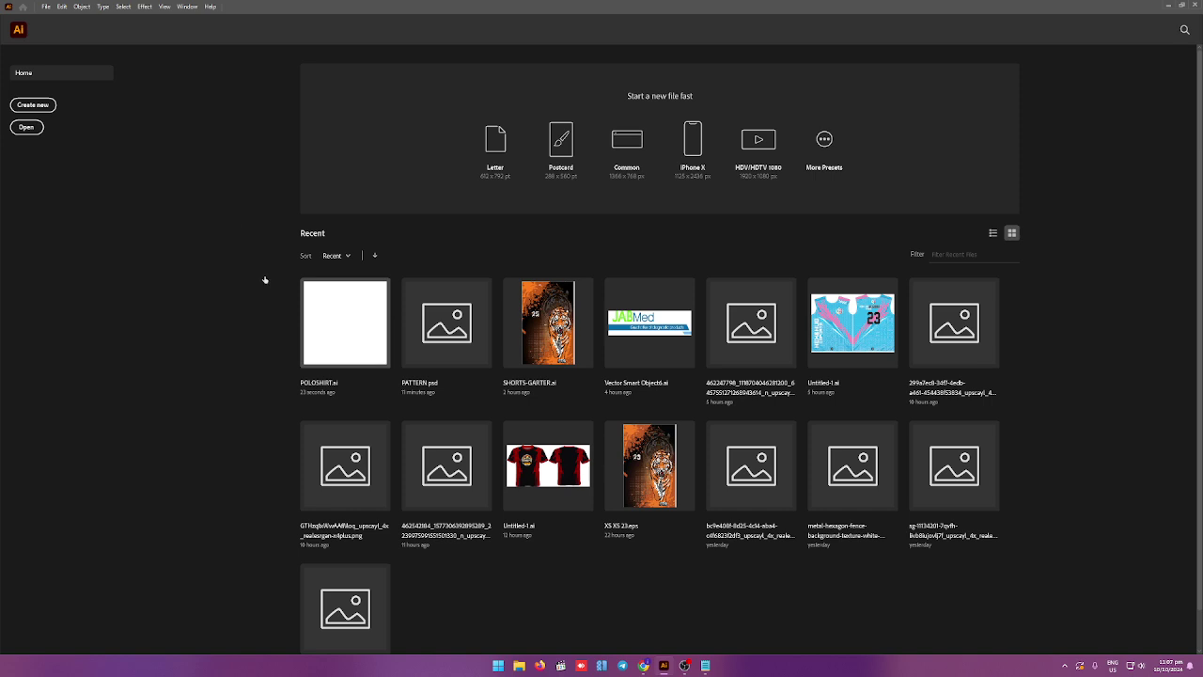
{"action": "left_click", "coordinate": [349, 354]}
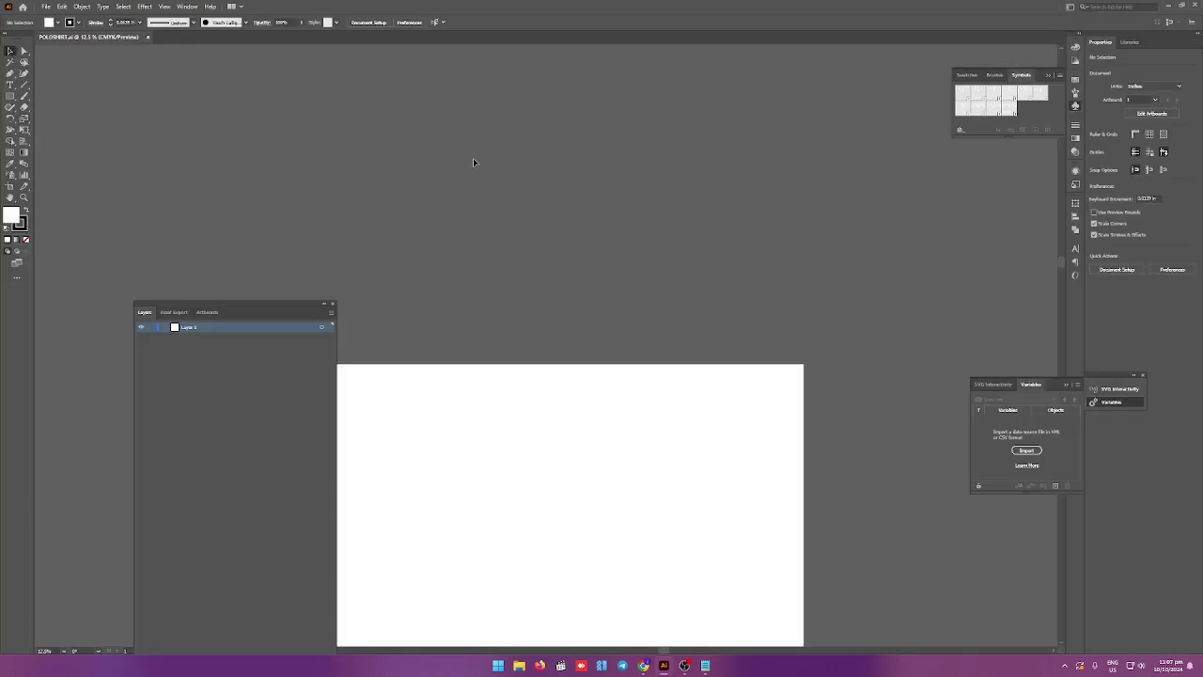
{"action": "left_click", "coordinate": [44, 8]}
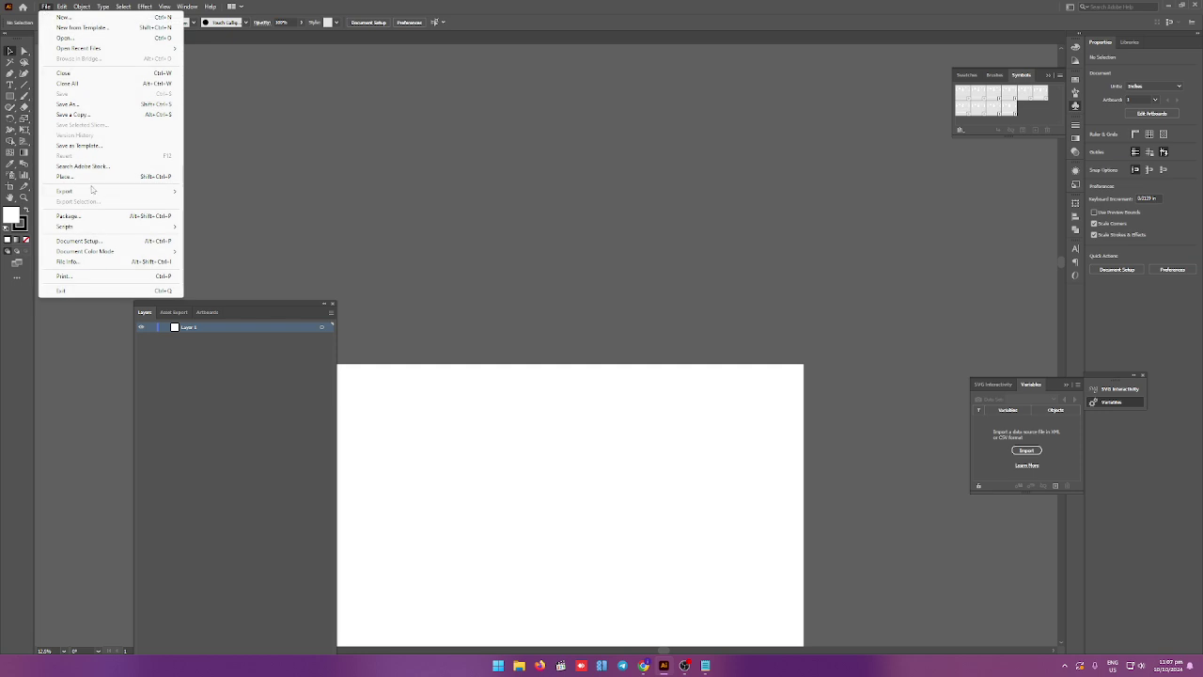
Save POLOSHIRT.ai as an Illustrator file in D:\ILLUSTRATOR PATTERN with default options.
{"action": "left_click", "coordinate": [82, 106]}
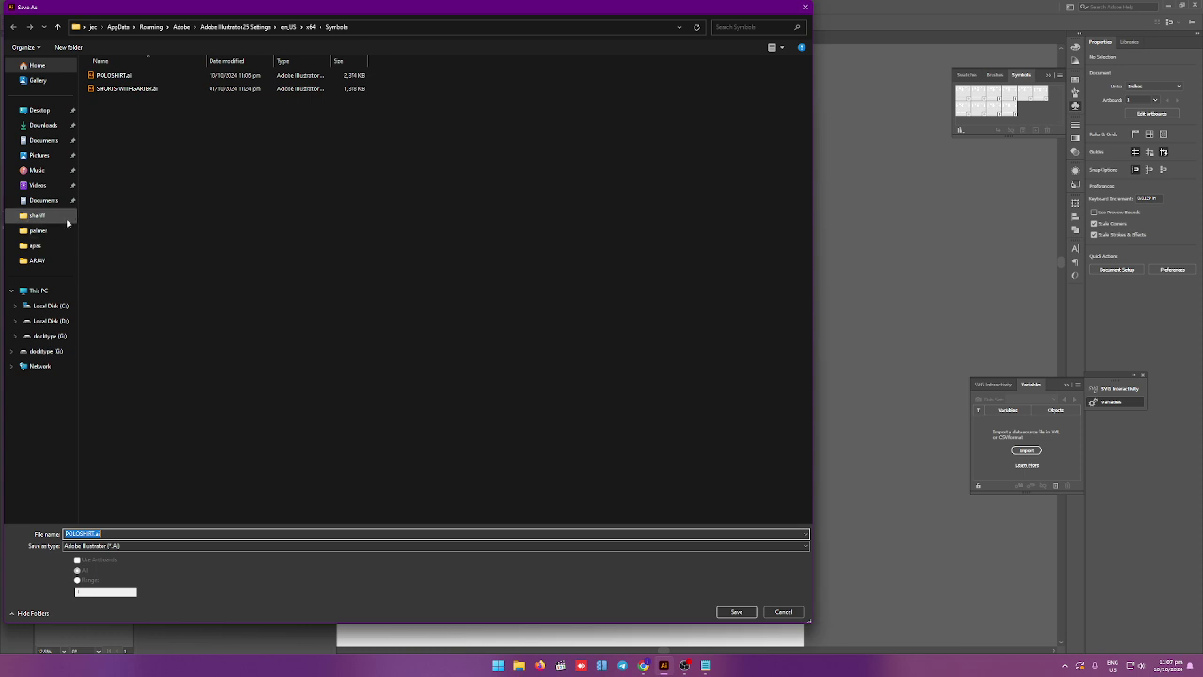
{"action": "left_click", "coordinate": [52, 324]}
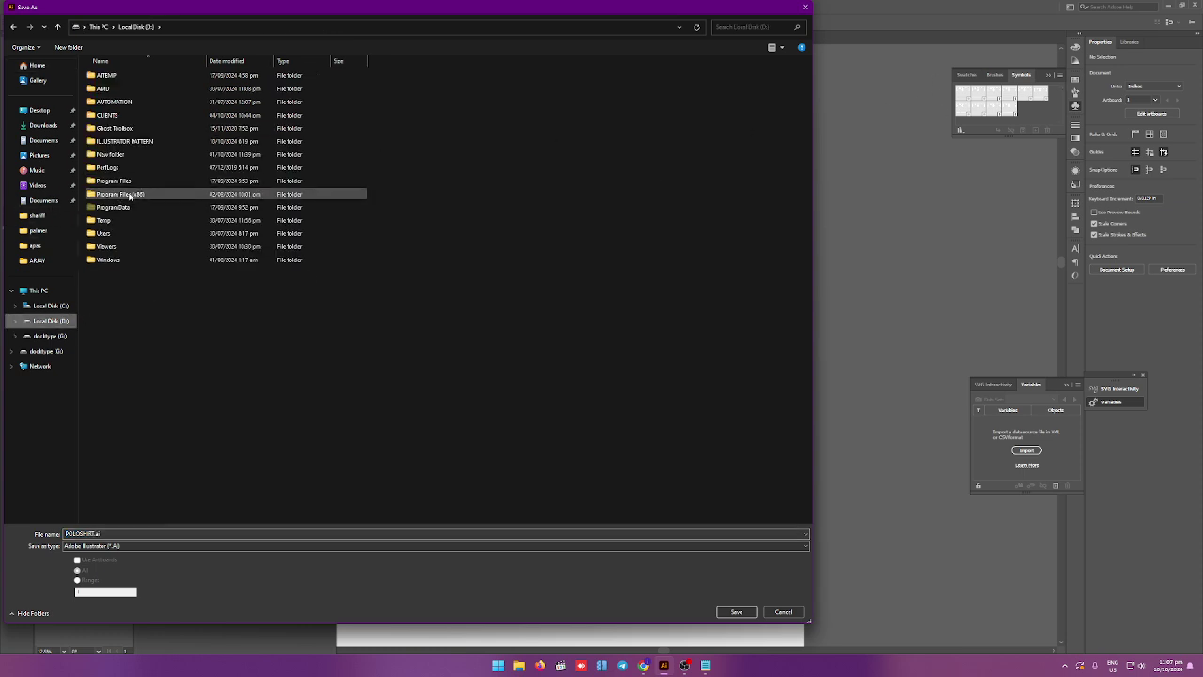
{"action": "double_click", "coordinate": [148, 142]}
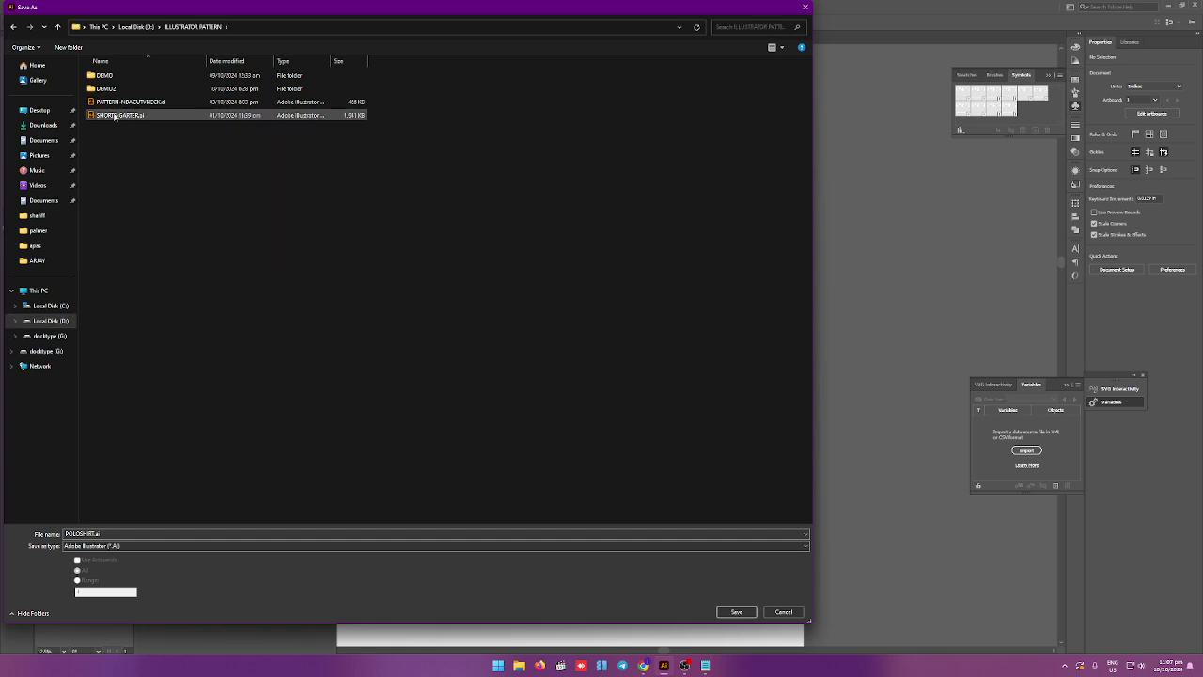
{"action": "left_click", "coordinate": [732, 612]}
{"action": "left_click", "coordinate": [641, 462]}
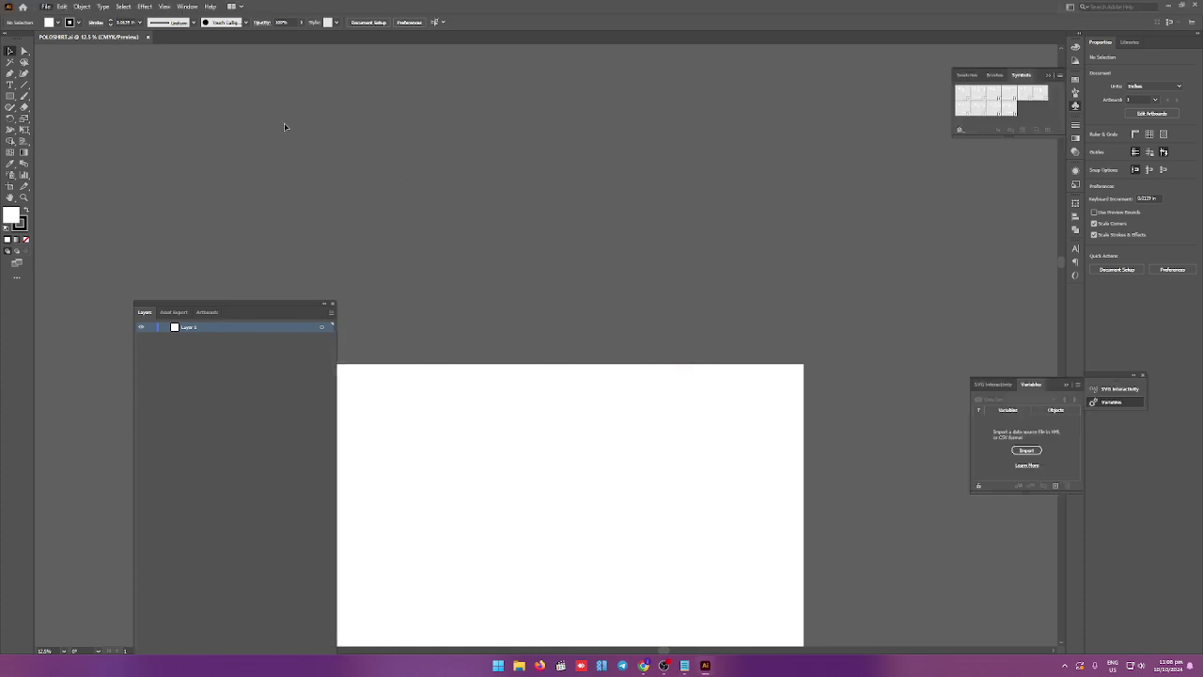
Open POLOSHIRT.ai from the ILLUSTRATOR PATTERN folder.
{"action": "left_click", "coordinate": [46, 7]}
{"action": "left_click", "coordinate": [64, 38]}
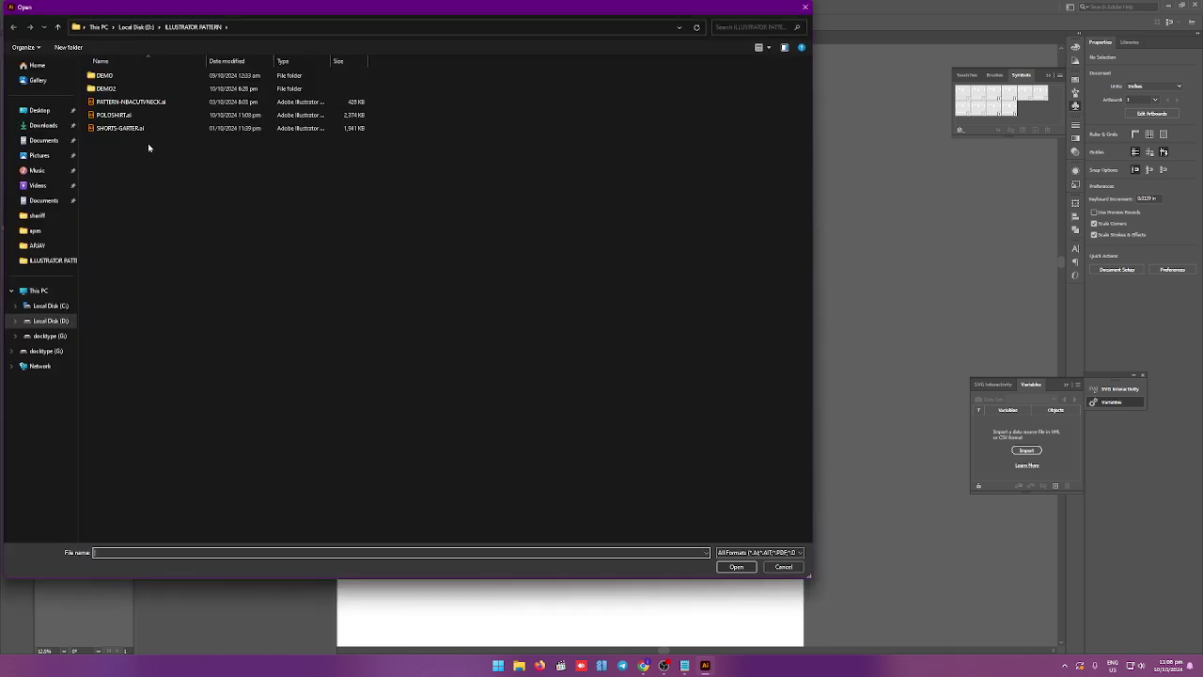
{"action": "mouse_move", "coordinate": [113, 114]}
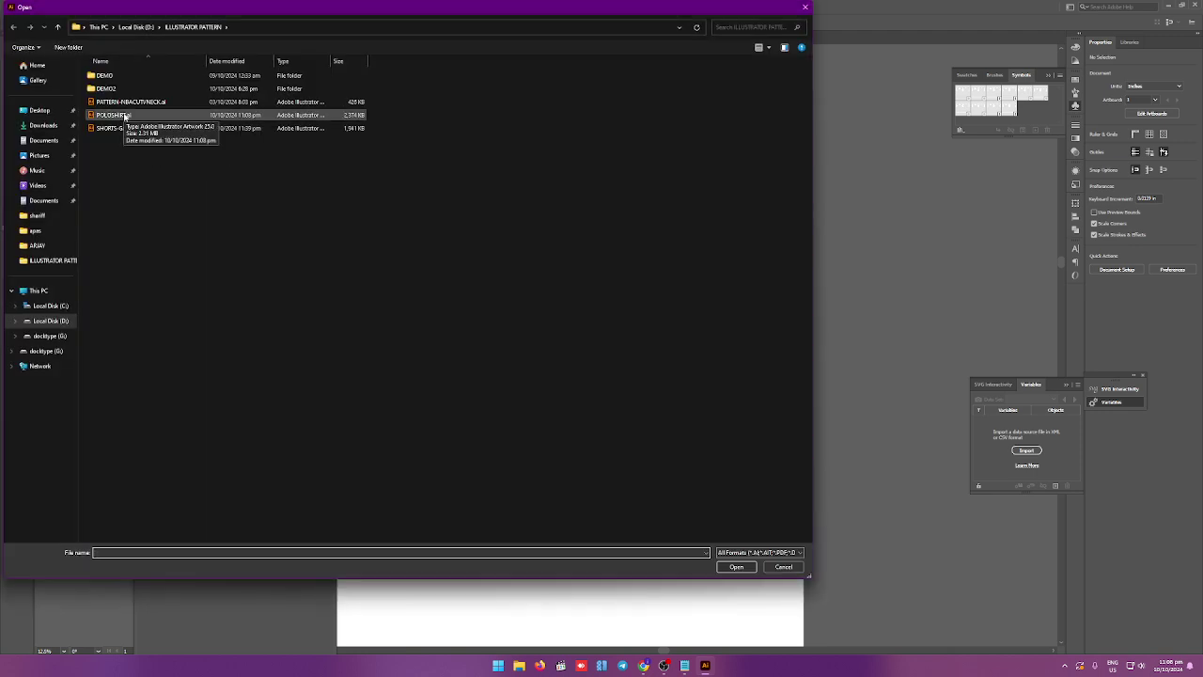
{"action": "double_click", "coordinate": [124, 116]}
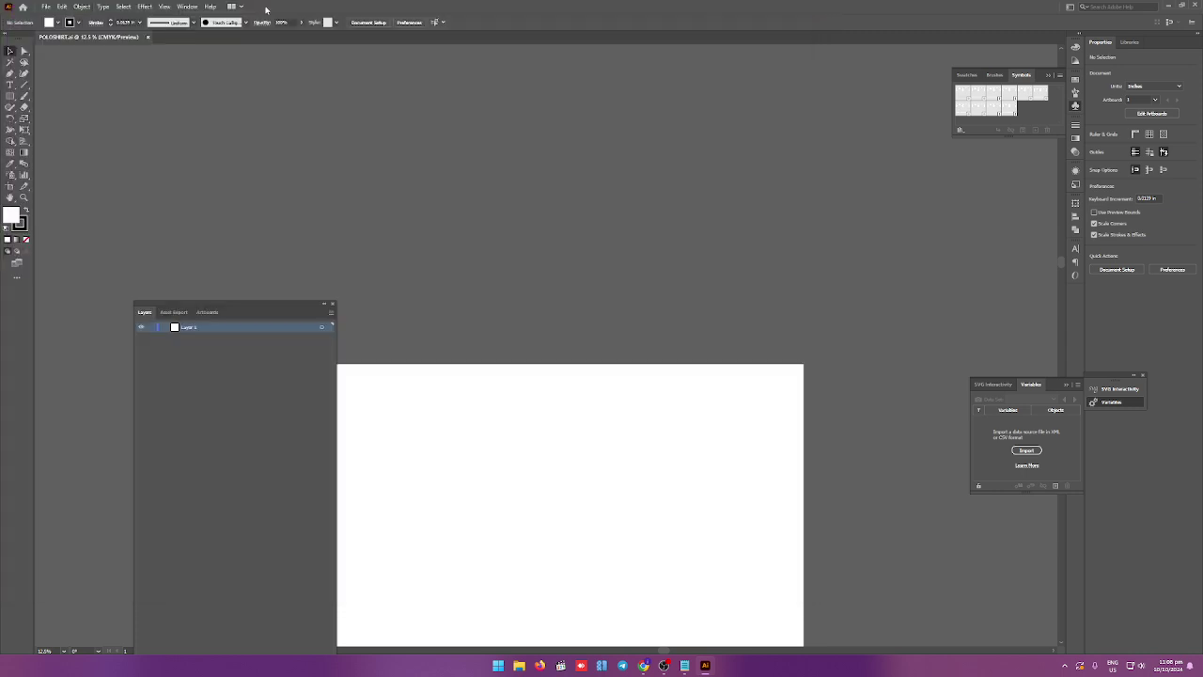
Create a new blank Letter-size RGB document and open the symbol library menu.
{"action": "left_click", "coordinate": [49, 7]}
{"action": "left_click", "coordinate": [54, 16]}
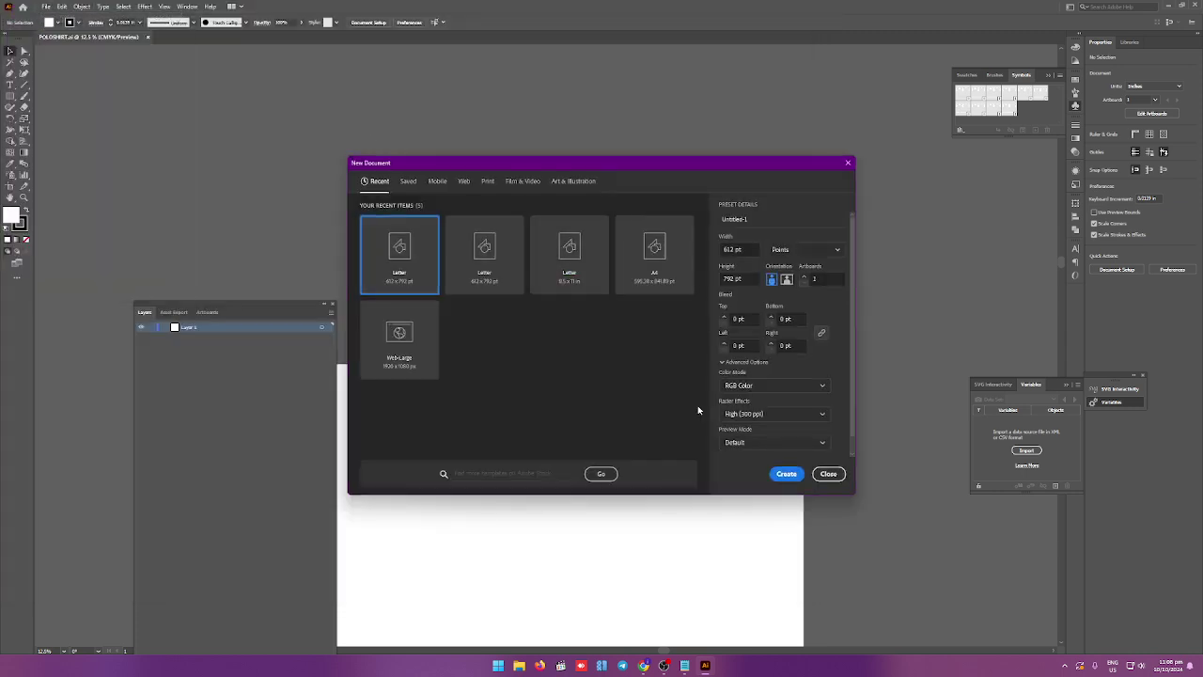
{"action": "left_click", "coordinate": [786, 473]}
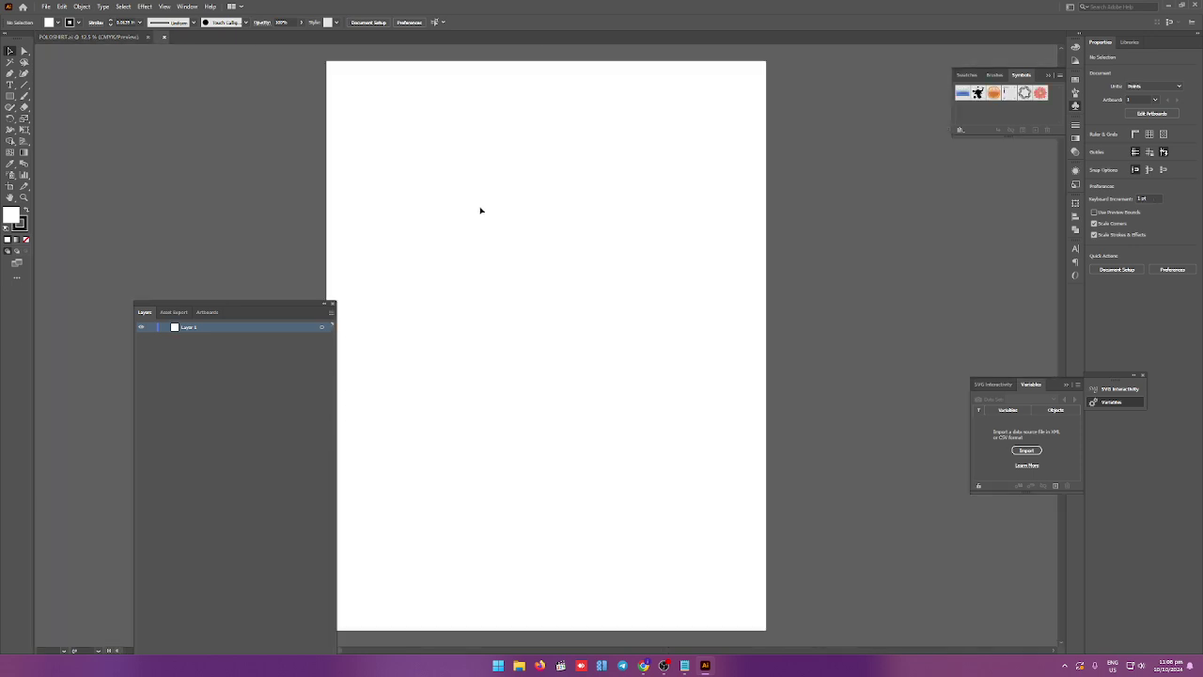
{"action": "left_click", "coordinate": [1059, 77]}
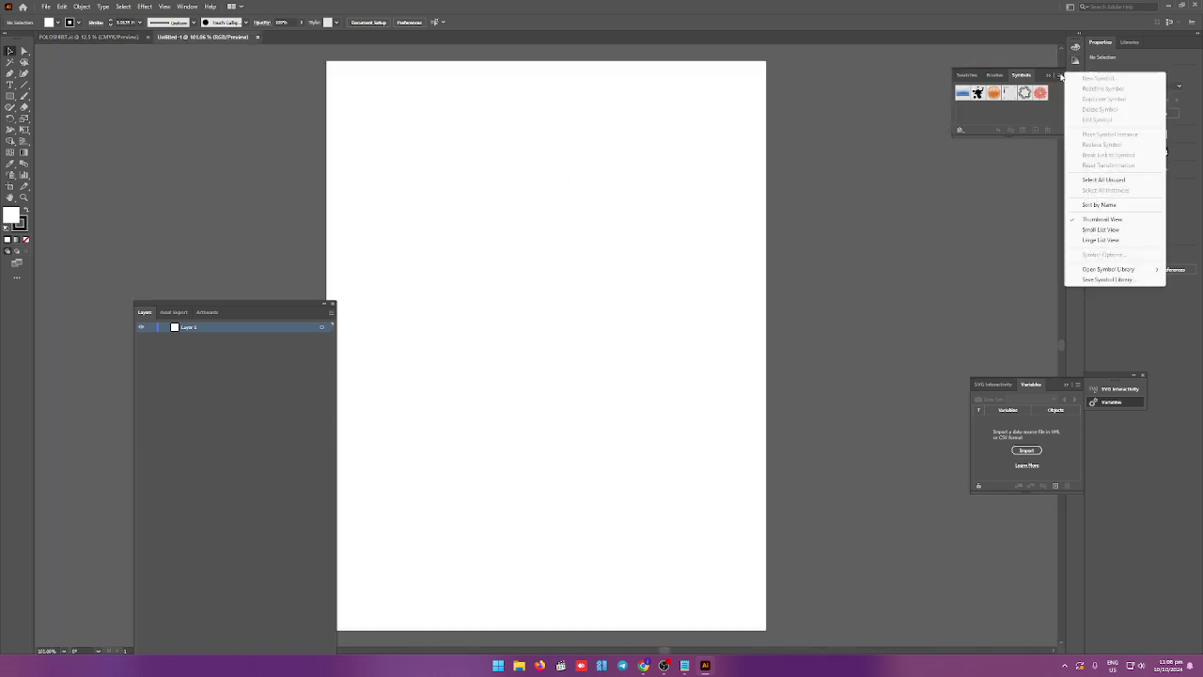
{"action": "mouse_move", "coordinate": [1109, 268]}
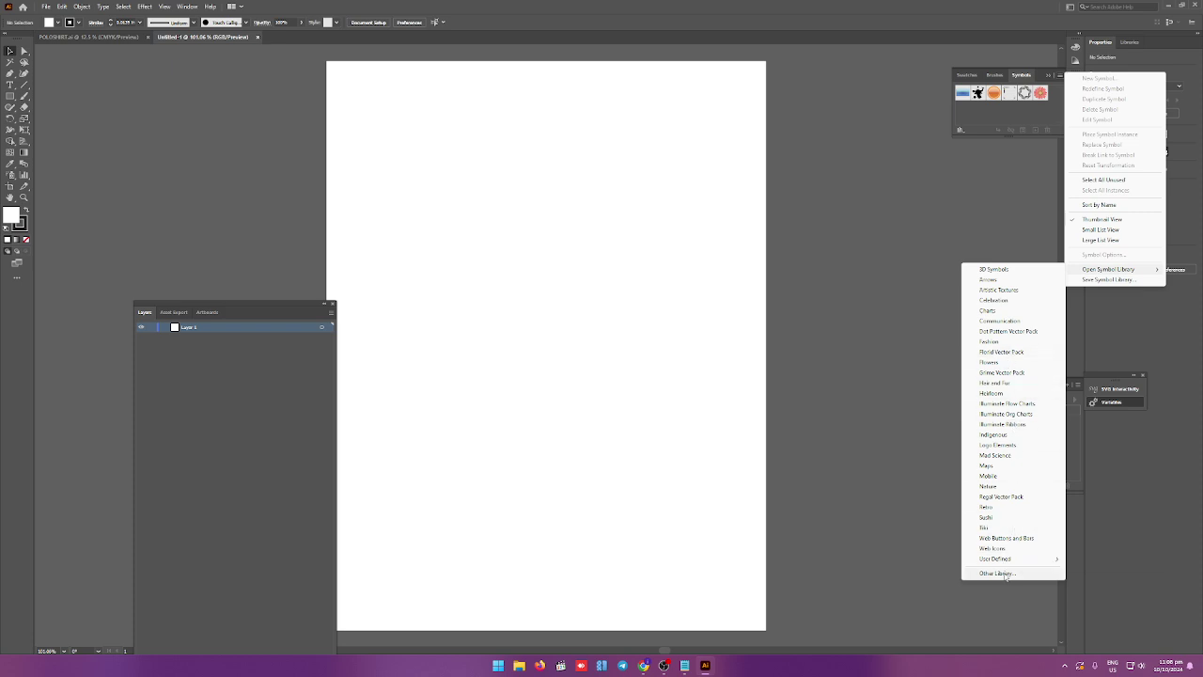
{"action": "mouse_move", "coordinate": [1005, 558]}
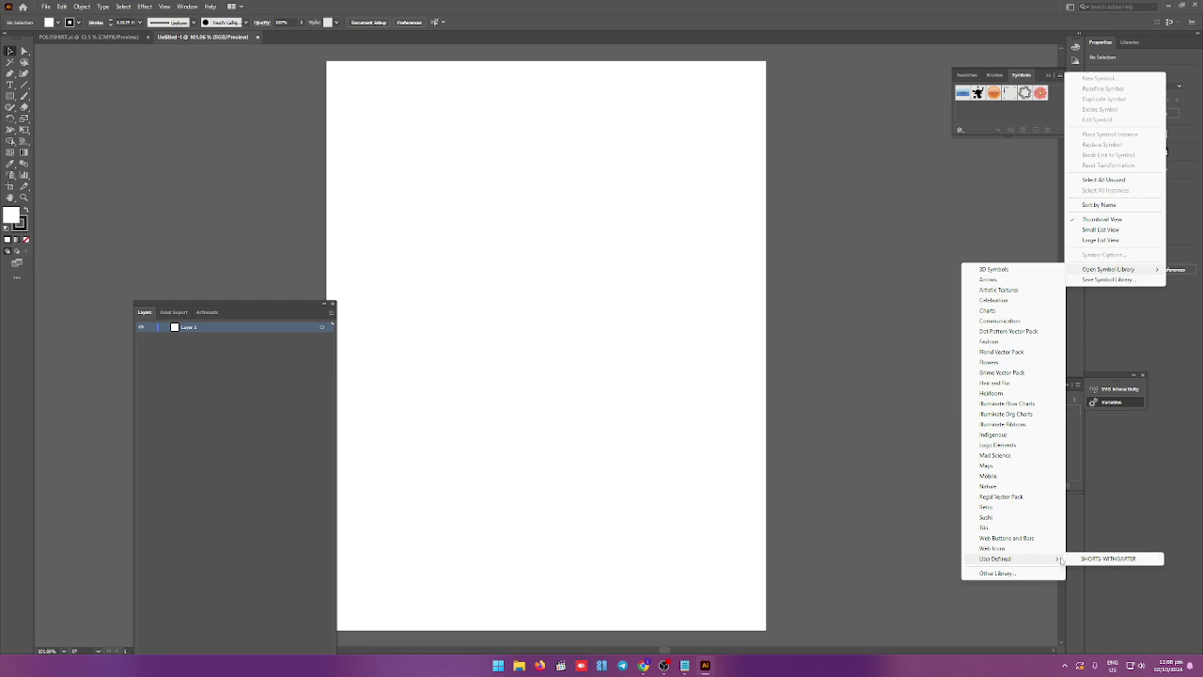
Browse to the en_US Symbols presets folder for another symbol library.
{"action": "left_click", "coordinate": [997, 572]}
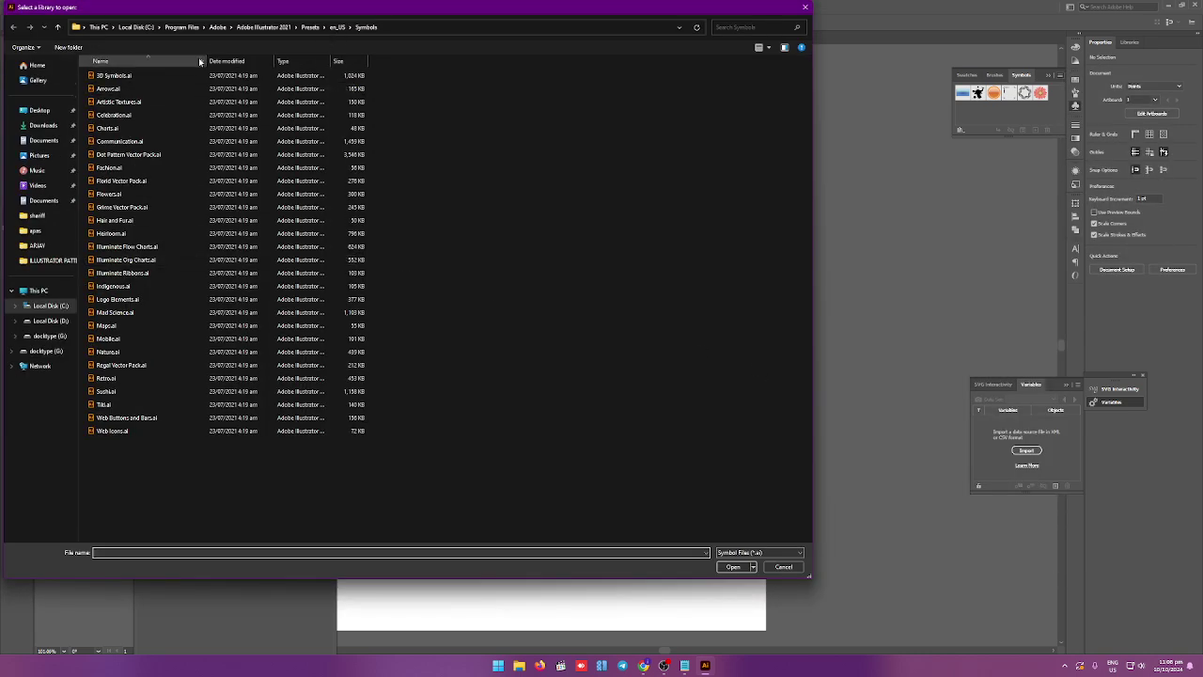
{"action": "left_click", "coordinate": [336, 26]}
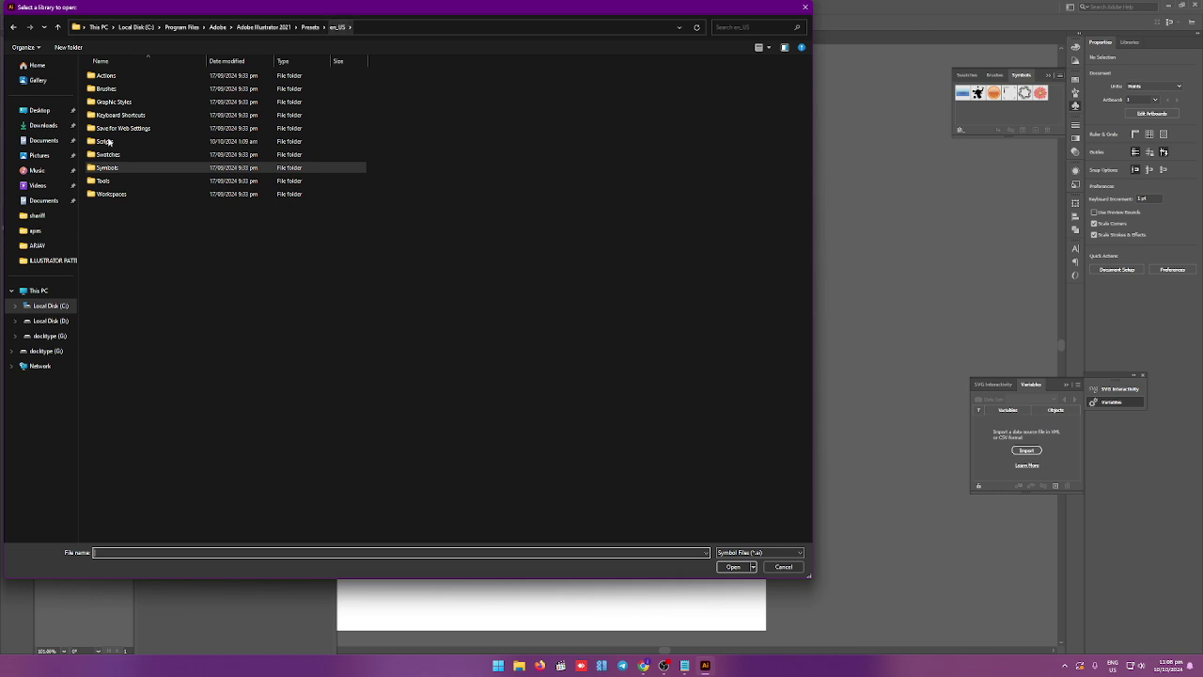
{"action": "left_click", "coordinate": [91, 168]}
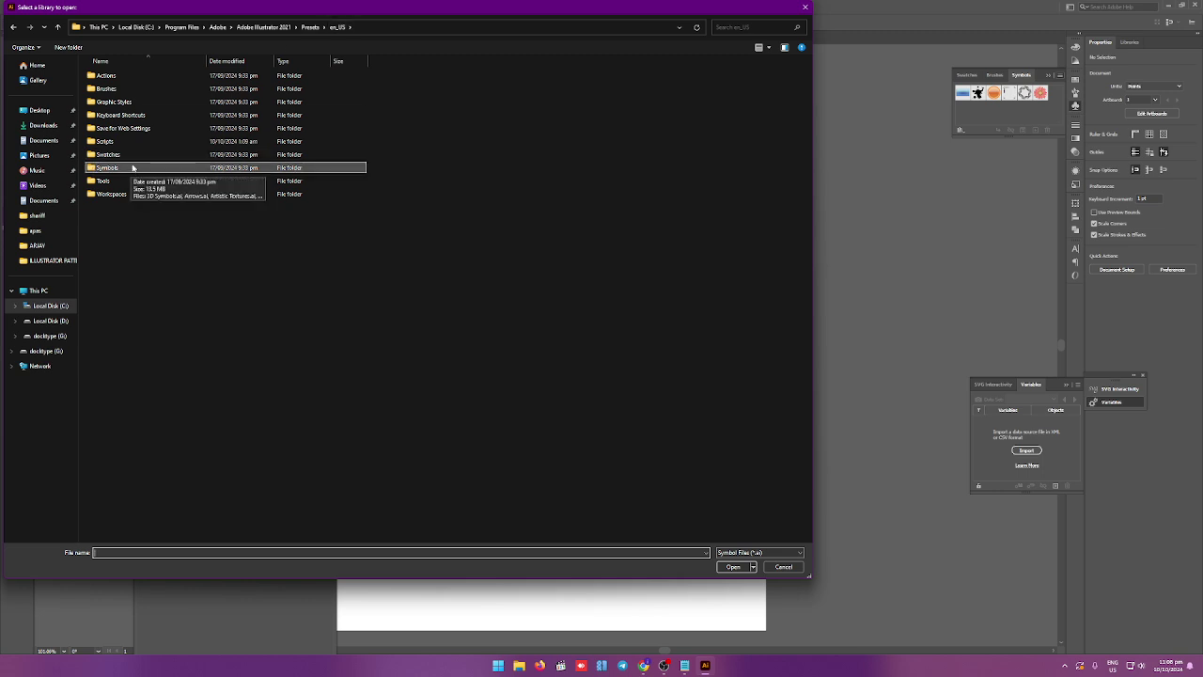
{"action": "double_click", "coordinate": [133, 167]}
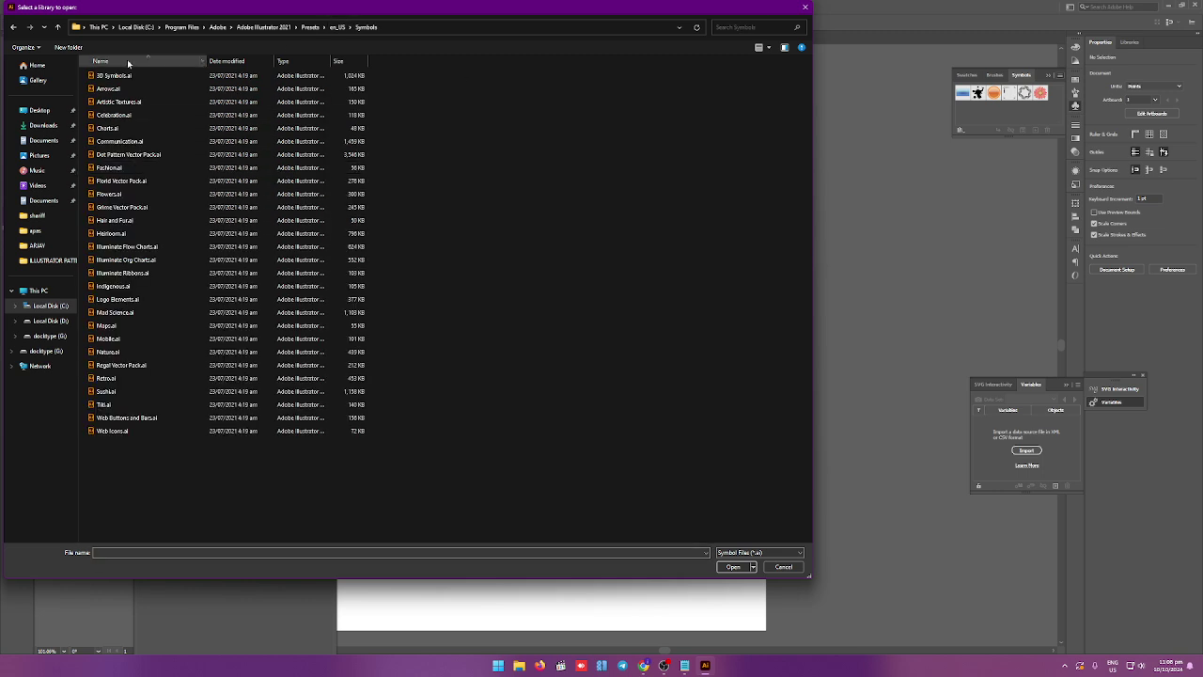
Close the library browser, hide the Layers panel and close Untitled-1.
{"action": "left_click", "coordinate": [805, 10]}
{"action": "left_click", "coordinate": [332, 304]}
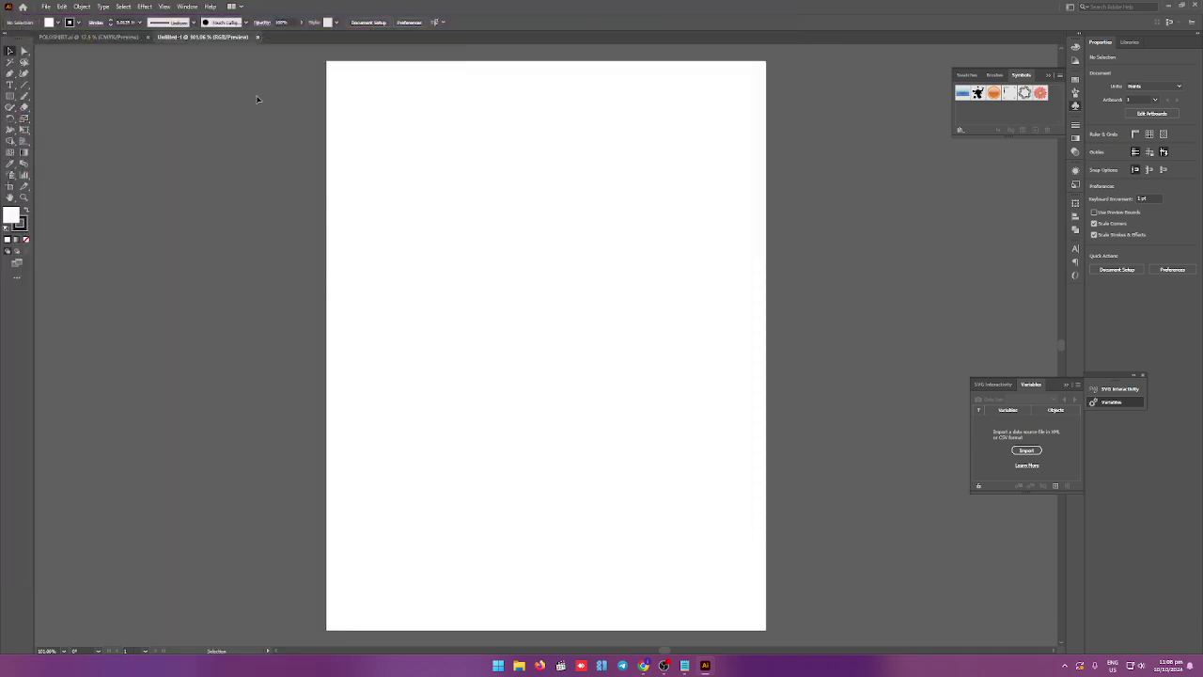
{"action": "left_click", "coordinate": [258, 37]}
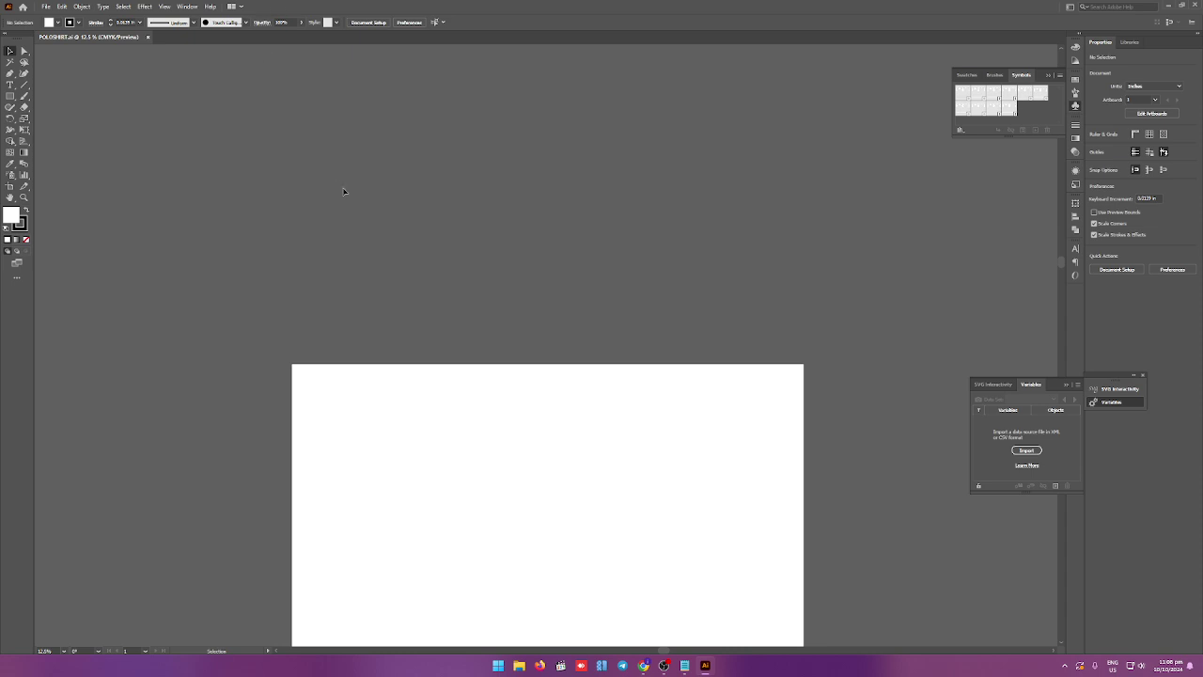
Drag the polo shirt symbol from the Symbols panel onto the canvas above the artboard.
{"action": "key", "text": "ctrl+minus"}
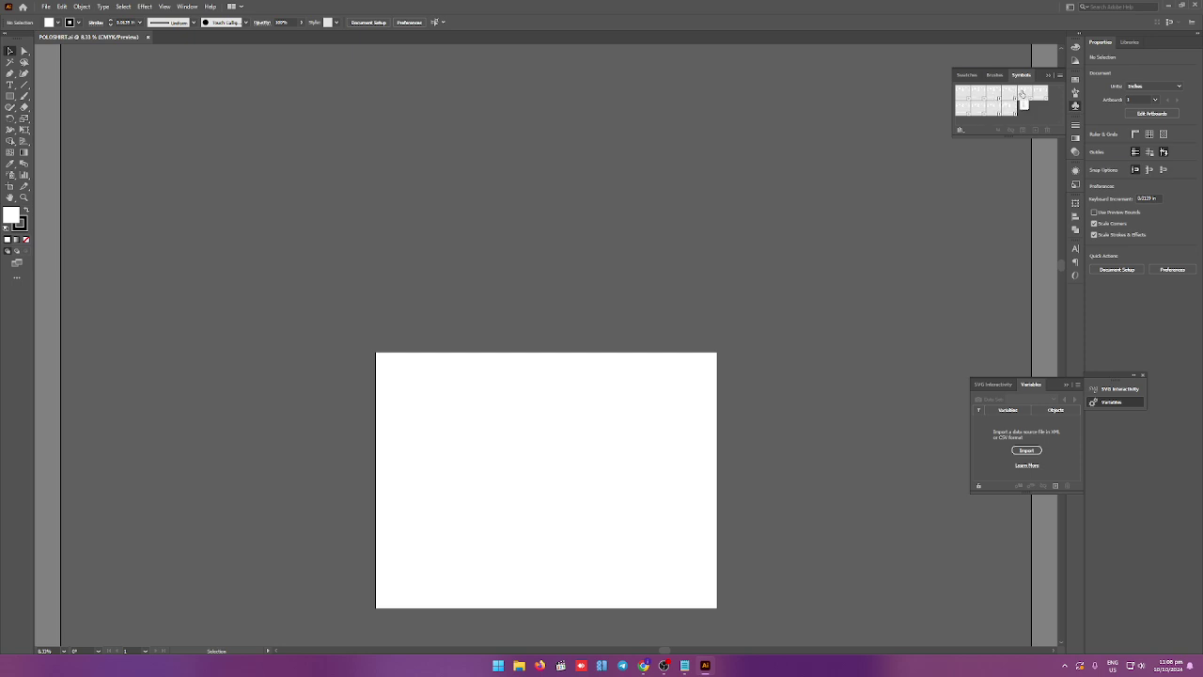
{"action": "left_click_drag", "start_coordinate": [1024, 94], "coordinate": [692, 160]}
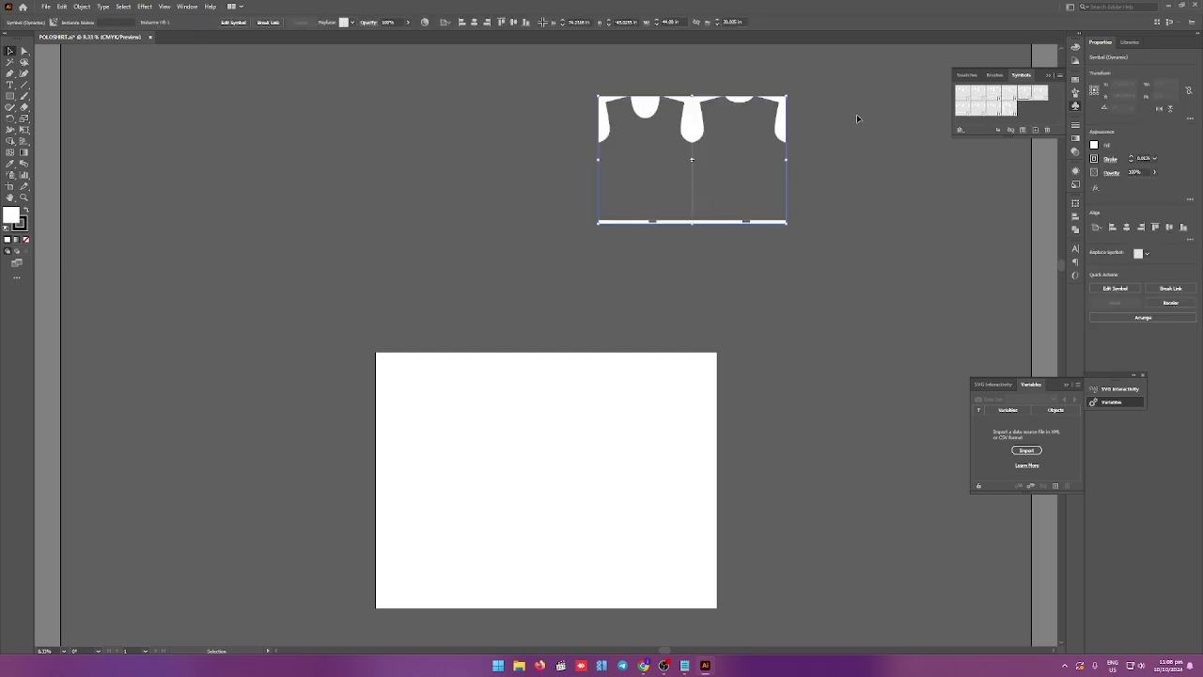
{"action": "left_click_drag", "start_coordinate": [786, 125], "coordinate": [592, 198]}
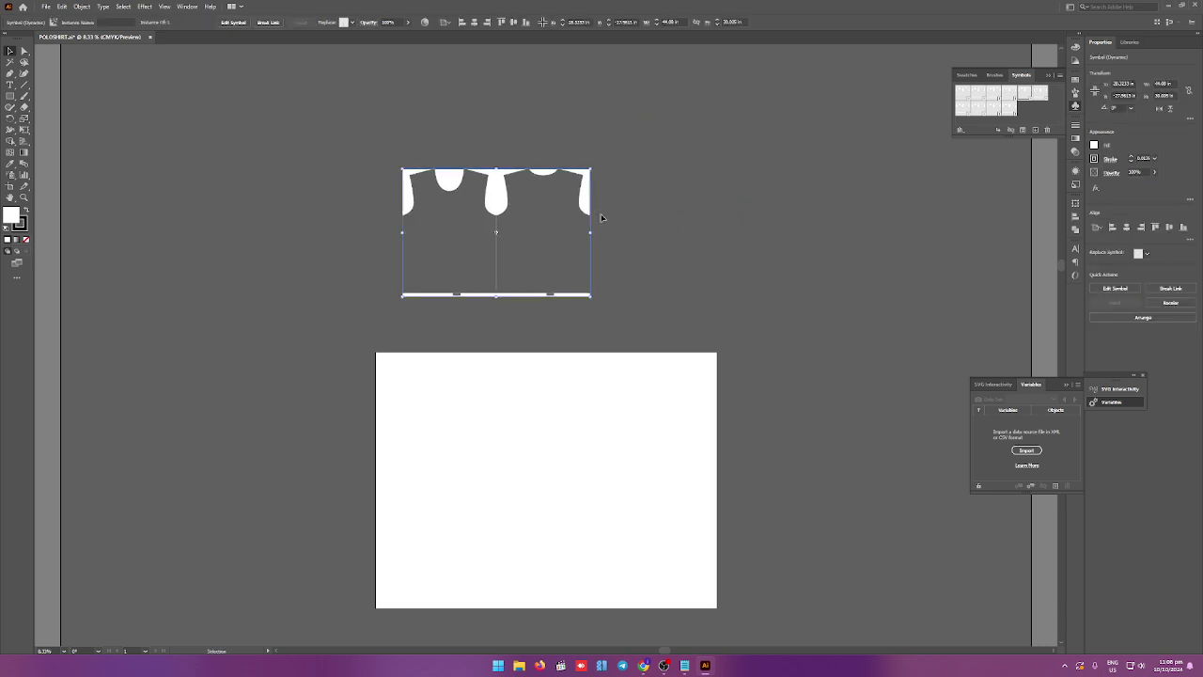
{"action": "left_click", "coordinate": [612, 206]}
{"action": "scroll", "coordinate": [499, 221], "scroll_direction": "up", "scroll_amount": 1}
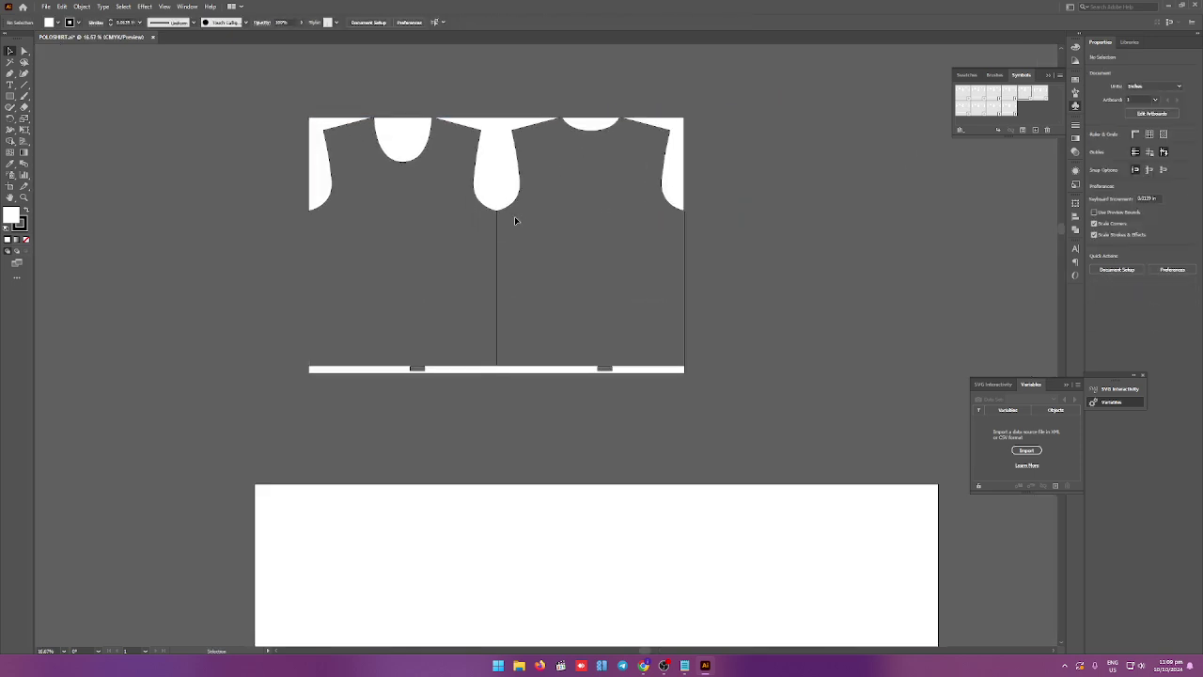
{"action": "scroll", "coordinate": [432, 212], "scroll_direction": "up", "scroll_amount": 1}
{"action": "scroll", "coordinate": [430, 223], "scroll_direction": "down", "scroll_amount": 1}
Draw a rectangle over the left shirt panel and copy it over the right panel.
{"action": "left_click", "coordinate": [11, 95]}
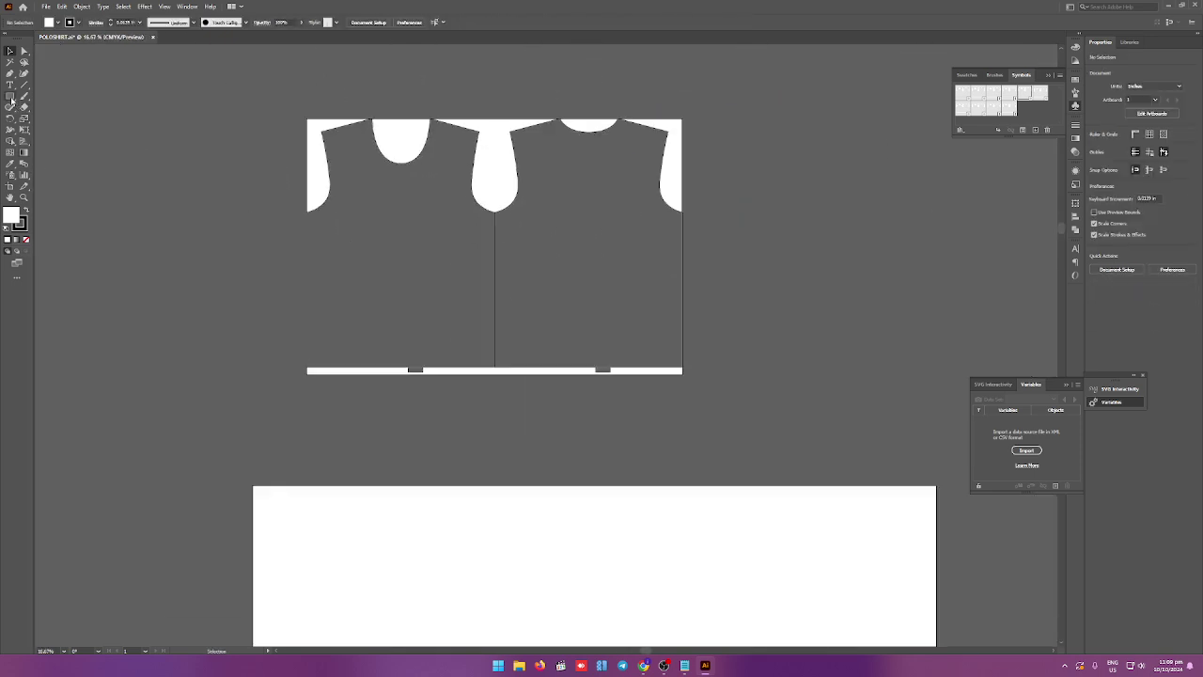
{"action": "left_click_drag", "start_coordinate": [306, 118], "coordinate": [478, 373]}
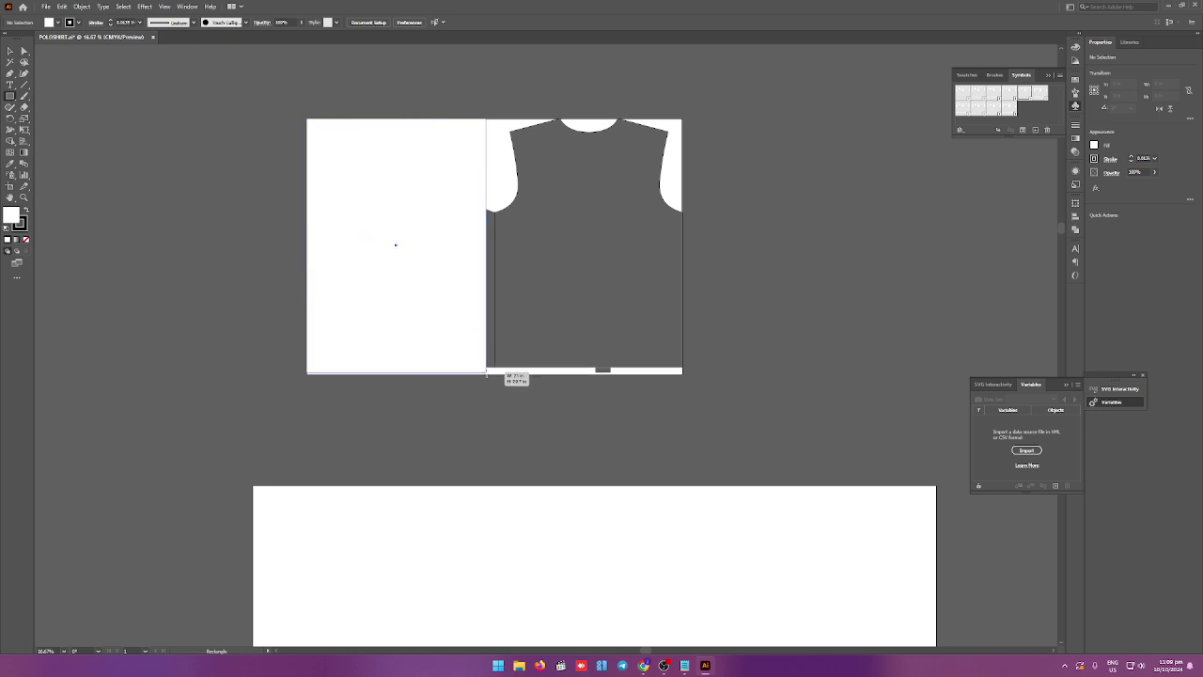
{"action": "left_click_drag", "start_coordinate": [478, 373], "coordinate": [495, 373]}
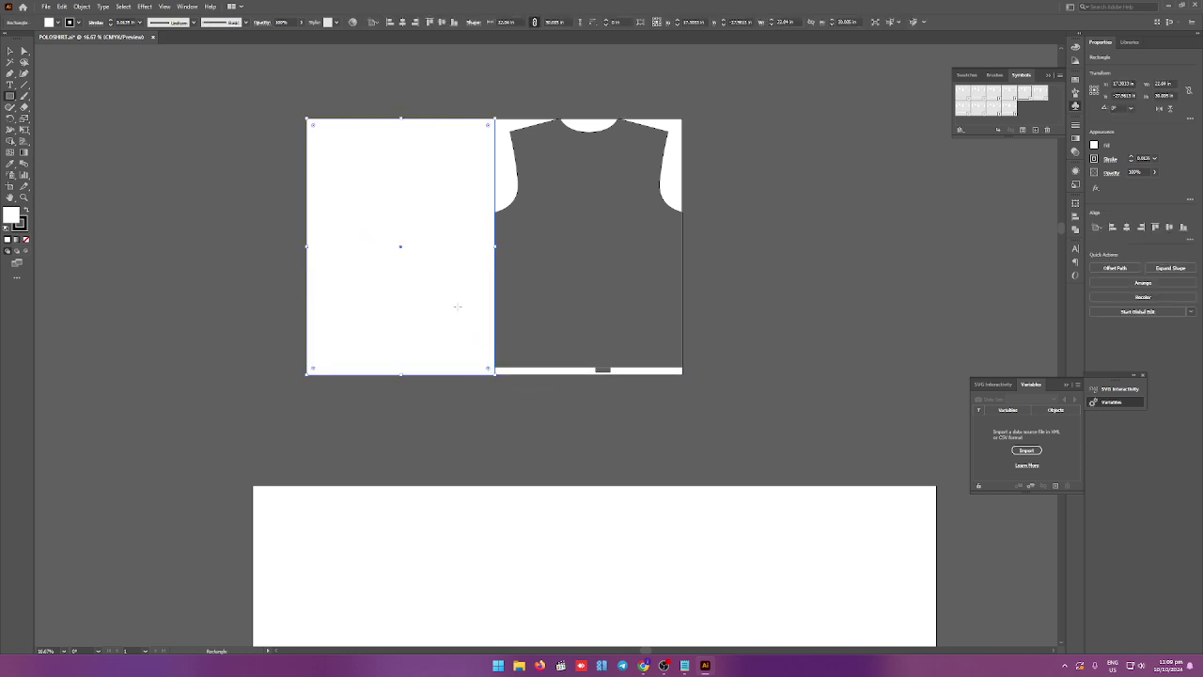
{"action": "key", "text": "v"}
{"action": "key", "text": "ctrl+shift+a"}
{"action": "left_click_drag", "start_coordinate": [468, 315], "coordinate": [646, 316]}
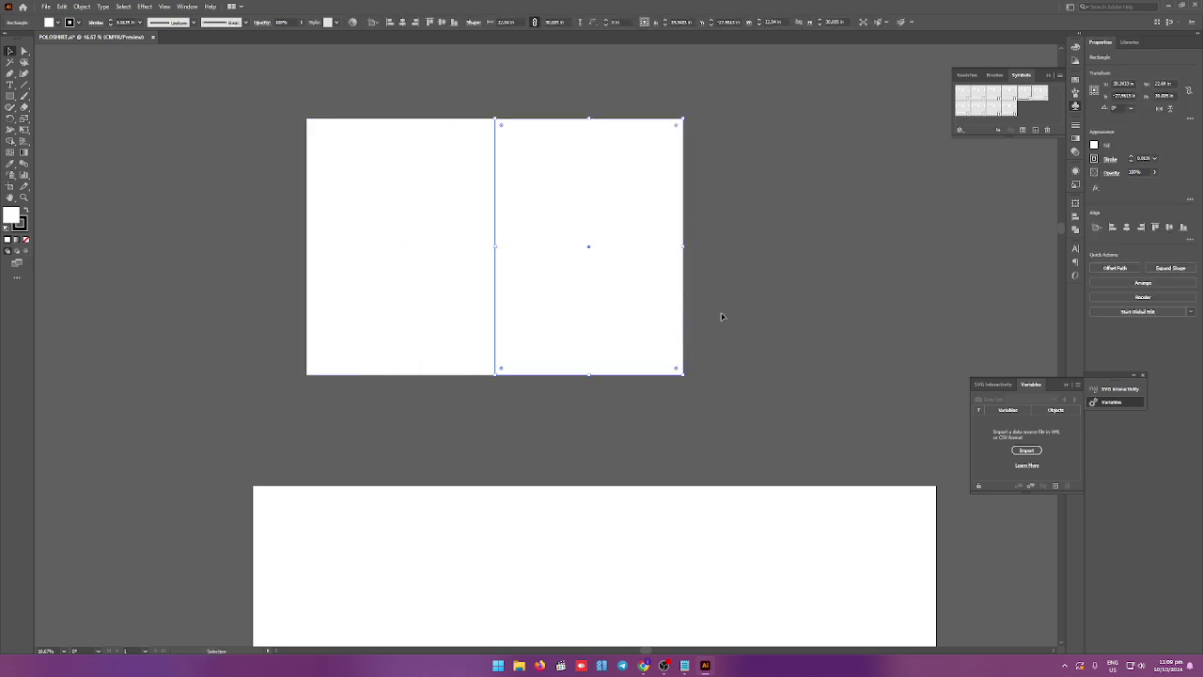
{"action": "key", "text": "F7"}
Select the left and right white template panels, move the Layers panel lower left, and deselect.
{"action": "left_click", "coordinate": [450, 270]}
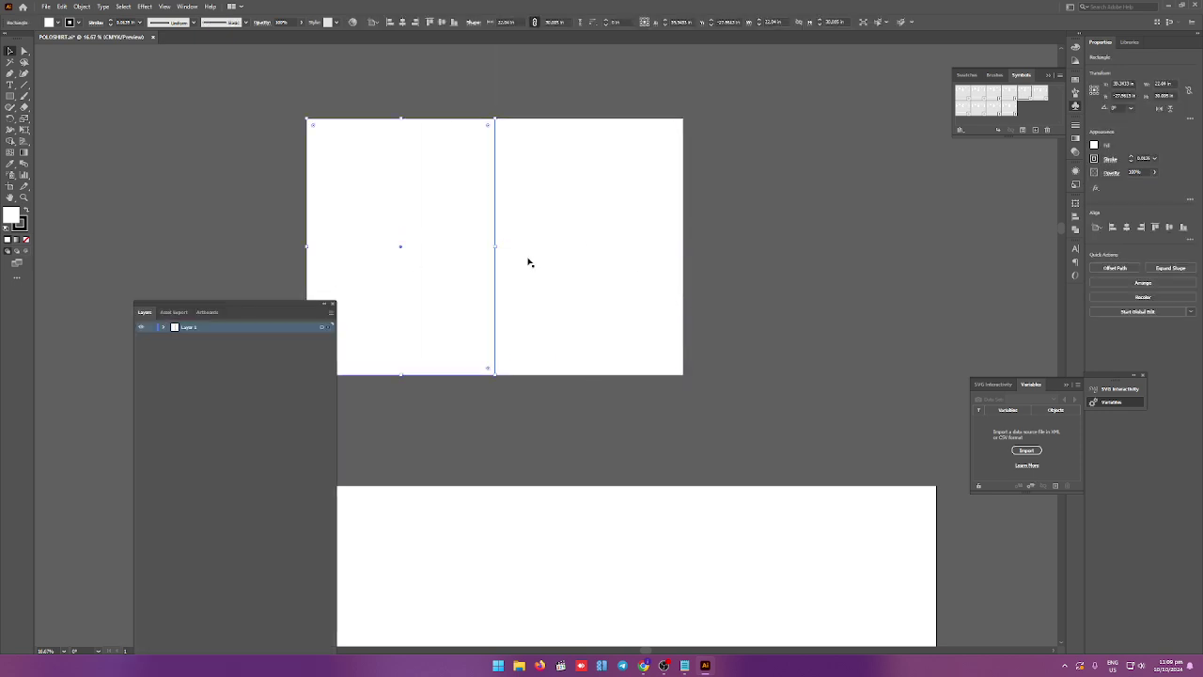
{"action": "left_click", "coordinate": [578, 262]}
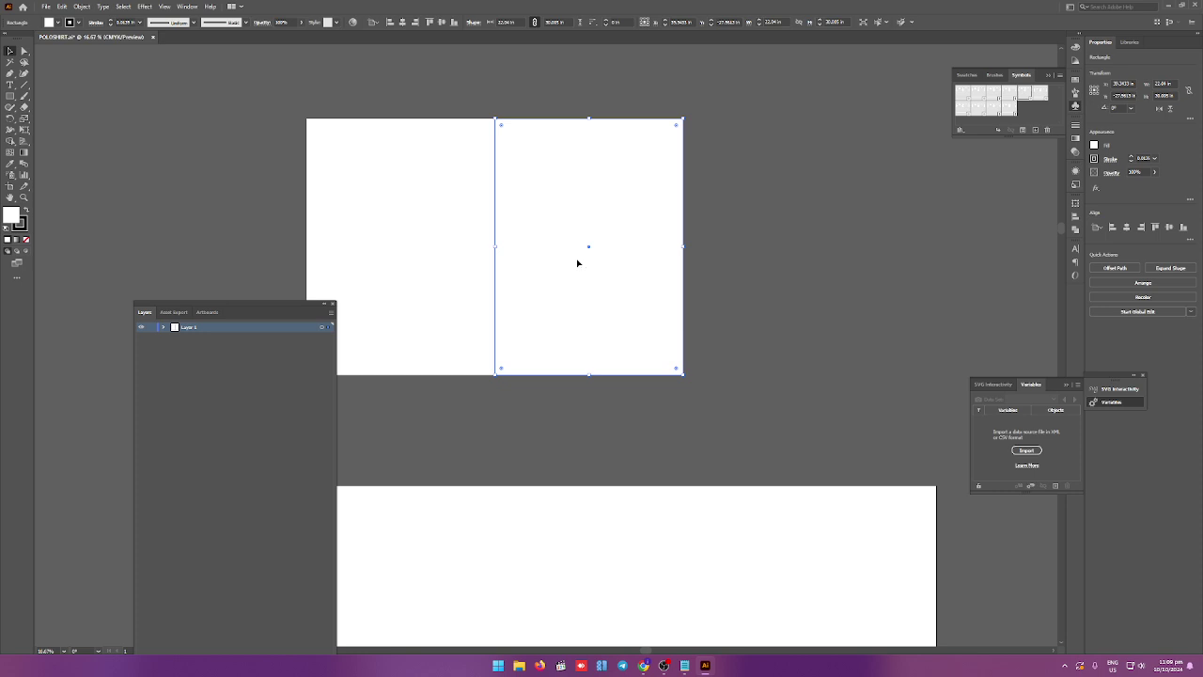
{"action": "key", "text": "a"}
{"action": "left_click", "coordinate": [414, 248]}
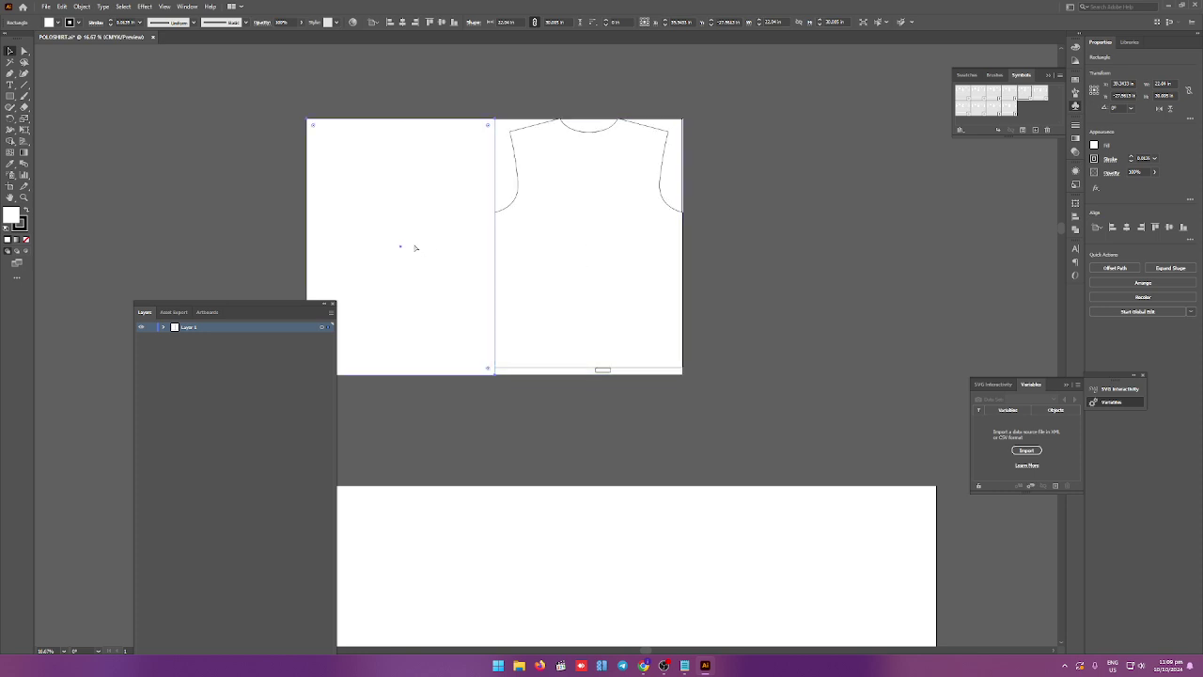
{"action": "key", "text": "v"}
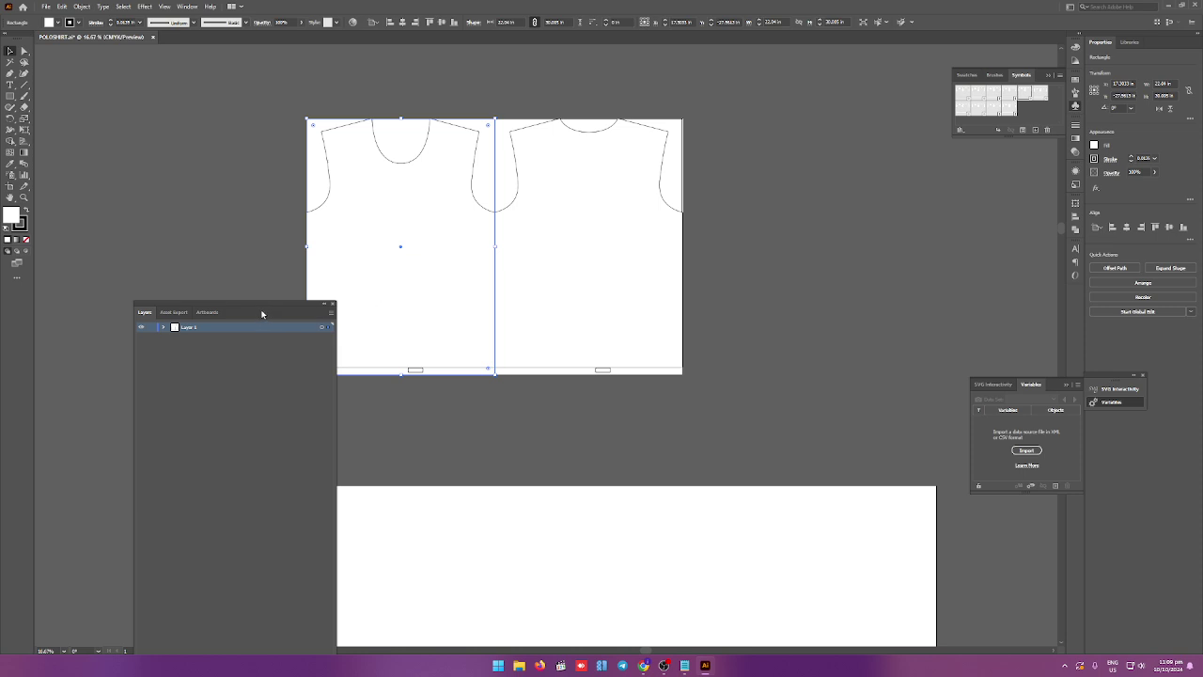
{"action": "left_click_drag", "start_coordinate": [268, 310], "coordinate": [150, 334]}
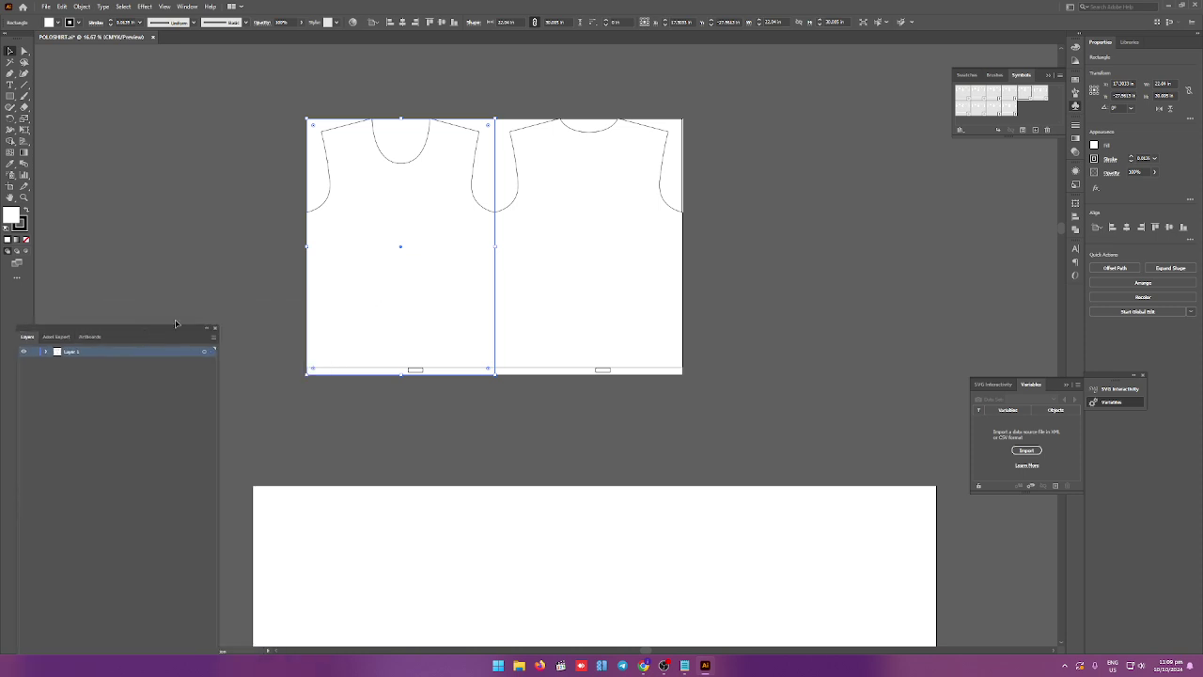
{"action": "left_click", "coordinate": [242, 101]}
{"action": "left_click", "coordinate": [390, 223]}
{"action": "left_click", "coordinate": [188, 112]}
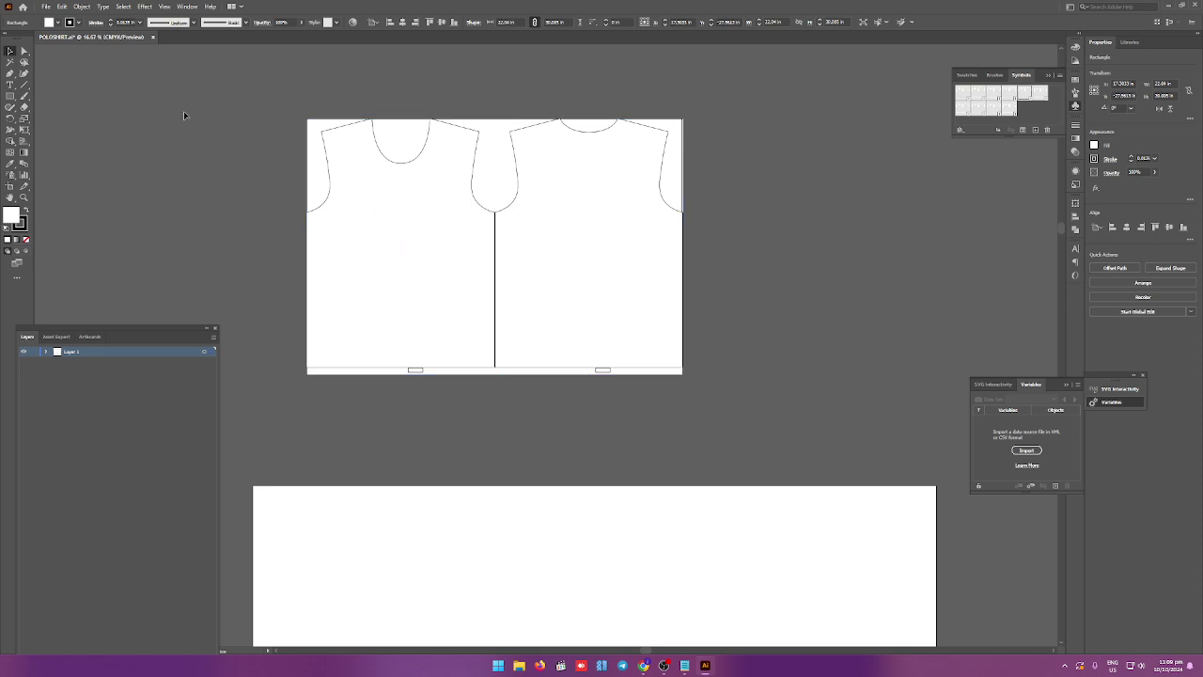
{"action": "left_click", "coordinate": [45, 7]}
Open Untitled-1.ai from the DEMO folder.
{"action": "left_click", "coordinate": [66, 34]}
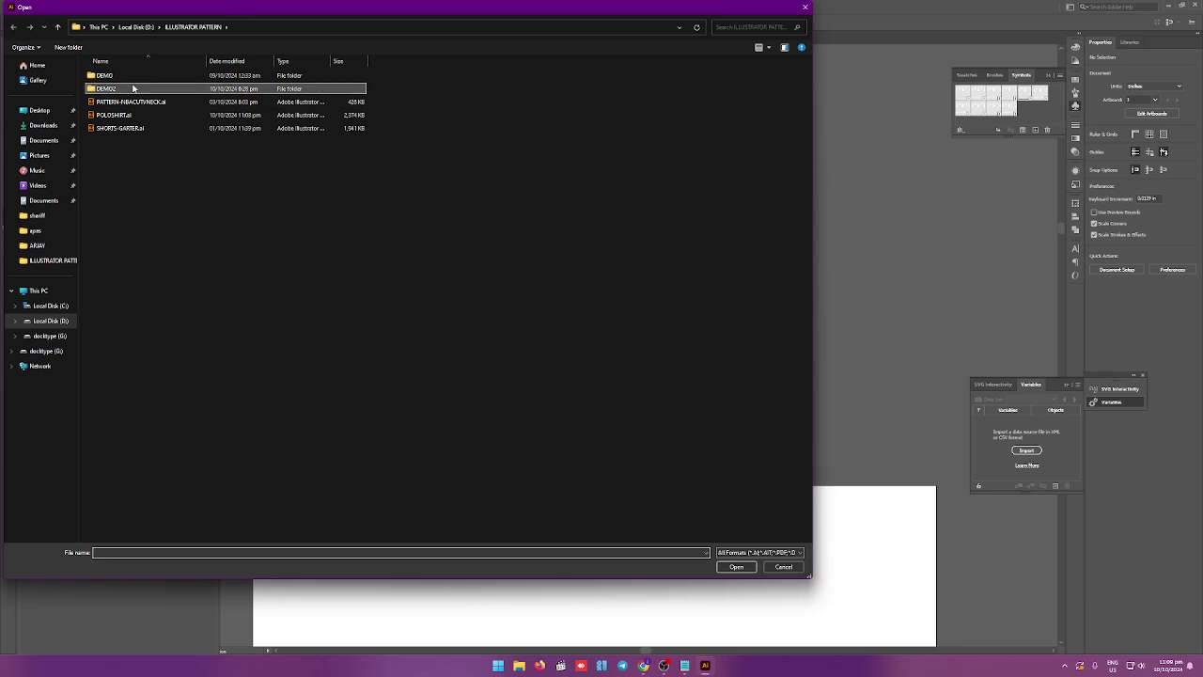
{"action": "double_click", "coordinate": [137, 90]}
{"action": "double_click", "coordinate": [127, 82]}
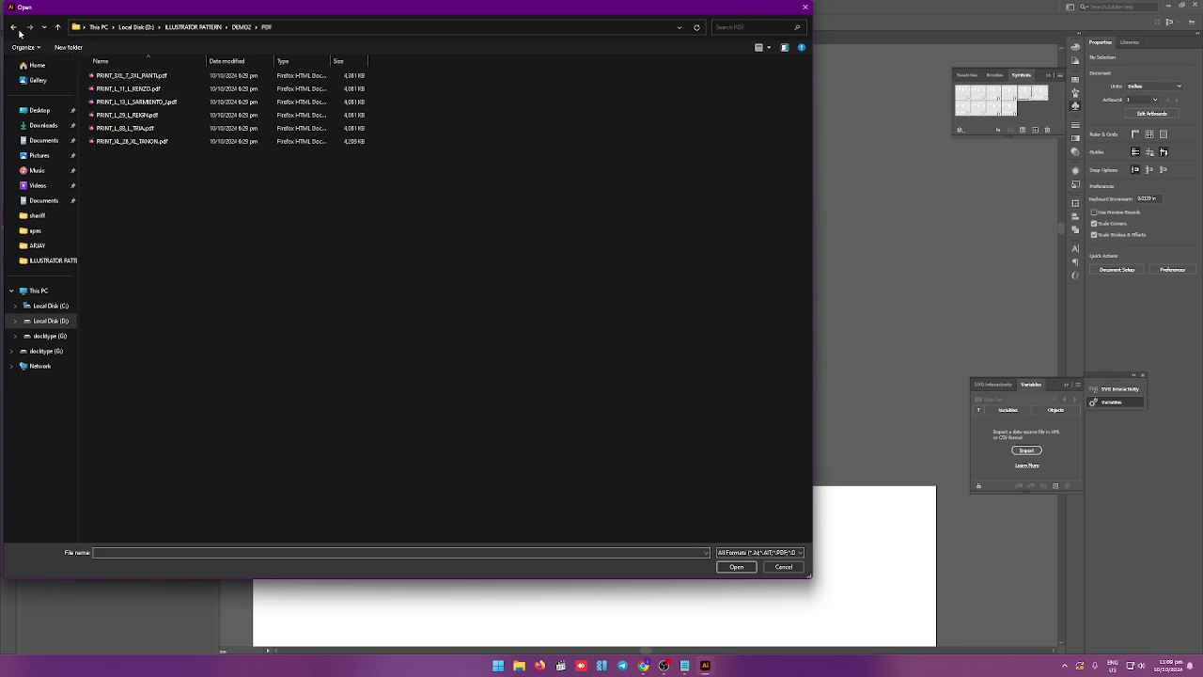
{"action": "left_click", "coordinate": [14, 27]}
{"action": "left_click", "coordinate": [14, 27]}
{"action": "double_click", "coordinate": [112, 76]}
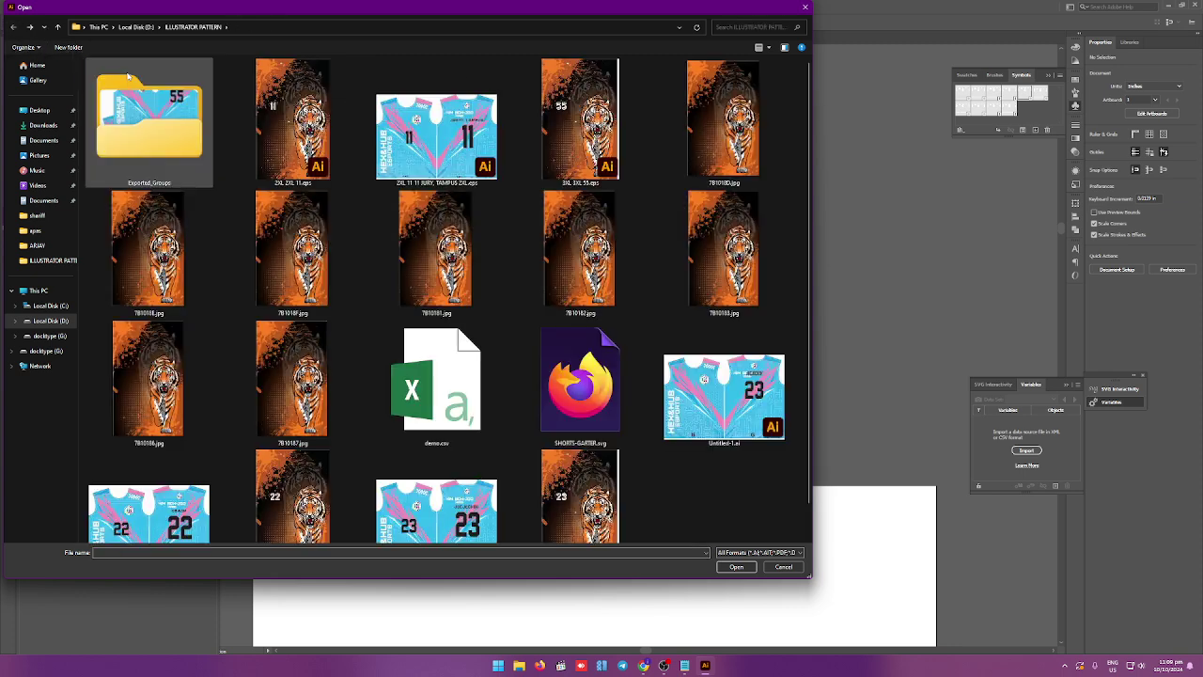
{"action": "scroll", "coordinate": [382, 272], "scroll_direction": "down", "scroll_amount": 1}
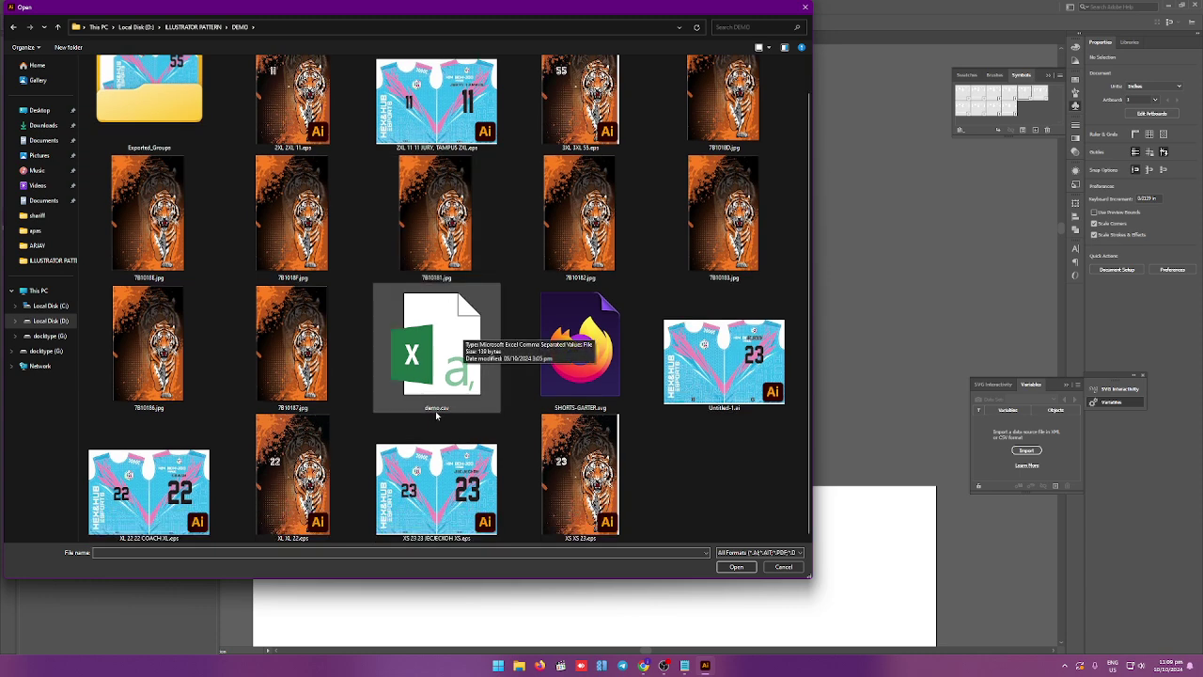
{"action": "left_click", "coordinate": [724, 381]}
{"action": "left_click", "coordinate": [721, 570]}
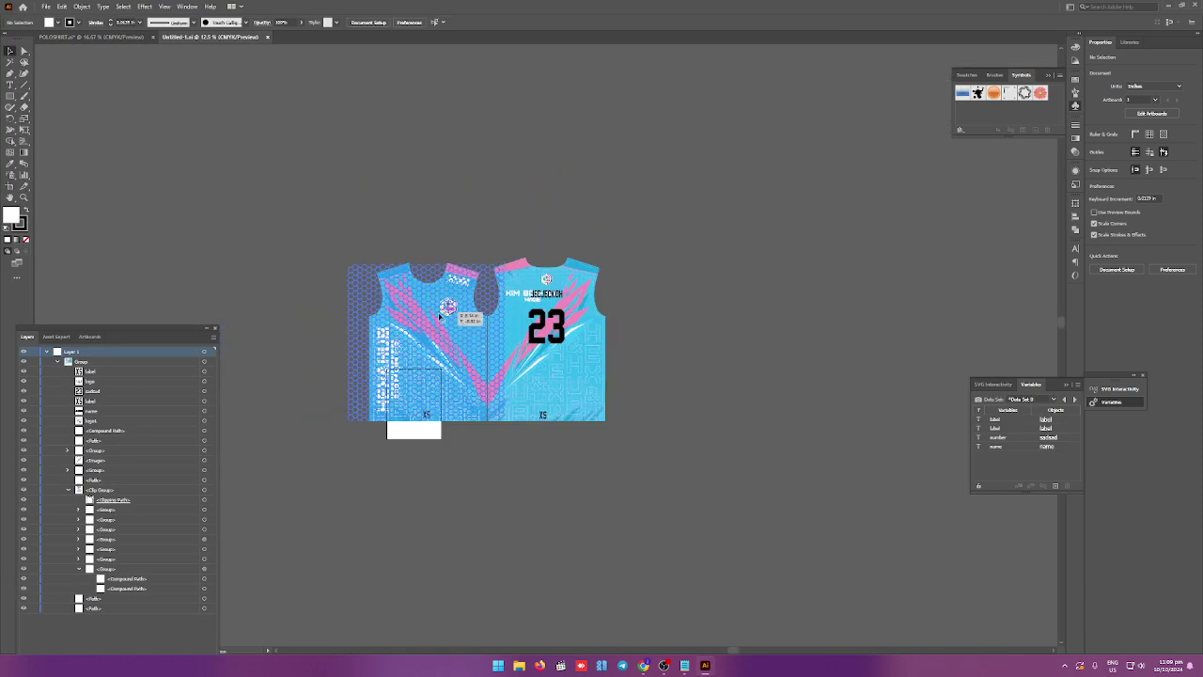
Copy the jersey artwork group into POLOSHIRT and place it left of the template.
{"action": "left_click", "coordinate": [439, 317]}
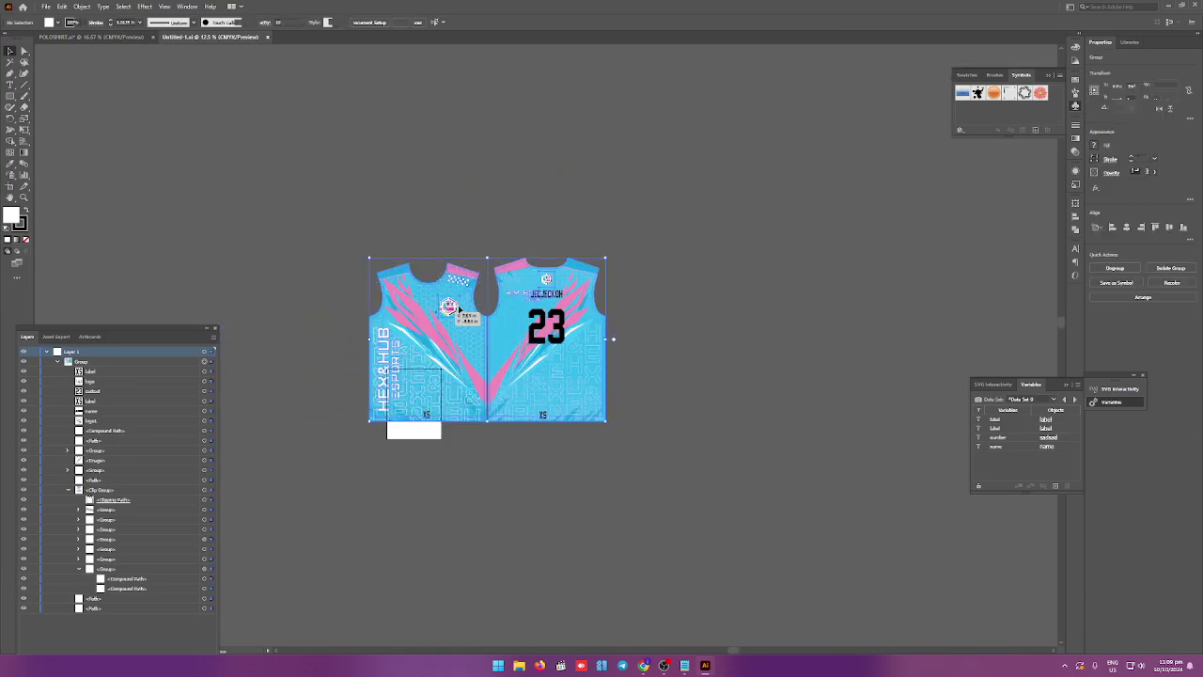
{"action": "key", "text": "ctrl+c"}
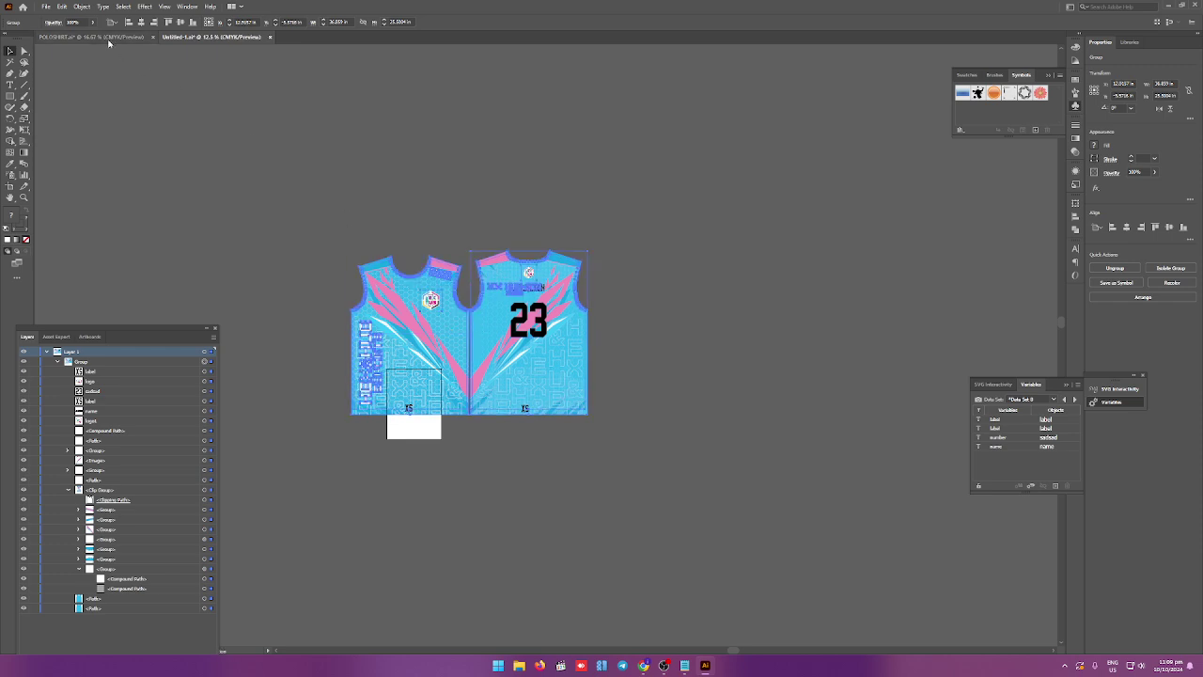
{"action": "left_click", "coordinate": [90, 37]}
{"action": "key", "text": "ctrl+v"}
{"action": "key", "text": "ctrl+minus"}
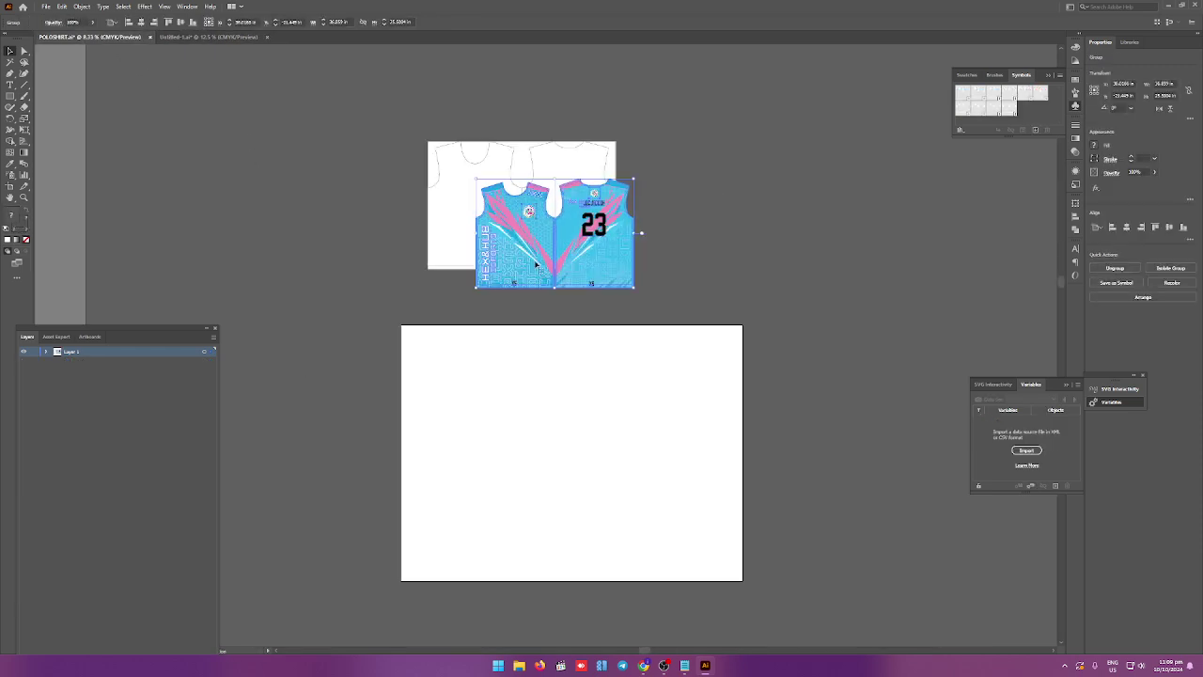
{"action": "mouse_move", "coordinate": [536, 258]}
{"action": "left_mouse_down"}
{"action": "mouse_move", "coordinate": [278, 218]}
{"action": "mouse_move", "coordinate": [329, 215]}
{"action": "left_mouse_up"}
{"action": "key", "text": "ctrl+plus"}
{"action": "key", "text": "ctrl+plus"}
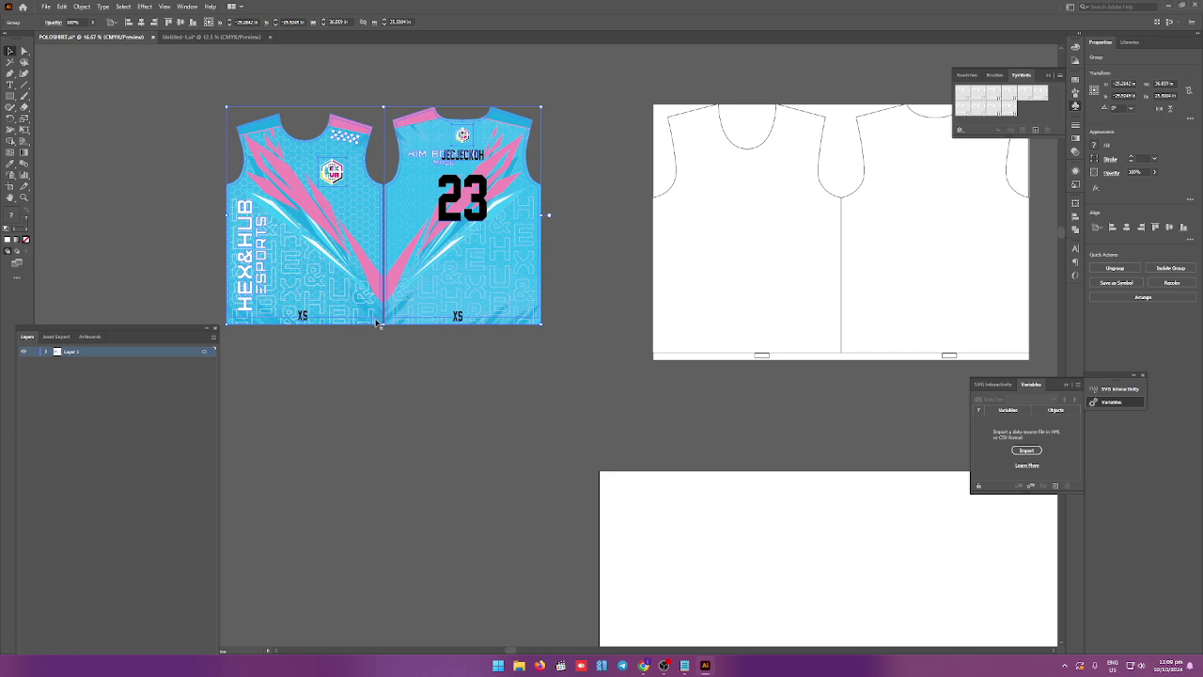
Delete the right jersey's blue background path from the expanded group in Layers.
{"action": "right_click", "coordinate": [330, 288]}
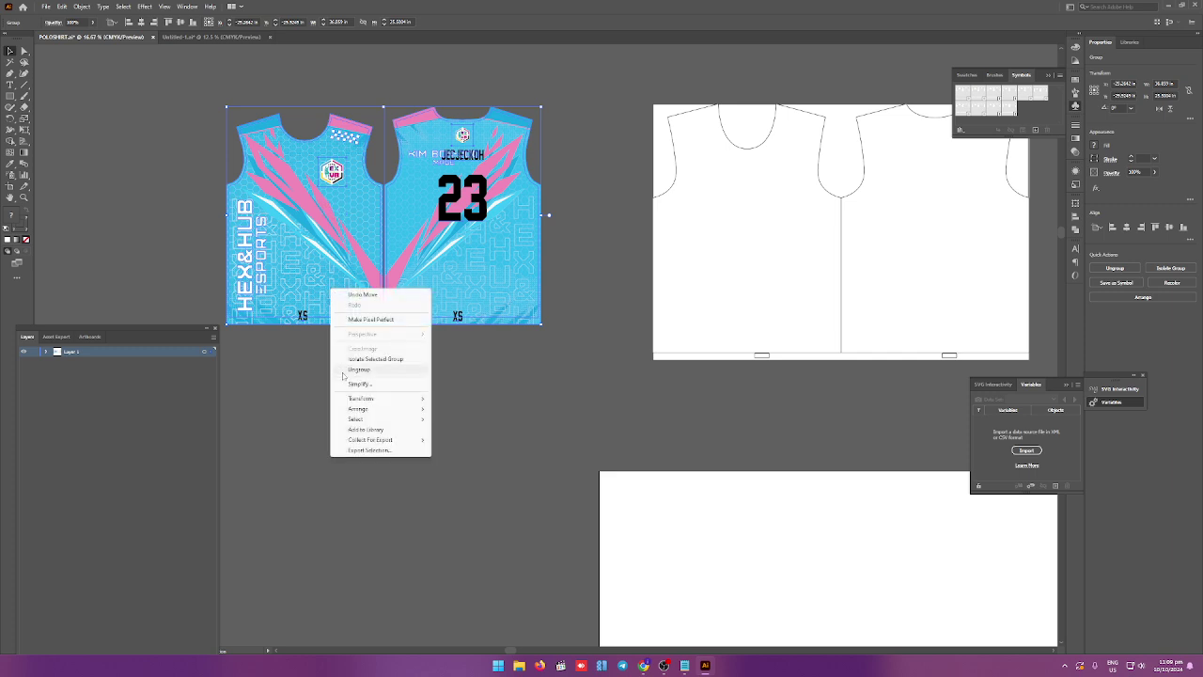
{"action": "left_click", "coordinate": [304, 429]}
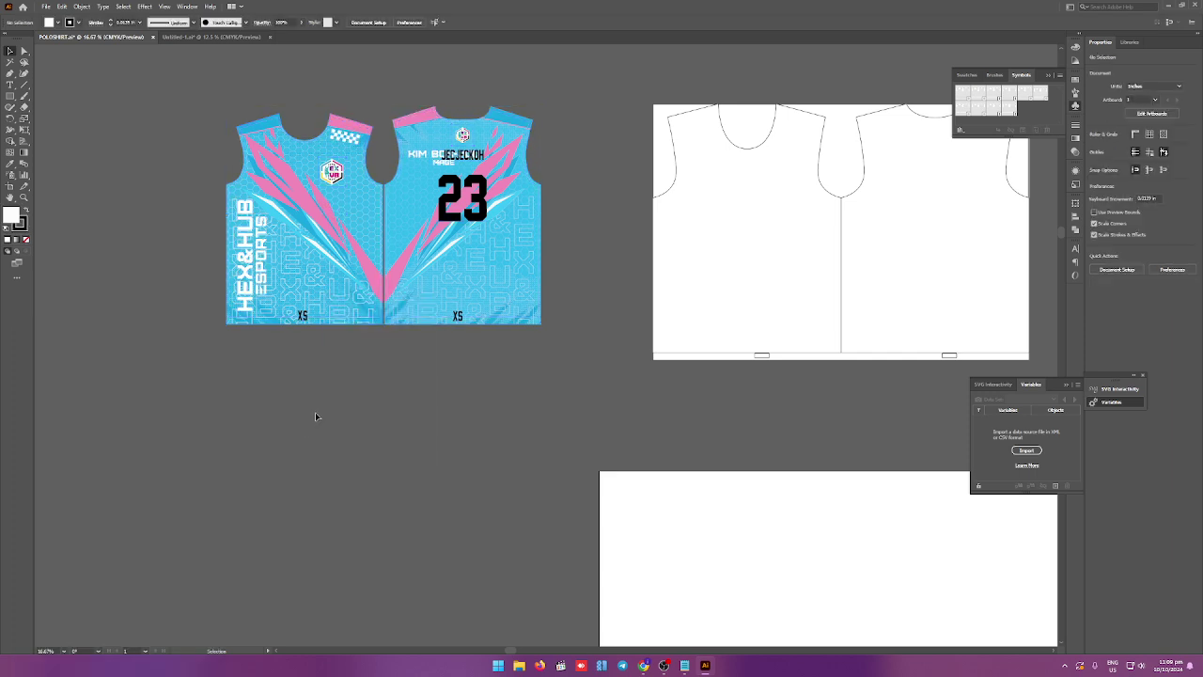
{"action": "key", "text": "F7"}
{"action": "left_click", "coordinate": [339, 287]}
{"action": "left_click", "coordinate": [46, 351]}
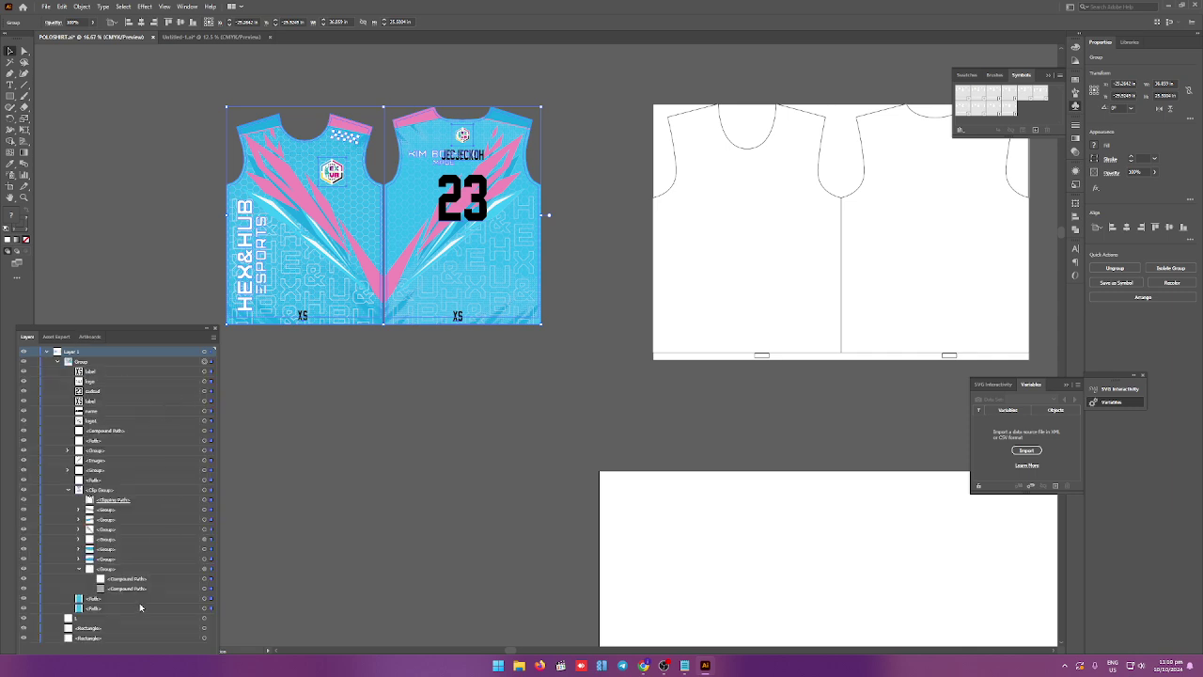
{"action": "left_click", "coordinate": [204, 609]}
{"action": "key", "text": "Delete"}
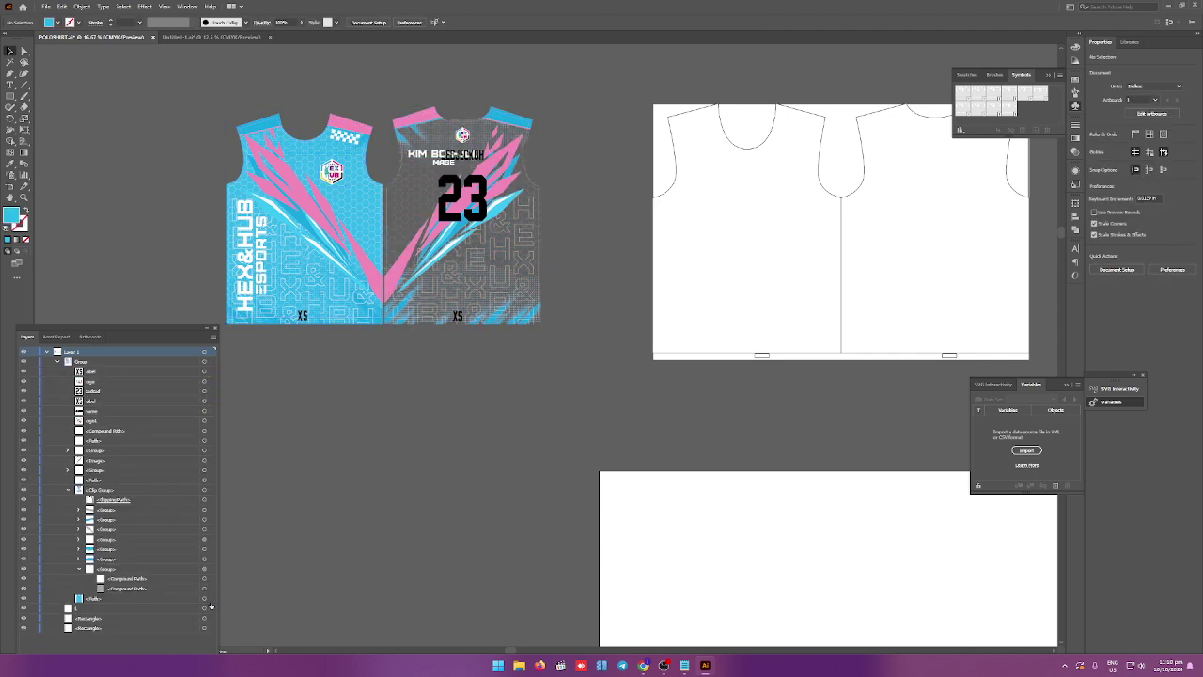
Undo the deletion to restore the right jersey's blue background.
{"action": "key", "text": "ctrl+z"}
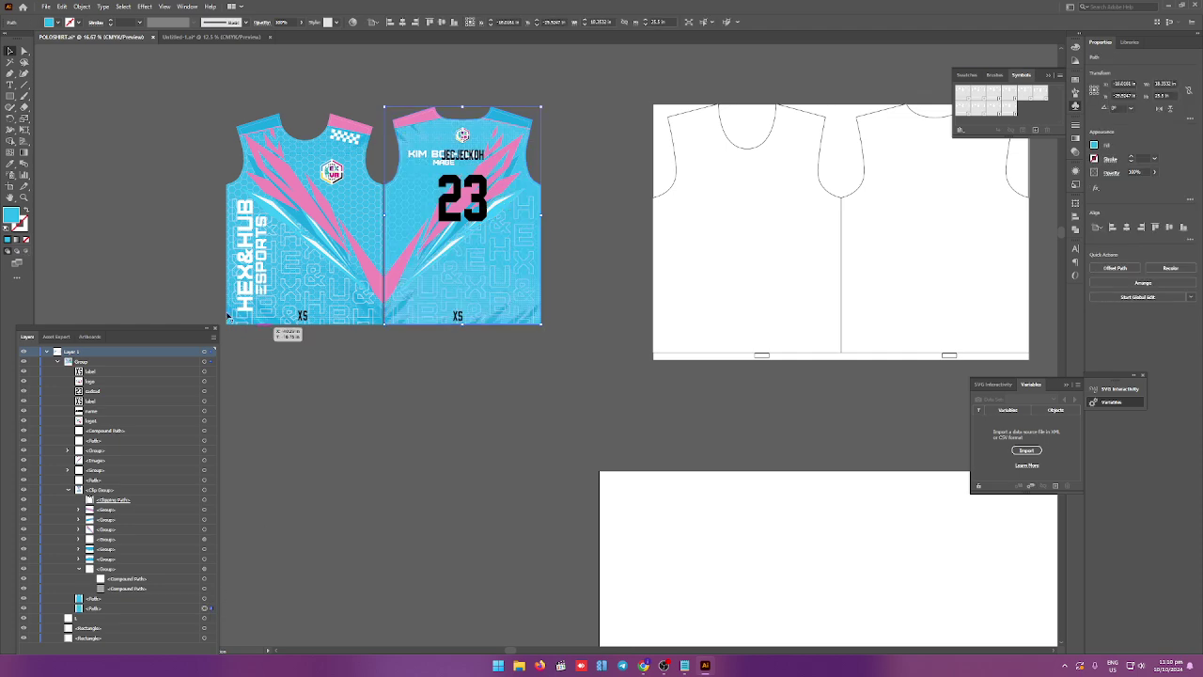
{"action": "left_click", "coordinate": [207, 328]}
{"action": "left_click", "coordinate": [139, 134]}
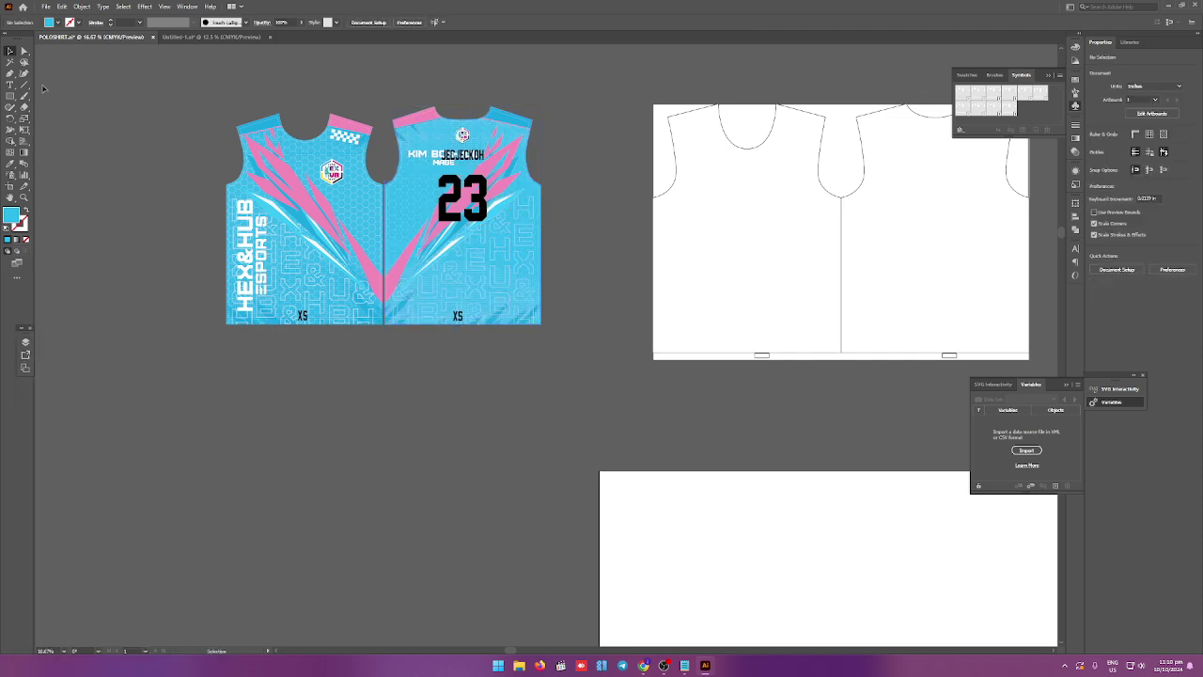
Draw a blue rectangle over the left jersey panel's top, aligning its edges to the panel.
{"action": "left_click", "coordinate": [9, 96]}
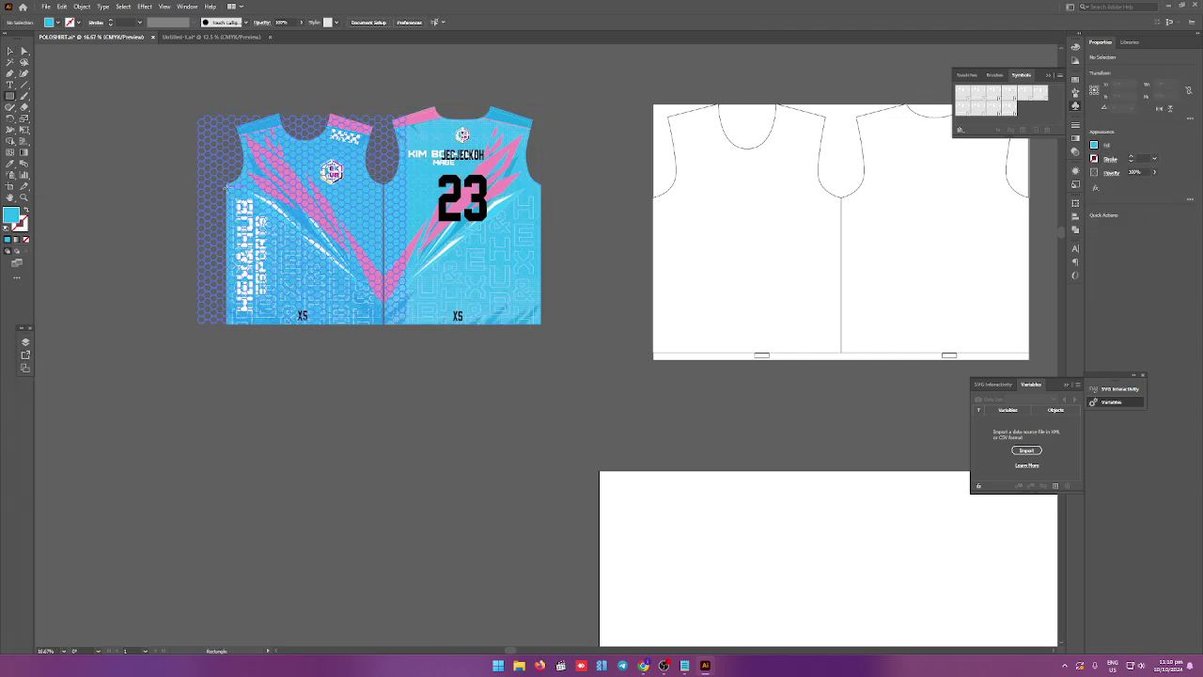
{"action": "left_click_drag", "start_coordinate": [225, 188], "coordinate": [381, 111]}
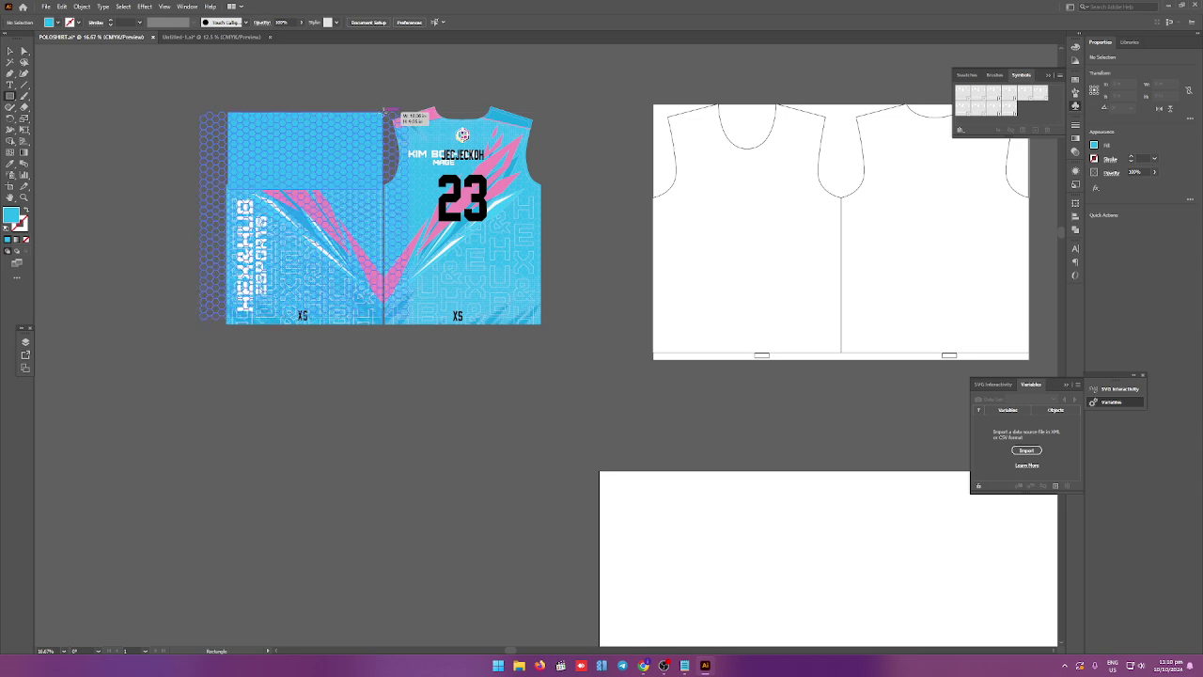
{"action": "scroll", "coordinate": [208, 156], "scroll_direction": "up", "scroll_amount": 3}
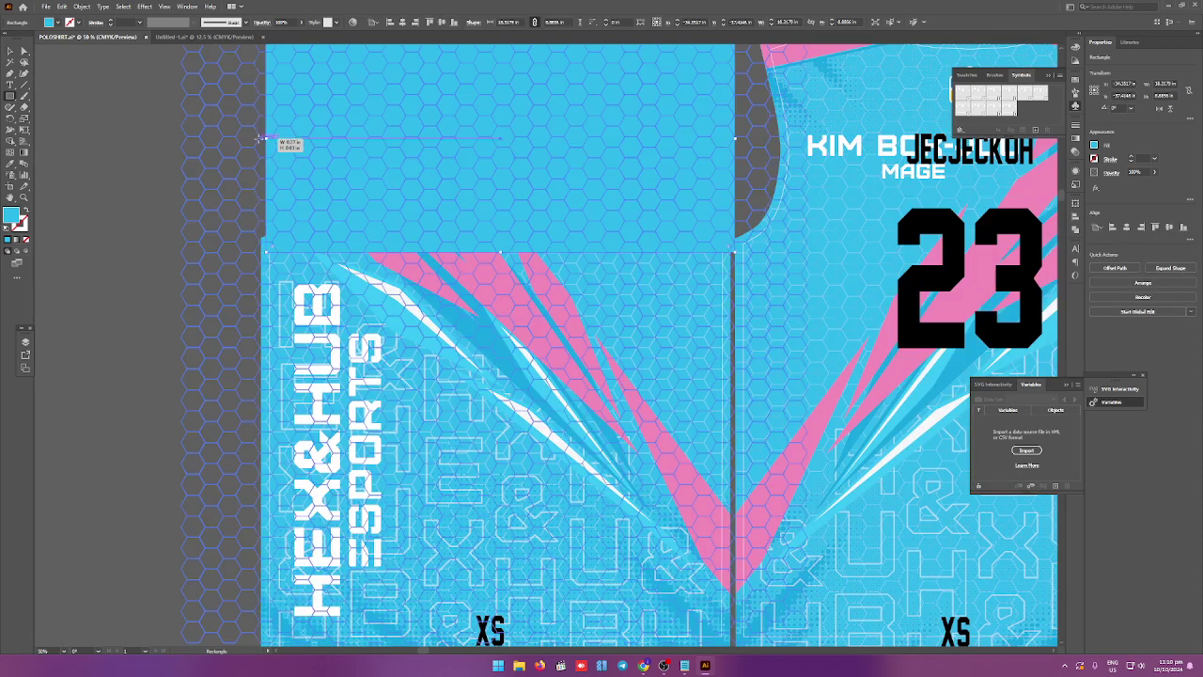
{"action": "left_click", "coordinate": [264, 138]}
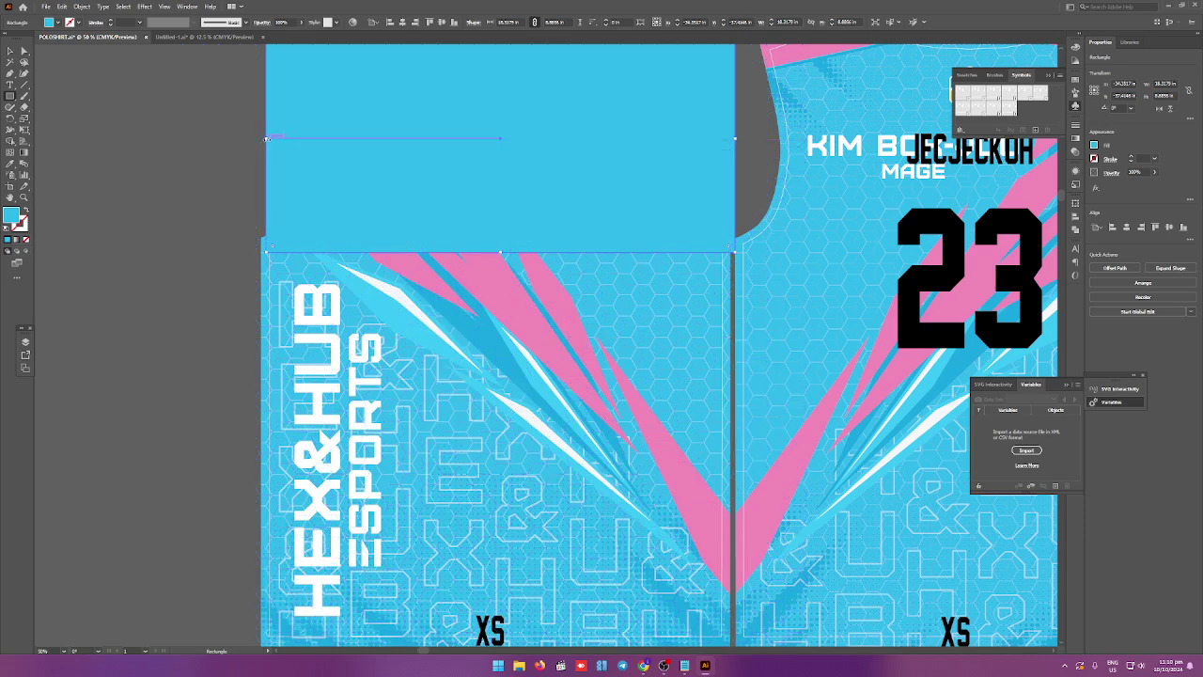
{"action": "key", "text": "v"}
{"action": "left_click_drag", "start_coordinate": [267, 138], "coordinate": [263, 139]}
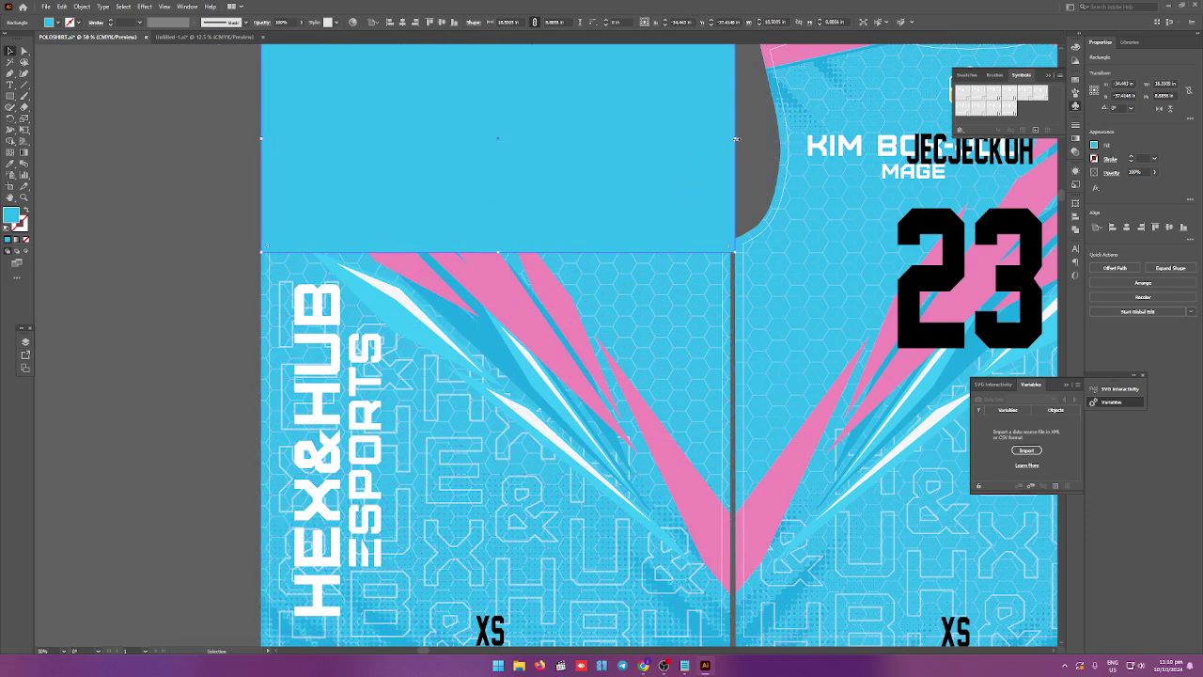
{"action": "left_click_drag", "start_coordinate": [736, 138], "coordinate": [731, 138]}
{"action": "key", "text": "ctrl+minus"}
{"action": "key", "text": "ctrl+minus"}
{"action": "key", "text": "ctrl+minus"}
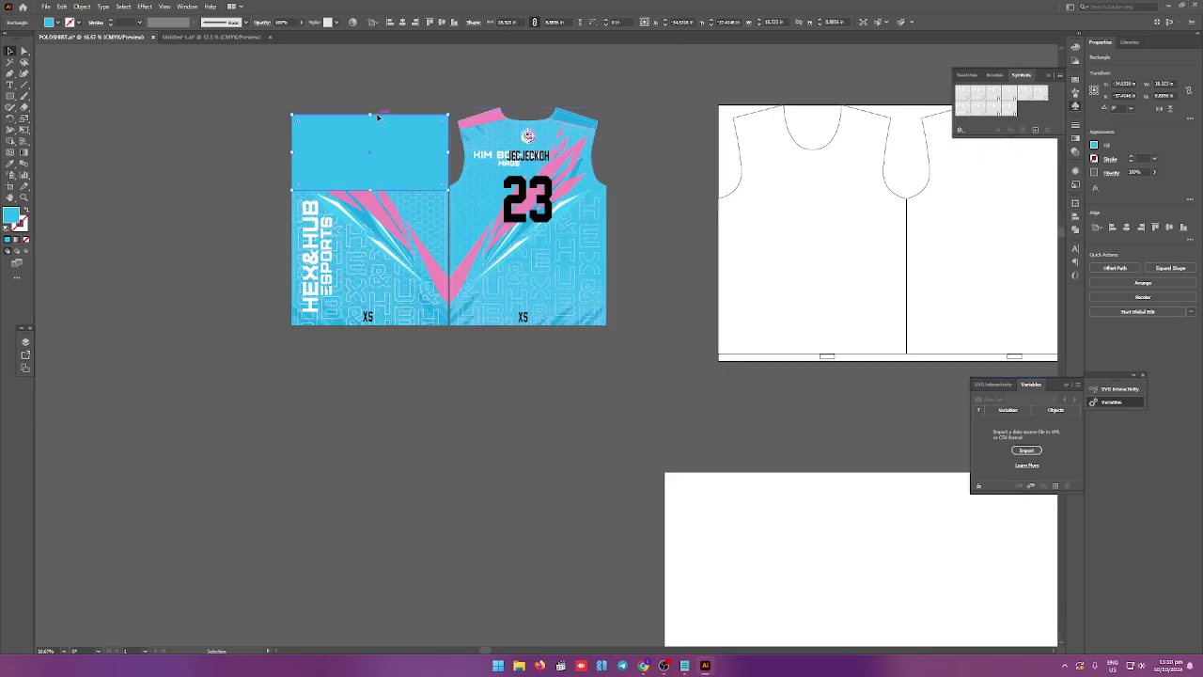
{"action": "left_click_drag", "start_coordinate": [370, 114], "coordinate": [370, 109]}
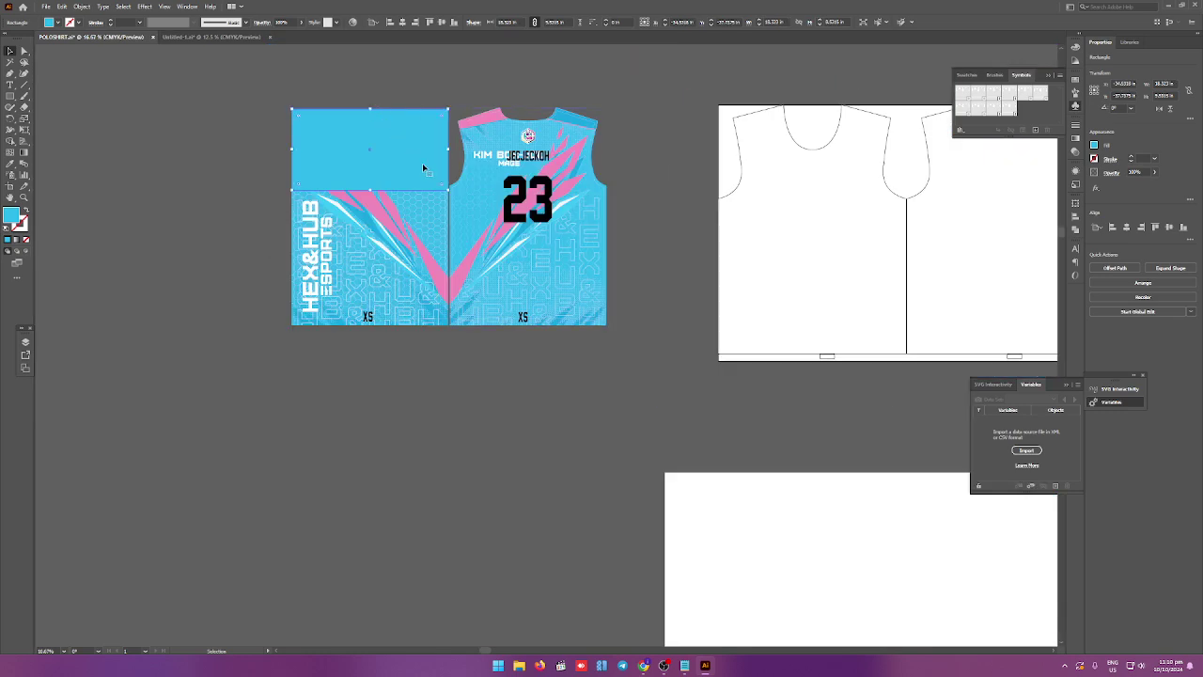
{"action": "left_click", "coordinate": [79, 97]}
Ungroup the jersey artwork and select the left piece and top blue rectangle.
{"action": "right_click", "coordinate": [395, 276]}
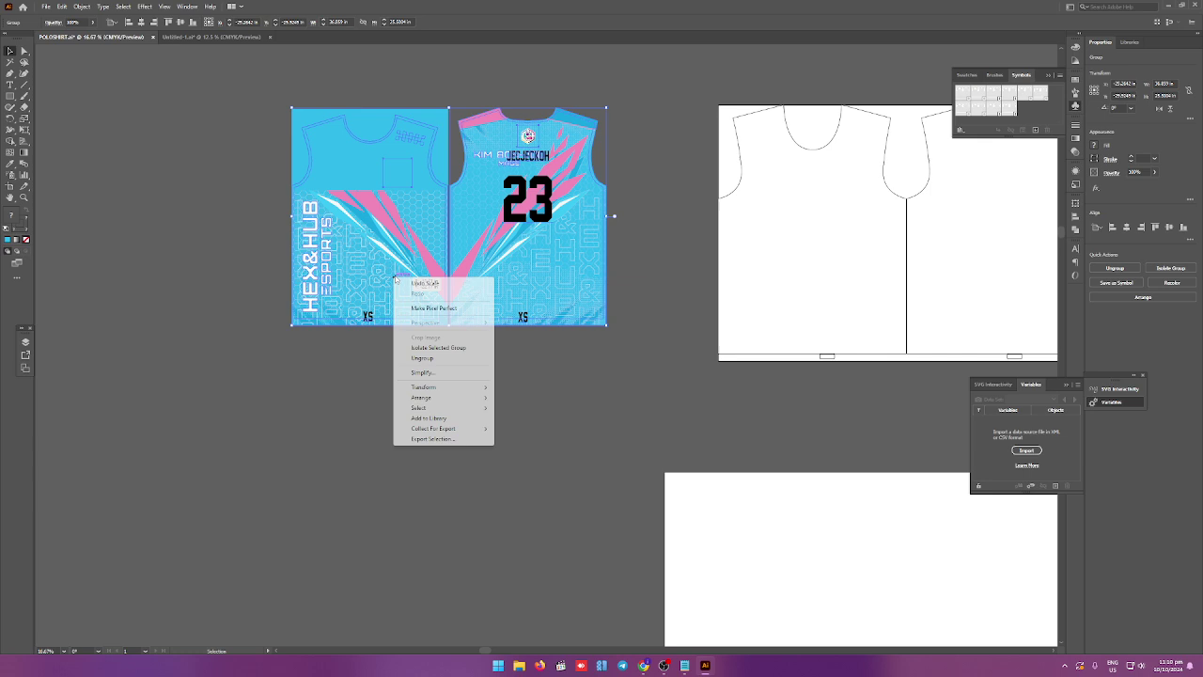
{"action": "left_click", "coordinate": [442, 359]}
{"action": "left_click", "coordinate": [323, 83]}
{"action": "left_click", "coordinate": [346, 266]}
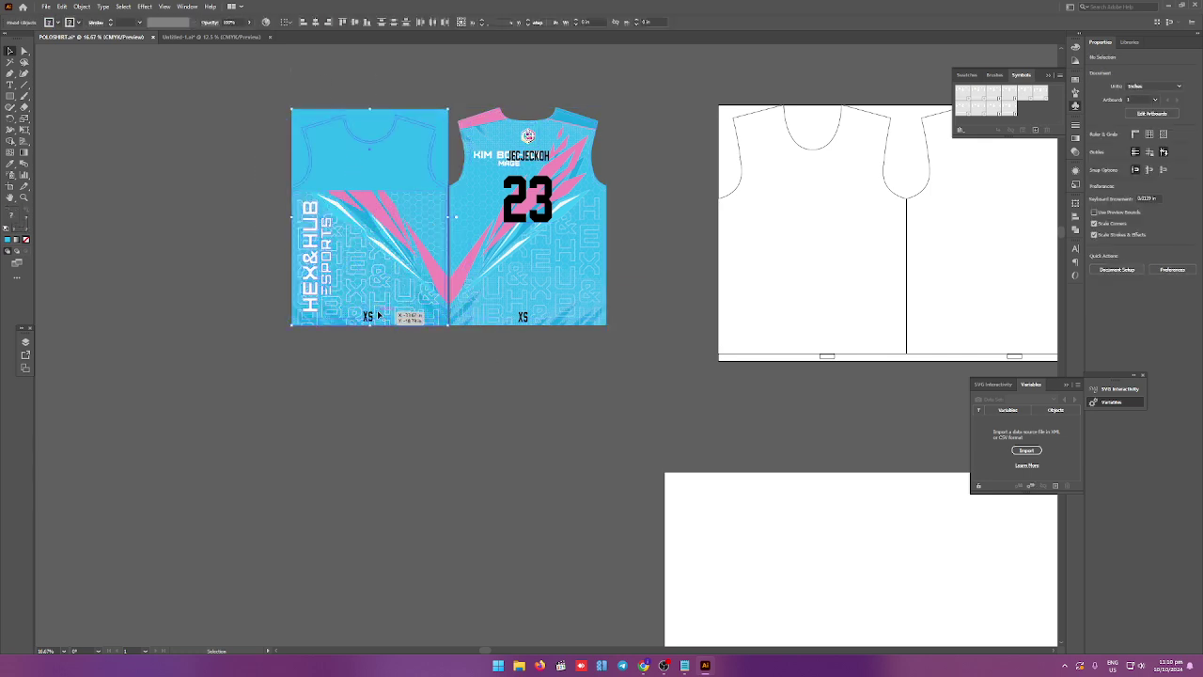
{"action": "left_click", "coordinate": [921, 314], "text": "shift"}
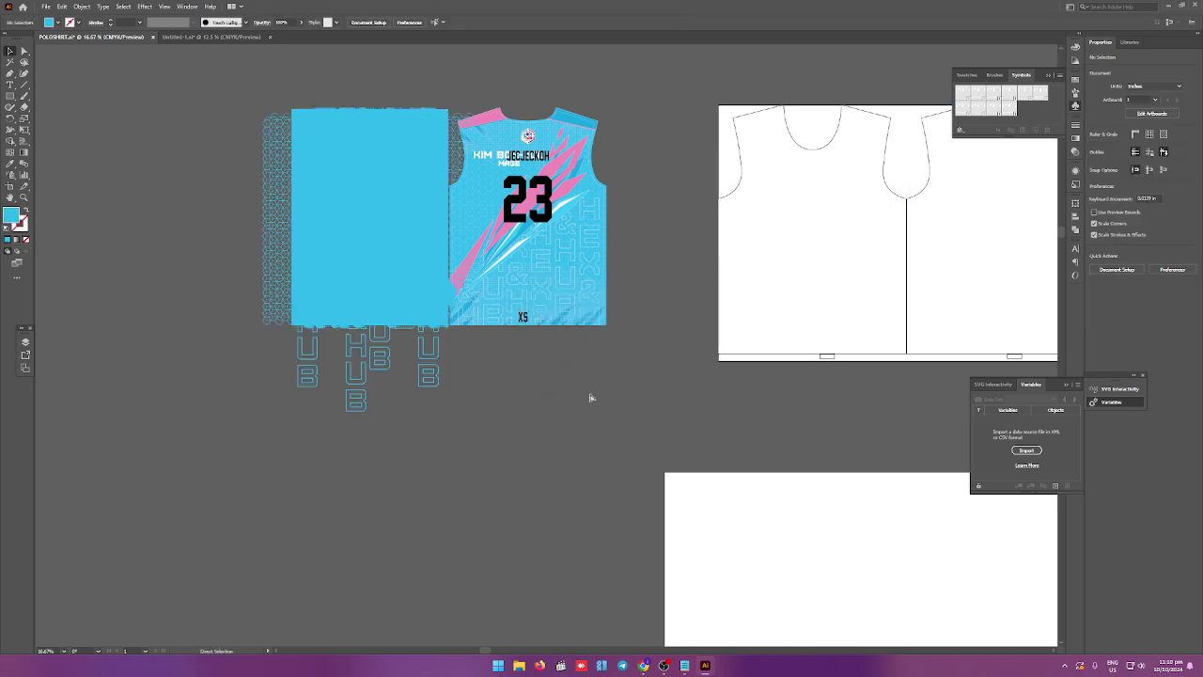
{"action": "left_click", "coordinate": [414, 127]}
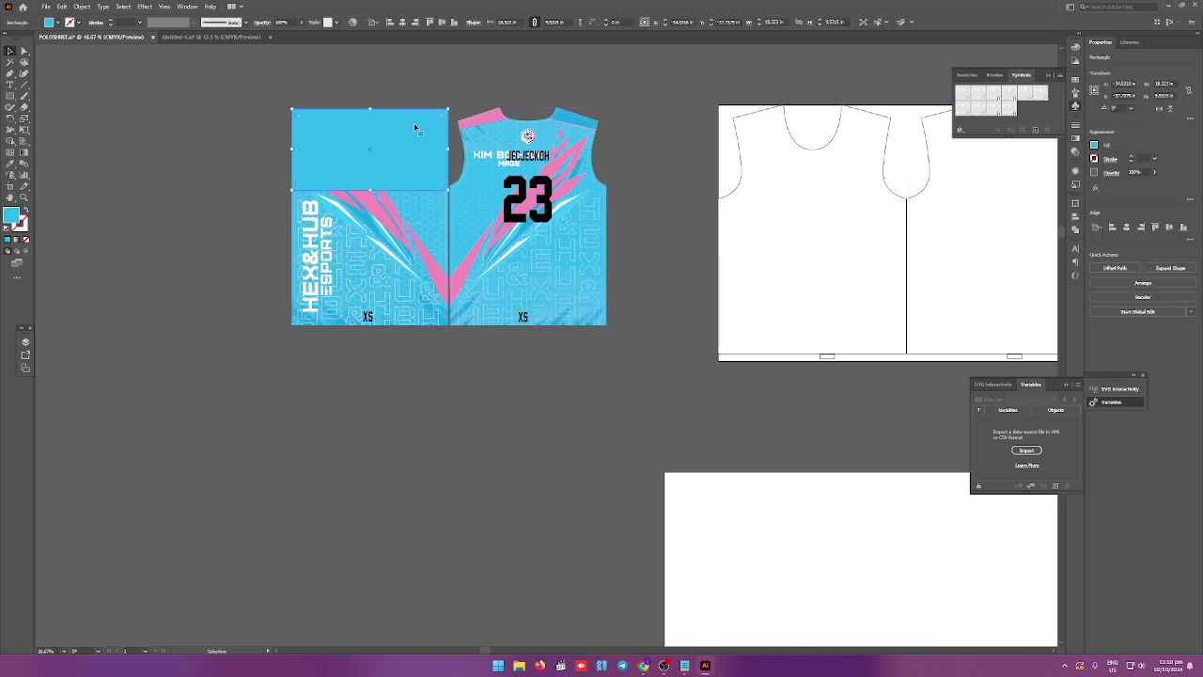
Move the Rectangle into the Clip Group, then release and re-apply the clipping mask.
{"action": "key", "text": "F7"}
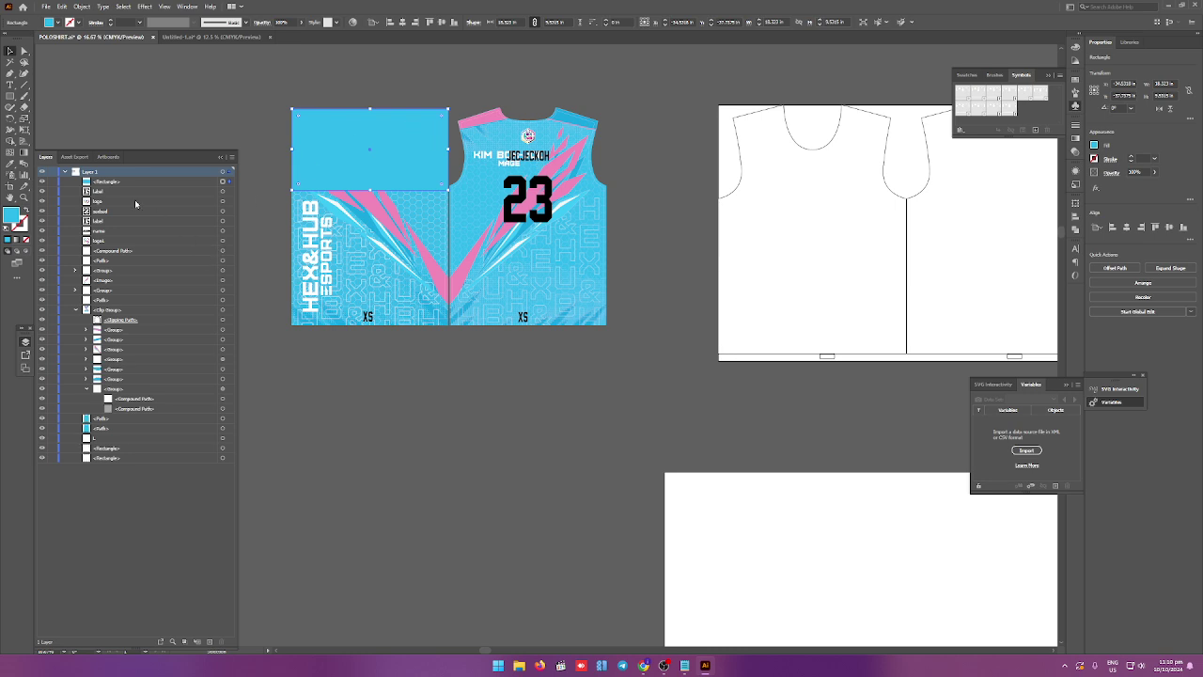
{"action": "left_click", "coordinate": [111, 182]}
{"action": "left_click_drag", "start_coordinate": [120, 181], "coordinate": [132, 315]}
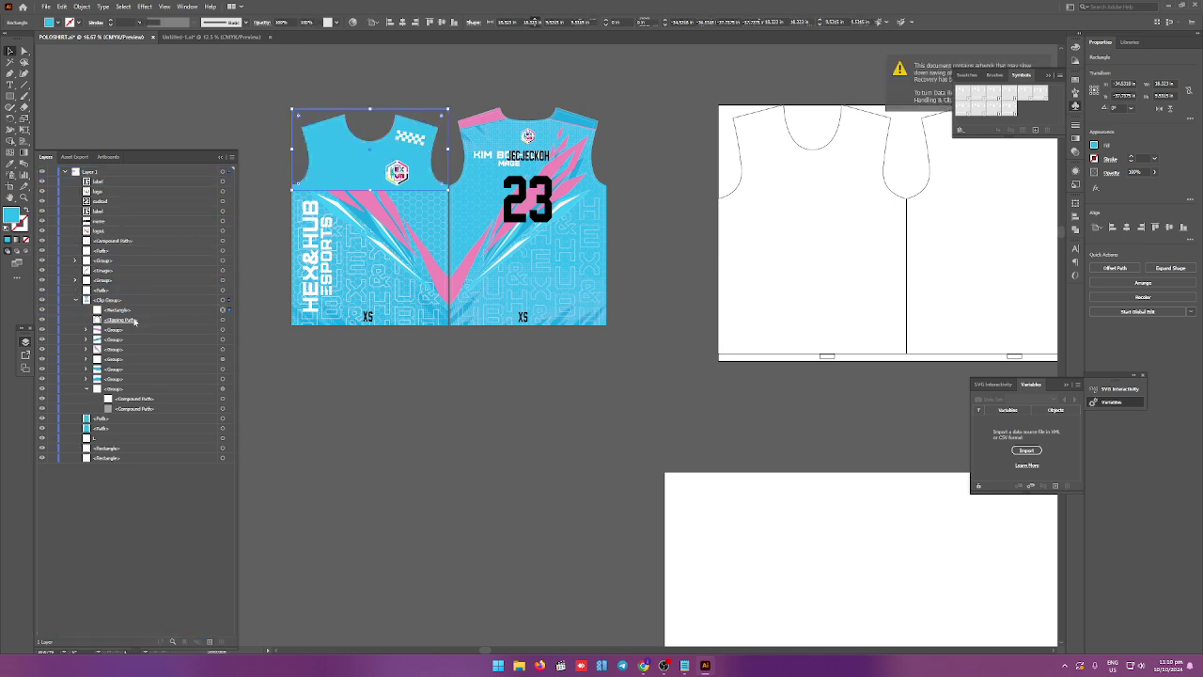
{"action": "left_click", "coordinate": [41, 310]}
{"action": "left_click", "coordinate": [41, 310]}
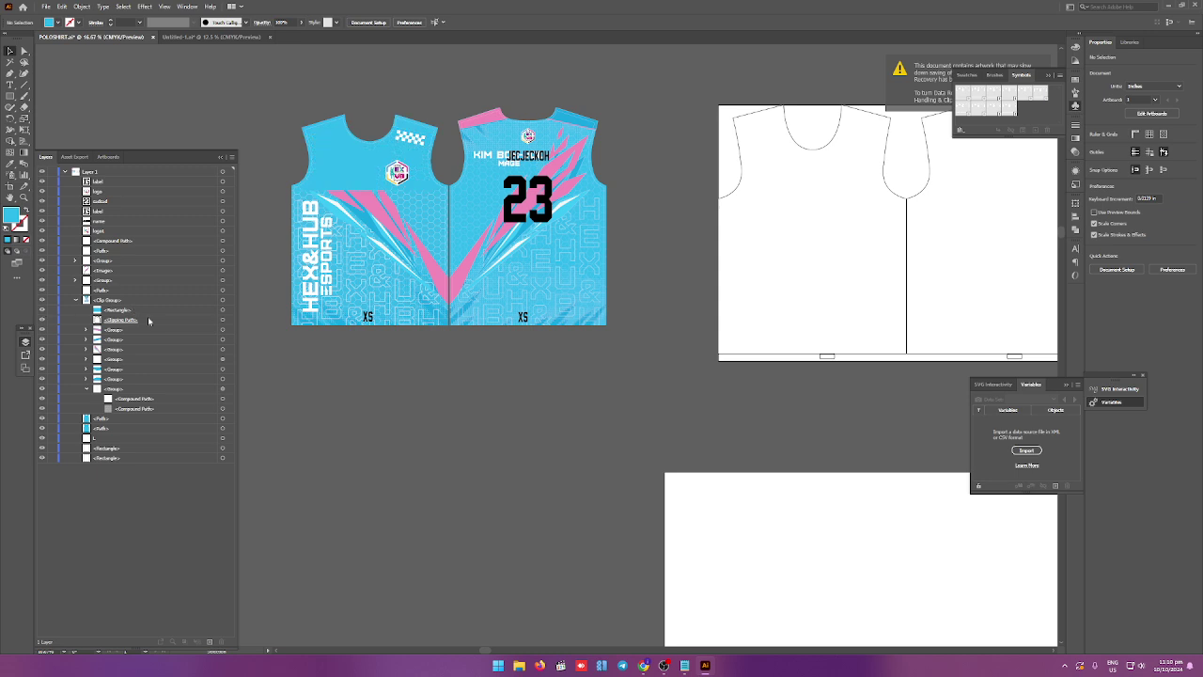
{"action": "left_click", "coordinate": [223, 311]}
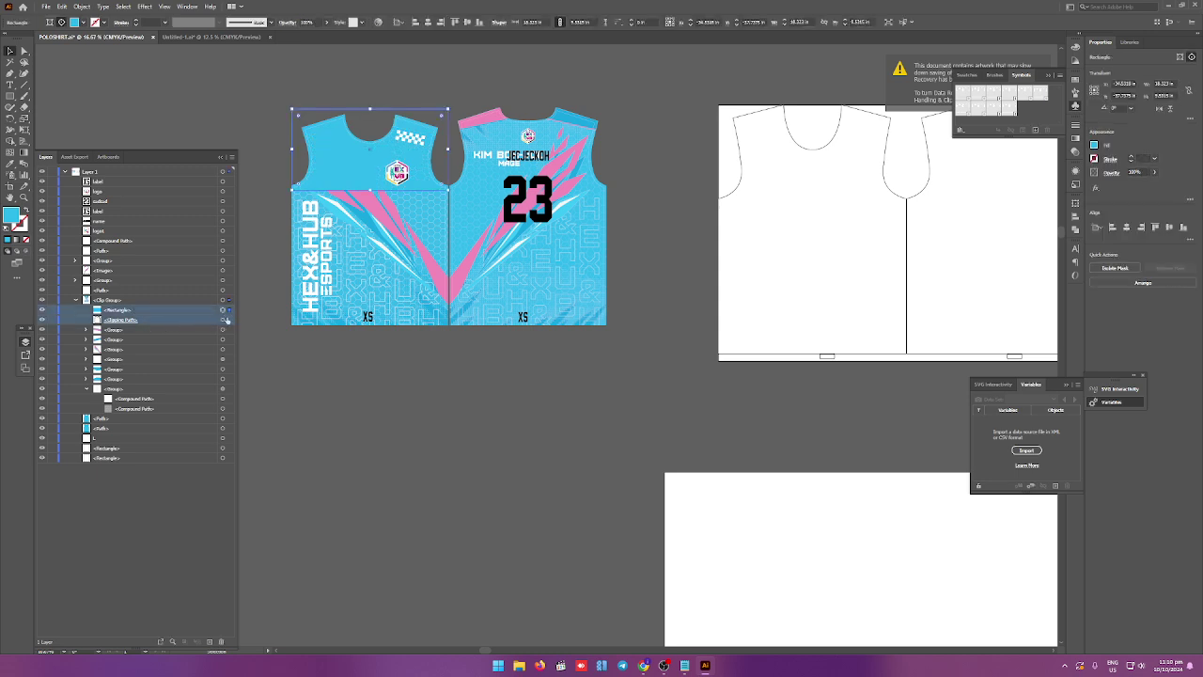
{"action": "left_click", "coordinate": [1101, 270]}
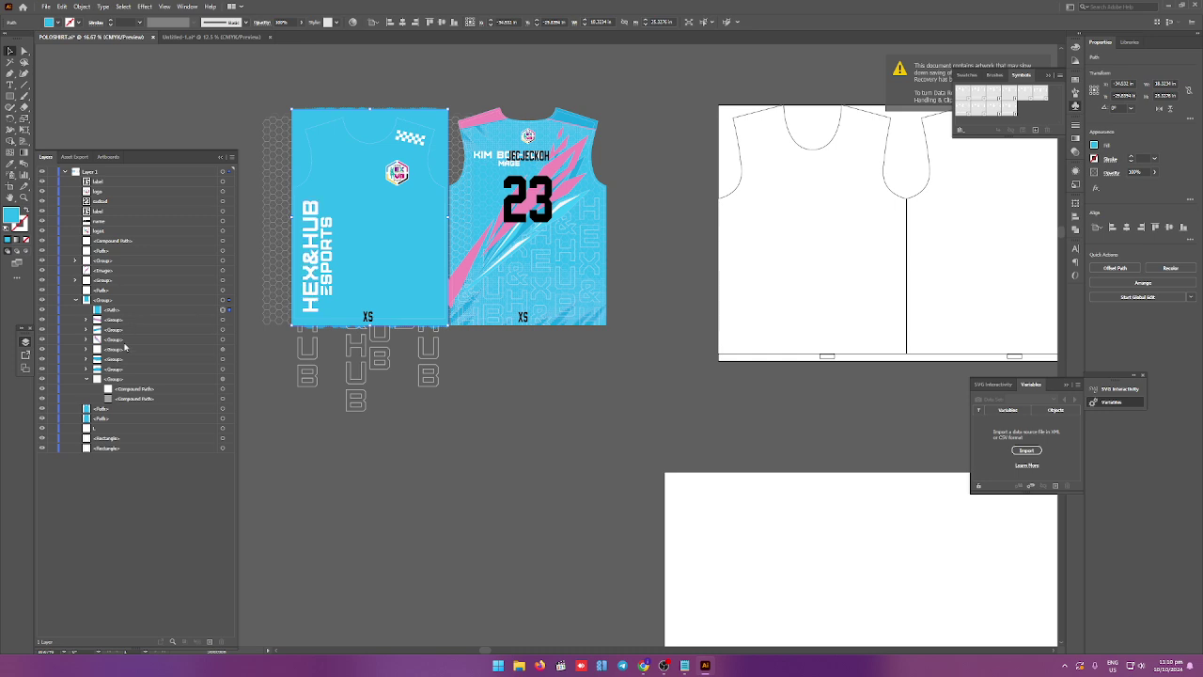
{"action": "key", "text": "ctrl+7"}
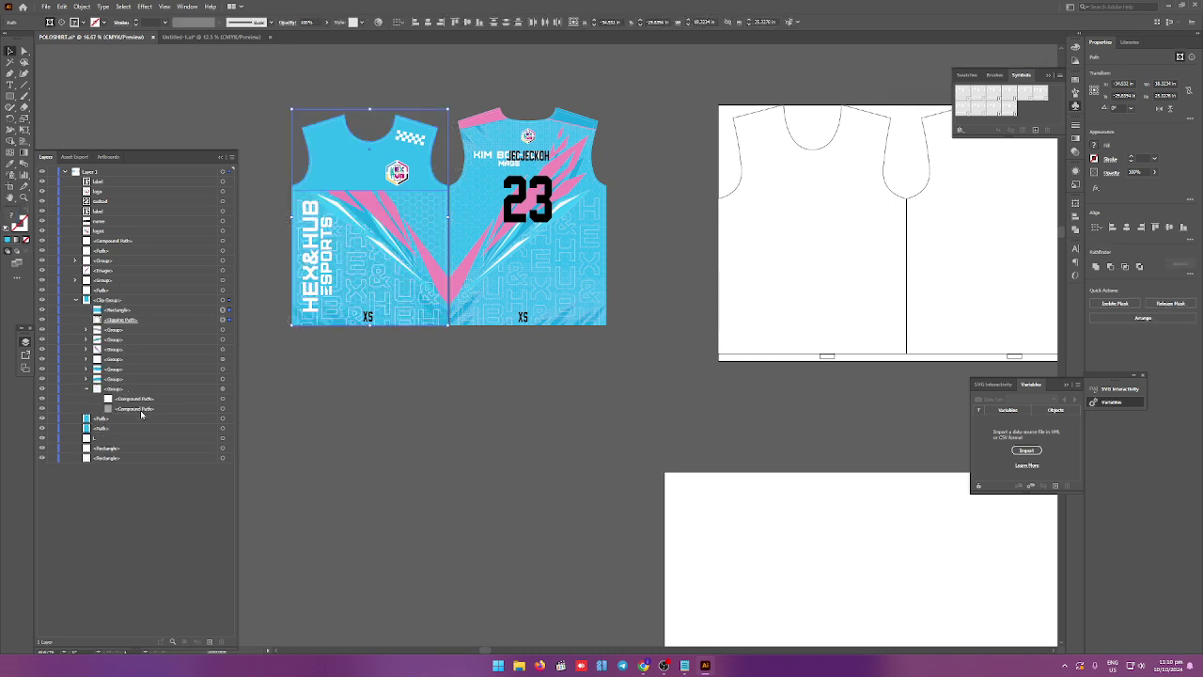
Move the Rectangle above the Clip Group and turn them into a plain group.
{"action": "left_click", "coordinate": [143, 321]}
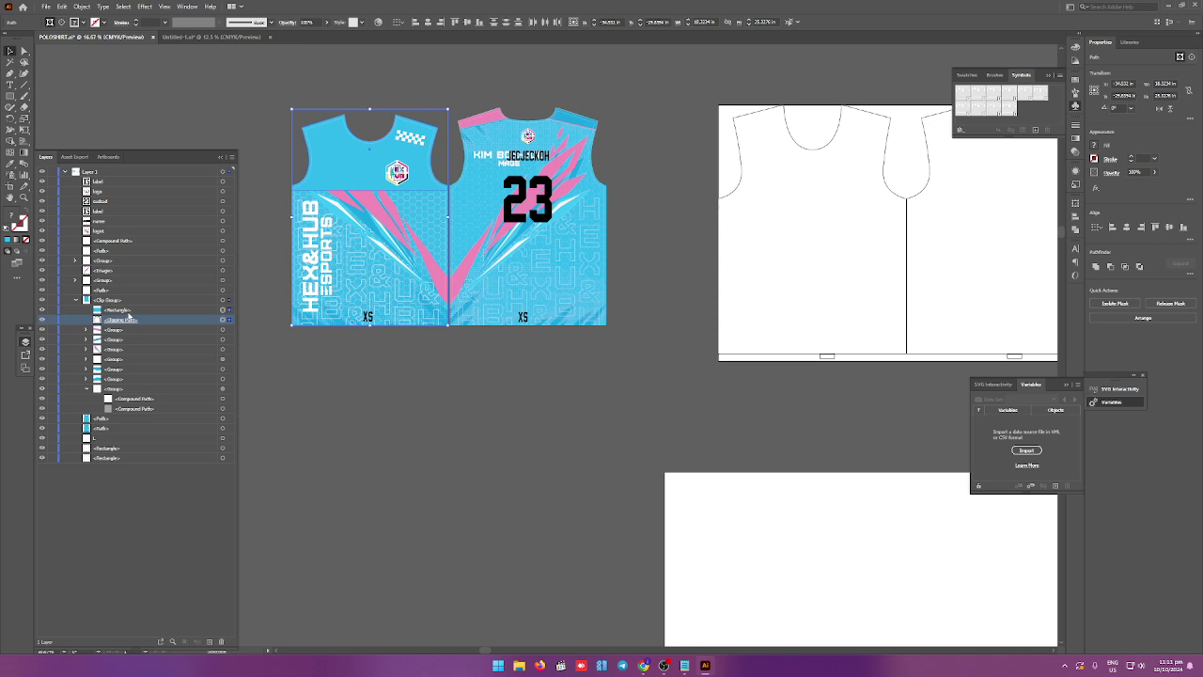
{"action": "left_click_drag", "start_coordinate": [129, 315], "coordinate": [89, 302]}
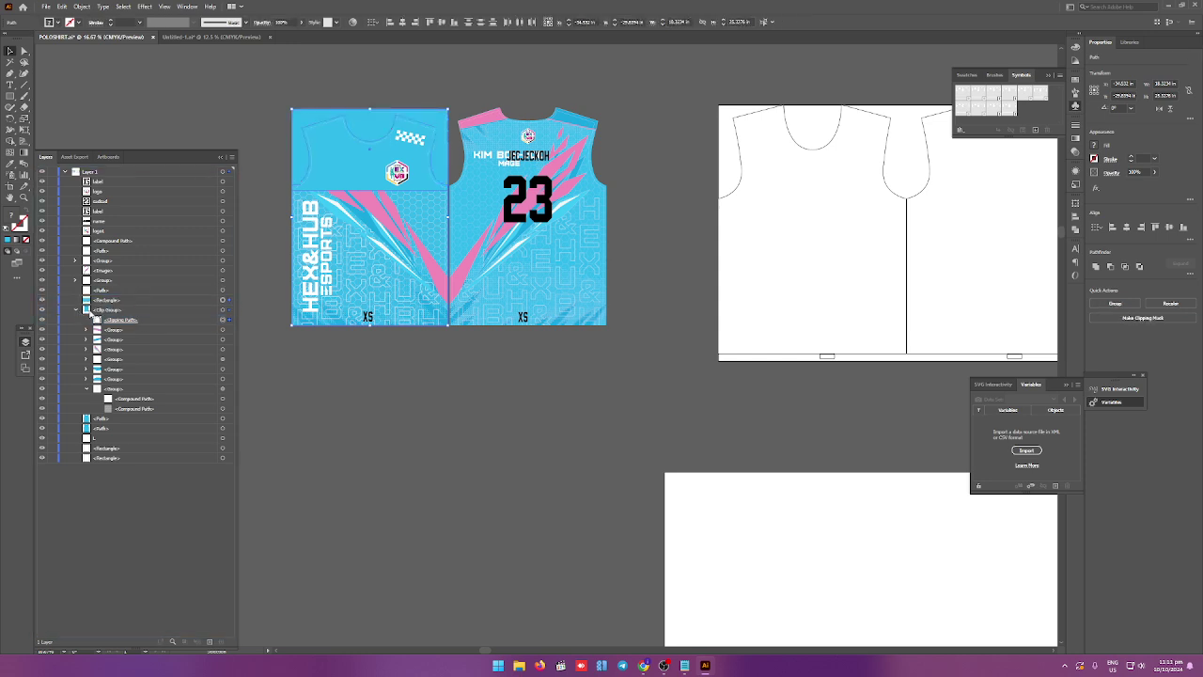
{"action": "left_click", "coordinate": [107, 312]}
{"action": "left_click", "coordinate": [171, 302], "text": "shift"}
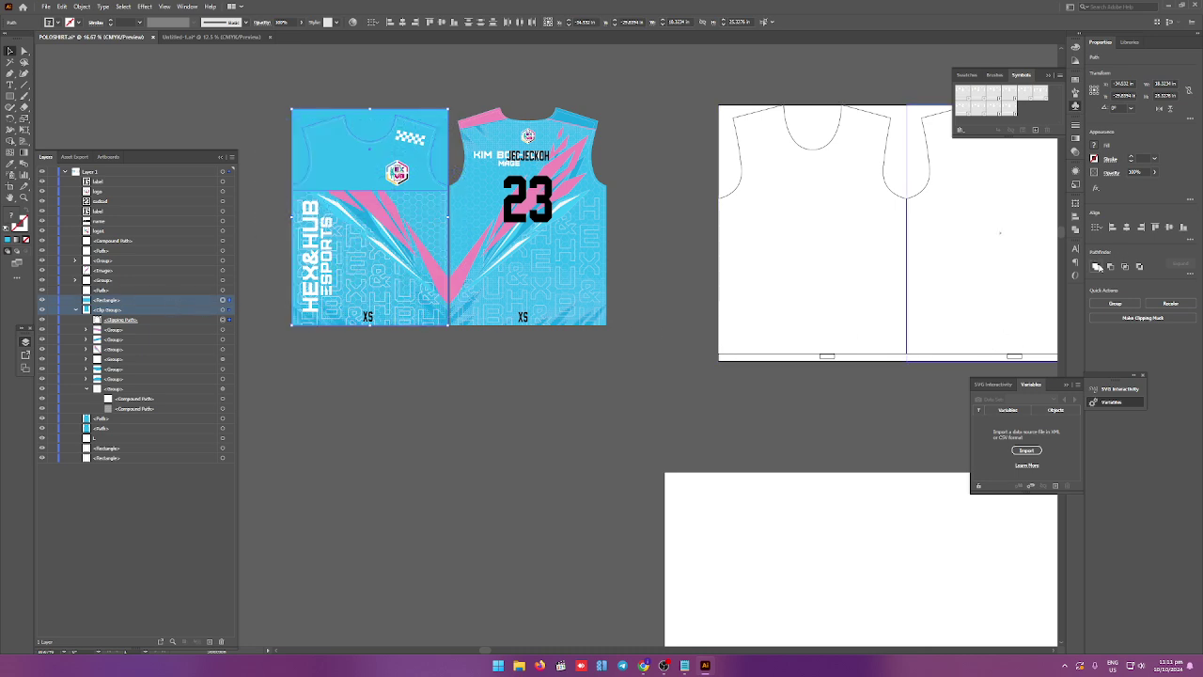
{"action": "left_click", "coordinate": [1099, 267]}
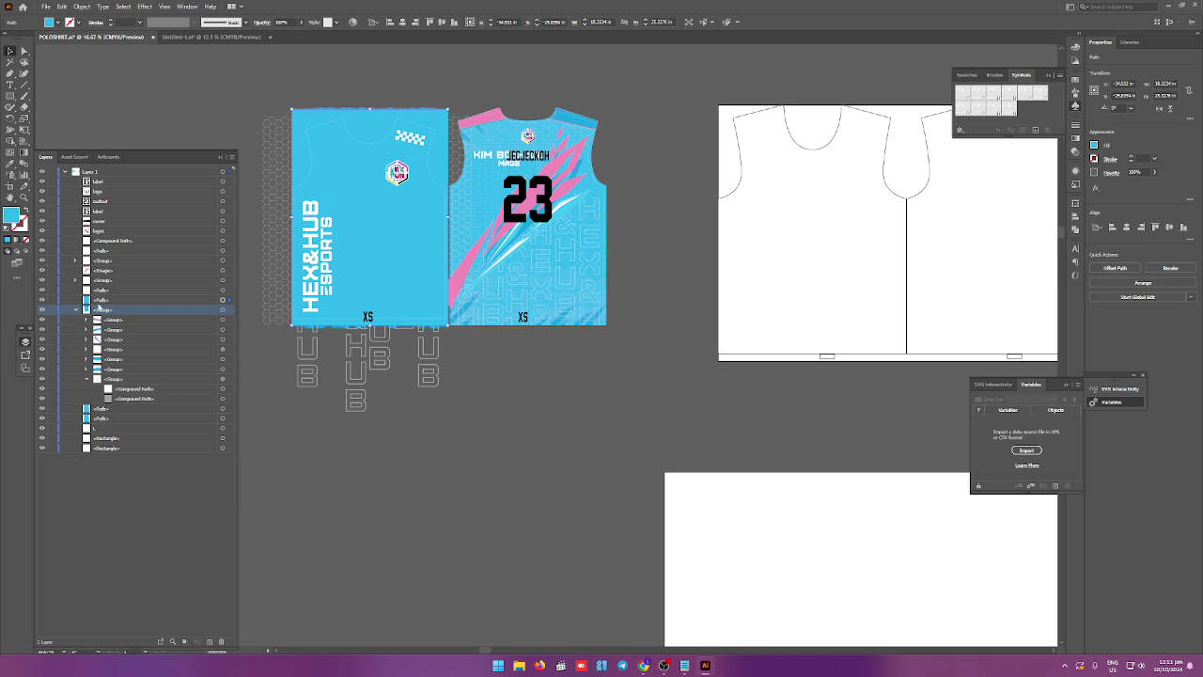
Duplicate the pattern's path in place and make a clipping mask from both copies.
{"action": "left_click", "coordinate": [118, 301]}
{"action": "key", "text": "ctrl+c"}
{"action": "key", "text": "ctrl+f"}
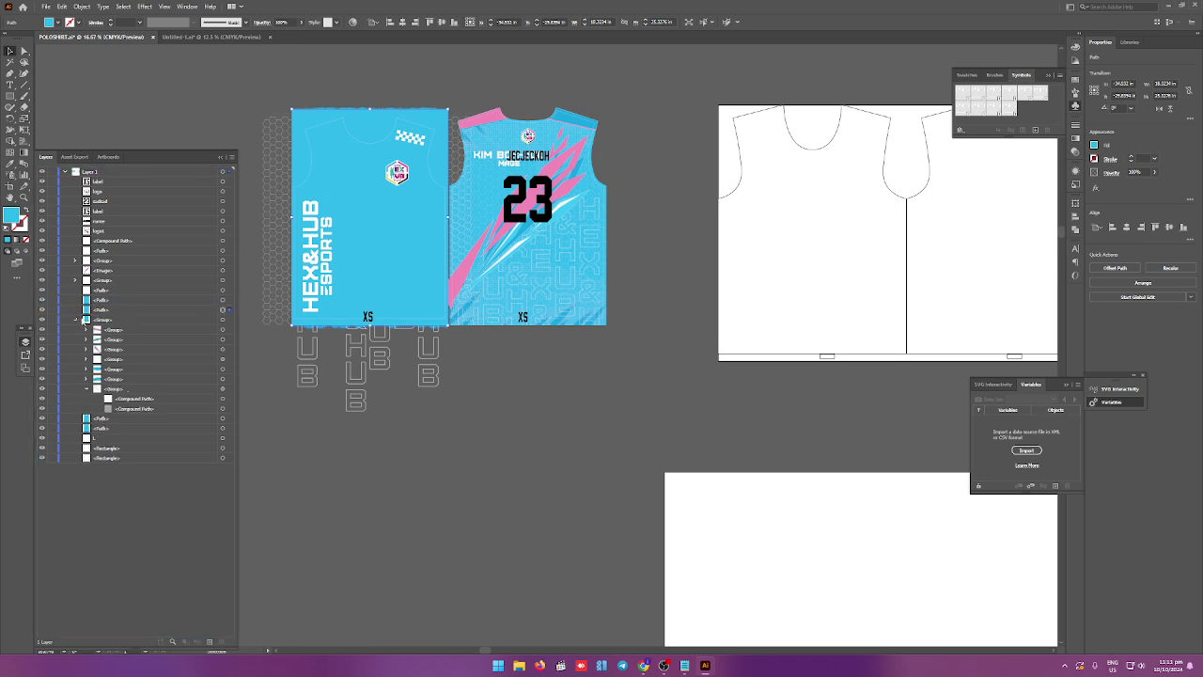
{"action": "left_click", "coordinate": [77, 320]}
{"action": "left_click", "coordinate": [121, 300], "text": "shift"}
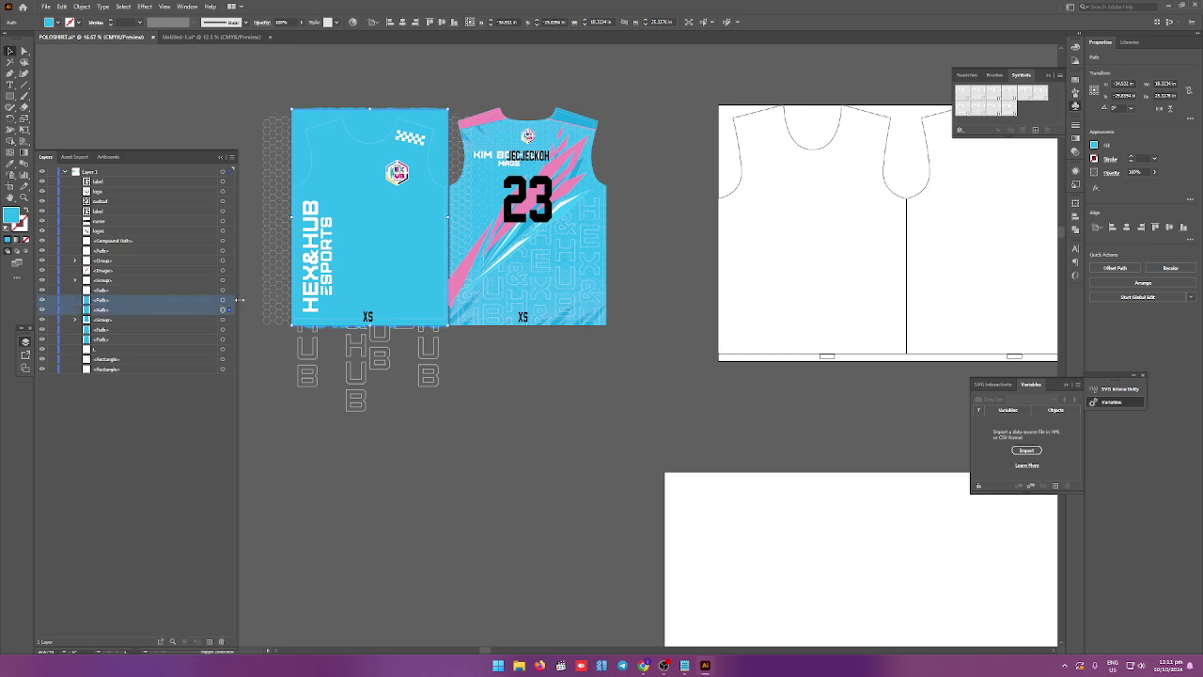
{"action": "right_click", "coordinate": [398, 174]}
{"action": "right_click", "coordinate": [367, 175]}
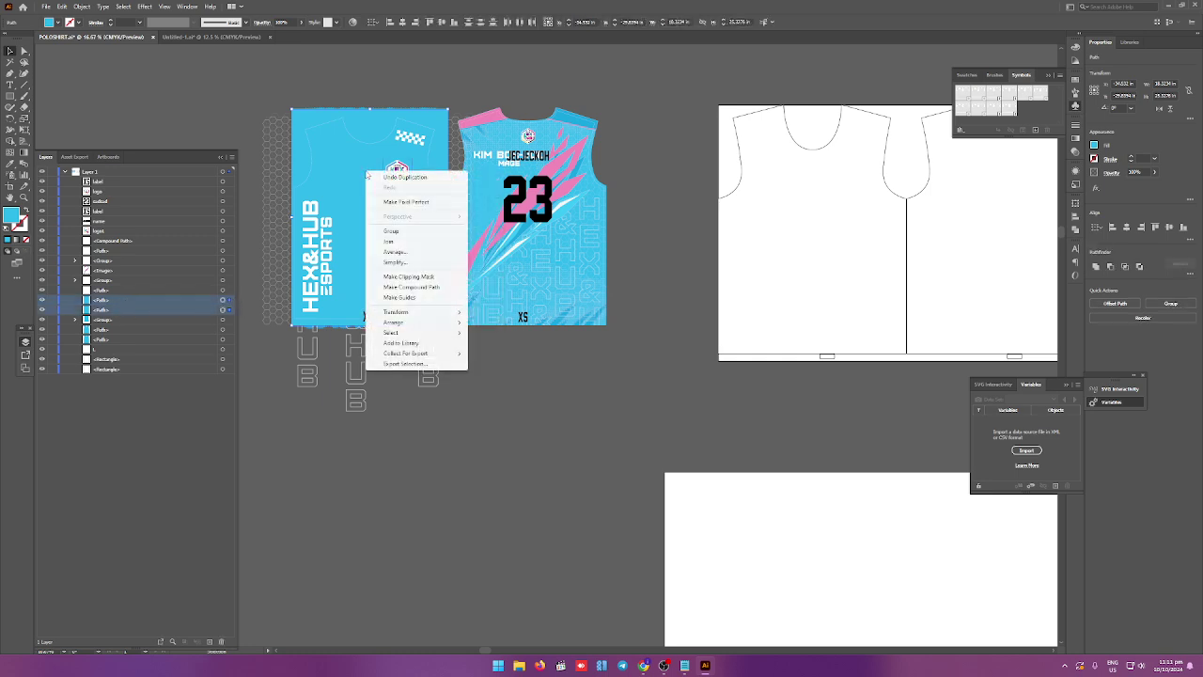
{"action": "left_click", "coordinate": [375, 277]}
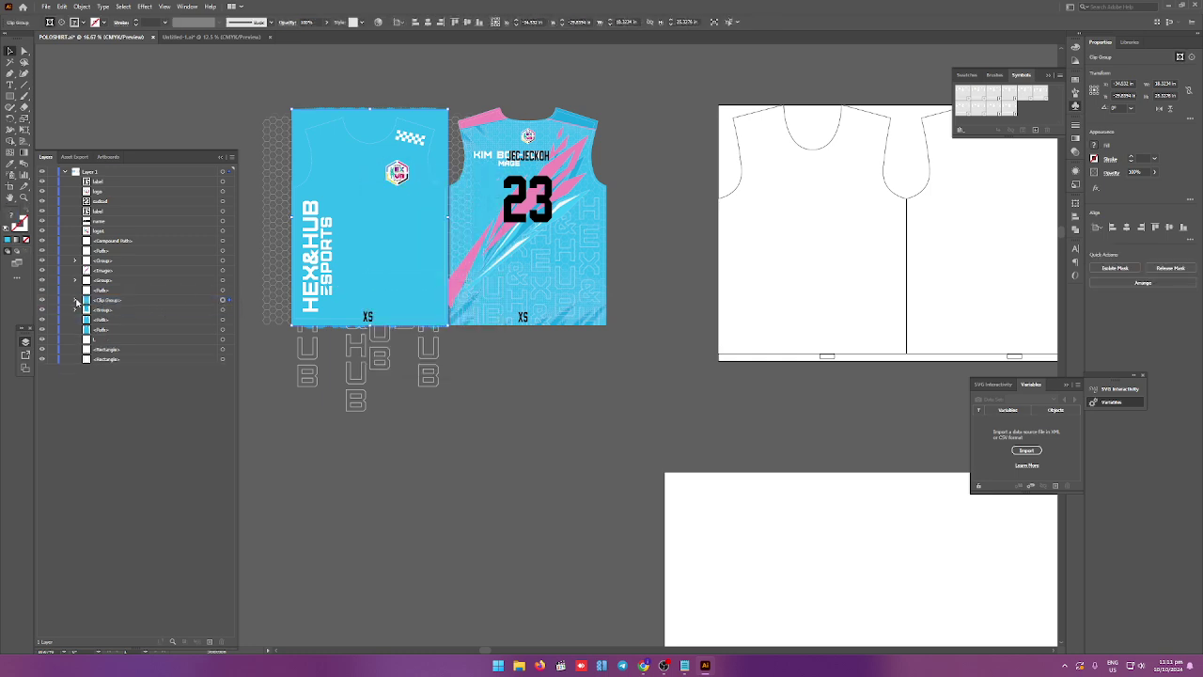
Move the pattern Group into the new Clip Group and select the clipped panel.
{"action": "left_click", "coordinate": [76, 300]}
{"action": "left_click_drag", "start_coordinate": [107, 331], "coordinate": [134, 318]}
{"action": "left_click", "coordinate": [330, 376]}
{"action": "left_click", "coordinate": [371, 236]}
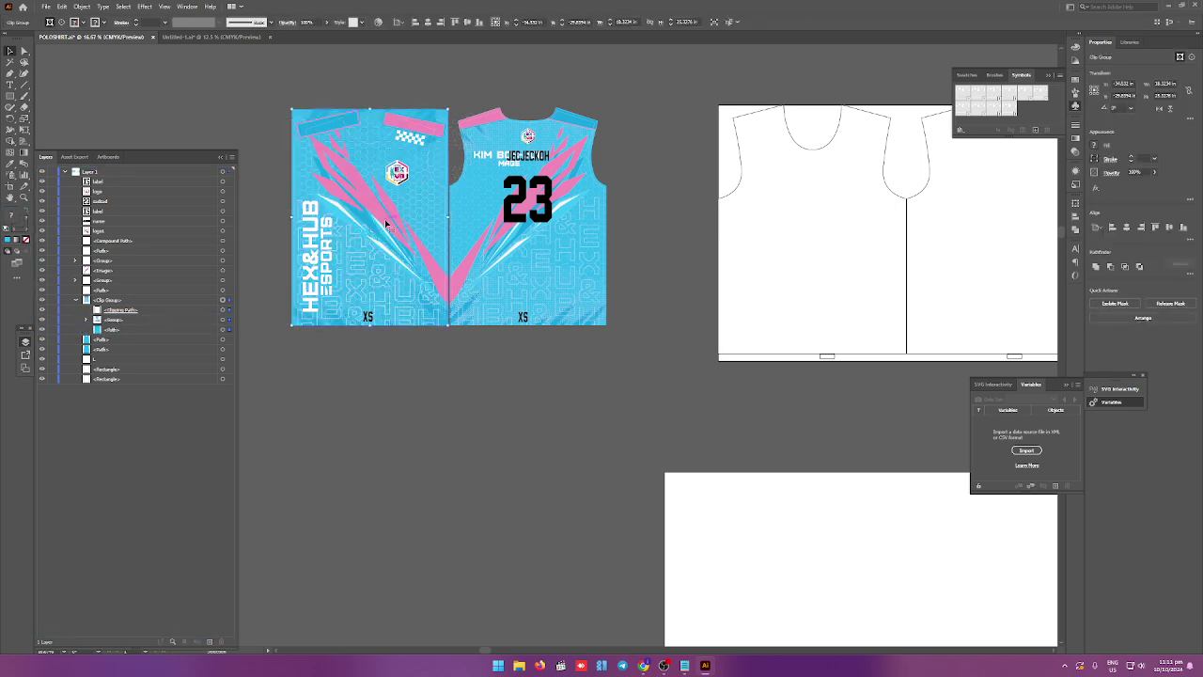
{"action": "left_click", "coordinate": [23, 53]}
{"action": "key", "text": "ctrl+minus"}
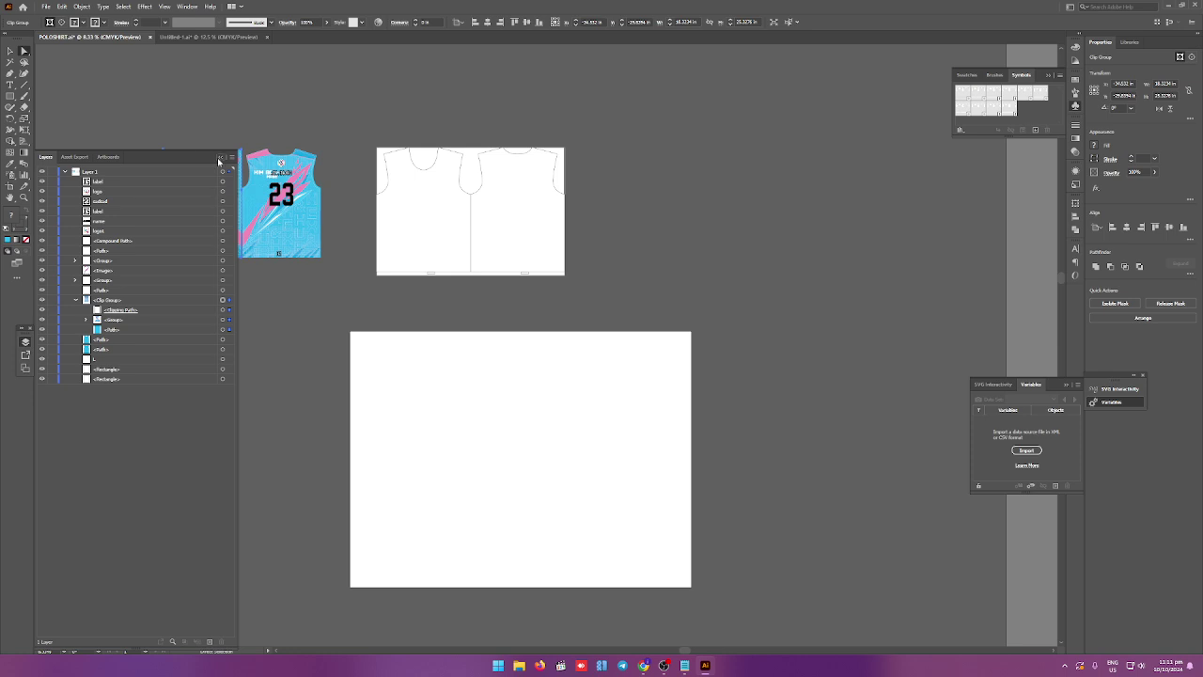
Move the pattern panel down out of the jersey and shift the HEX&HUB panel left.
{"action": "key", "text": "F7"}
{"action": "left_click_drag", "start_coordinate": [206, 203], "coordinate": [244, 322]}
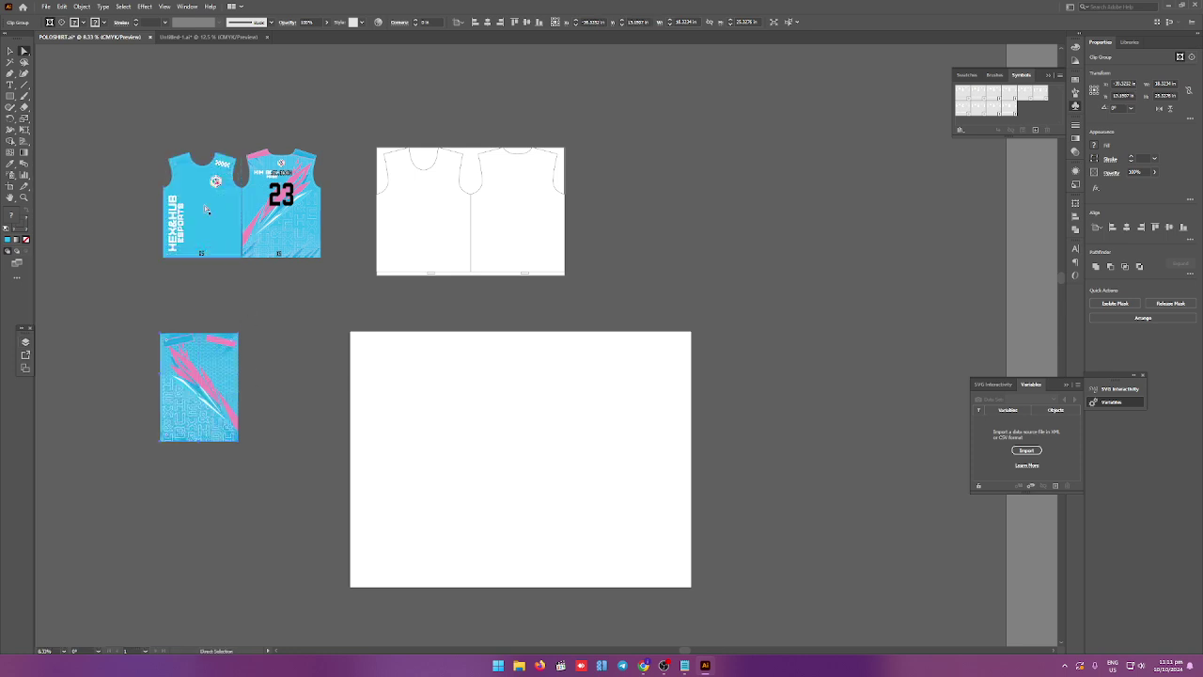
{"action": "scroll", "coordinate": [162, 233], "scroll_direction": "up", "scroll_amount": 2}
{"action": "left_click_drag", "start_coordinate": [212, 163], "coordinate": [182, 162]}
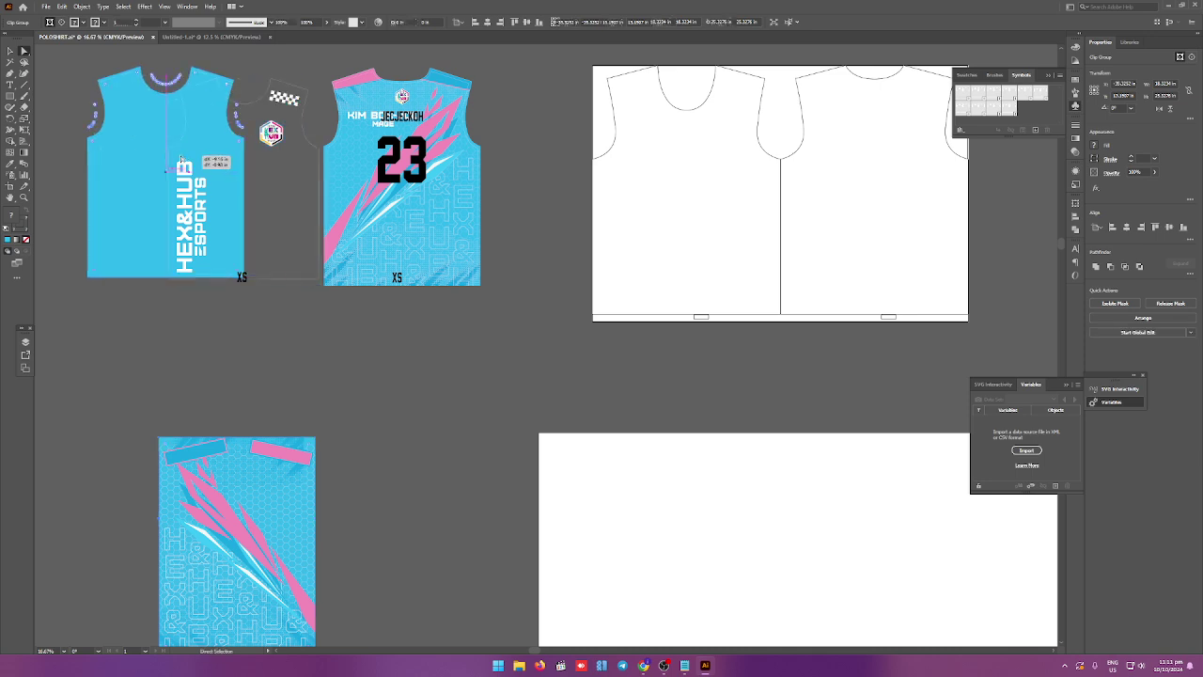
{"action": "scroll", "coordinate": [182, 162], "scroll_direction": "down", "scroll_amount": 2}
{"action": "left_click_drag", "start_coordinate": [264, 345], "coordinate": [368, 326]}
{"action": "key", "text": "ctrl+z"}
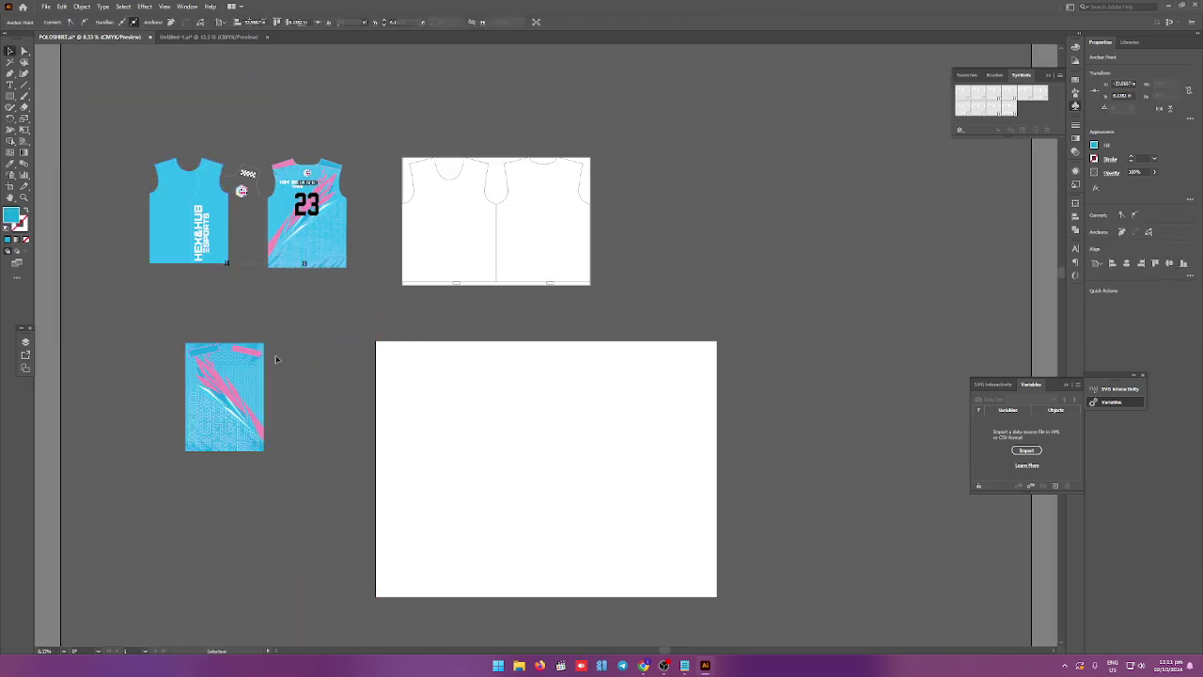
Place the pattern panel on the template, stretching it to the centre seam, top and bottom.
{"action": "left_click_drag", "start_coordinate": [228, 378], "coordinate": [445, 192]}
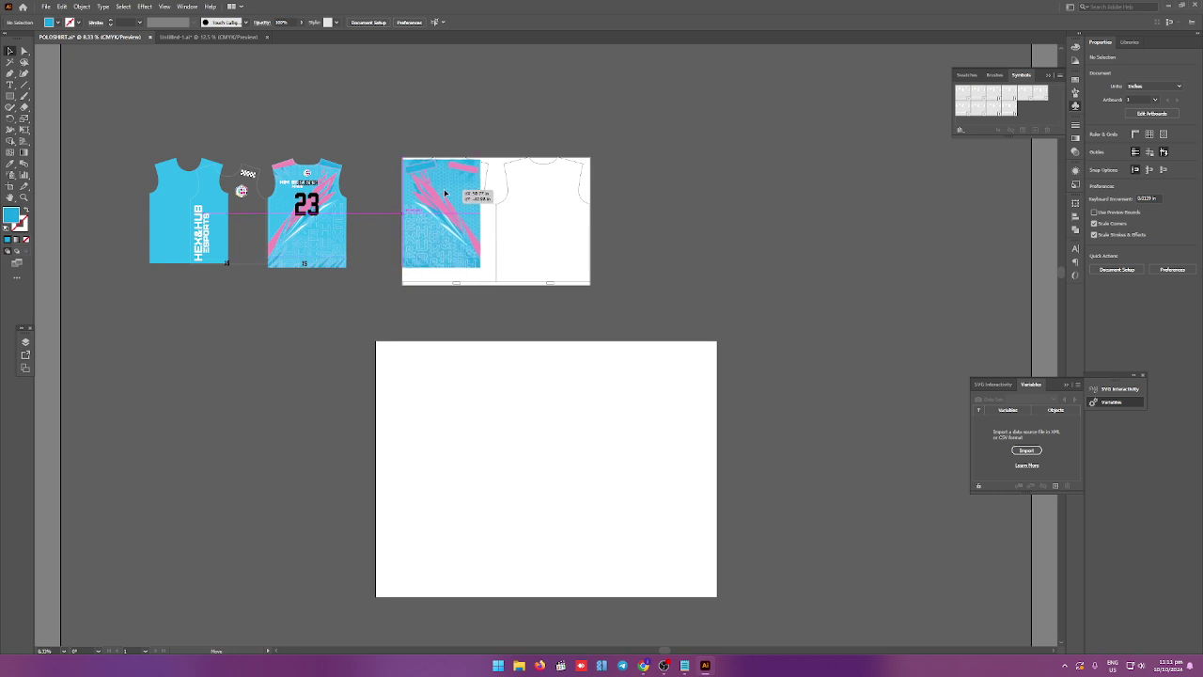
{"action": "scroll", "coordinate": [465, 225], "scroll_direction": "up", "scroll_amount": 1}
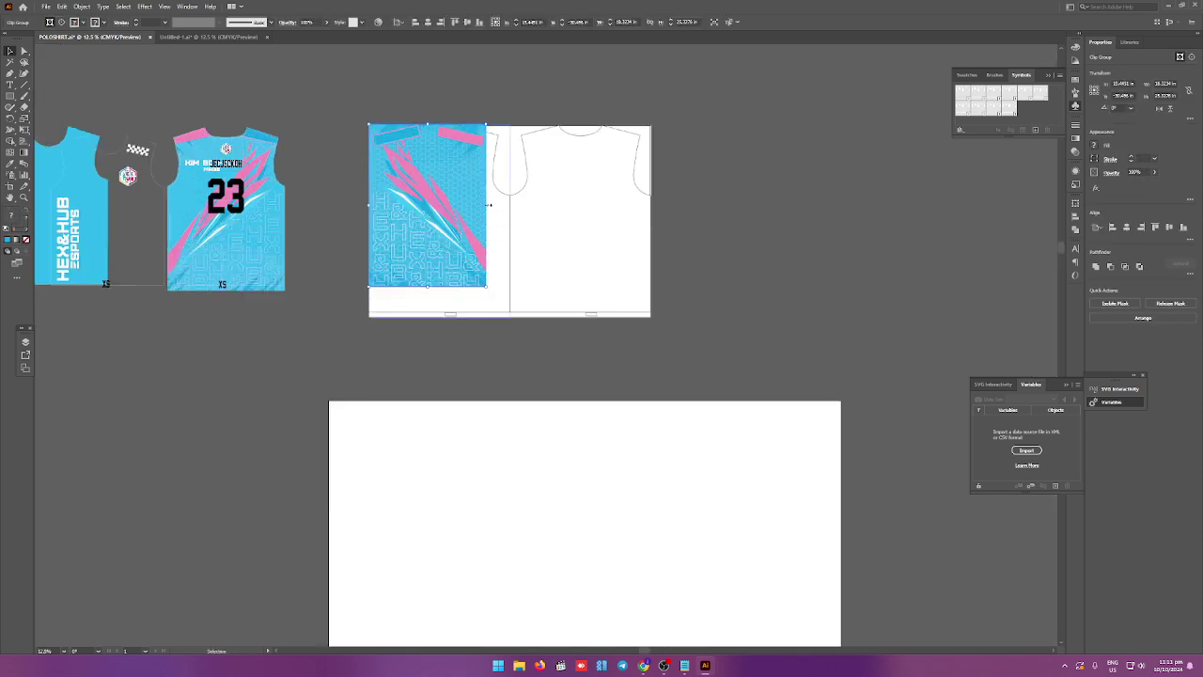
{"action": "left_click_drag", "start_coordinate": [489, 204], "coordinate": [511, 210]}
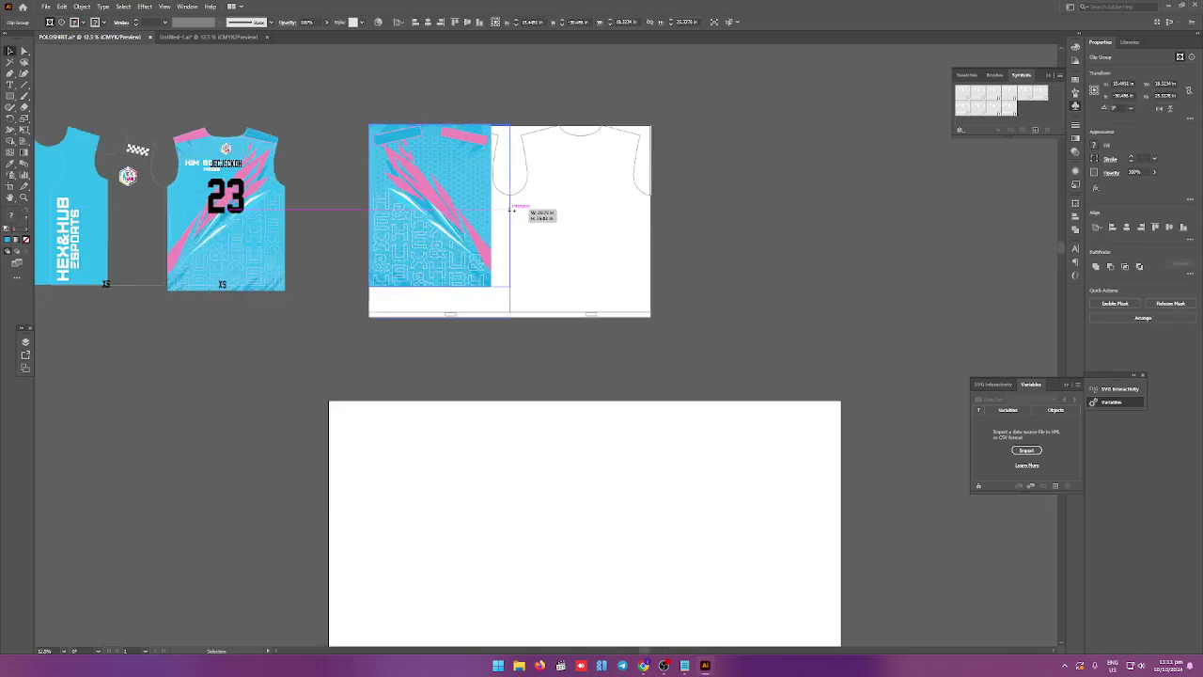
{"action": "scroll", "coordinate": [456, 153], "scroll_direction": "up", "scroll_amount": 3}
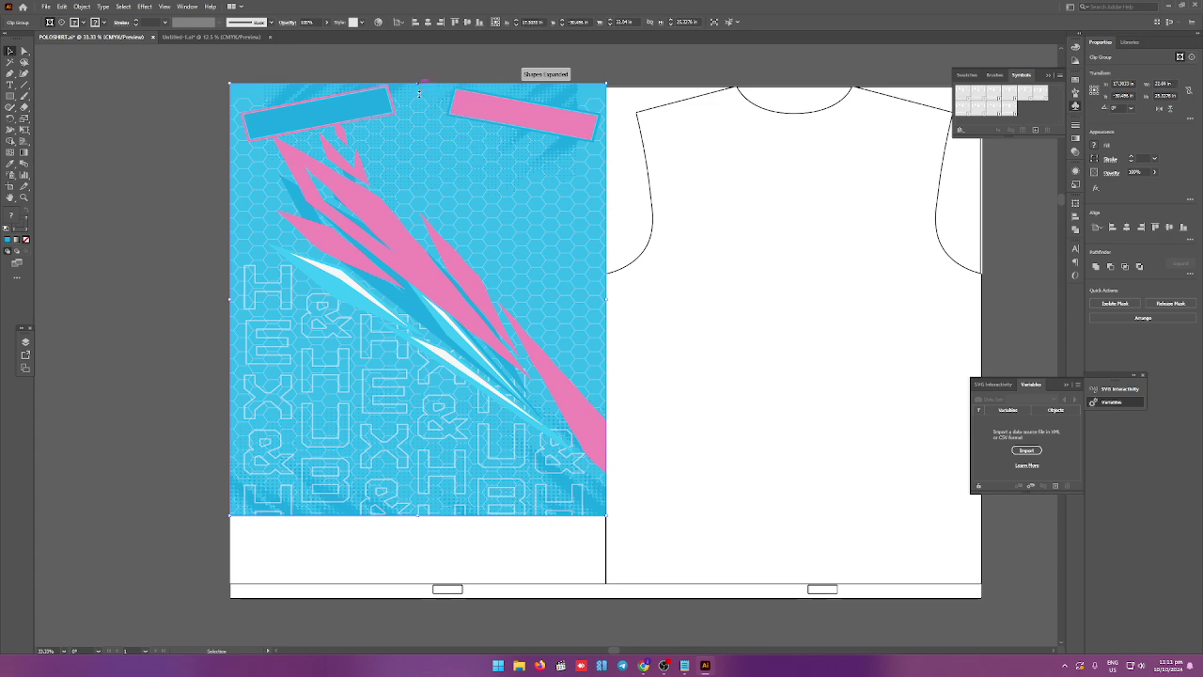
{"action": "left_click_drag", "start_coordinate": [419, 91], "coordinate": [428, 86]}
{"action": "left_click_drag", "start_coordinate": [418, 516], "coordinate": [419, 597]}
{"action": "left_click", "coordinate": [222, 450]}
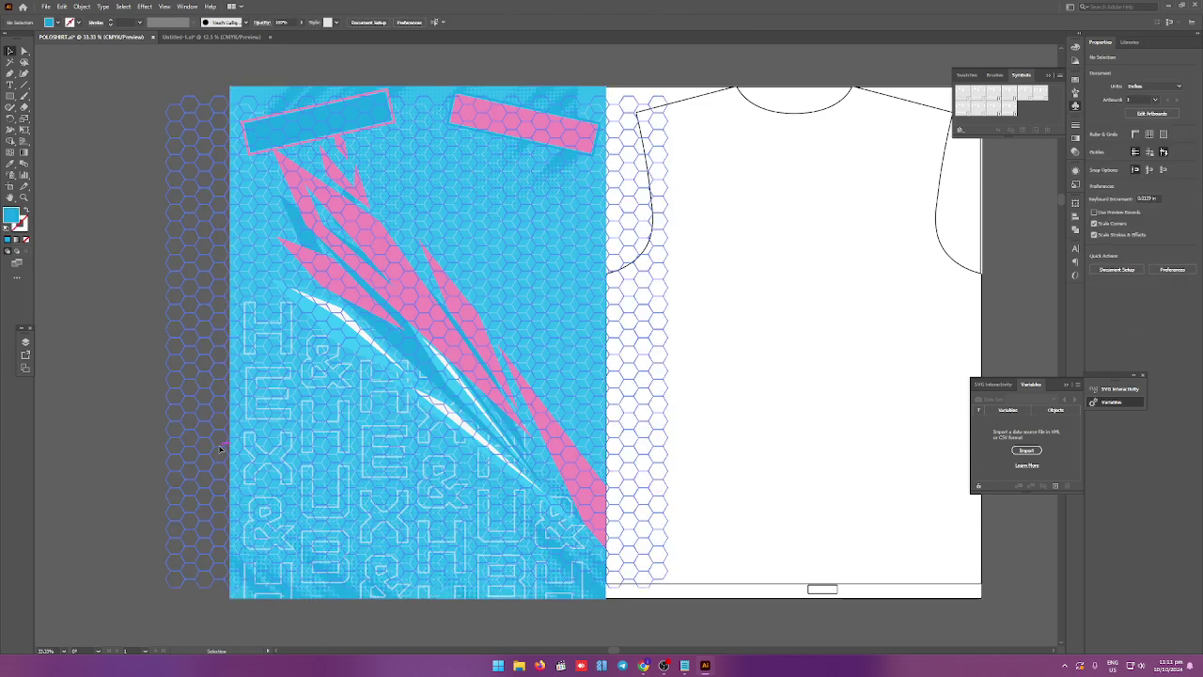
{"action": "scroll", "coordinate": [222, 449], "scroll_direction": "down", "scroll_amount": 2}
Move the pattern panel right of the template and rasterize it.
{"action": "left_click_drag", "start_coordinate": [338, 399], "coordinate": [768, 394]}
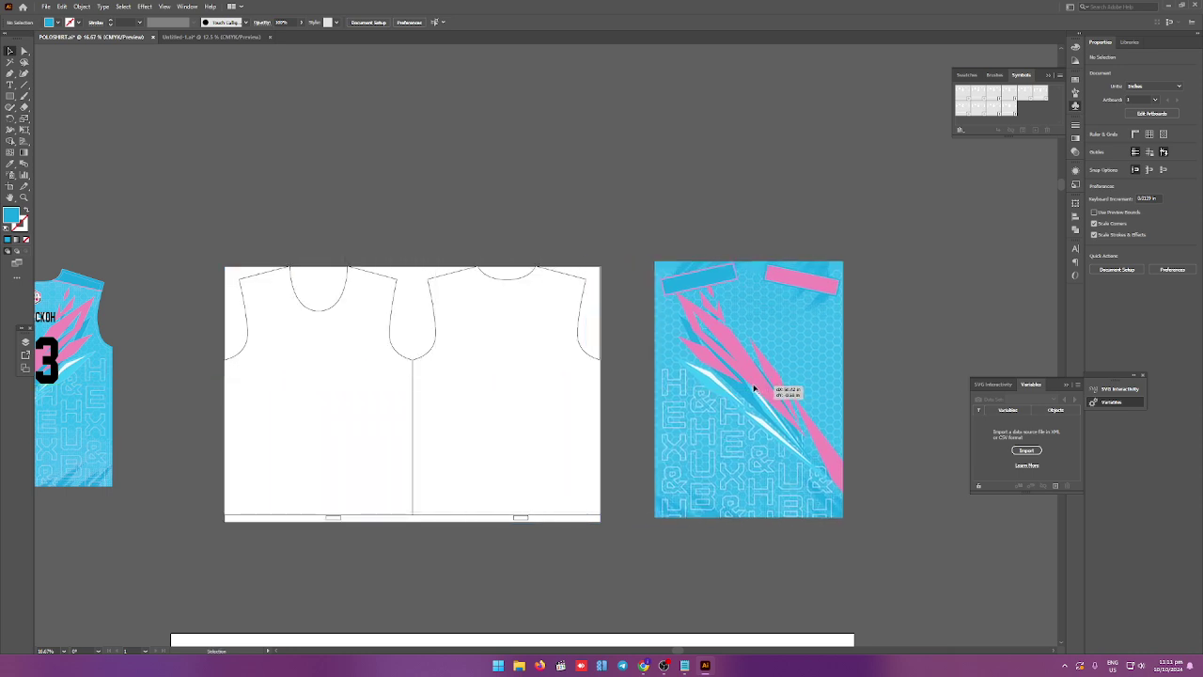
{"action": "left_click", "coordinate": [82, 6]}
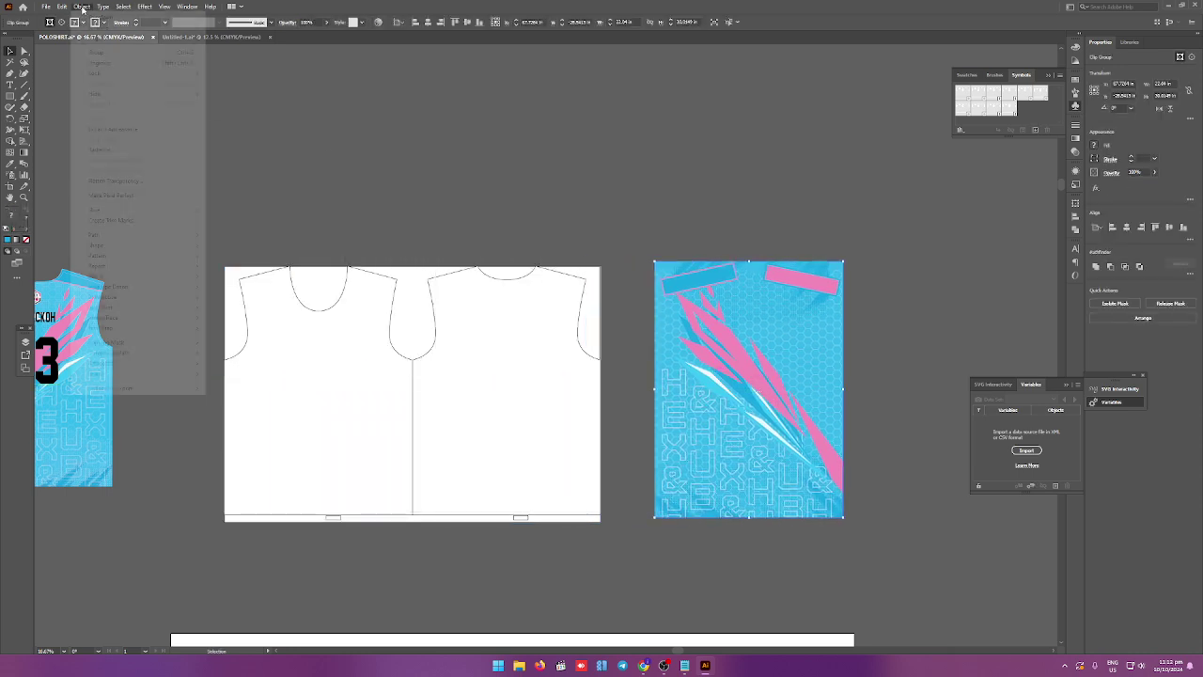
{"action": "left_click", "coordinate": [116, 152]}
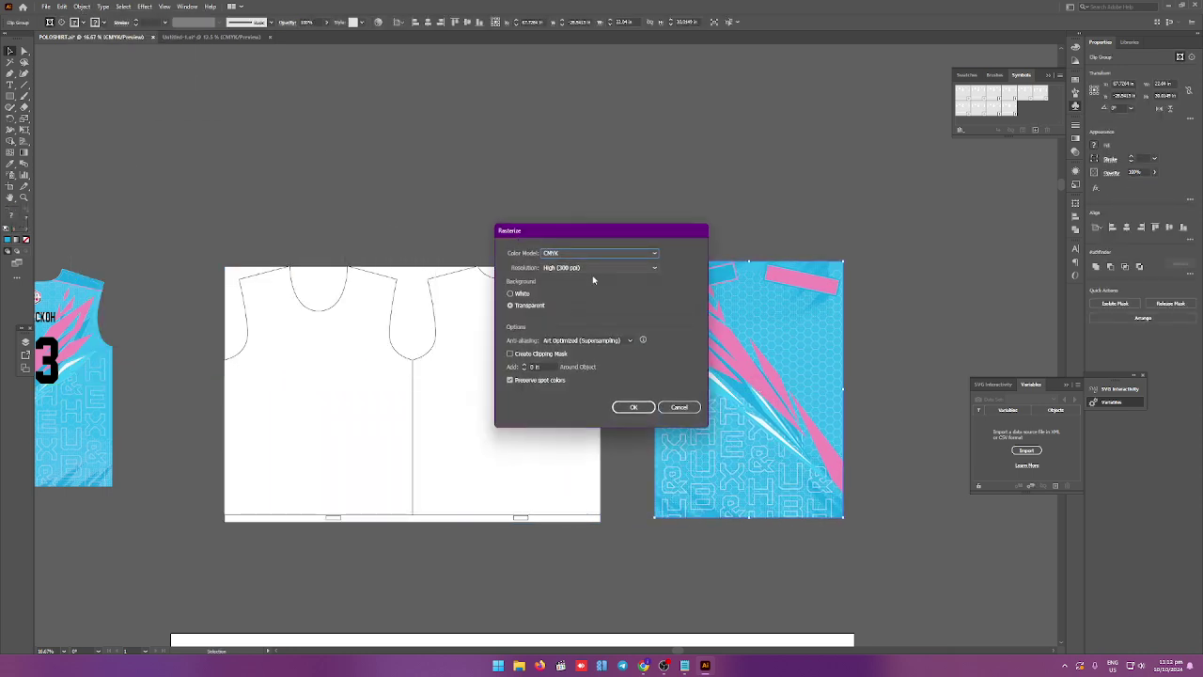
{"action": "left_click", "coordinate": [634, 408]}
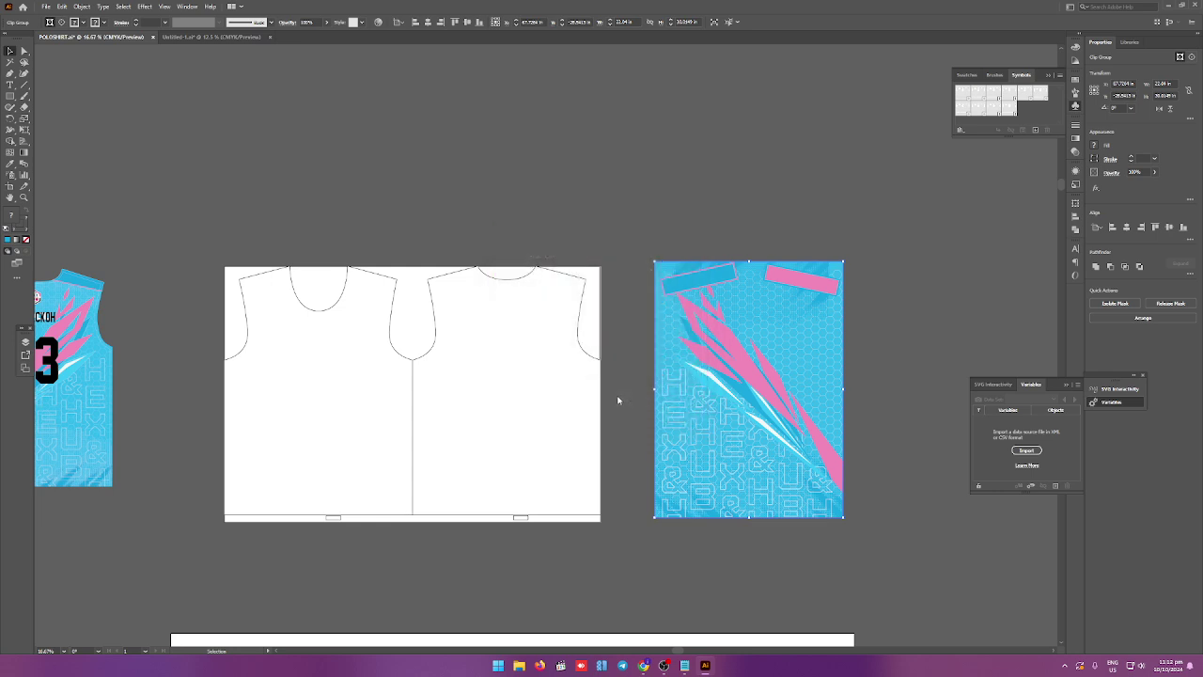
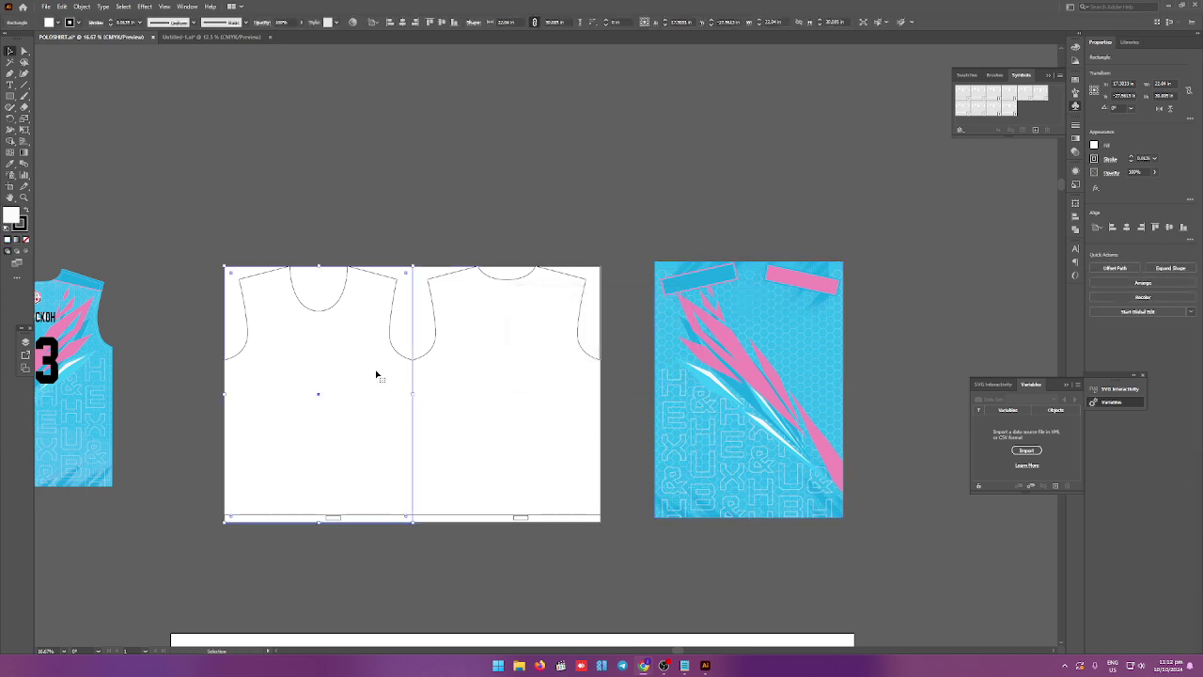
Turn the two left shirt-half rectangles into a clipping mask.
{"action": "left_click", "coordinate": [338, 362]}
{"action": "key", "text": "F7"}
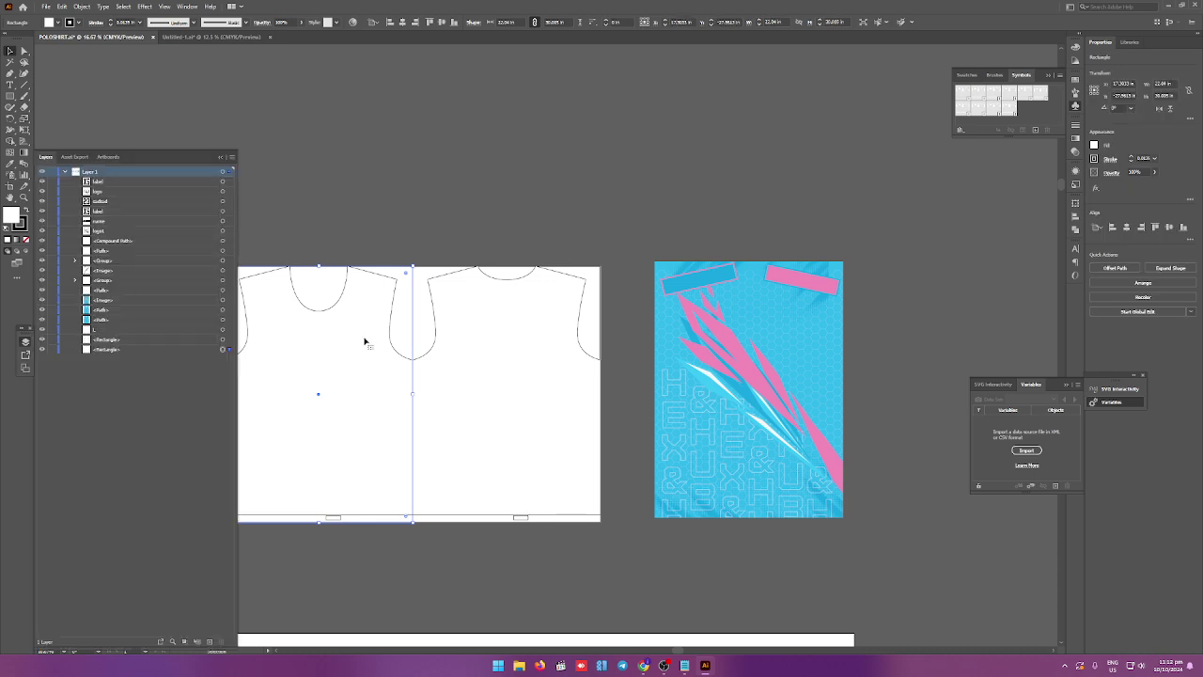
{"action": "left_click_drag", "start_coordinate": [114, 350], "coordinate": [157, 355]}
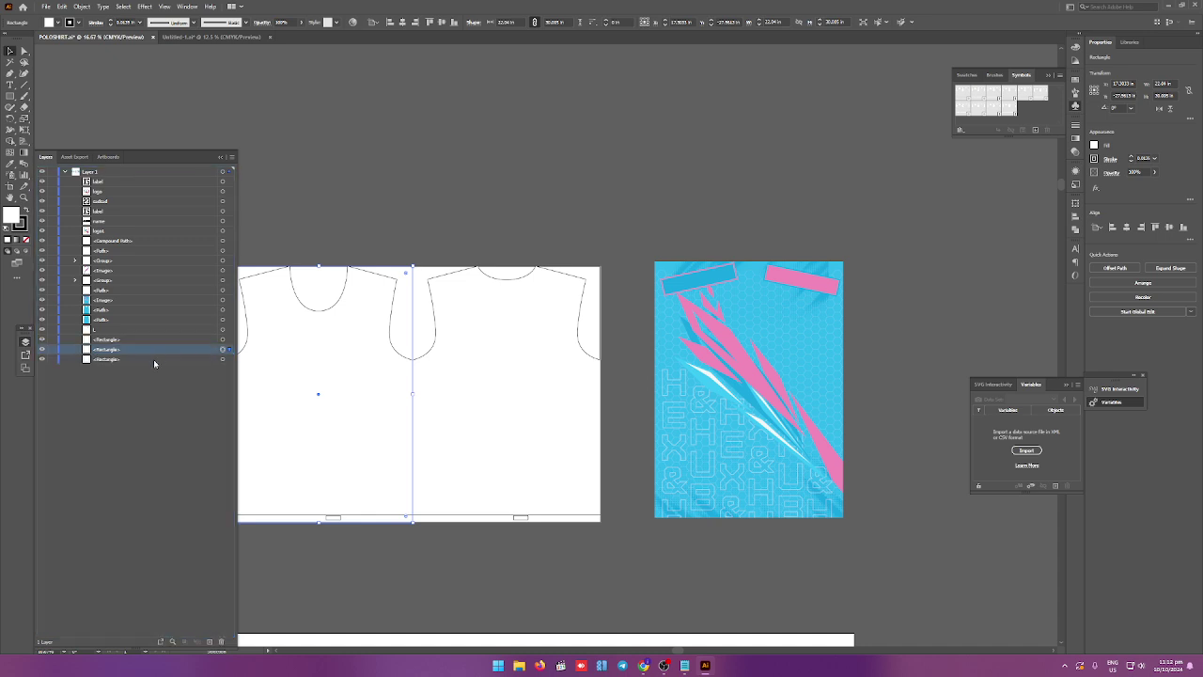
{"action": "left_click", "coordinate": [154, 359], "text": "shift"}
{"action": "right_click", "coordinate": [326, 378]}
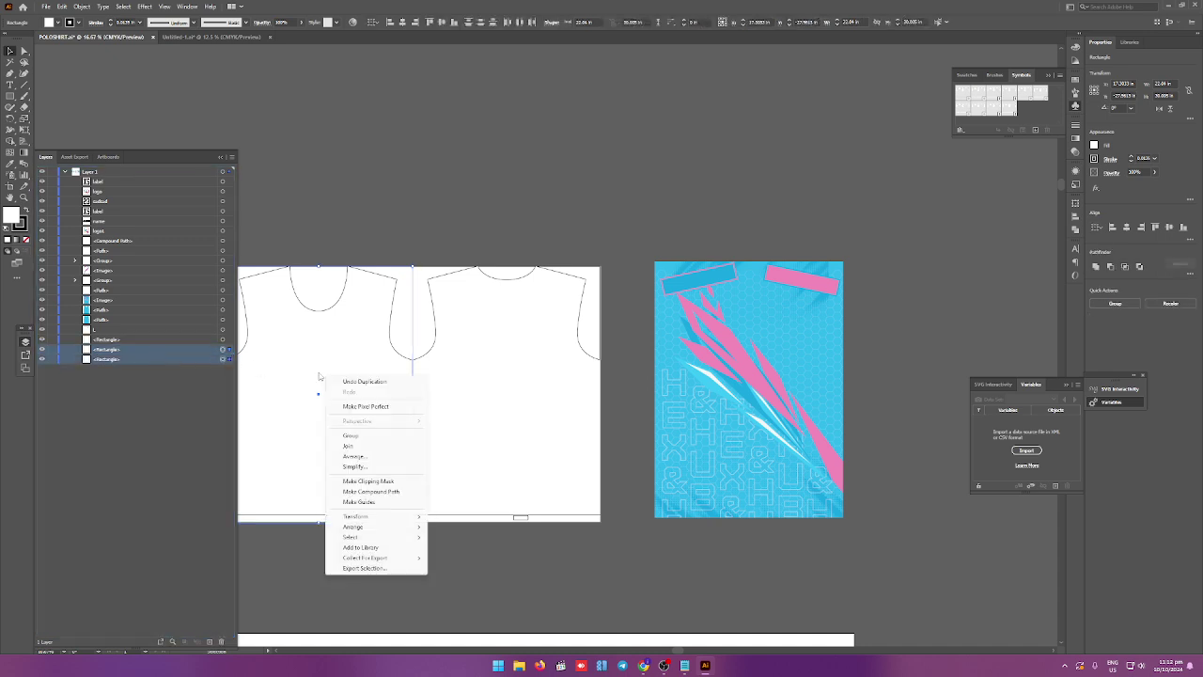
{"action": "left_click", "coordinate": [369, 481]}
Move the blue-and-pink pattern image into the new clip group over the left shirt half.
{"action": "left_click", "coordinate": [74, 348]}
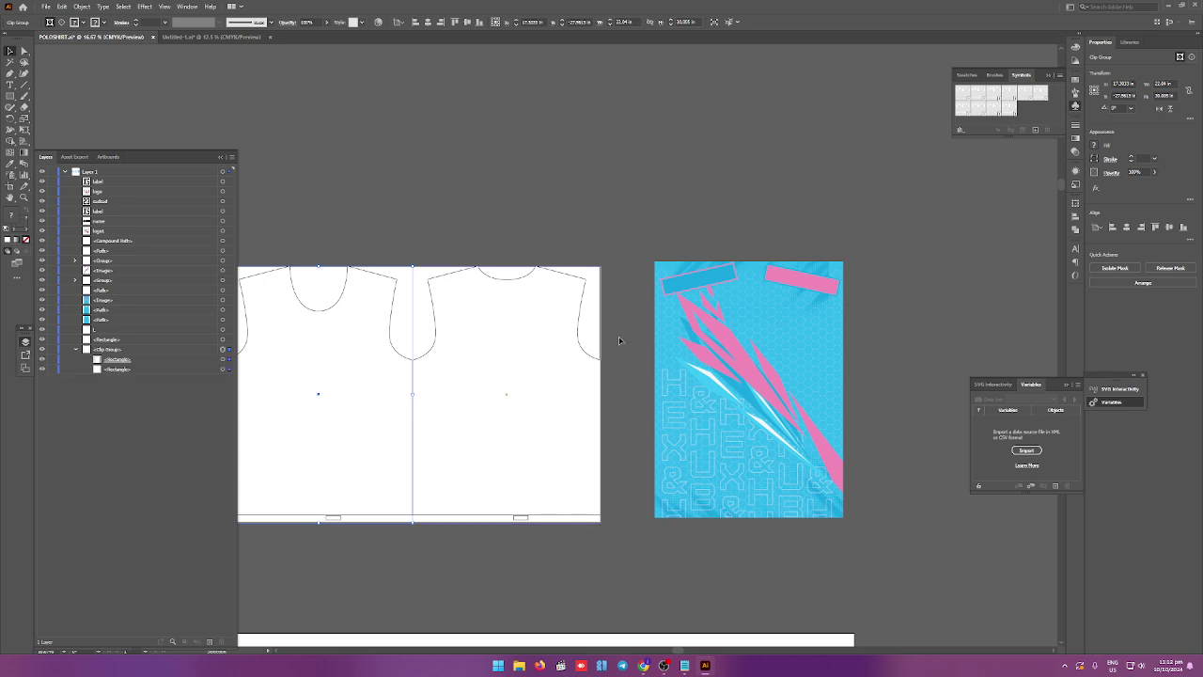
{"action": "left_click", "coordinate": [711, 484]}
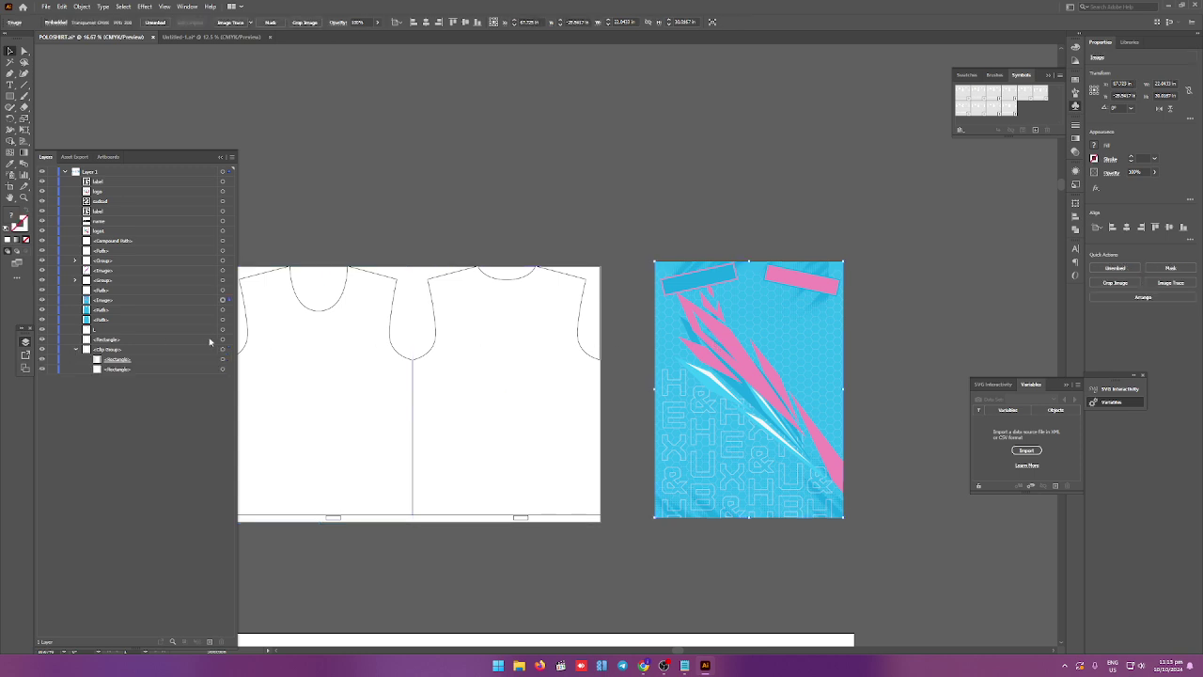
{"action": "left_click", "coordinate": [106, 300]}
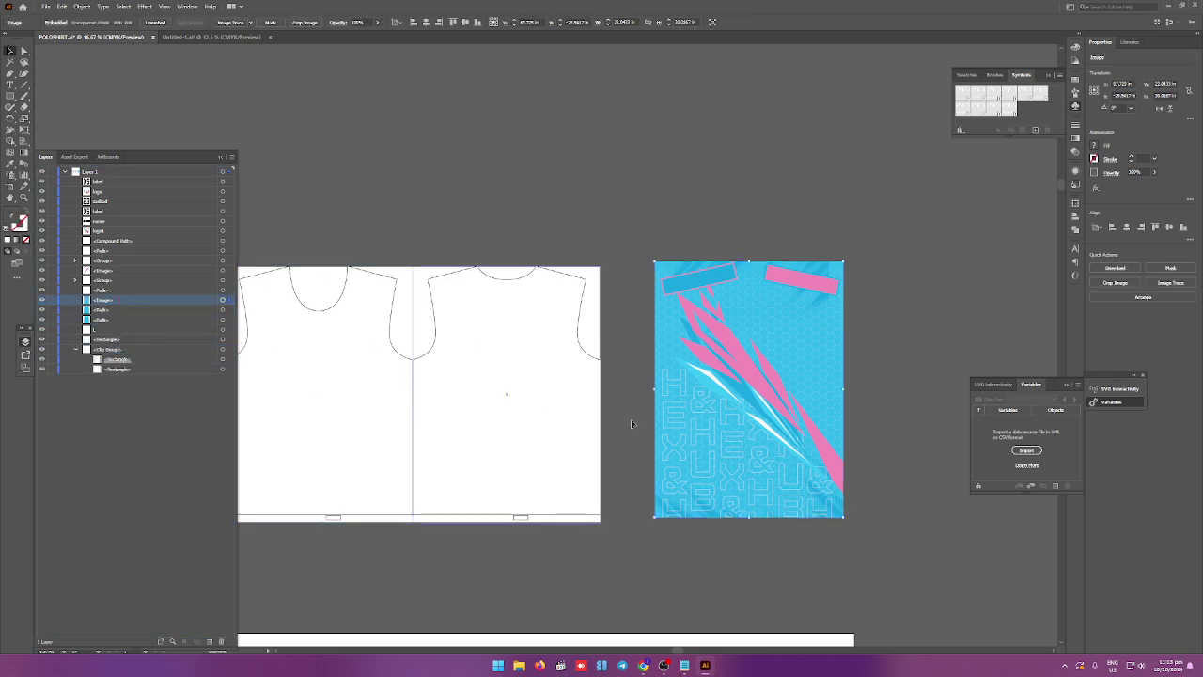
{"action": "left_click_drag", "start_coordinate": [738, 451], "coordinate": [325, 458]}
{"action": "double_click", "coordinate": [105, 299]}
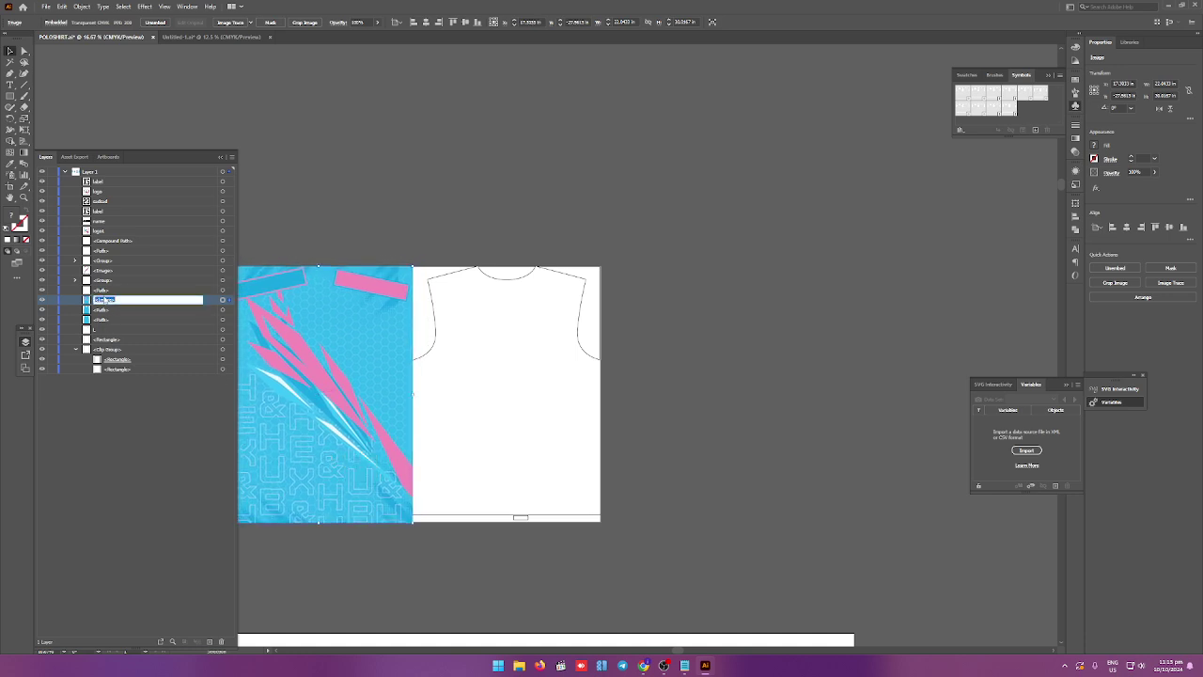
{"action": "double_click", "coordinate": [163, 301]}
{"action": "left_click", "coordinate": [654, 346]}
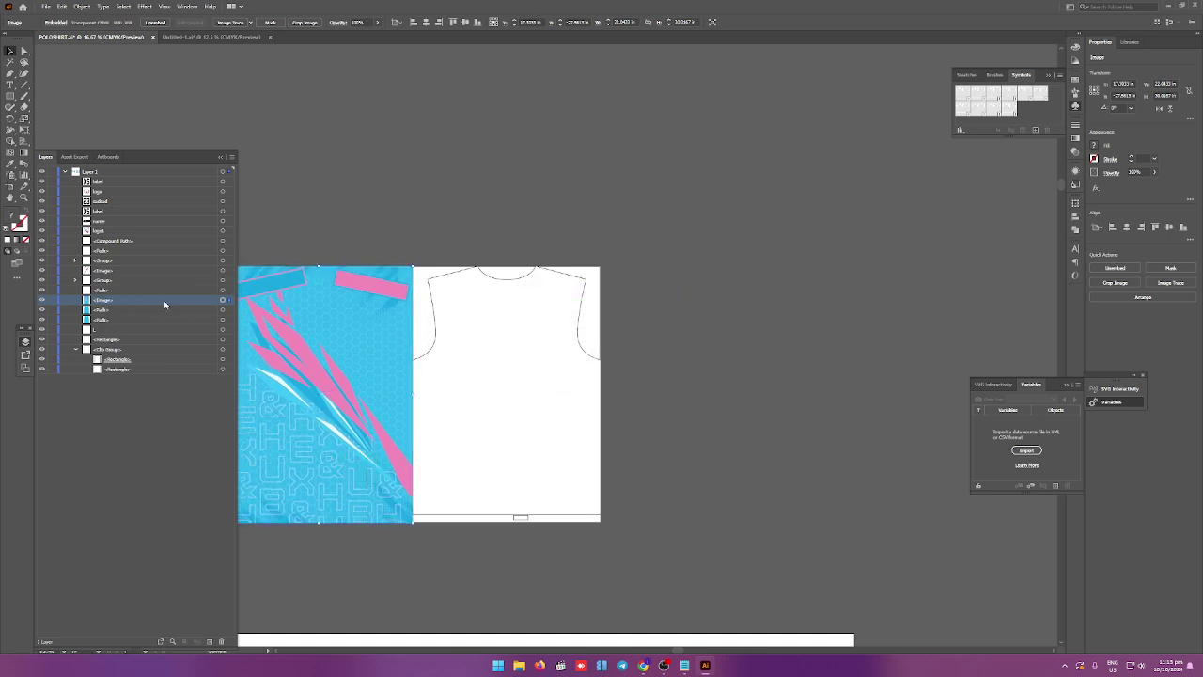
{"action": "left_click_drag", "start_coordinate": [154, 368], "coordinate": [154, 365]}
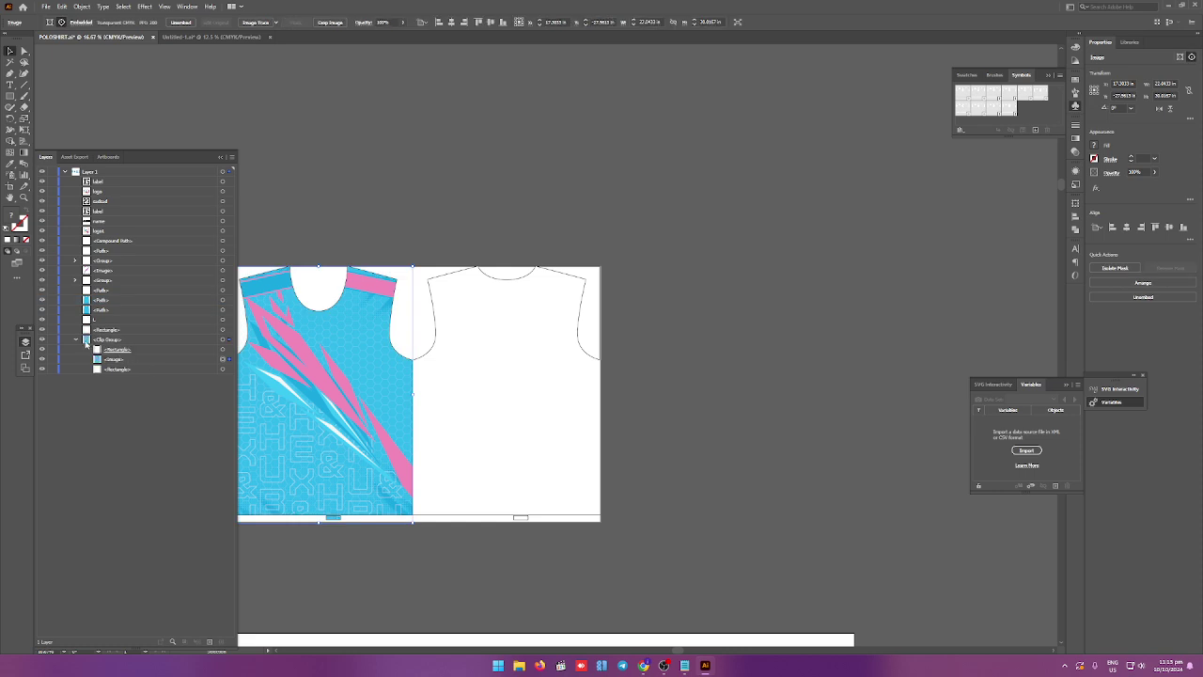
{"action": "left_click", "coordinate": [74, 339]}
Bottom-align the patterned left-half clip group after undoing stray moves.
{"action": "left_click", "coordinate": [225, 340]}
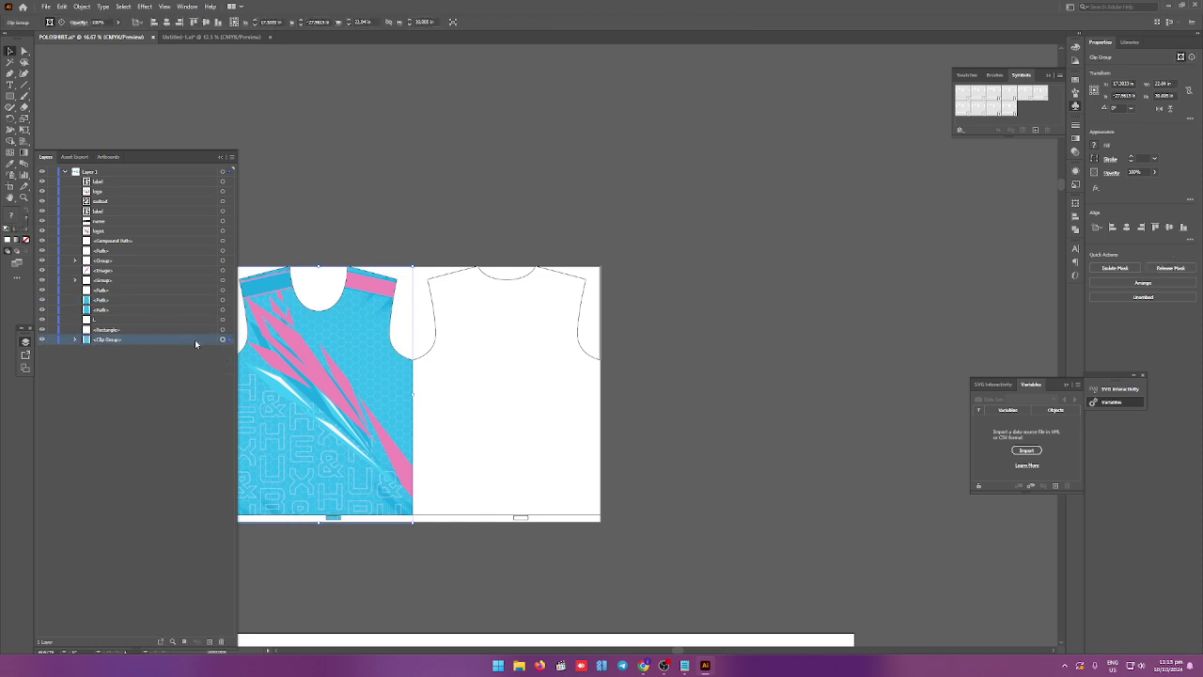
{"action": "left_click", "coordinate": [217, 21]}
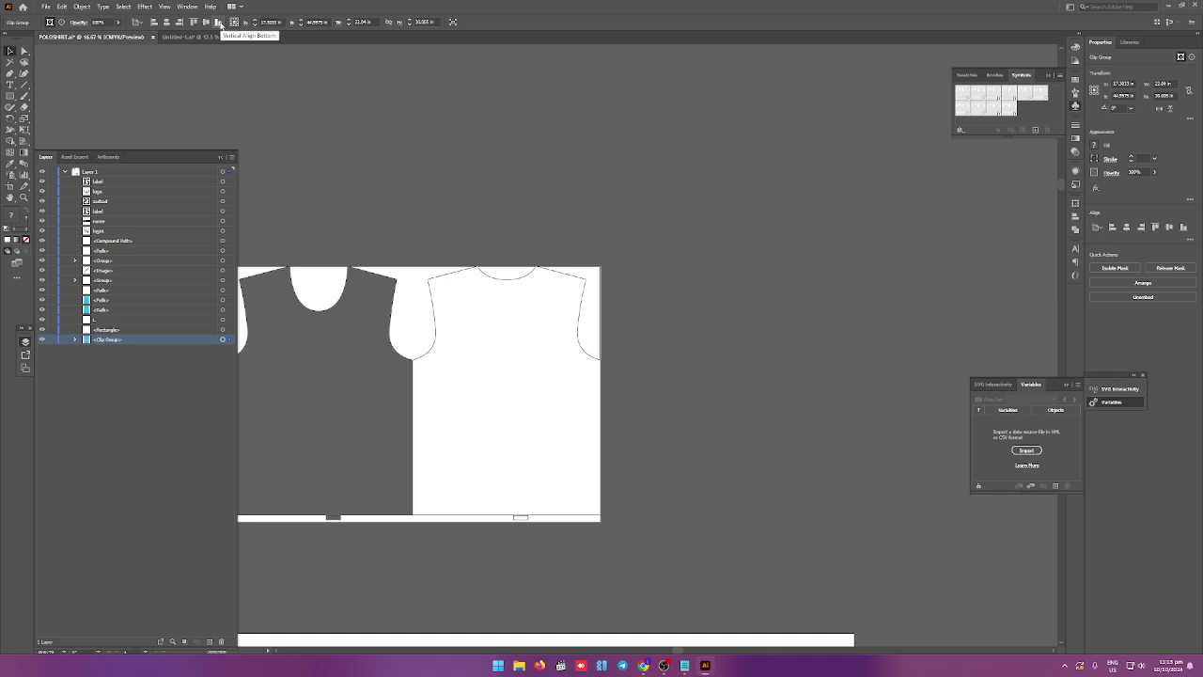
{"action": "key", "text": "ctrl+z"}
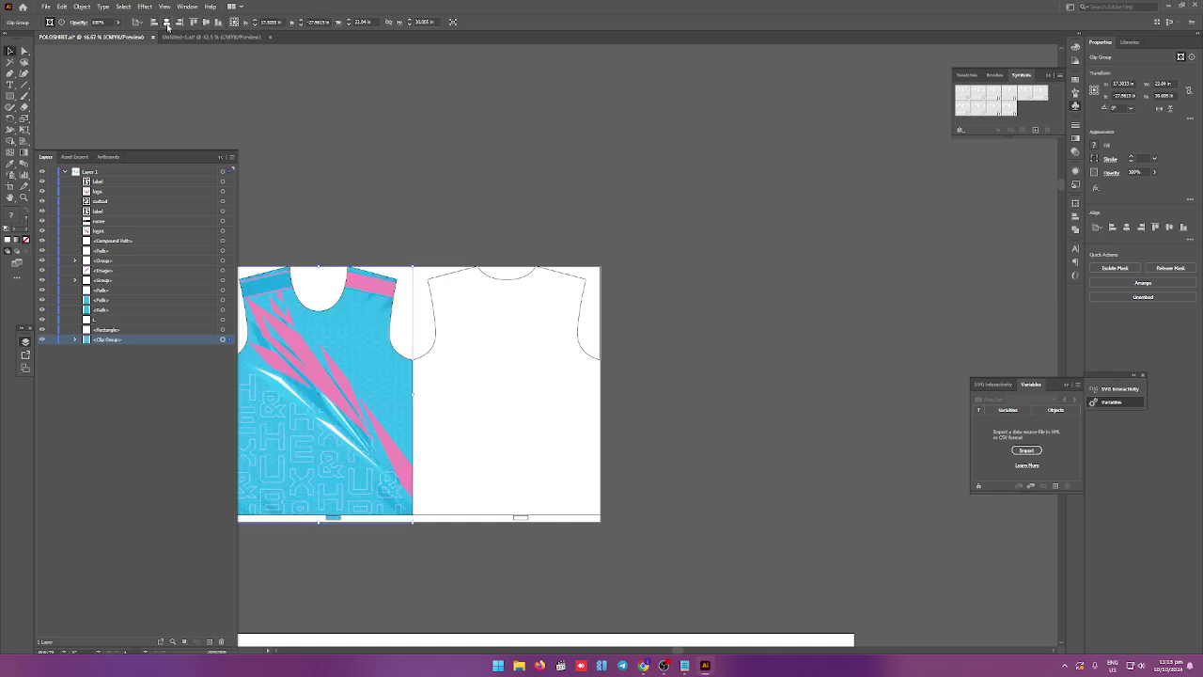
{"action": "left_click", "coordinate": [167, 25]}
{"action": "key", "text": "ctrl+z"}
{"action": "left_click", "coordinate": [385, 171]}
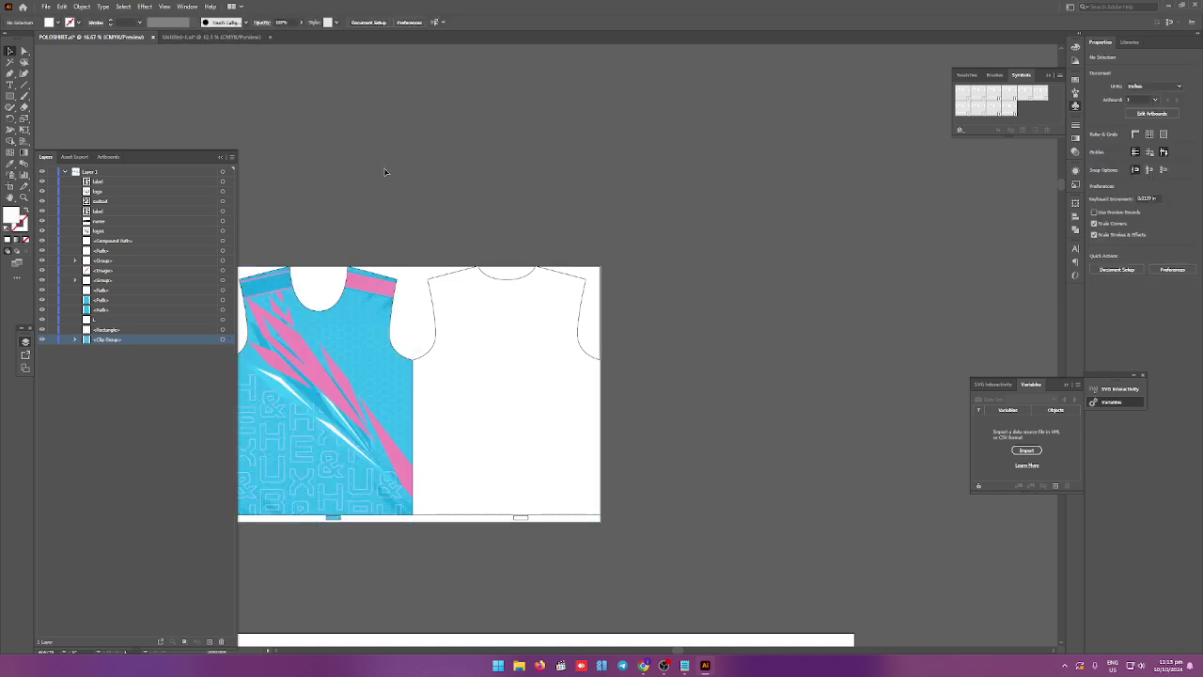
{"action": "left_click", "coordinate": [42, 339]}
{"action": "left_click", "coordinate": [42, 339]}
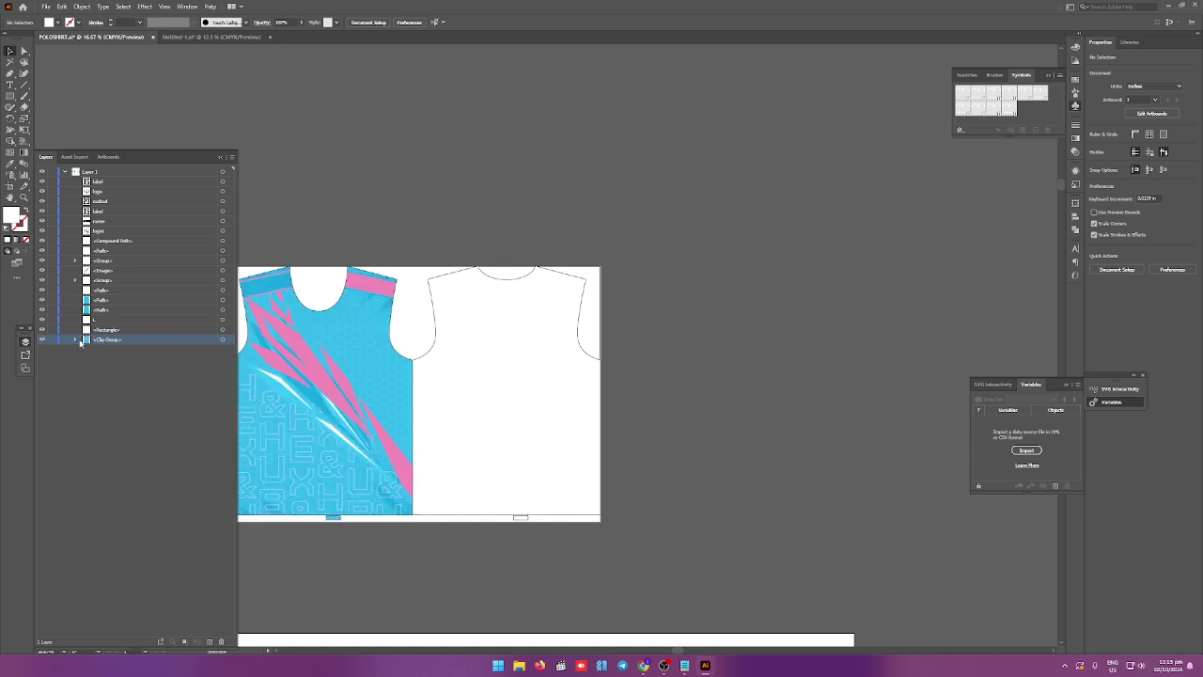
{"action": "left_click", "coordinate": [227, 343]}
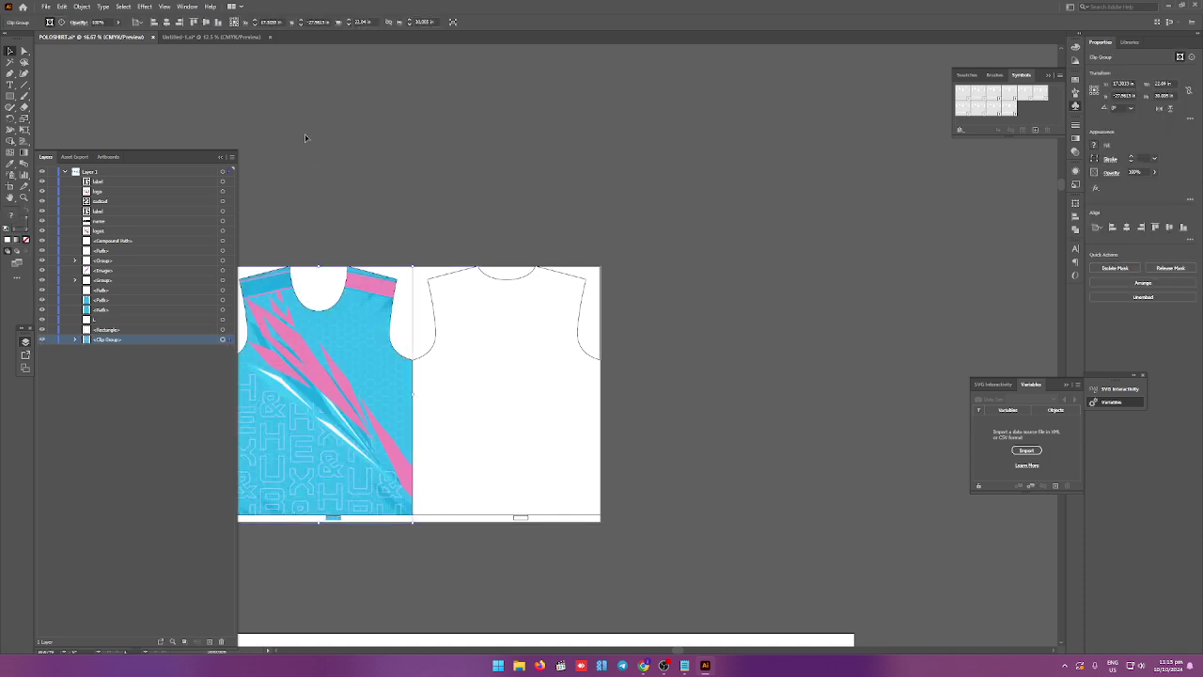
{"action": "left_click", "coordinate": [217, 25]}
{"action": "scroll", "coordinate": [331, 183], "scroll_direction": "down", "scroll_amount": 2}
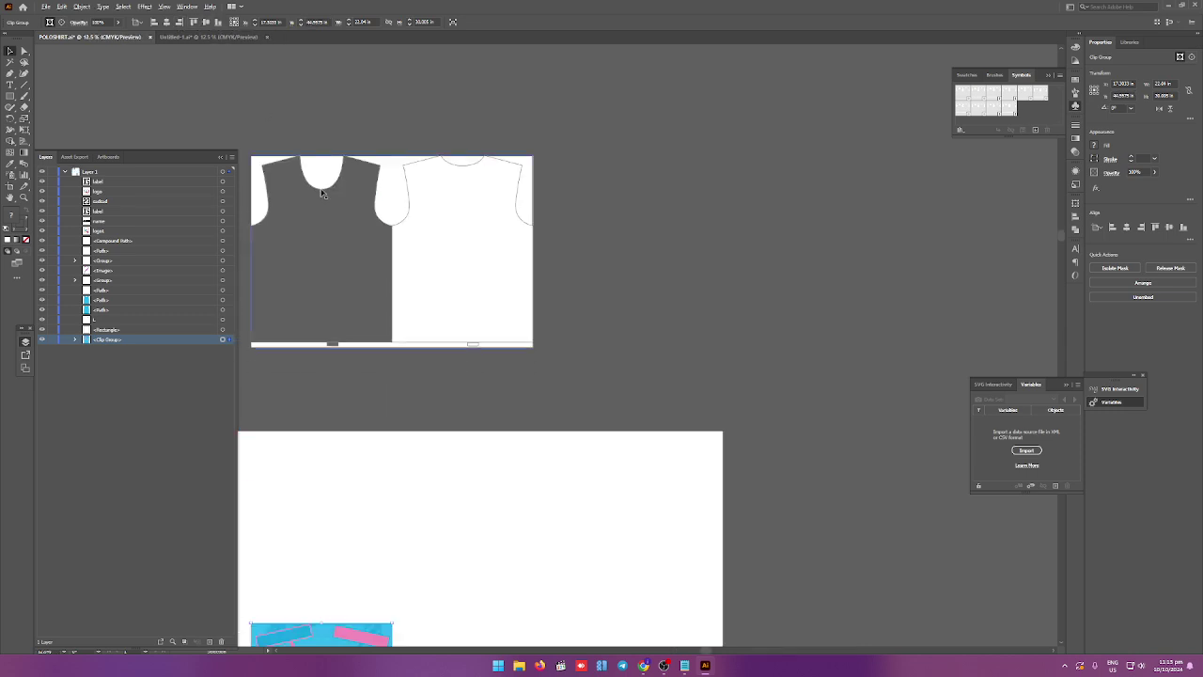
{"action": "scroll", "coordinate": [323, 194], "scroll_direction": "down", "scroll_amount": 3}
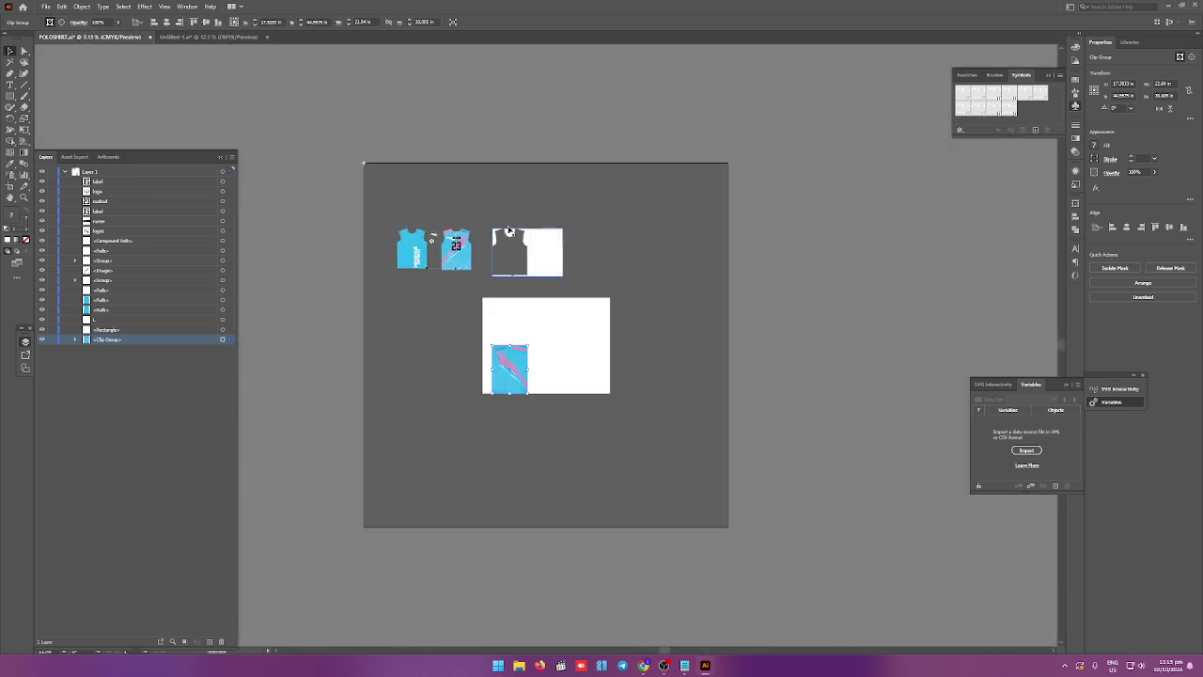
Reposition the patterned front and delete the white right-half rectangle.
{"action": "left_click_drag", "start_coordinate": [514, 355], "coordinate": [514, 238]}
{"action": "left_click", "coordinate": [554, 194]}
{"action": "scroll", "coordinate": [555, 194], "scroll_direction": "up", "scroll_amount": 1}
{"action": "scroll", "coordinate": [587, 219], "scroll_direction": "up", "scroll_amount": 2}
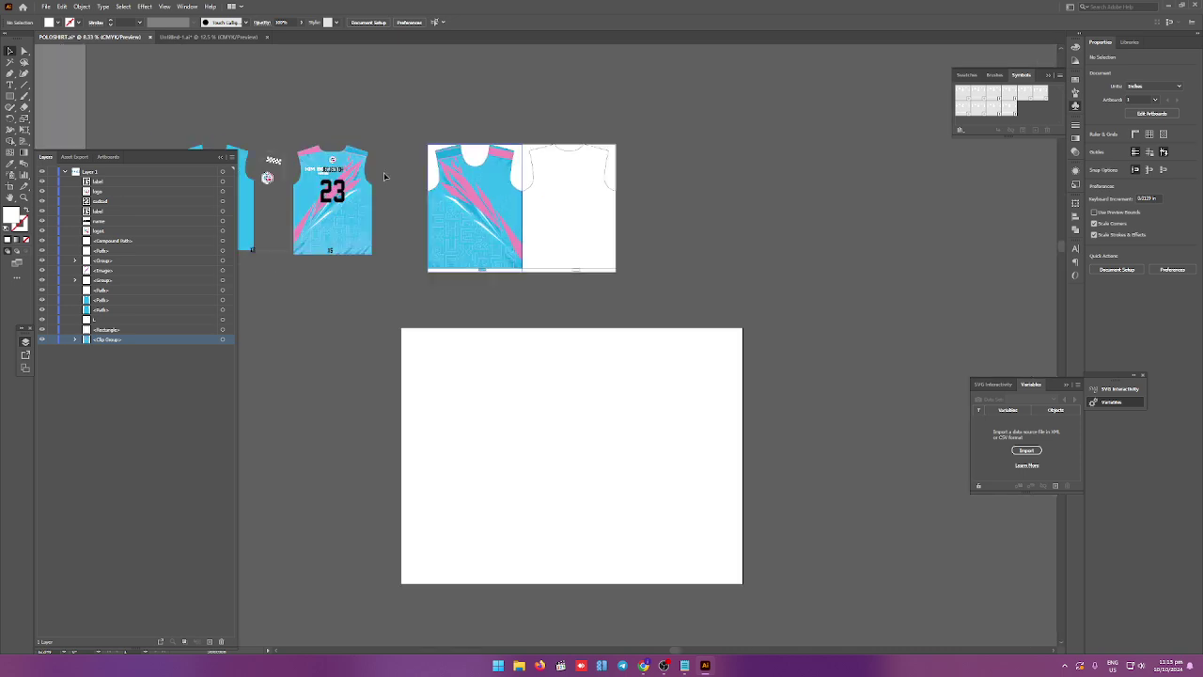
{"action": "left_click", "coordinate": [538, 252]}
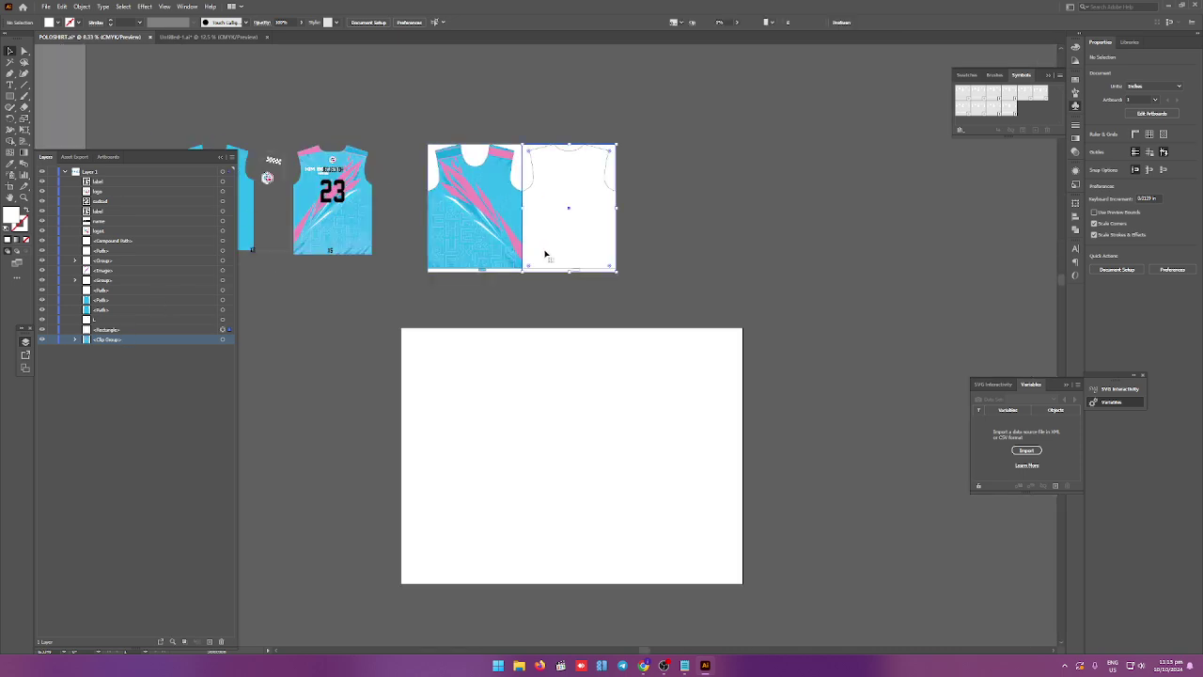
{"action": "key", "text": "Delete"}
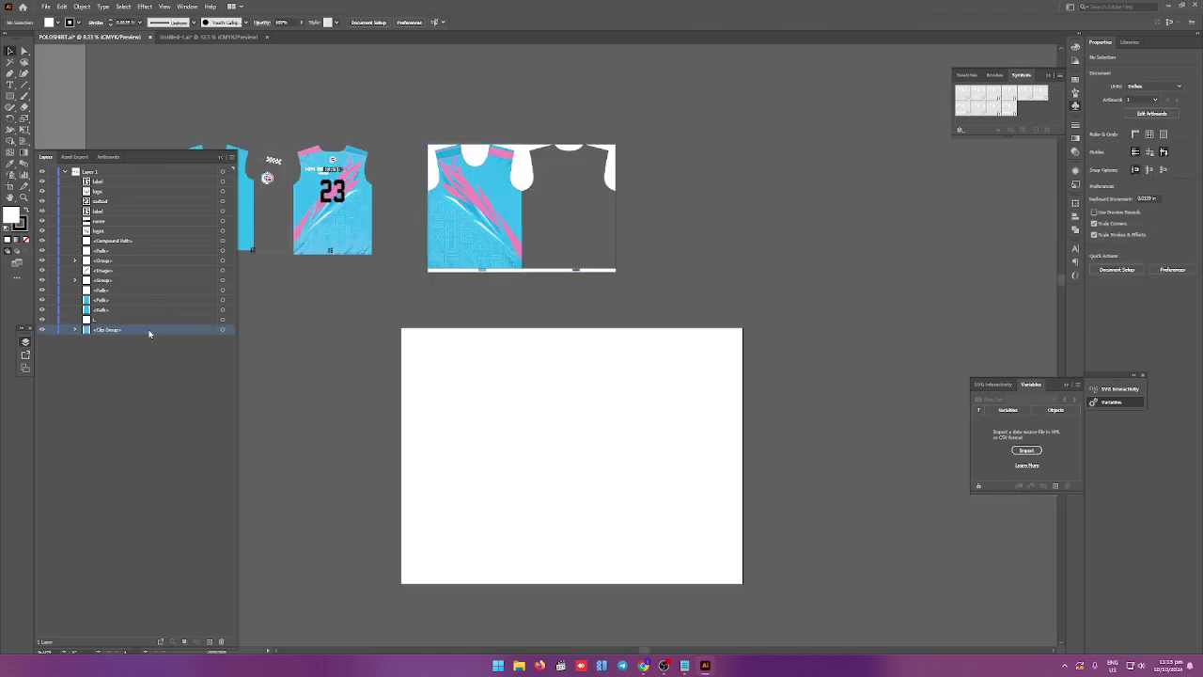
Duplicate the patterned clip group and move the copy onto the right shirt half.
{"action": "key", "text": "ctrl+z"}
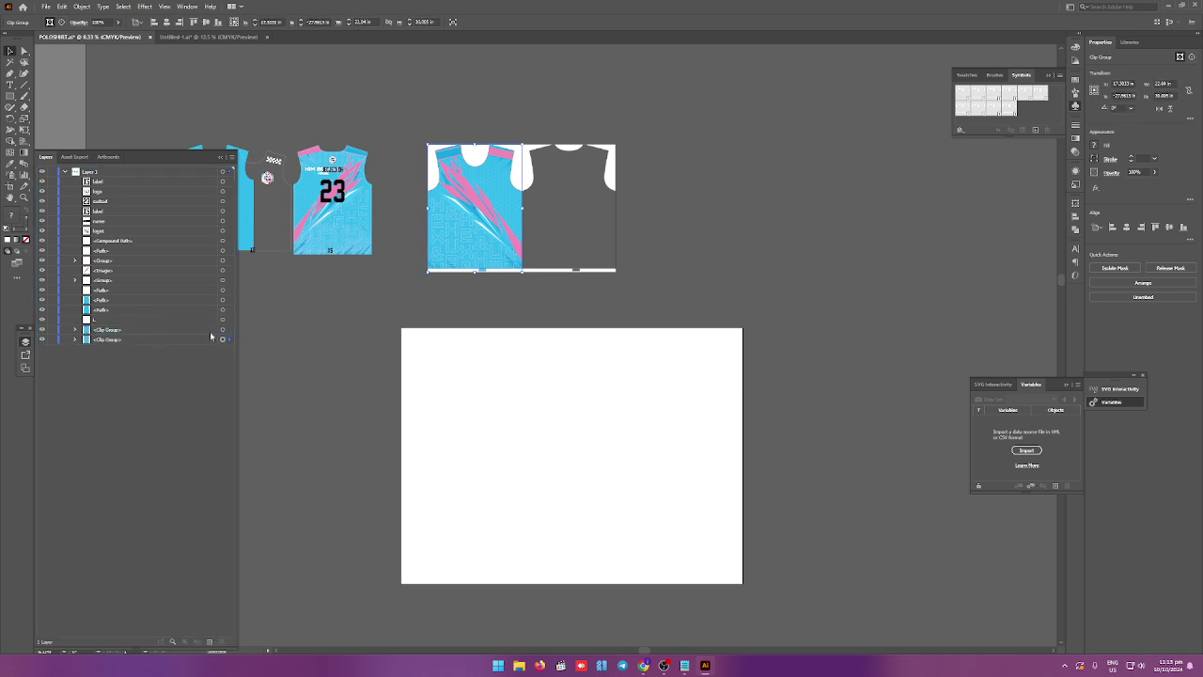
{"action": "scroll", "coordinate": [560, 212], "scroll_direction": "up", "scroll_amount": 2}
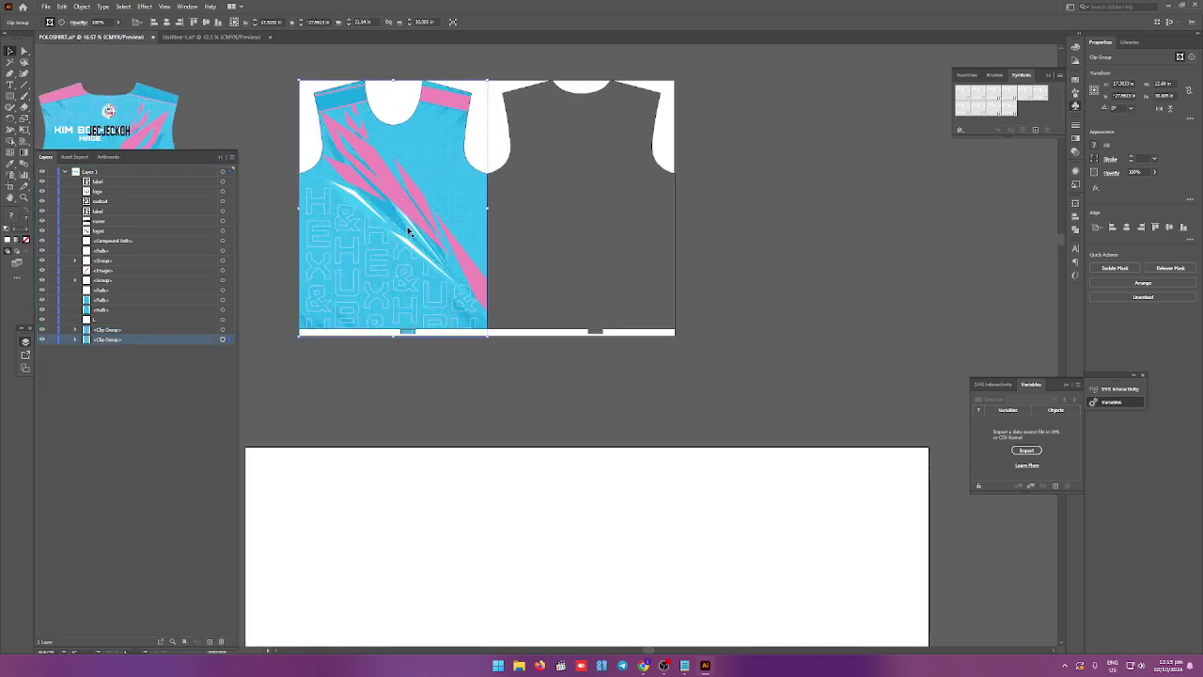
{"action": "left_click_drag", "start_coordinate": [383, 266], "coordinate": [499, 263]}
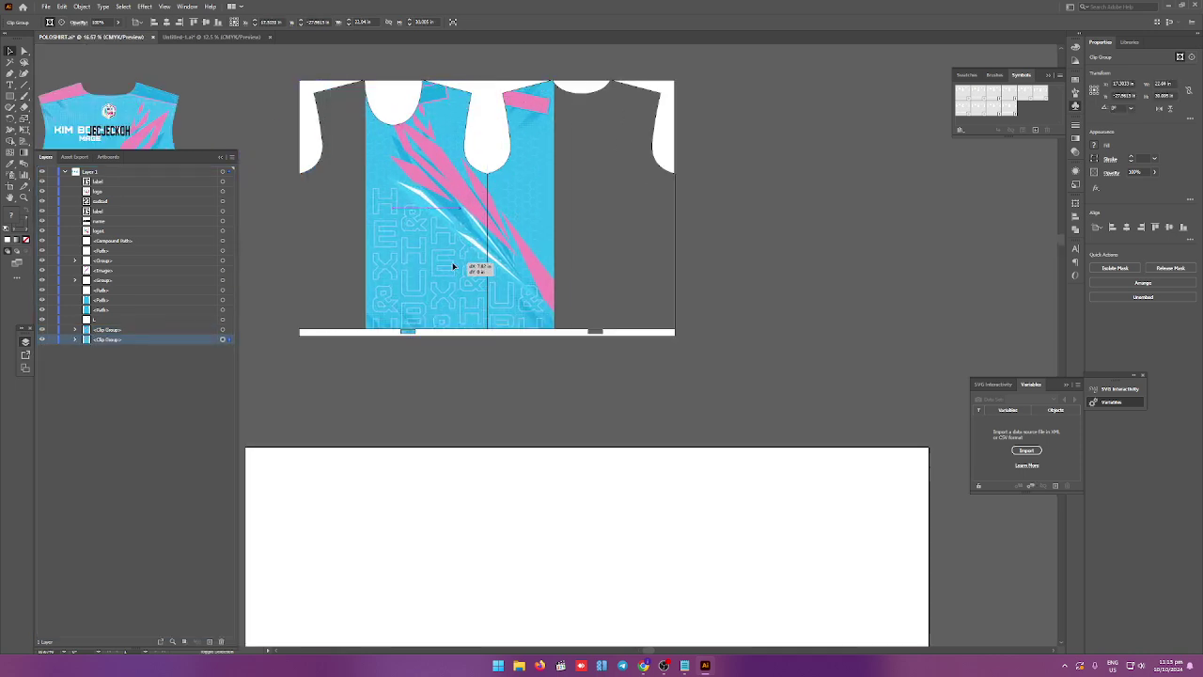
{"action": "key", "text": "ctrl+z"}
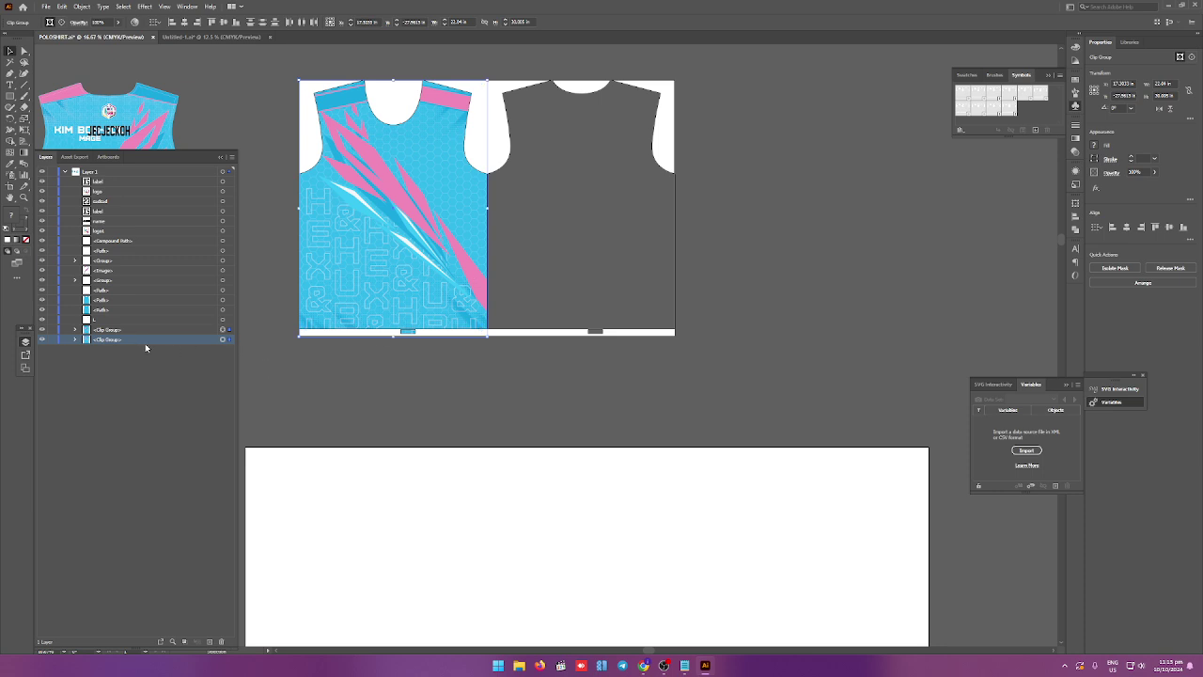
{"action": "left_click", "coordinate": [227, 339]}
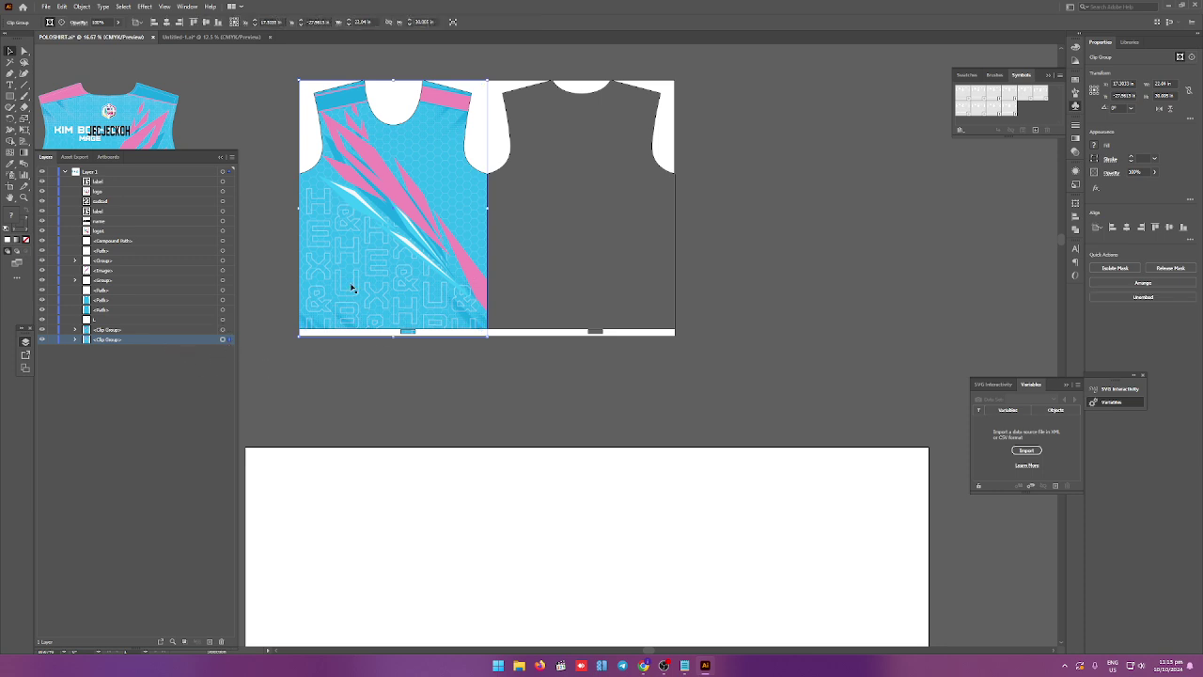
{"action": "left_click_drag", "start_coordinate": [352, 287], "coordinate": [539, 287]}
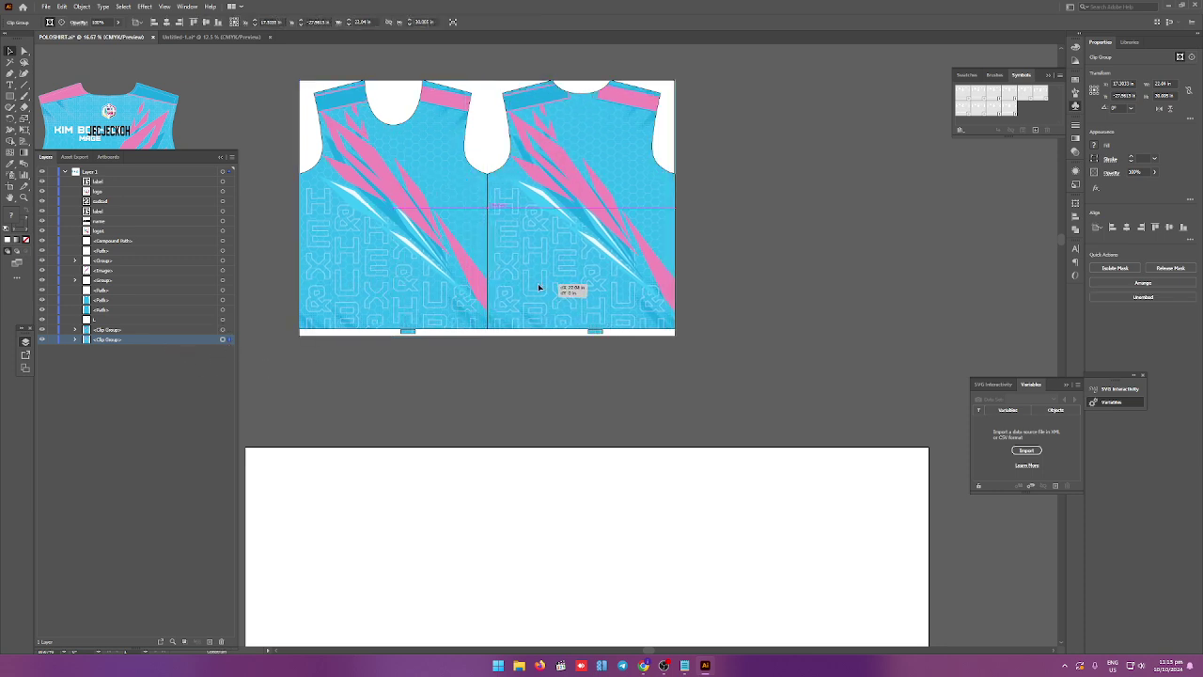
Reflect the copy vertically so both halves form a symmetric V.
{"action": "right_click", "coordinate": [537, 288]}
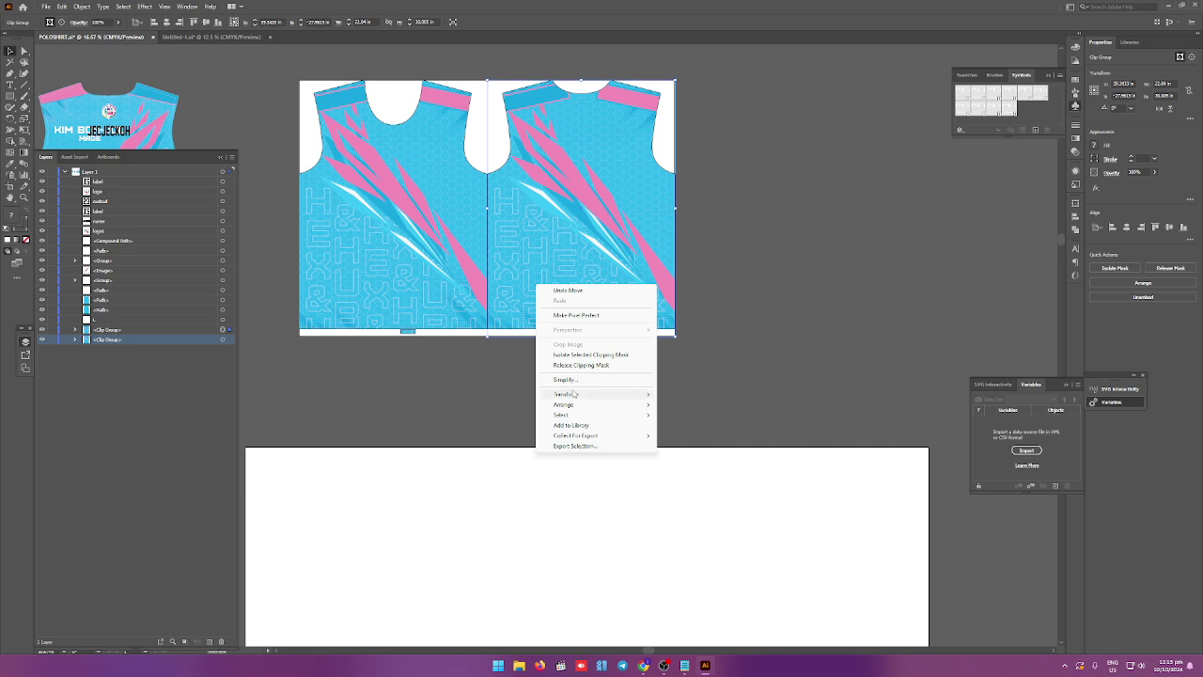
{"action": "mouse_move", "coordinate": [566, 394]}
{"action": "left_click", "coordinate": [704, 430]}
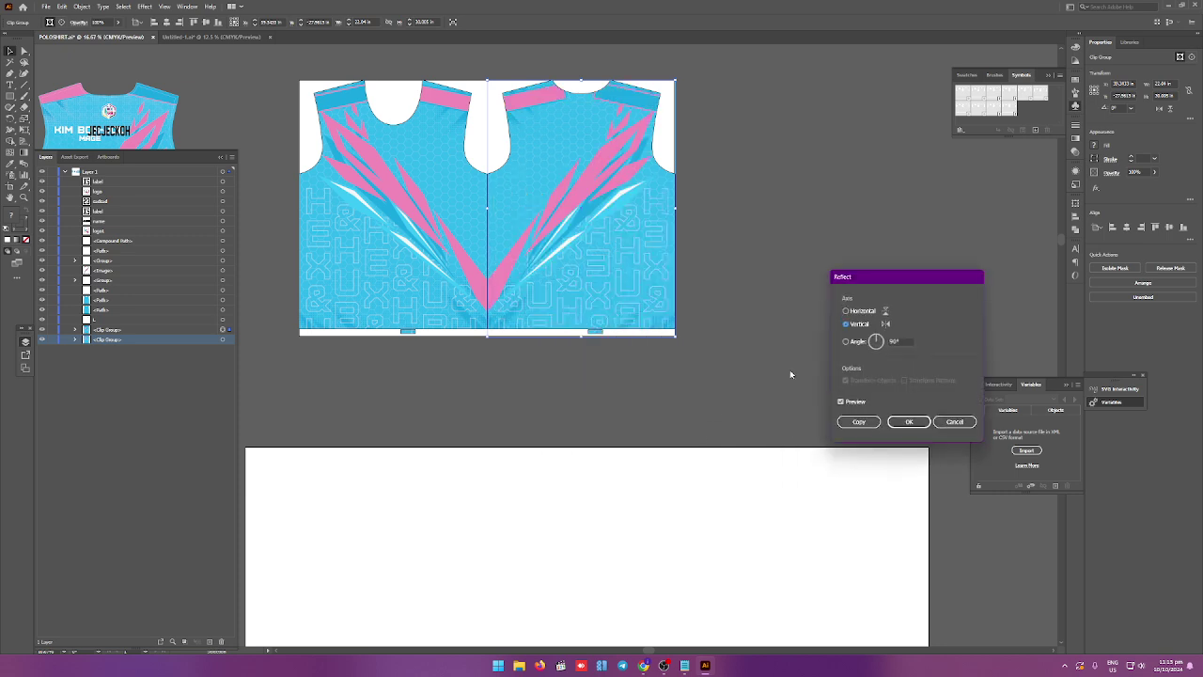
{"action": "left_click", "coordinate": [902, 421]}
{"action": "scroll", "coordinate": [556, 285], "scroll_direction": "down", "scroll_amount": 1}
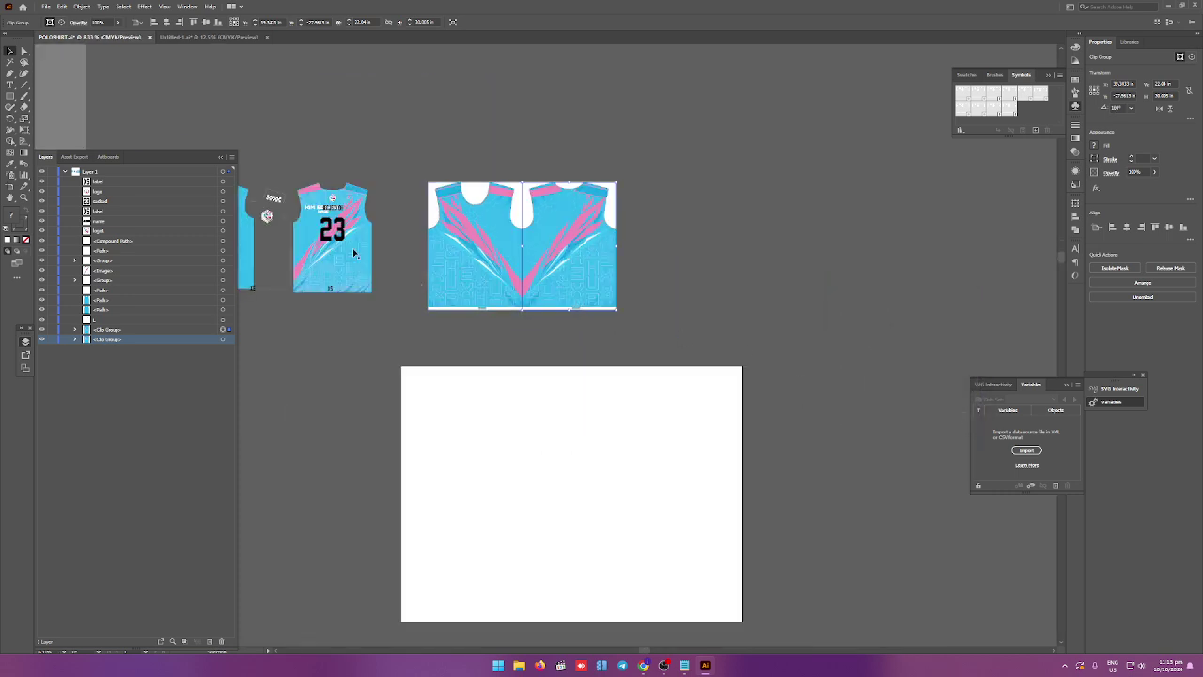
{"action": "scroll", "coordinate": [282, 206], "scroll_direction": "up", "scroll_amount": 1}
Move the small logo badge below the jersey and select it.
{"action": "left_click_drag", "start_coordinate": [263, 216], "coordinate": [381, 380]}
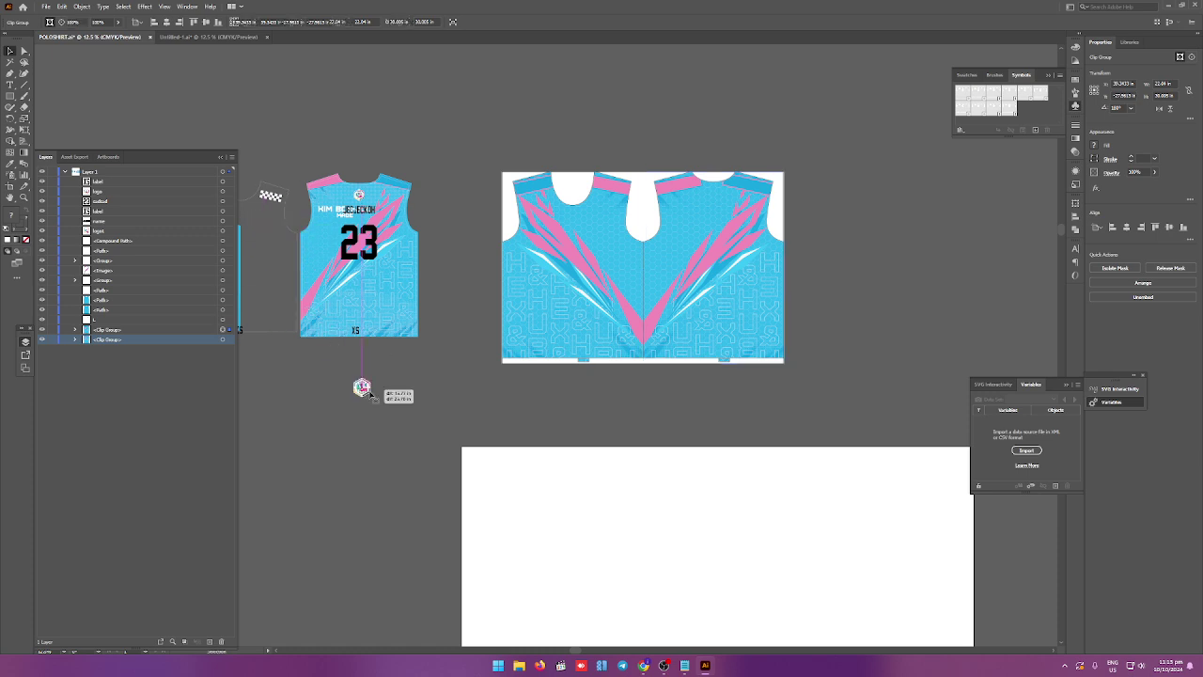
{"action": "scroll", "coordinate": [385, 383], "scroll_direction": "up", "scroll_amount": 3}
{"action": "right_click", "coordinate": [393, 380]}
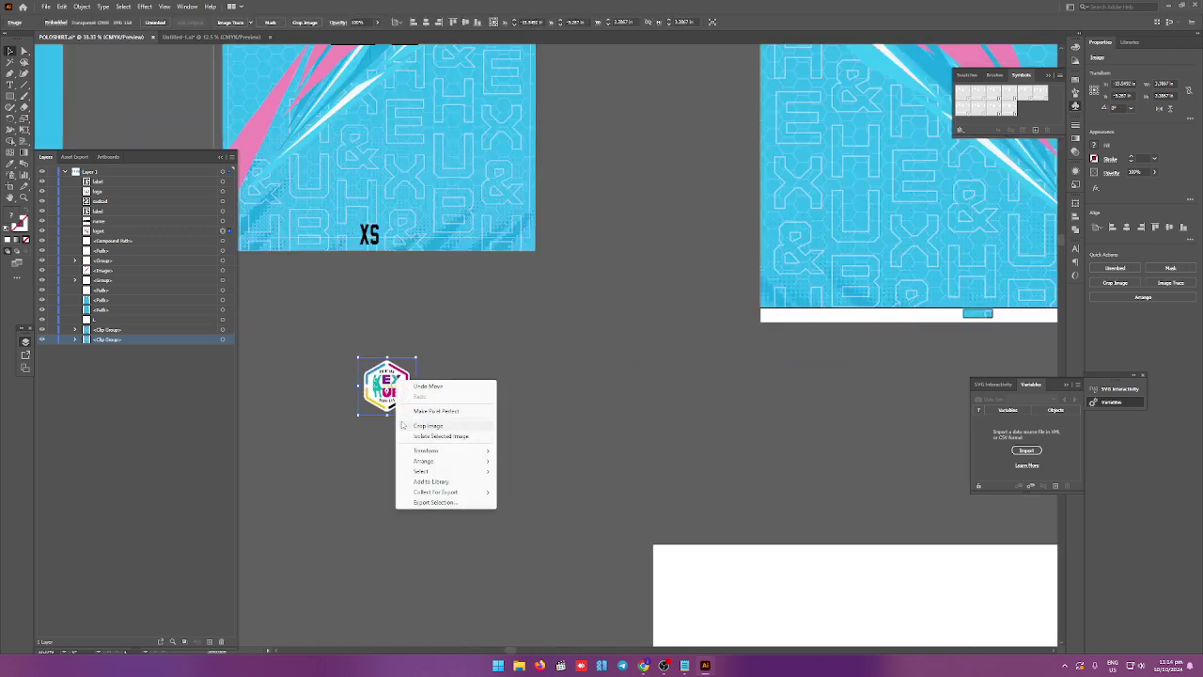
{"action": "left_click", "coordinate": [452, 372]}
{"action": "left_click", "coordinate": [404, 393]}
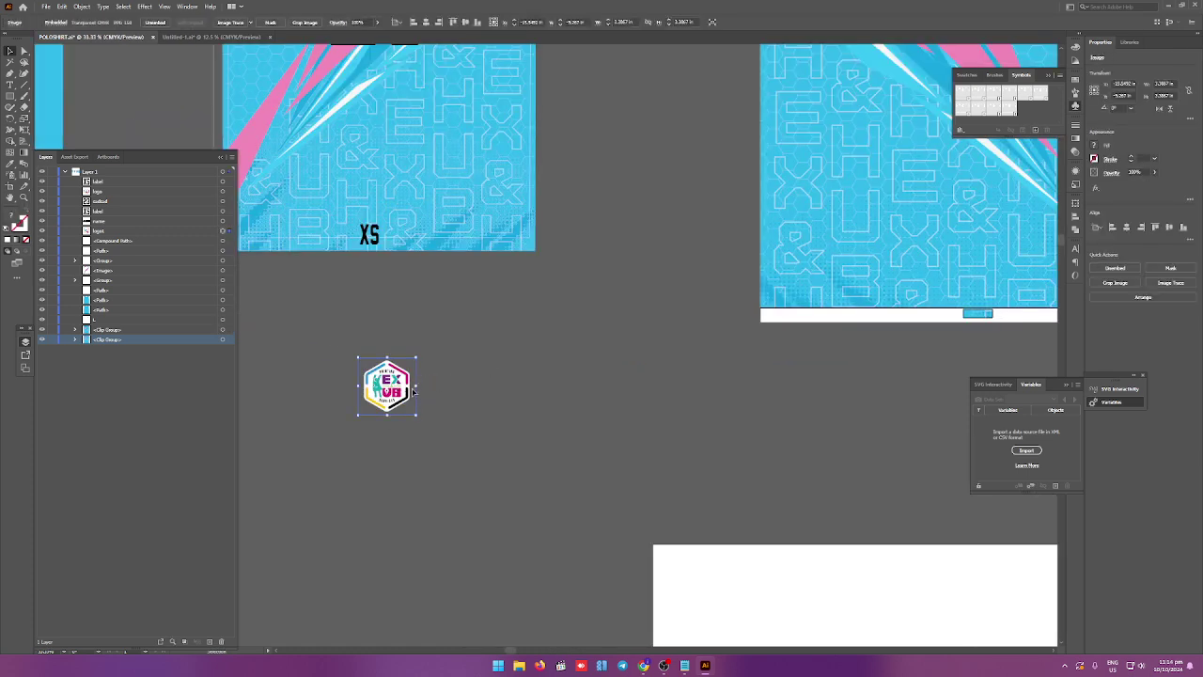
{"action": "left_click", "coordinate": [459, 345]}
{"action": "left_click", "coordinate": [386, 385]}
Draw an unfilled square over the logo and group the two together.
{"action": "key", "text": "a"}
{"action": "key", "text": "m"}
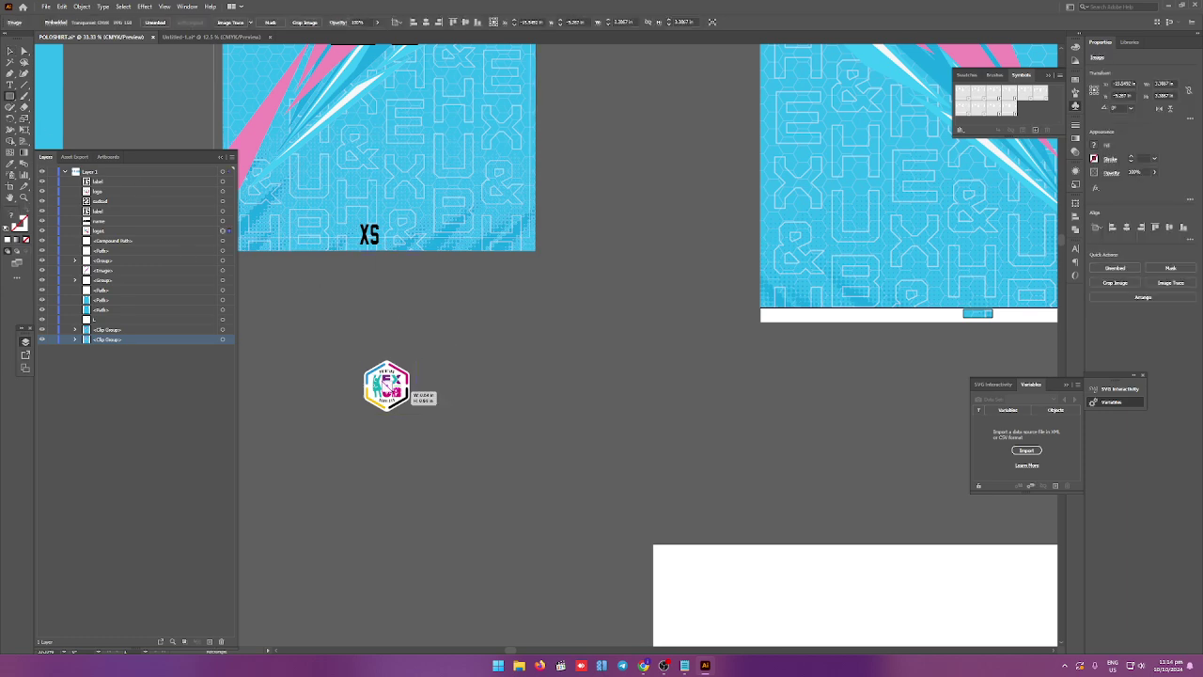
{"action": "left_click_drag", "start_coordinate": [387, 386], "coordinate": [421, 420]}
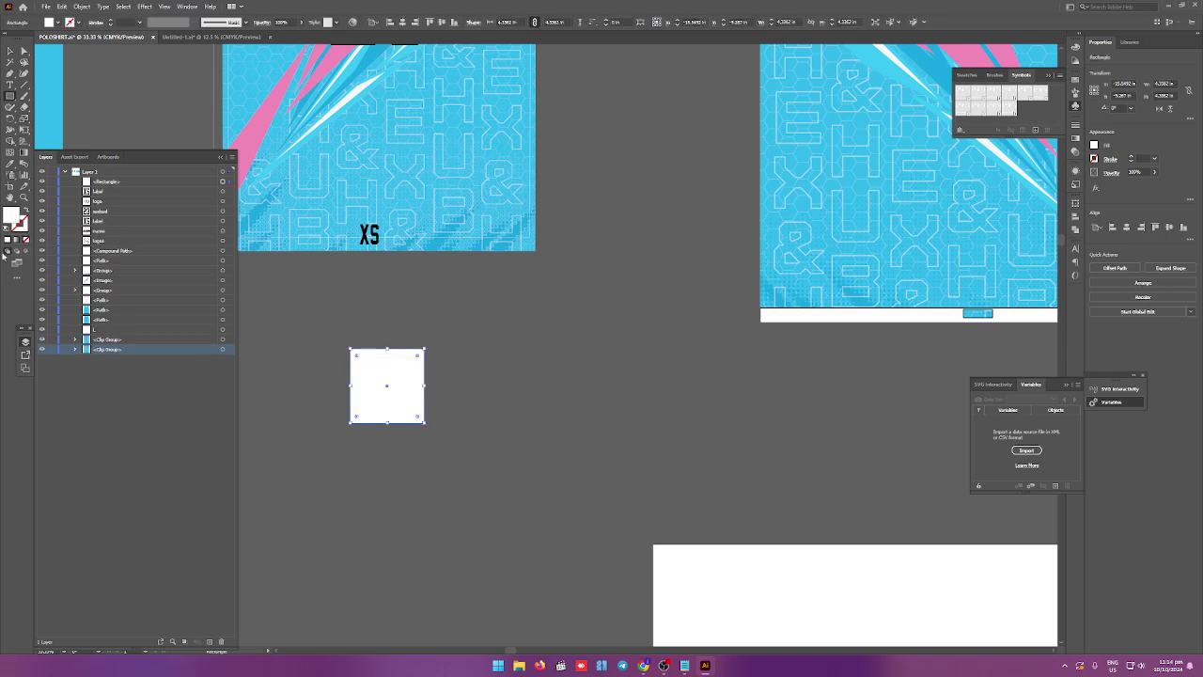
{"action": "left_click", "coordinate": [26, 240]}
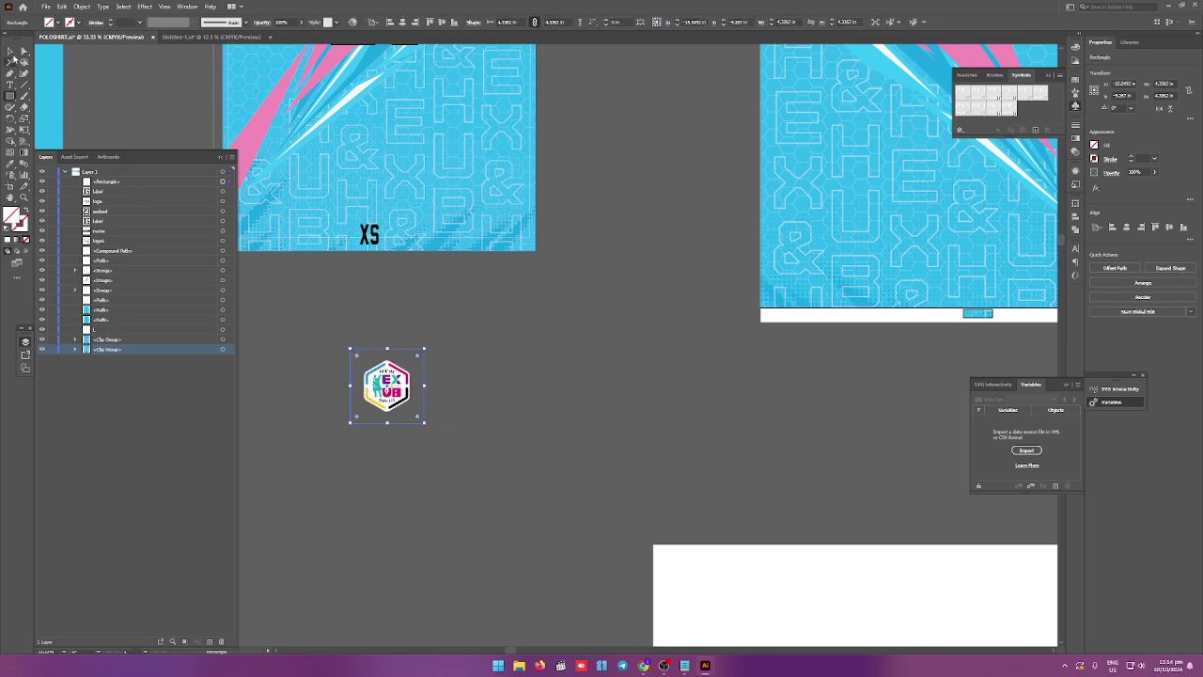
{"action": "left_click", "coordinate": [9, 52]}
{"action": "left_click", "coordinate": [327, 319]}
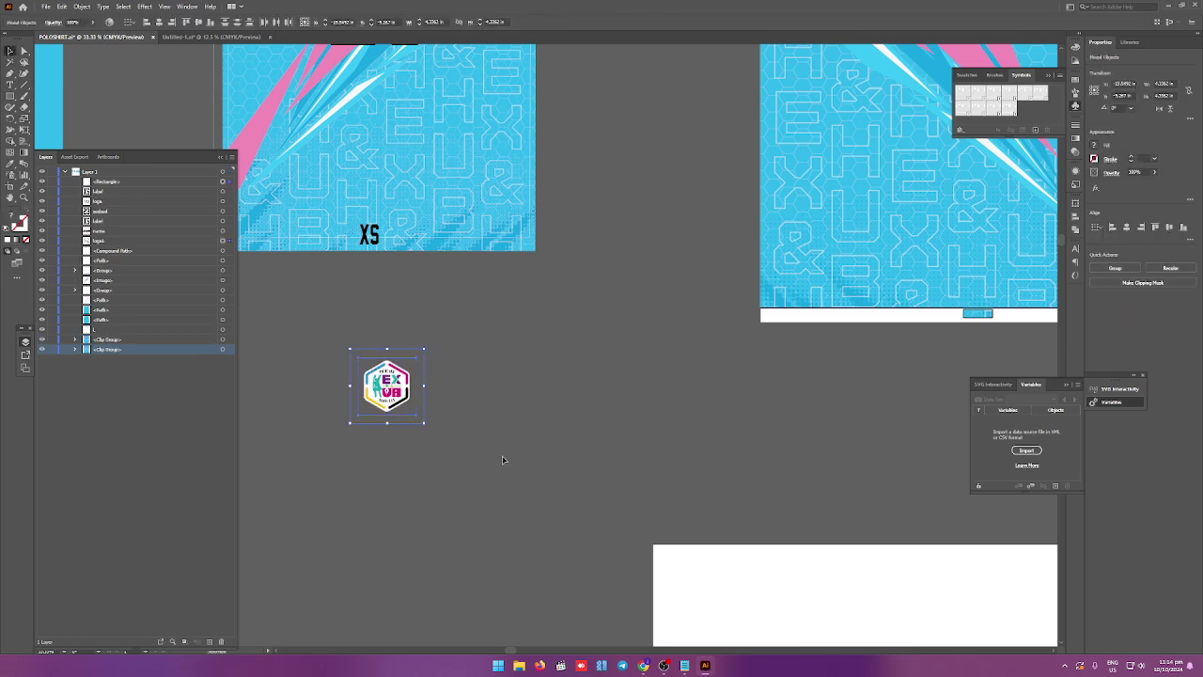
{"action": "key", "text": "ctrl+g"}
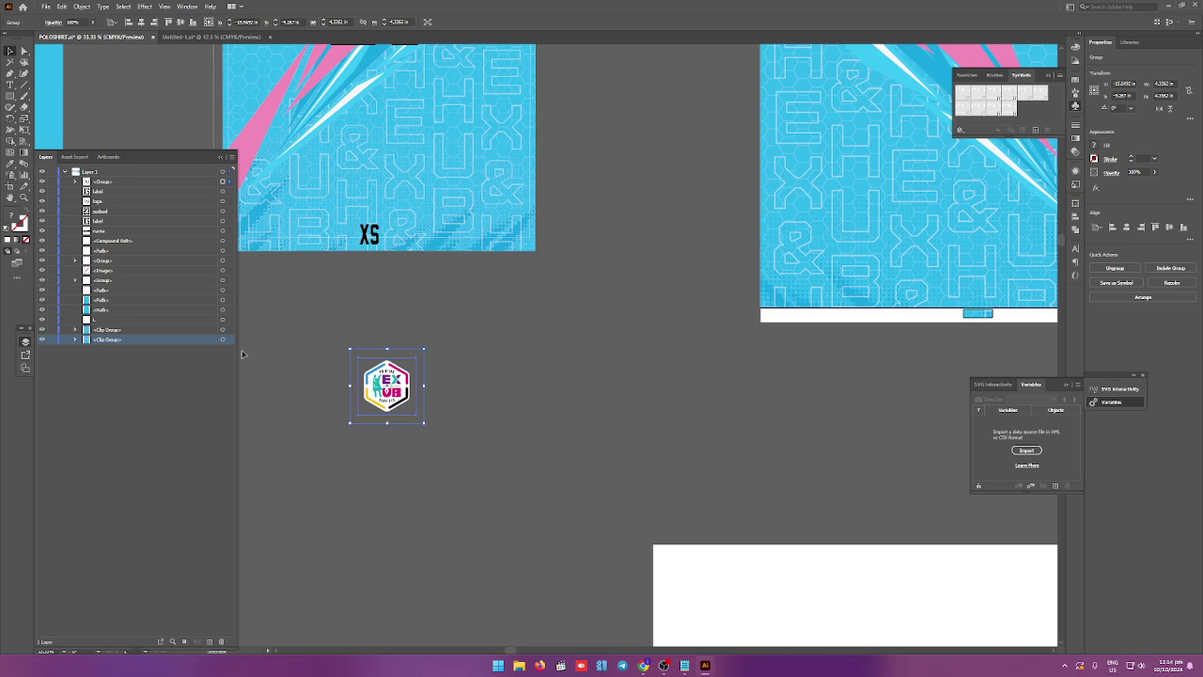
Rename the logo group 'XS' and confirm the third layer's name.
{"action": "double_click", "coordinate": [102, 181]}
{"action": "type", "text": "XS"}
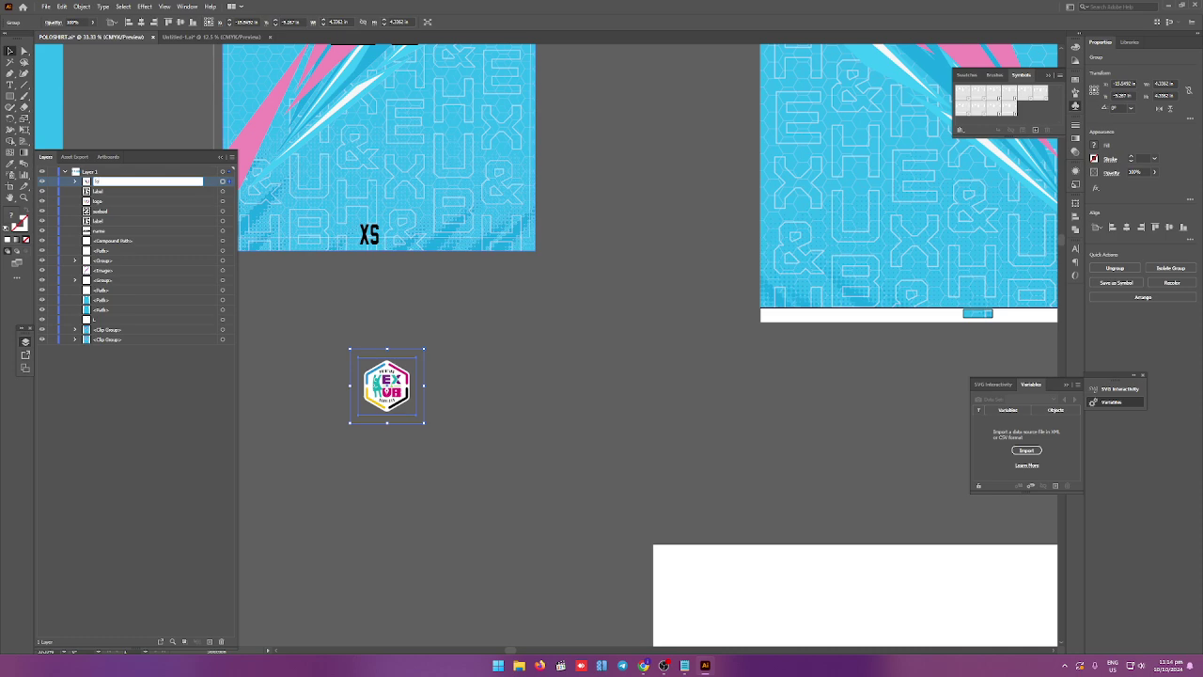
{"action": "key", "text": "Return"}
{"action": "left_click", "coordinate": [288, 320]}
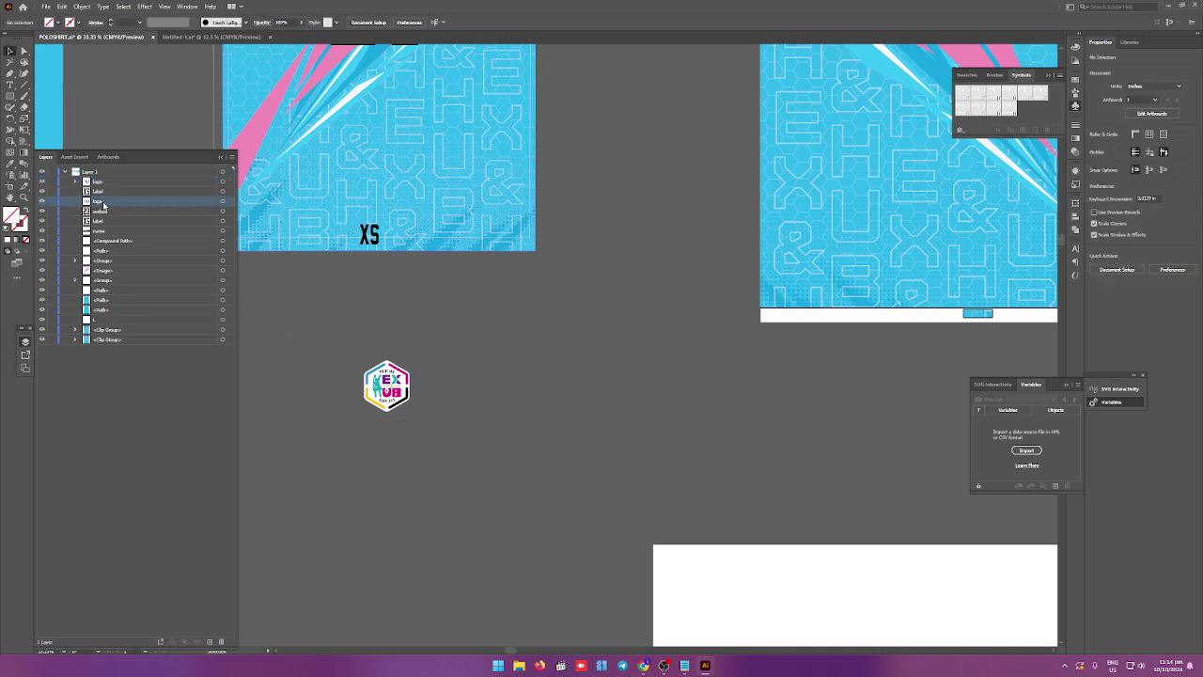
{"action": "double_click", "coordinate": [99, 201]}
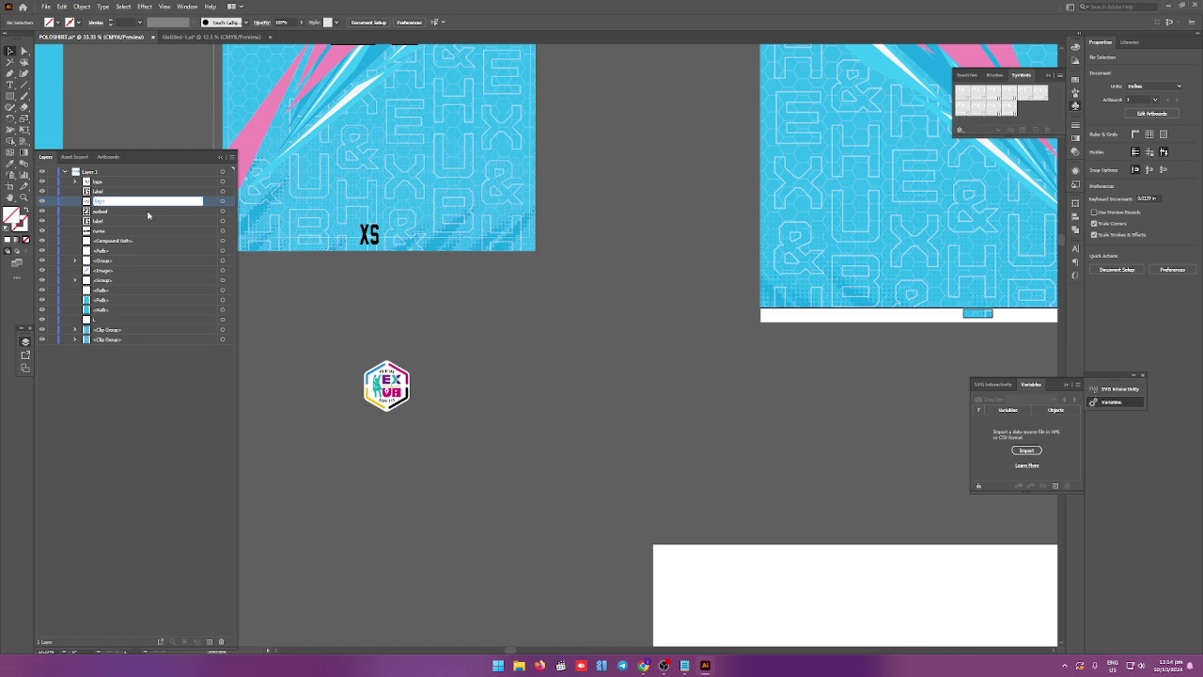
{"action": "key", "text": "Return"}
Drag the logo group onto the front jersey's chest.
{"action": "scroll", "coordinate": [329, 329], "scroll_direction": "down", "scroll_amount": 2}
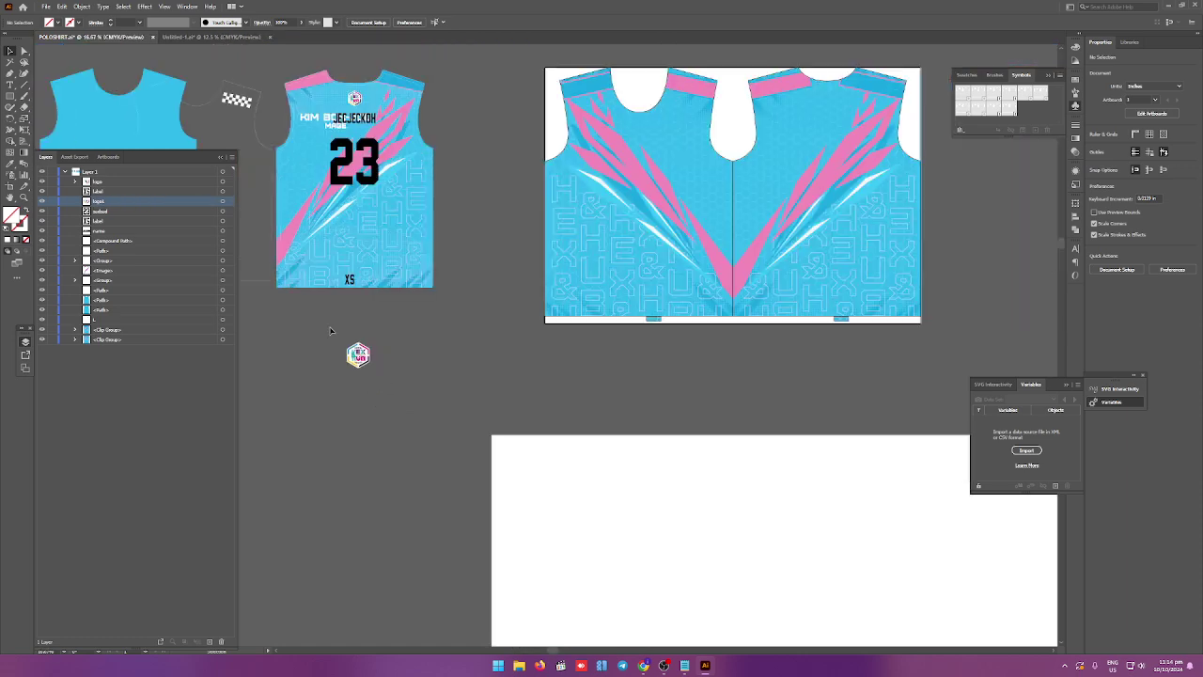
{"action": "scroll", "coordinate": [391, 347], "scroll_direction": "down", "scroll_amount": 1}
{"action": "left_click_drag", "start_coordinate": [366, 346], "coordinate": [604, 195]}
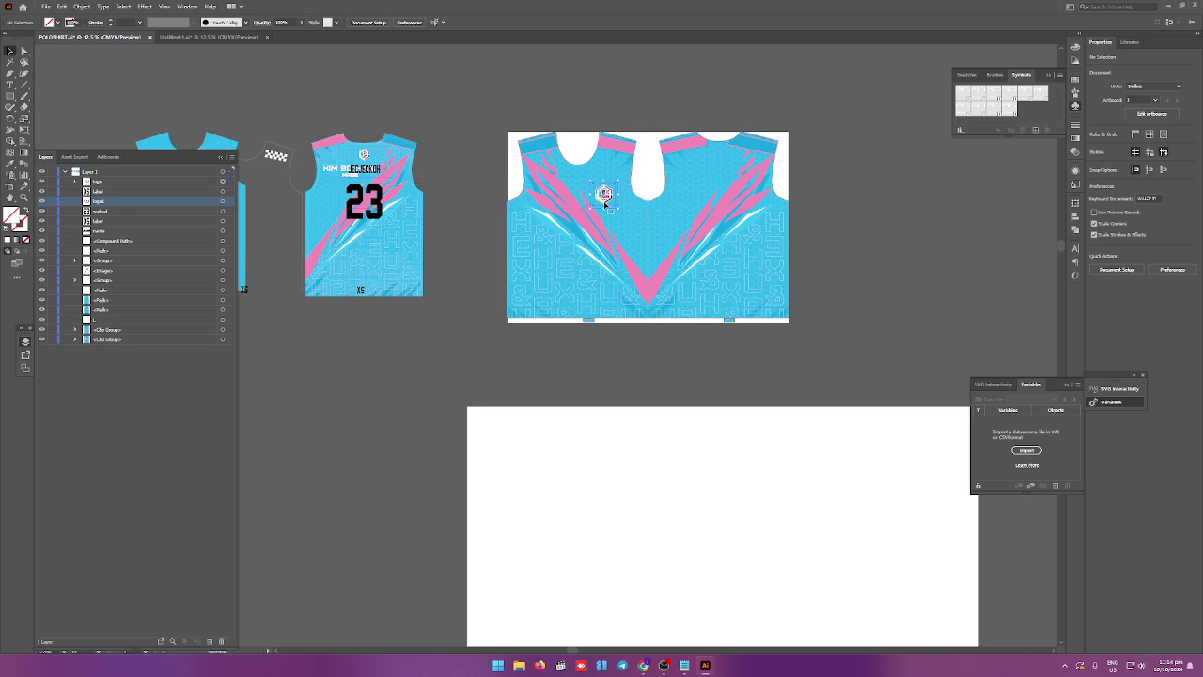
{"action": "left_click_drag", "start_coordinate": [275, 156], "coordinate": [697, 162]}
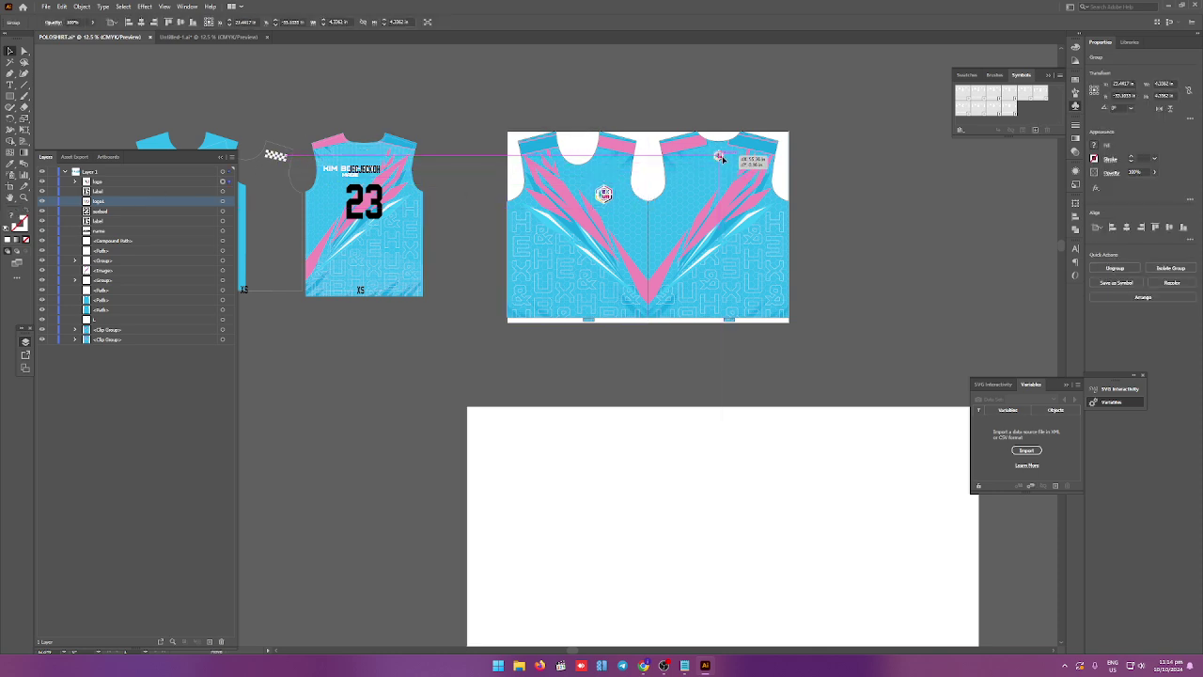
Place the logo on the right chest and add the widened JECJECKOH name text.
{"action": "left_click_drag", "start_coordinate": [696, 162], "coordinate": [722, 159]}
{"action": "left_click_drag", "start_coordinate": [372, 171], "coordinate": [728, 176]}
{"action": "scroll", "coordinate": [795, 163], "scroll_direction": "up", "scroll_amount": 1}
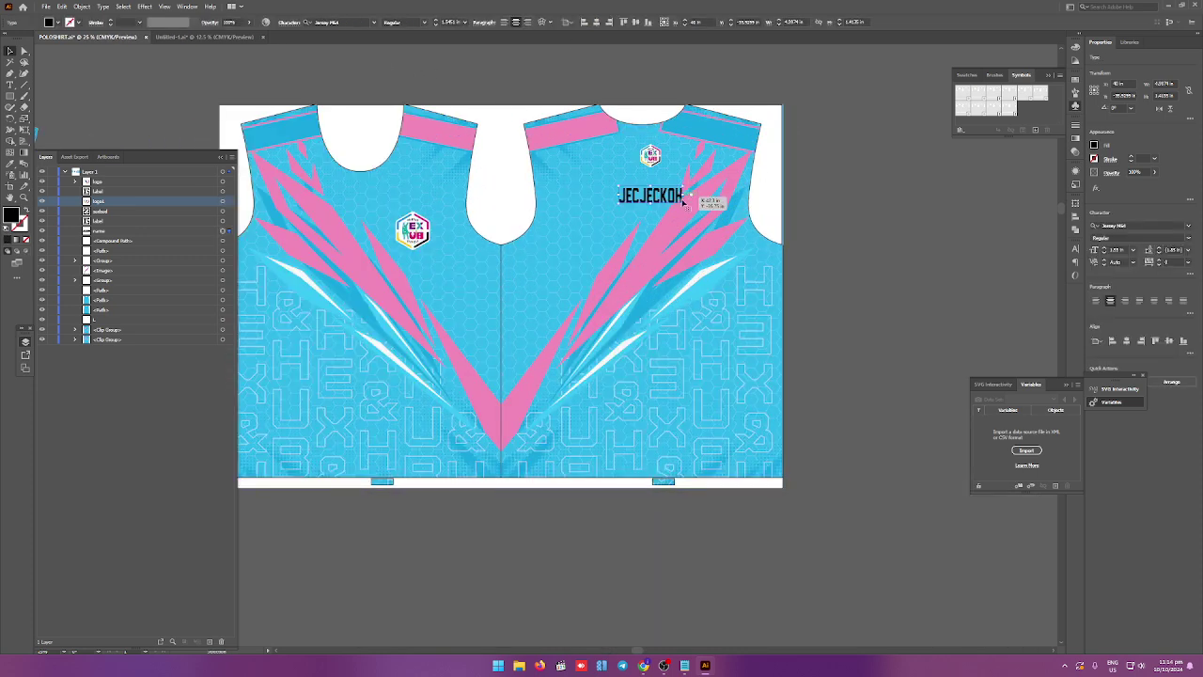
{"action": "mouse_move", "coordinate": [684, 190]}
{"action": "left_mouse_down"}
{"action": "mouse_move", "coordinate": [703, 203]}
{"action": "mouse_move", "coordinate": [686, 196]}
{"action": "left_mouse_up"}
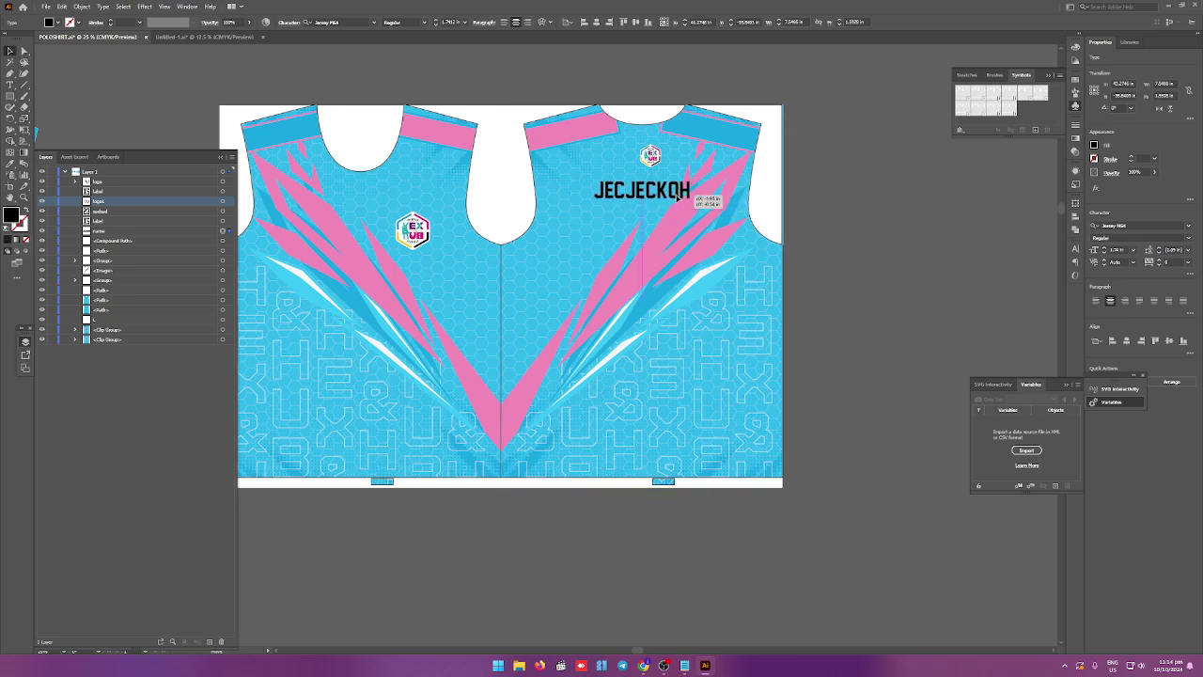
{"action": "left_click_drag", "start_coordinate": [653, 160], "coordinate": [658, 184]}
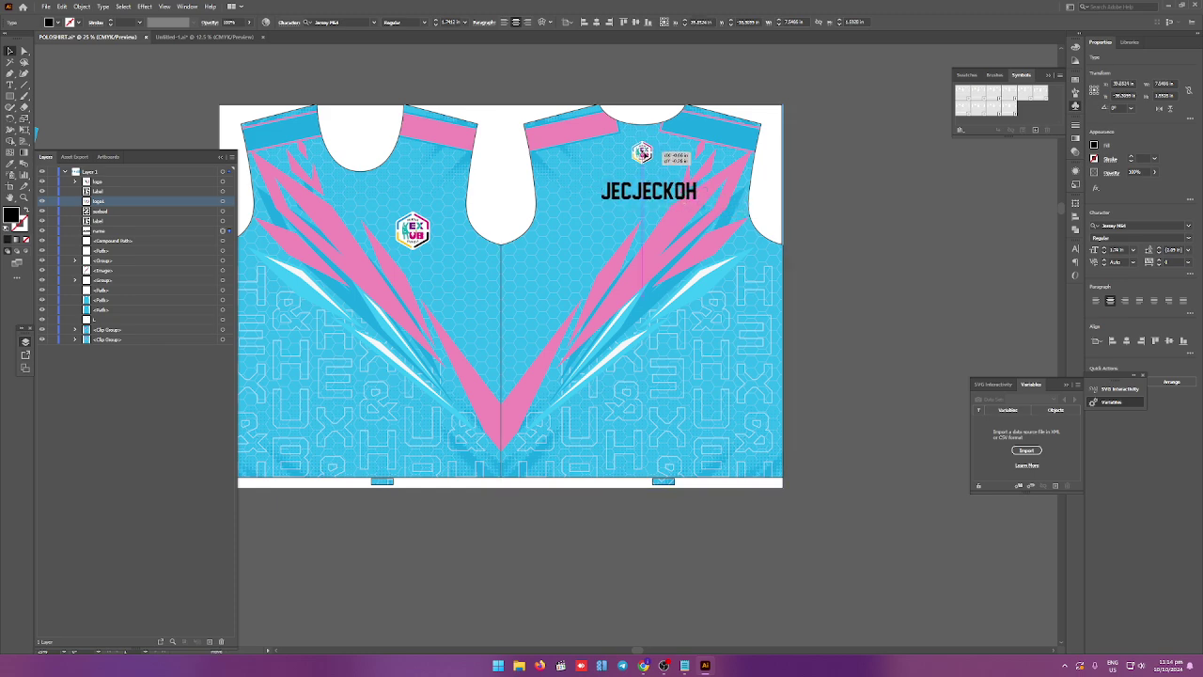
{"action": "scroll", "coordinate": [494, 228], "scroll_direction": "down", "scroll_amount": 1}
{"action": "left_click", "coordinate": [595, 201]}
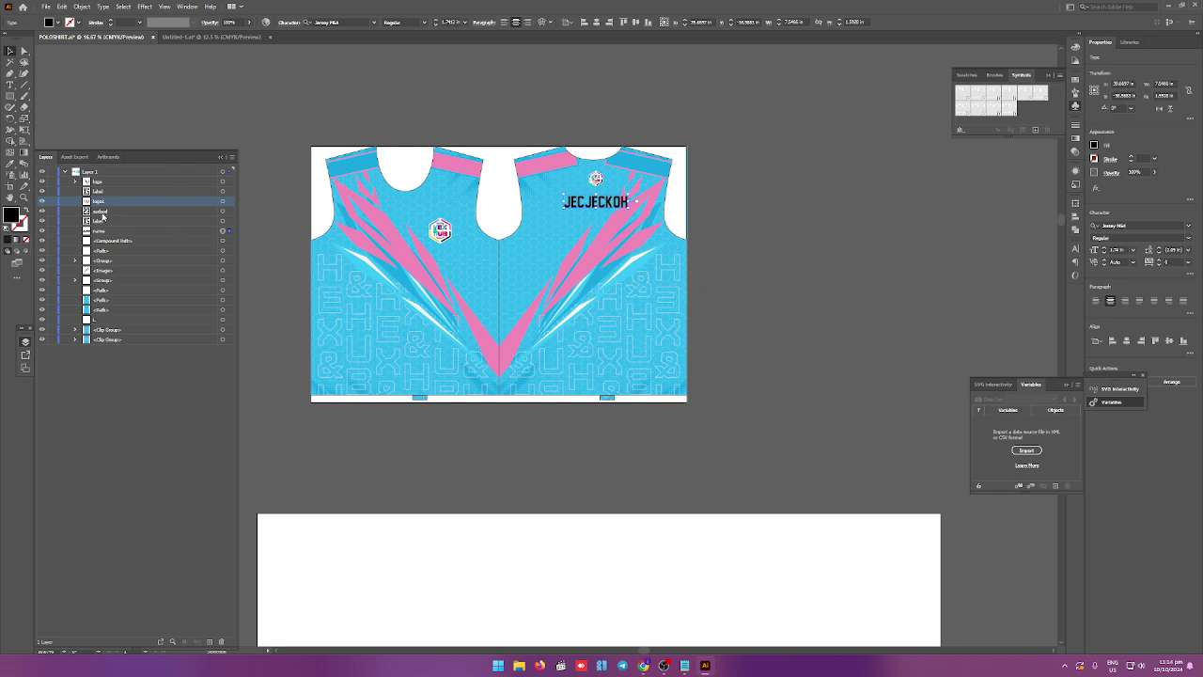
Place the number 23 under the JECJECKOH name.
{"action": "left_click", "coordinate": [102, 213]}
{"action": "left_click_drag", "start_coordinate": [179, 165], "coordinate": [179, 309]}
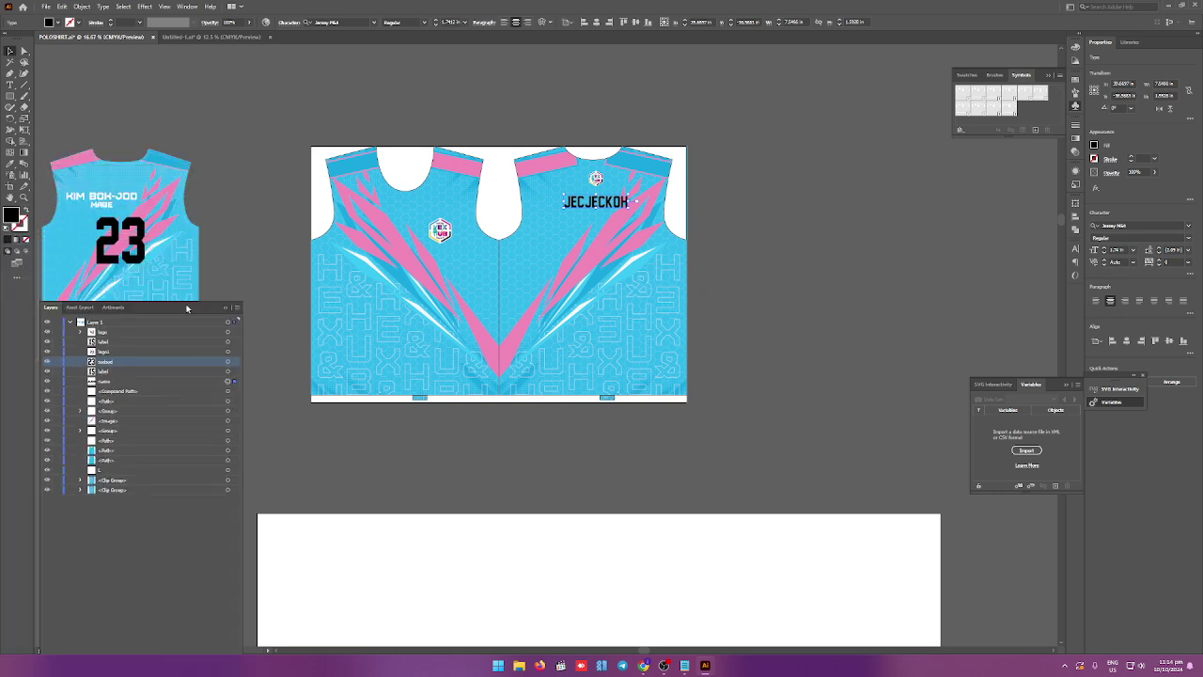
{"action": "left_click_drag", "start_coordinate": [143, 241], "coordinate": [619, 249]}
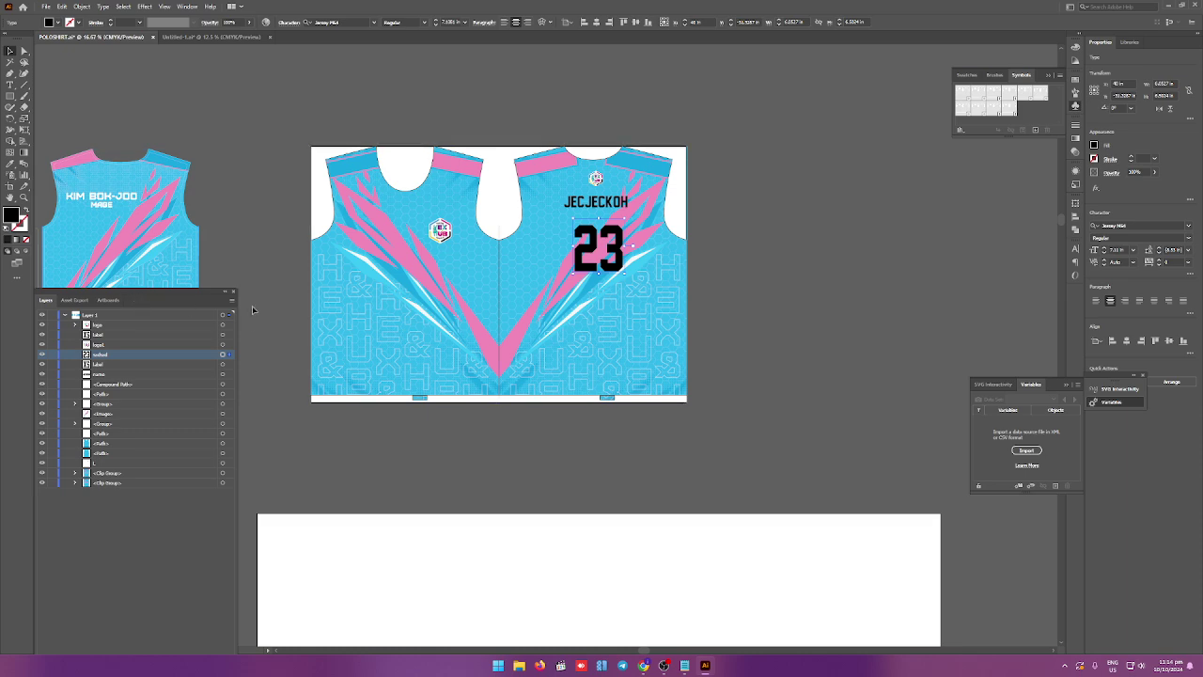
Zoom out and move the XS size label onto the right jersey.
{"action": "left_click_drag", "start_coordinate": [136, 298], "coordinate": [695, 272]}
{"action": "key", "text": "ctrl+minus"}
{"action": "scroll", "coordinate": [266, 355], "scroll_direction": "up", "scroll_amount": 1}
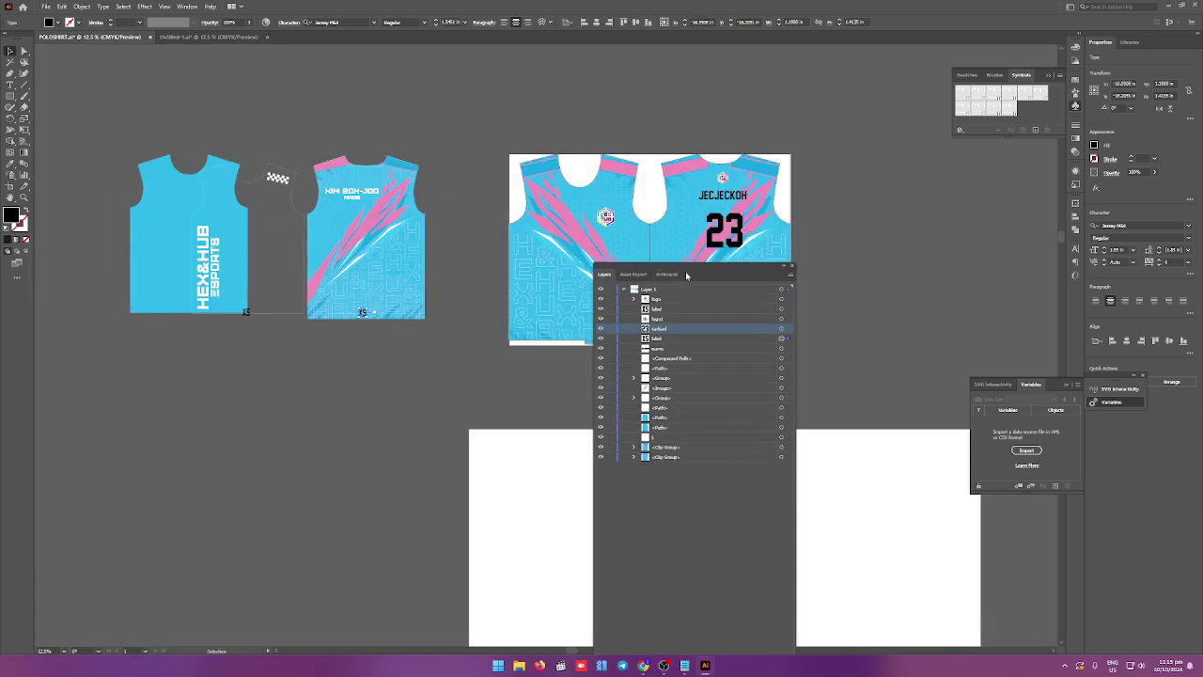
{"action": "left_click_drag", "start_coordinate": [687, 275], "coordinate": [185, 235]}
{"action": "scroll", "coordinate": [369, 326], "scroll_direction": "up", "scroll_amount": 2}
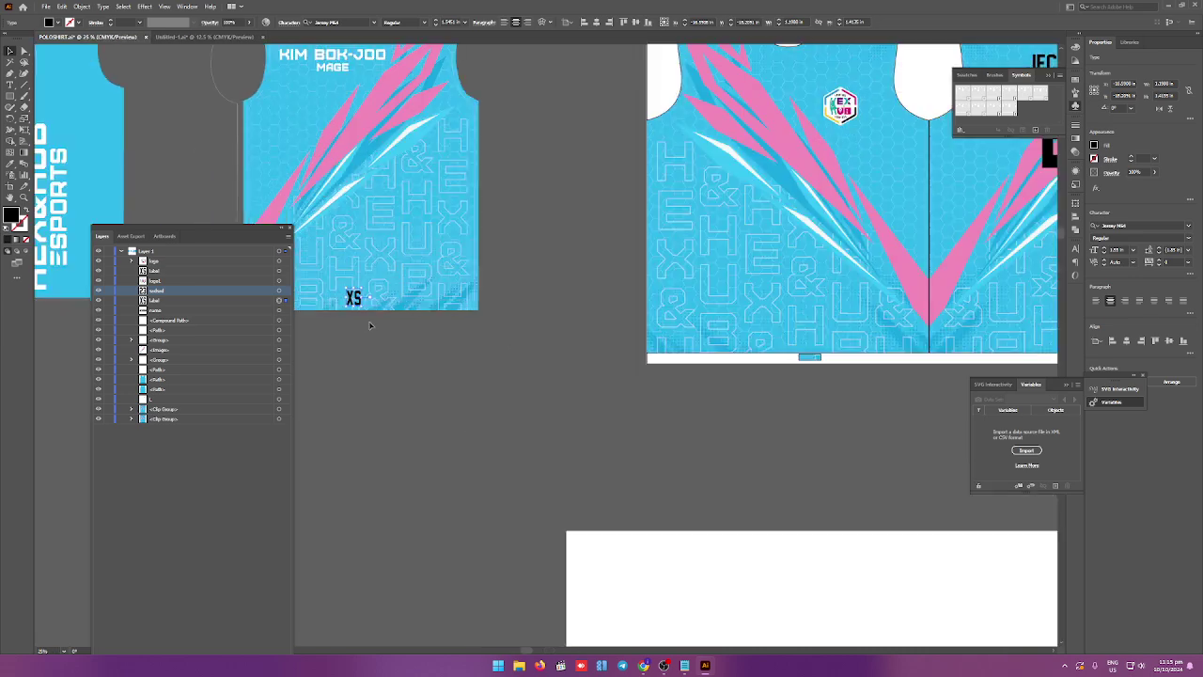
{"action": "left_click_drag", "start_coordinate": [355, 298], "coordinate": [807, 340]}
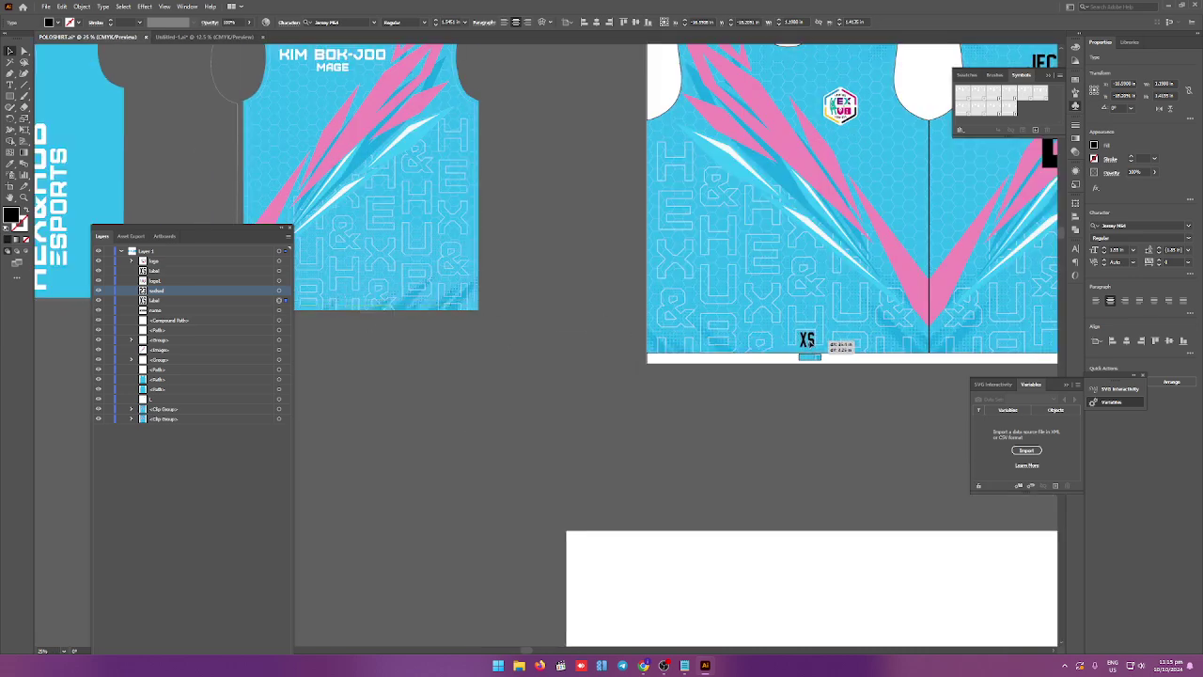
{"action": "scroll", "coordinate": [807, 340], "scroll_direction": "down", "scroll_amount": 2}
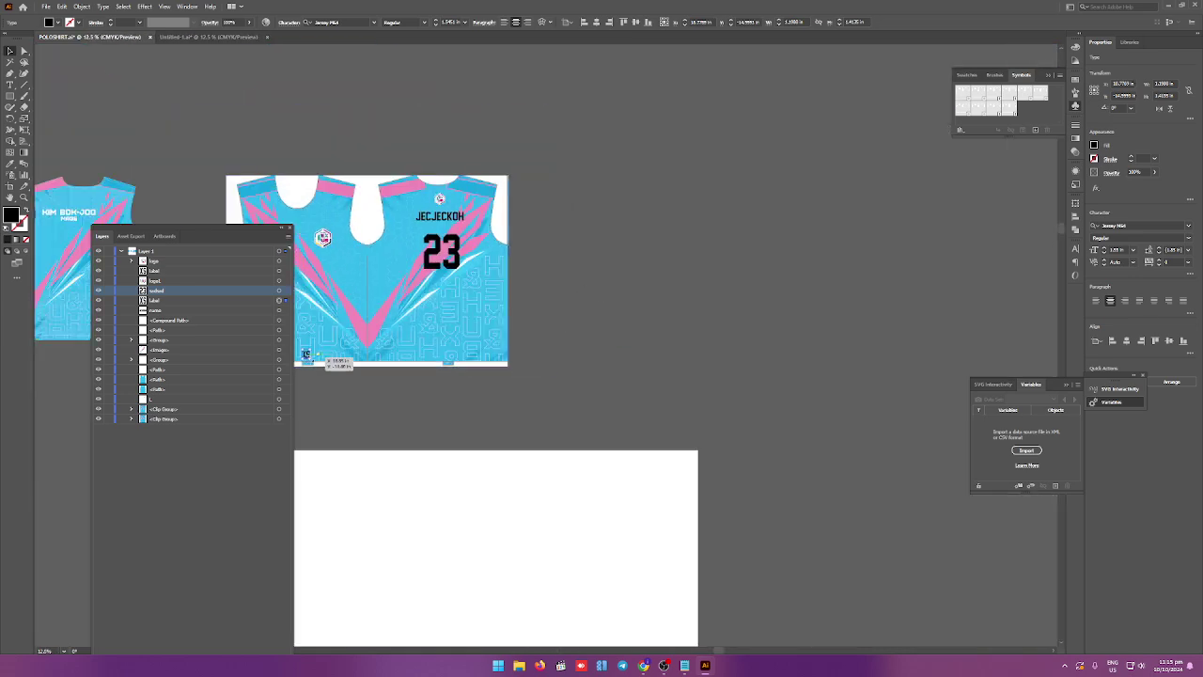
{"action": "scroll", "coordinate": [318, 357], "scroll_direction": "up", "scroll_amount": 4}
Drop the XS label onto the white bottom band and select the left original.
{"action": "mouse_move", "coordinate": [318, 357]}
{"action": "left_mouse_down"}
{"action": "mouse_move", "coordinate": [294, 406]}
{"action": "mouse_move", "coordinate": [247, 427]}
{"action": "mouse_move", "coordinate": [252, 451]}
{"action": "mouse_move", "coordinate": [804, 457]}
{"action": "left_mouse_up"}
{"action": "key", "text": "ctrl+shift+a"}
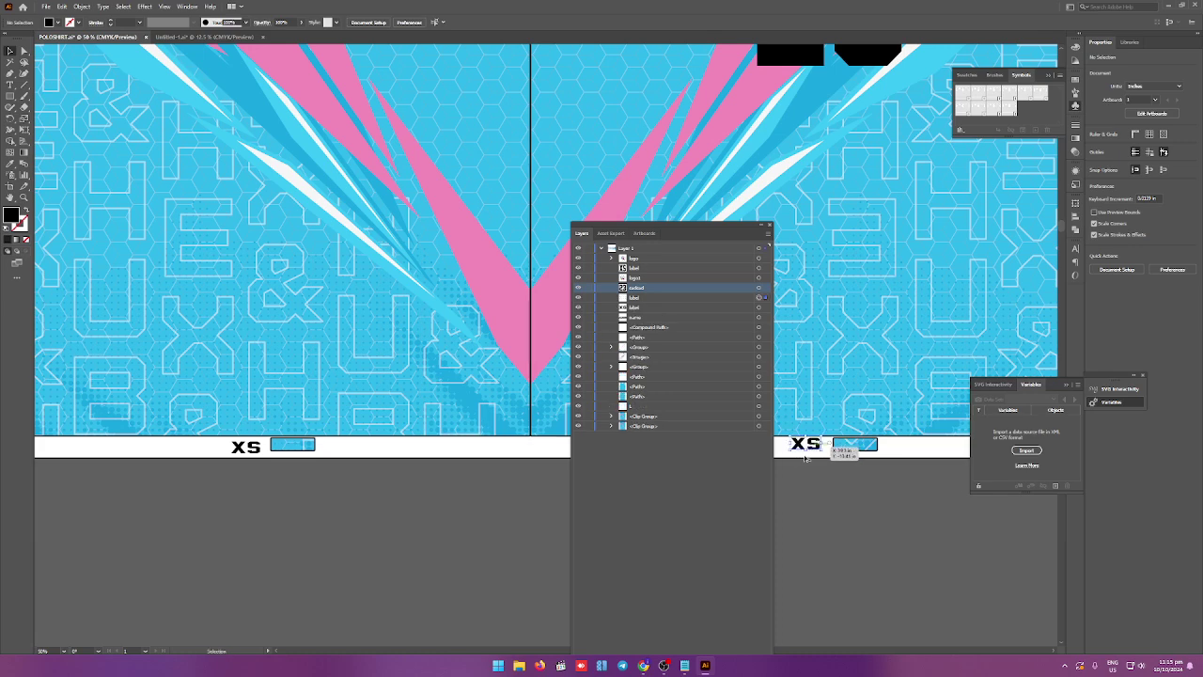
{"action": "left_click", "coordinate": [254, 448]}
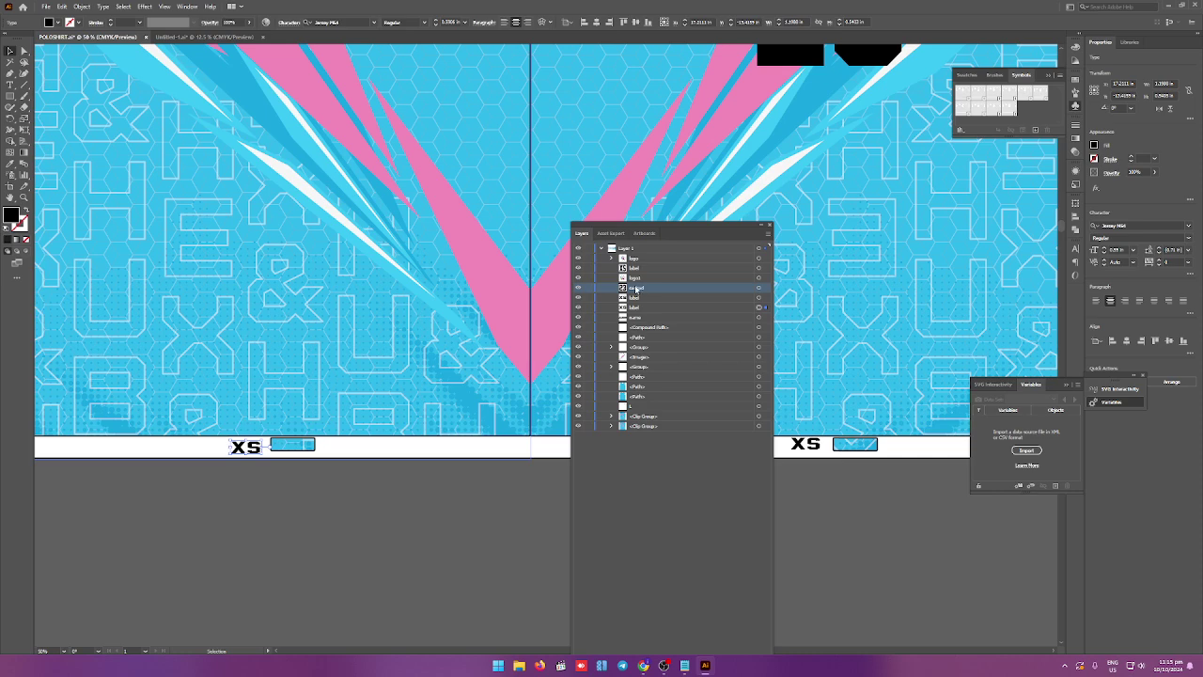
Check the label and name text layers in the Layers panel.
{"action": "double_click", "coordinate": [635, 291]}
{"action": "left_click", "coordinate": [672, 525]}
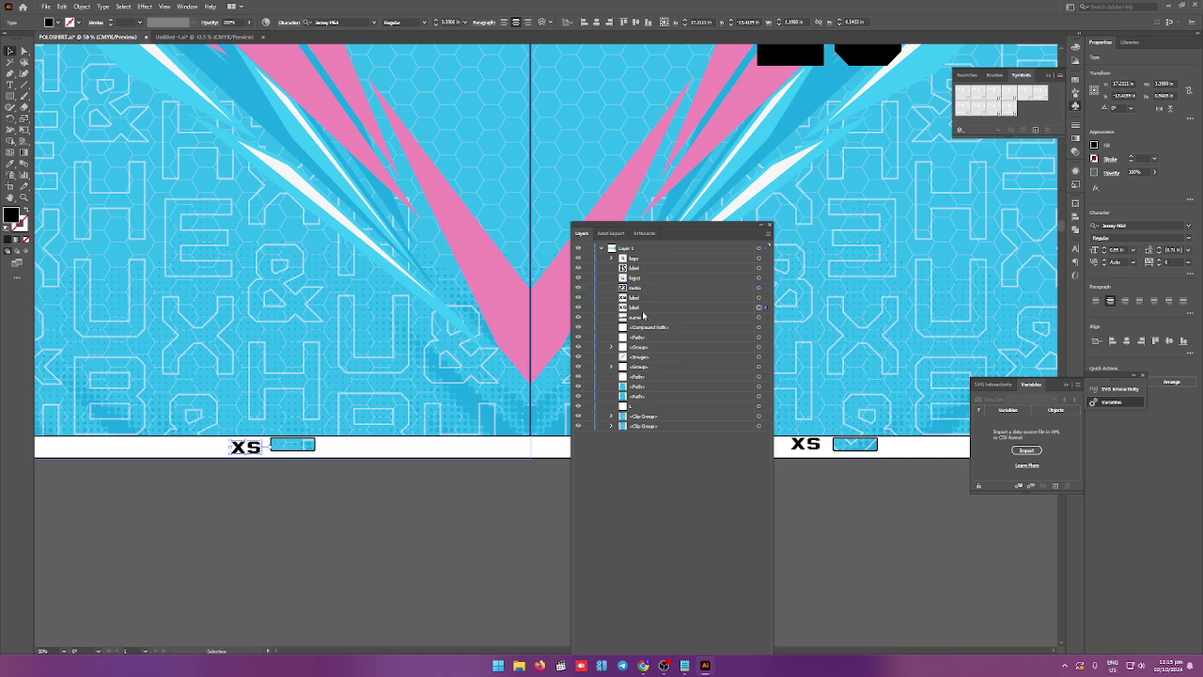
{"action": "left_click", "coordinate": [646, 306]}
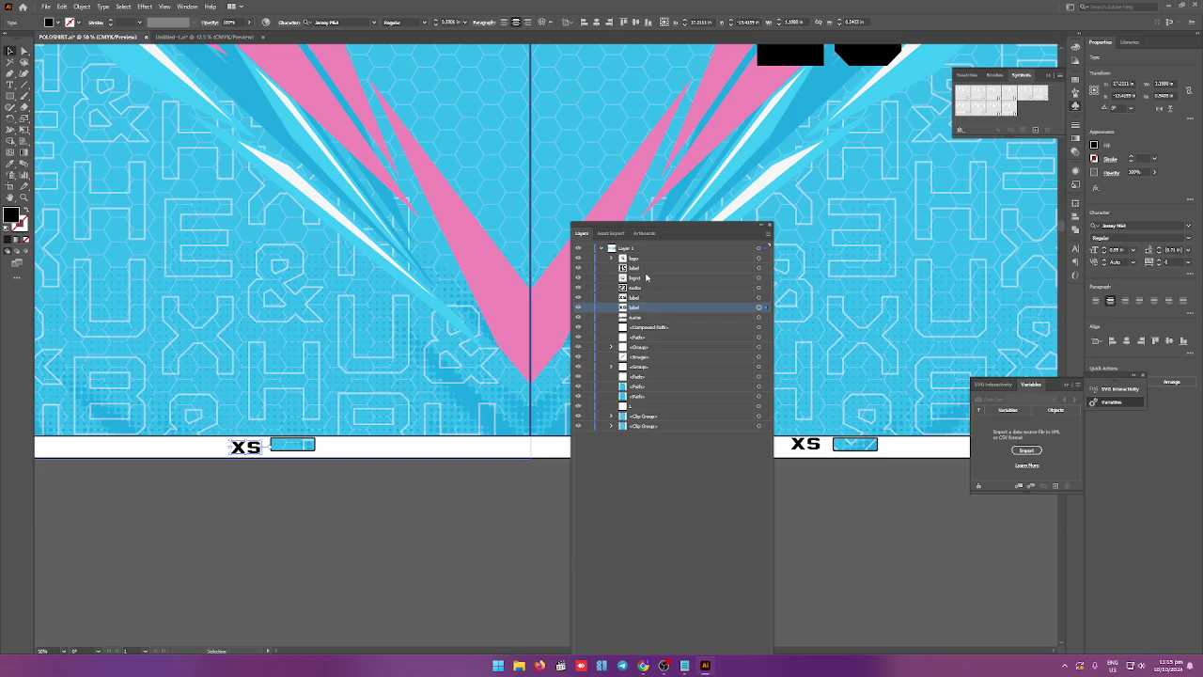
{"action": "left_click", "coordinate": [645, 318]}
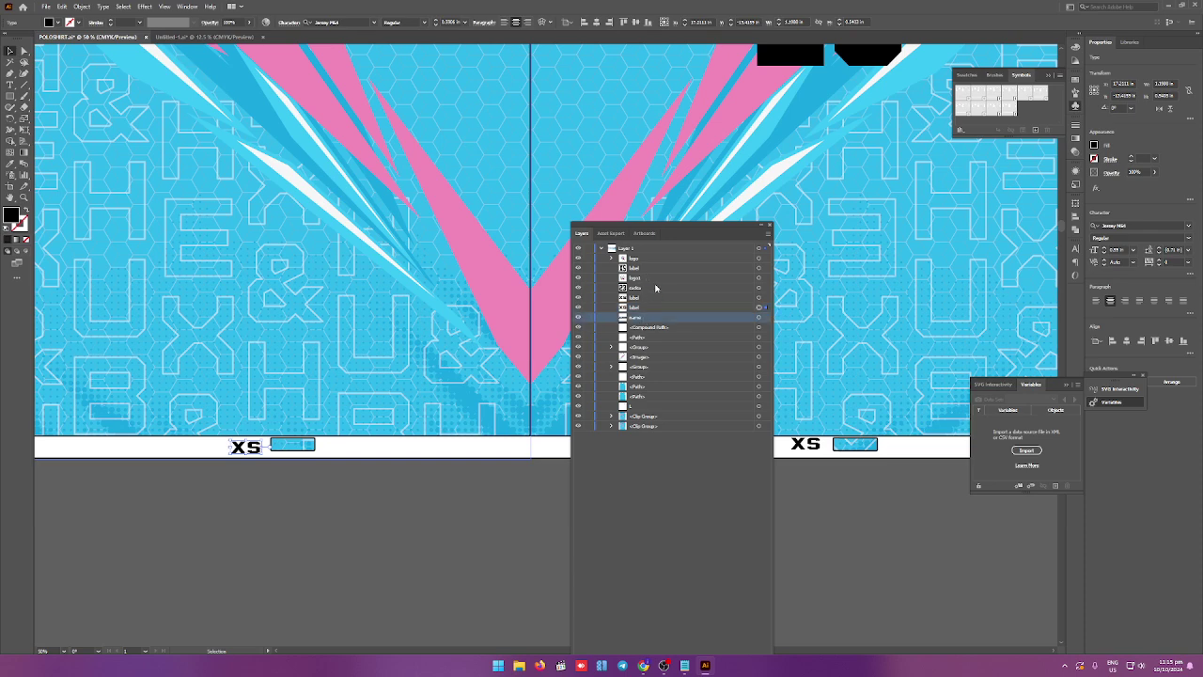
{"action": "scroll", "coordinate": [404, 320], "scroll_direction": "down", "scroll_amount": 5}
Delete the left shirt artwork and move the Layers panel clear of the canvas.
{"action": "scroll", "coordinate": [173, 241], "scroll_direction": "up", "scroll_amount": 2}
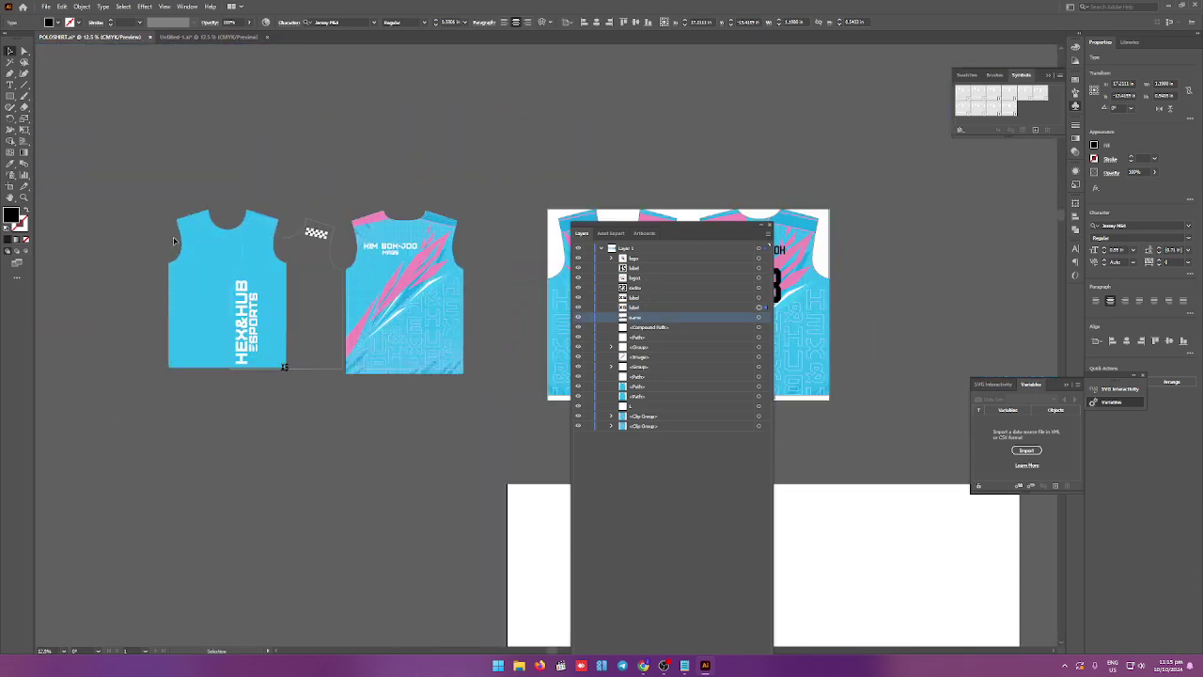
{"action": "key", "text": "Delete"}
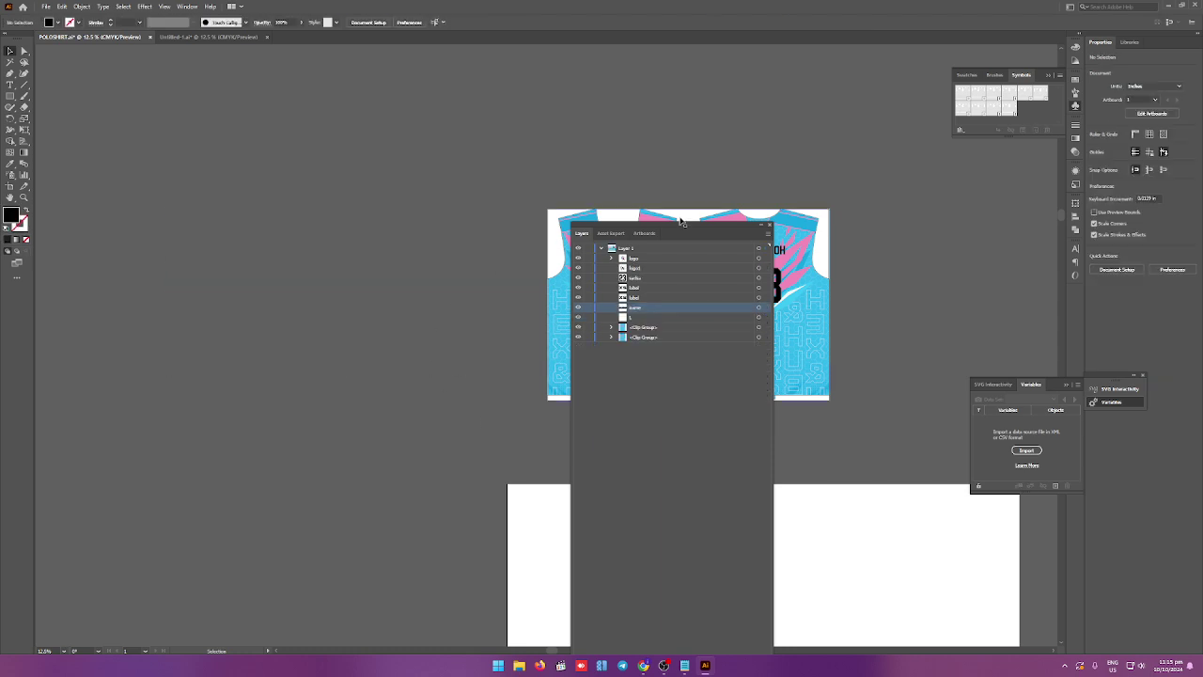
{"action": "left_click_drag", "start_coordinate": [681, 223], "coordinate": [333, 194]}
{"action": "scroll", "coordinate": [746, 216], "scroll_direction": "up", "scroll_amount": 3}
{"action": "scroll", "coordinate": [745, 216], "scroll_direction": "down", "scroll_amount": 1}
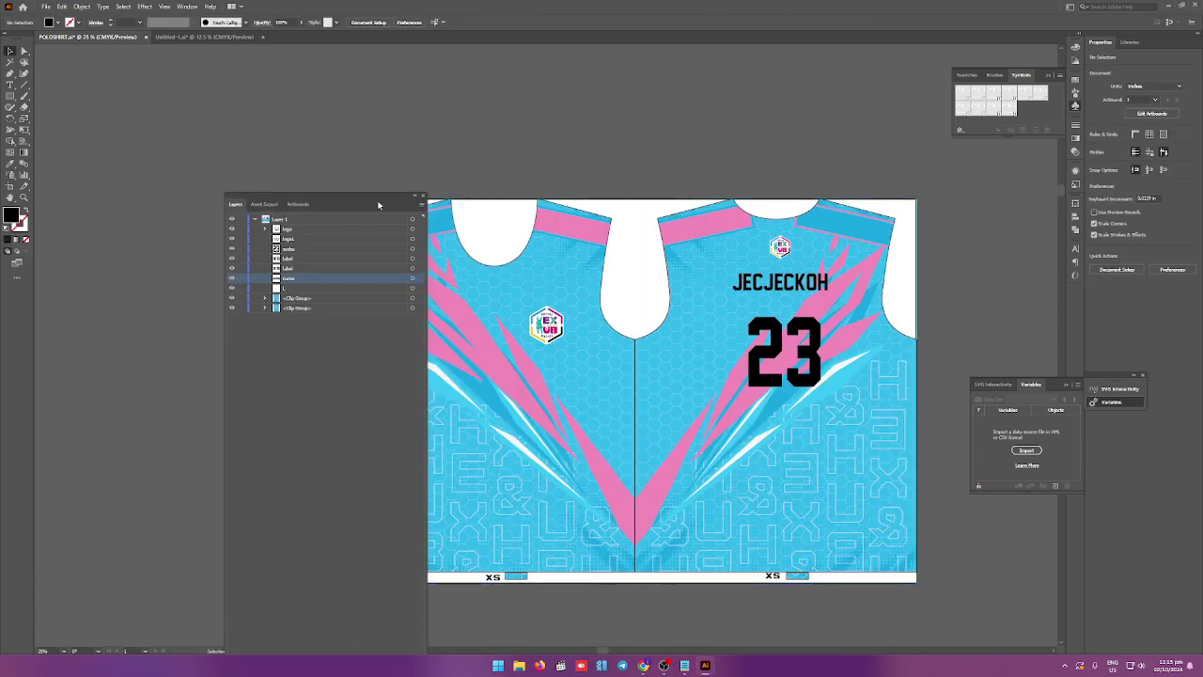
{"action": "left_click_drag", "start_coordinate": [375, 195], "coordinate": [252, 170]}
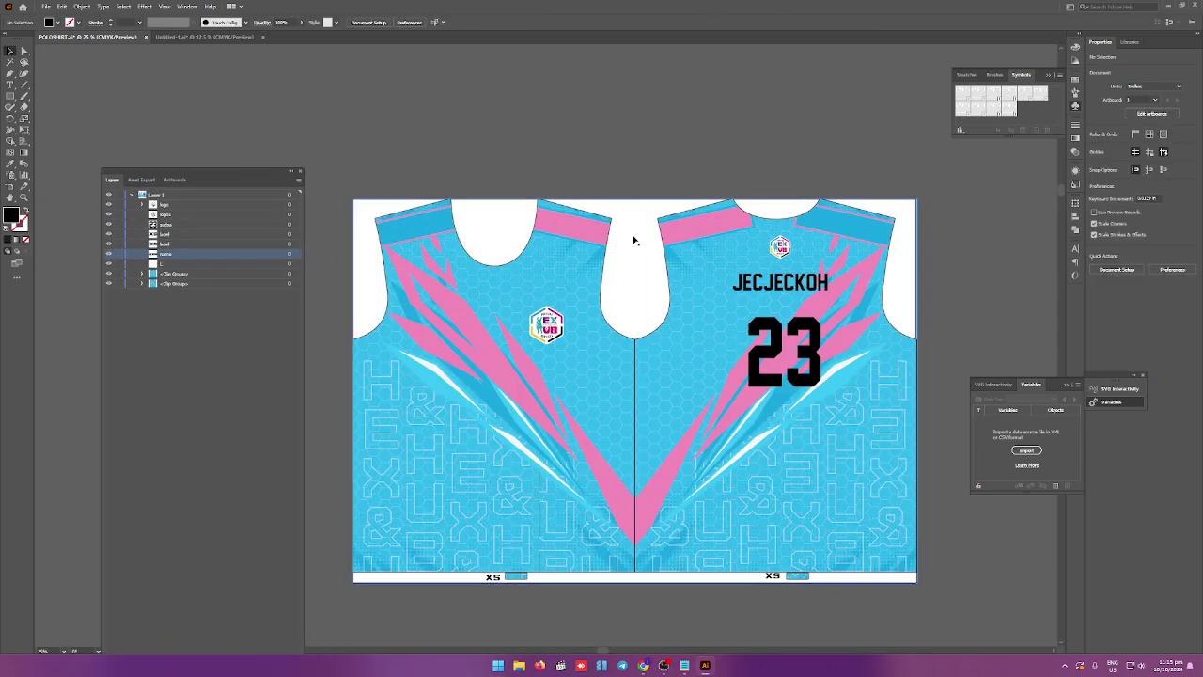
{"action": "scroll", "coordinate": [630, 259], "scroll_direction": "down", "scroll_amount": 1}
{"action": "scroll", "coordinate": [628, 275], "scroll_direction": "up", "scroll_amount": 1}
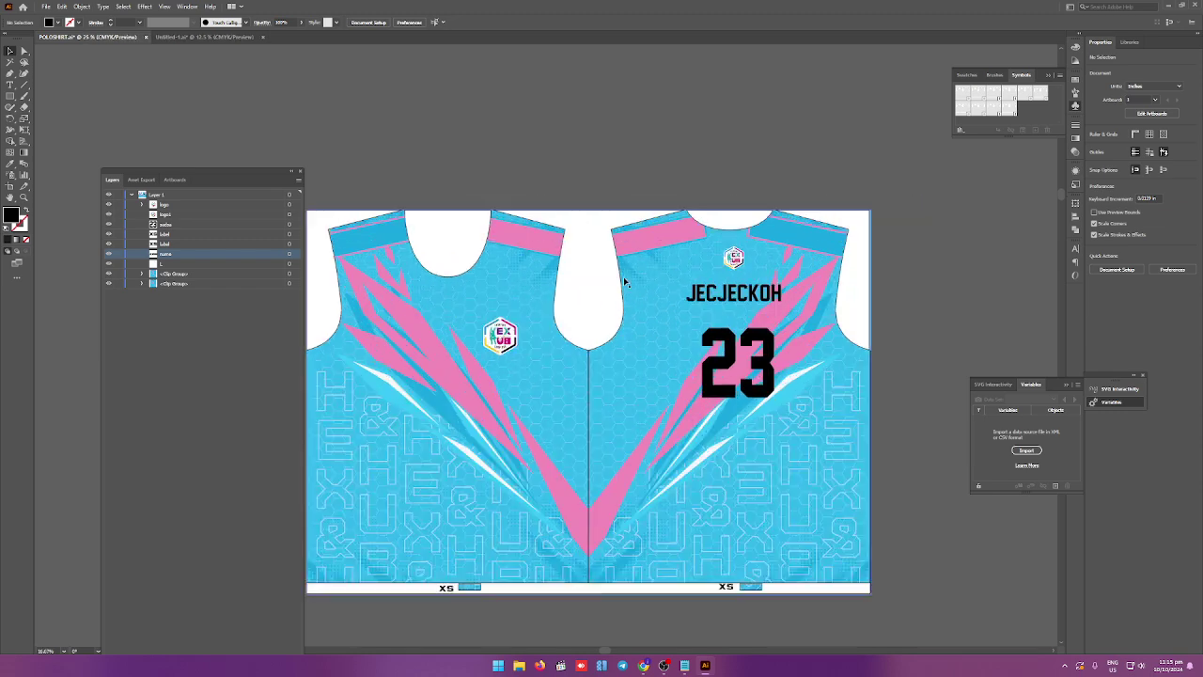
{"action": "scroll", "coordinate": [617, 242], "scroll_direction": "down", "scroll_amount": 2}
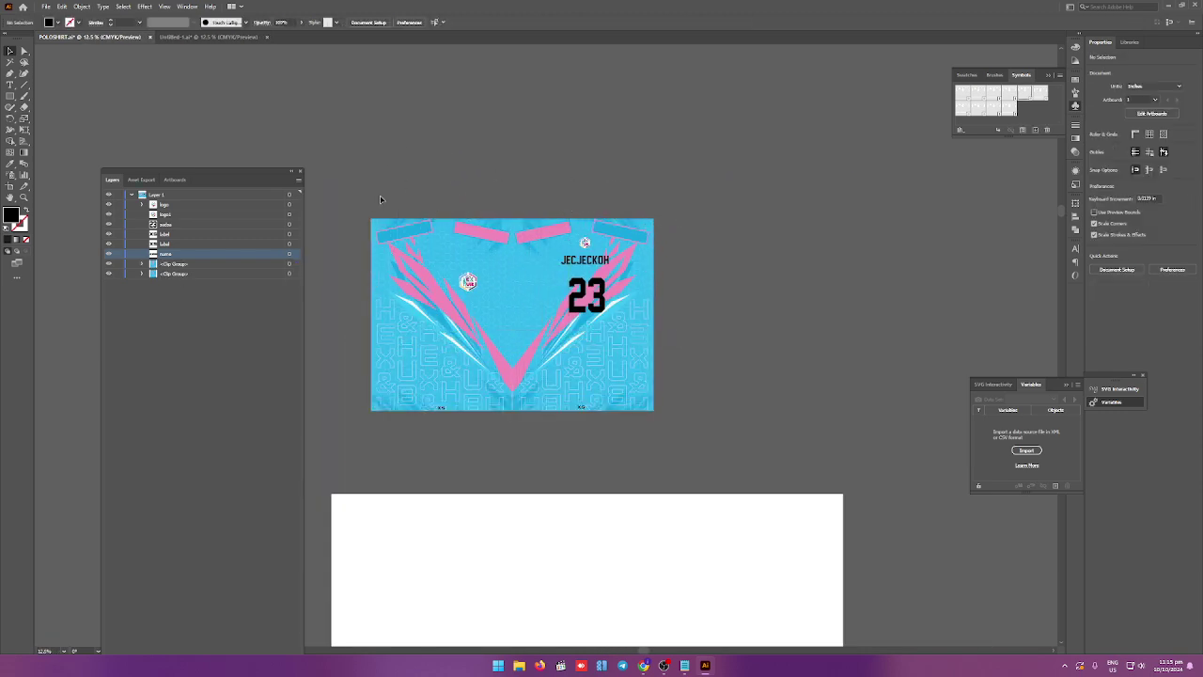
Group all the jersey artwork and name the group 'b'.
{"action": "left_click_drag", "start_coordinate": [680, 463], "coordinate": [677, 459]}
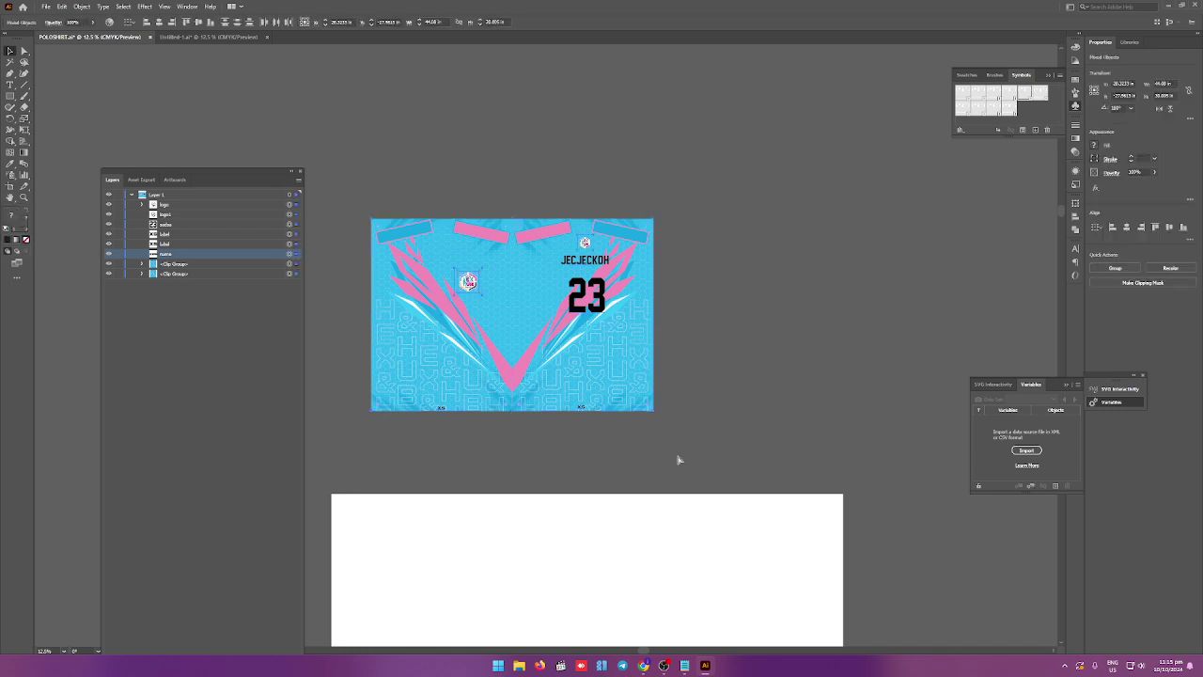
{"action": "key", "text": "ctrl+g"}
{"action": "double_click", "coordinate": [169, 205]}
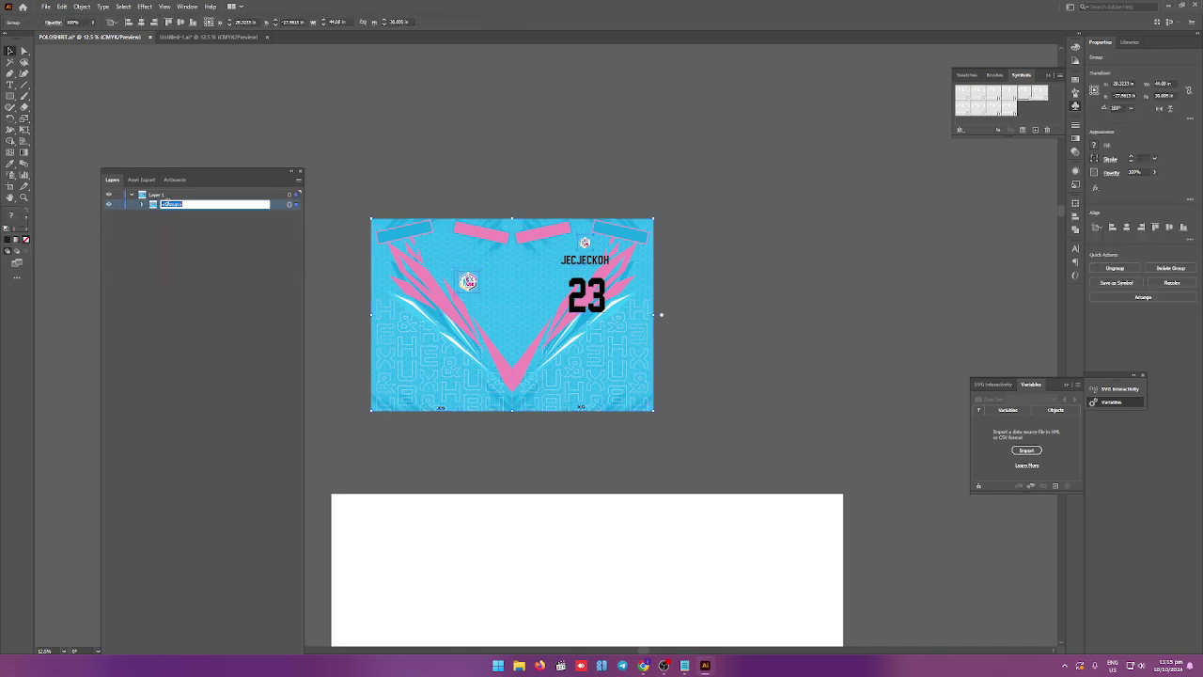
{"action": "type", "text": "b"}
{"action": "left_click", "coordinate": [322, 129]}
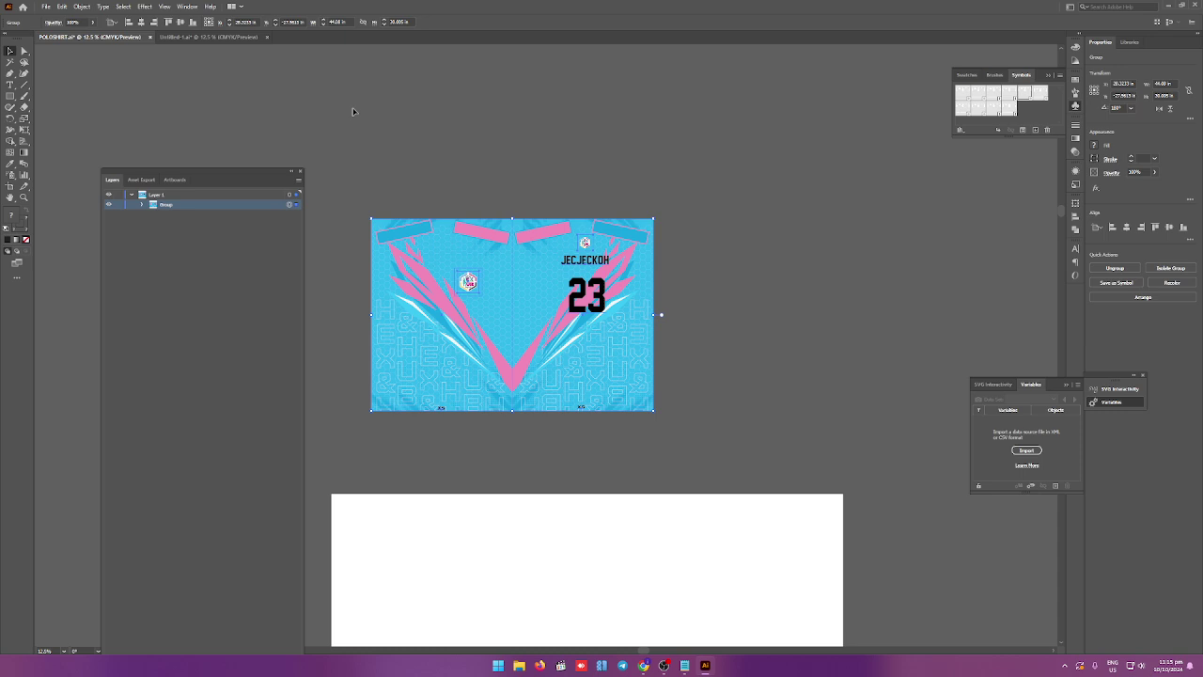
Move the label sublayer to the top of the group, then select both clip groups.
{"action": "left_click", "coordinate": [140, 205]}
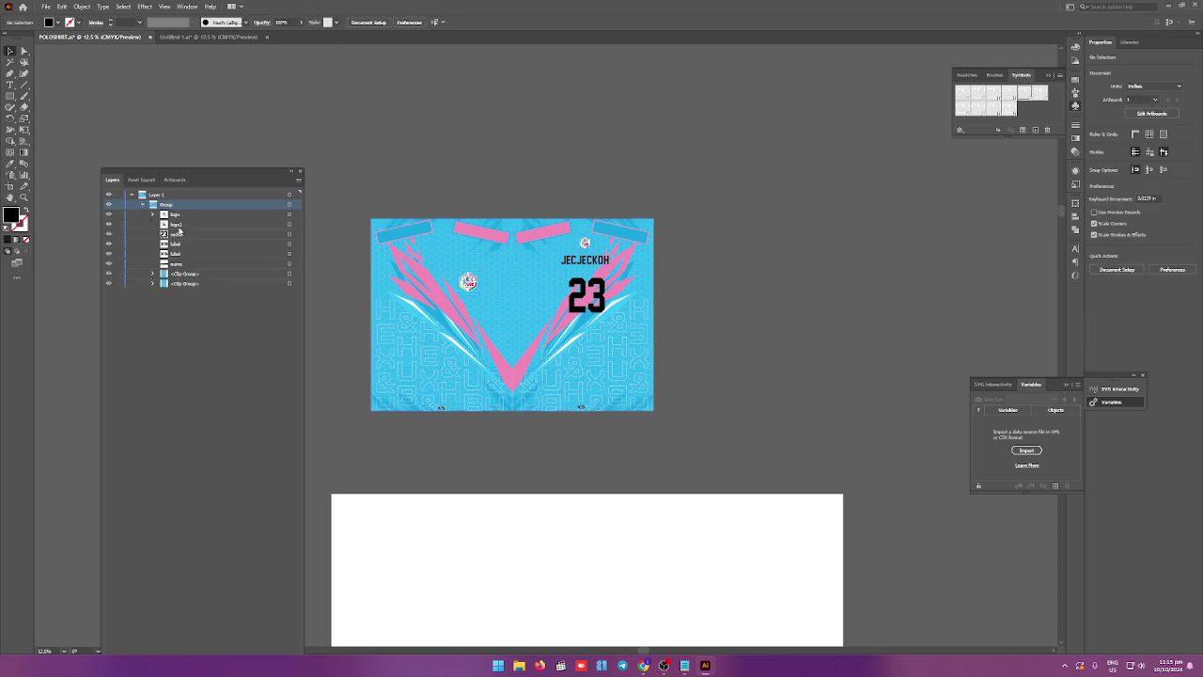
{"action": "left_click", "coordinate": [182, 245]}
{"action": "mouse_move", "coordinate": [197, 248]}
{"action": "left_mouse_down"}
{"action": "mouse_move", "coordinate": [201, 214]}
{"action": "mouse_move", "coordinate": [209, 221]}
{"action": "left_mouse_up"}
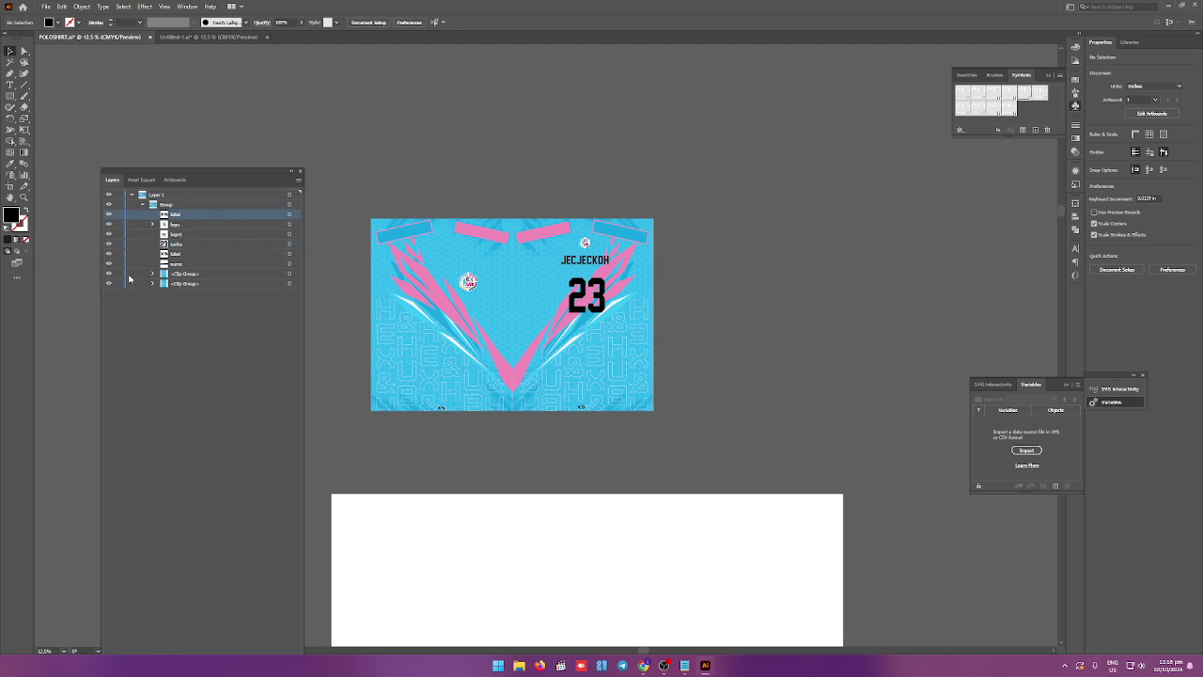
{"action": "left_click", "coordinate": [292, 281]}
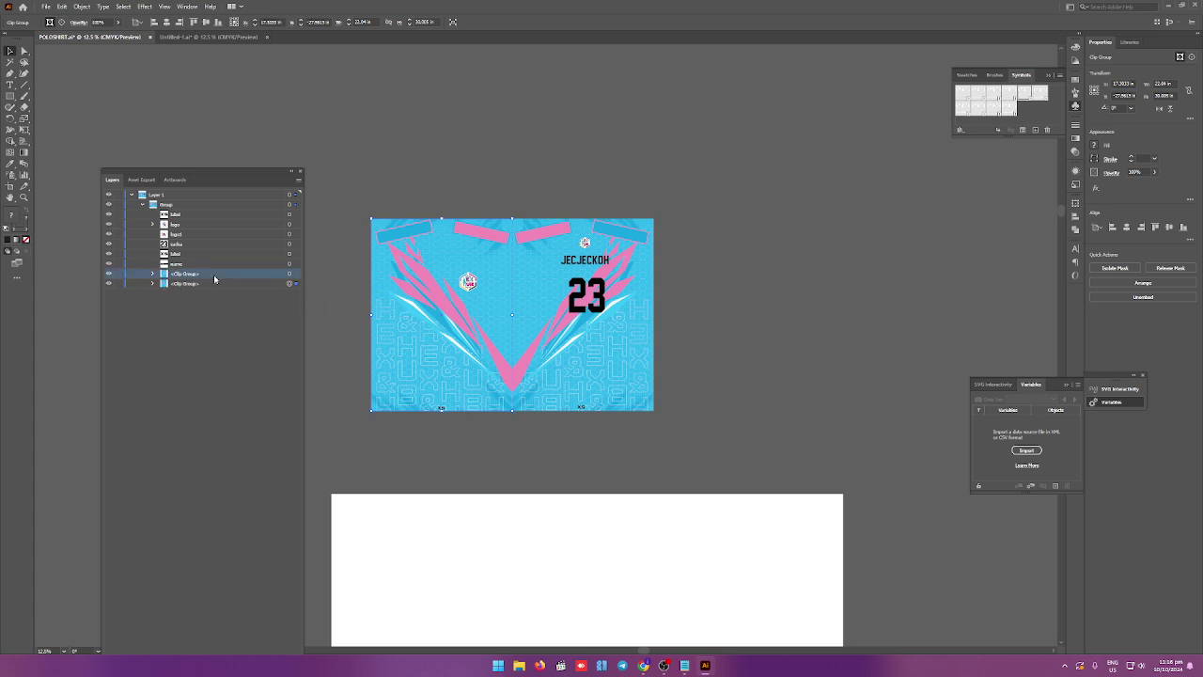
{"action": "left_click", "coordinate": [257, 274], "text": "shift"}
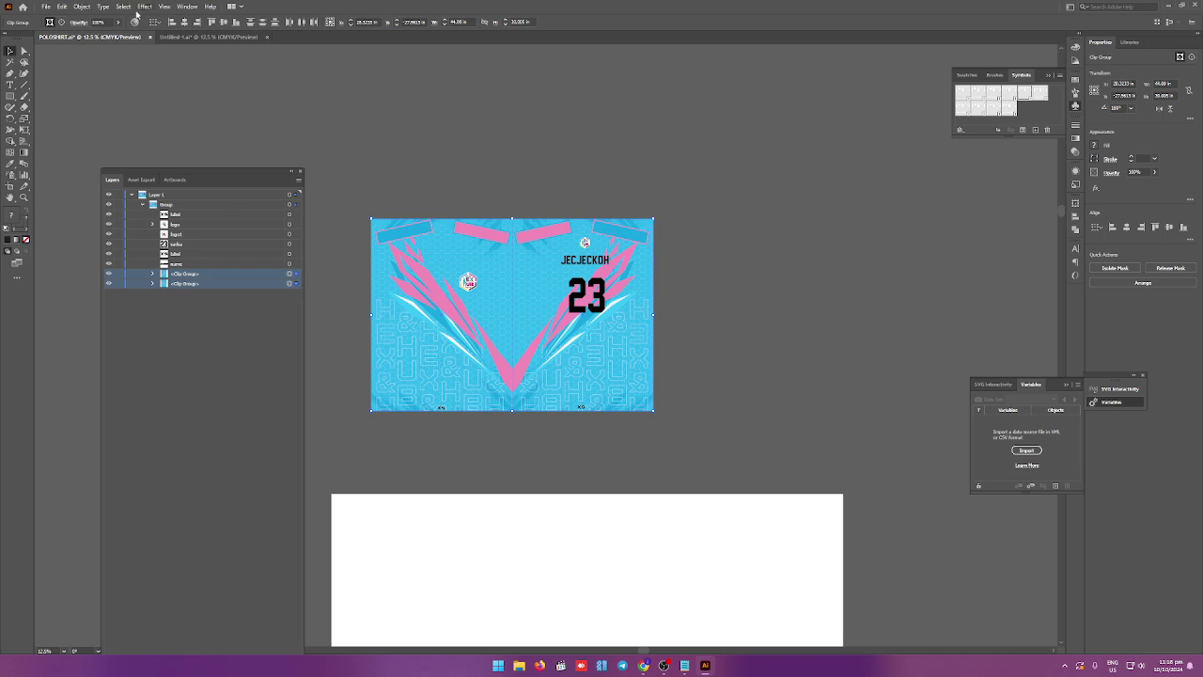
Rasterize both patterned clip groups into one image with Object > Rasterize.
{"action": "left_click", "coordinate": [82, 6]}
{"action": "left_click", "coordinate": [125, 150]}
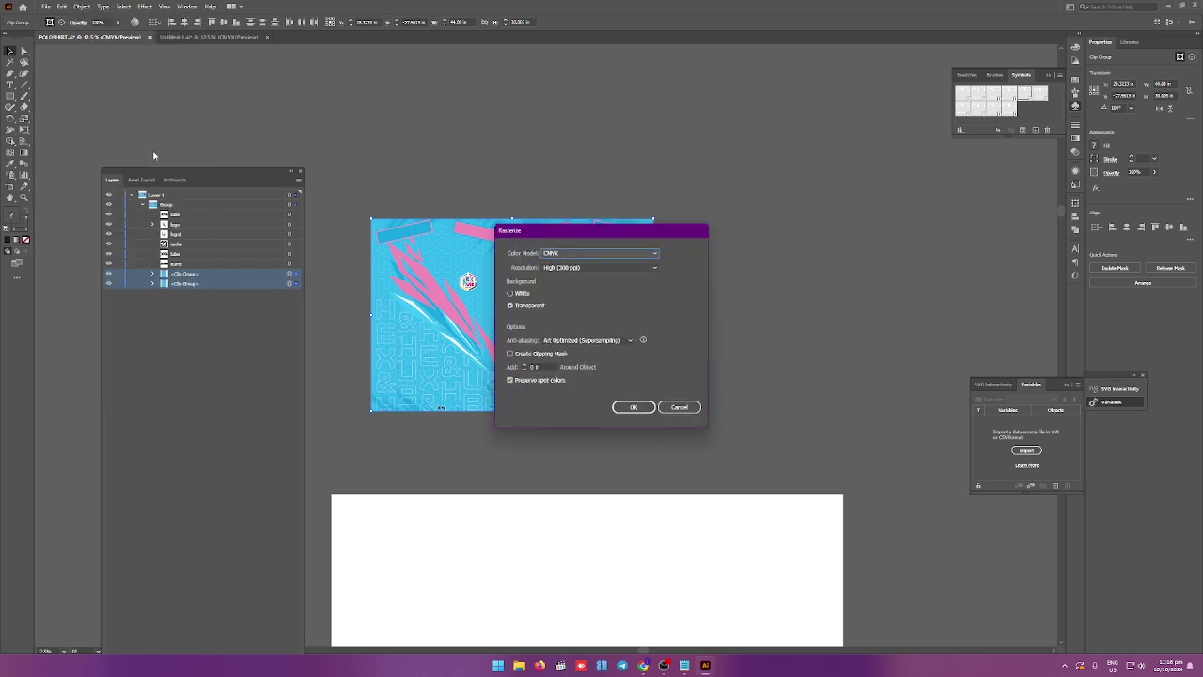
{"action": "left_click", "coordinate": [634, 407]}
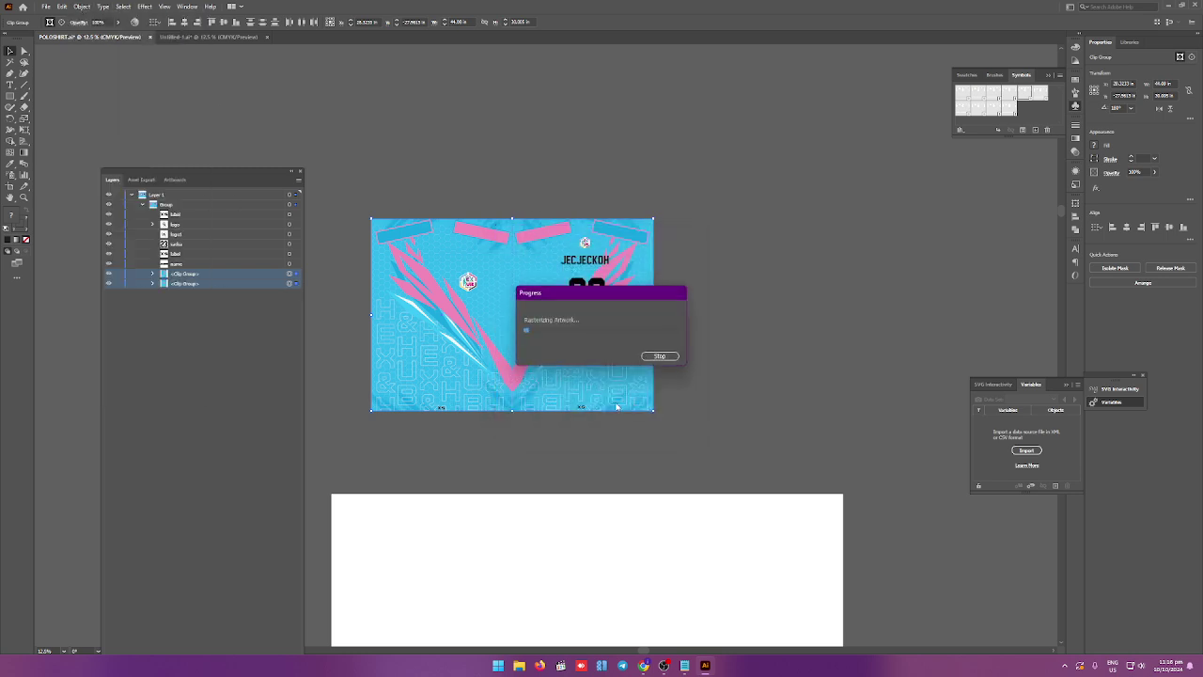
{"action": "left_click", "coordinate": [492, 167]}
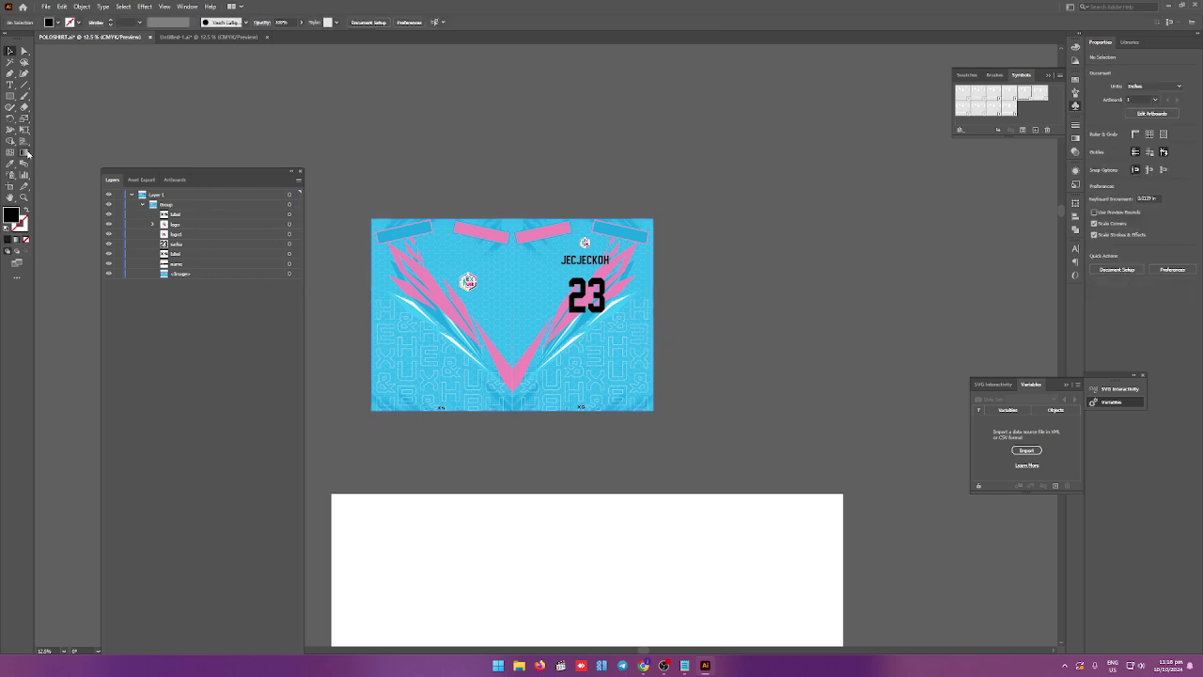
{"action": "left_click", "coordinate": [10, 96]}
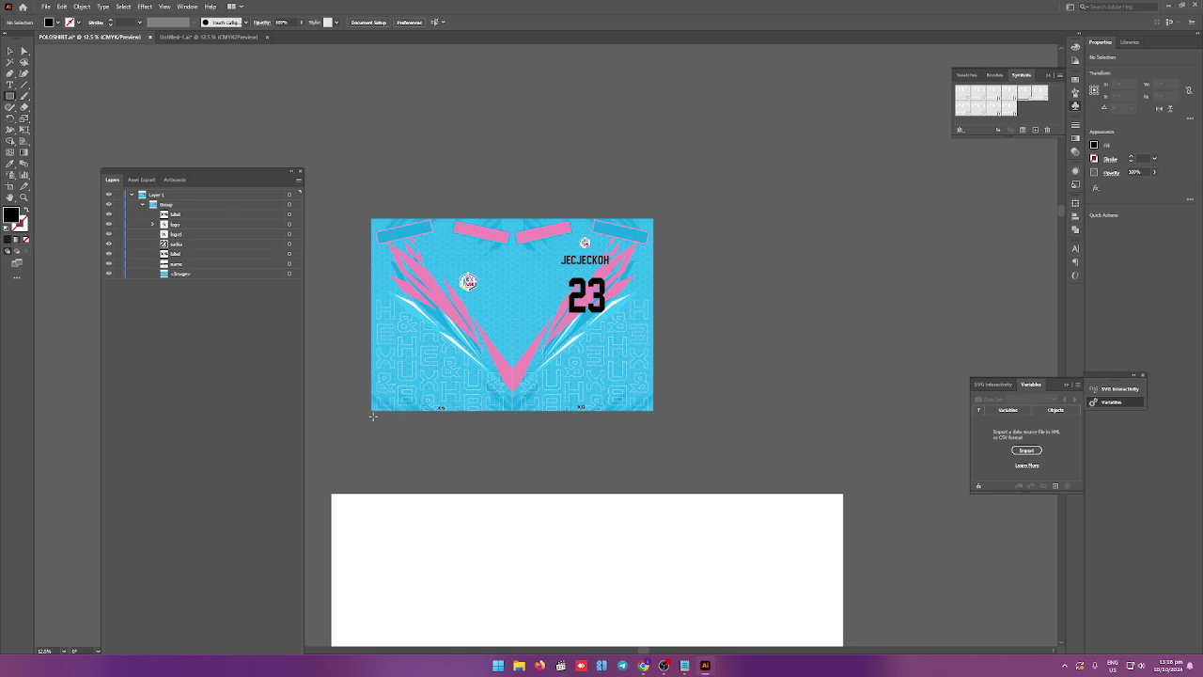
Draw an artboard-sized, no-fill rectangle named 'bg' just above the image in the group.
{"action": "left_click_drag", "start_coordinate": [372, 411], "coordinate": [654, 218]}
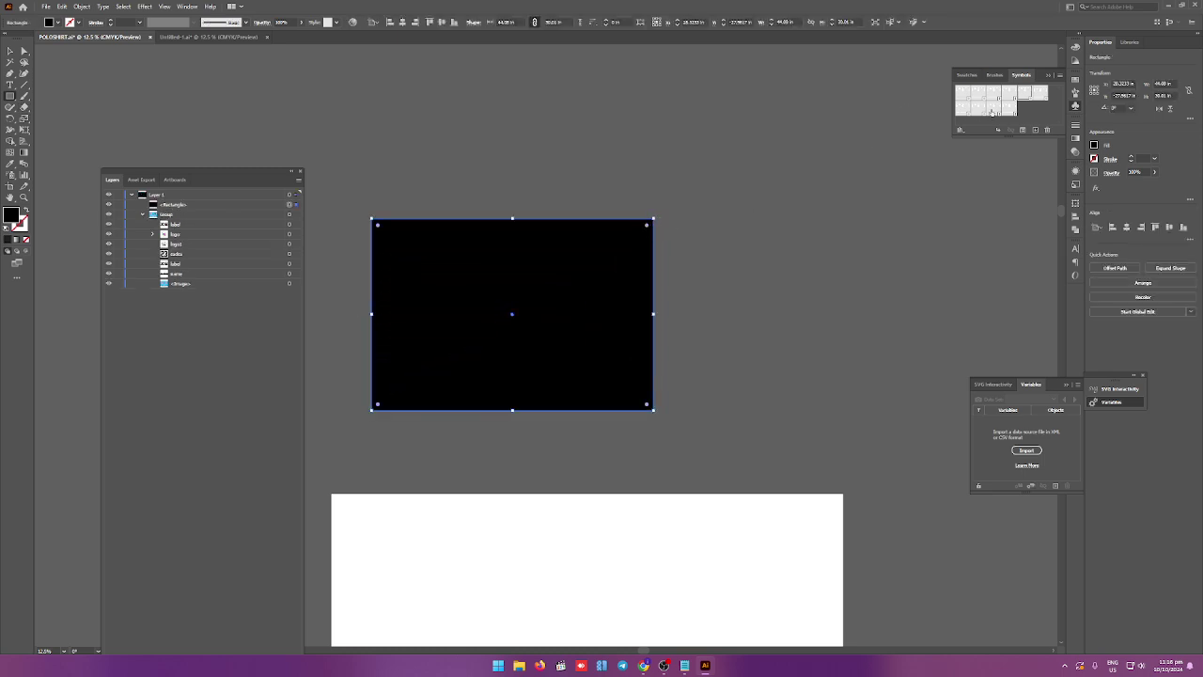
{"action": "left_click_drag", "start_coordinate": [200, 204], "coordinate": [187, 273]}
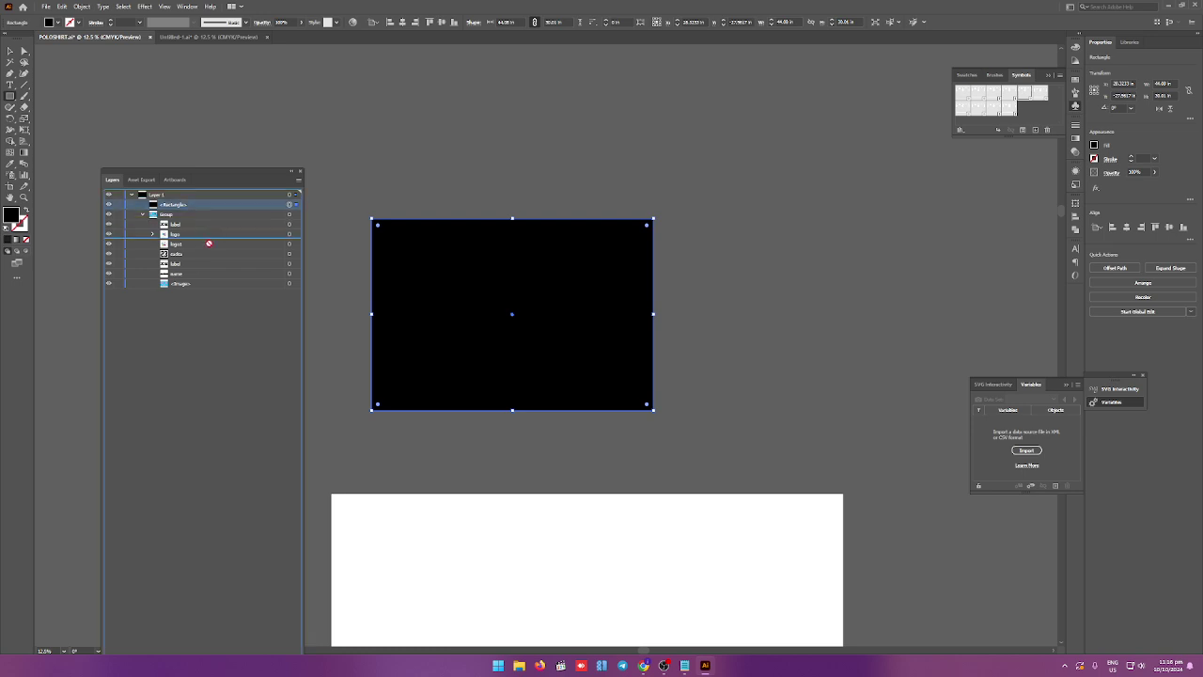
{"action": "double_click", "coordinate": [185, 274]}
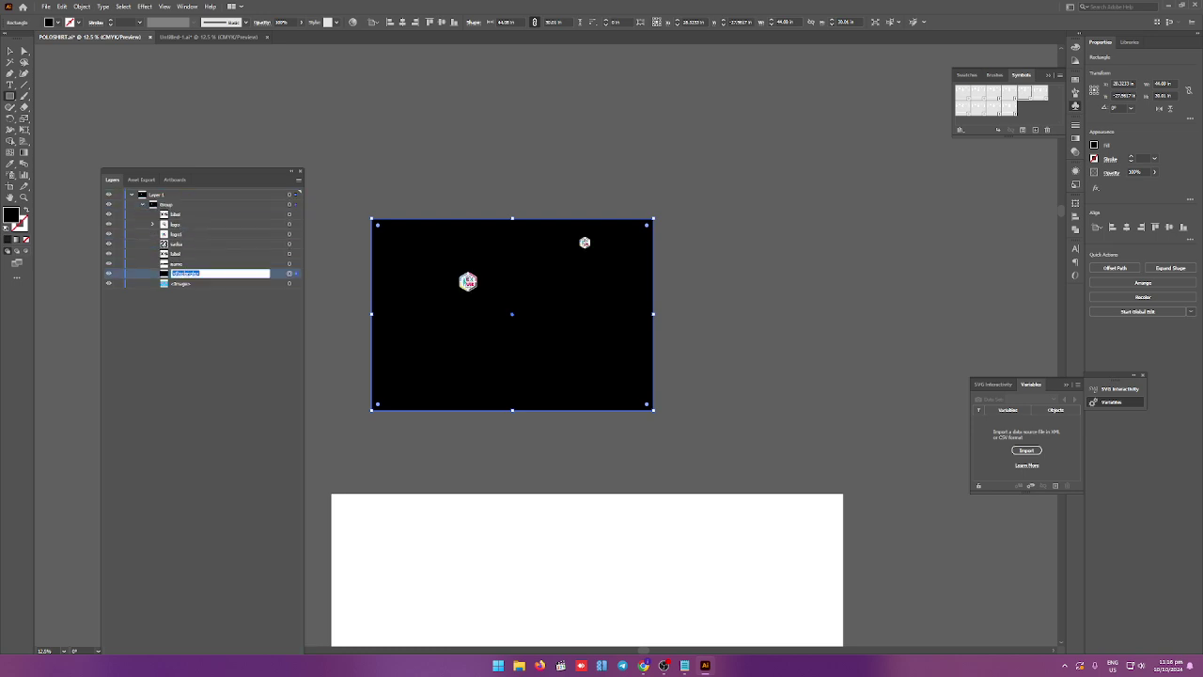
{"action": "type", "text": "bg"}
{"action": "left_click", "coordinate": [12, 223]}
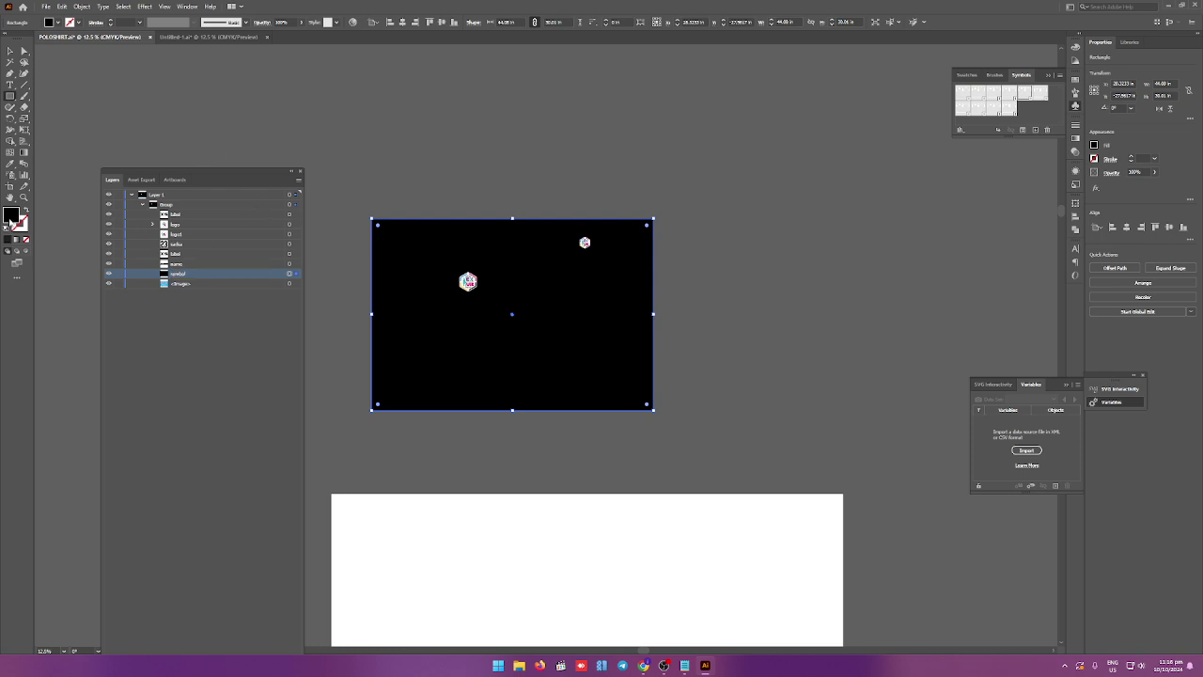
{"action": "left_click", "coordinate": [26, 240]}
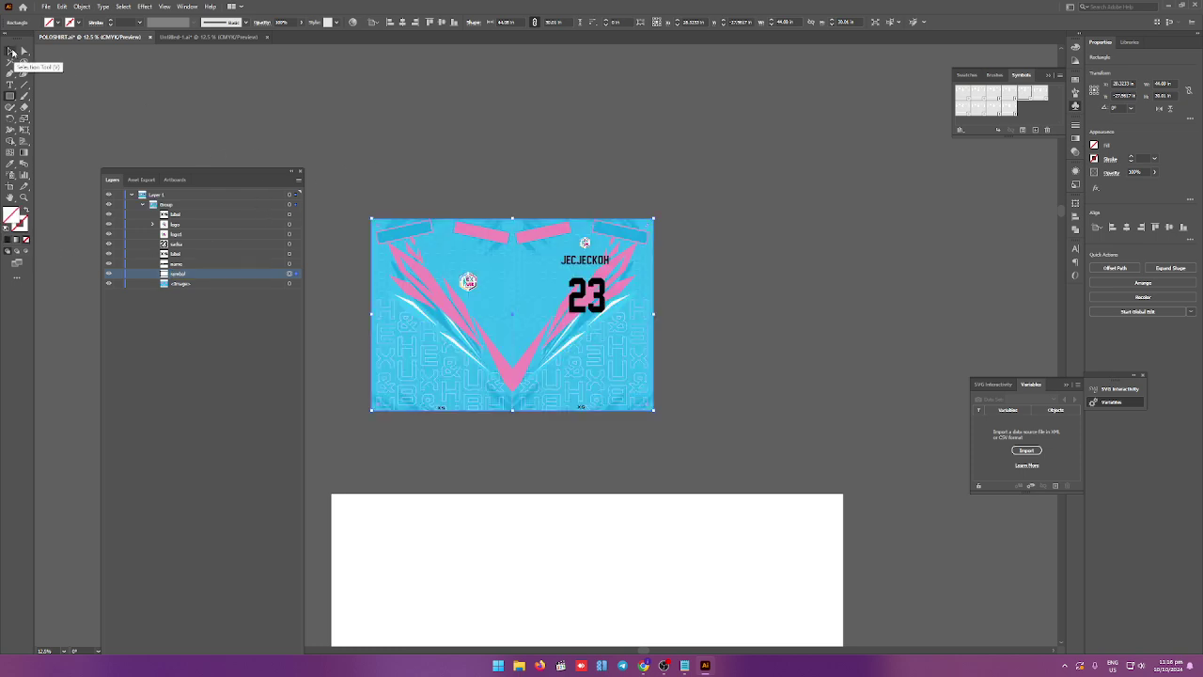
{"action": "left_click", "coordinate": [10, 50]}
{"action": "left_click", "coordinate": [364, 121]}
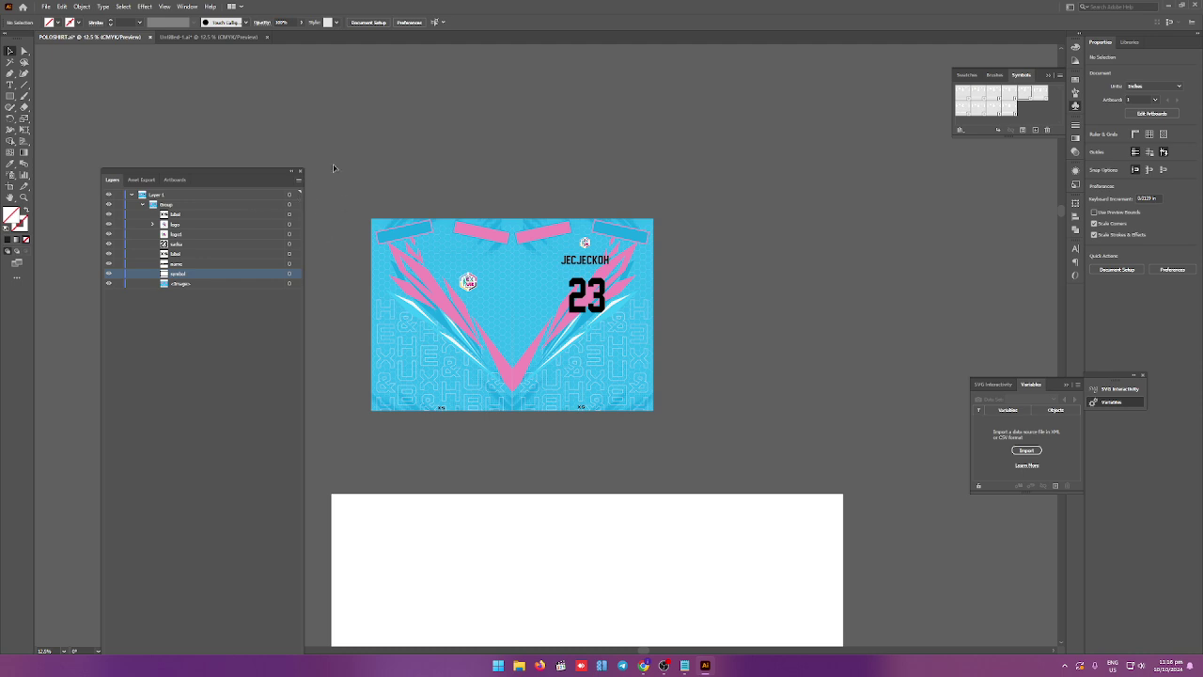
{"action": "scroll", "coordinate": [558, 217], "scroll_direction": "down", "scroll_amount": 2}
{"action": "scroll", "coordinate": [557, 217], "scroll_direction": "up", "scroll_amount": 2}
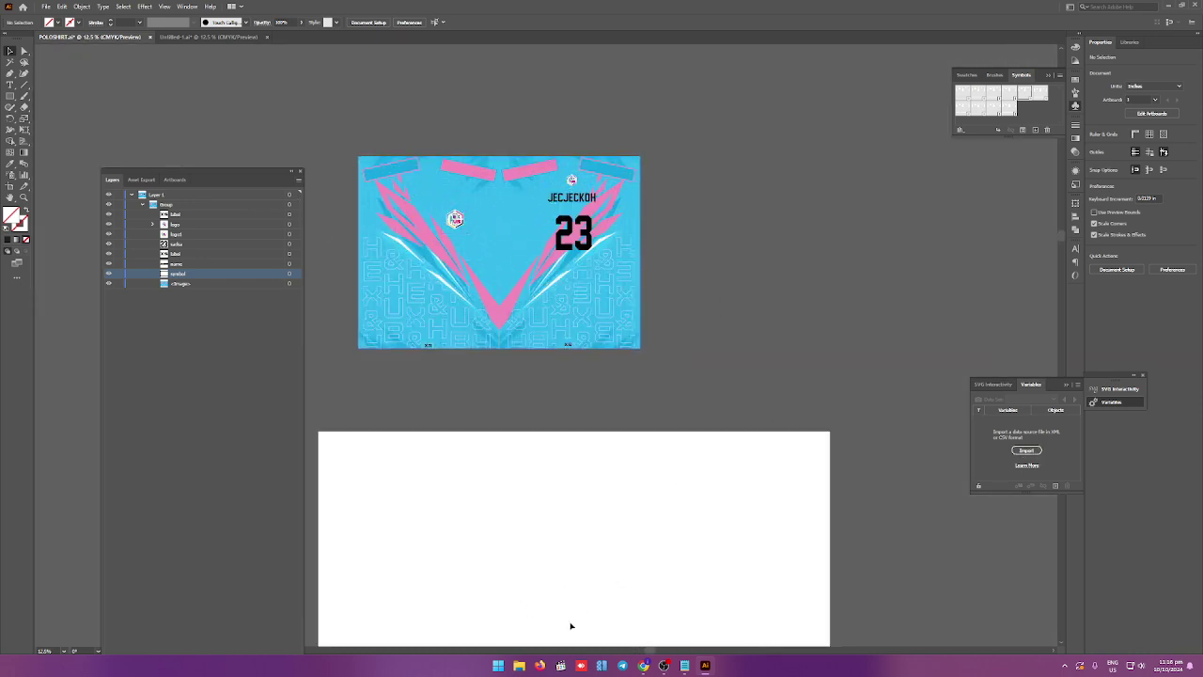
Check the size-measurement notes, then bring File Explorer back up.
{"action": "left_click", "coordinate": [519, 665]}
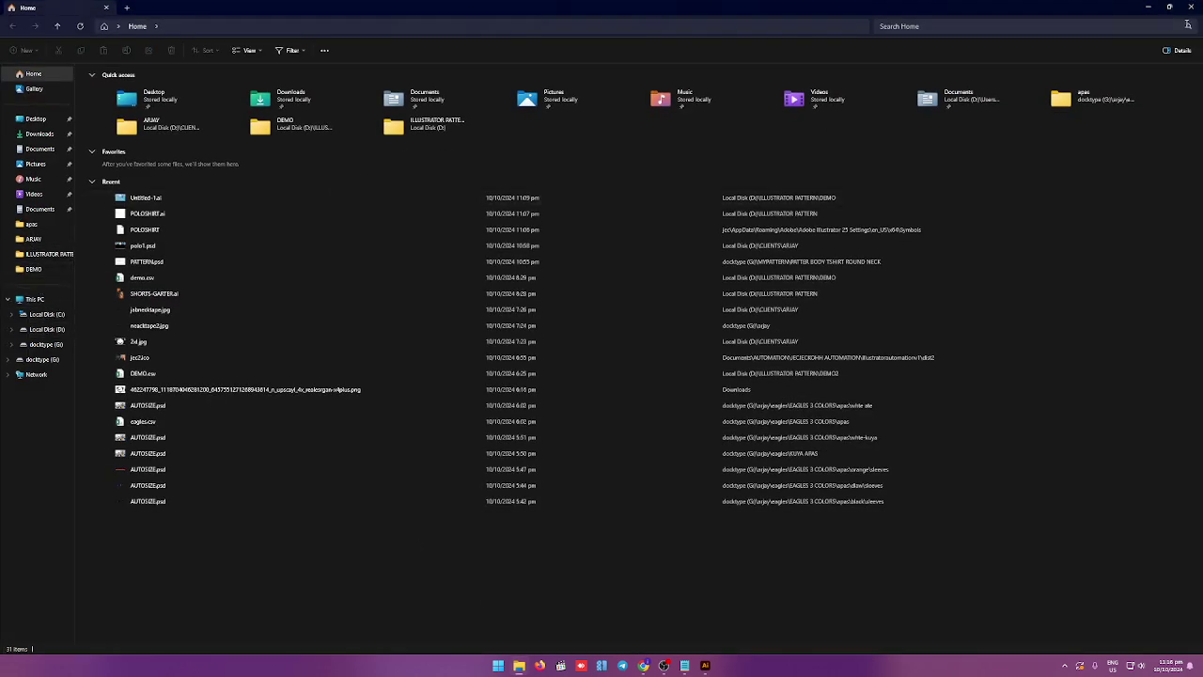
{"action": "left_click", "coordinate": [1148, 7]}
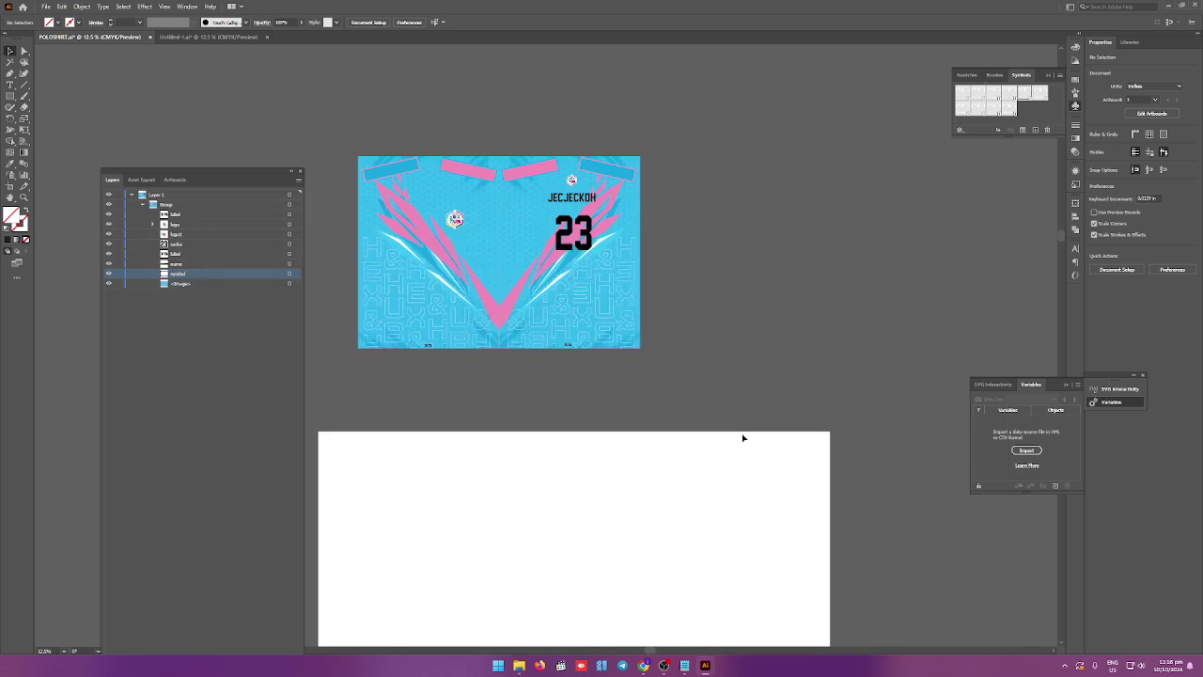
{"action": "left_click", "coordinate": [684, 665]}
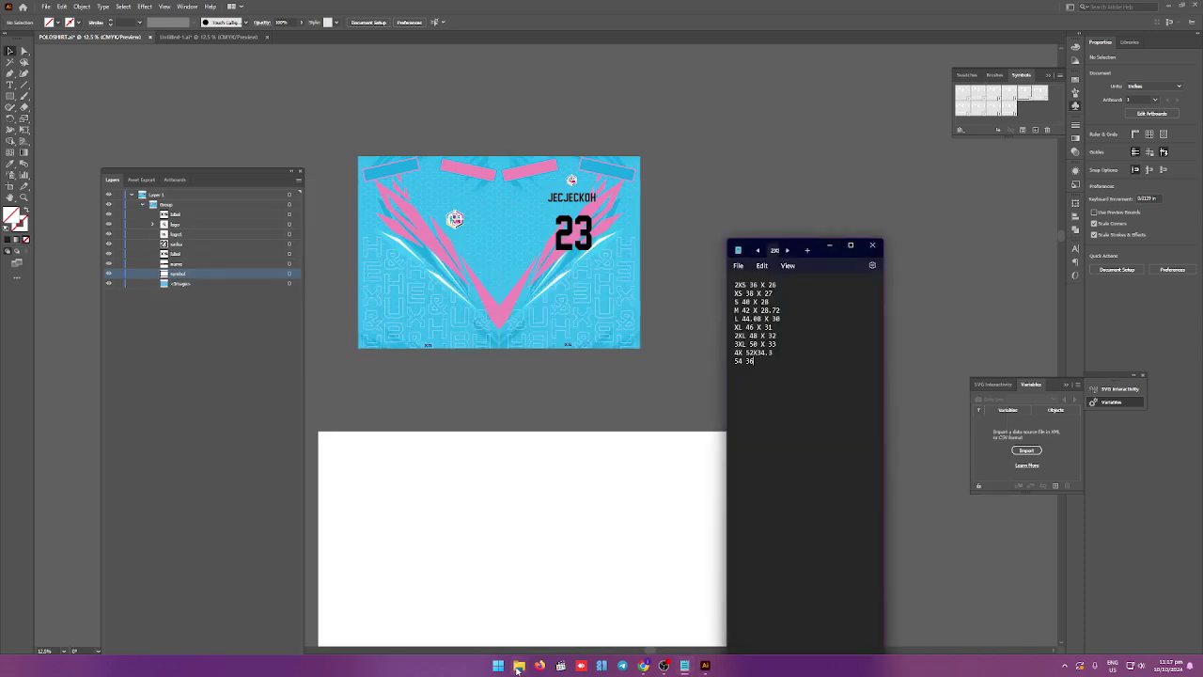
{"action": "left_click", "coordinate": [518, 666]}
Run illustrator.exe from Documents > AUTOMATION > dist2 as administrator.
{"action": "left_click", "coordinate": [42, 166]}
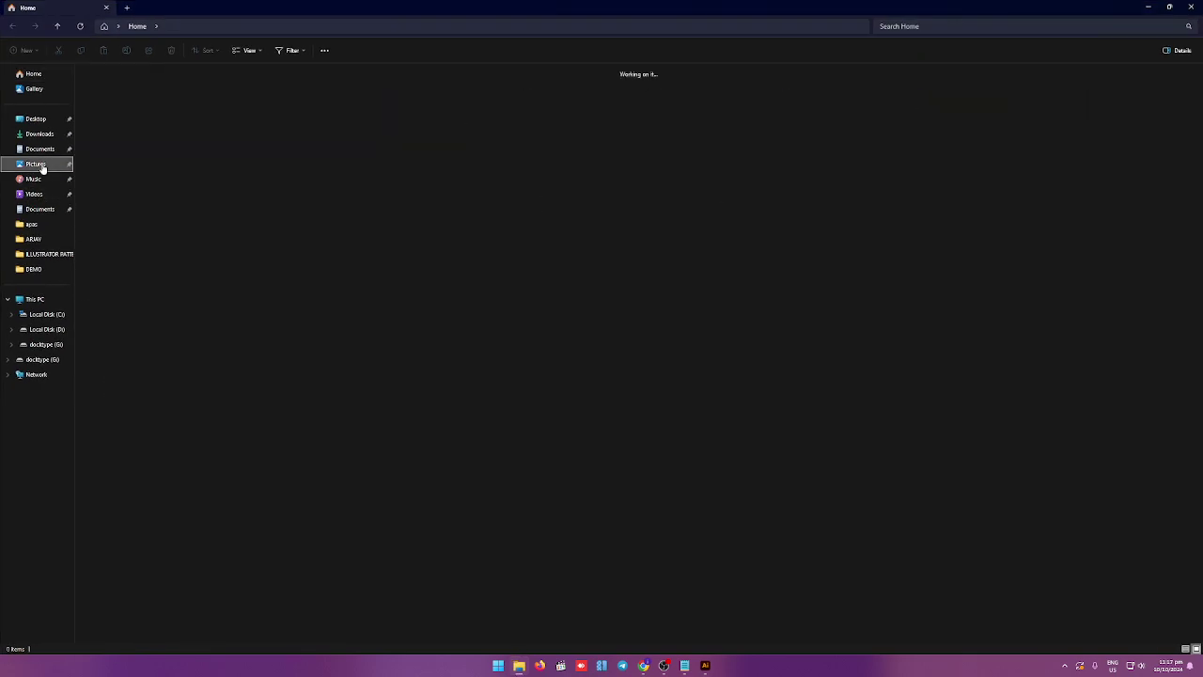
{"action": "left_click", "coordinate": [44, 152]}
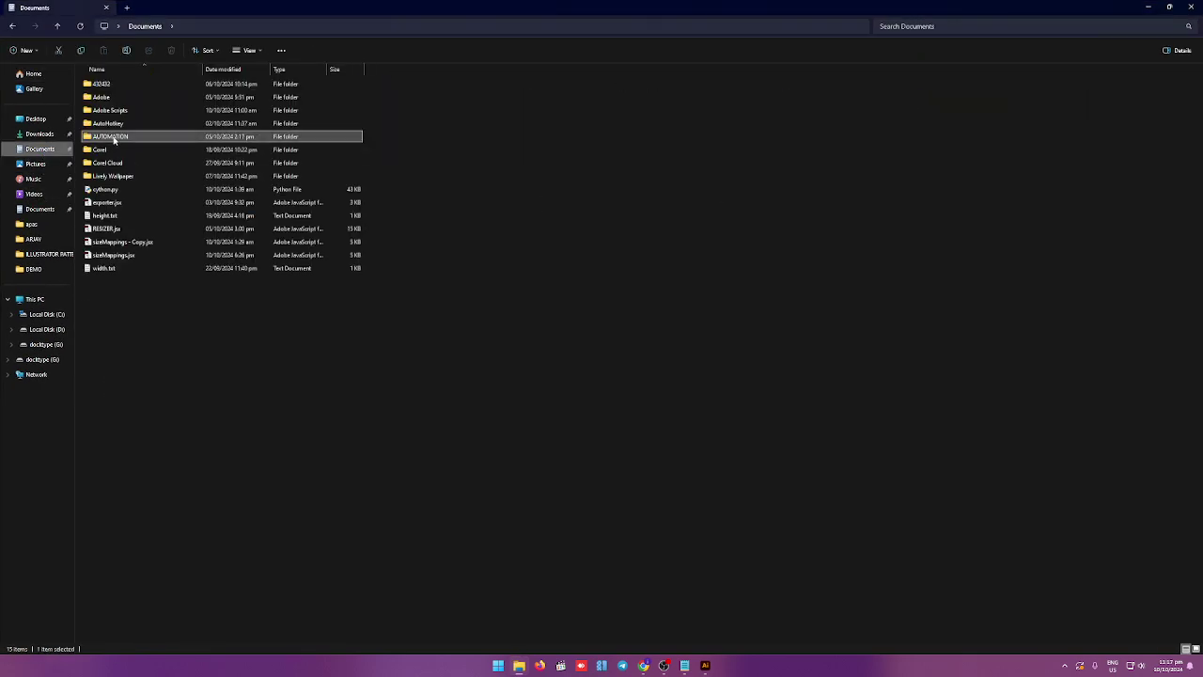
{"action": "double_click", "coordinate": [131, 136]}
{"action": "double_click", "coordinate": [146, 111]}
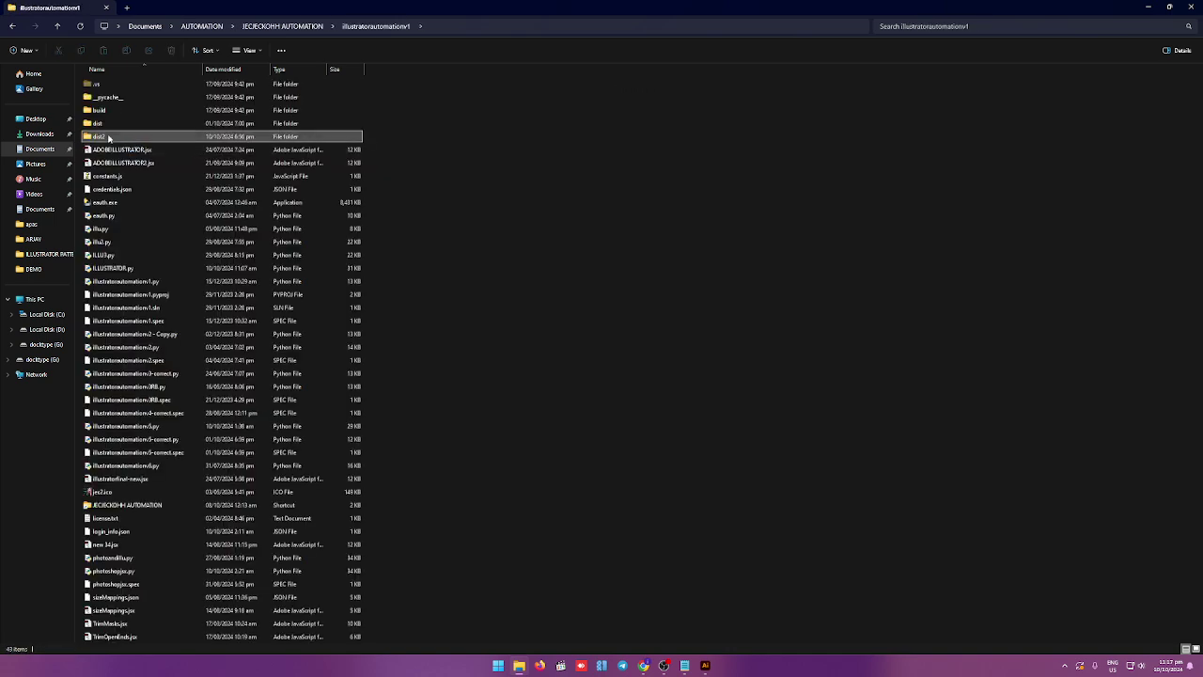
{"action": "double_click", "coordinate": [112, 137]}
{"action": "right_click", "coordinate": [111, 149]}
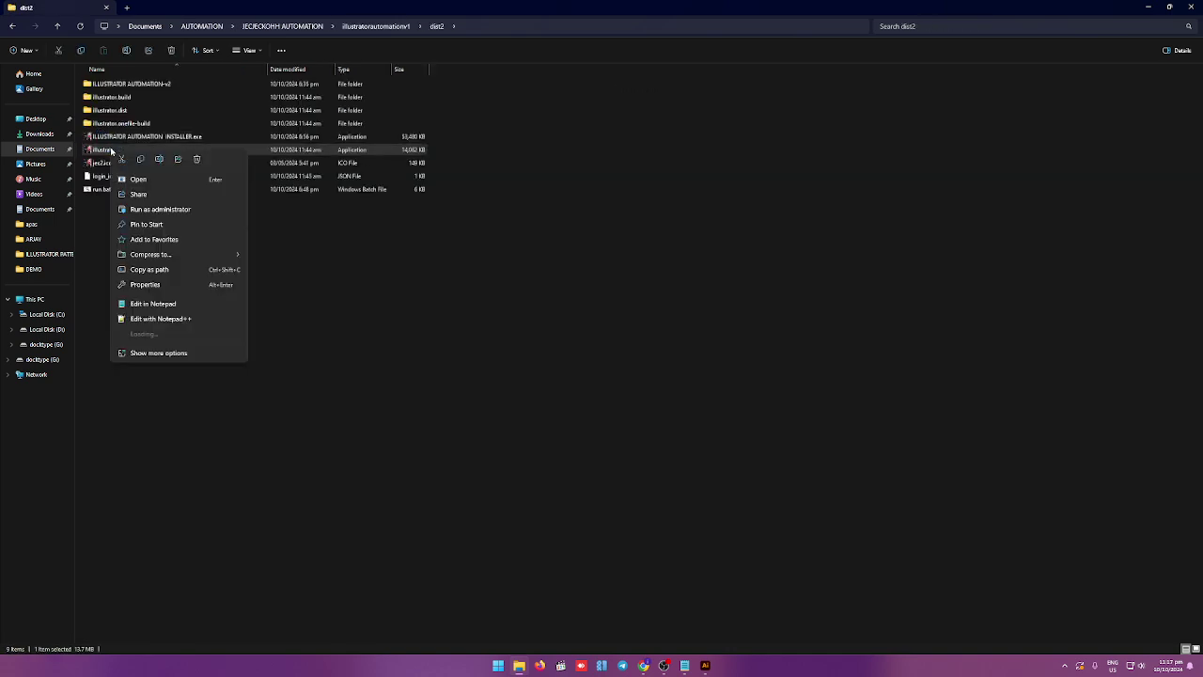
{"action": "left_click", "coordinate": [142, 210]}
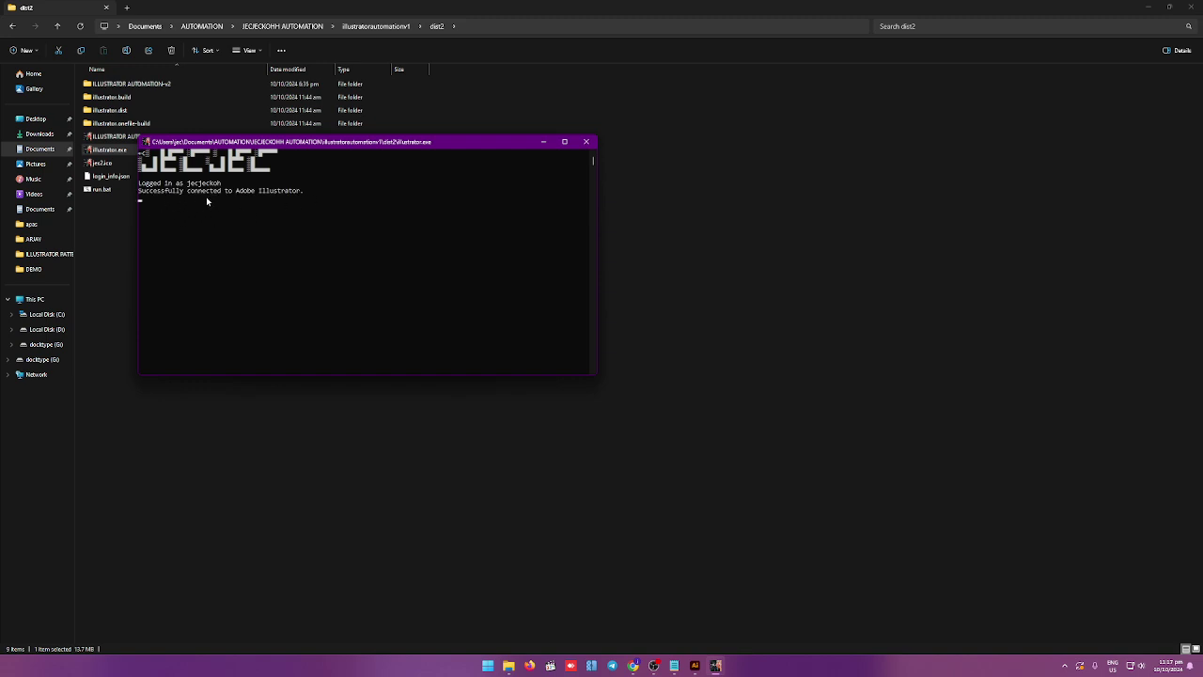
{"action": "left_click", "coordinate": [694, 665]}
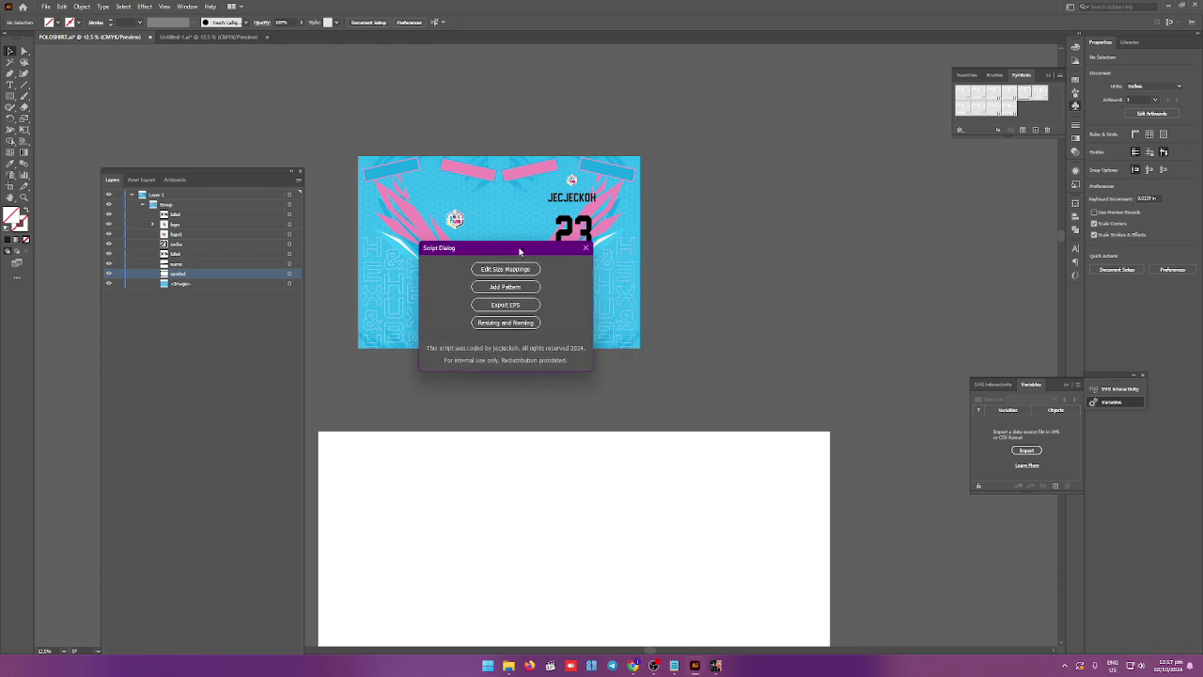
Check the t-shirt male sizes against the Notepad size chart and delete the 3XS size.
{"action": "left_click", "coordinate": [523, 271]}
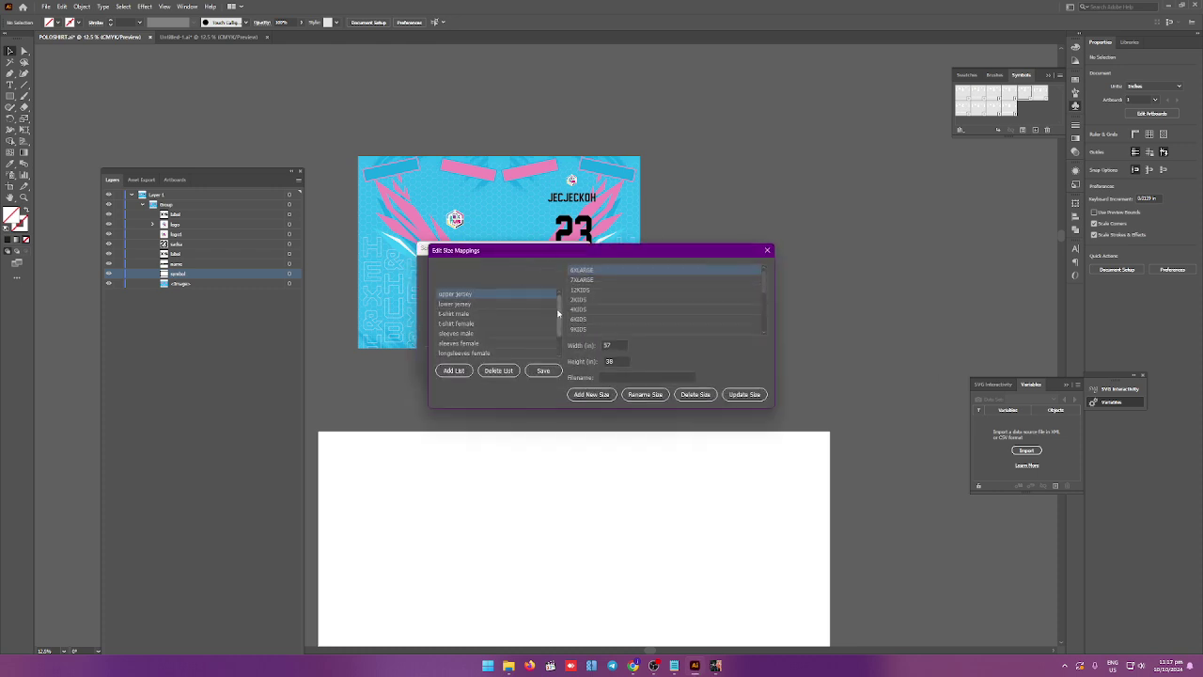
{"action": "left_click", "coordinate": [478, 314]}
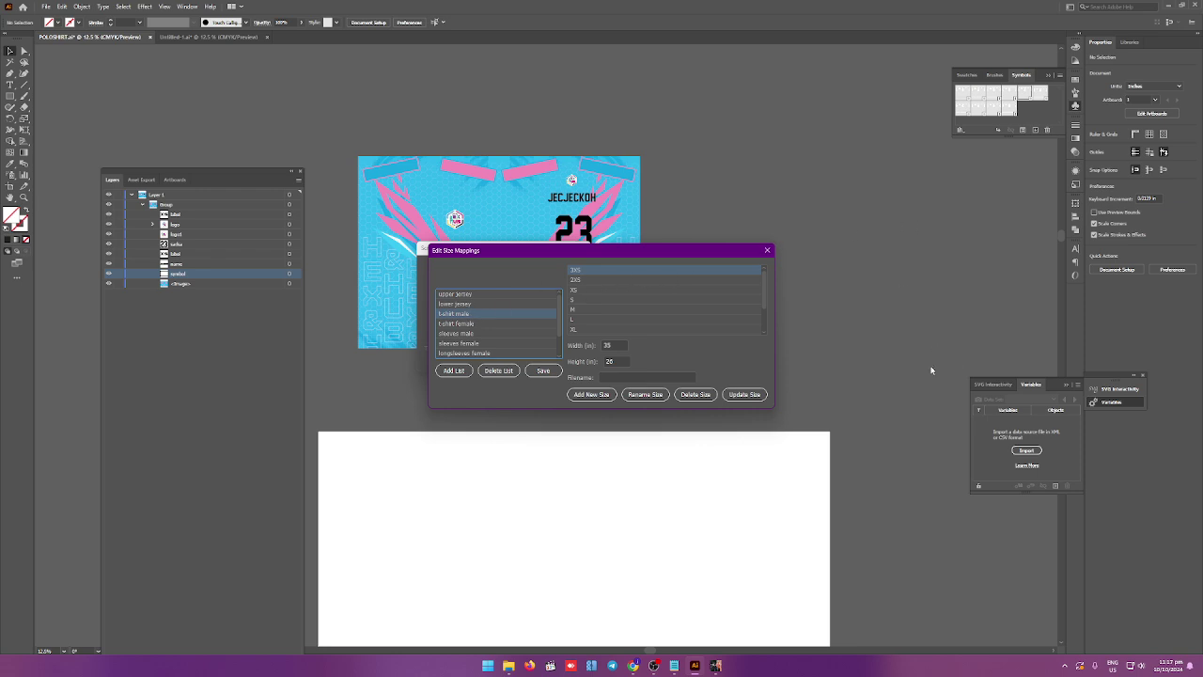
{"action": "left_click", "coordinate": [674, 665]}
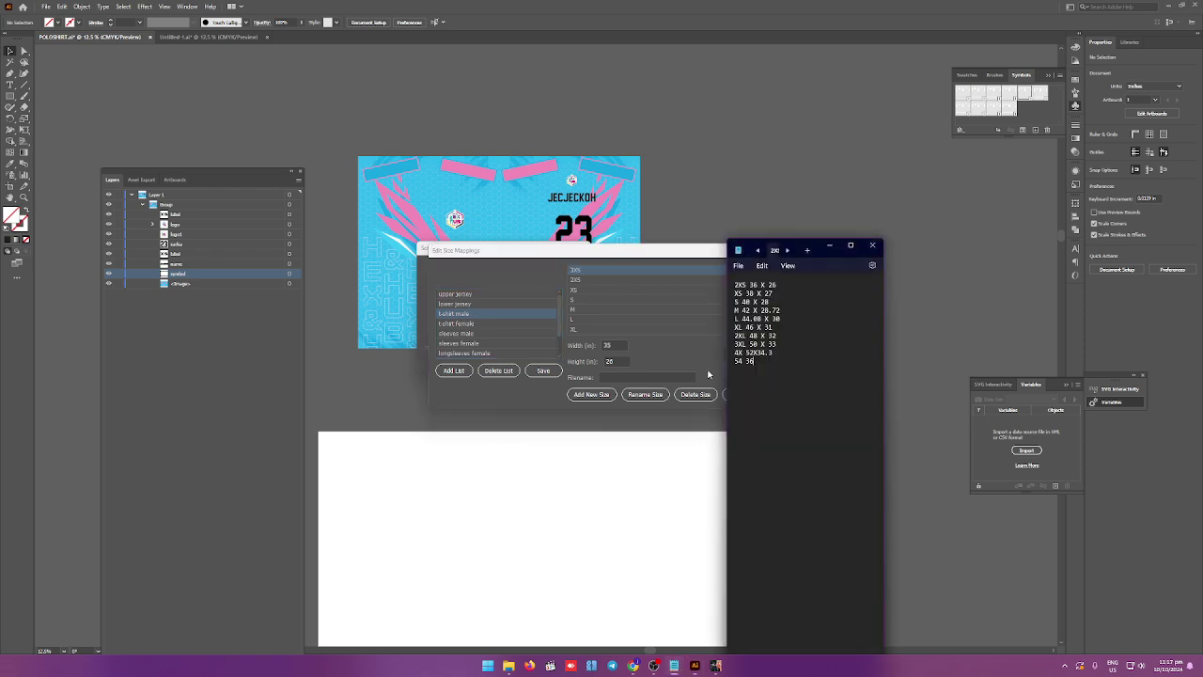
{"action": "left_click", "coordinate": [662, 251]}
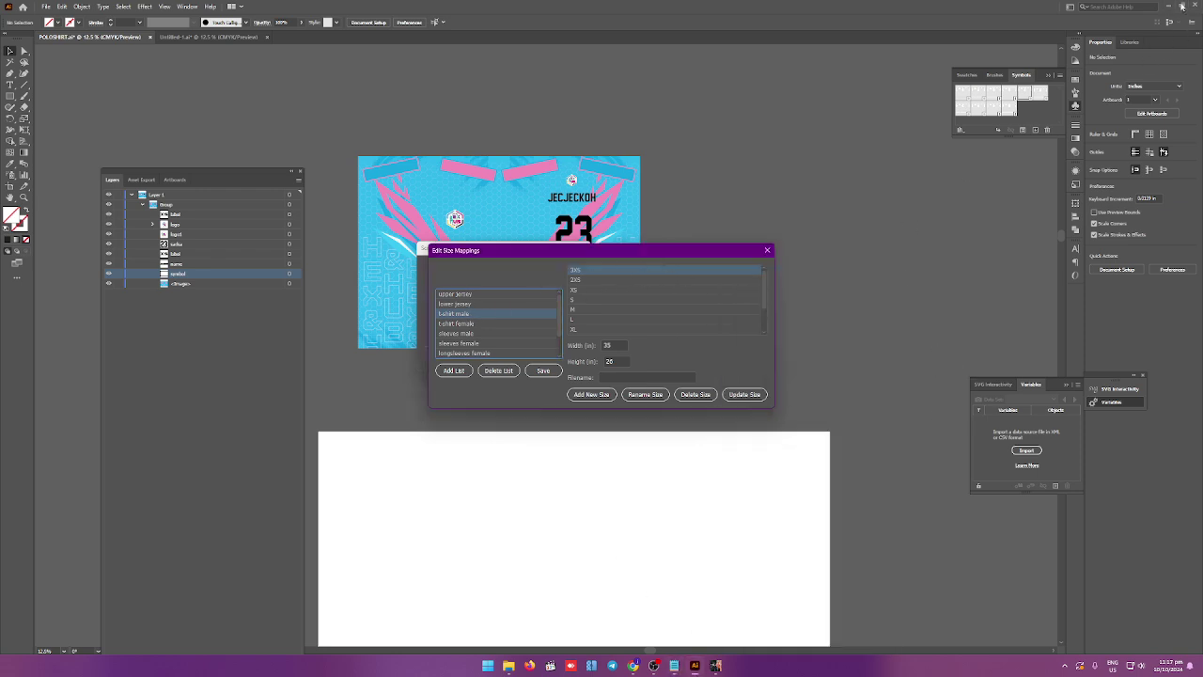
{"action": "left_click", "coordinate": [673, 666]}
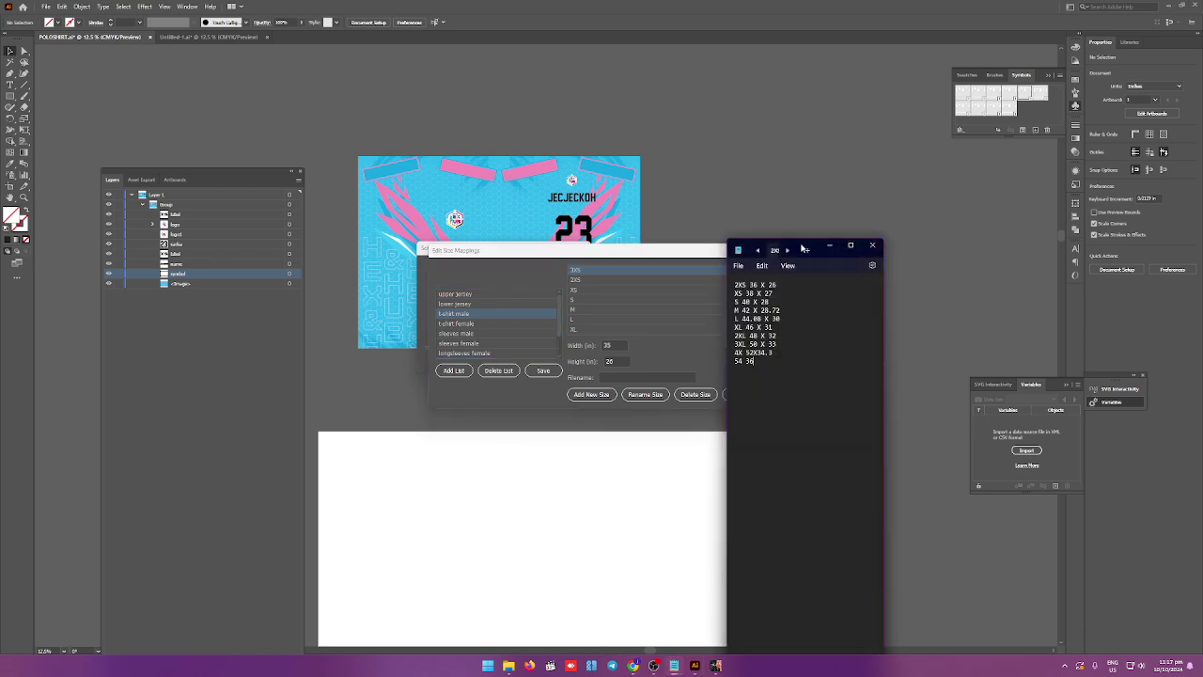
{"action": "left_click_drag", "start_coordinate": [745, 250], "coordinate": [788, 250]}
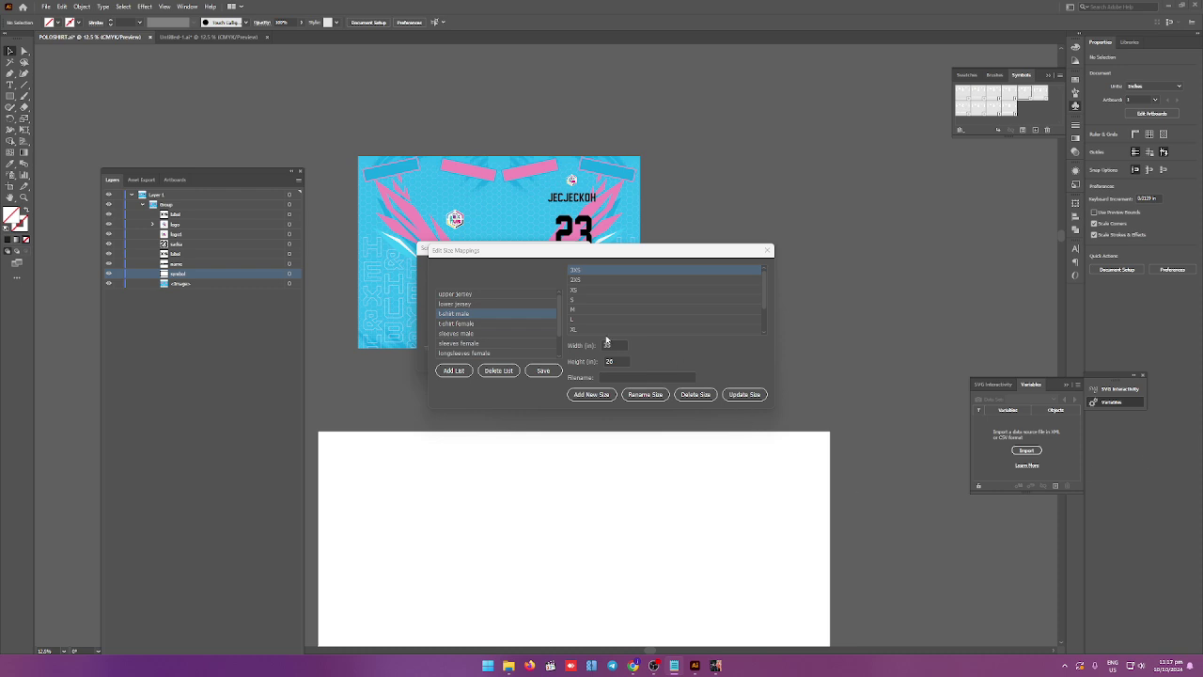
{"action": "left_click", "coordinate": [588, 274]}
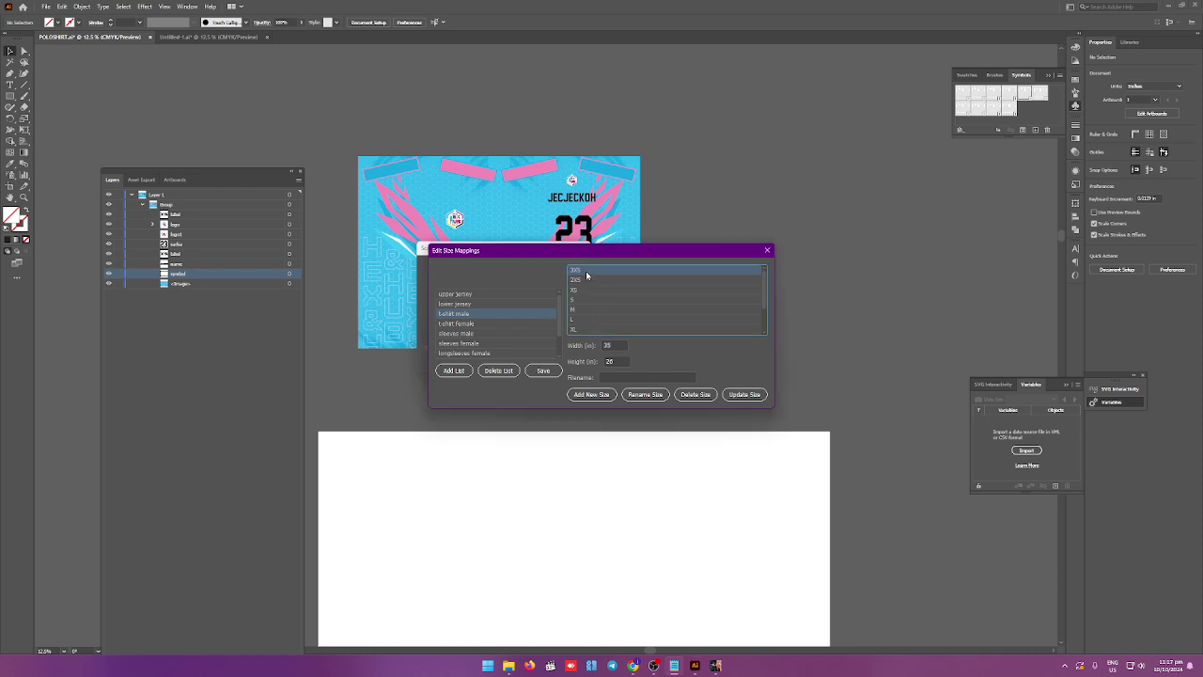
{"action": "left_click", "coordinate": [696, 394]}
Set the t-shirt male 2XS size to width 36 and height 26.
{"action": "left_click", "coordinate": [627, 365]}
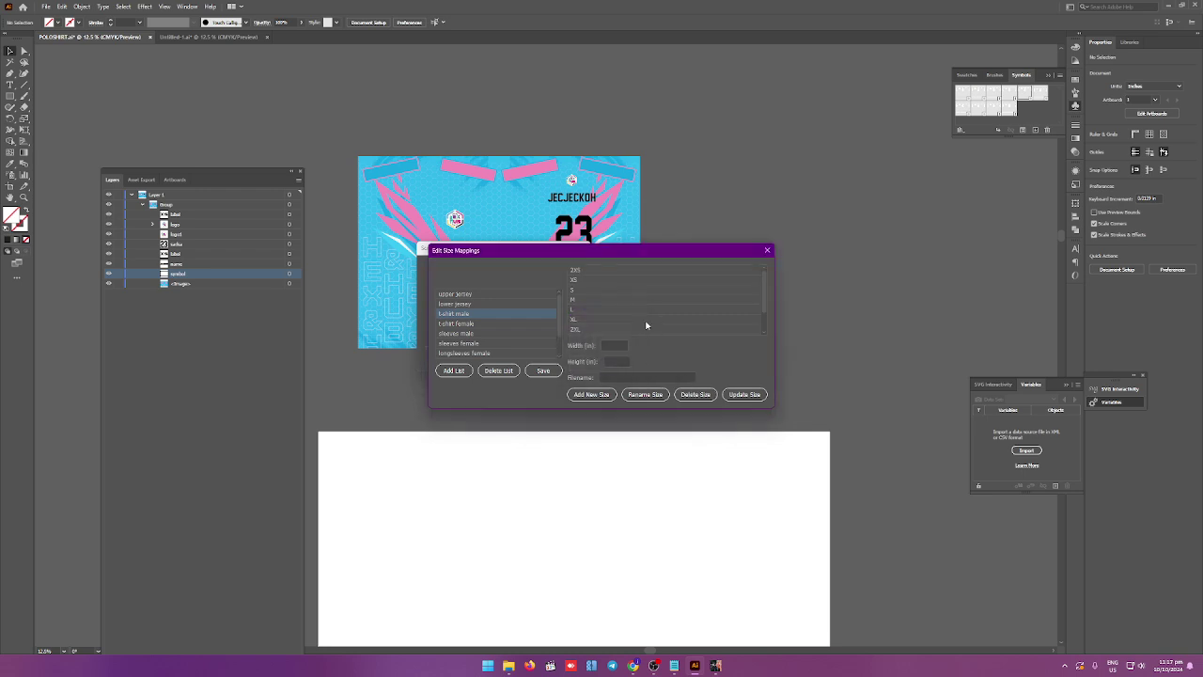
{"action": "left_click", "coordinate": [591, 273]}
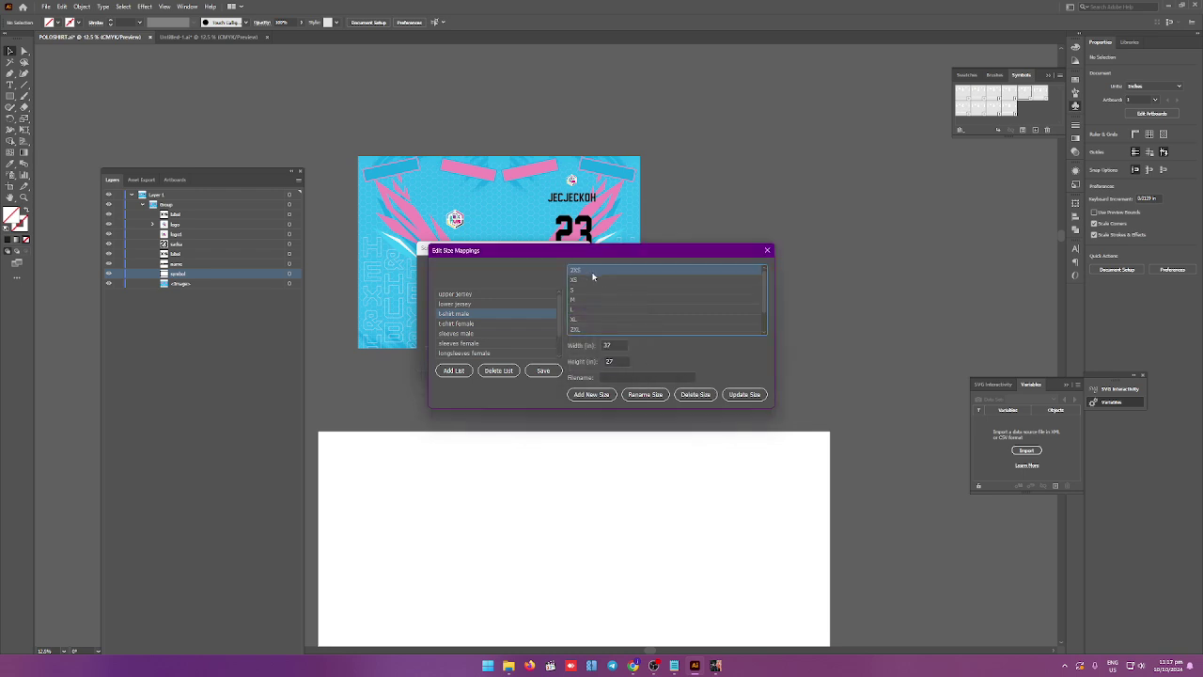
{"action": "left_click", "coordinate": [611, 345]}
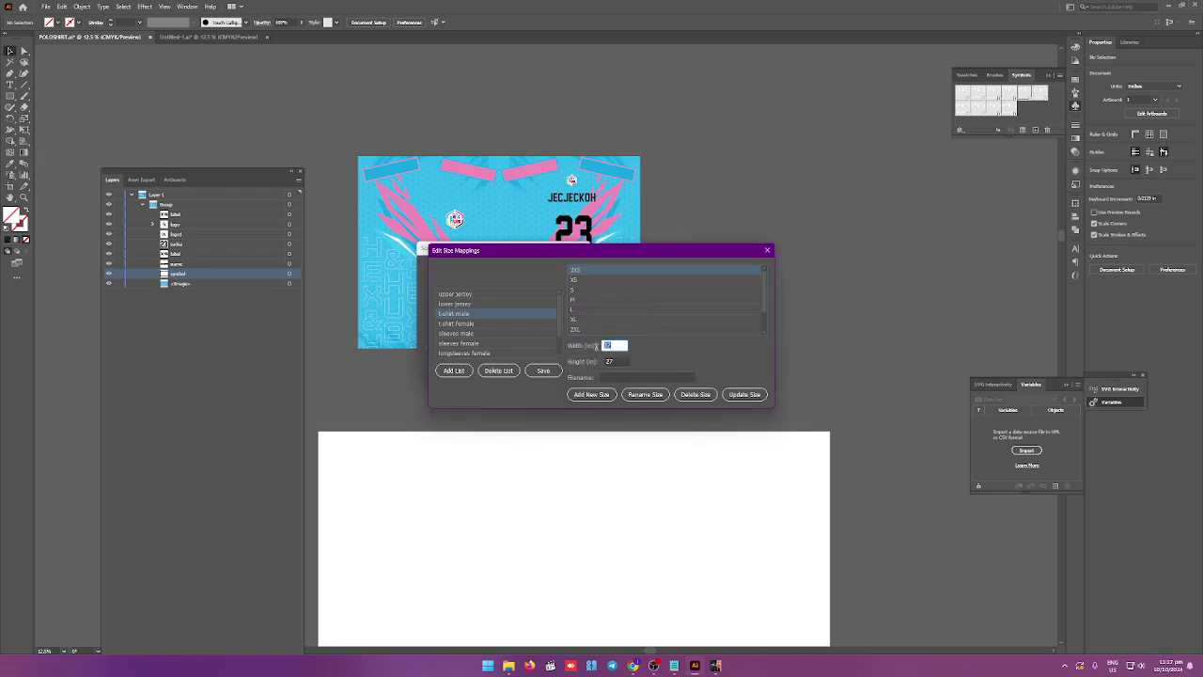
{"action": "type", "text": "36"}
{"action": "left_click", "coordinate": [613, 360]}
{"action": "type", "text": "3"}
{"action": "left_click", "coordinate": [578, 282]}
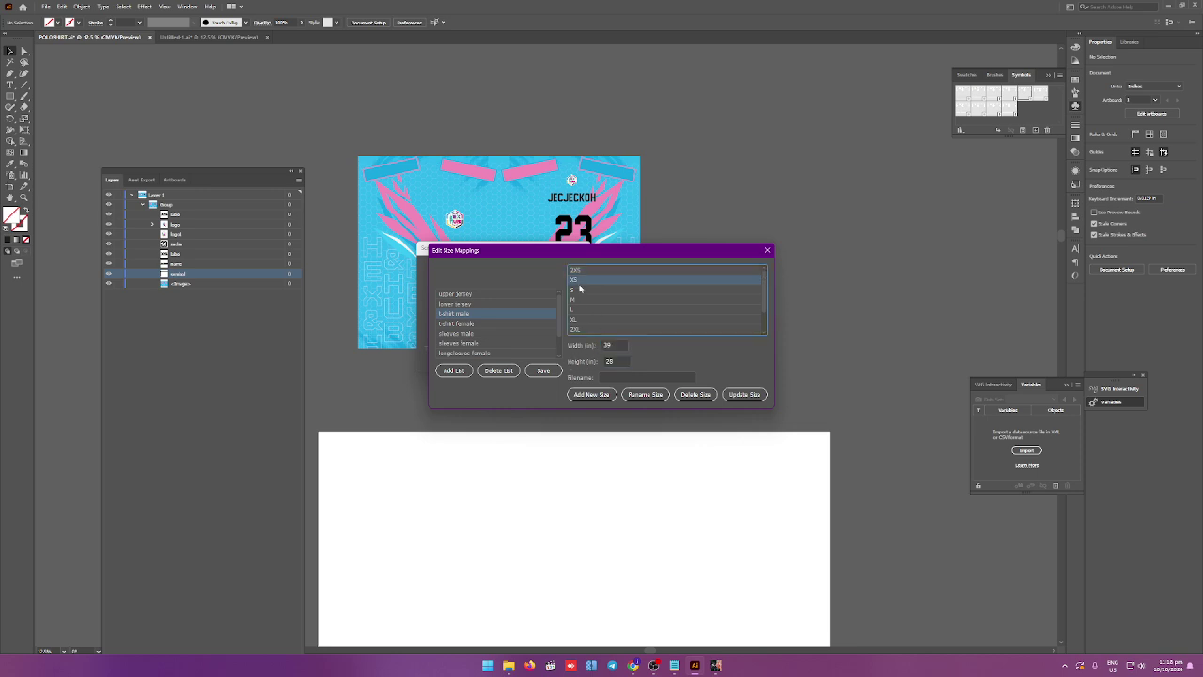
{"action": "left_click", "coordinate": [585, 271]}
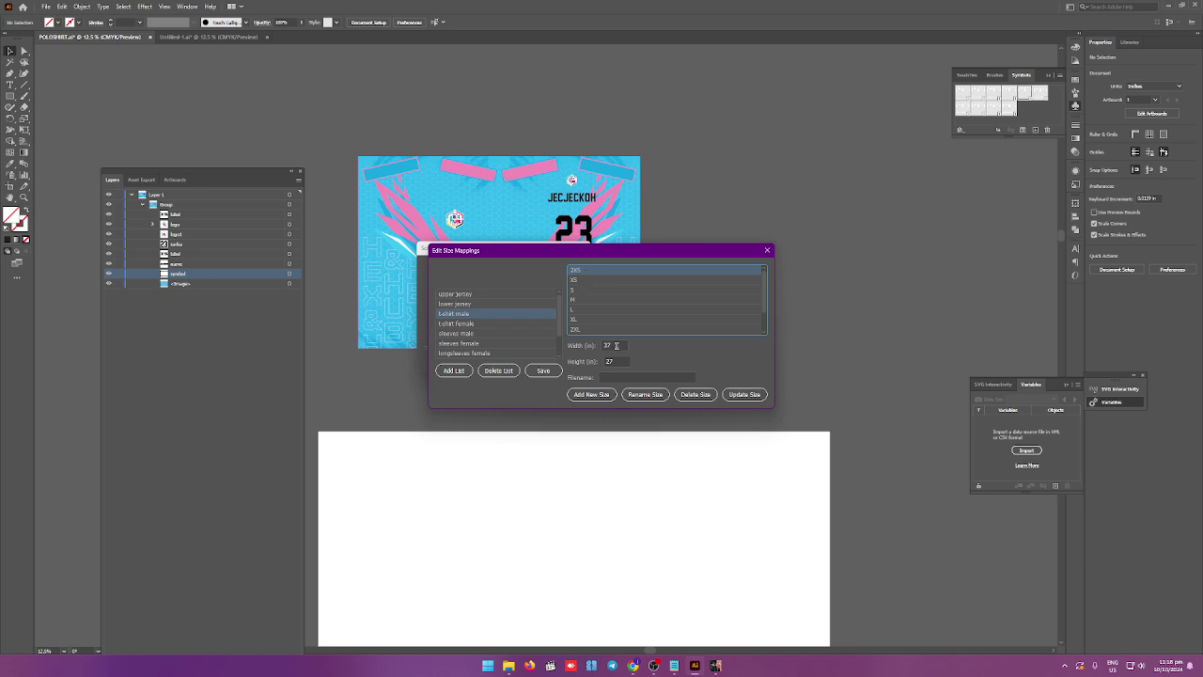
{"action": "double_click", "coordinate": [606, 345]}
{"action": "type", "text": "18"}
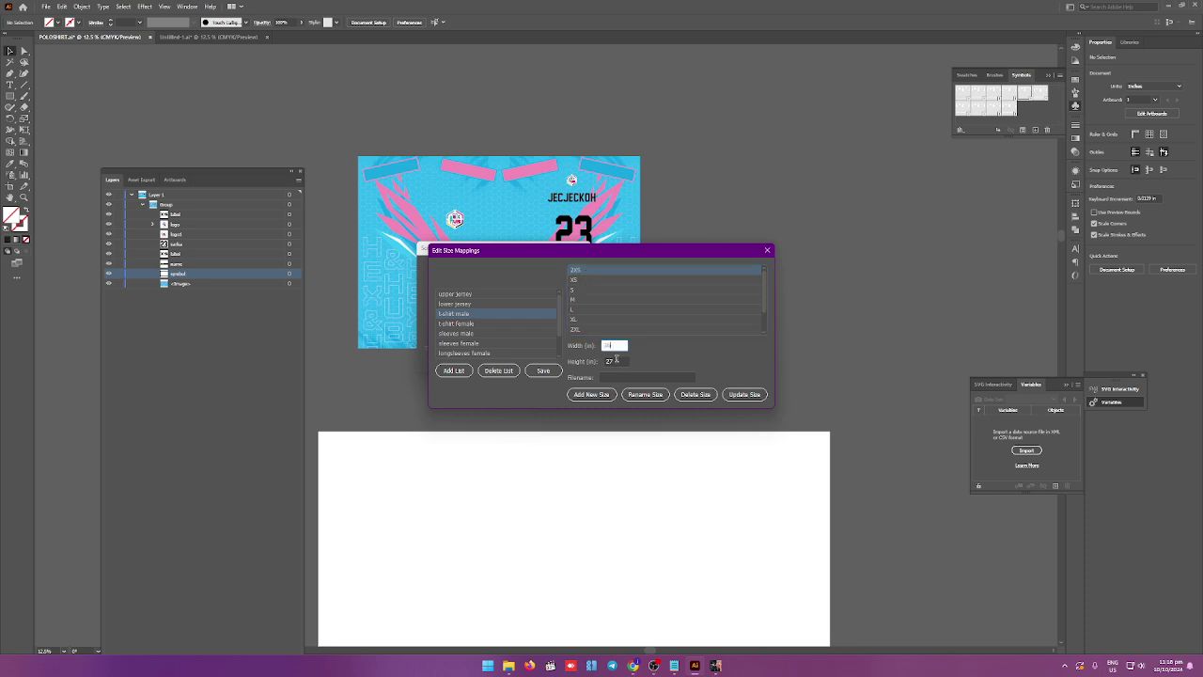
{"action": "double_click", "coordinate": [614, 361]}
{"action": "left_click", "coordinate": [744, 394]}
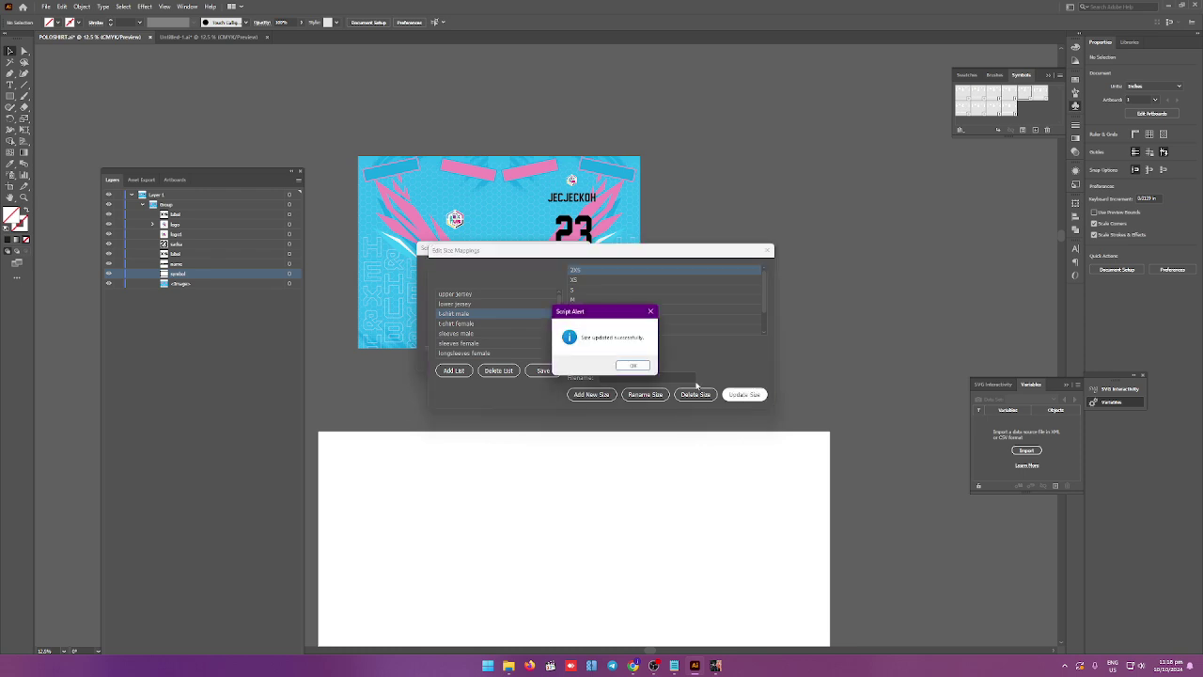
{"action": "left_click", "coordinate": [635, 363]}
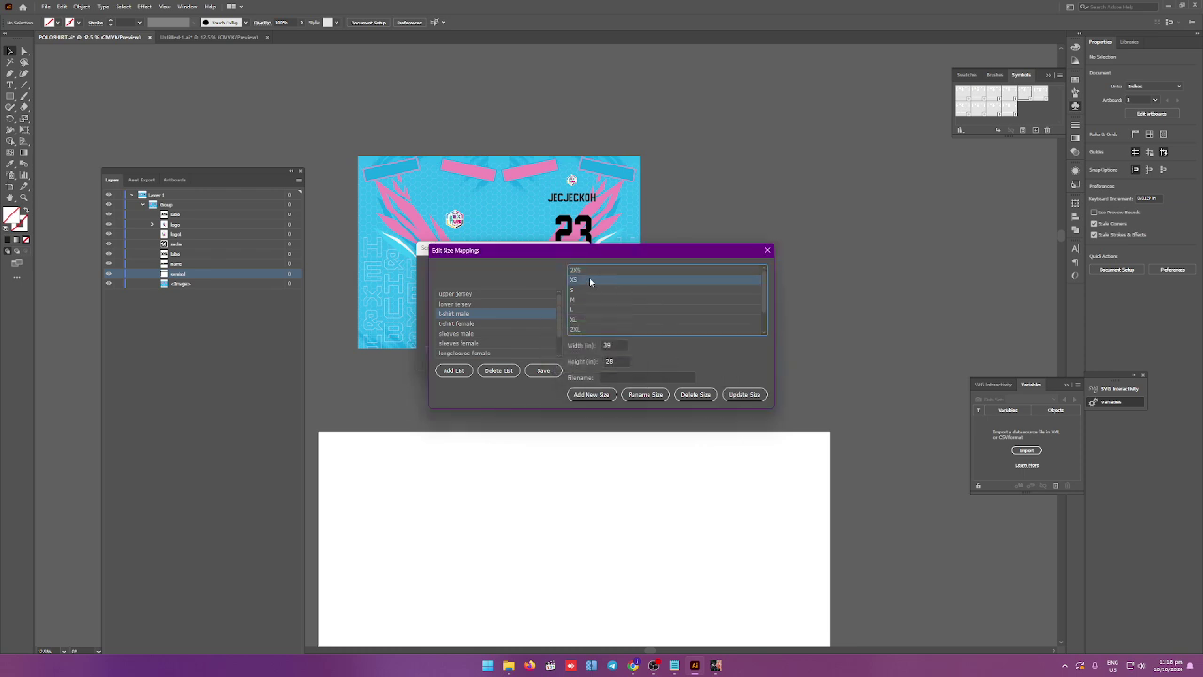
Set the XS size to width 38 and height 27.
{"action": "left_click", "coordinate": [589, 281]}
{"action": "double_click", "coordinate": [606, 345]}
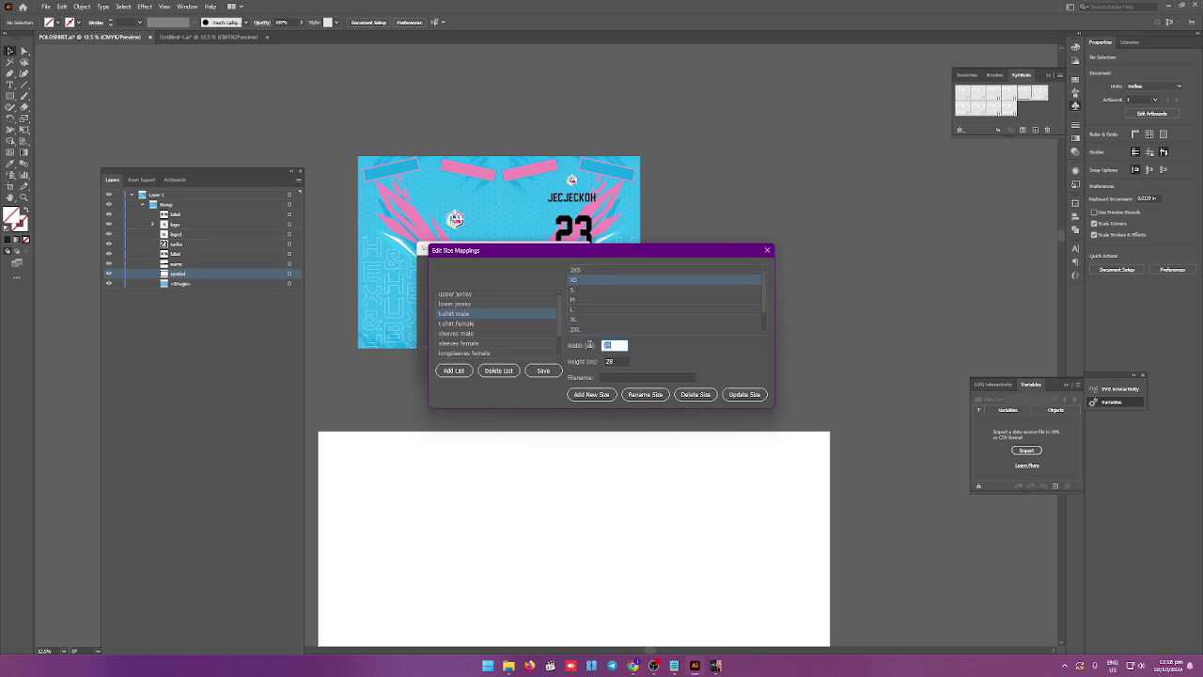
{"action": "type", "text": "38"}
{"action": "key", "text": "Tab"}
{"action": "type", "text": "27"}
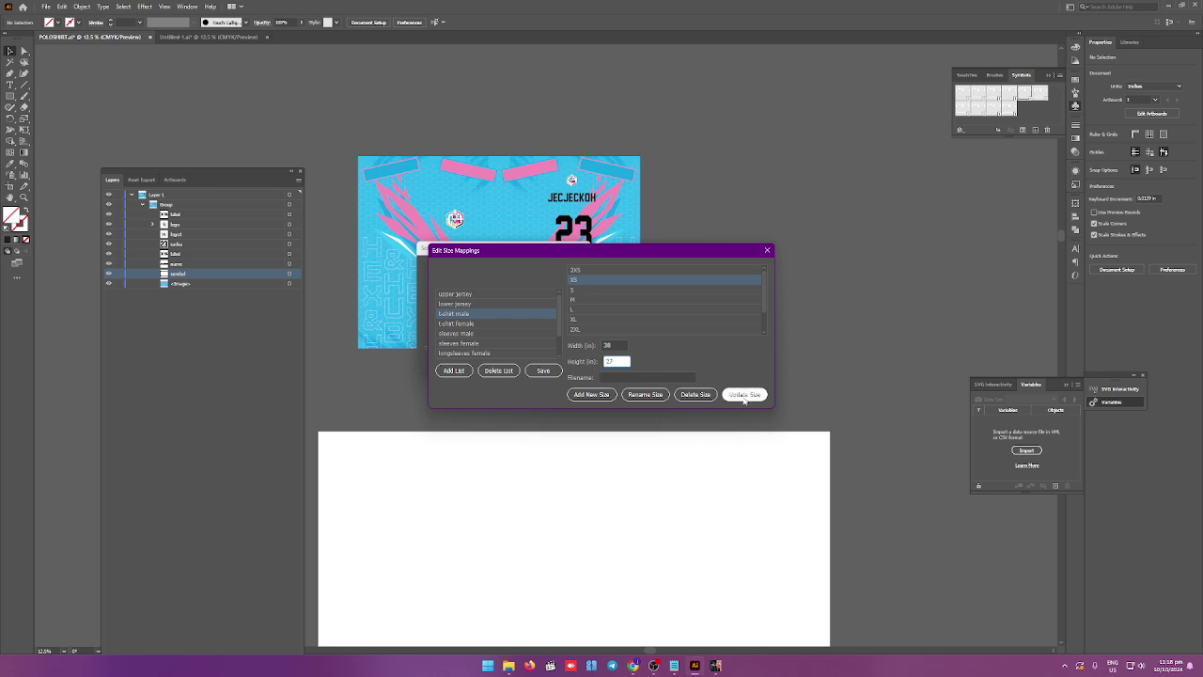
{"action": "left_click", "coordinate": [745, 393]}
{"action": "left_click", "coordinate": [634, 370]}
Change the S size width to 40.
{"action": "left_click", "coordinate": [580, 291]}
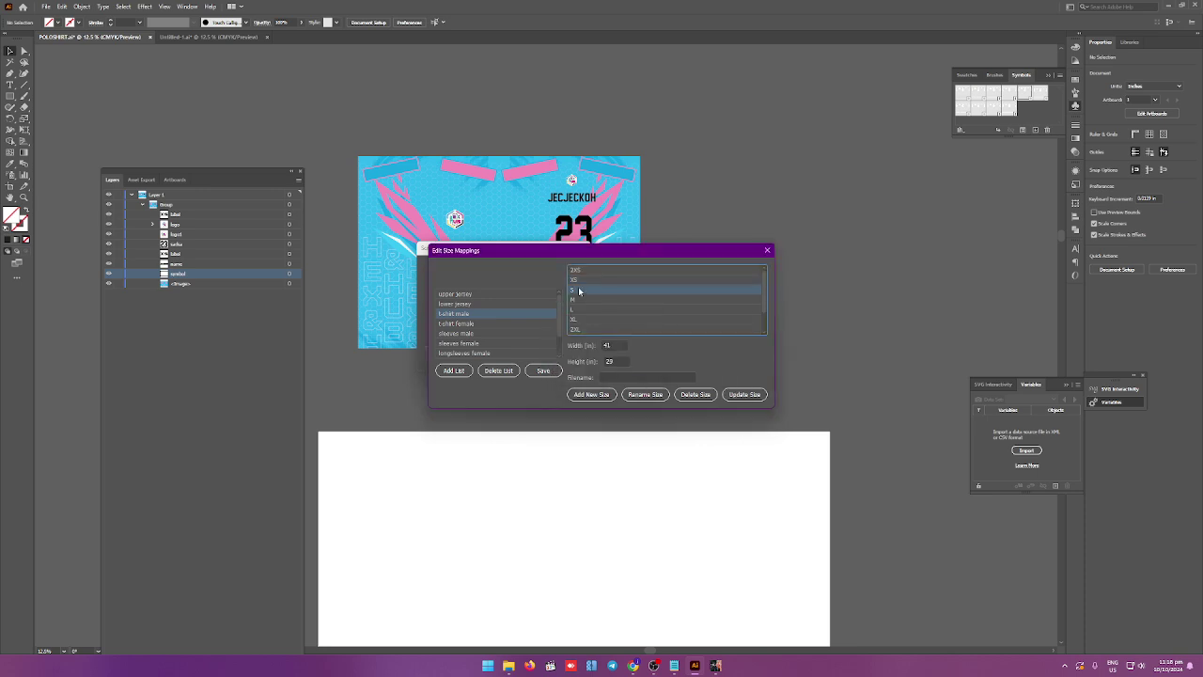
{"action": "double_click", "coordinate": [609, 345]}
{"action": "type", "text": "40"}
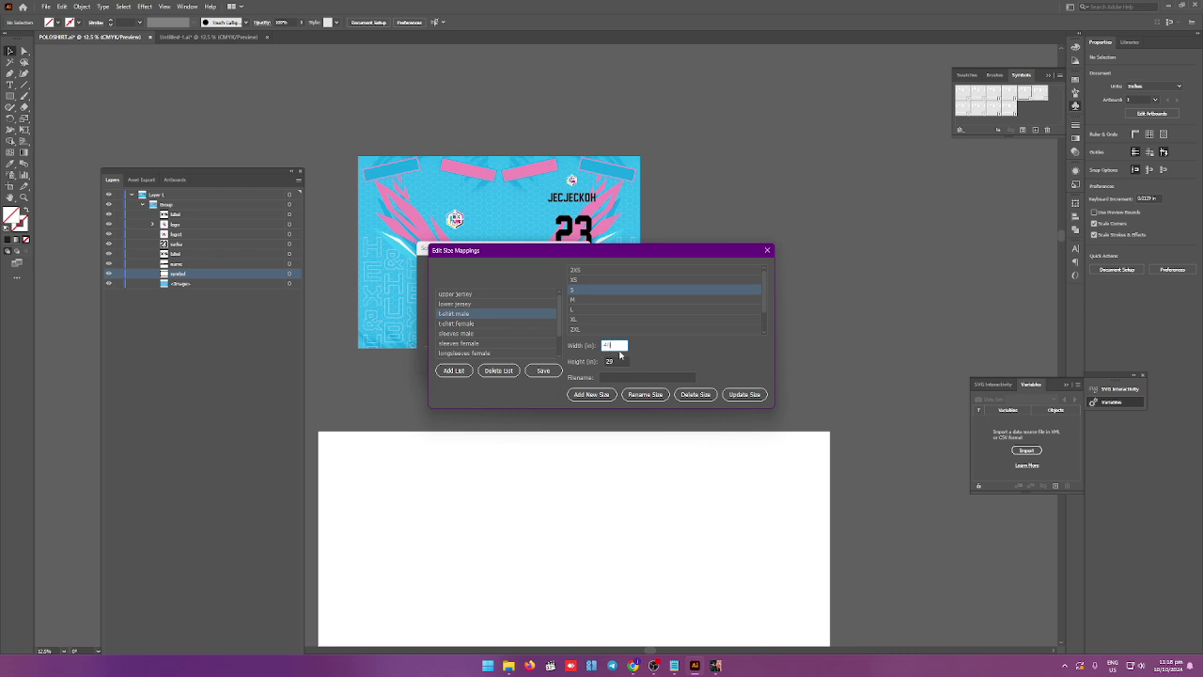
{"action": "double_click", "coordinate": [617, 361]}
{"action": "left_click_drag", "start_coordinate": [618, 361], "coordinate": [590, 363]}
{"action": "left_click", "coordinate": [744, 394]}
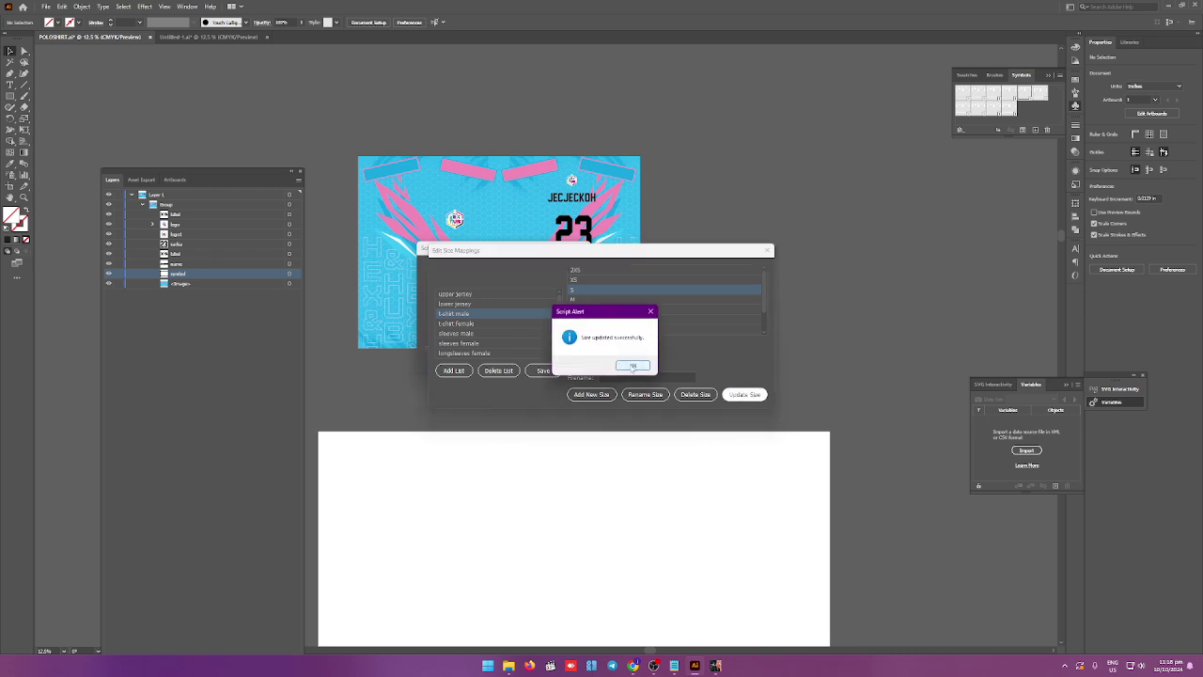
{"action": "left_click", "coordinate": [634, 365]}
{"action": "left_click", "coordinate": [575, 300]}
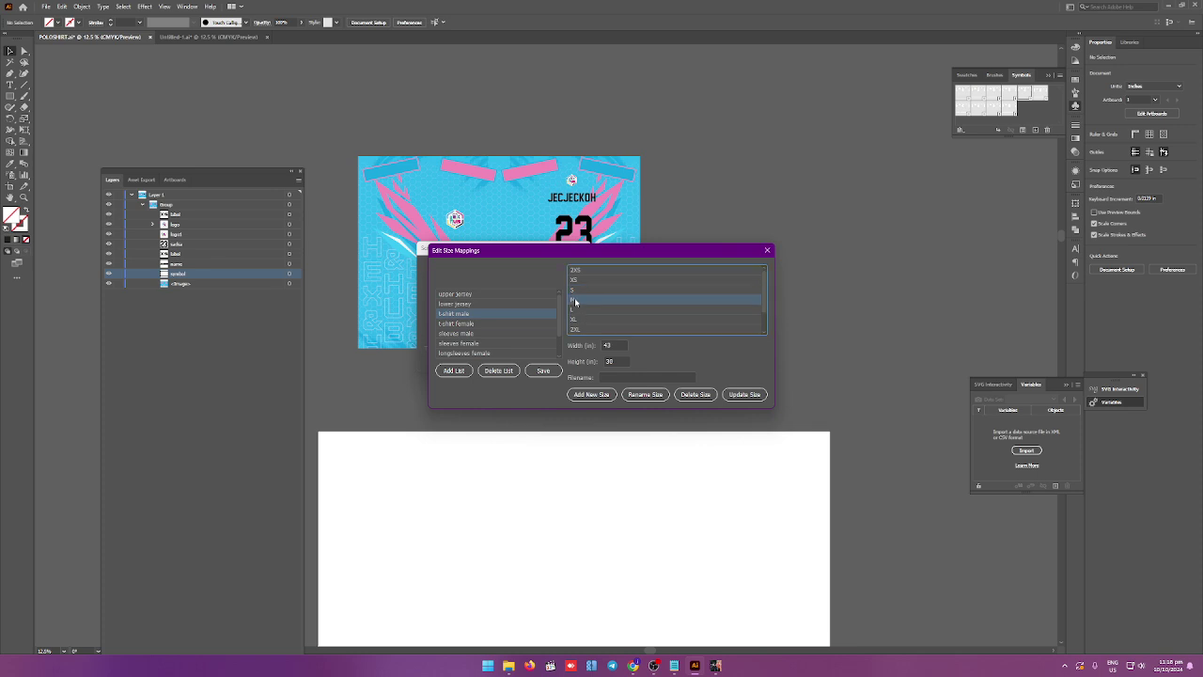
Update the M dimensions and set the L size to width 44, height 30.
{"action": "left_click_drag", "start_coordinate": [608, 344], "coordinate": [594, 348]}
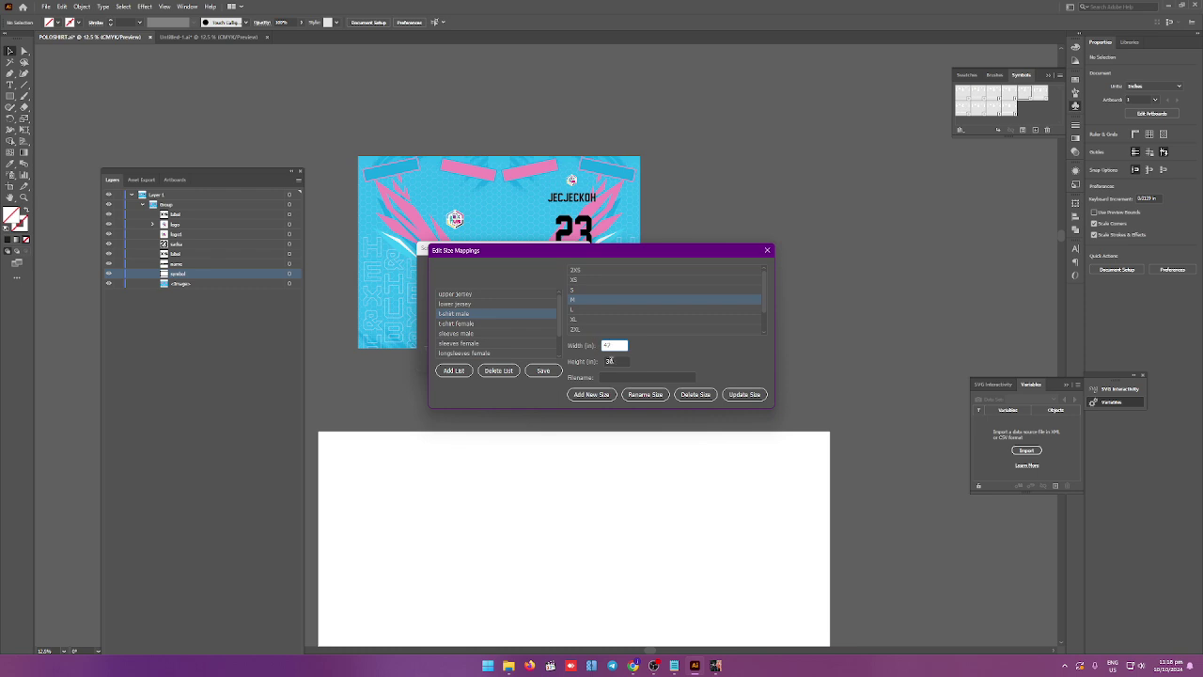
{"action": "left_click", "coordinate": [609, 361]}
{"action": "left_click", "coordinate": [742, 392]}
{"action": "left_click", "coordinate": [633, 365]}
{"action": "left_click", "coordinate": [571, 310]}
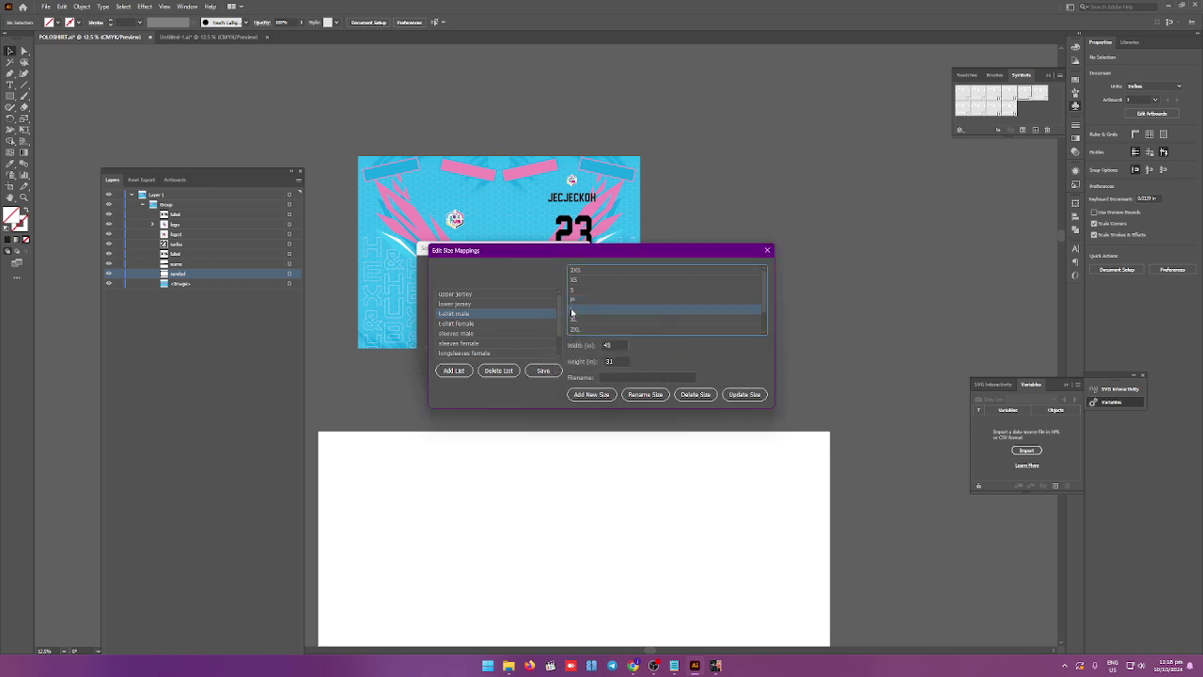
{"action": "left_click", "coordinate": [612, 345]}
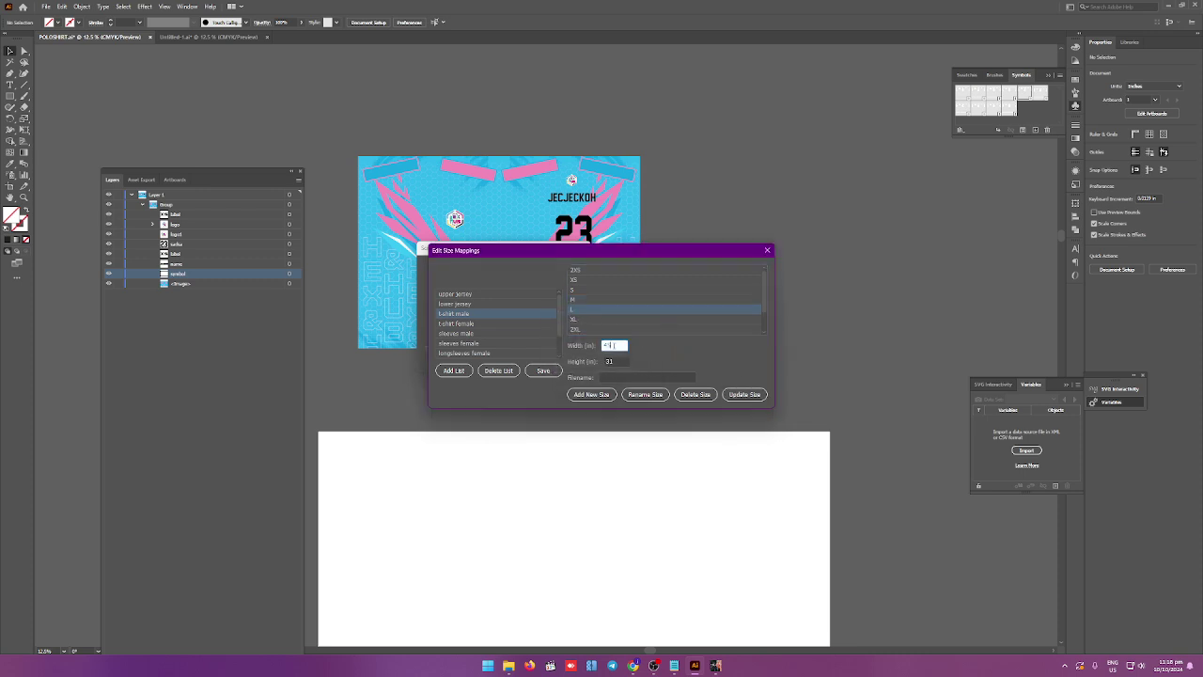
{"action": "type", "text": "44"}
{"action": "key", "text": "Tab"}
{"action": "type", "text": "30"}
{"action": "left_click", "coordinate": [744, 393]}
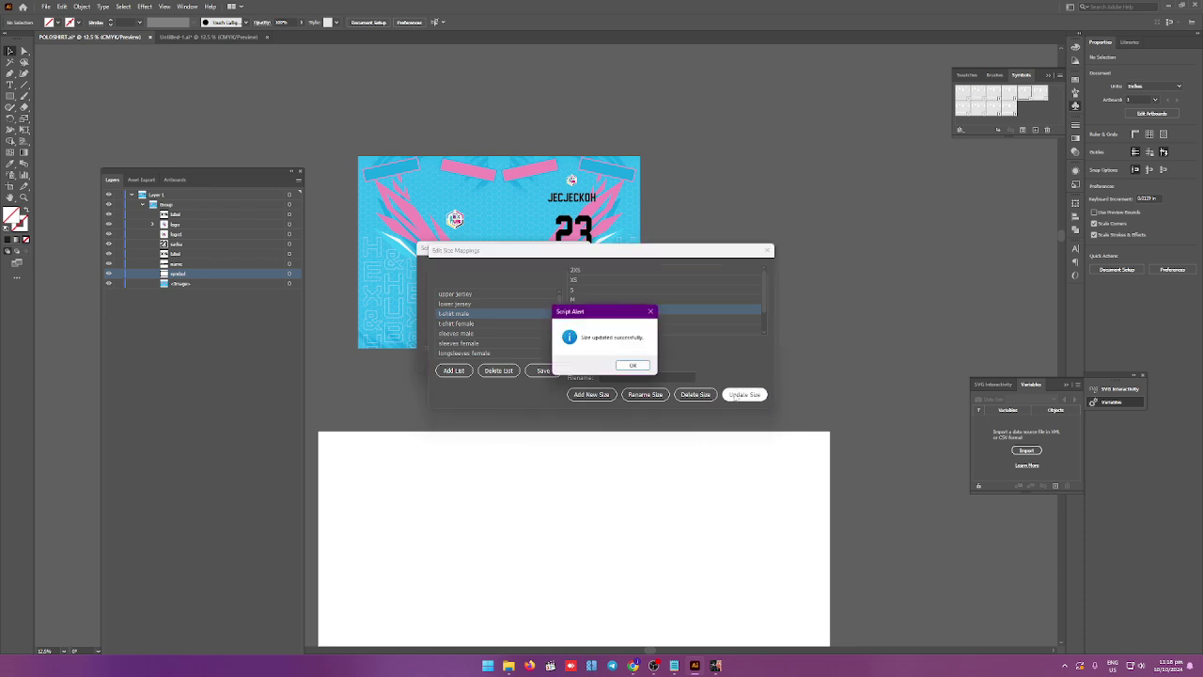
{"action": "left_click", "coordinate": [640, 365]}
{"action": "left_click", "coordinate": [582, 316]}
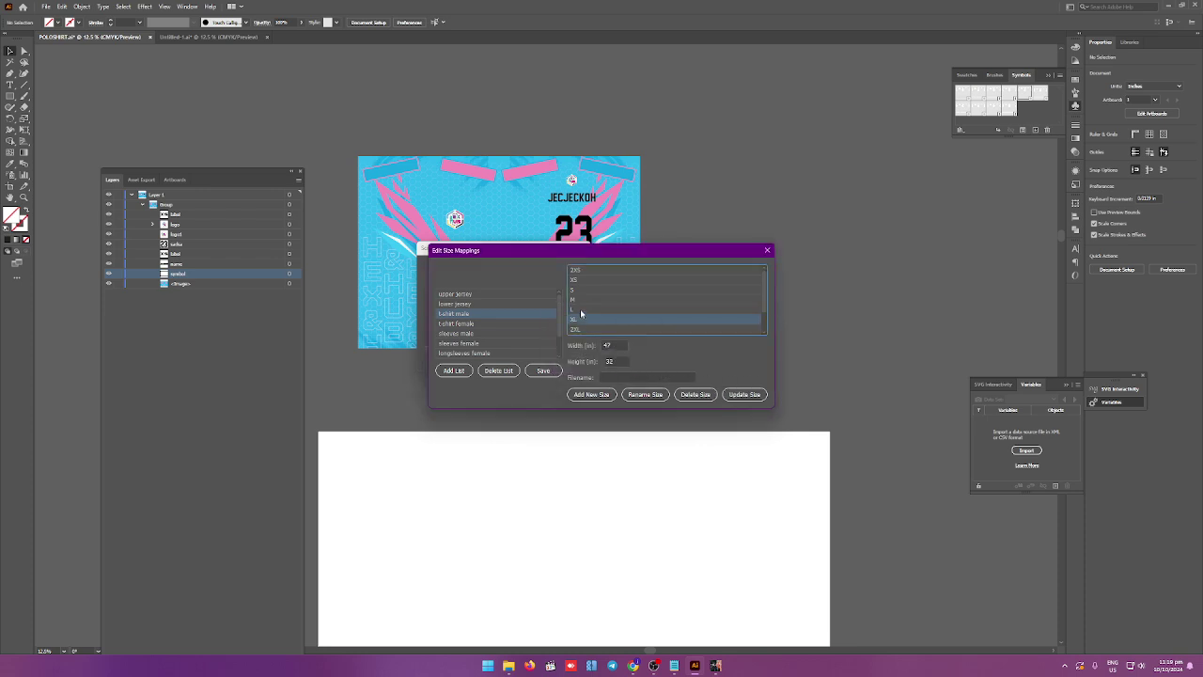
Update the width and height values for the XL and 2XL sizes.
{"action": "left_click", "coordinate": [582, 320]}
{"action": "double_click", "coordinate": [611, 345]}
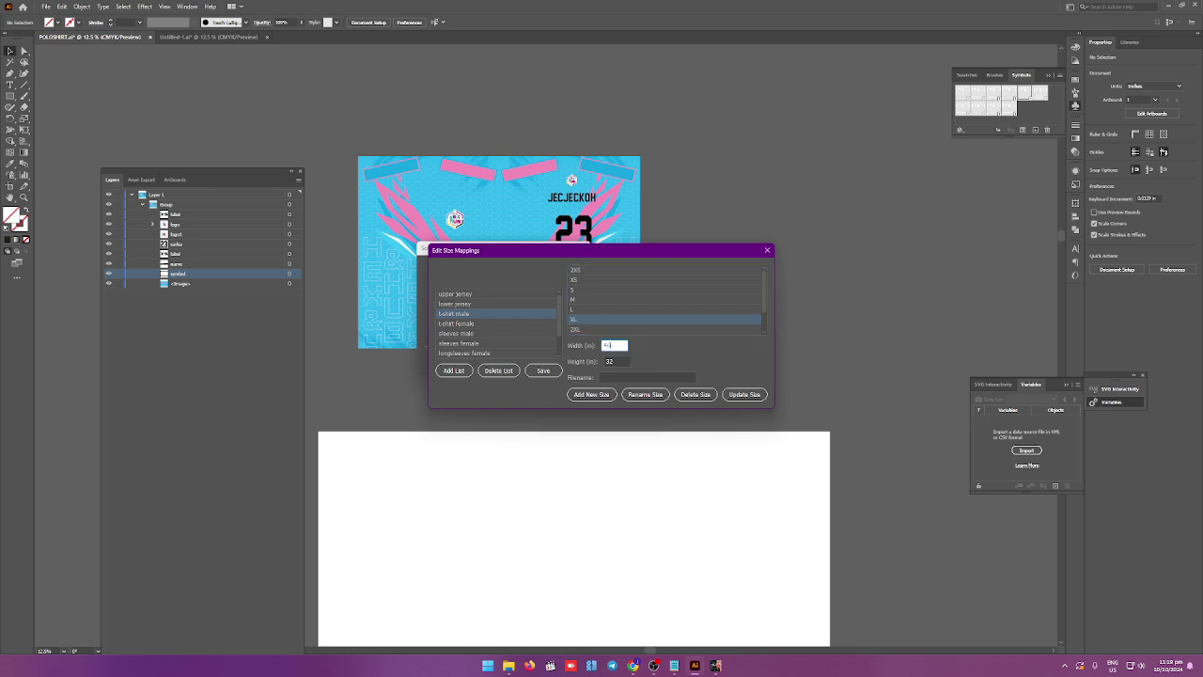
{"action": "double_click", "coordinate": [617, 360]}
{"action": "left_click", "coordinate": [738, 394]}
{"action": "left_click", "coordinate": [643, 365]}
{"action": "left_click", "coordinate": [593, 330]}
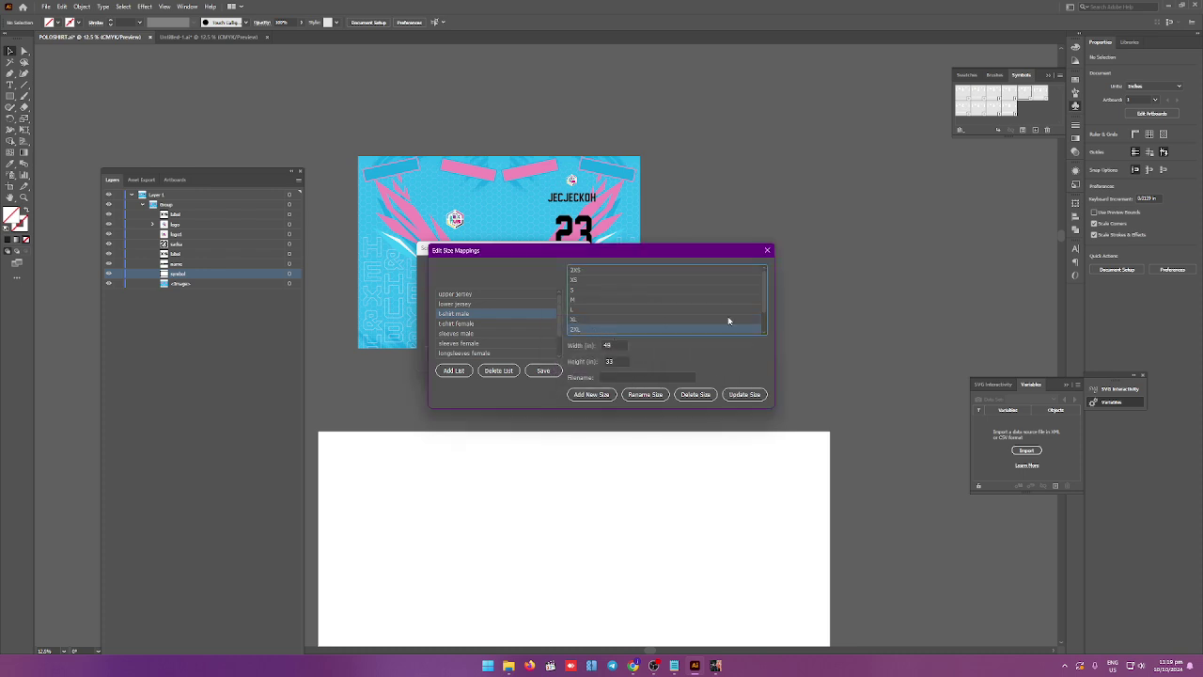
{"action": "double_click", "coordinate": [615, 345]}
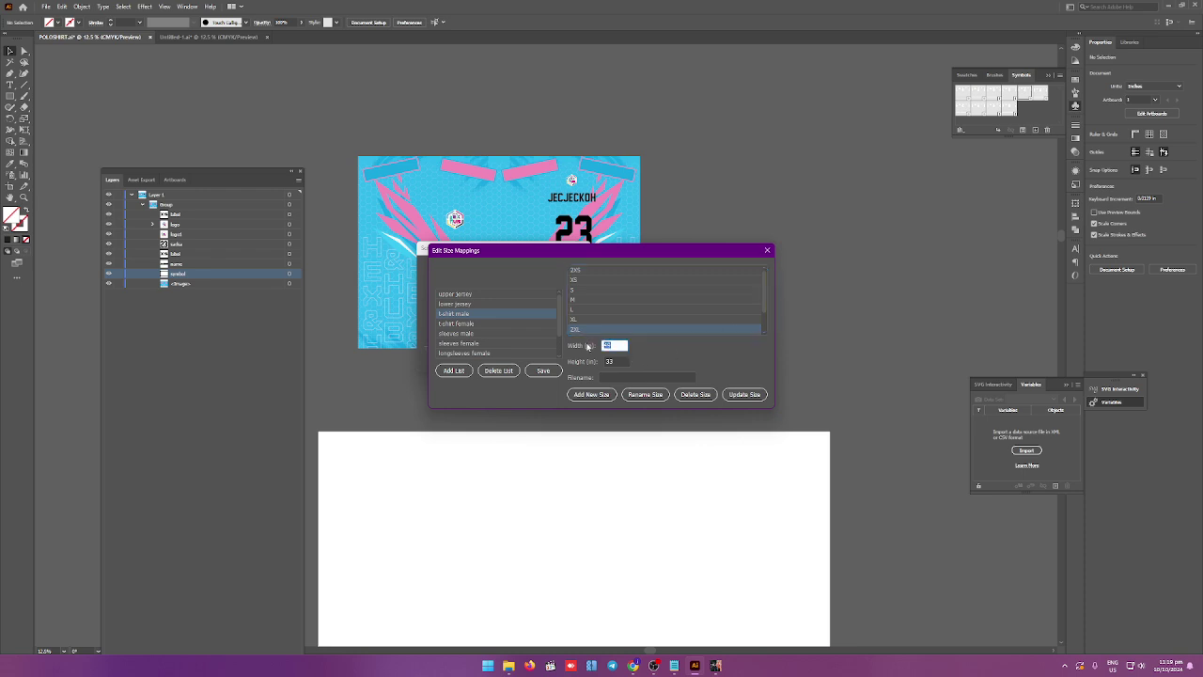
{"action": "double_click", "coordinate": [617, 361]}
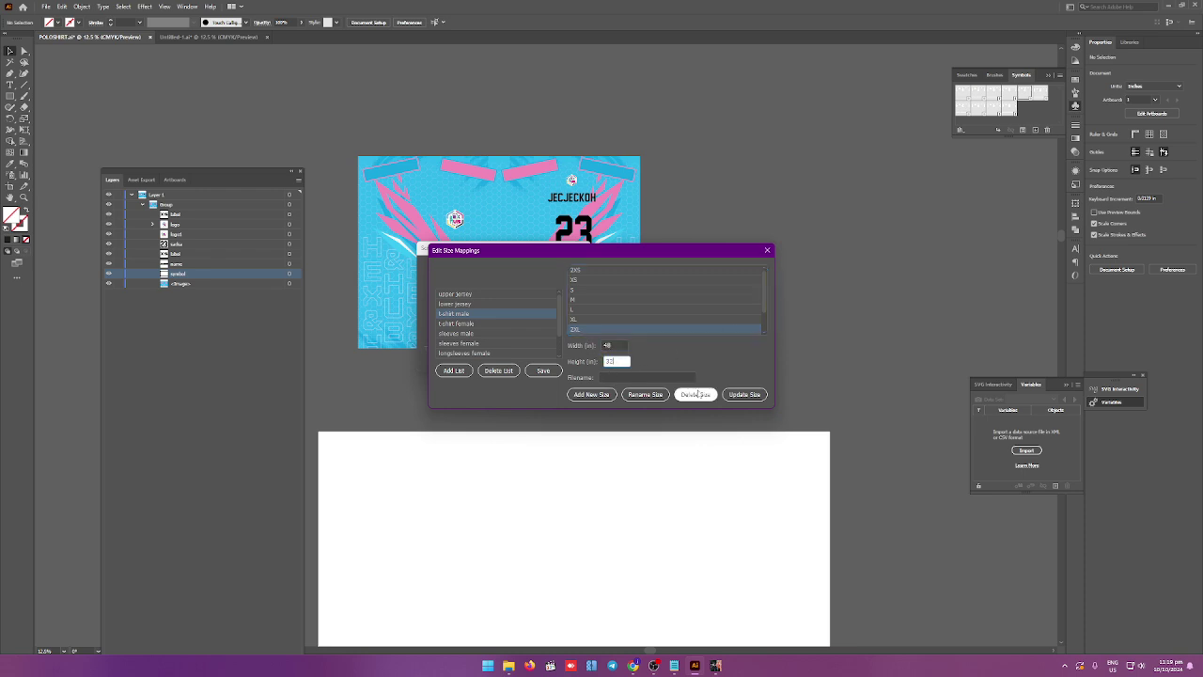
{"action": "left_click", "coordinate": [744, 394]}
{"action": "left_click", "coordinate": [648, 369]}
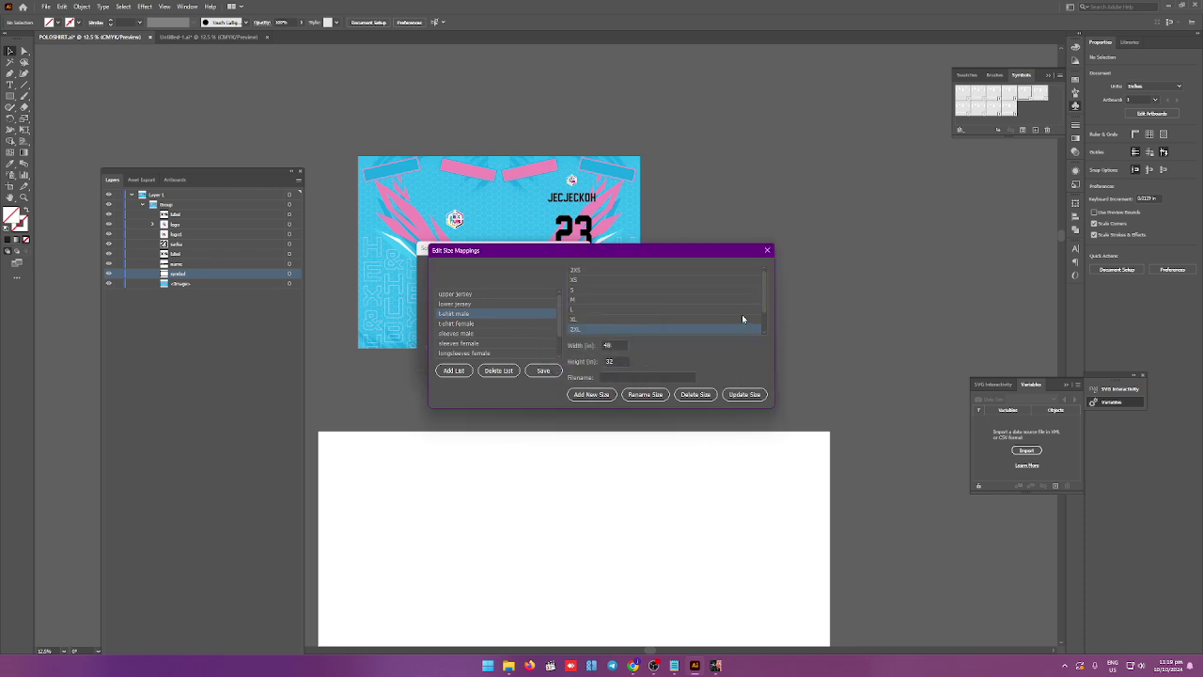
{"action": "scroll", "coordinate": [714, 318], "scroll_direction": "down", "scroll_amount": 1}
Set the 3XL height to 35 and the 4XL size to 52 × 31.3.
{"action": "left_click", "coordinate": [581, 312]}
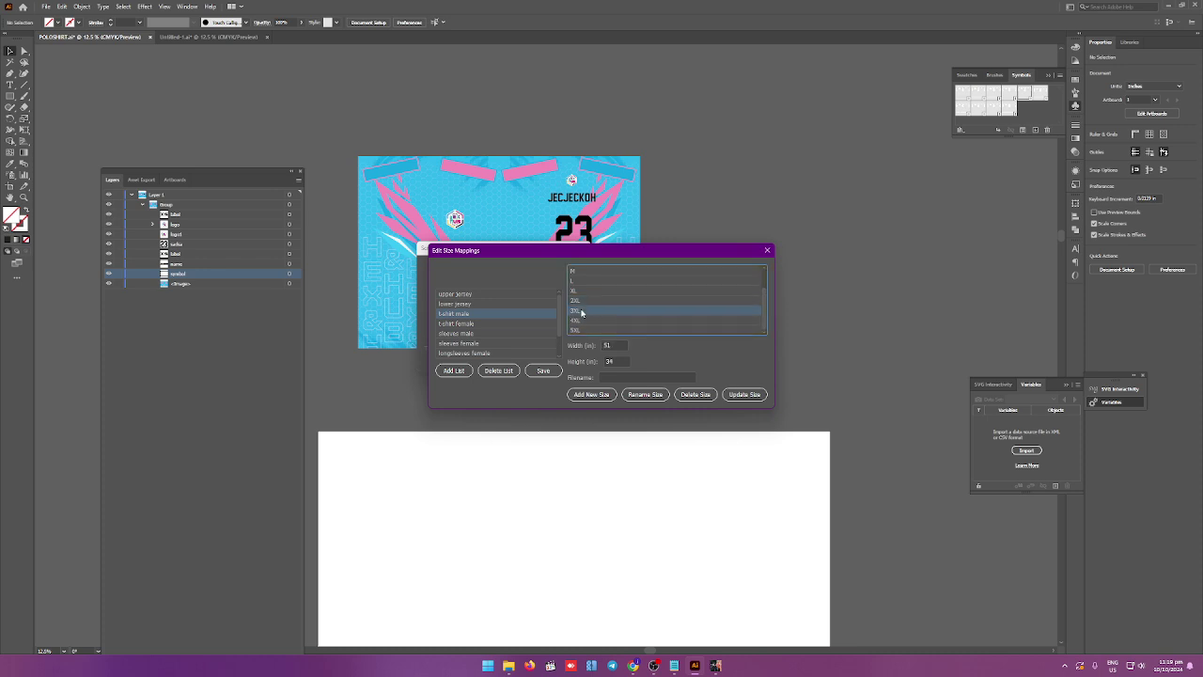
{"action": "double_click", "coordinate": [614, 346]}
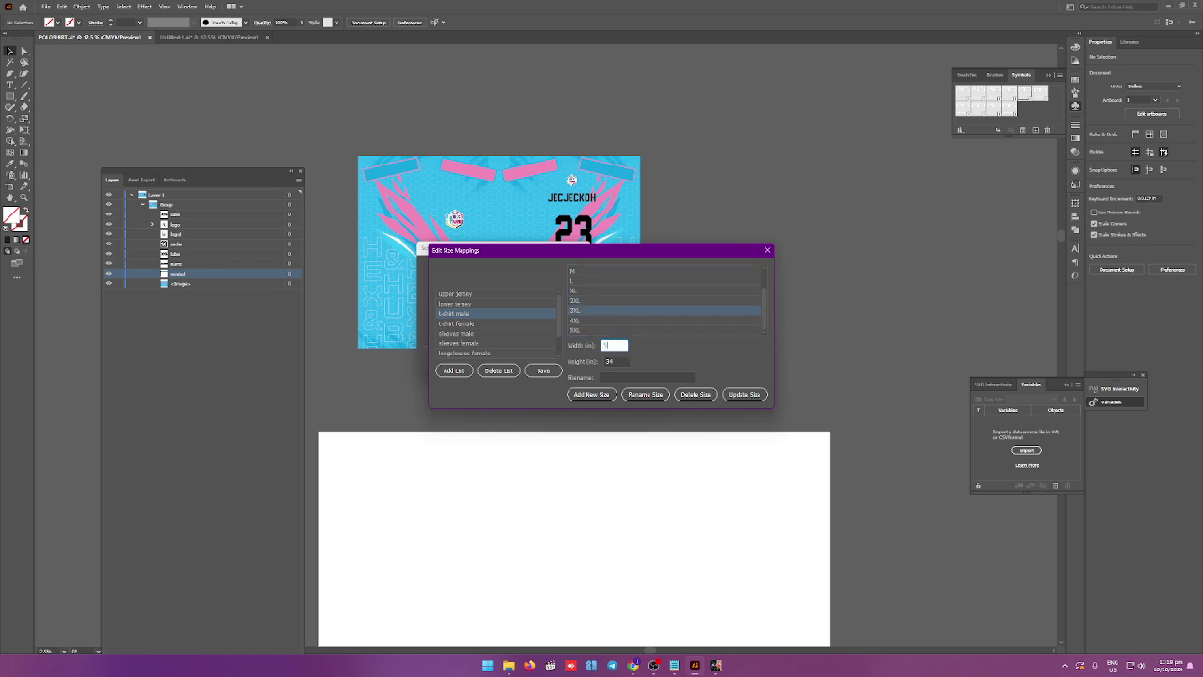
{"action": "double_click", "coordinate": [611, 361]}
{"action": "type", "text": "35"}
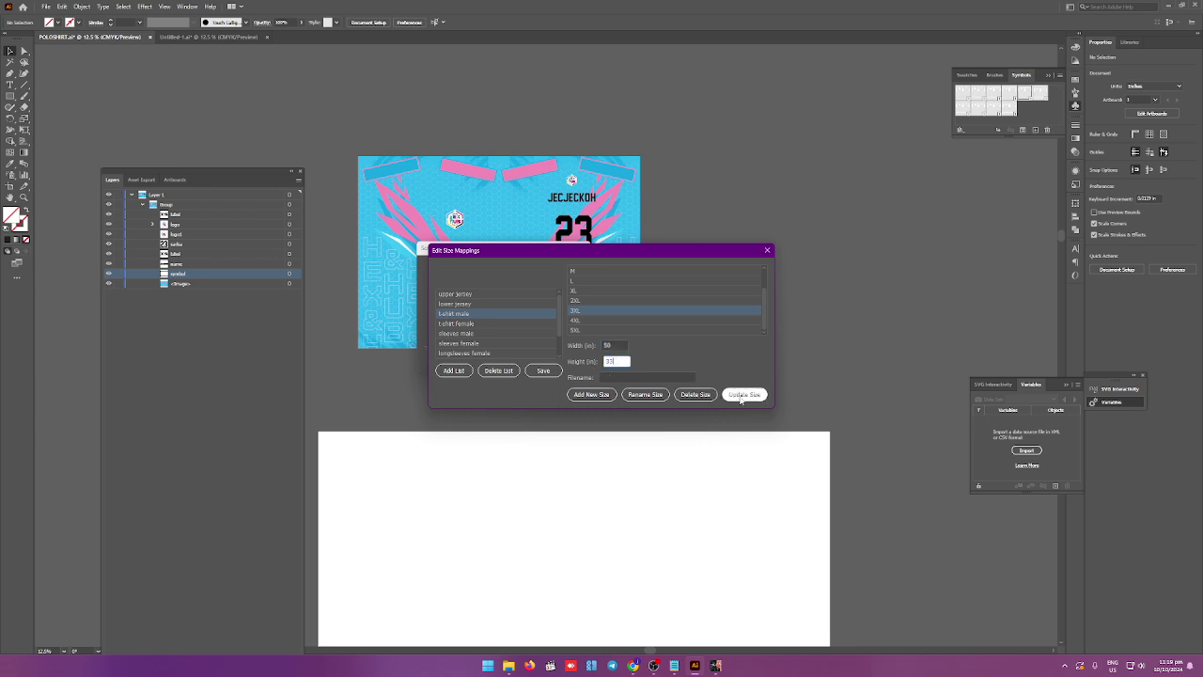
{"action": "left_click", "coordinate": [745, 394]}
{"action": "left_click", "coordinate": [630, 366]}
{"action": "left_click", "coordinate": [578, 323]}
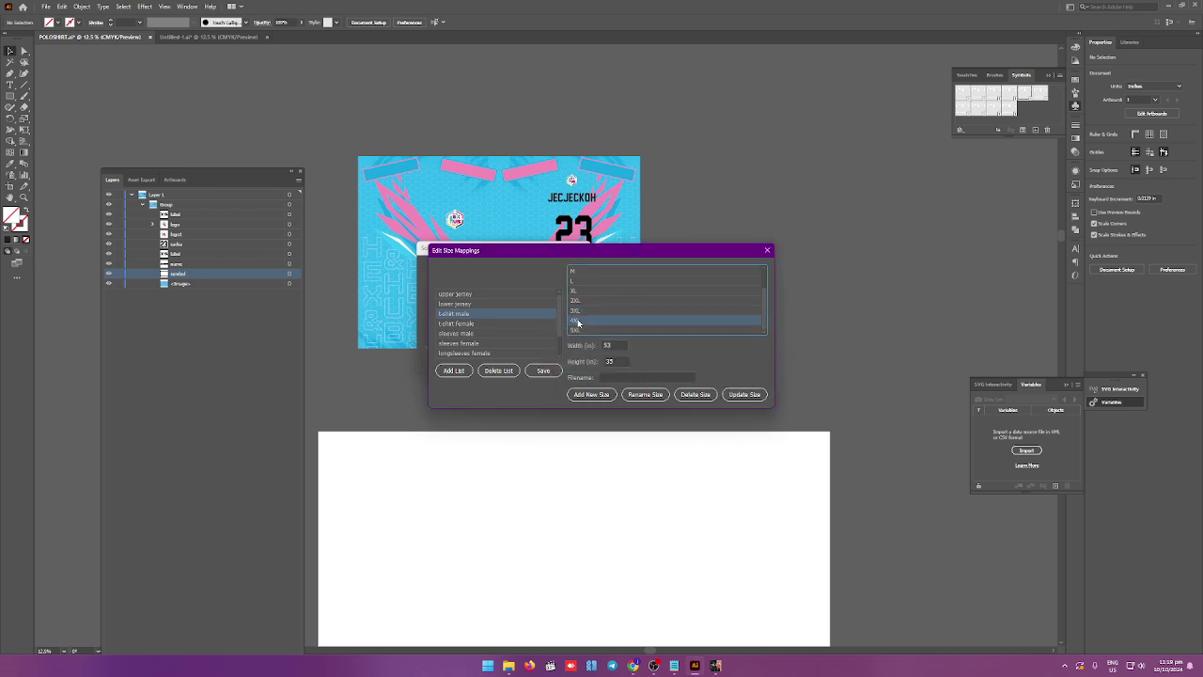
{"action": "double_click", "coordinate": [615, 346]}
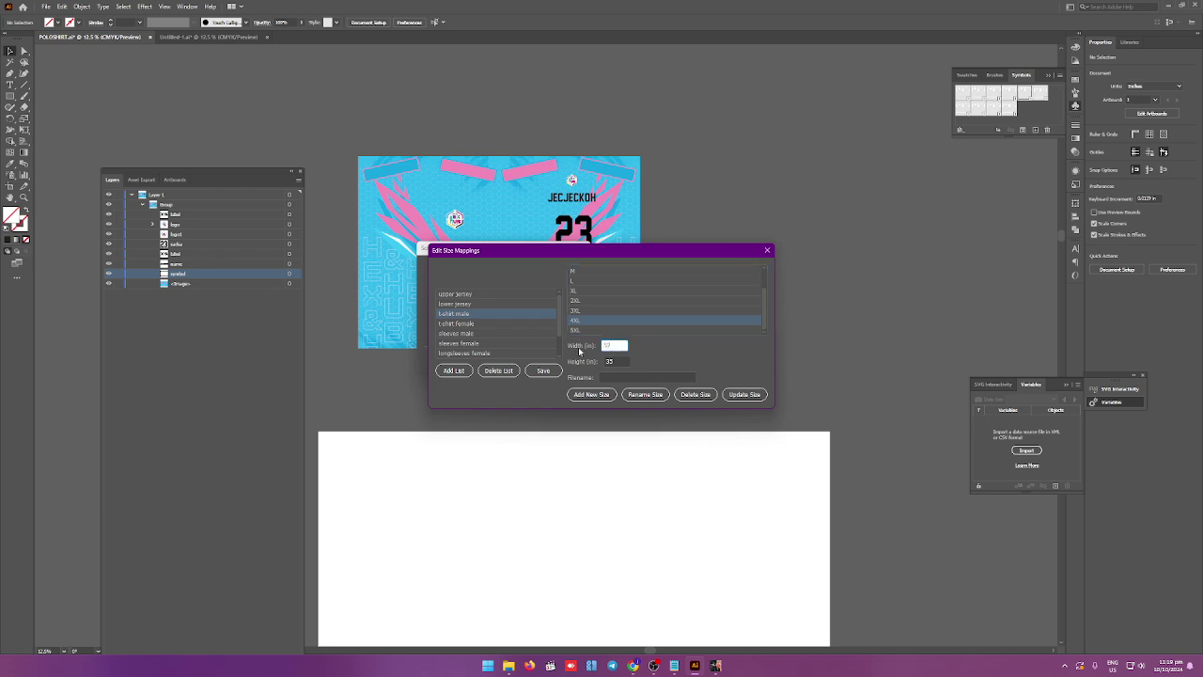
{"action": "type", "text": "52"}
{"action": "double_click", "coordinate": [613, 361]}
{"action": "type", "text": "31"}
{"action": "type", "text": ".3"}
{"action": "left_click", "coordinate": [744, 394]}
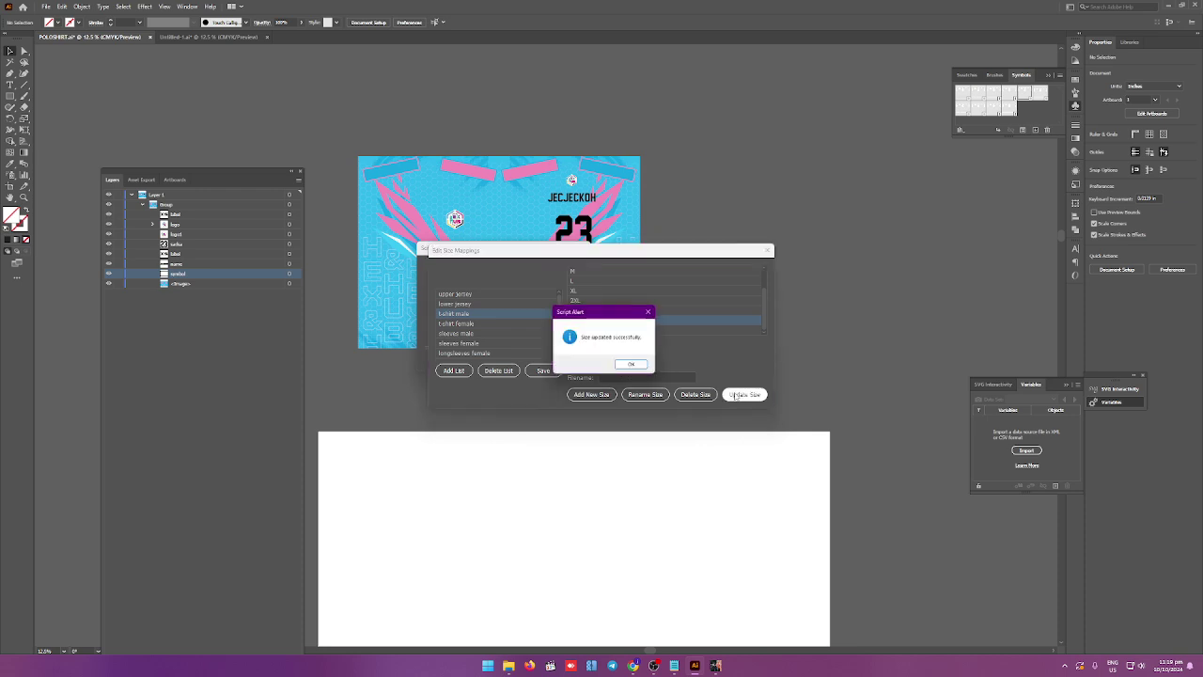
{"action": "left_click", "coordinate": [625, 364]}
Set the 5XL width to 54 and close the size mapping editor.
{"action": "left_click", "coordinate": [589, 331]}
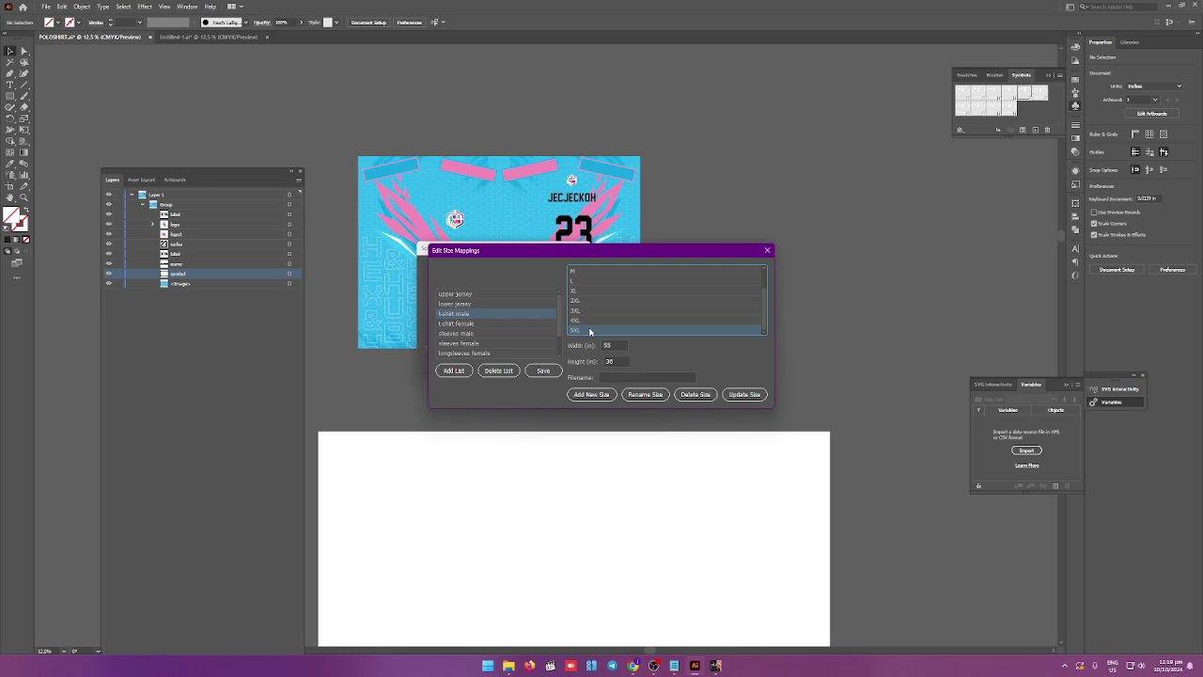
{"action": "double_click", "coordinate": [615, 344]}
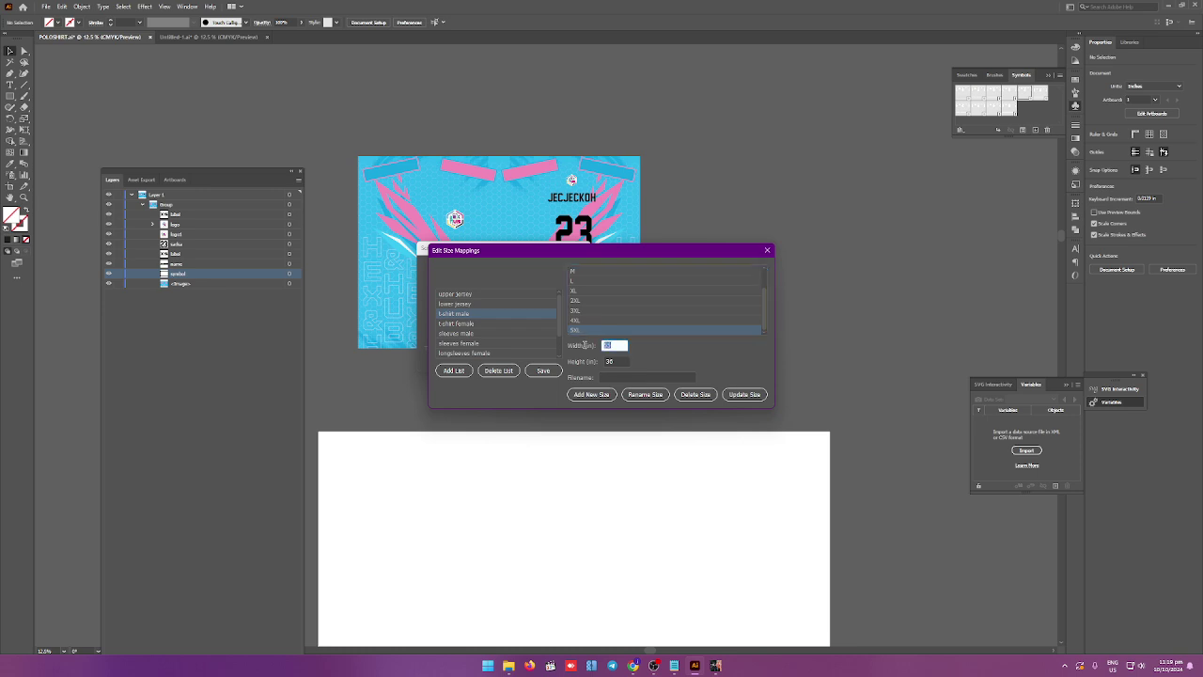
{"action": "type", "text": "54"}
{"action": "left_click", "coordinate": [743, 394]}
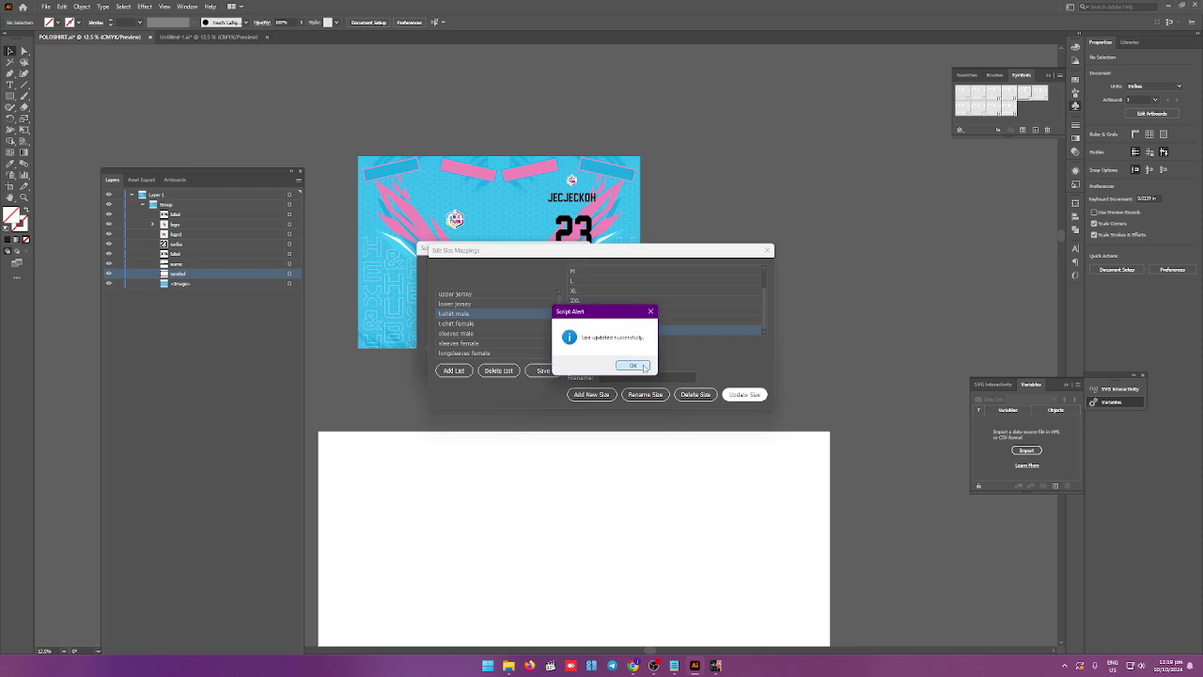
{"action": "left_click", "coordinate": [632, 367]}
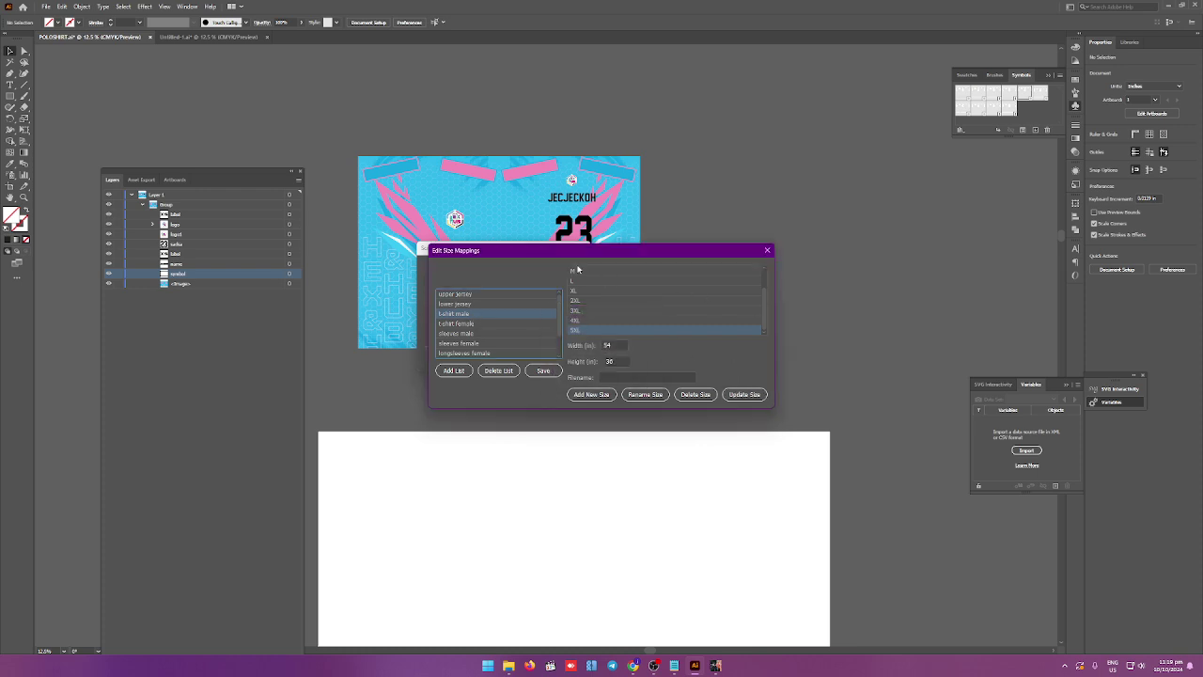
{"action": "left_click", "coordinate": [769, 251]}
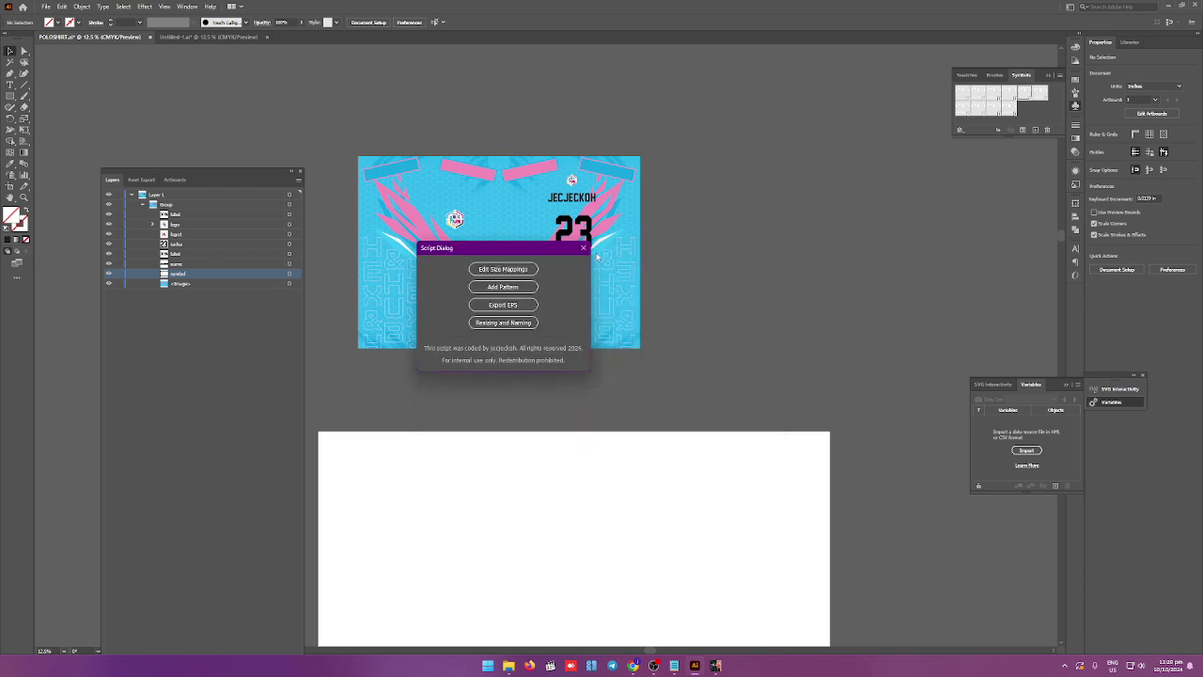
{"action": "left_click_drag", "start_coordinate": [594, 248], "coordinate": [692, 266]}
Open DEMO.csv from D:\ILLUSTRATOR PATTERN\DEMO2 in Excel.
{"action": "left_click", "coordinate": [681, 265]}
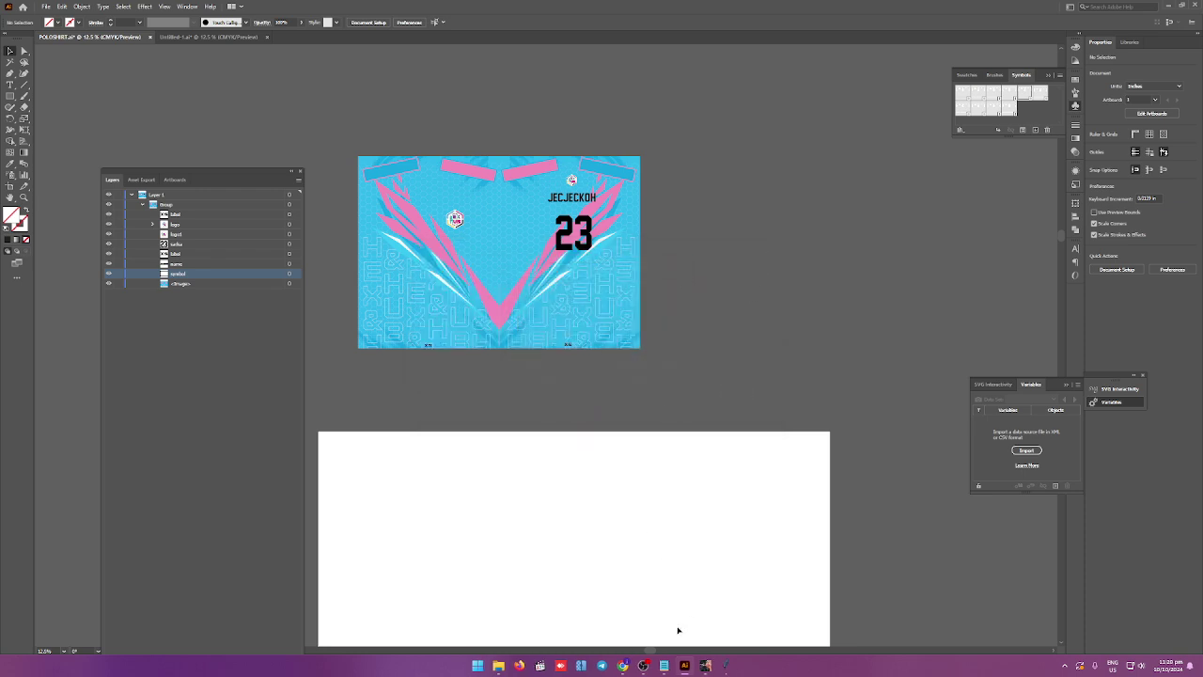
{"action": "left_click", "coordinate": [499, 666]}
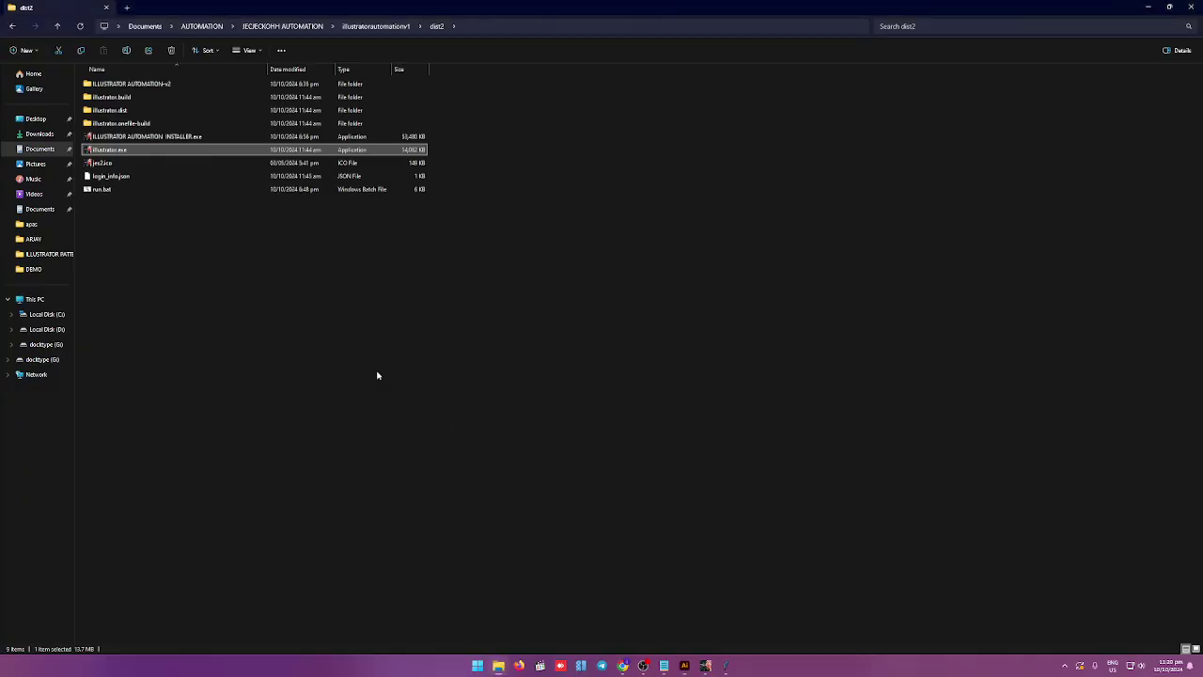
{"action": "left_click", "coordinate": [49, 329]}
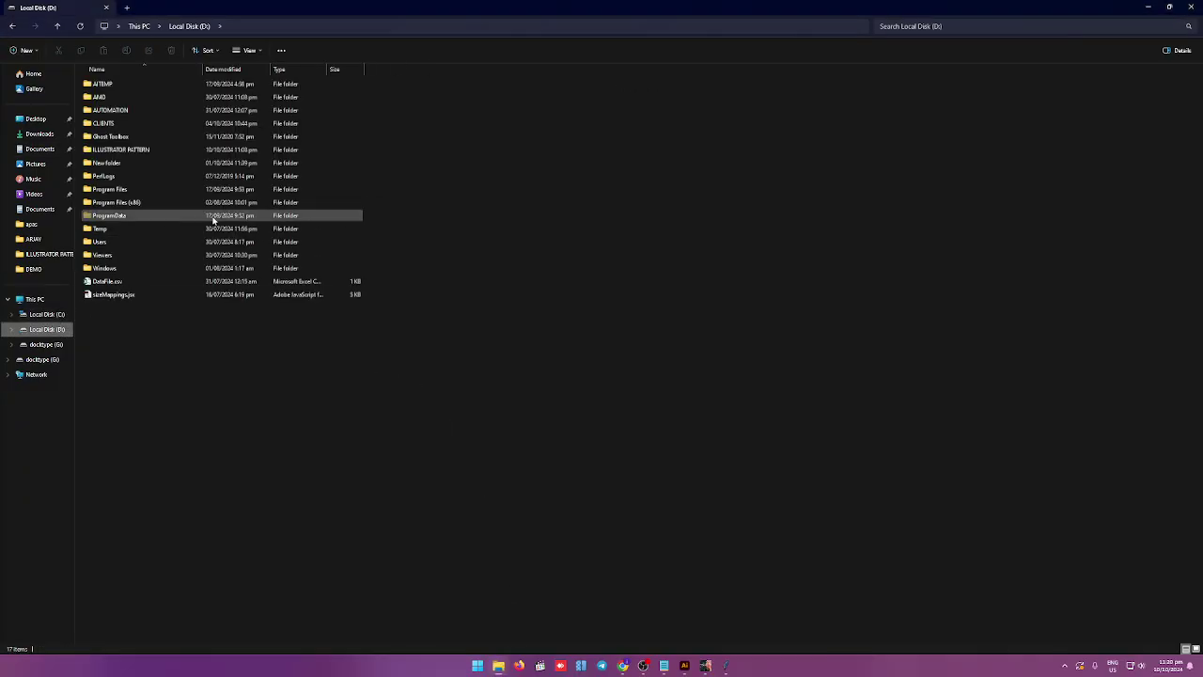
{"action": "double_click", "coordinate": [152, 126]}
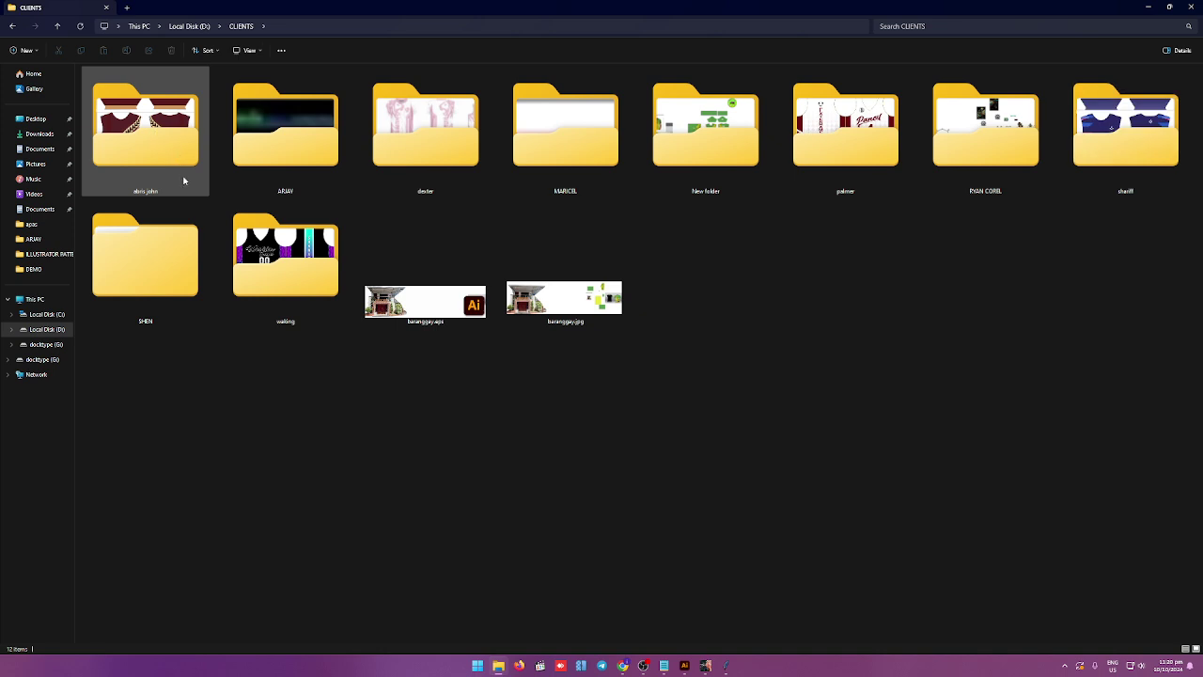
{"action": "left_click", "coordinate": [13, 26]}
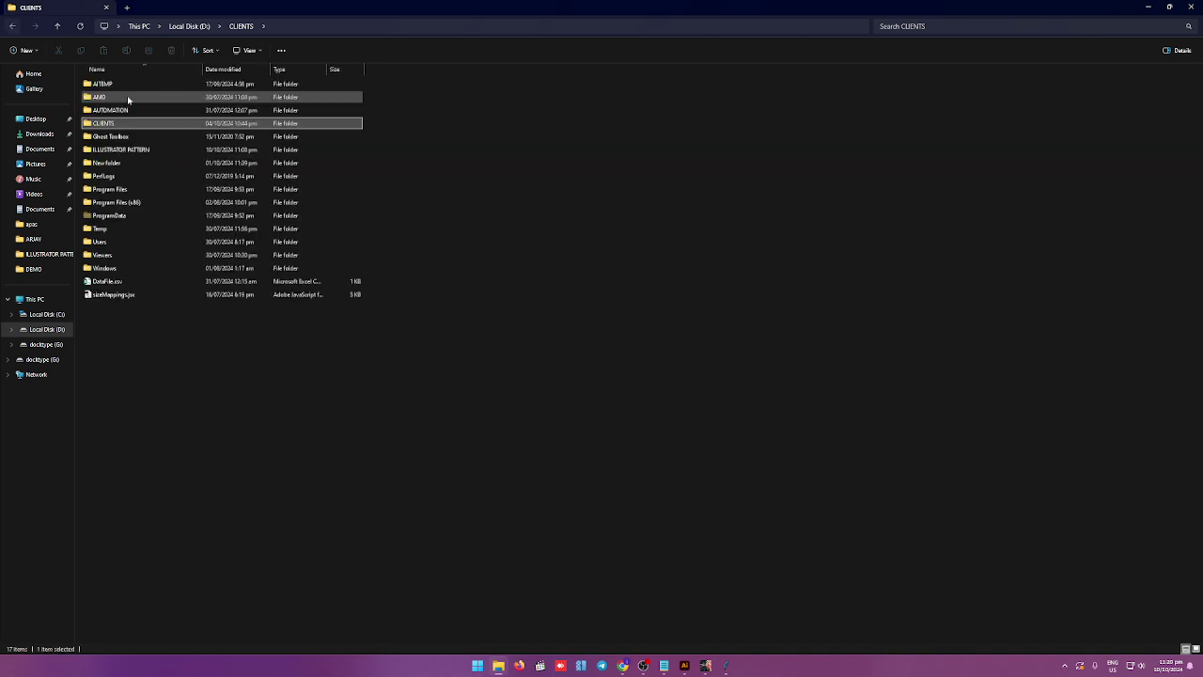
{"action": "double_click", "coordinate": [136, 153]}
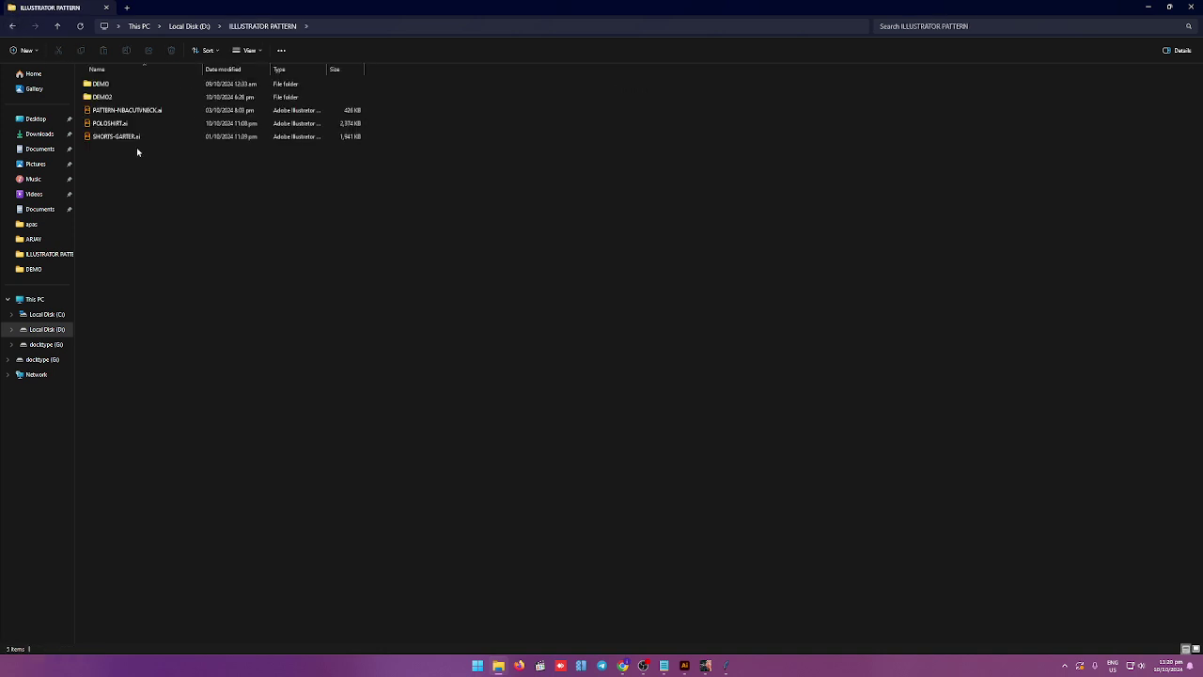
{"action": "double_click", "coordinate": [106, 97]}
{"action": "right_click", "coordinate": [106, 98]}
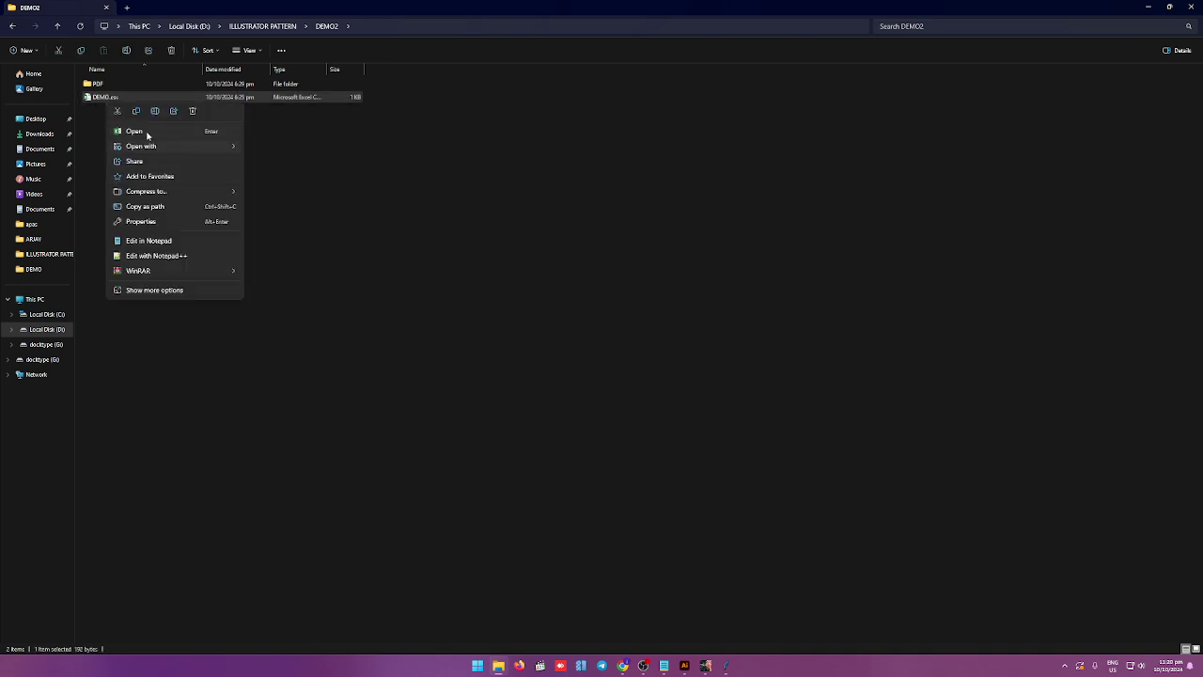
{"action": "left_click", "coordinate": [147, 132]}
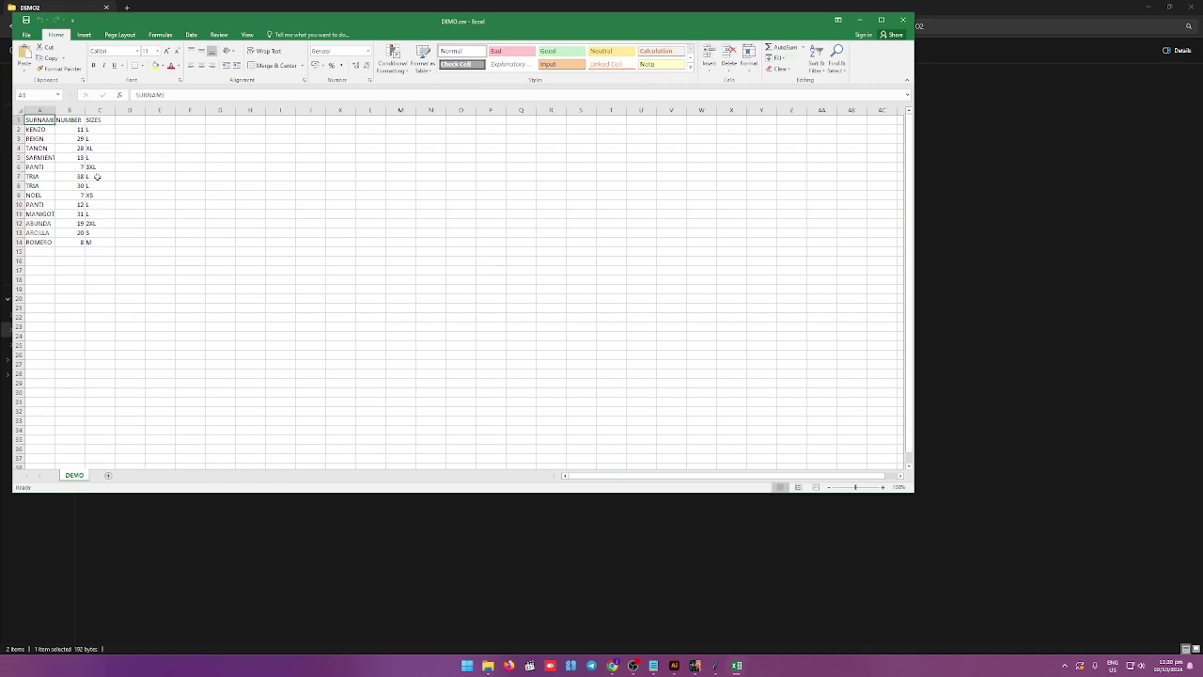
Format the whole roster sheet as Text and enter 07 as the B6 number.
{"action": "left_click", "coordinate": [77, 185]}
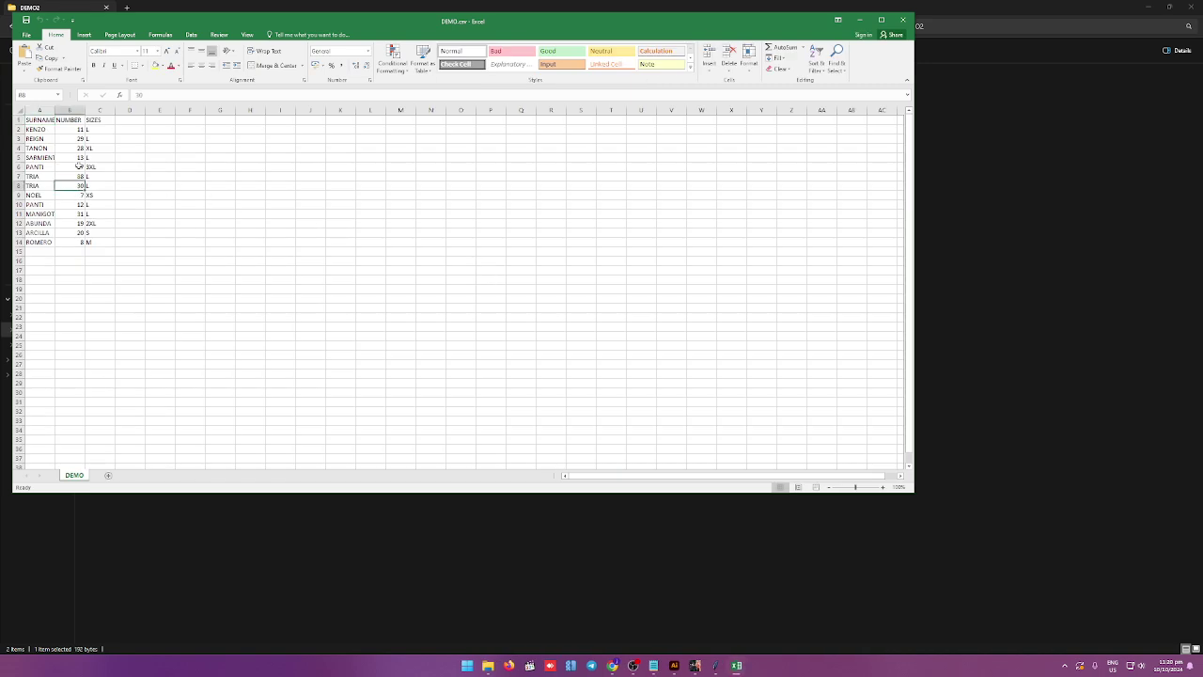
{"action": "double_click", "coordinate": [80, 167]}
{"action": "type", "text": "07"}
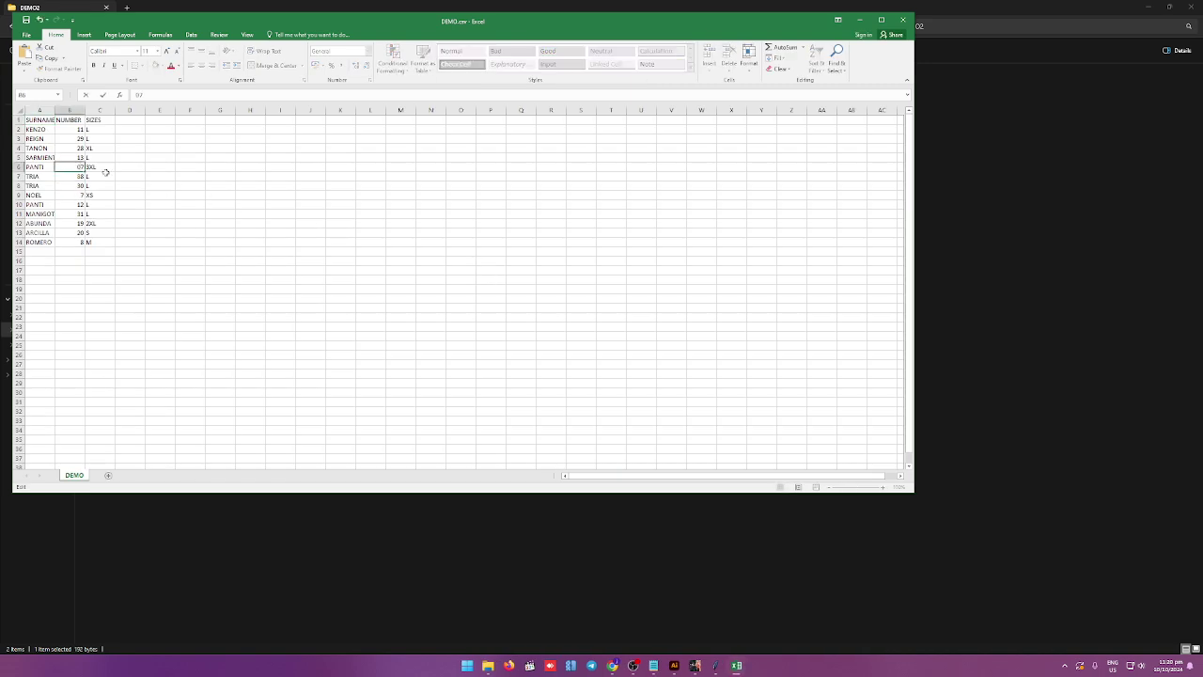
{"action": "key", "text": "Return"}
{"action": "left_click_drag", "start_coordinate": [41, 122], "coordinate": [110, 248]}
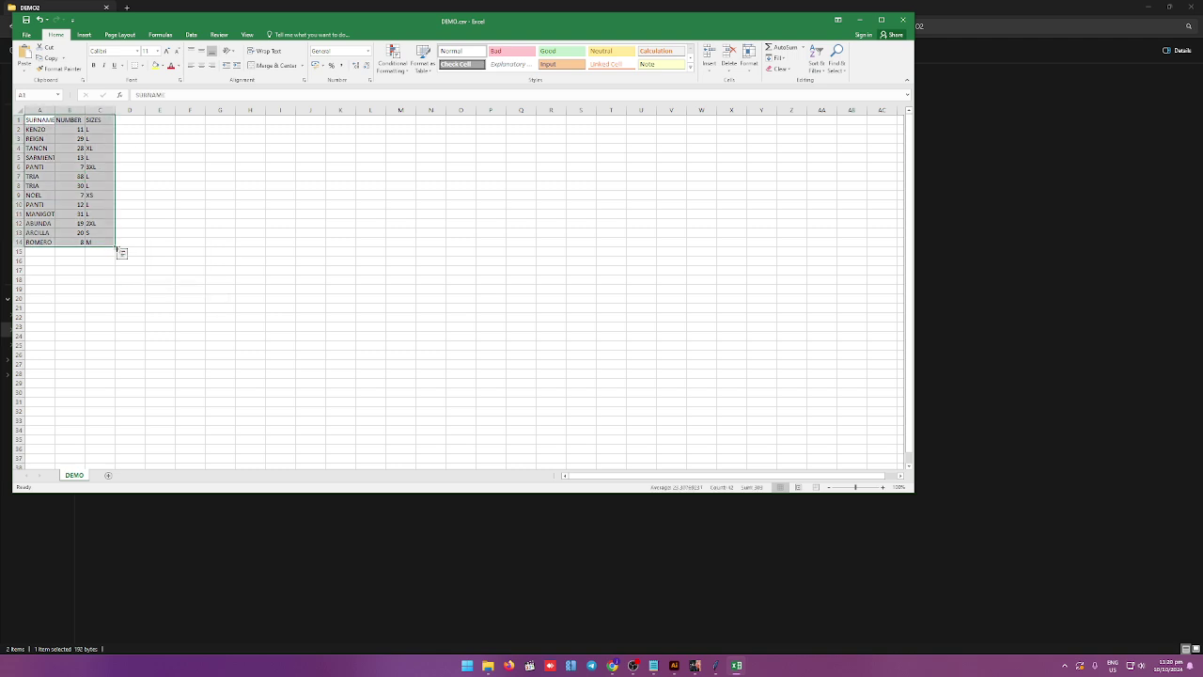
{"action": "key", "text": "ctrl+a"}
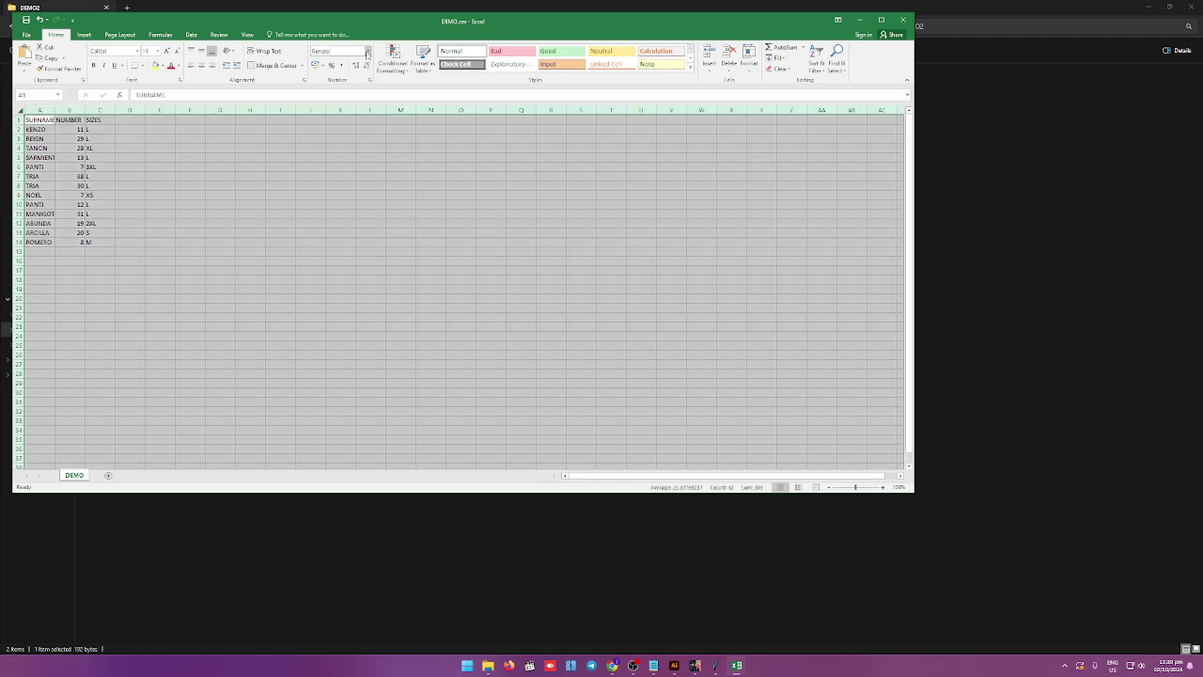
{"action": "left_click", "coordinate": [367, 51]}
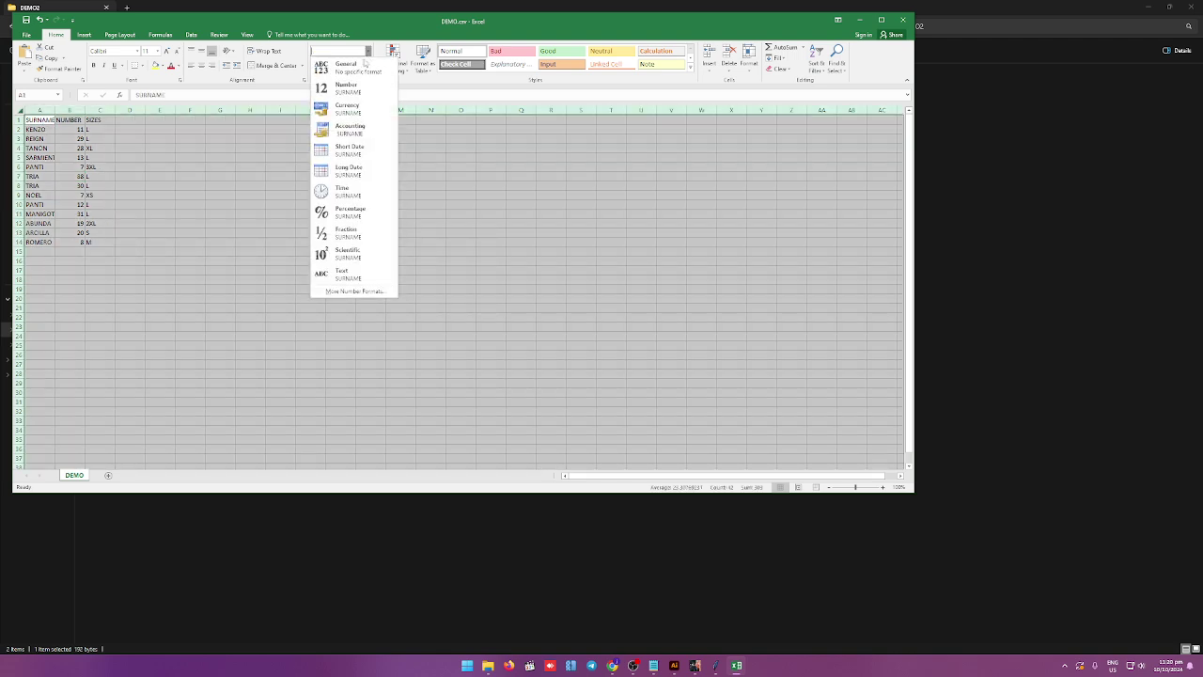
{"action": "left_click", "coordinate": [342, 272]}
{"action": "left_click", "coordinate": [73, 138]}
{"action": "left_click", "coordinate": [74, 138]}
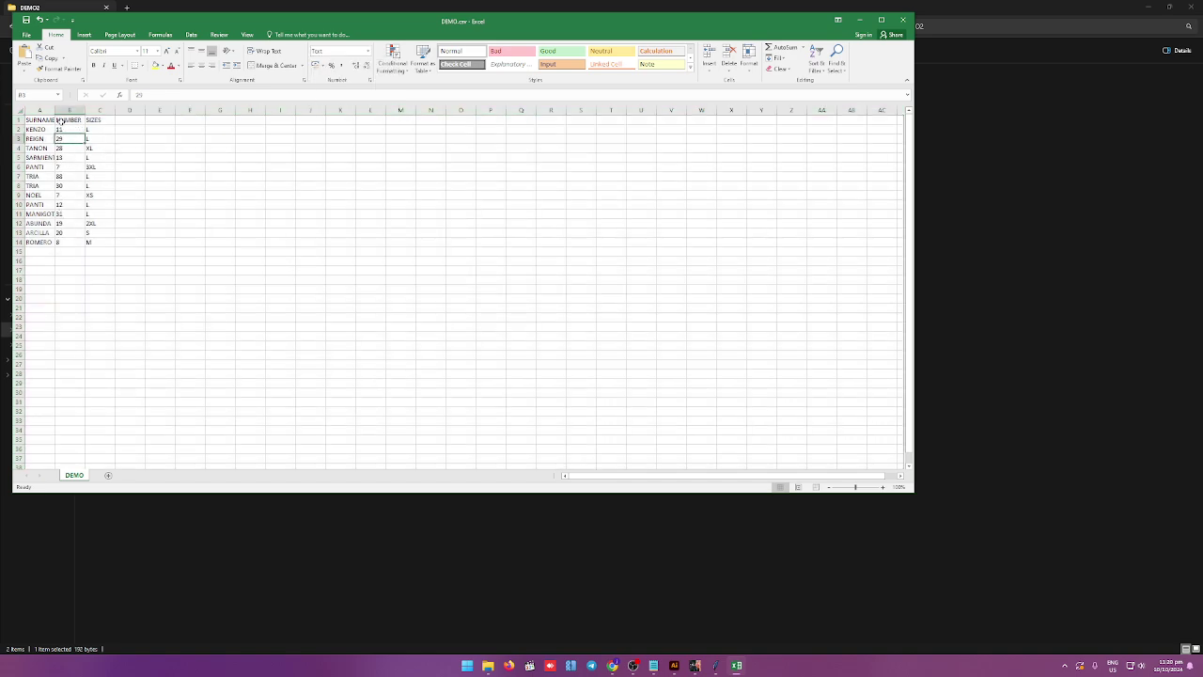
{"action": "double_click", "coordinate": [62, 167]}
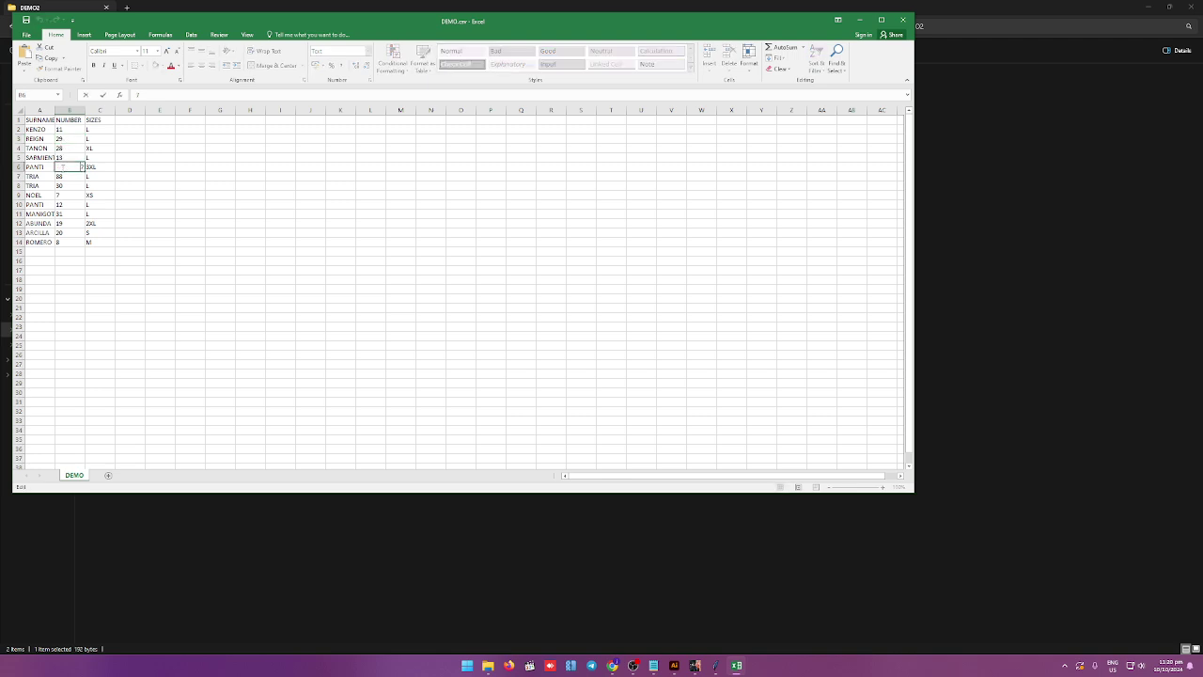
{"action": "key", "text": "Return"}
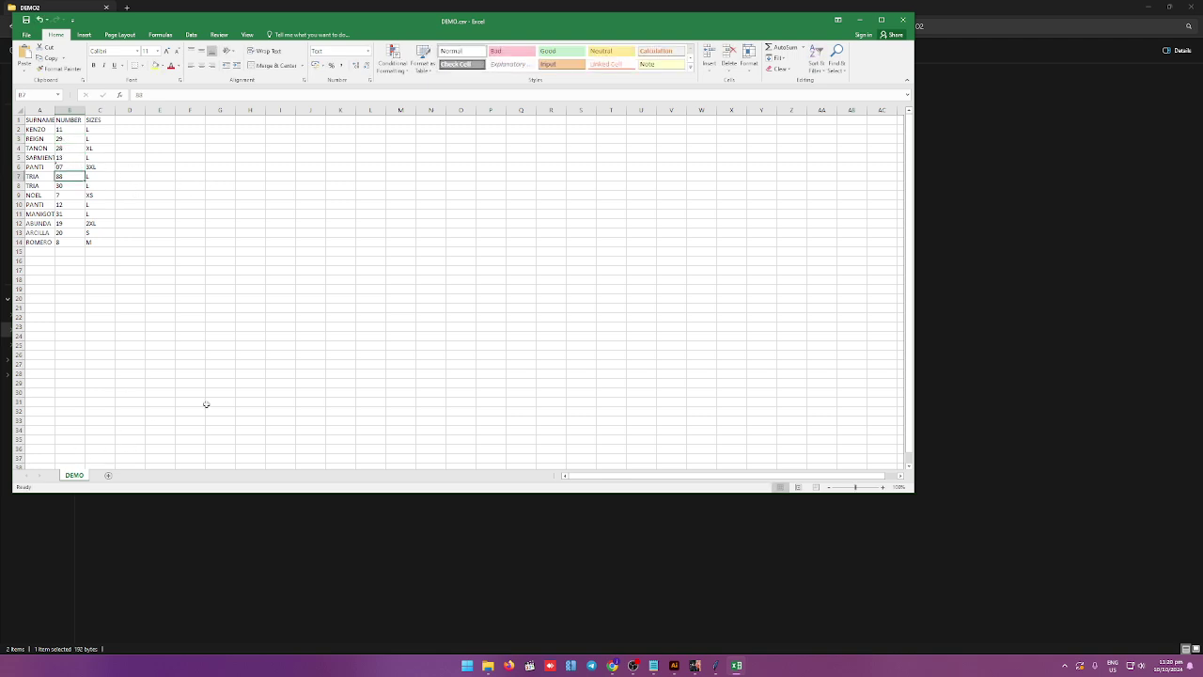
Save the roster over DEMO.csv as CSV (Comma delimited), replacing the existing file.
{"action": "left_click", "coordinate": [26, 34]}
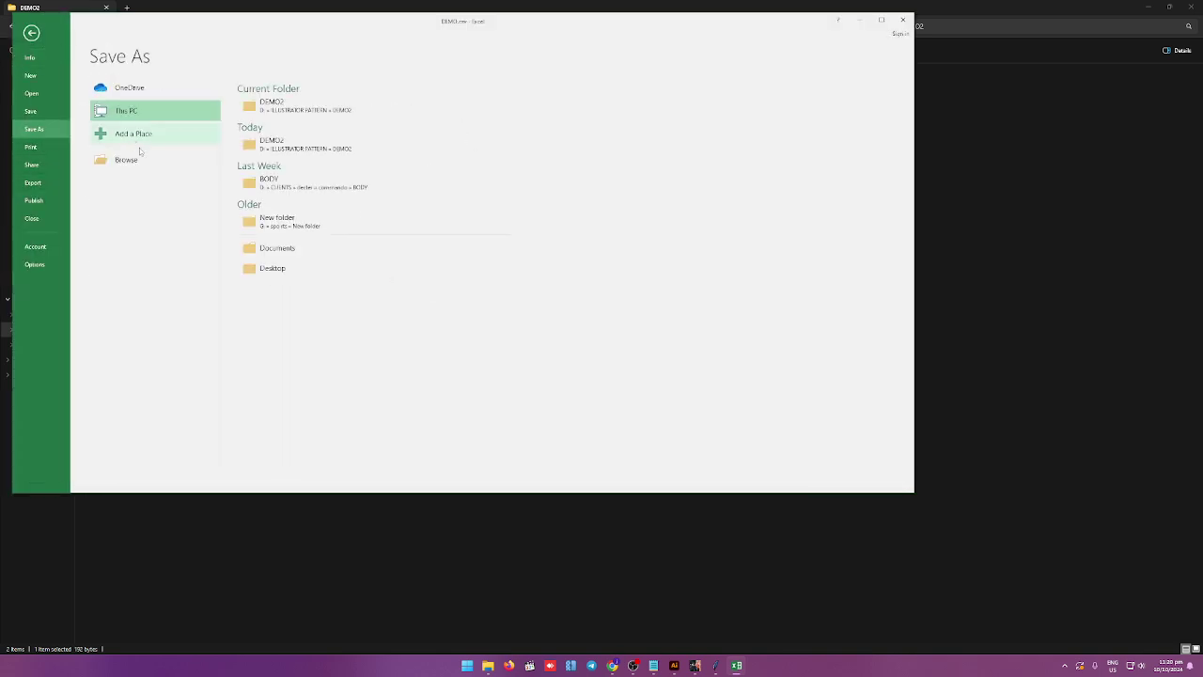
{"action": "left_click", "coordinate": [126, 160]}
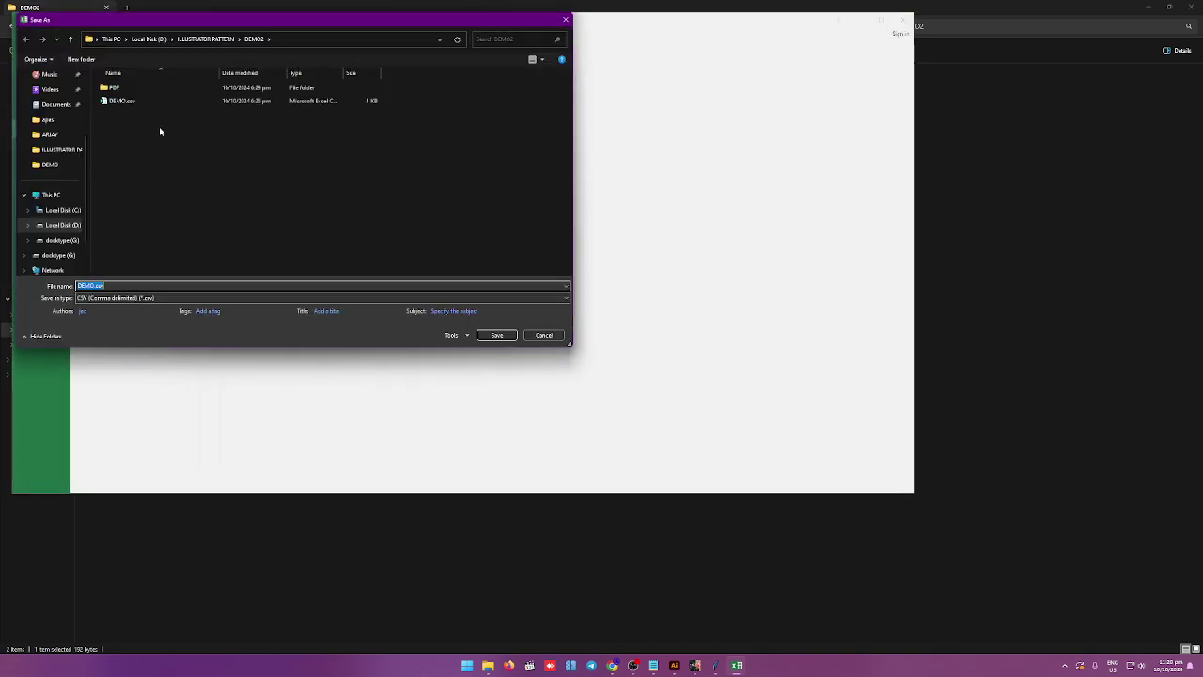
{"action": "left_click", "coordinate": [139, 102]}
{"action": "left_click", "coordinate": [144, 299]}
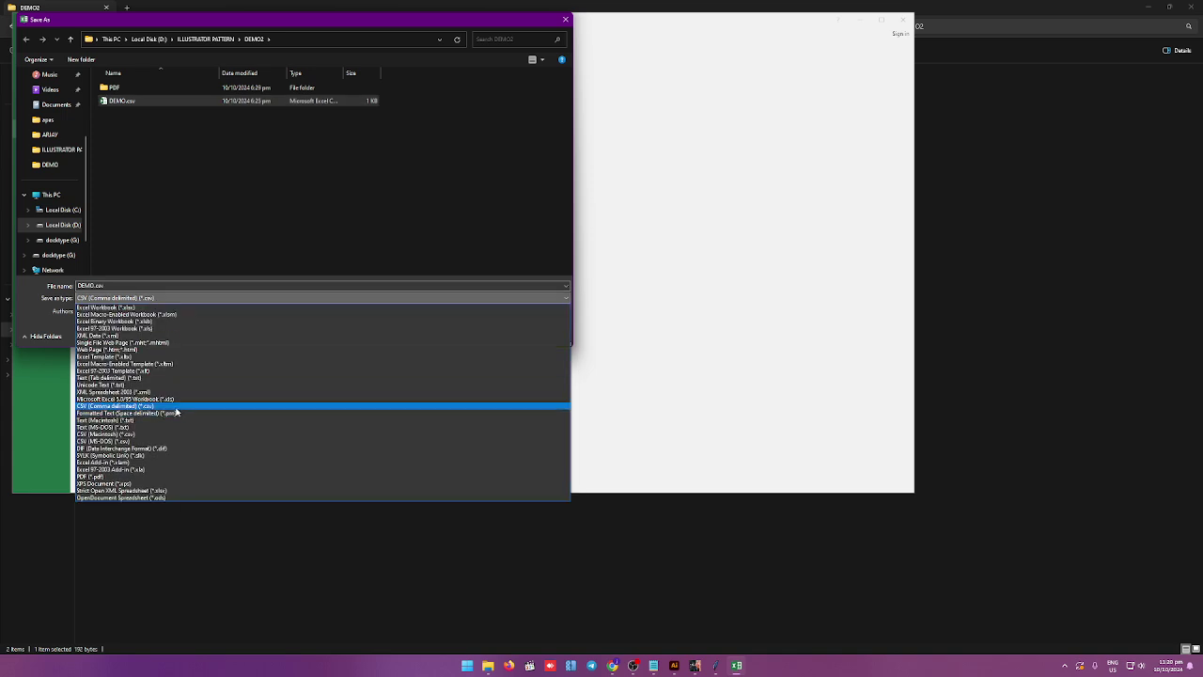
{"action": "left_click", "coordinate": [132, 407]}
{"action": "left_click", "coordinate": [498, 335]}
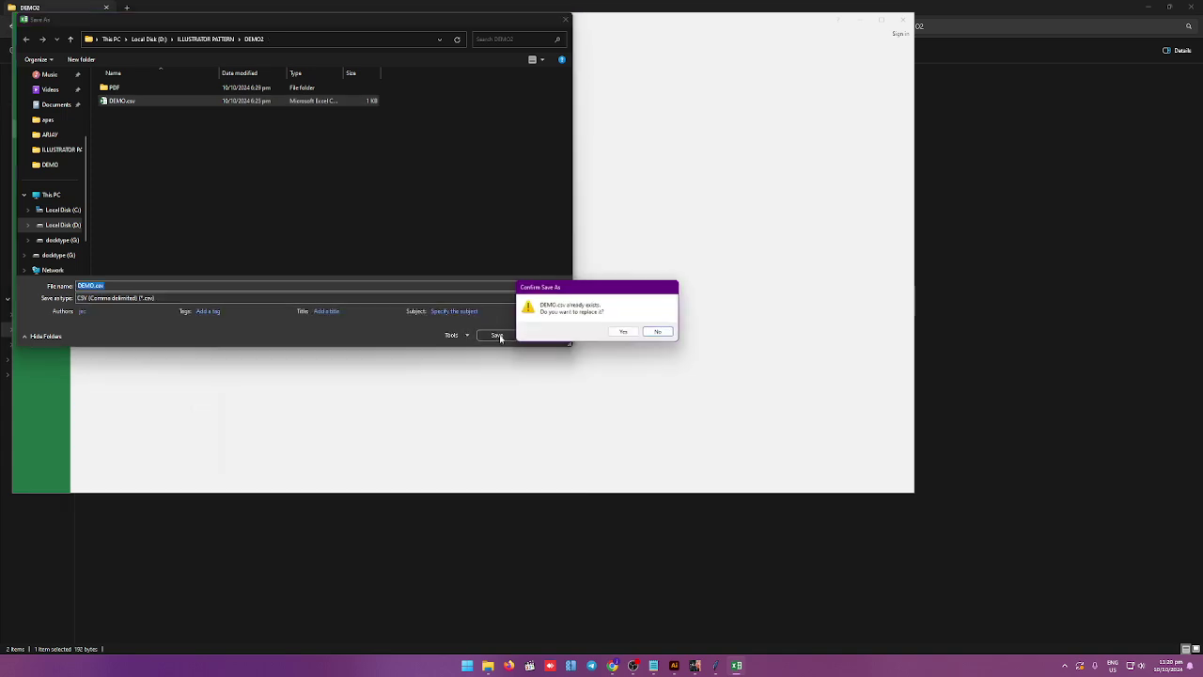
{"action": "left_click", "coordinate": [623, 332]}
{"action": "left_click", "coordinate": [566, 360]}
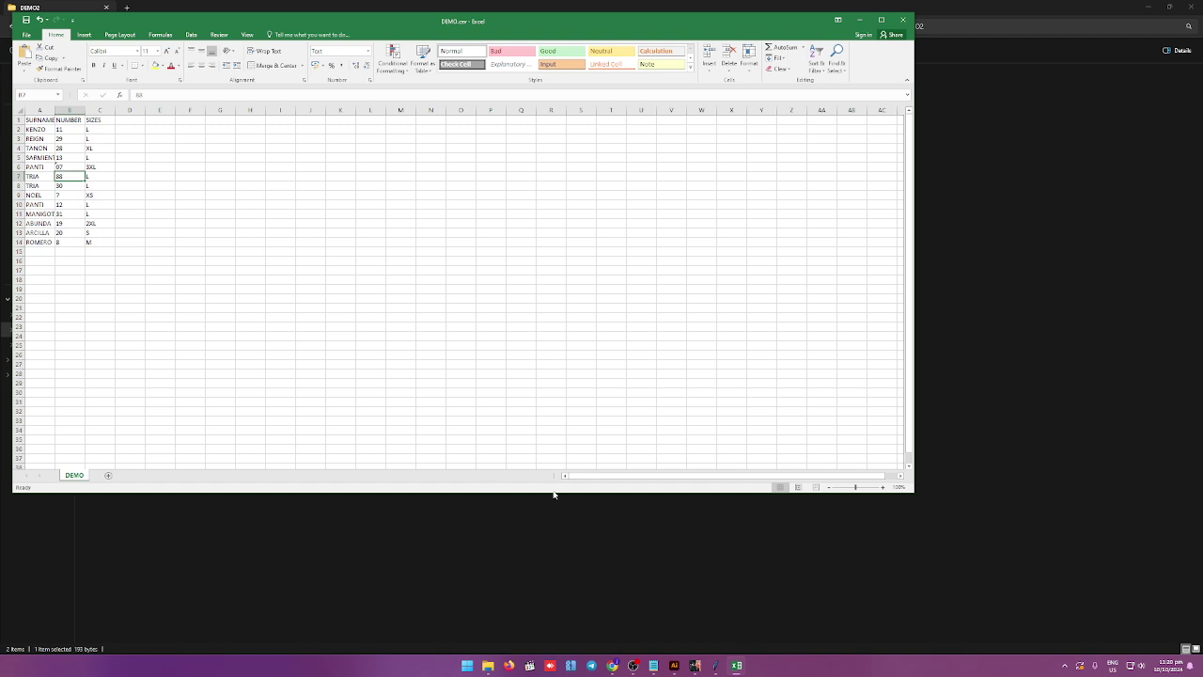
{"action": "left_click", "coordinate": [674, 665]}
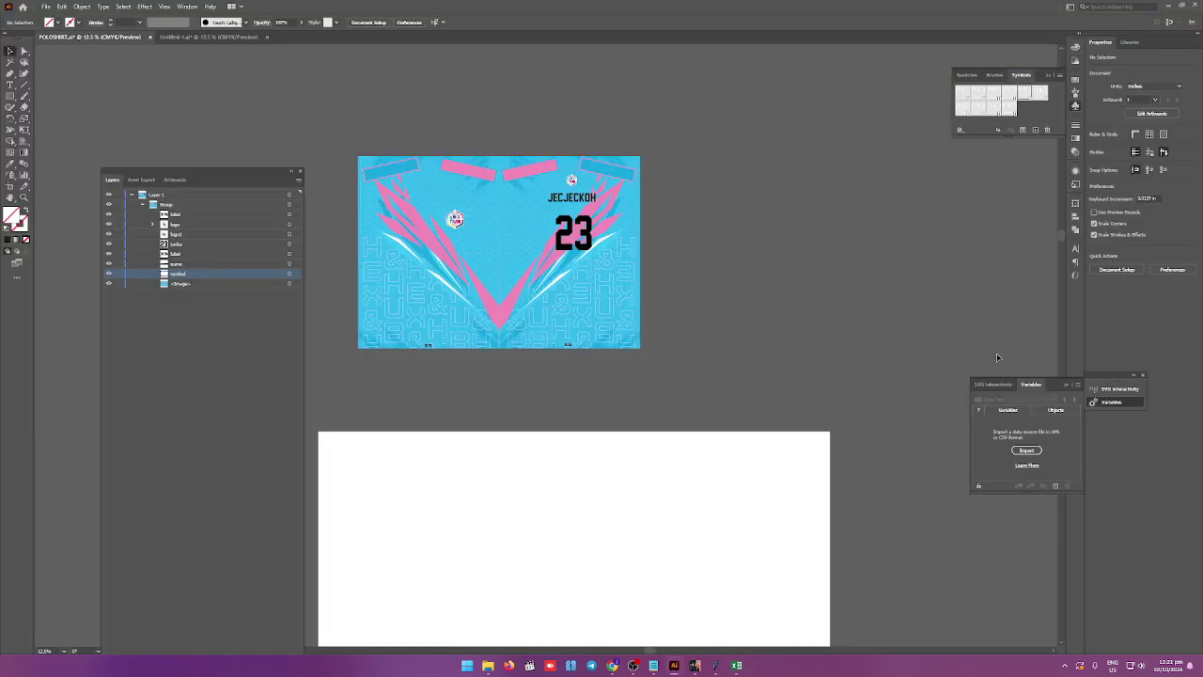
Import demo.csv as the Variables panel data source.
{"action": "left_click", "coordinate": [1026, 451]}
{"action": "left_click", "coordinate": [294, 122]}
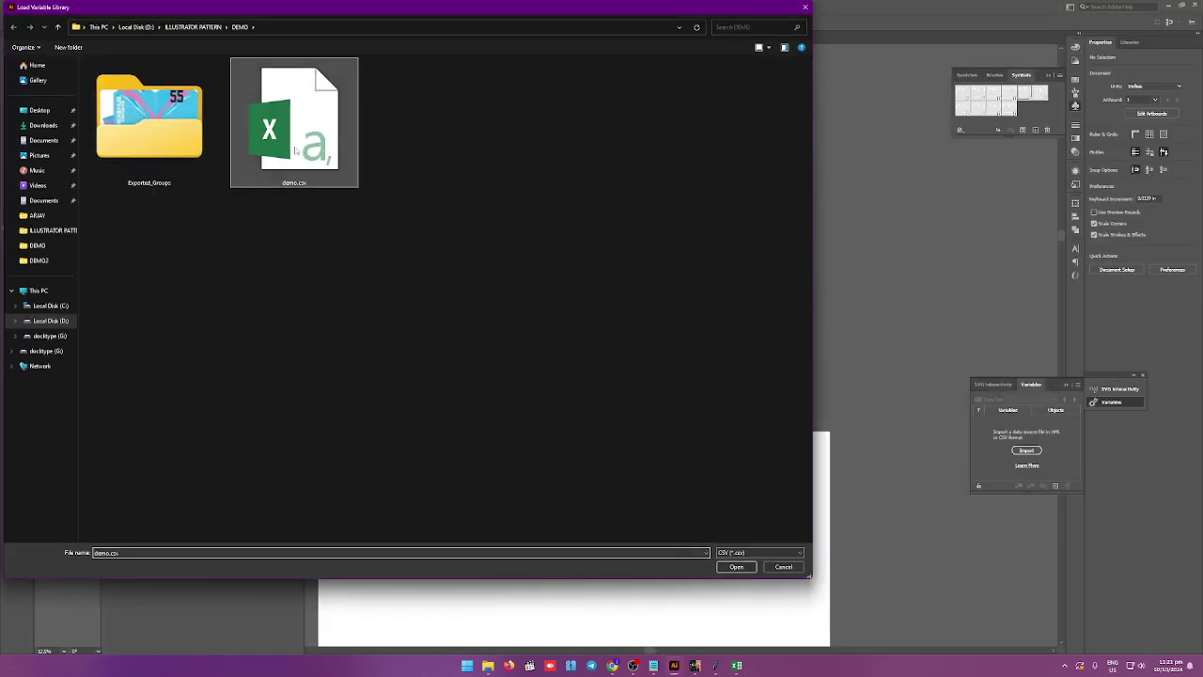
{"action": "left_click", "coordinate": [736, 566]}
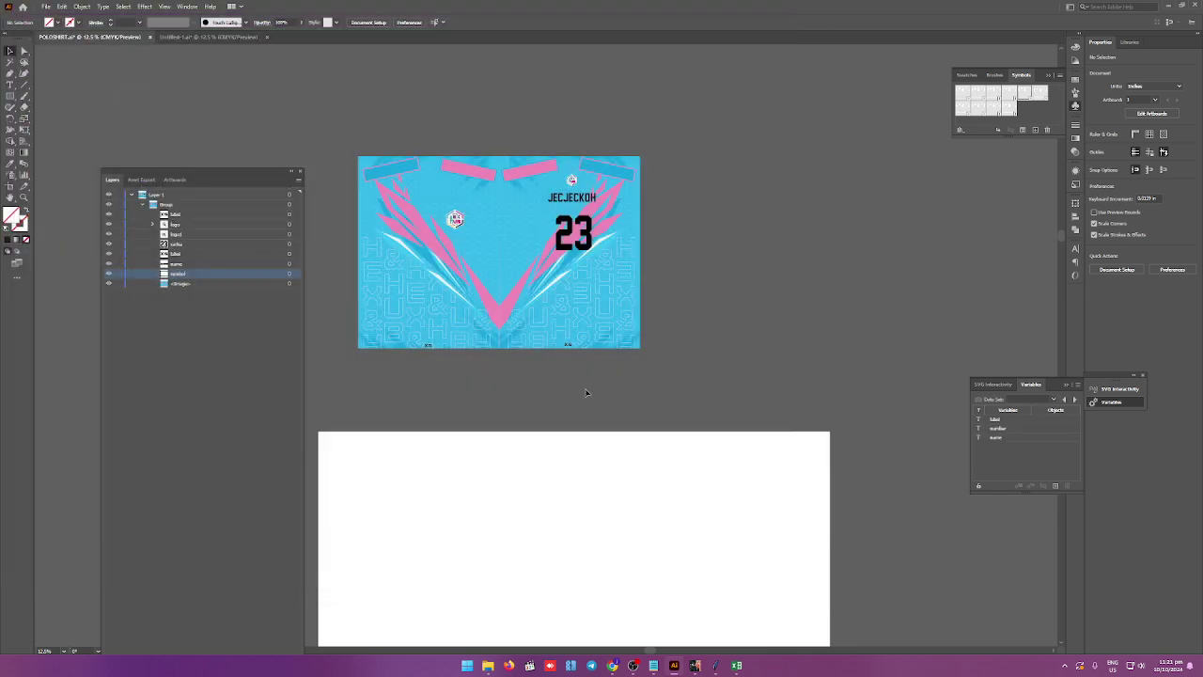
Bind the name, number and label variables to the jersey's name, 23 and bottom-left texts.
{"action": "left_click", "coordinate": [25, 52]}
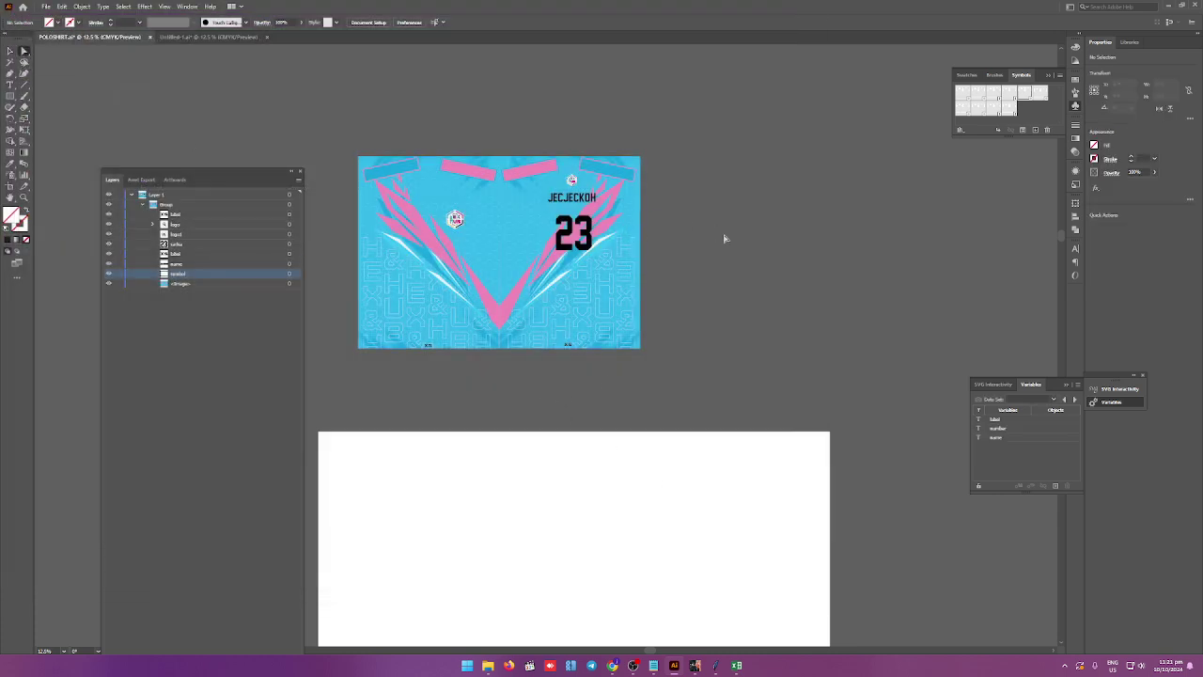
{"action": "left_click", "coordinate": [583, 199]}
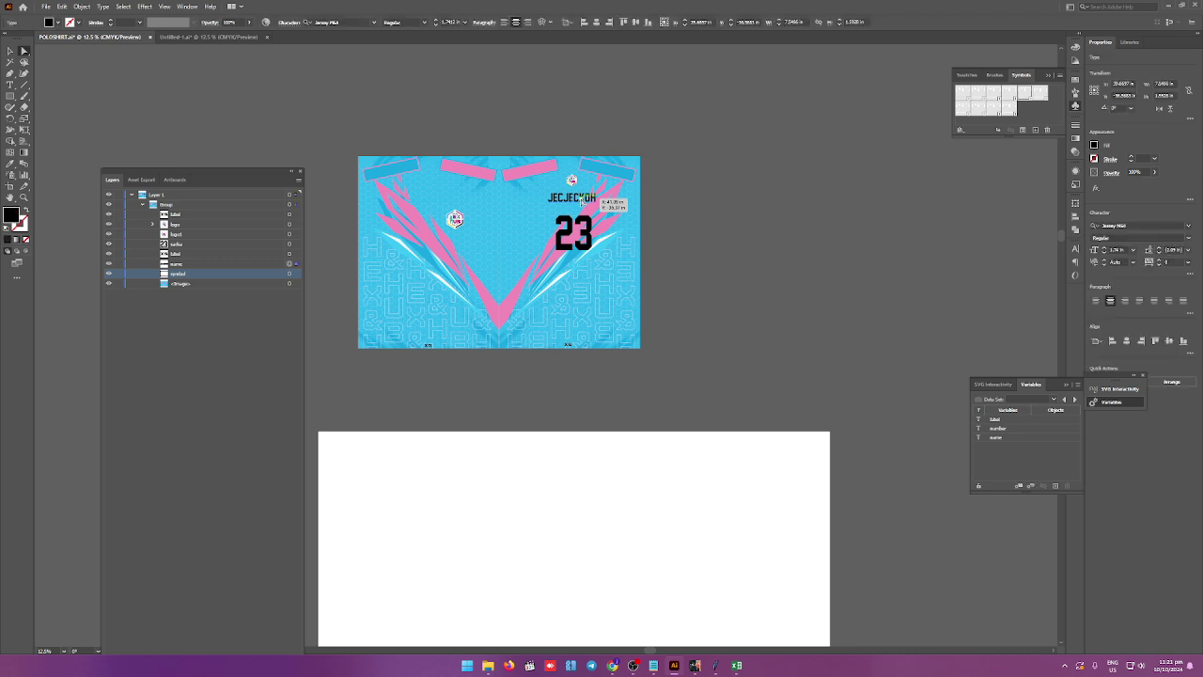
{"action": "left_click", "coordinate": [1009, 440]}
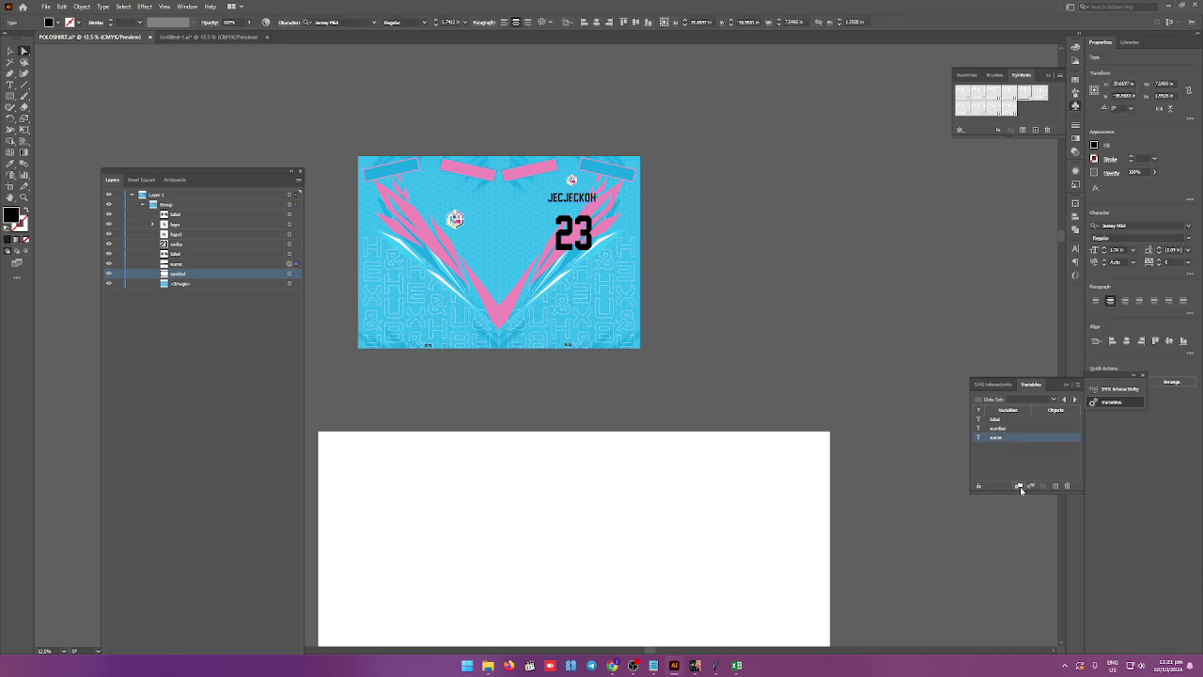
{"action": "left_click", "coordinate": [1019, 487]}
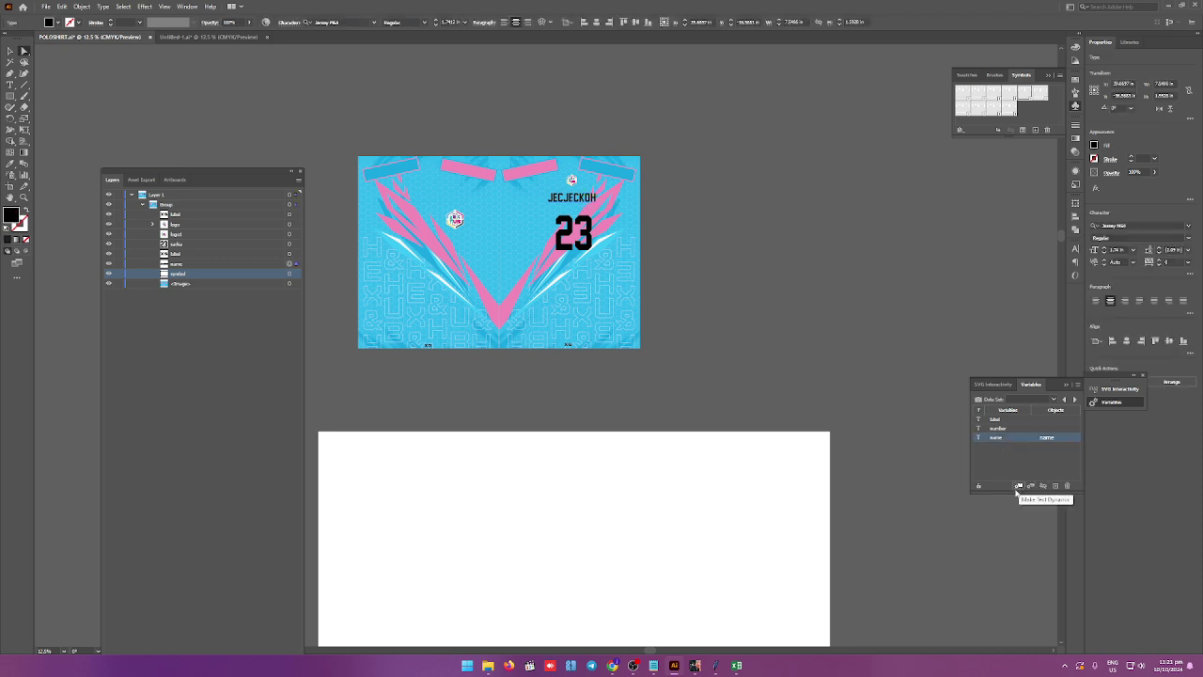
{"action": "left_click", "coordinate": [586, 242]}
{"action": "left_click", "coordinate": [996, 429]}
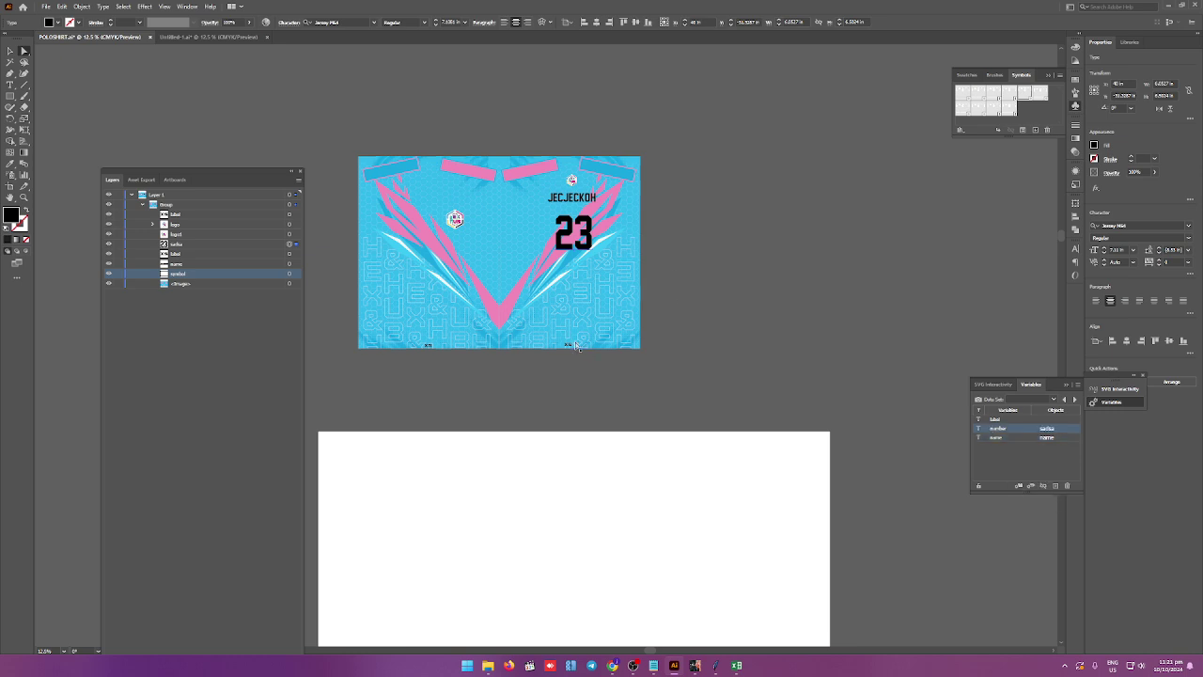
{"action": "left_click", "coordinate": [567, 344]}
{"action": "left_click", "coordinate": [428, 346]}
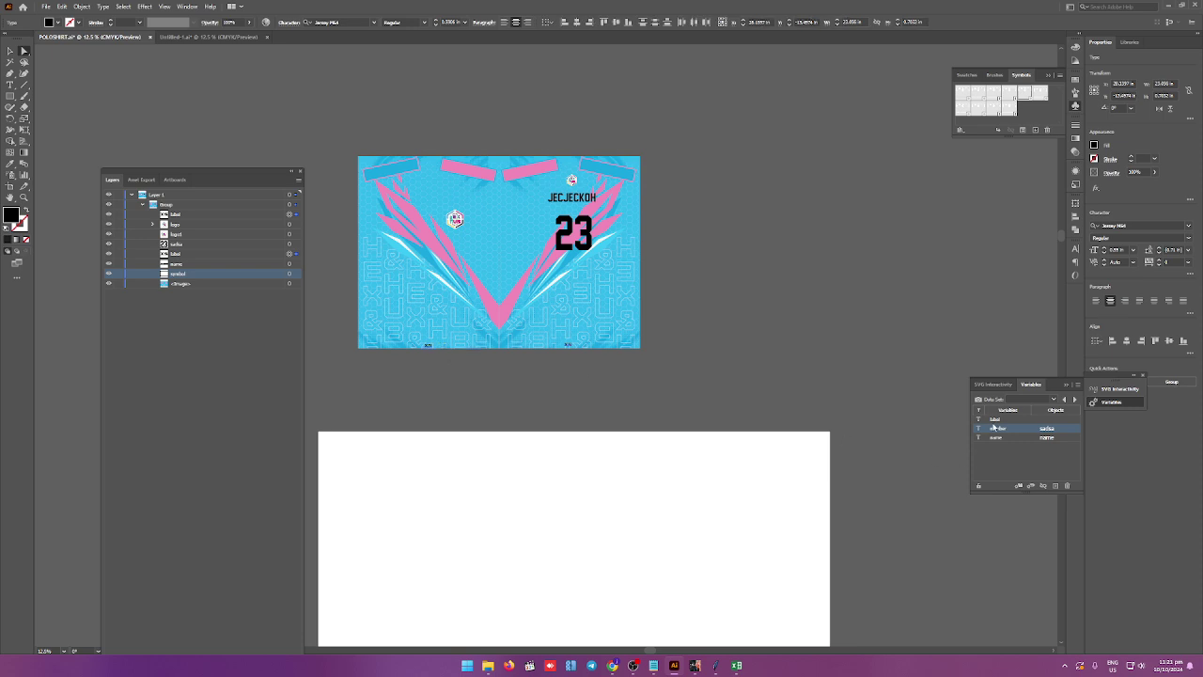
{"action": "left_click", "coordinate": [996, 419]}
{"action": "left_click", "coordinate": [1019, 487]}
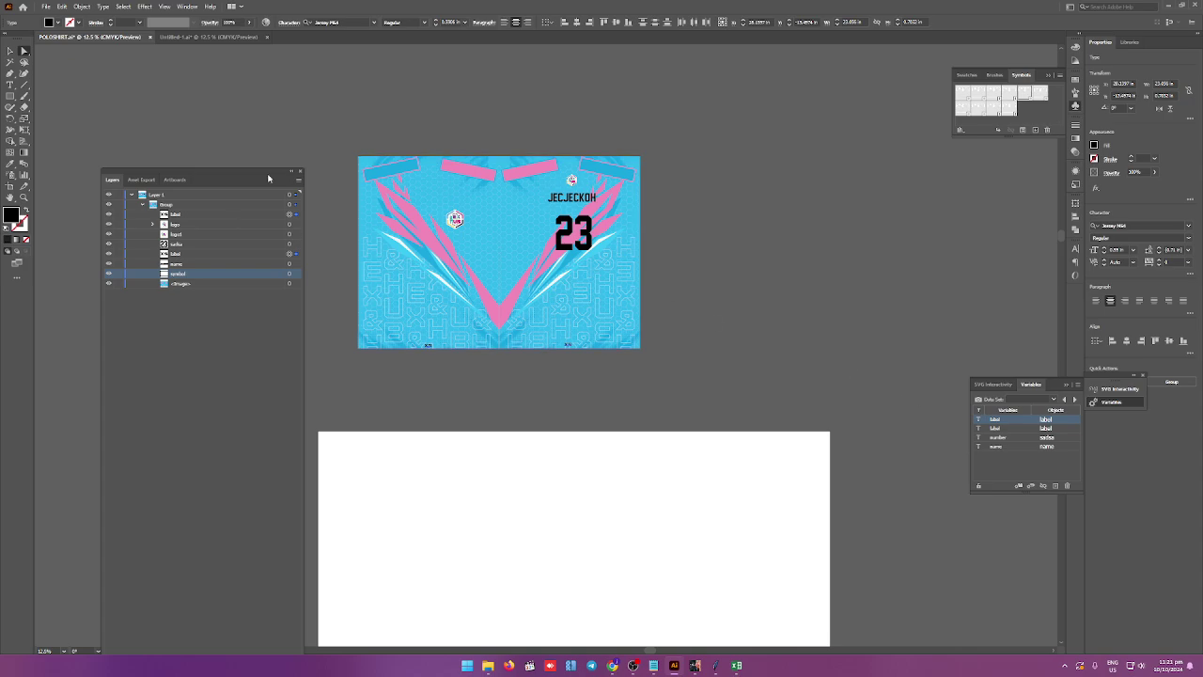
Run illustrator.exe from Documents\AUTOMATION\…\illustratorautomationv1\dist2 as administrator.
{"action": "left_click", "coordinate": [493, 667]}
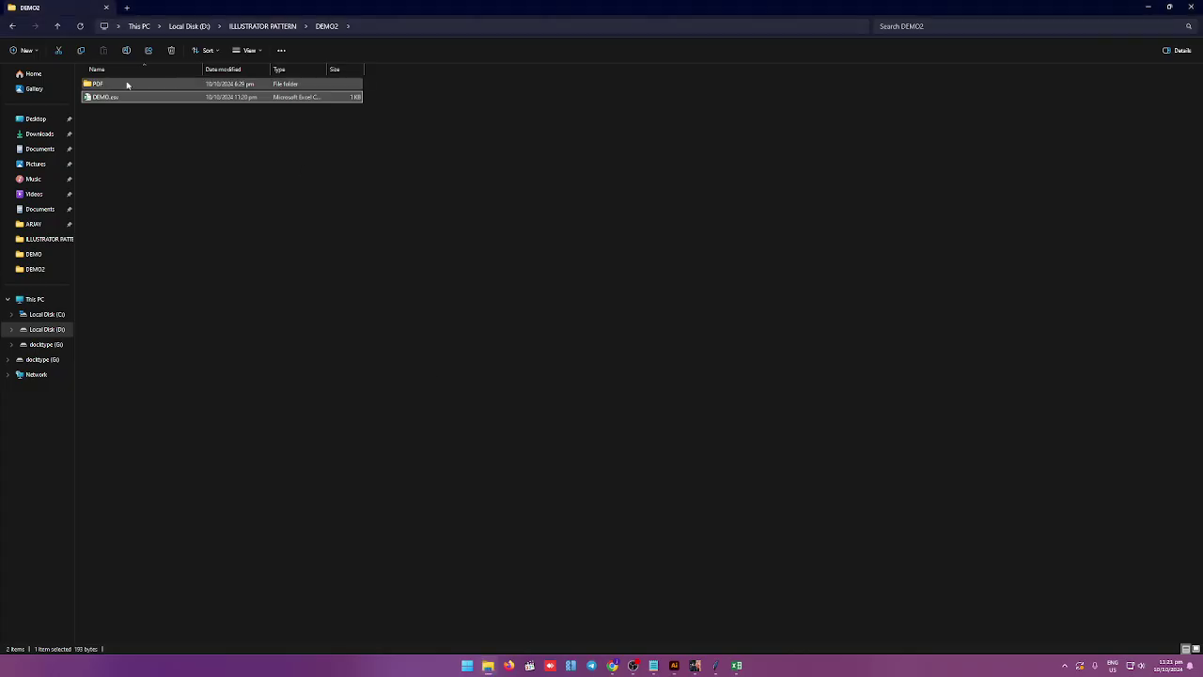
{"action": "left_click", "coordinate": [31, 150]}
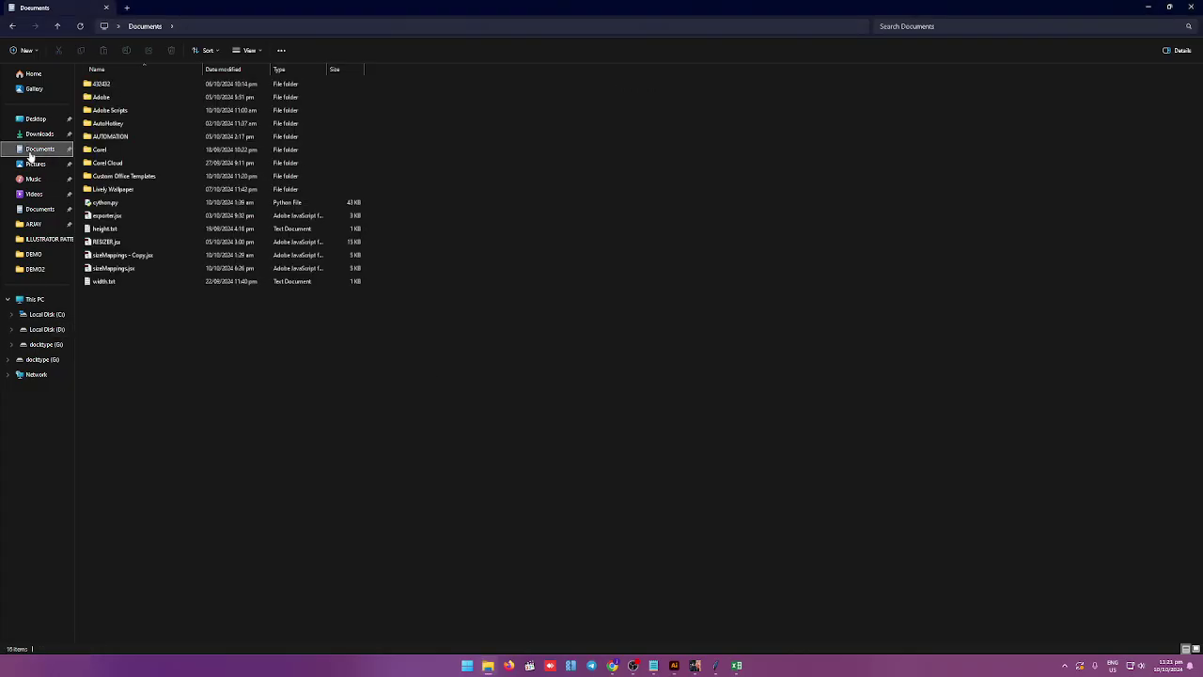
{"action": "double_click", "coordinate": [105, 136]}
{"action": "double_click", "coordinate": [146, 111]}
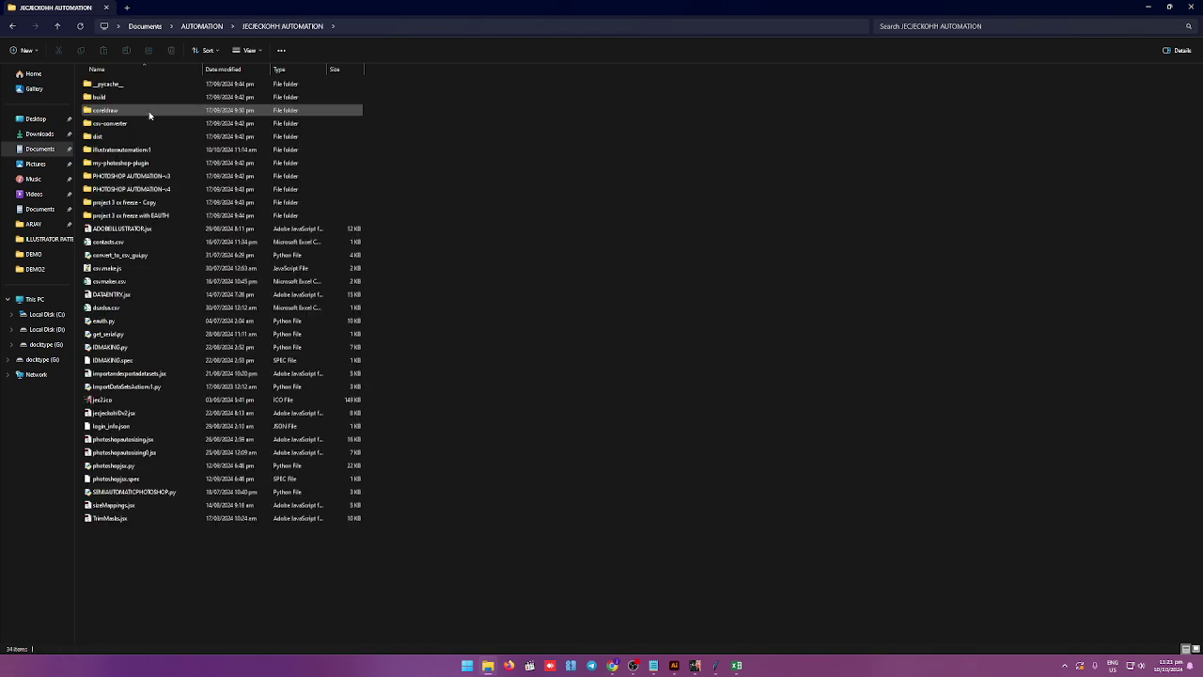
{"action": "double_click", "coordinate": [146, 149]}
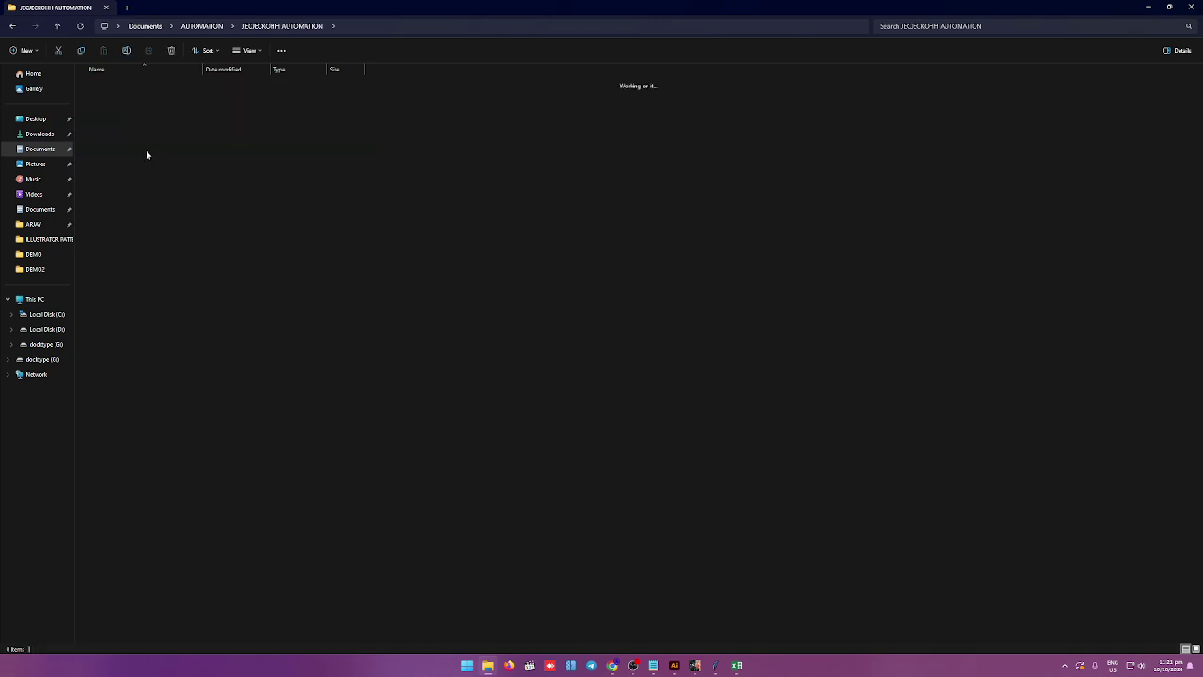
{"action": "double_click", "coordinate": [123, 136]}
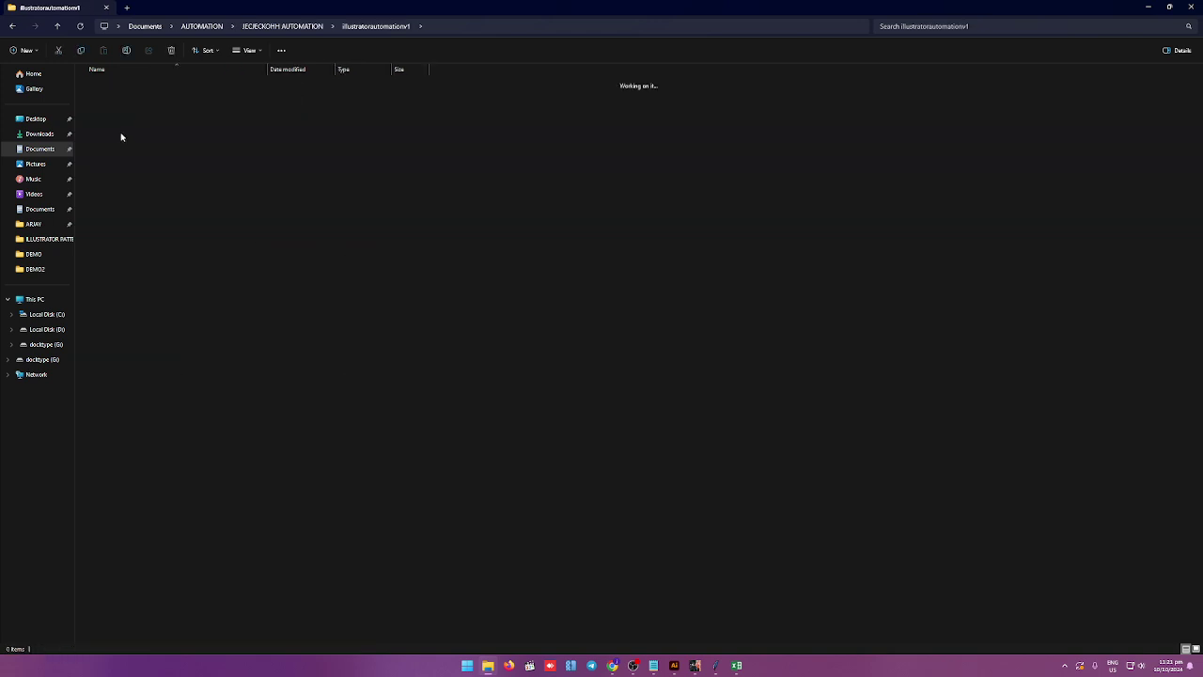
{"action": "right_click", "coordinate": [117, 151]}
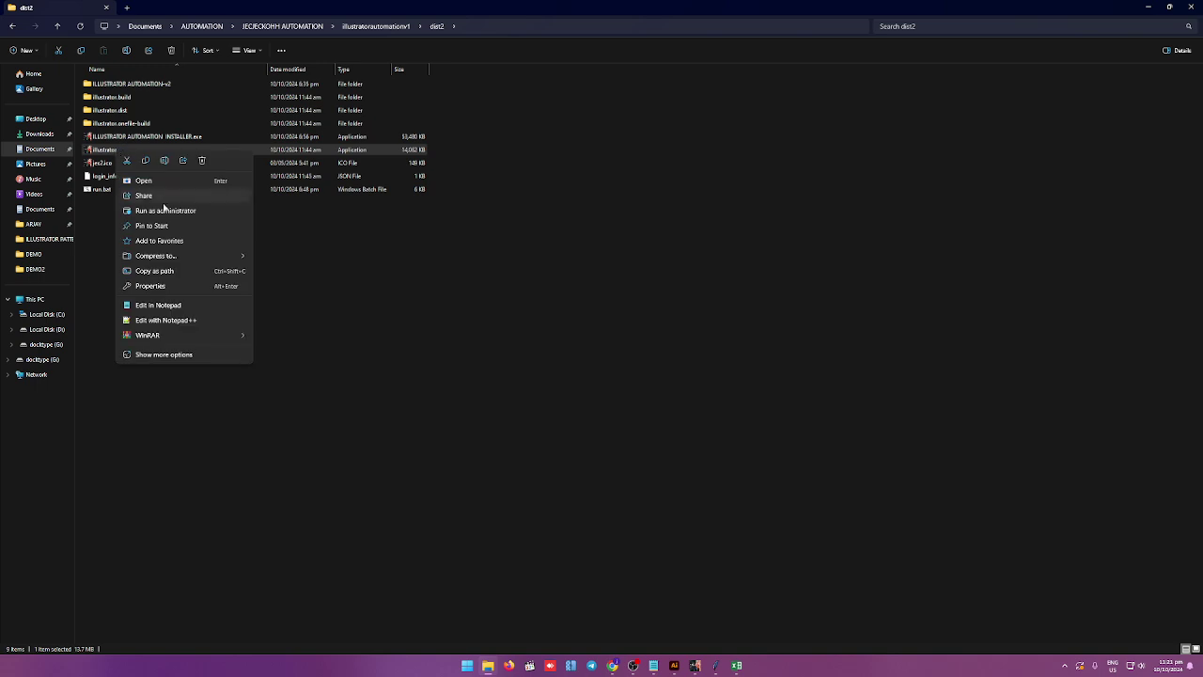
{"action": "left_click", "coordinate": [164, 209]}
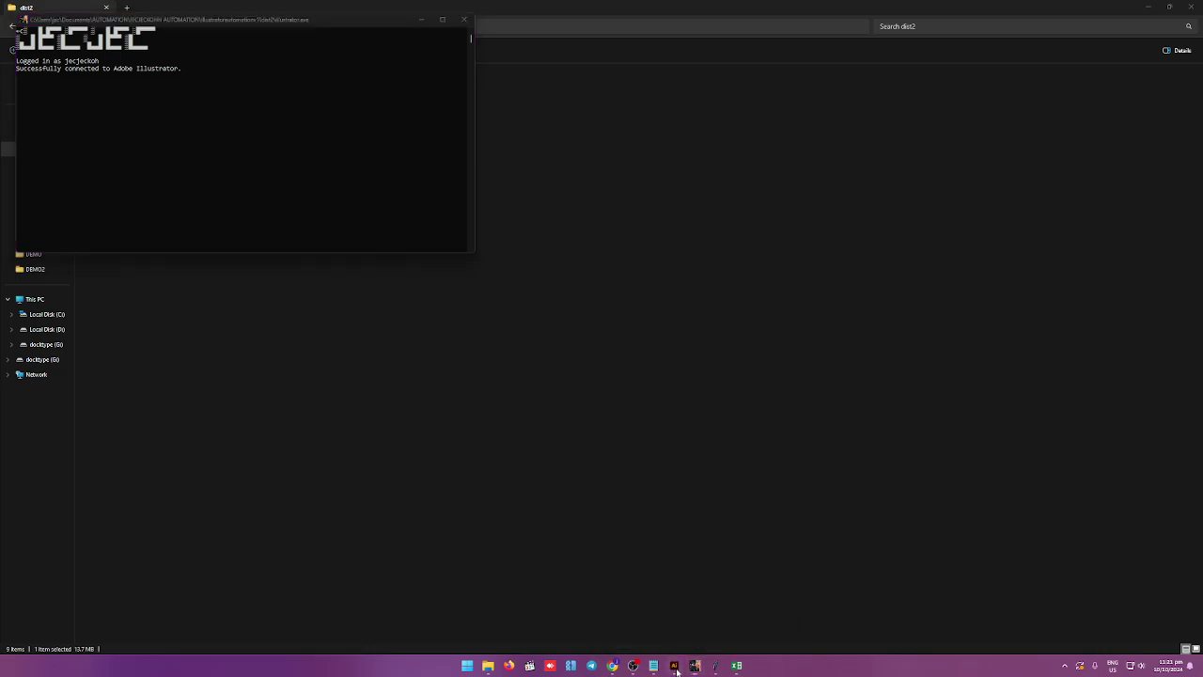
{"action": "left_click", "coordinate": [674, 666]}
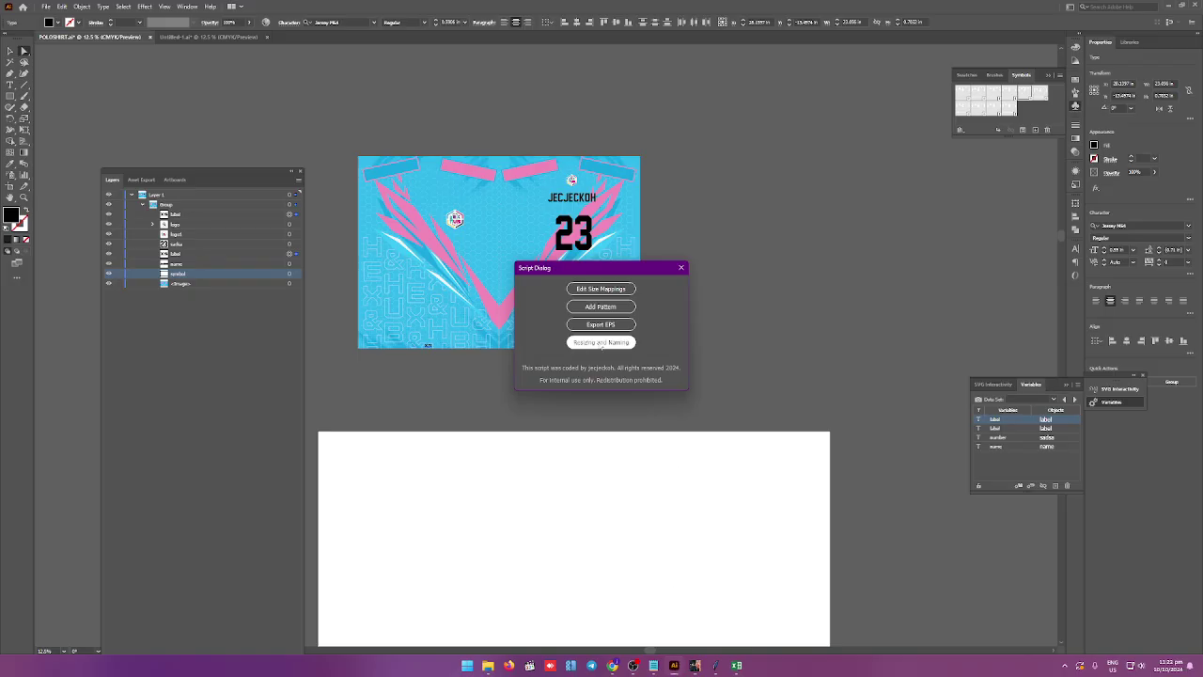
Run Resizing and Naming with the t-shirt male sizing, then close the script dialog.
{"action": "left_click", "coordinate": [601, 342]}
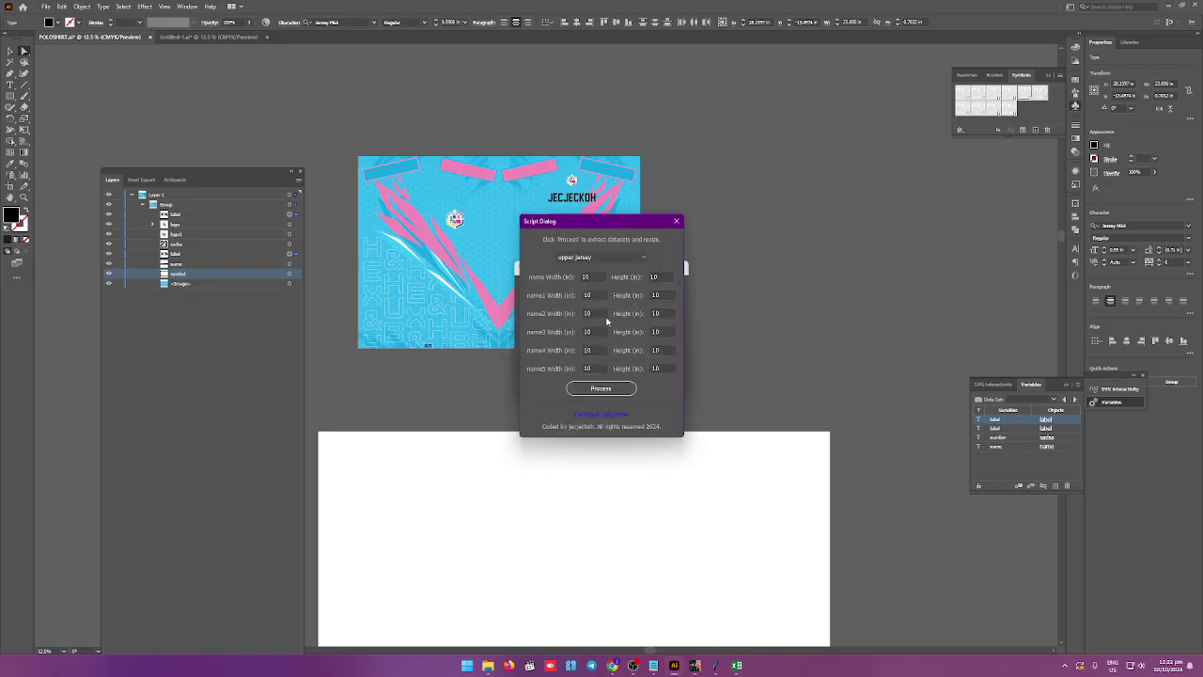
{"action": "left_click", "coordinate": [643, 258]}
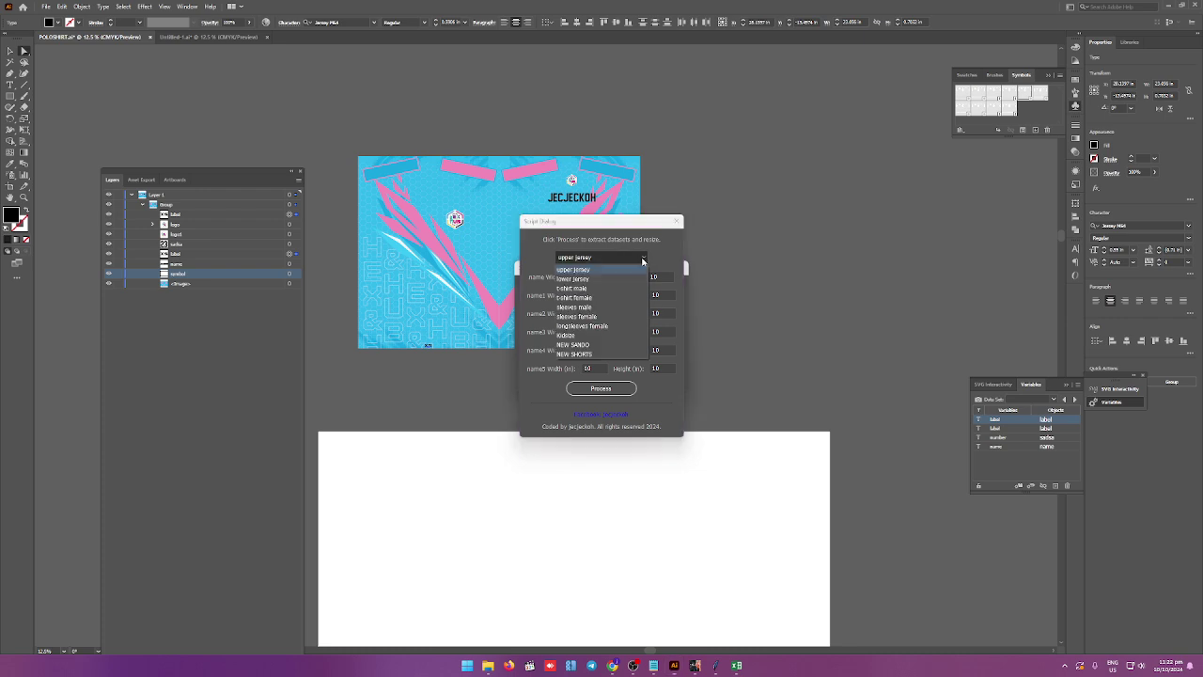
{"action": "left_click", "coordinate": [597, 288]}
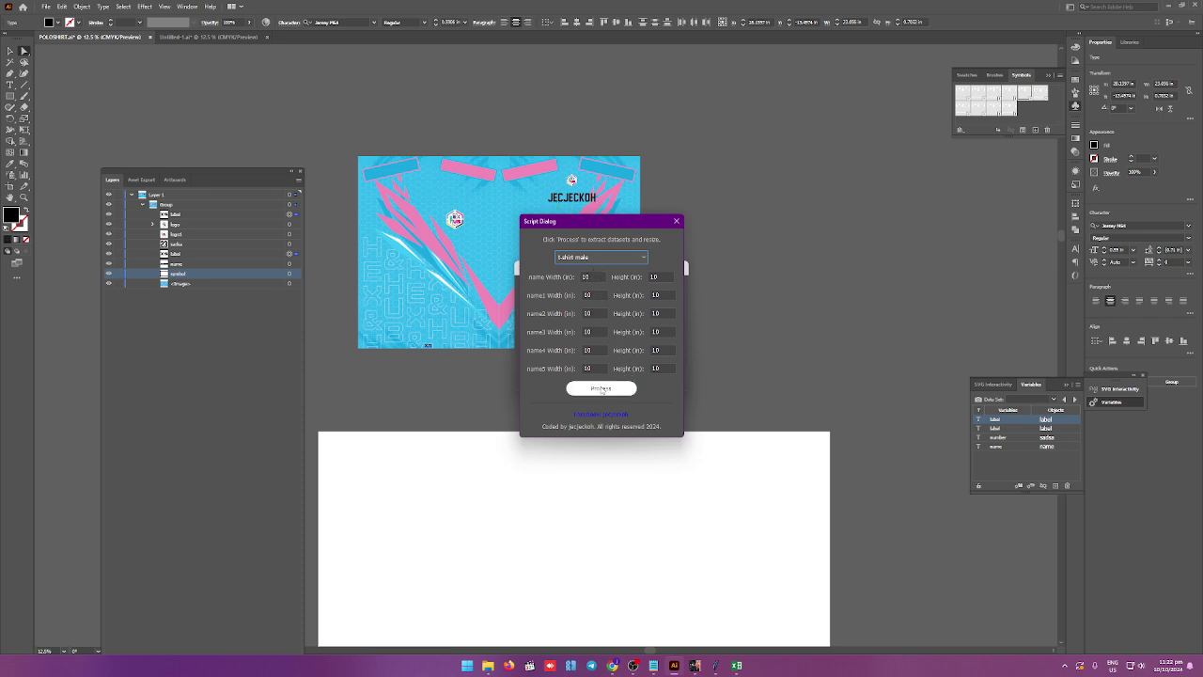
{"action": "left_click", "coordinate": [602, 389]}
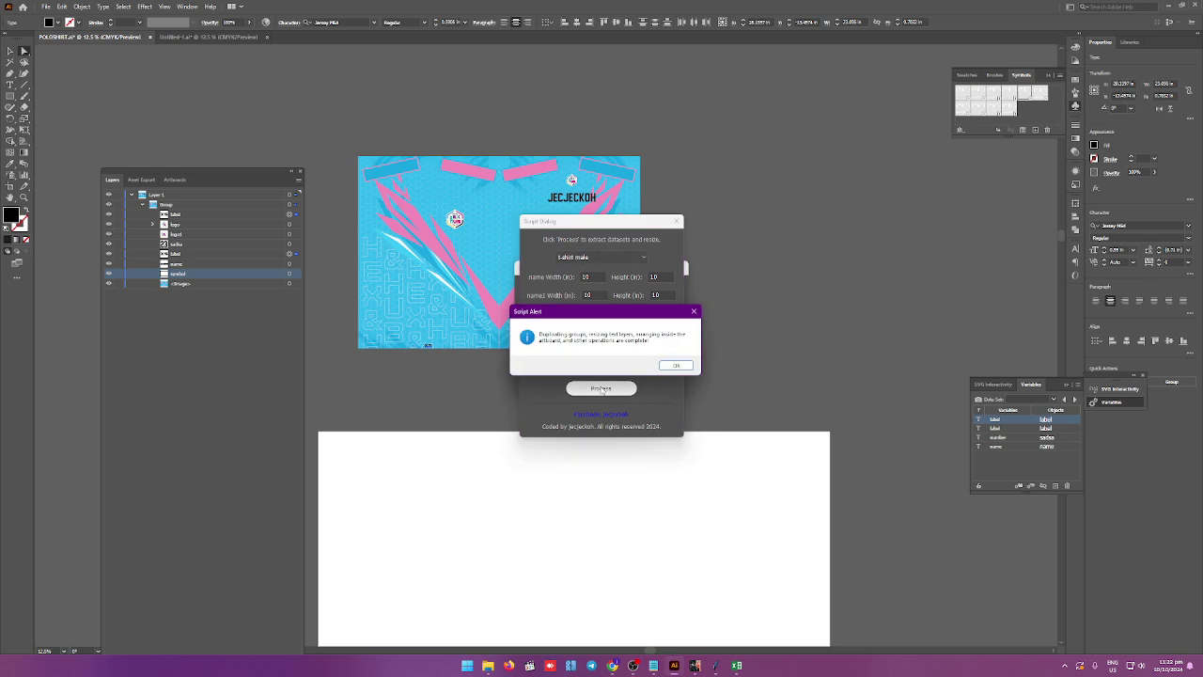
{"action": "left_click", "coordinate": [675, 366]}
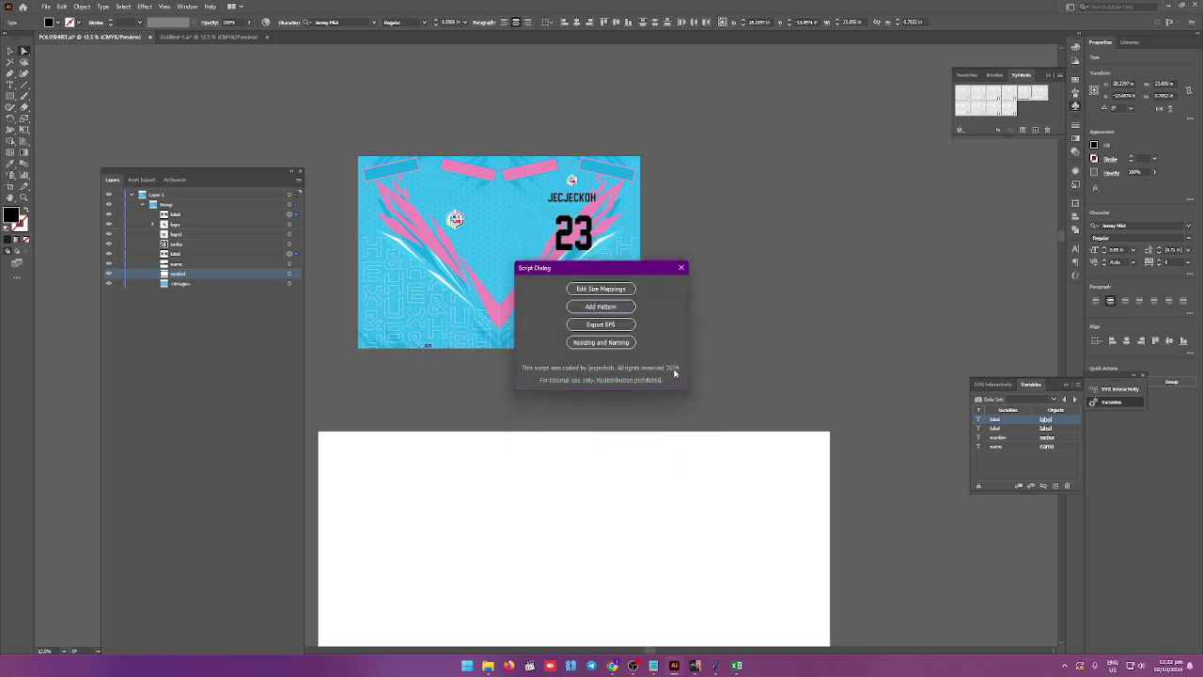
{"action": "left_click", "coordinate": [682, 269]}
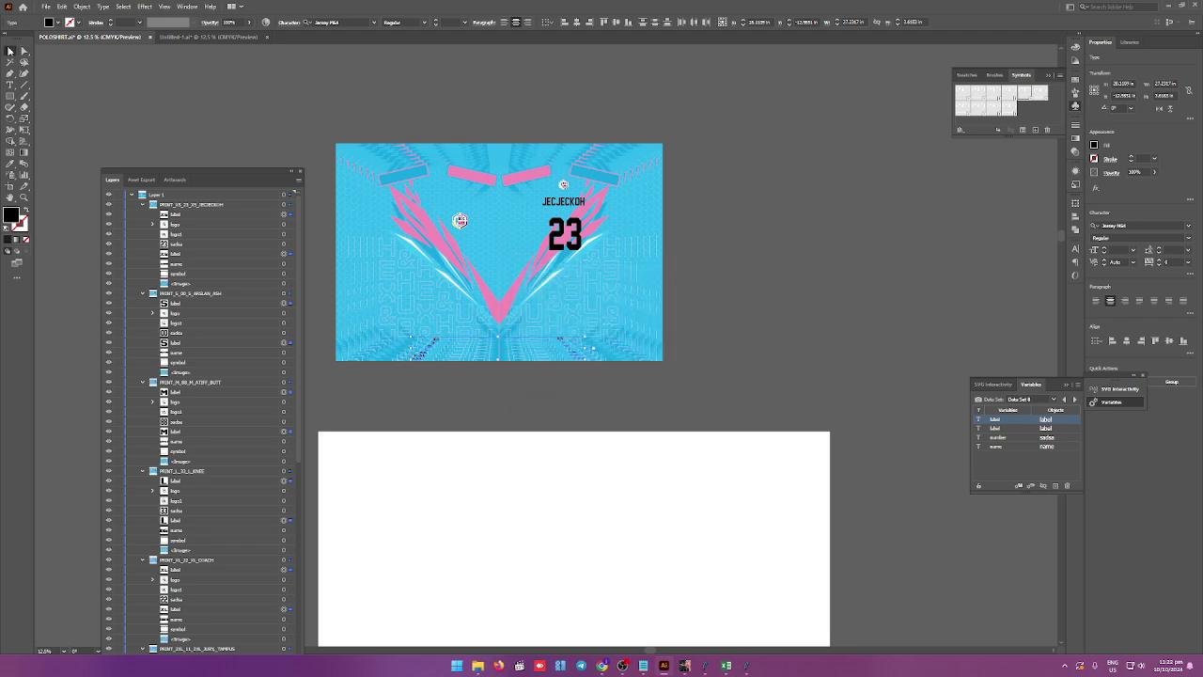
{"action": "left_click_drag", "start_coordinate": [470, 208], "coordinate": [555, 247]}
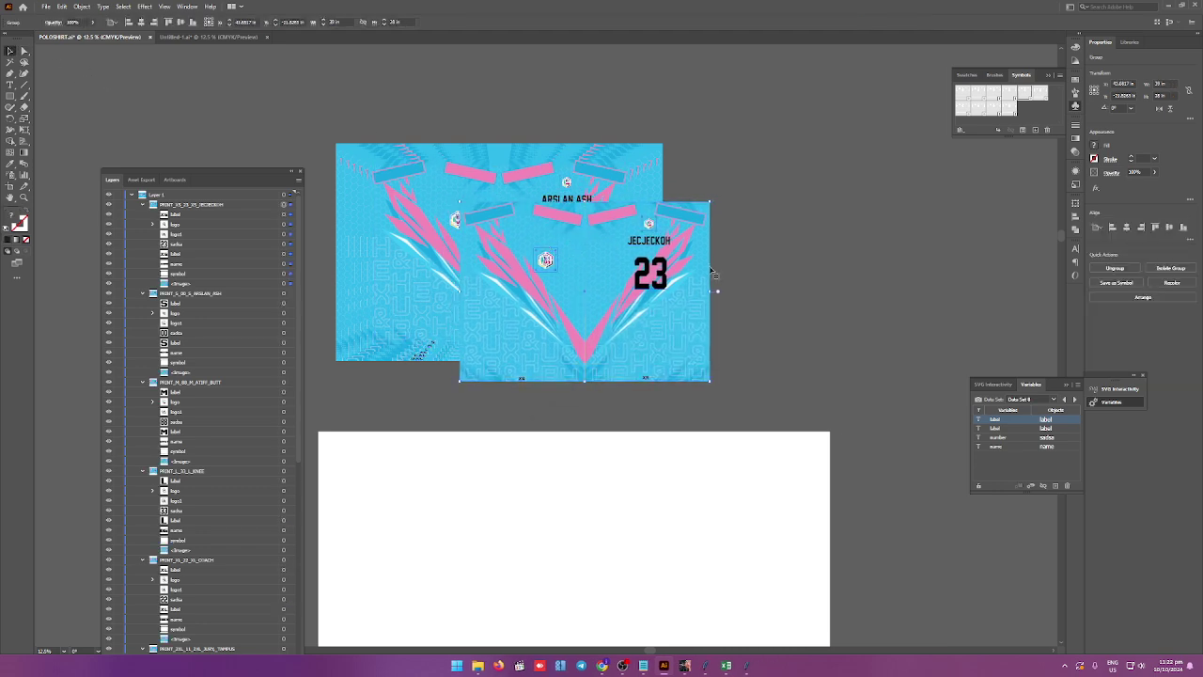
{"action": "key", "text": "ctrl+z"}
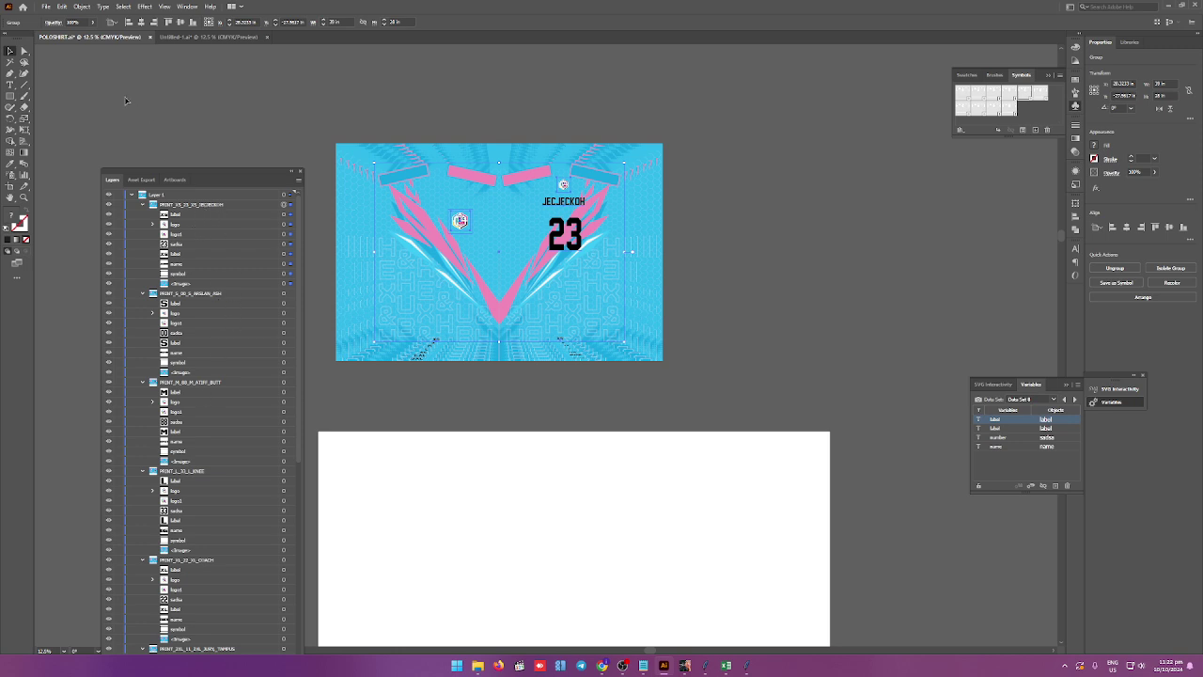
{"action": "left_click", "coordinate": [746, 665]}
{"action": "left_click", "coordinate": [220, 46]}
{"action": "left_click", "coordinate": [338, 166]}
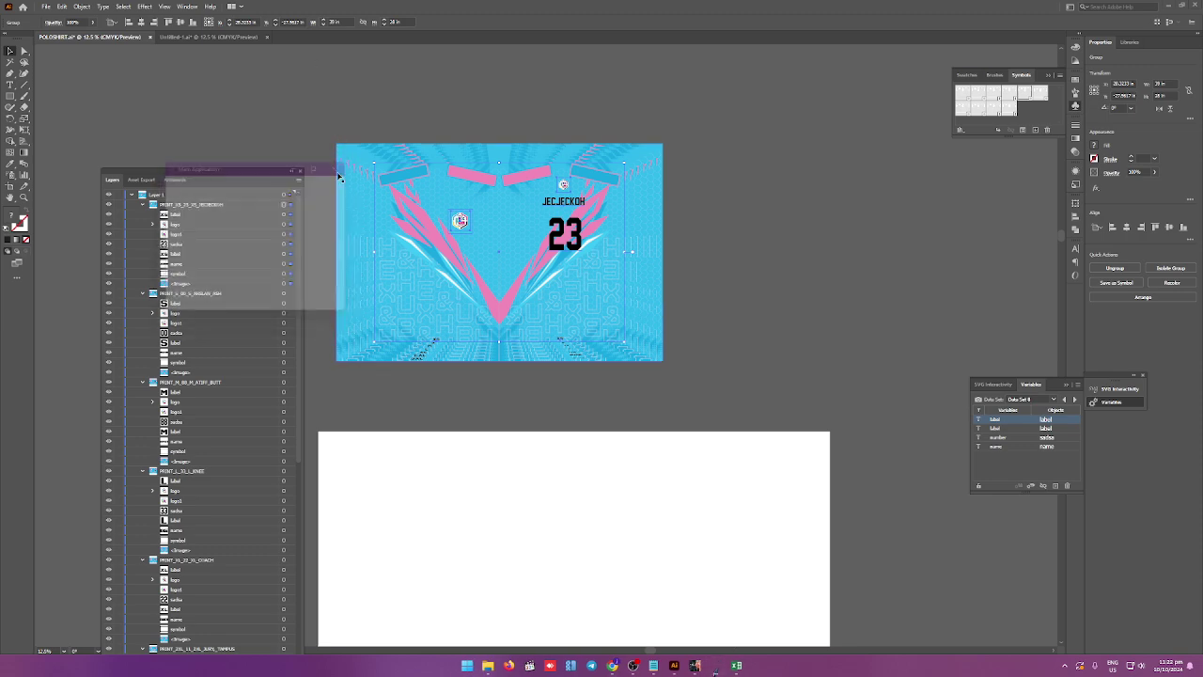
Close the running tool and reopen illustrator.exe from the dist2 folder over Illustrator.
{"action": "left_click", "coordinate": [508, 665]}
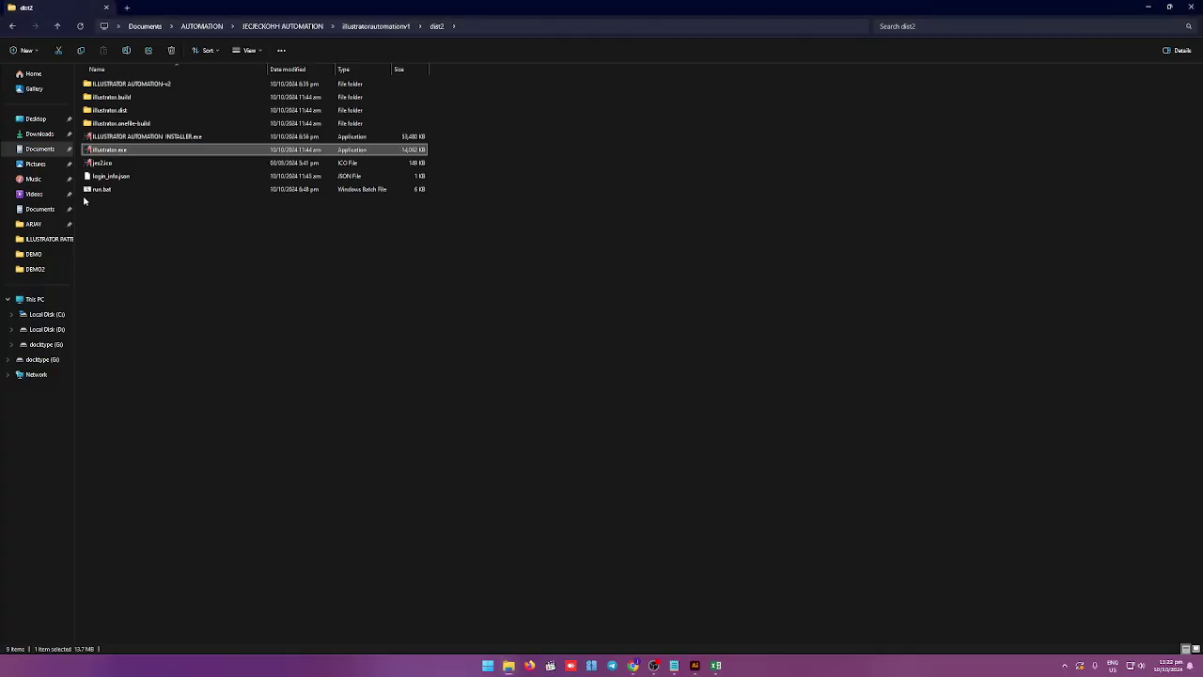
{"action": "right_click", "coordinate": [124, 156]}
{"action": "left_click", "coordinate": [147, 215]}
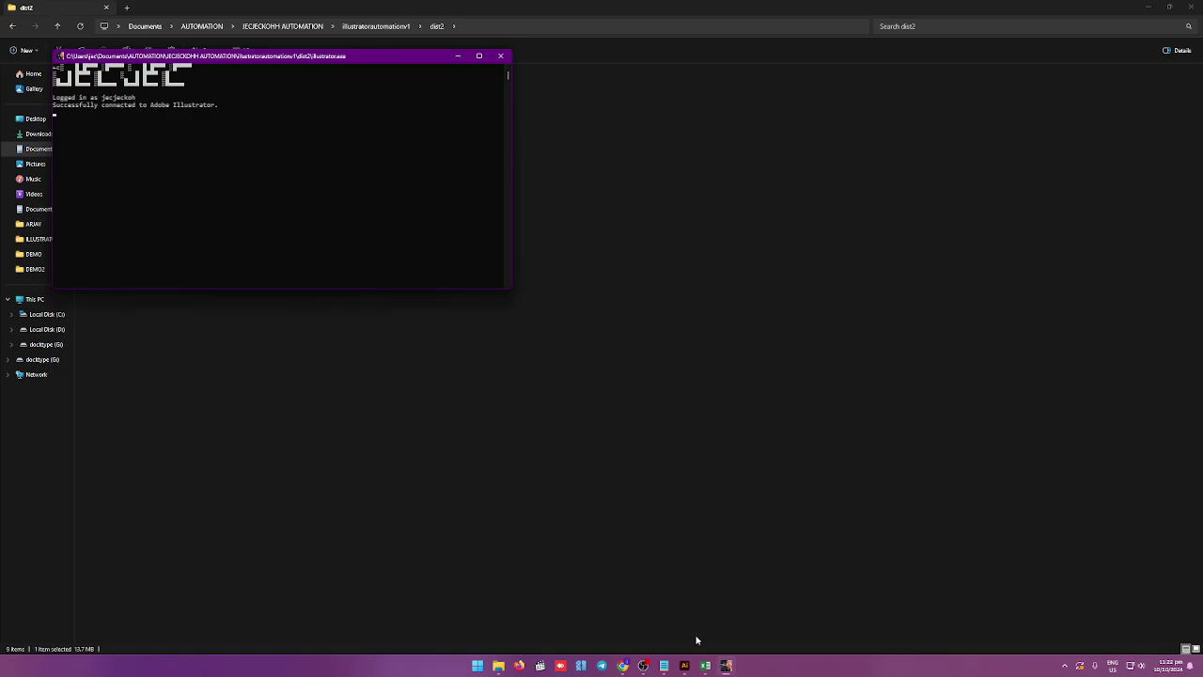
{"action": "left_click", "coordinate": [684, 665]}
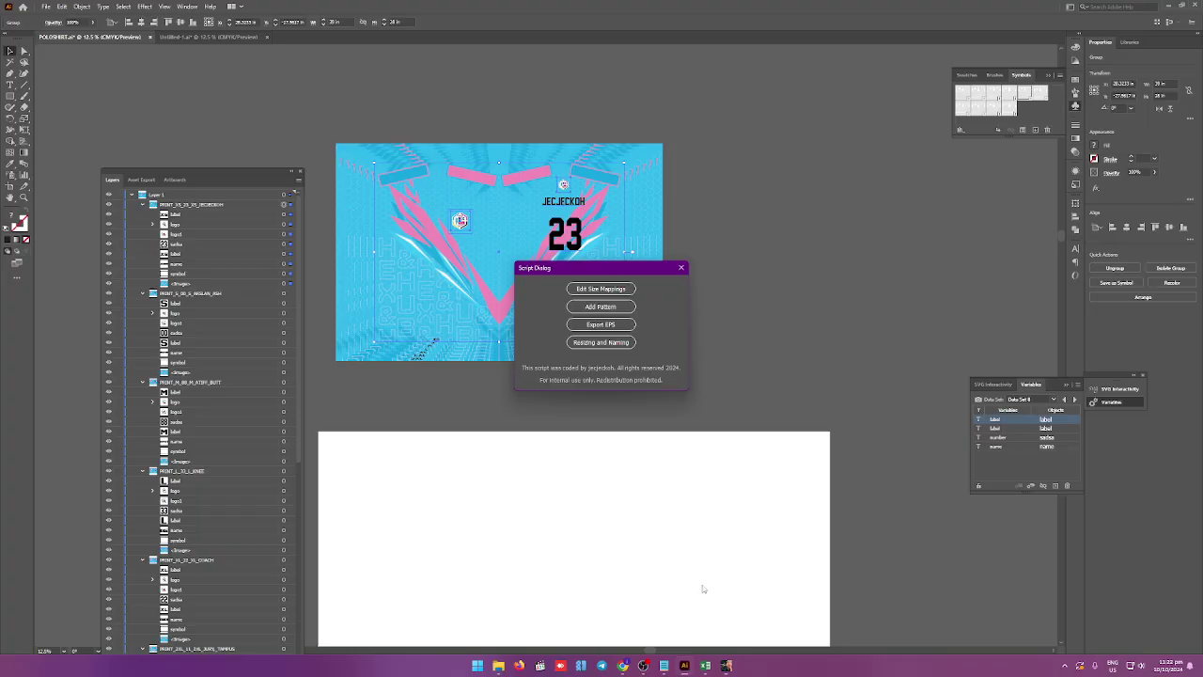
Apply the pattern to the jersey prints with the script, then deselect the artwork.
{"action": "left_click", "coordinate": [603, 307]}
{"action": "left_click", "coordinate": [626, 367]}
{"action": "left_click", "coordinate": [682, 268]}
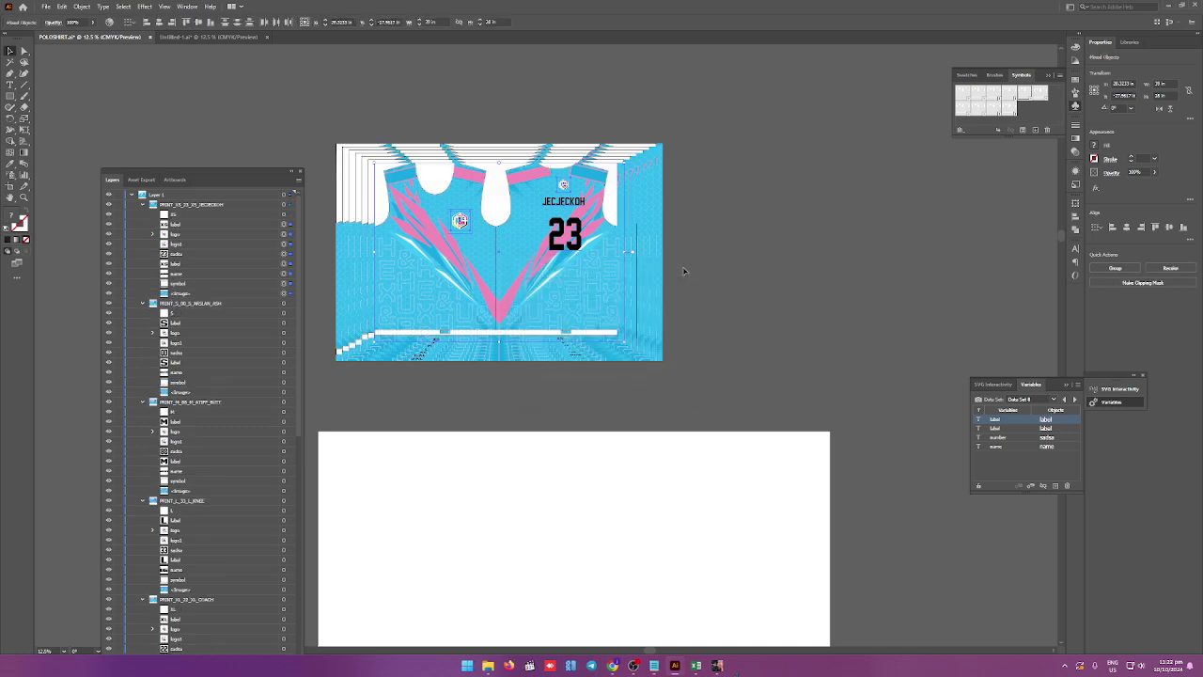
{"action": "left_click", "coordinate": [294, 71]}
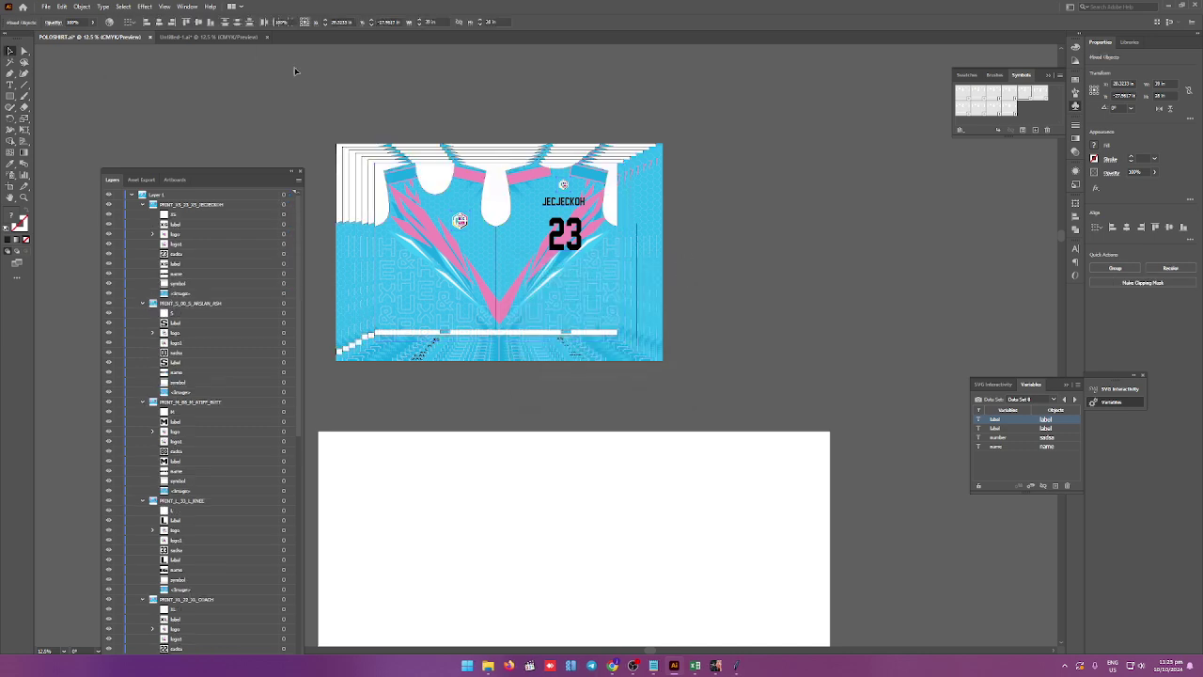
Drag the stacked 23, 00, 88, 33, COACH 22, 11 and both 55 jerseys to separate canvas spots.
{"action": "left_click_drag", "start_coordinate": [495, 199], "coordinate": [848, 287]}
{"action": "mouse_move", "coordinate": [493, 206]}
{"action": "left_mouse_down"}
{"action": "mouse_move", "coordinate": [514, 326]}
{"action": "mouse_move", "coordinate": [580, 496]}
{"action": "left_mouse_up"}
{"action": "left_click_drag", "start_coordinate": [534, 207], "coordinate": [888, 173]}
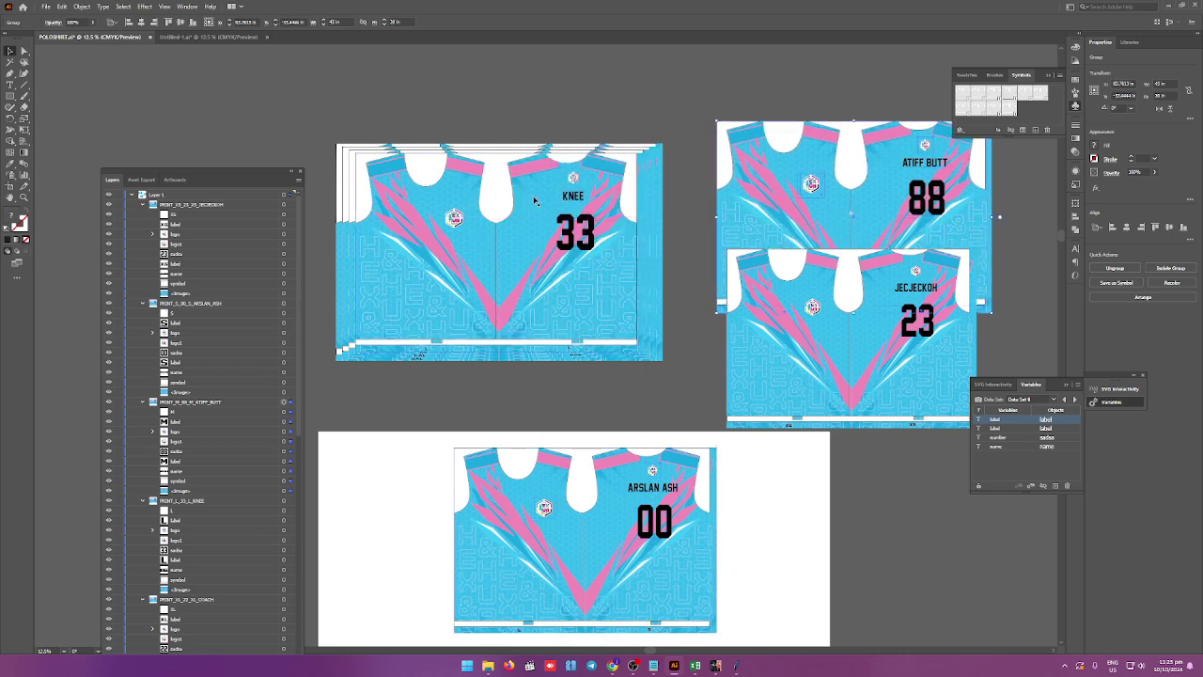
{"action": "left_click_drag", "start_coordinate": [534, 200], "coordinate": [537, 367]}
{"action": "left_click_drag", "start_coordinate": [482, 203], "coordinate": [231, 147]}
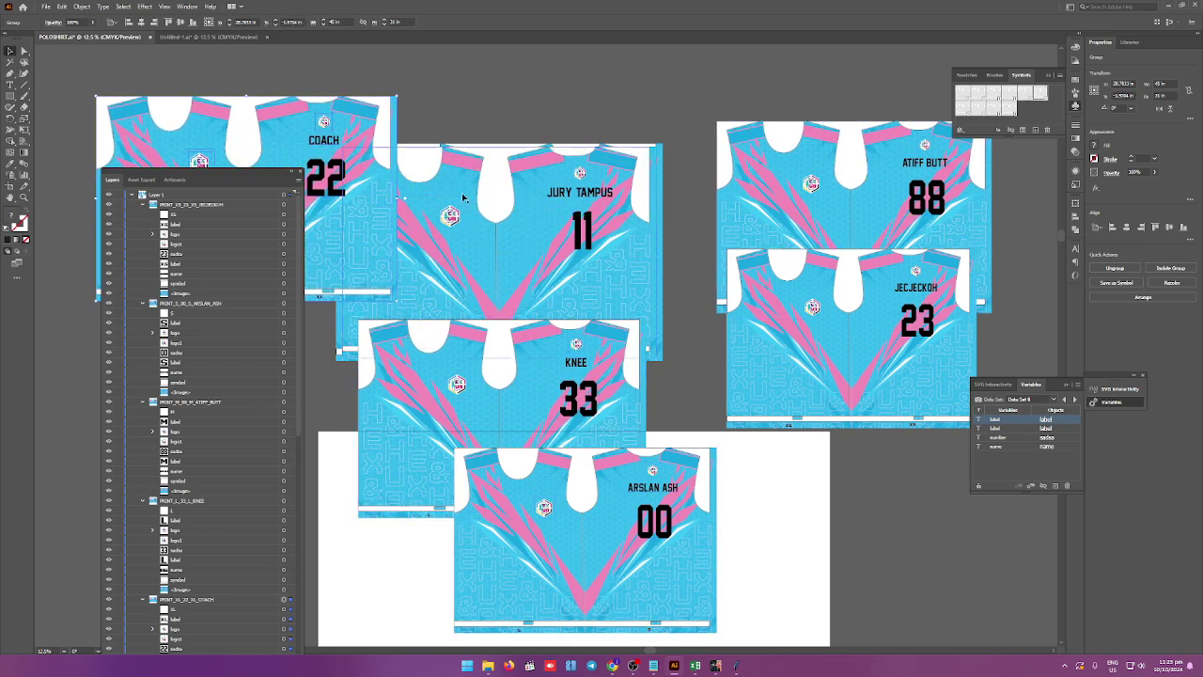
{"action": "left_click_drag", "start_coordinate": [496, 201], "coordinate": [711, 293]}
{"action": "mouse_move", "coordinate": [499, 199]}
{"action": "left_mouse_down"}
{"action": "mouse_move", "coordinate": [586, 134]}
{"action": "mouse_move", "coordinate": [664, 107]}
{"action": "left_mouse_up"}
{"action": "left_click_drag", "start_coordinate": [517, 175], "coordinate": [402, 380]}
{"action": "key", "text": "ctrl+minus"}
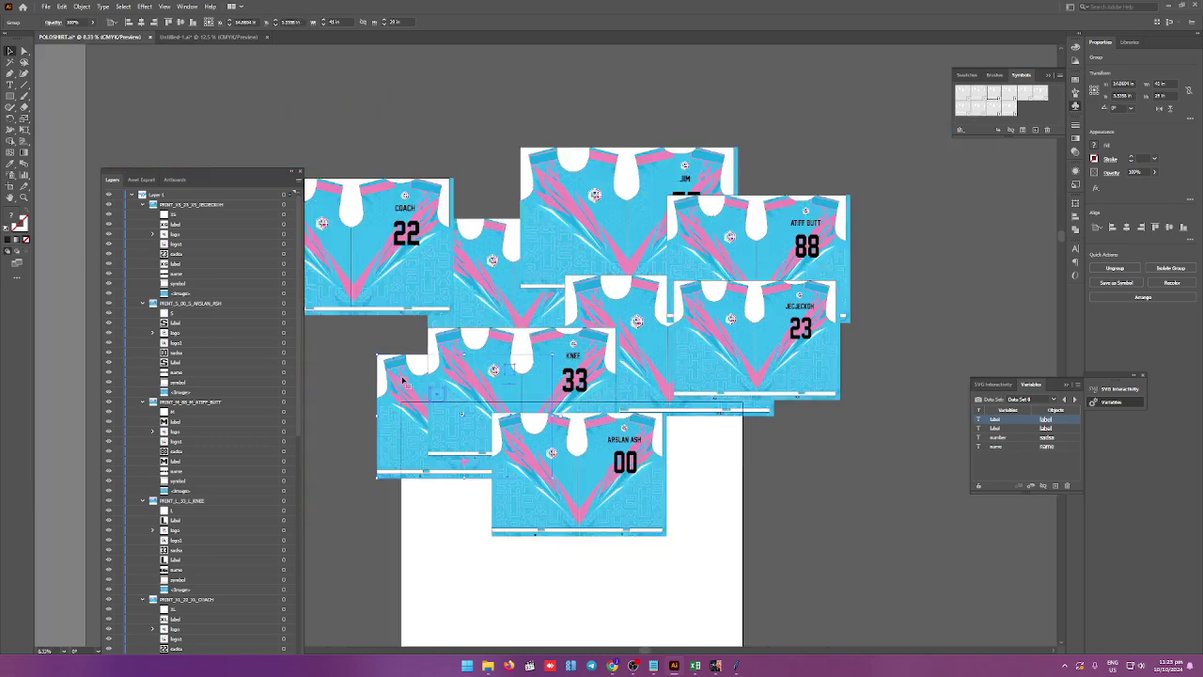
{"action": "left_click_drag", "start_coordinate": [260, 175], "coordinate": [159, 171]}
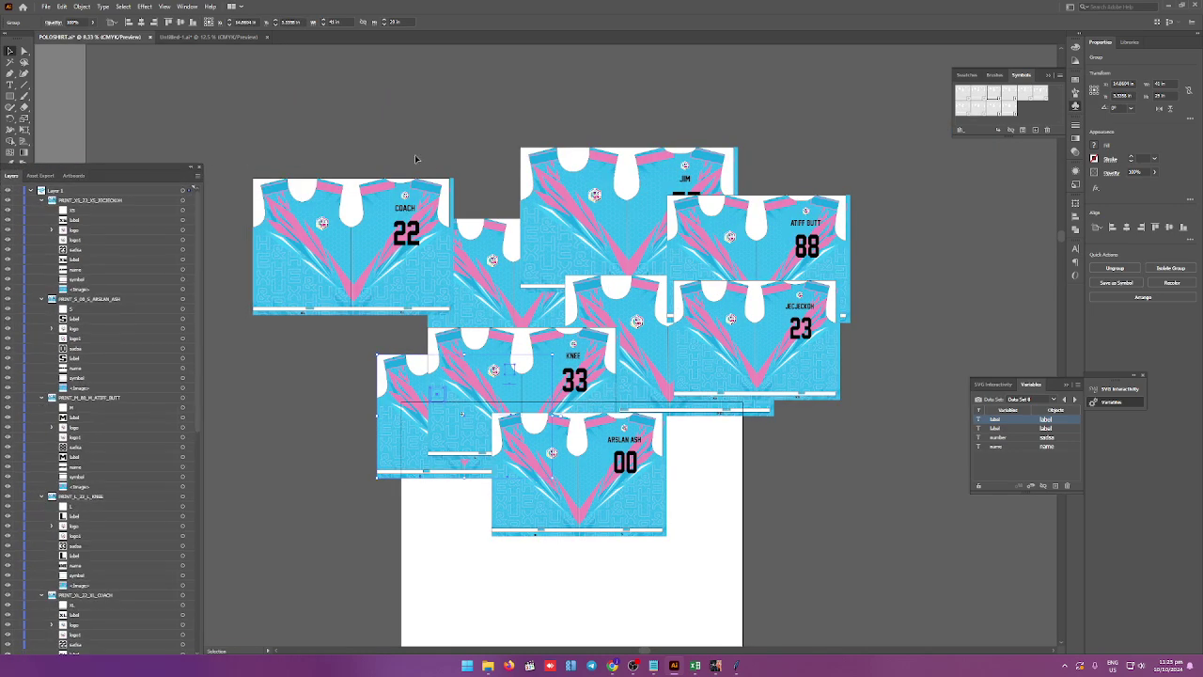
Move a 55 jersey to the right edge and the 88 jersey up and left.
{"action": "left_click", "coordinate": [844, 154]}
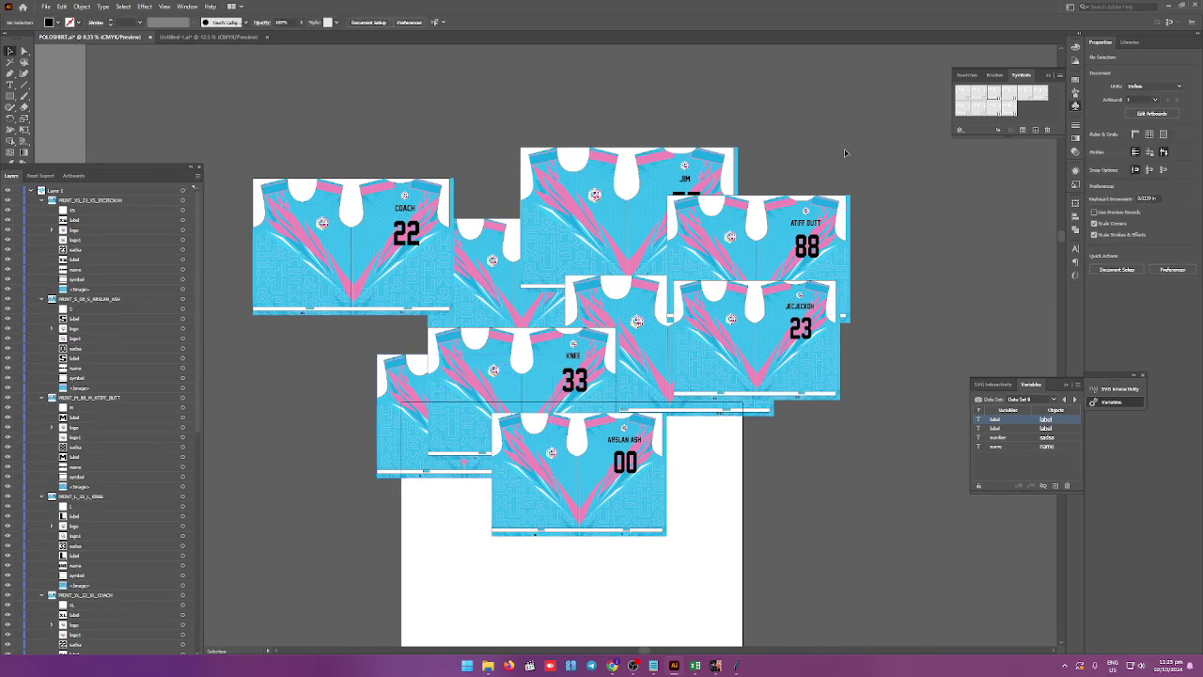
{"action": "left_click_drag", "start_coordinate": [680, 164], "coordinate": [558, 106]}
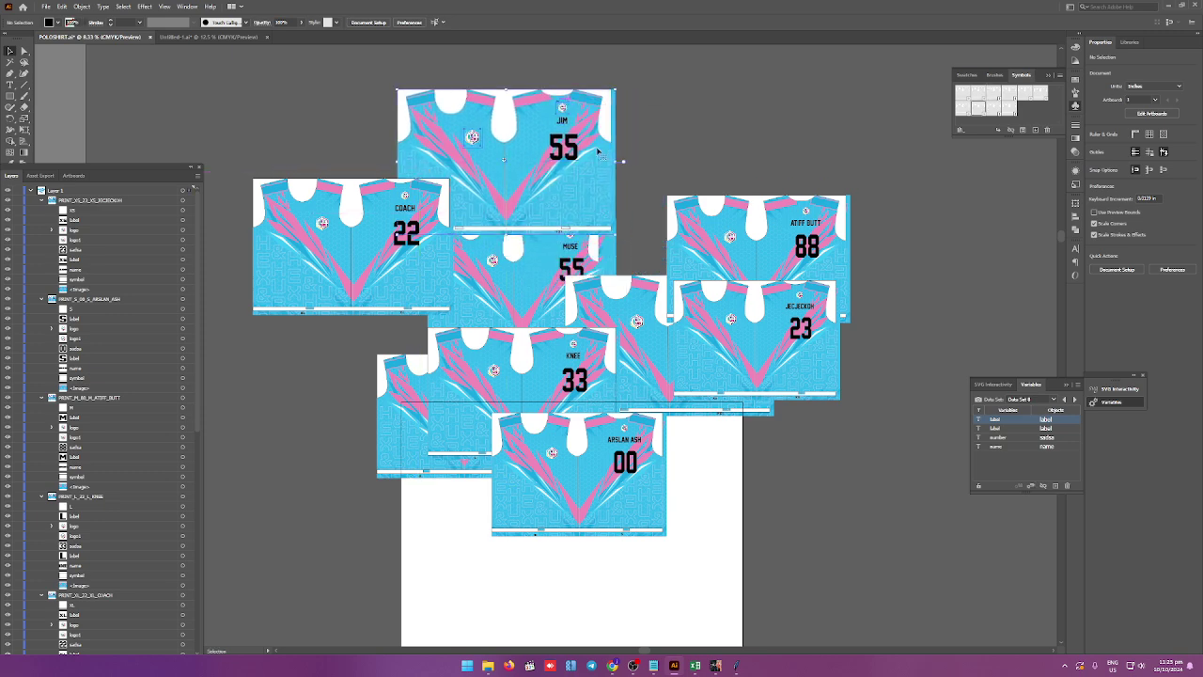
{"action": "scroll", "coordinate": [563, 216], "scroll_direction": "up", "scroll_amount": 2}
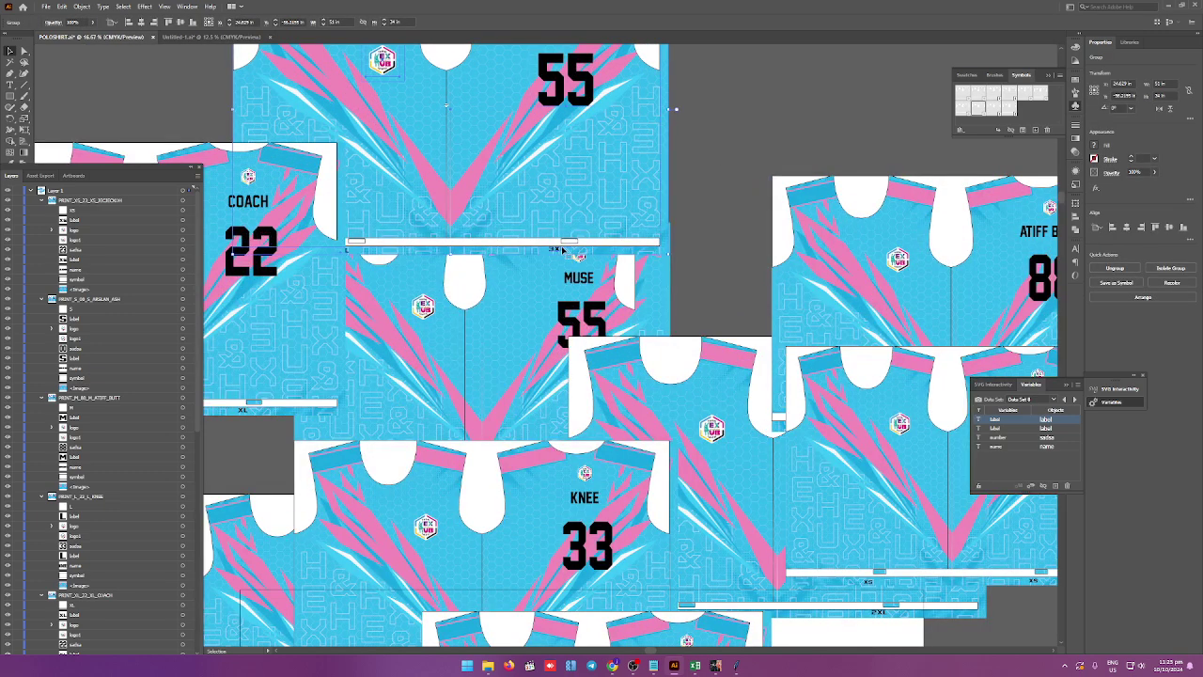
{"action": "scroll", "coordinate": [511, 214], "scroll_direction": "down", "scroll_amount": 2}
{"action": "mouse_move", "coordinate": [480, 101]}
{"action": "left_mouse_down"}
{"action": "mouse_move", "coordinate": [832, 132]}
{"action": "mouse_move", "coordinate": [935, 184]}
{"action": "left_mouse_up"}
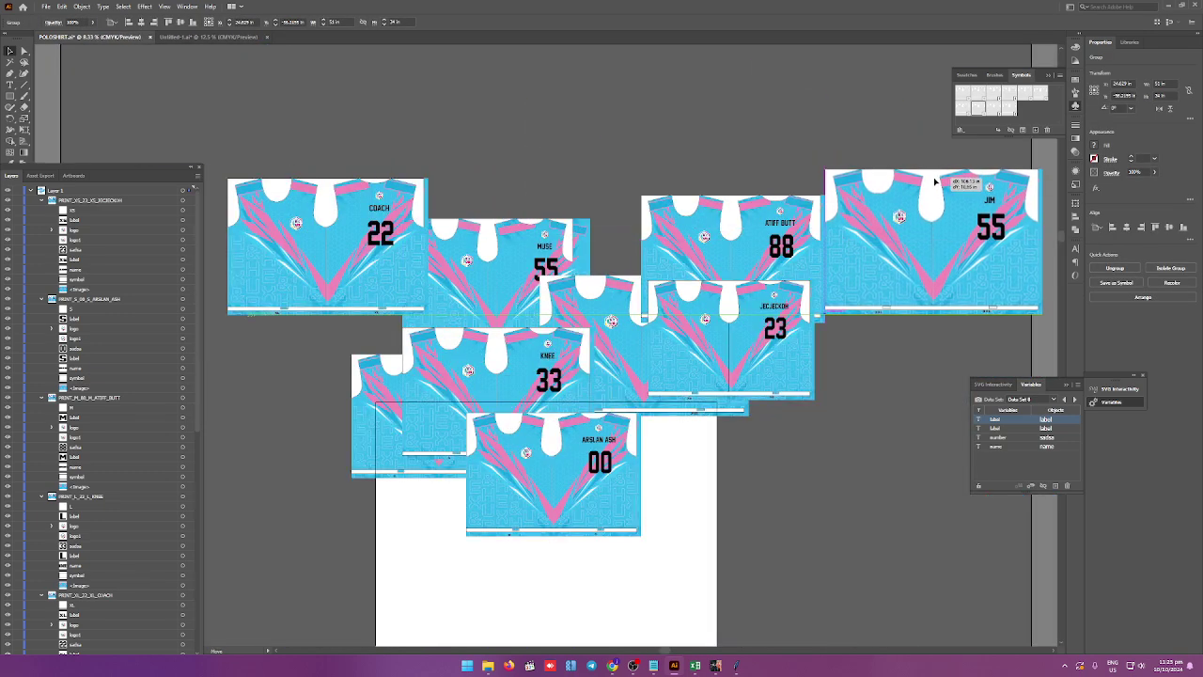
{"action": "mouse_move", "coordinate": [728, 214]}
{"action": "left_mouse_down"}
{"action": "mouse_move", "coordinate": [720, 188]}
{"action": "mouse_move", "coordinate": [635, 94]}
{"action": "left_mouse_up"}
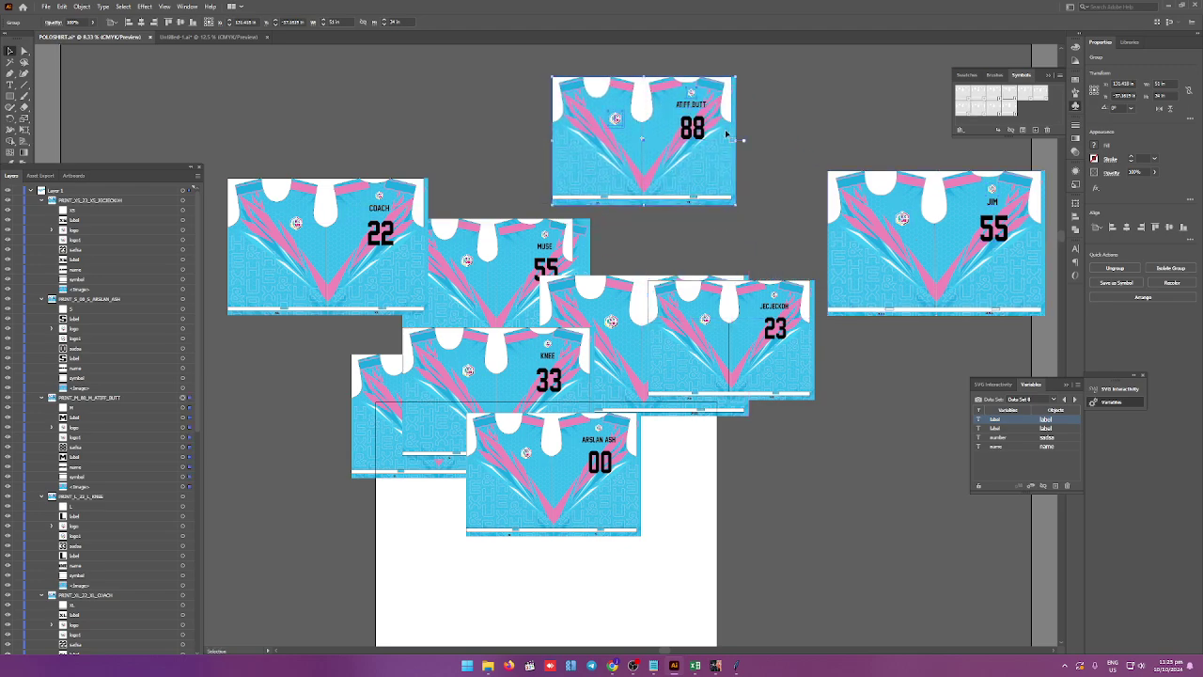
Arrange the 23, 11, 00 and 33 jerseys into a ring around the canvas.
{"action": "scroll", "coordinate": [714, 139], "scroll_direction": "up", "scroll_amount": 2}
{"action": "scroll", "coordinate": [696, 254], "scroll_direction": "up", "scroll_amount": 1}
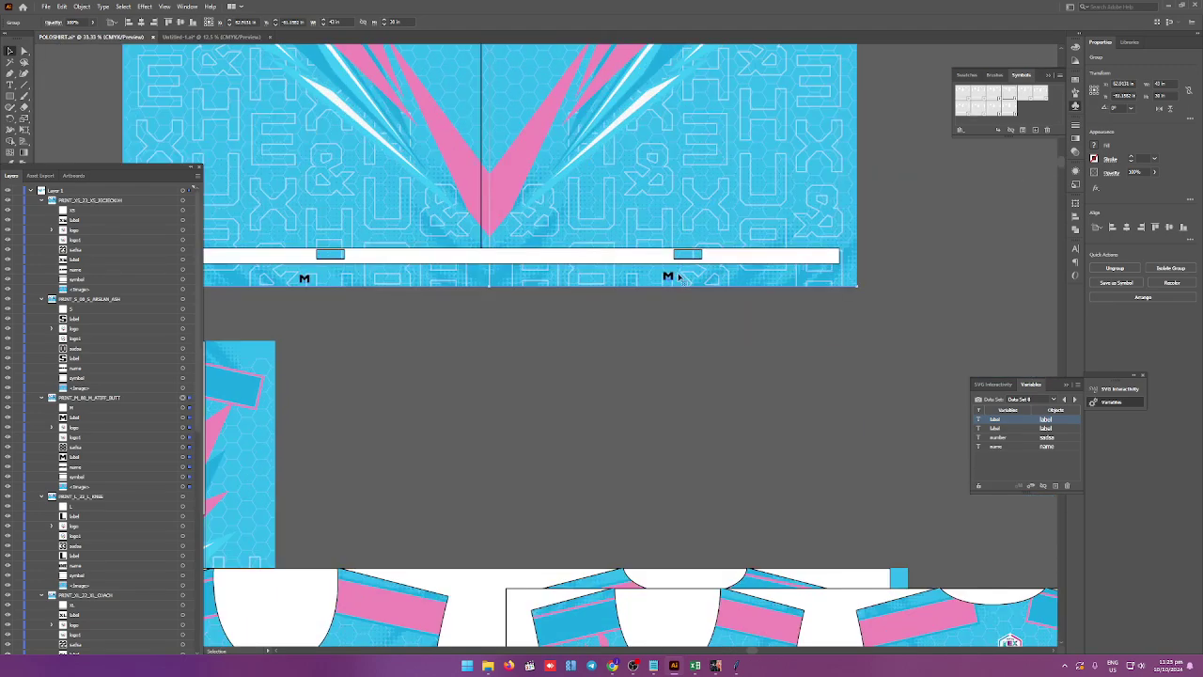
{"action": "scroll", "coordinate": [695, 271], "scroll_direction": "down", "scroll_amount": 1}
{"action": "scroll", "coordinate": [681, 320], "scroll_direction": "down", "scroll_amount": 1}
{"action": "scroll", "coordinate": [675, 355], "scroll_direction": "down", "scroll_amount": 1}
{"action": "scroll", "coordinate": [675, 356], "scroll_direction": "down", "scroll_amount": 1}
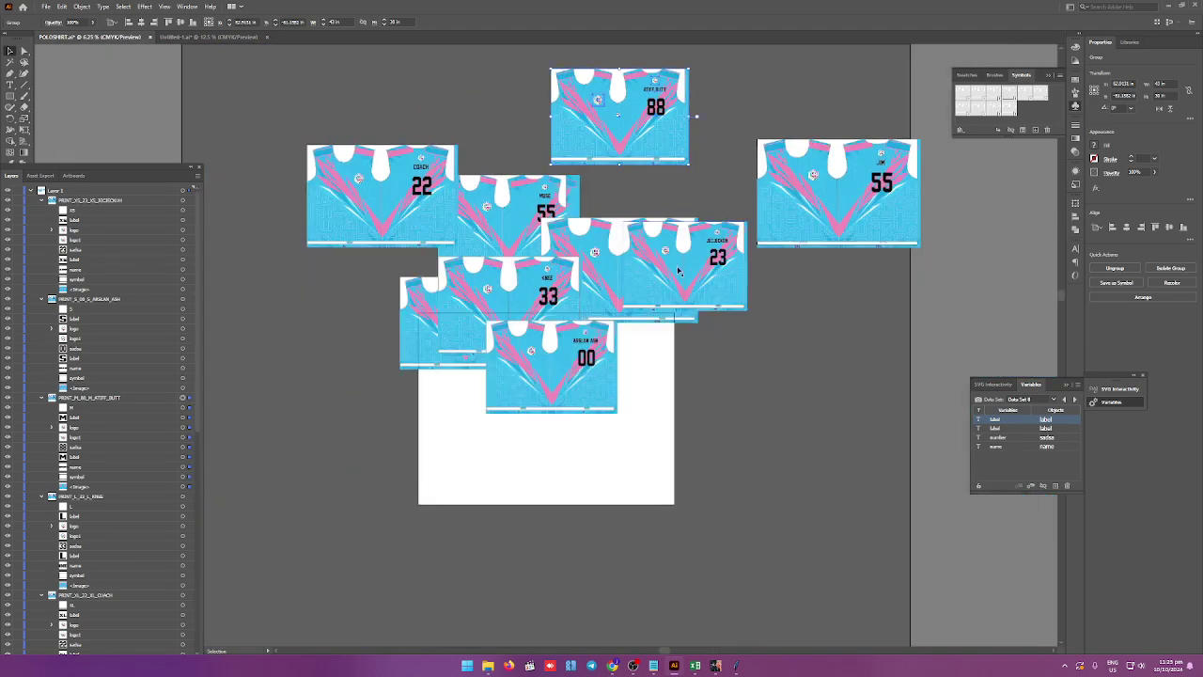
{"action": "left_click_drag", "start_coordinate": [678, 268], "coordinate": [845, 340]}
{"action": "left_click_drag", "start_coordinate": [648, 283], "coordinate": [784, 496]}
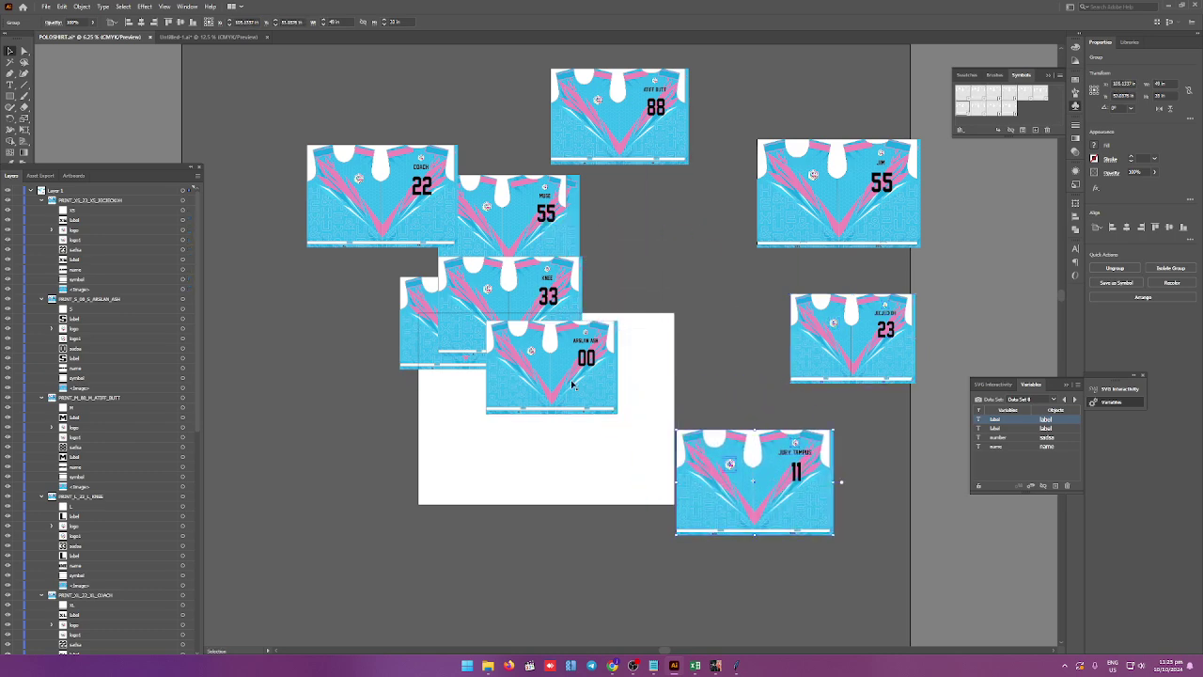
{"action": "left_click_drag", "start_coordinate": [571, 376], "coordinate": [428, 495]}
{"action": "left_click_drag", "start_coordinate": [519, 348], "coordinate": [697, 365]}
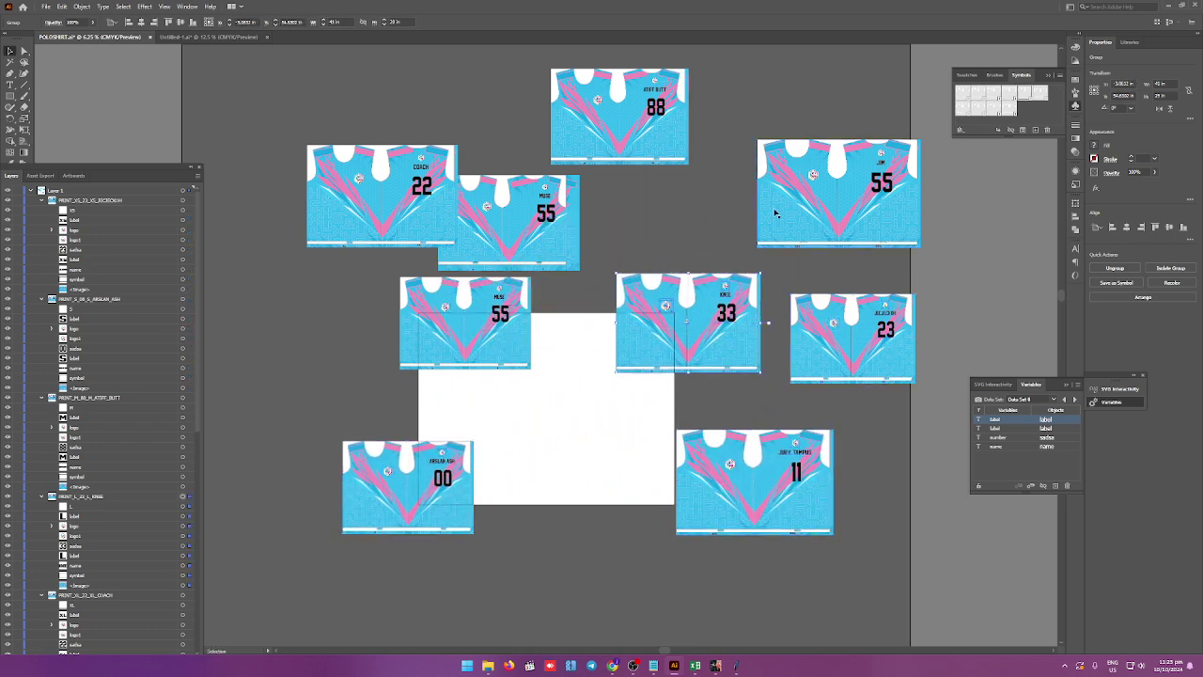
Delete the surplus copy of the 55 jersey.
{"action": "mouse_move", "coordinate": [564, 196]}
{"action": "left_mouse_down"}
{"action": "mouse_move", "coordinate": [693, 225]}
{"action": "mouse_move", "coordinate": [627, 231]}
{"action": "left_mouse_up"}
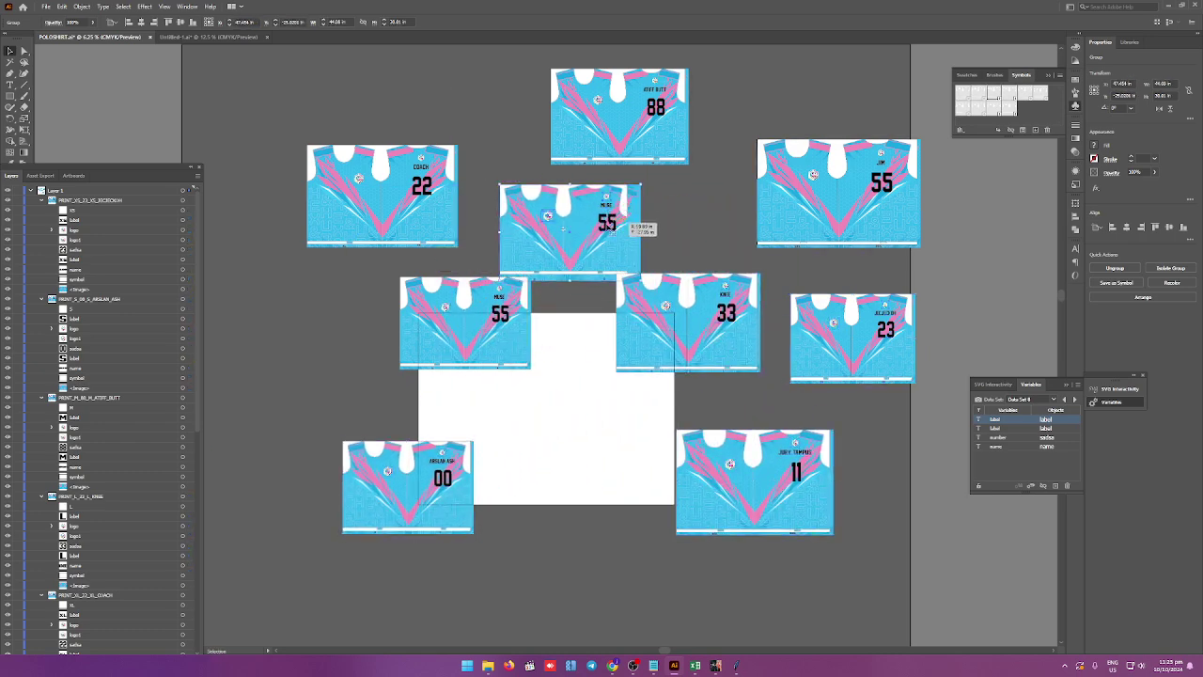
{"action": "scroll", "coordinate": [627, 231], "scroll_direction": "up", "scroll_amount": 1}
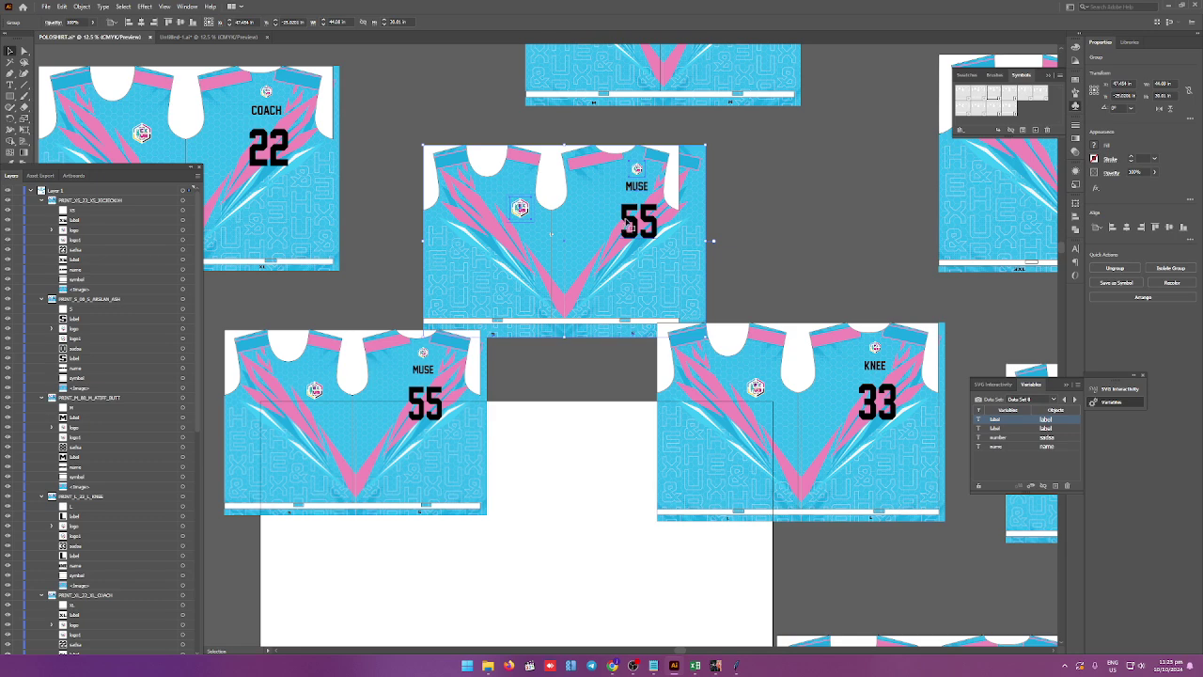
{"action": "scroll", "coordinate": [627, 223], "scroll_direction": "down", "scroll_amount": 1}
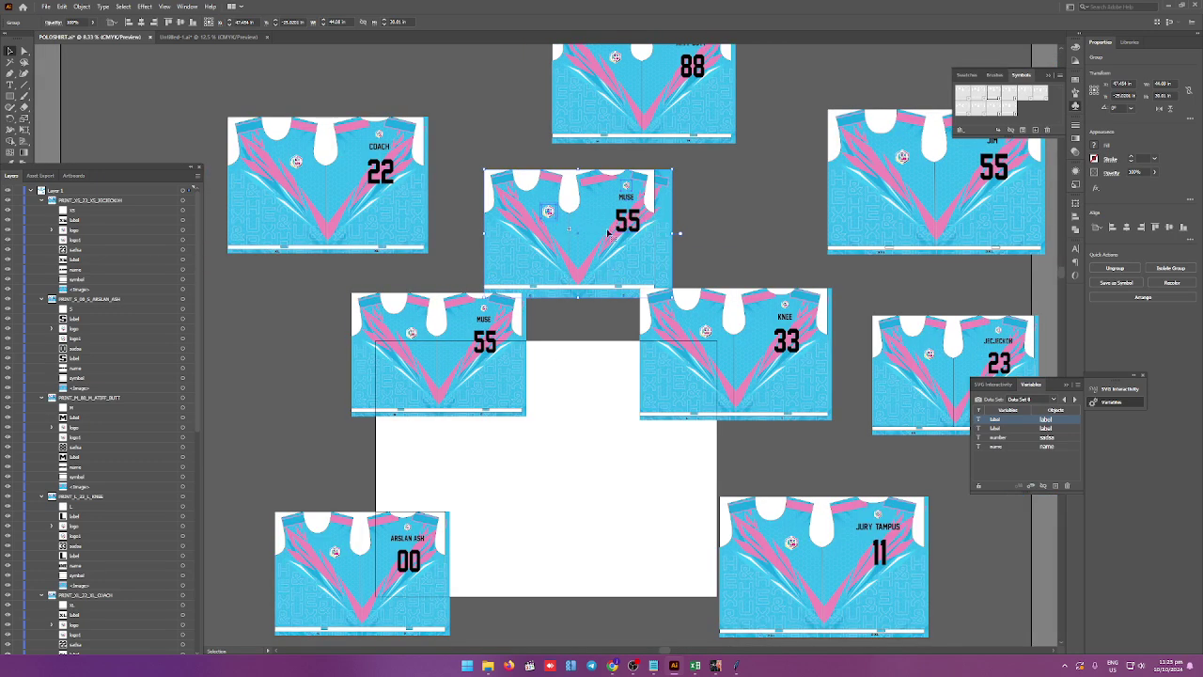
{"action": "key", "text": "Delete"}
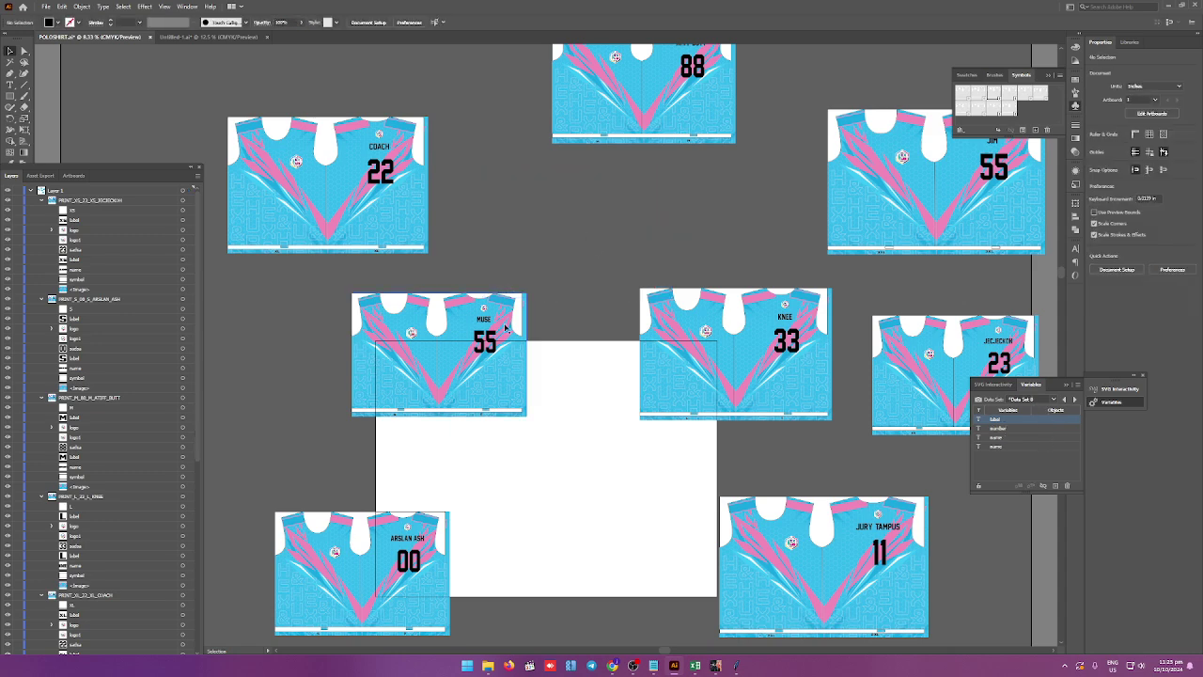
Place a blank jersey symbol instance between the player jerseys.
{"action": "left_click", "coordinate": [501, 326]}
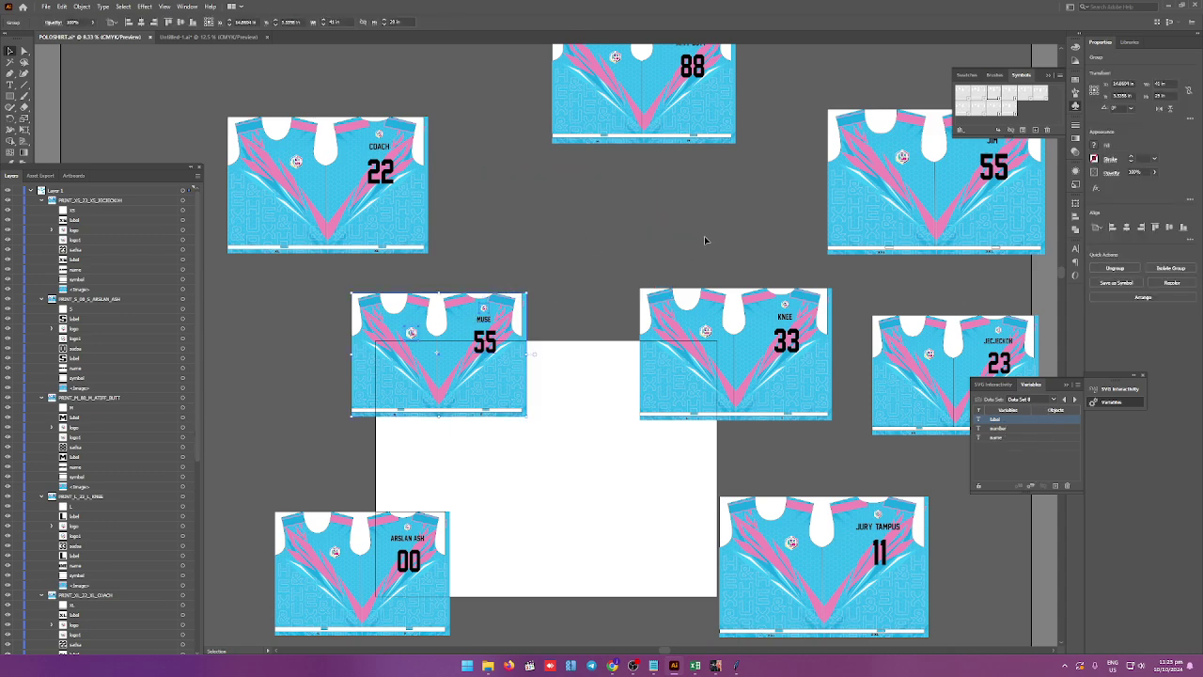
{"action": "scroll", "coordinate": [377, 136], "scroll_direction": "up", "scroll_amount": 2}
{"action": "scroll", "coordinate": [388, 143], "scroll_direction": "down", "scroll_amount": 1}
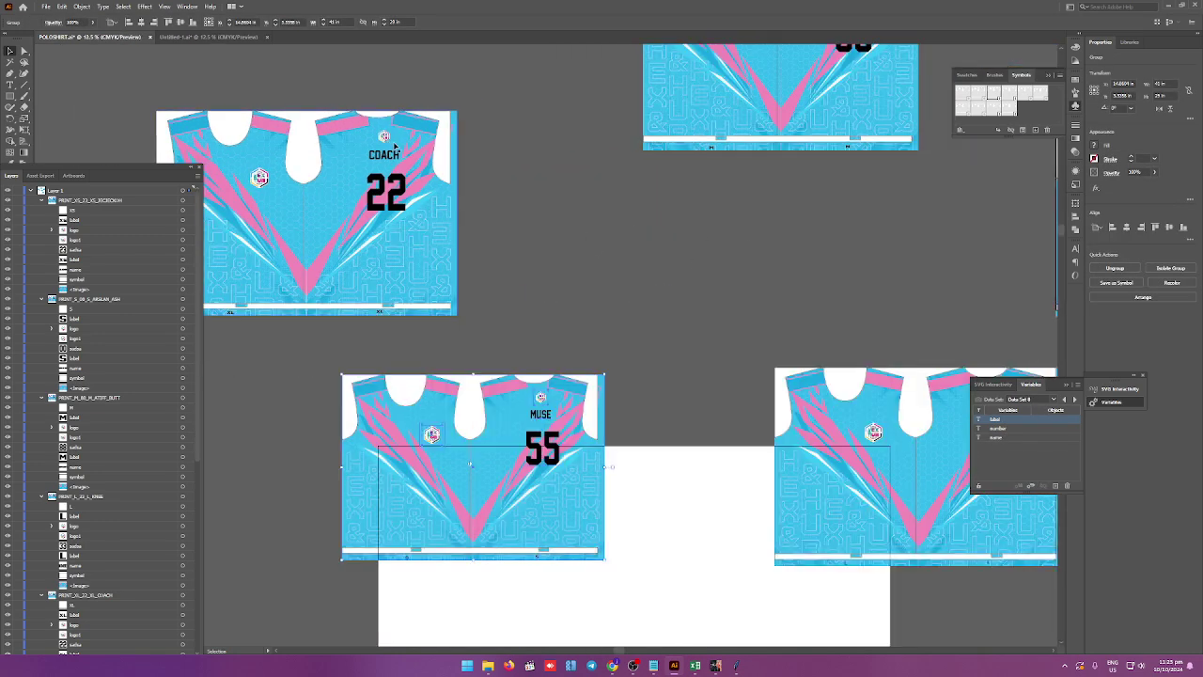
{"action": "scroll", "coordinate": [519, 213], "scroll_direction": "down", "scroll_amount": 1}
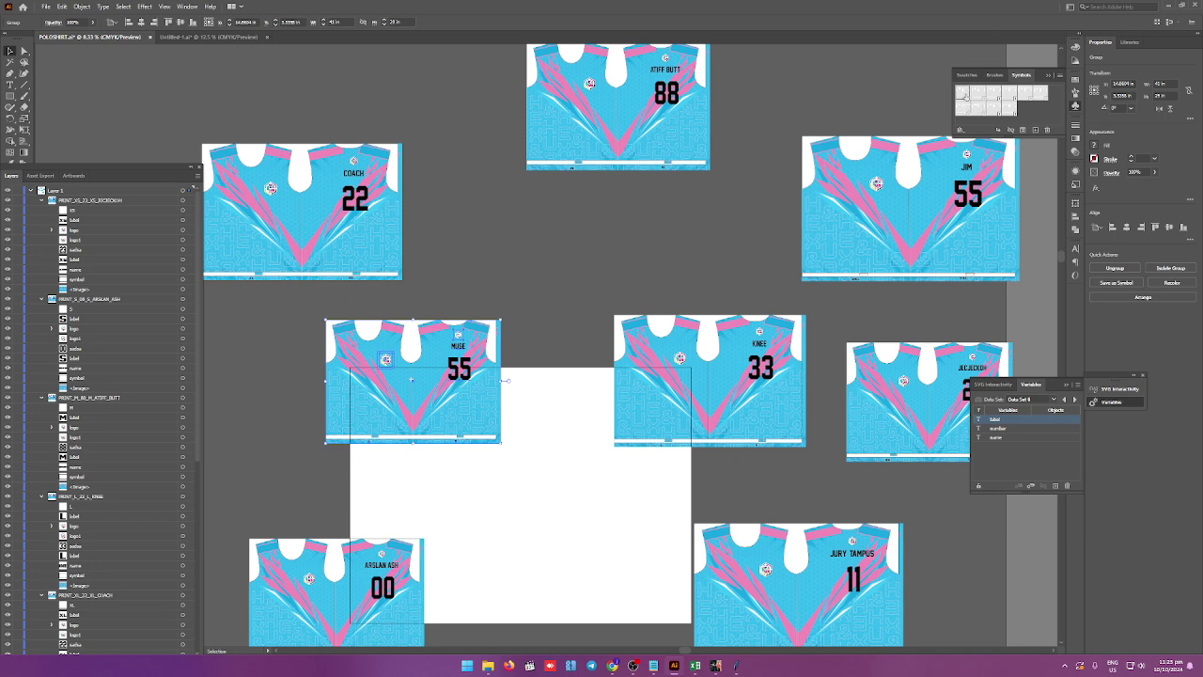
{"action": "left_click_drag", "start_coordinate": [627, 220], "coordinate": [613, 230]}
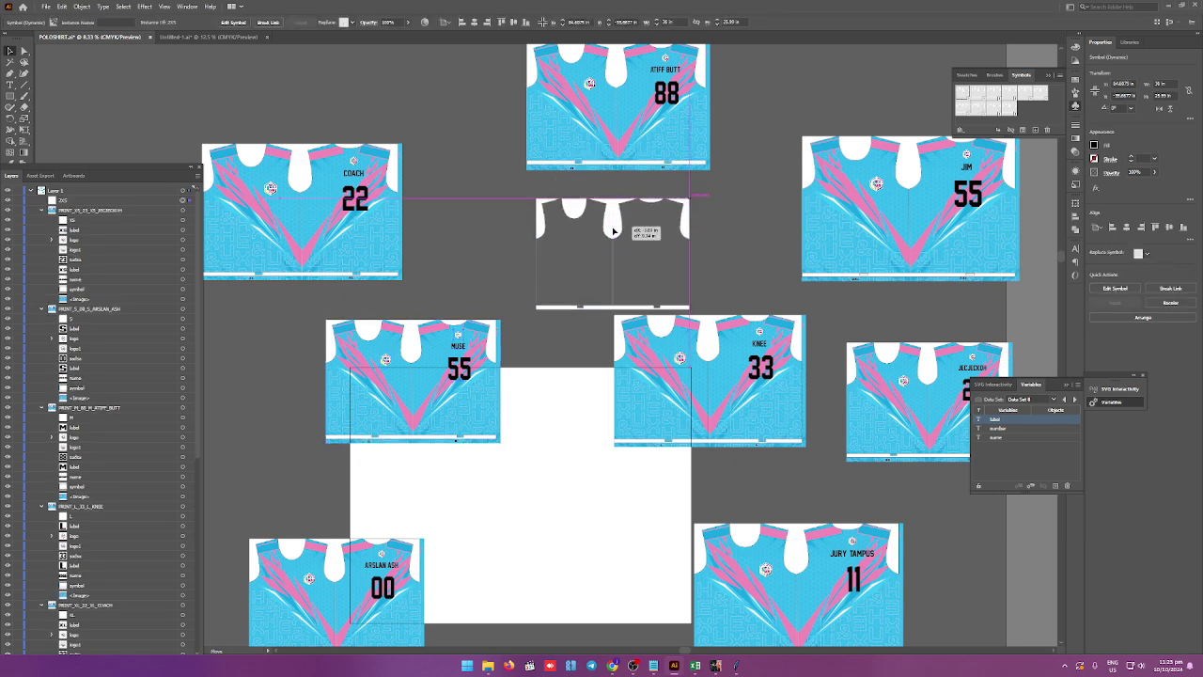
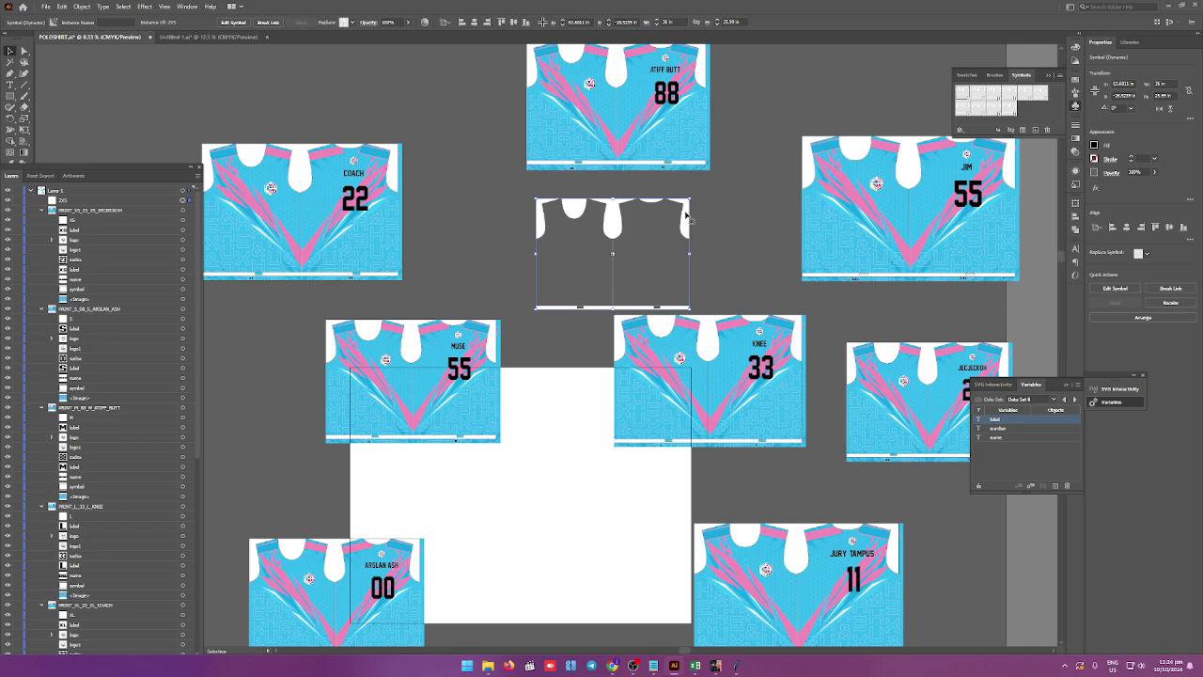
Delete the empty jersey outline and drag the COACH 22 jersey right and down into its place.
{"action": "key", "text": "Delete"}
{"action": "scroll", "coordinate": [688, 216], "scroll_direction": "down", "scroll_amount": 3}
{"action": "scroll", "coordinate": [311, 178], "scroll_direction": "up", "scroll_amount": 3}
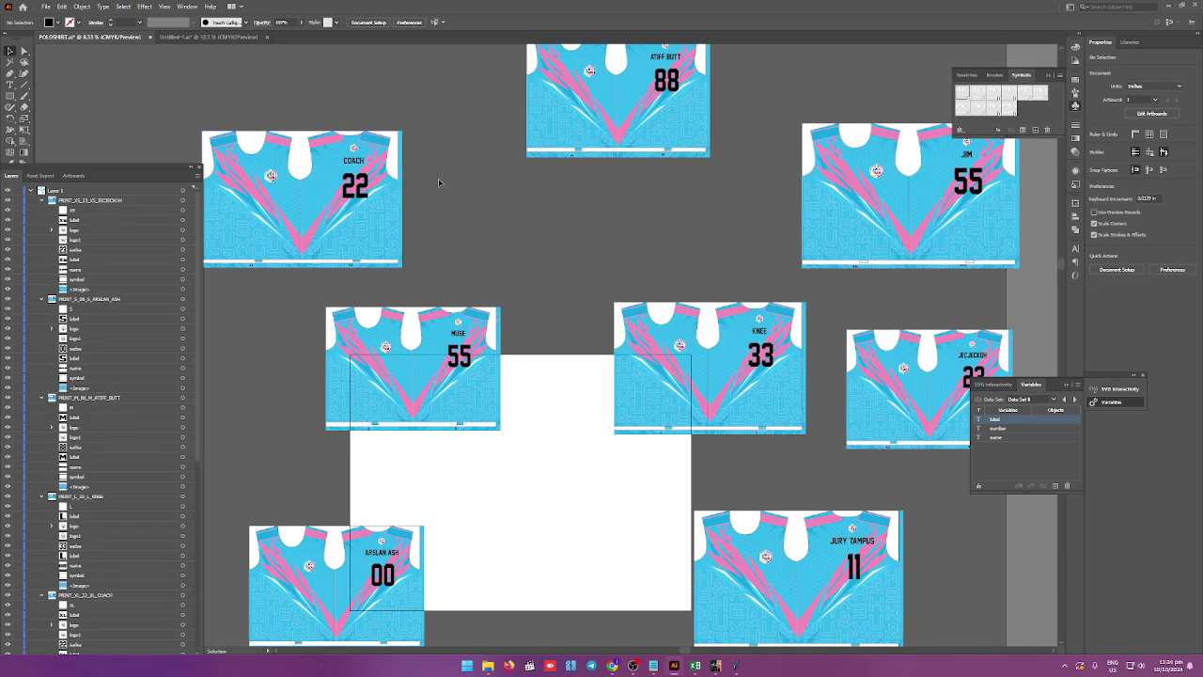
{"action": "left_click_drag", "start_coordinate": [310, 180], "coordinate": [420, 205]}
{"action": "scroll", "coordinate": [463, 195], "scroll_direction": "up", "scroll_amount": 2}
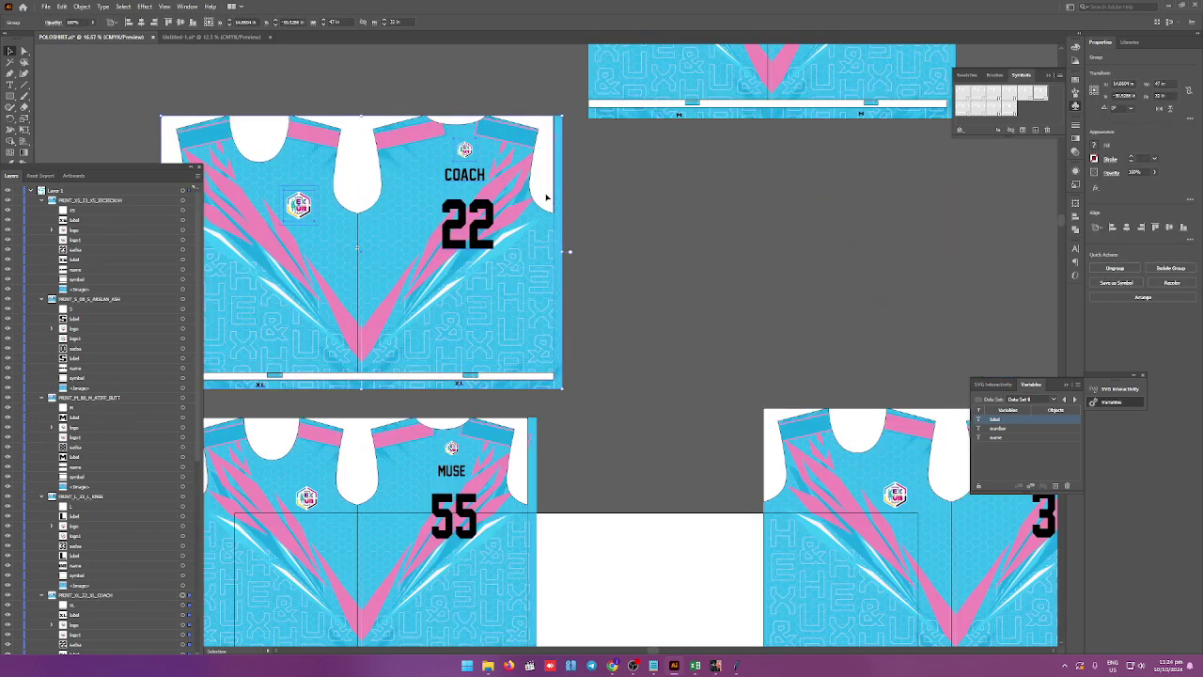
Enter and exit isolation on the COACH jersey symbol, then zoom back out to the full layout.
{"action": "double_click", "coordinate": [553, 208]}
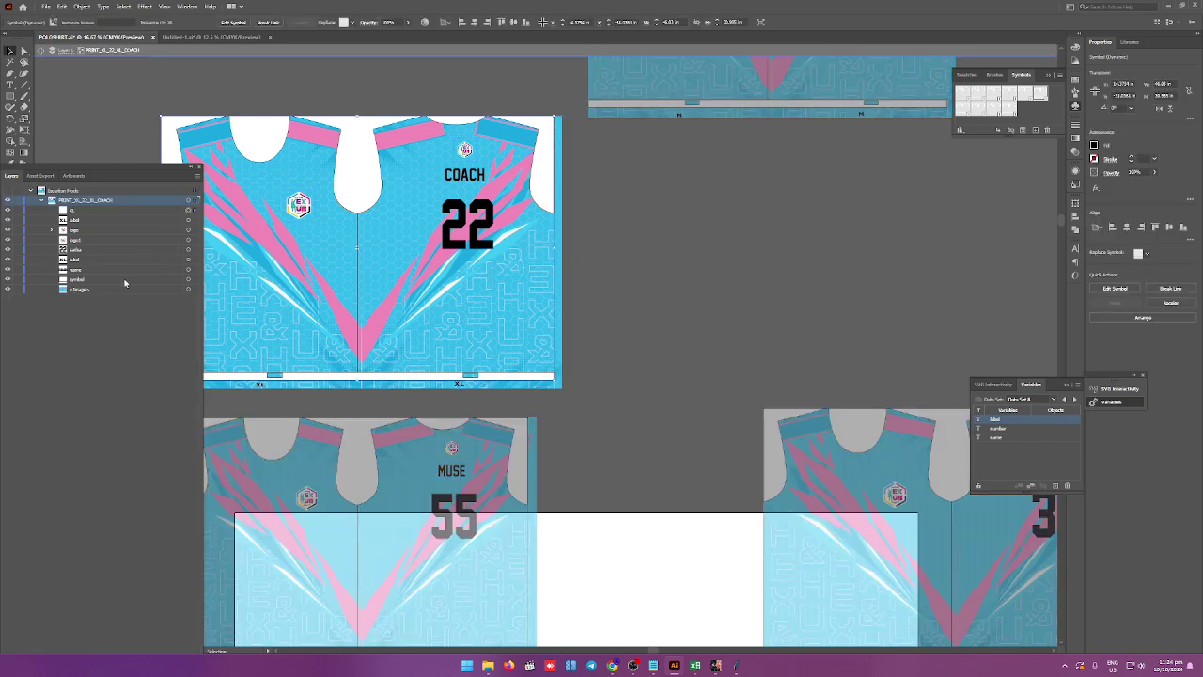
{"action": "left_click", "coordinate": [188, 279]}
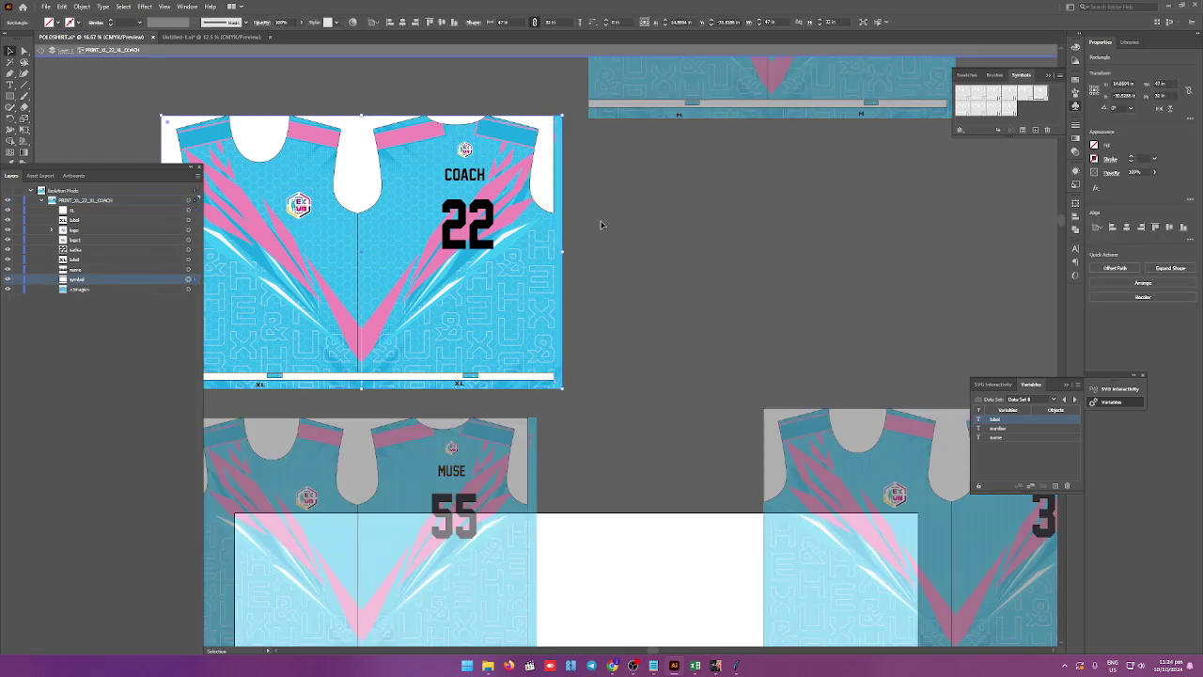
{"action": "left_click", "coordinate": [557, 211]}
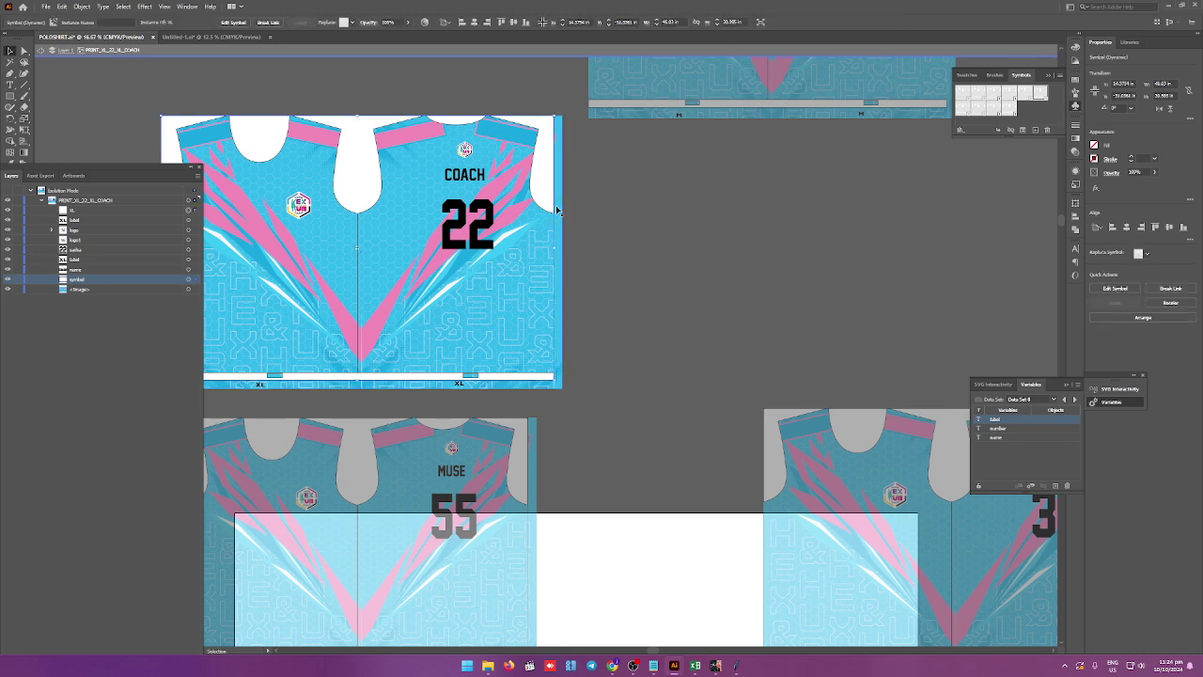
{"action": "double_click", "coordinate": [567, 211]}
{"action": "key", "text": "ctrl+minus"}
{"action": "key", "text": "ctrl+minus"}
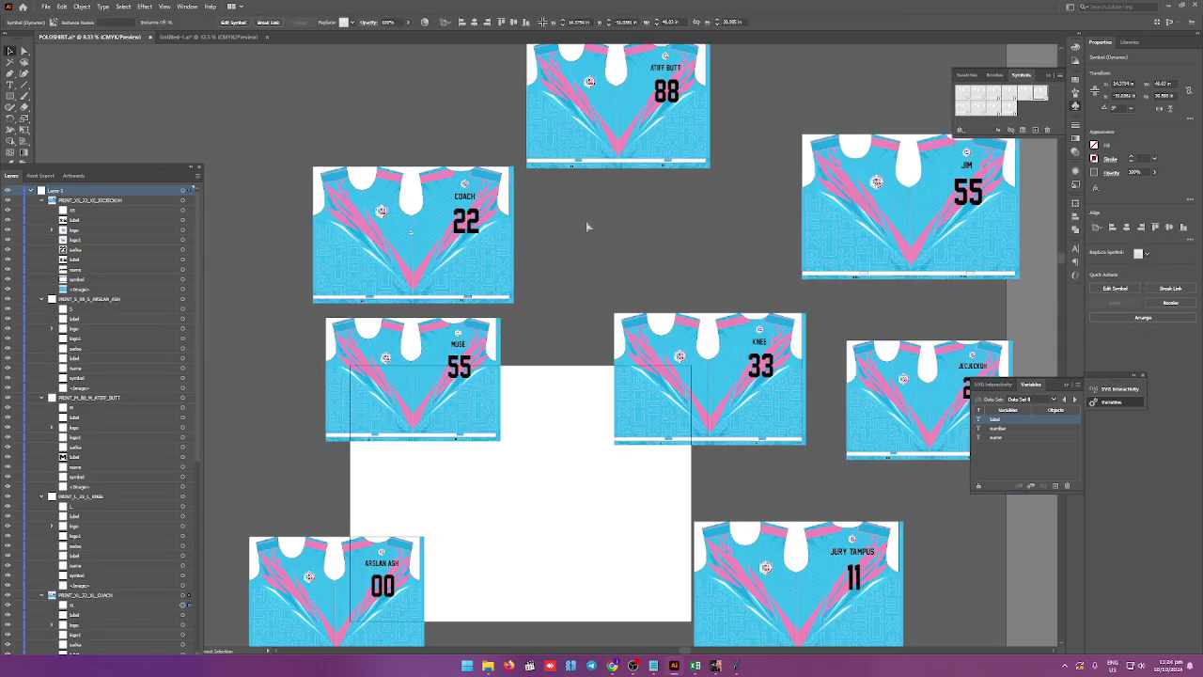
Drag the number 23 jersey group right to uncover the 00 jersey, then bring up File Explorer.
{"action": "left_click", "coordinate": [608, 220]}
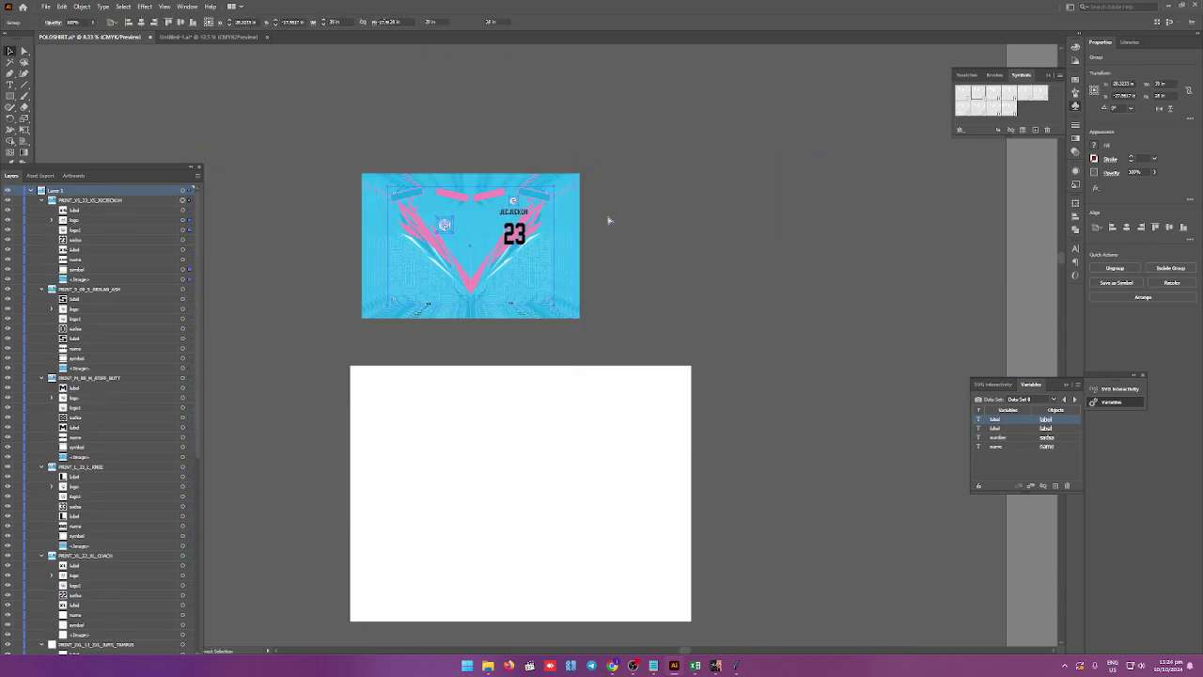
{"action": "left_click", "coordinate": [504, 229]}
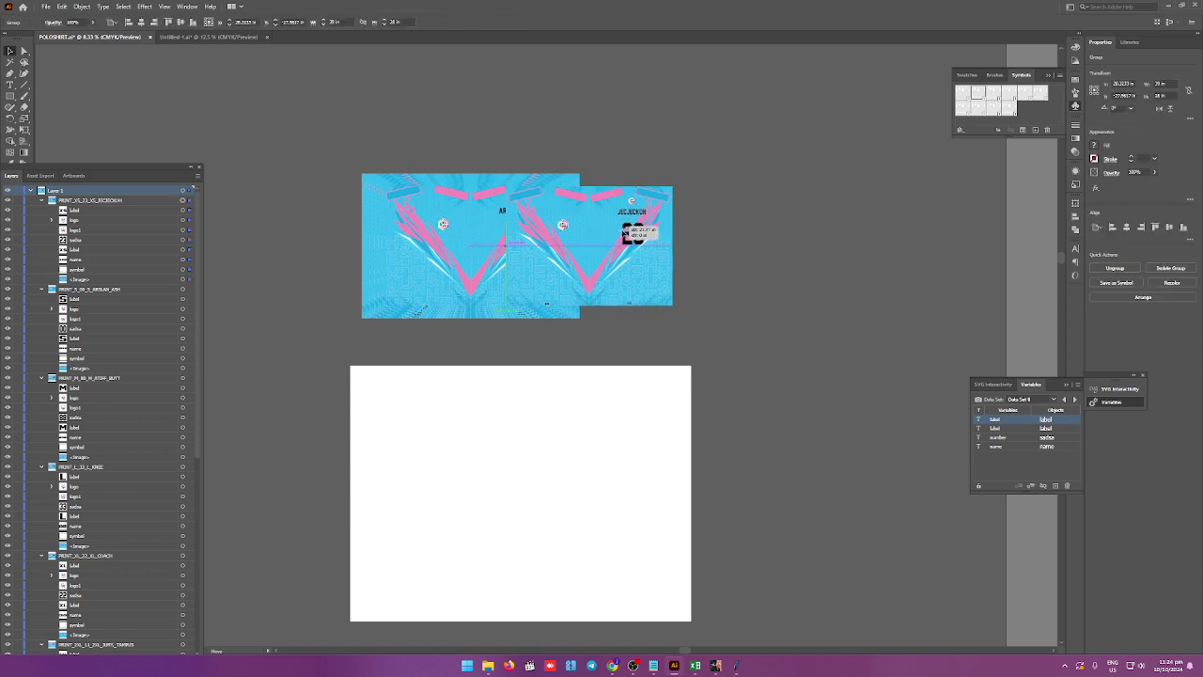
{"action": "left_click_drag", "start_coordinate": [503, 229], "coordinate": [788, 269]}
{"action": "scroll", "coordinate": [848, 332], "scroll_direction": "up", "scroll_amount": 2}
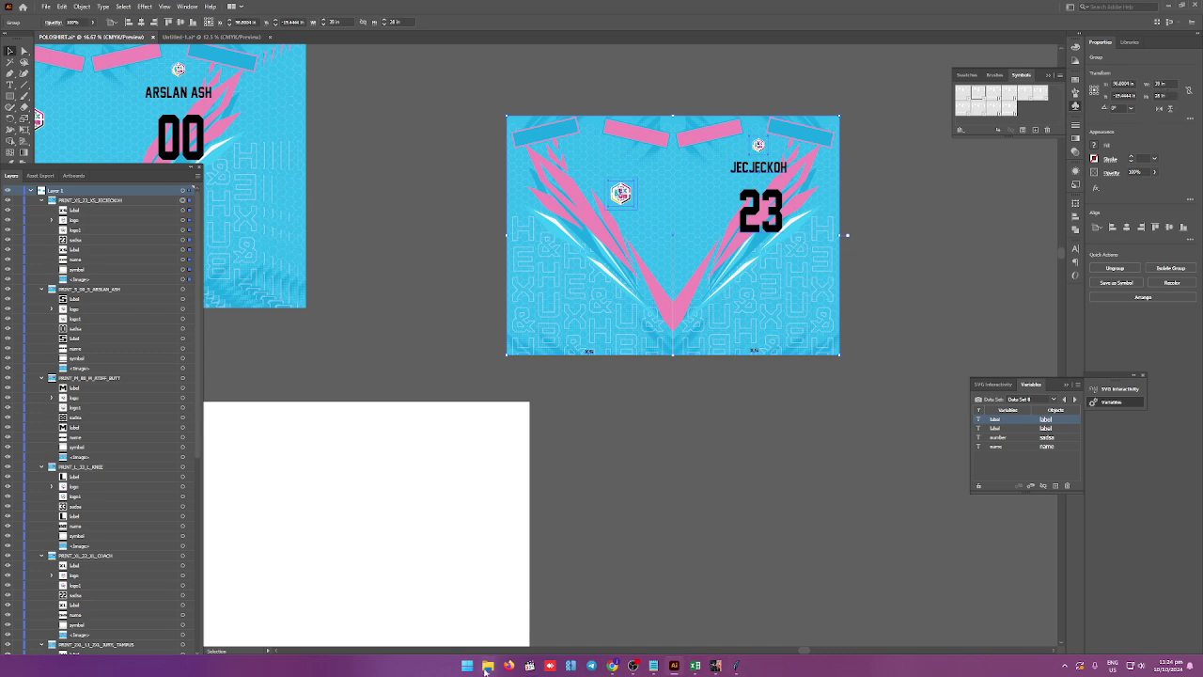
{"action": "left_click", "coordinate": [488, 665]}
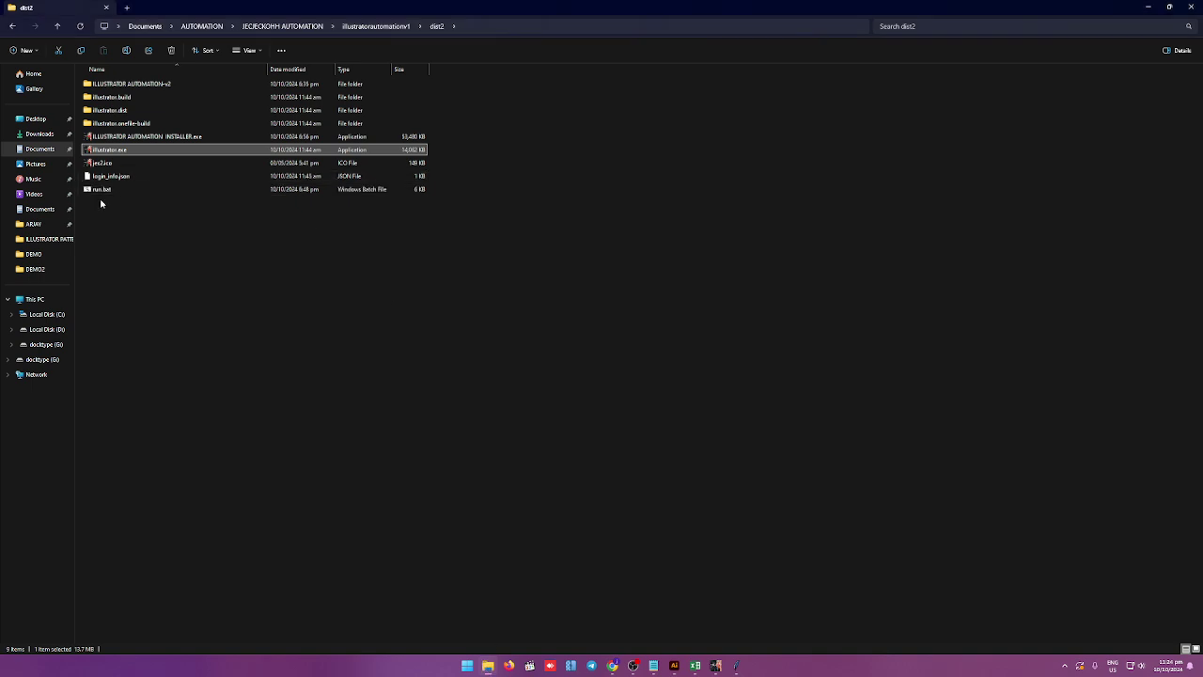
Browse Documents into the automation project's illustratorautomationv1 dist folder, then go back up.
{"action": "left_click", "coordinate": [45, 209]}
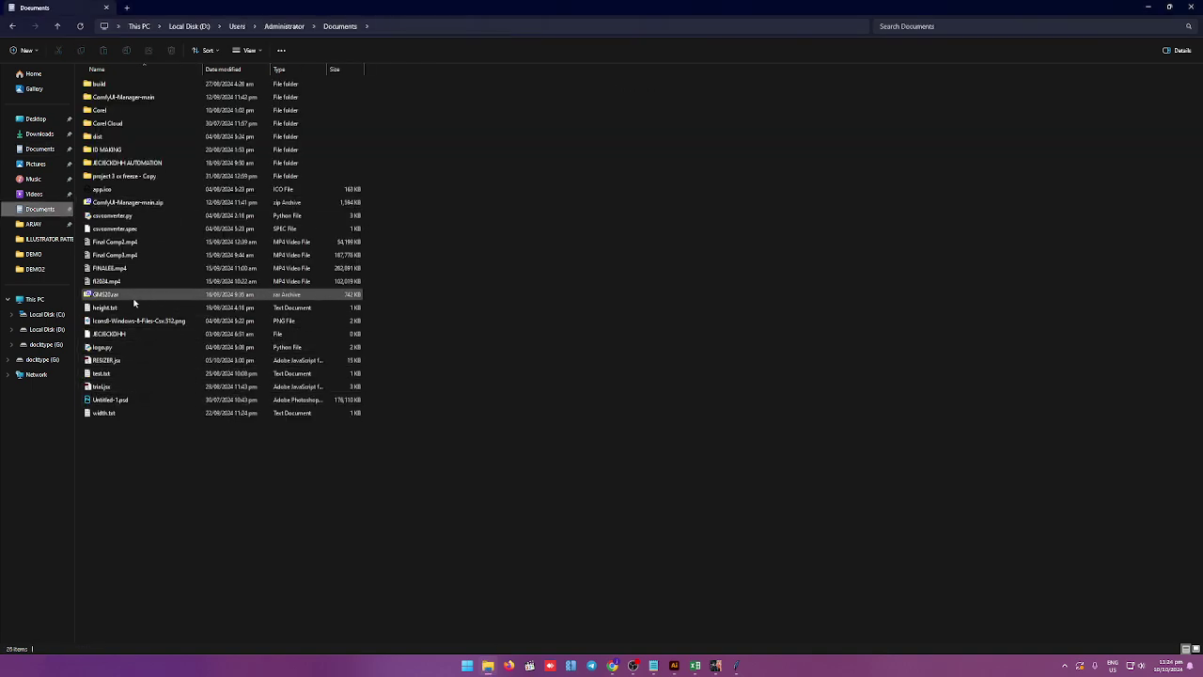
{"action": "mouse_move", "coordinate": [105, 294]}
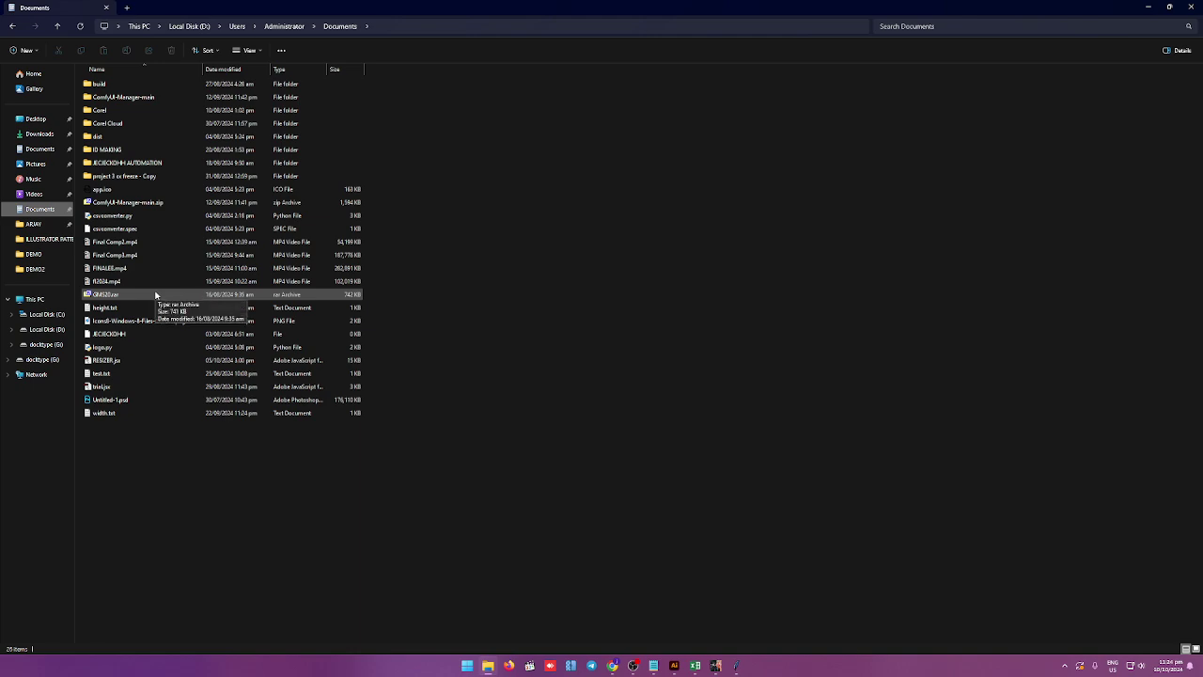
{"action": "left_click", "coordinate": [1147, 7]}
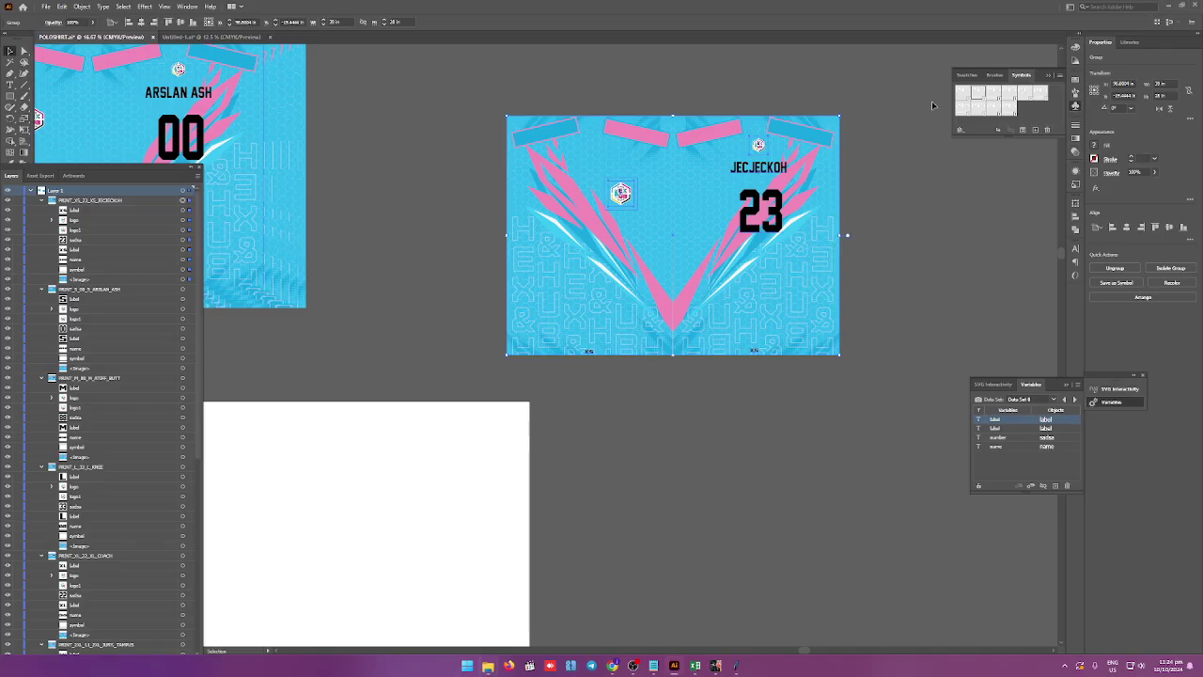
{"action": "left_click", "coordinate": [478, 664]}
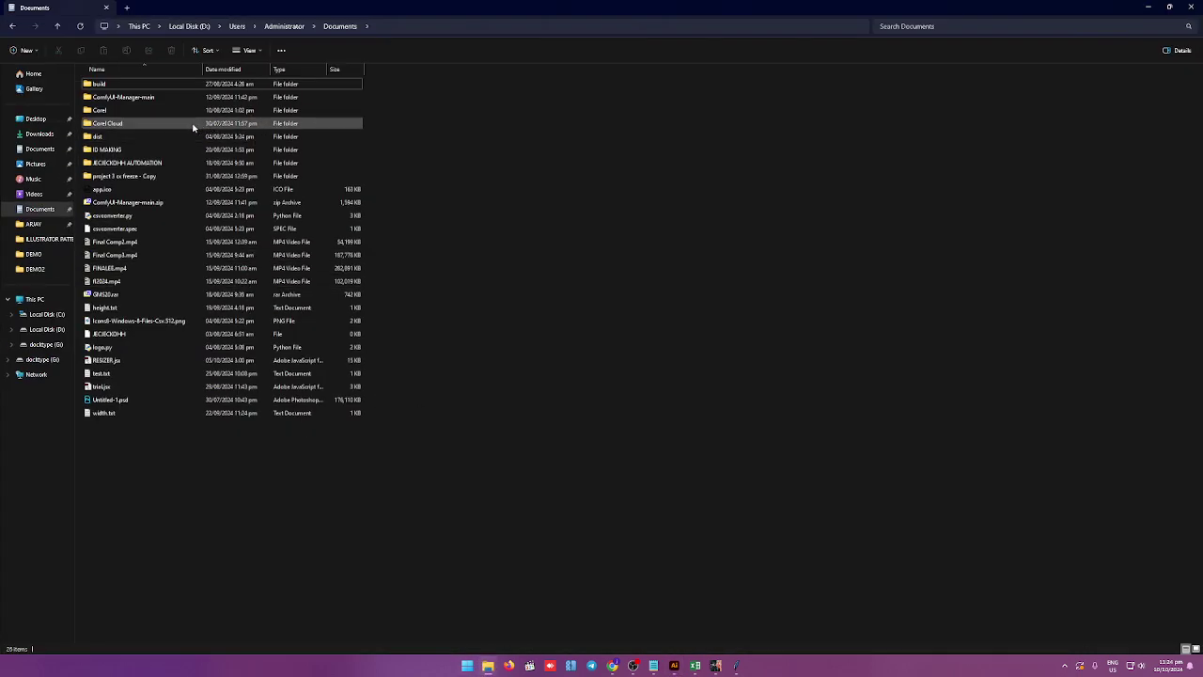
{"action": "double_click", "coordinate": [135, 164]}
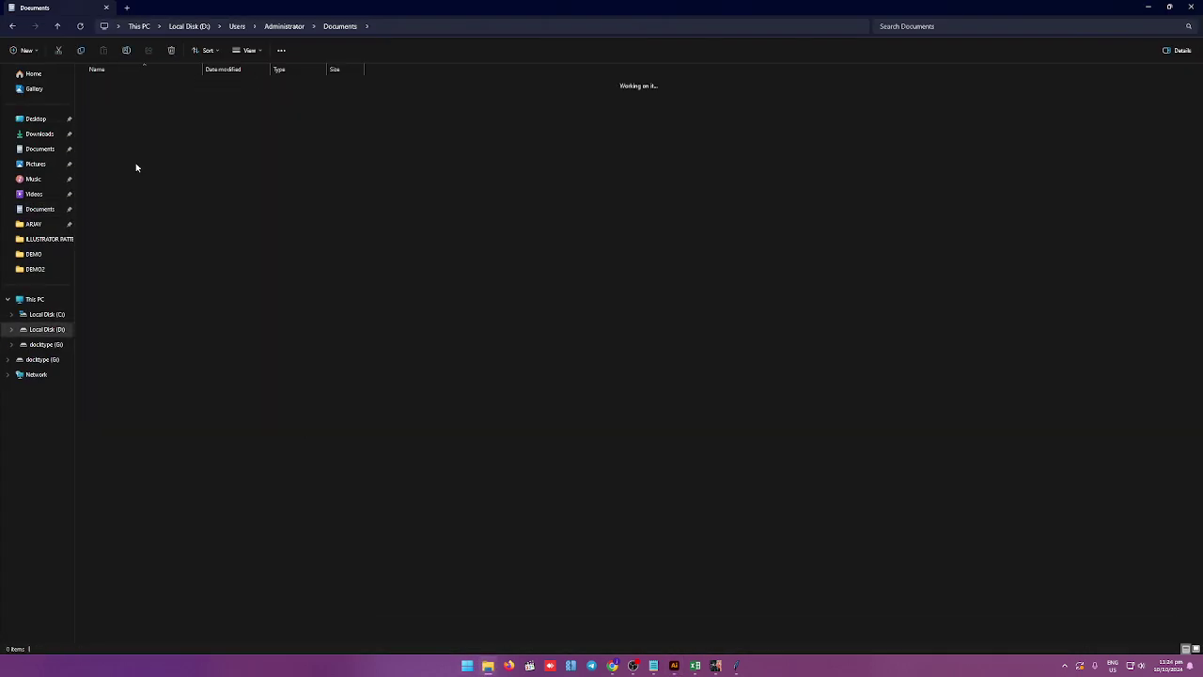
{"action": "double_click", "coordinate": [156, 150]}
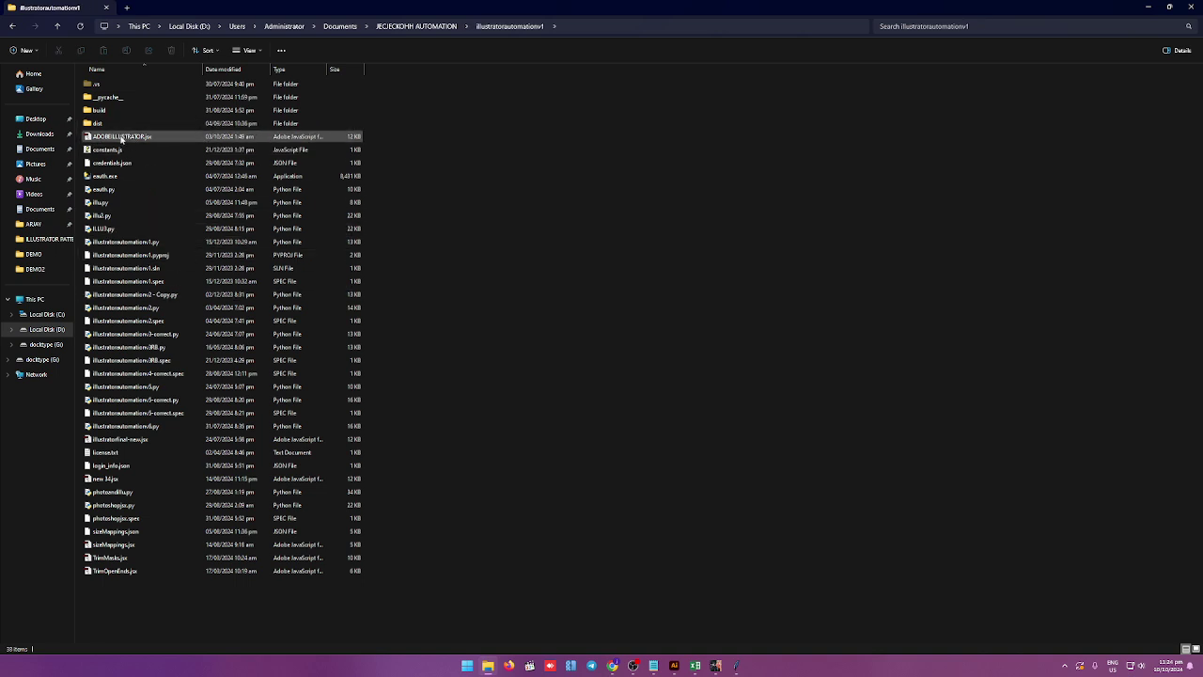
{"action": "double_click", "coordinate": [113, 123]}
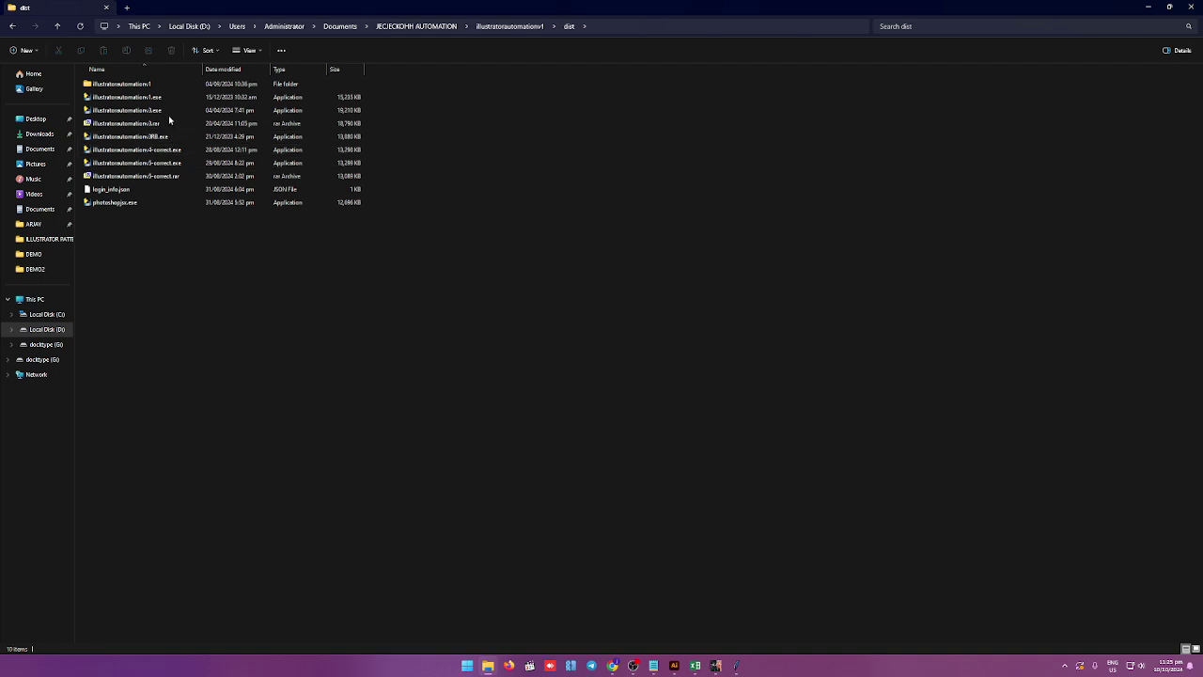
{"action": "left_click", "coordinate": [514, 30]}
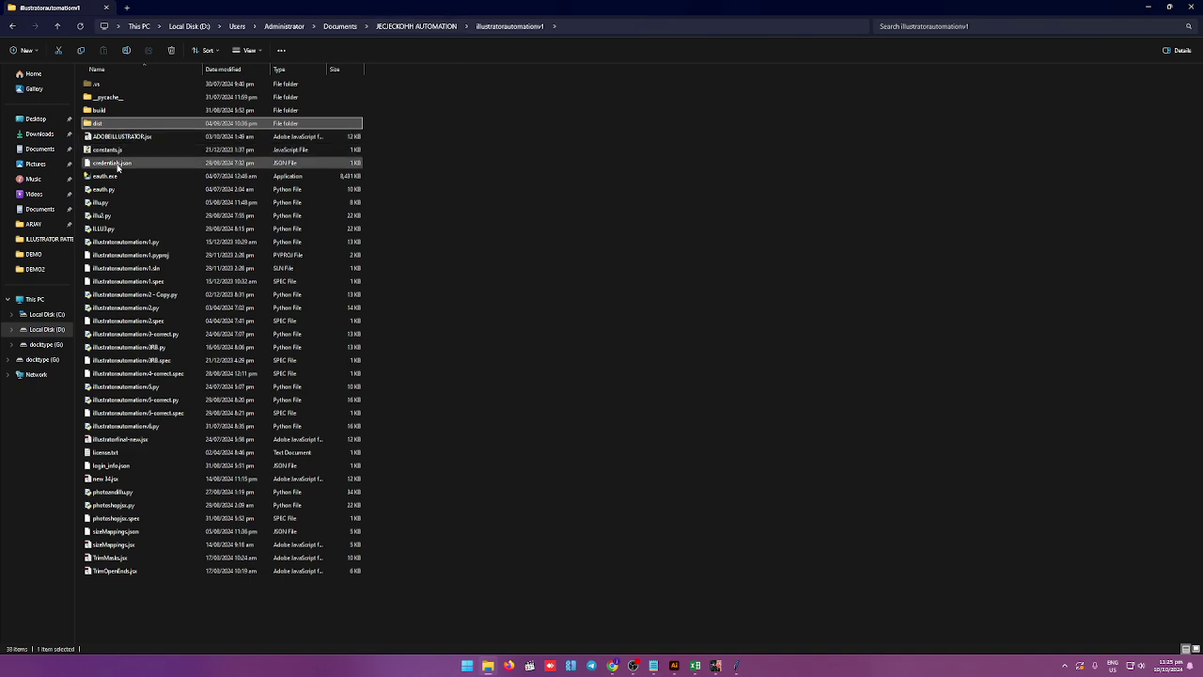
Navigate Documents › AUTOMATION › illustratorautomationv1 › dist2 and bring up illustrator.exe's context menu.
{"action": "left_click", "coordinate": [40, 134]}
{"action": "left_click", "coordinate": [49, 150]}
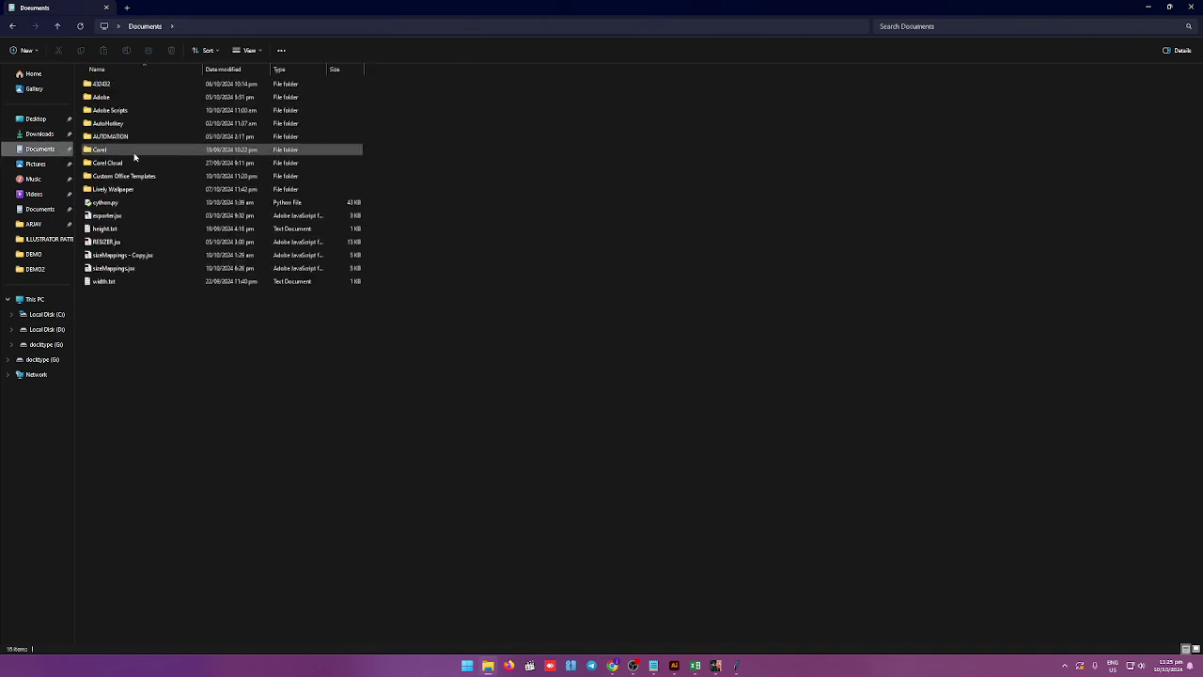
{"action": "double_click", "coordinate": [150, 132]}
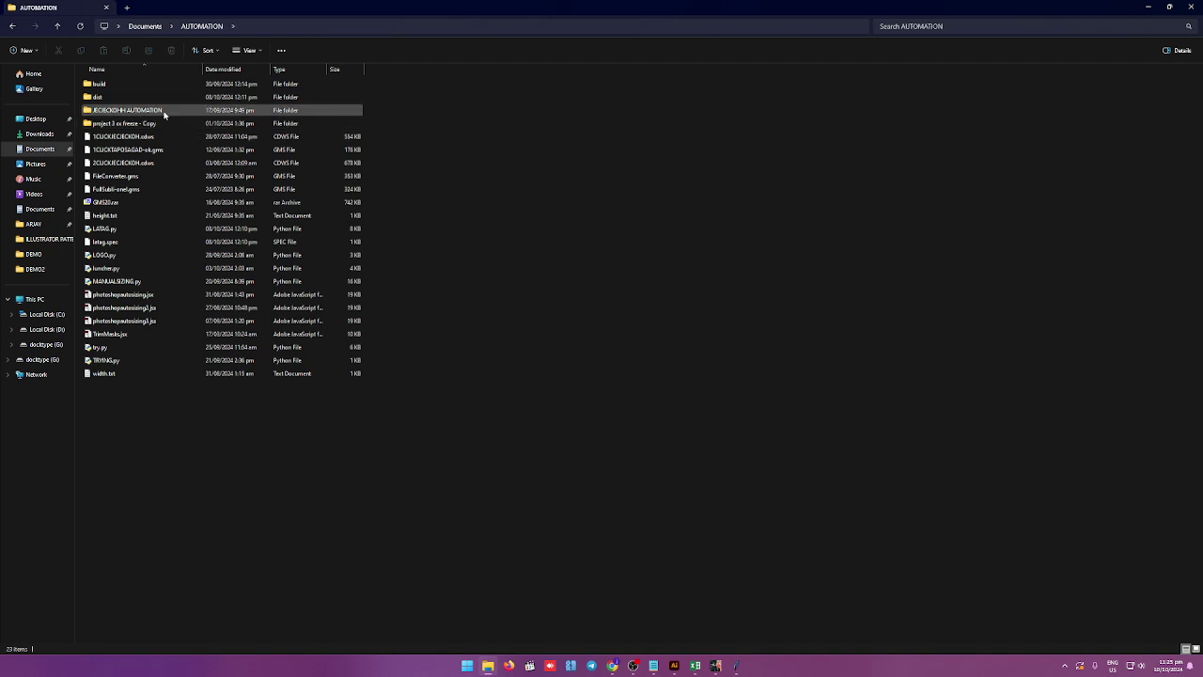
{"action": "double_click", "coordinate": [162, 113]}
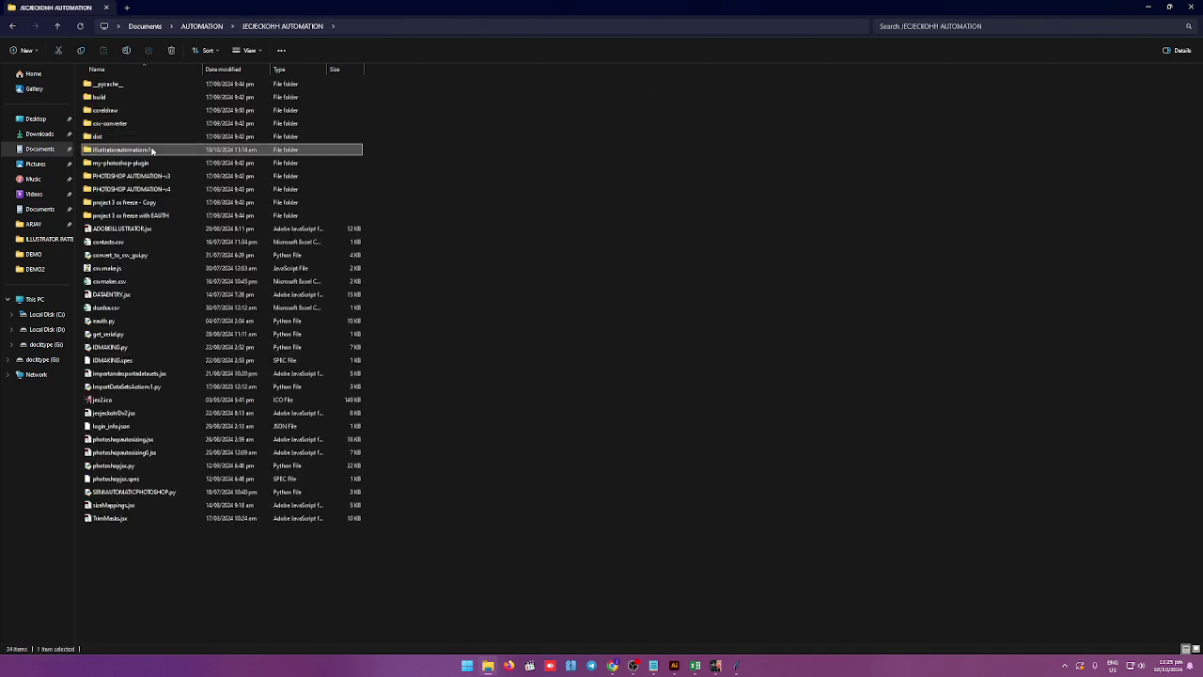
{"action": "double_click", "coordinate": [162, 150]}
{"action": "double_click", "coordinate": [122, 134]}
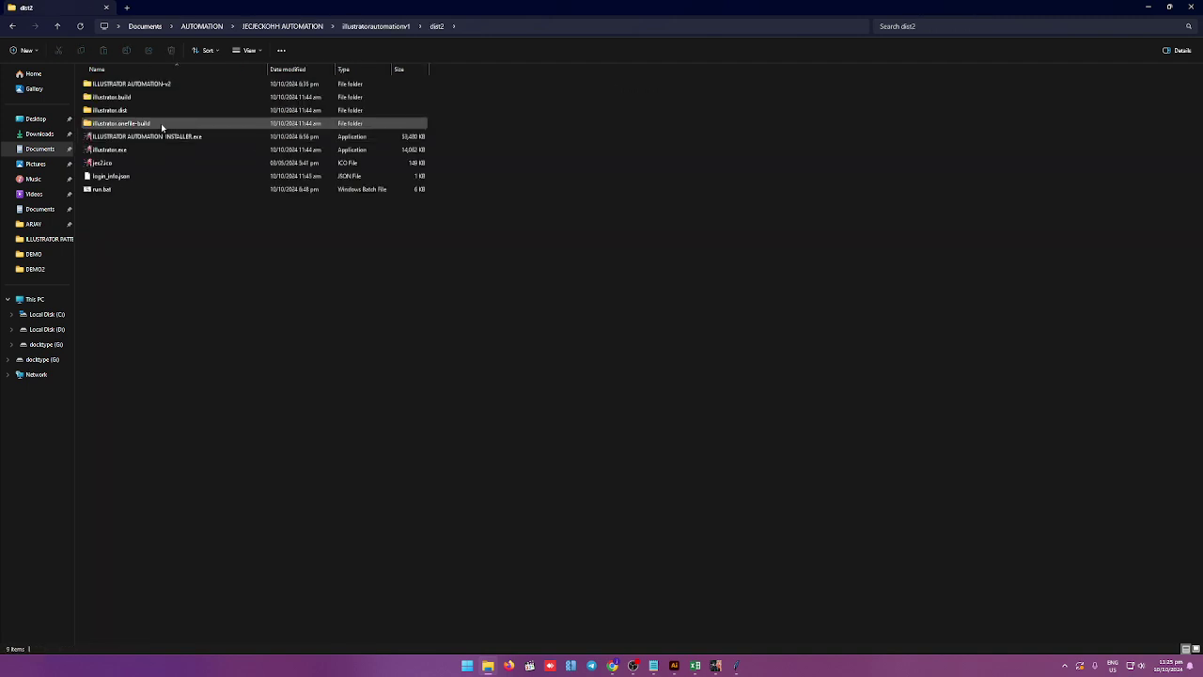
{"action": "left_click", "coordinate": [110, 150]}
{"action": "right_click", "coordinate": [111, 150]}
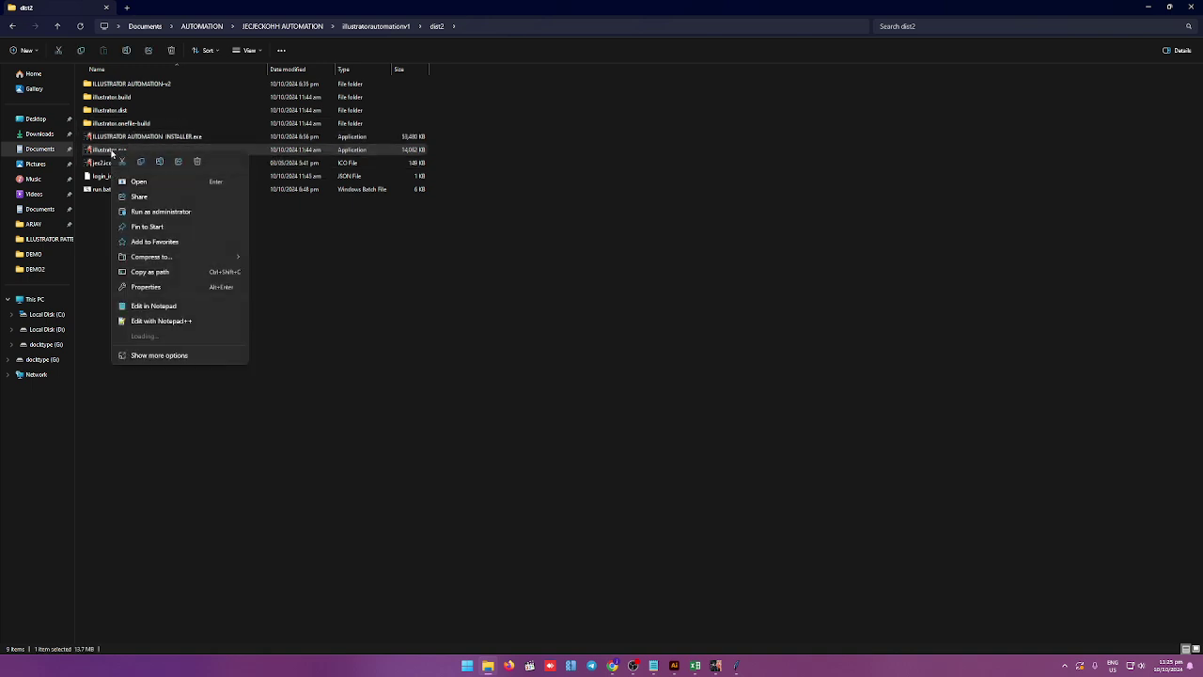
Launch illustrator.exe, switch to Illustrator once connected, and open Edit Size Mappings.
{"action": "left_click", "coordinate": [145, 211]}
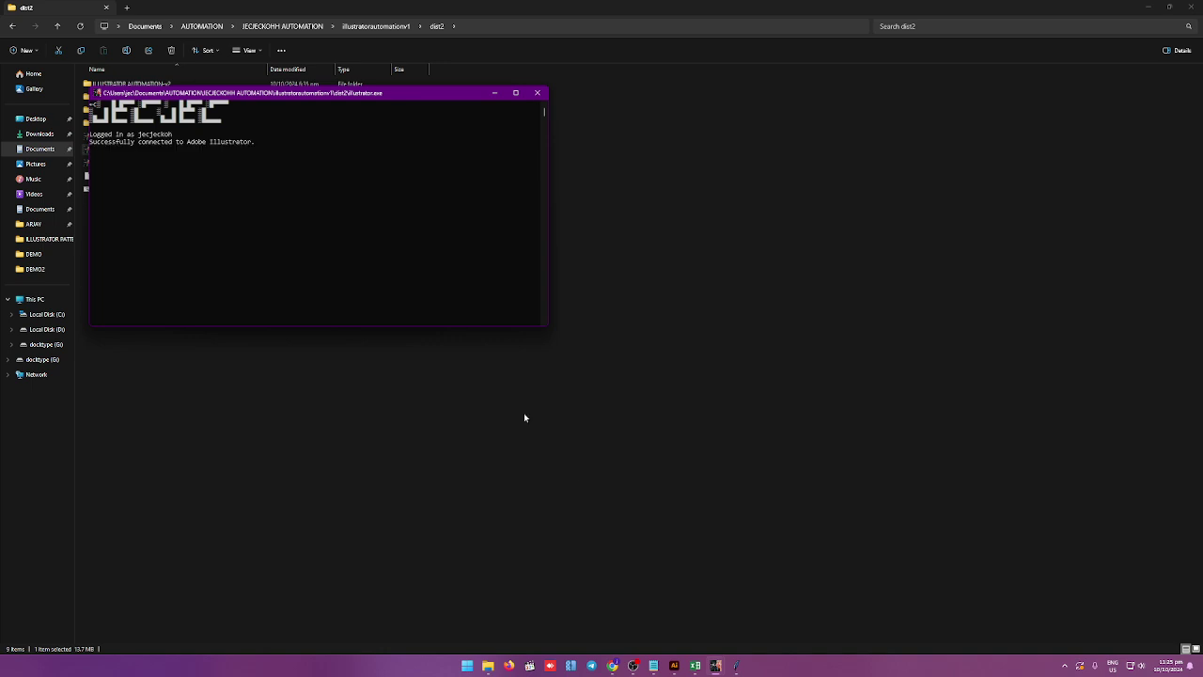
{"action": "mouse_move", "coordinate": [736, 666]}
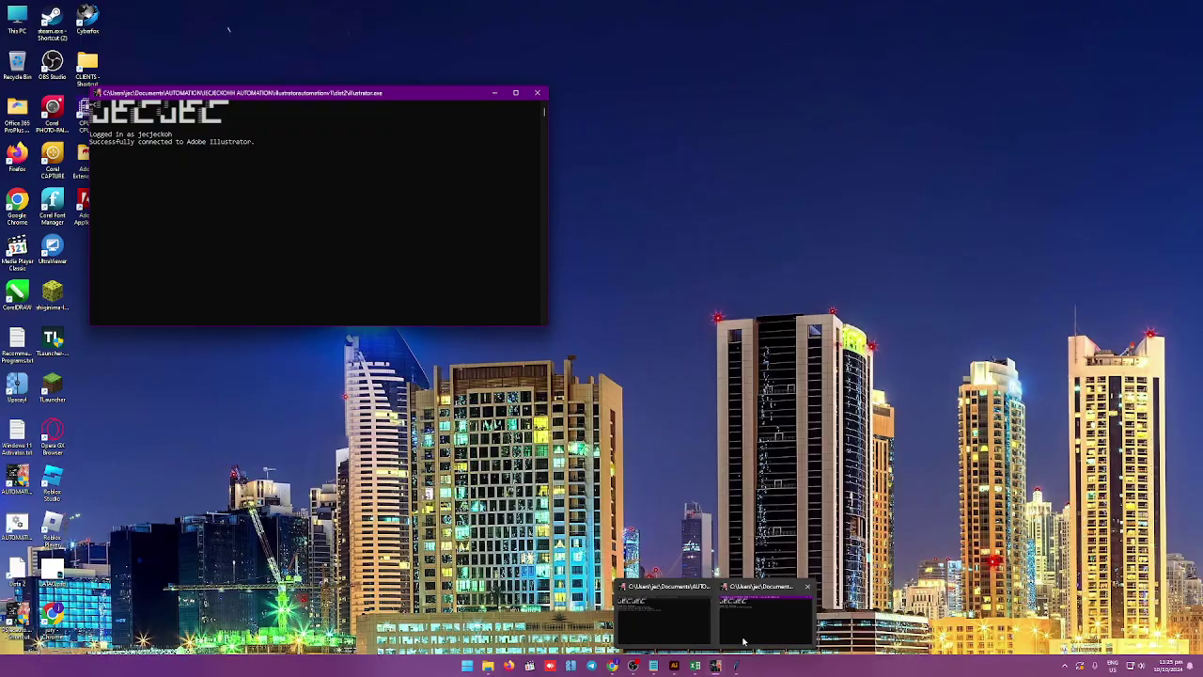
{"action": "left_click", "coordinate": [674, 666]}
{"action": "left_click", "coordinate": [602, 289]}
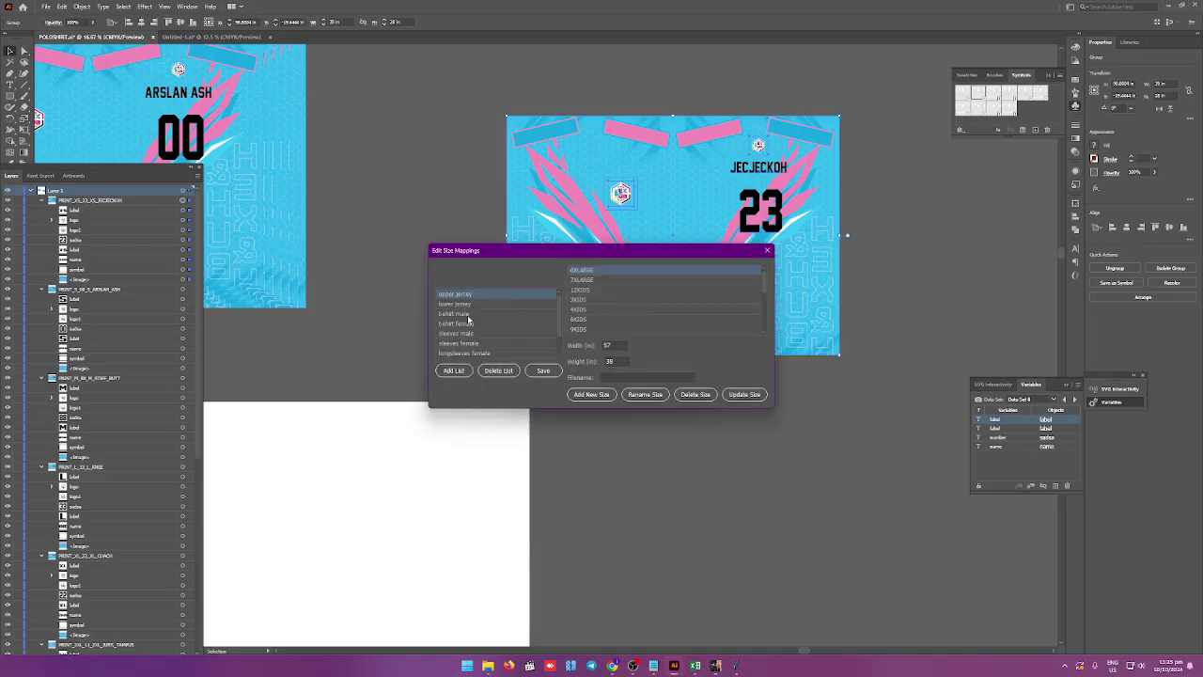
Replace the t-shirt male 2XS width of 37, apply it, and save the size mappings.
{"action": "left_click", "coordinate": [466, 314]}
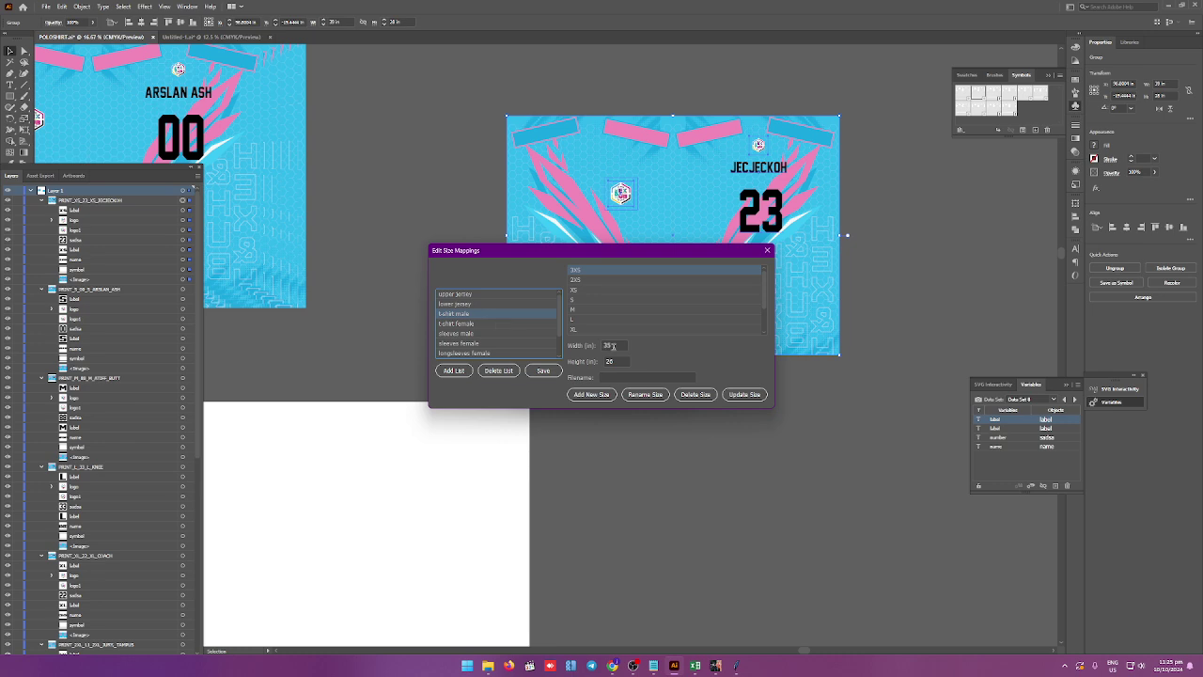
{"action": "left_click", "coordinate": [613, 345]}
{"action": "left_click", "coordinate": [579, 279]}
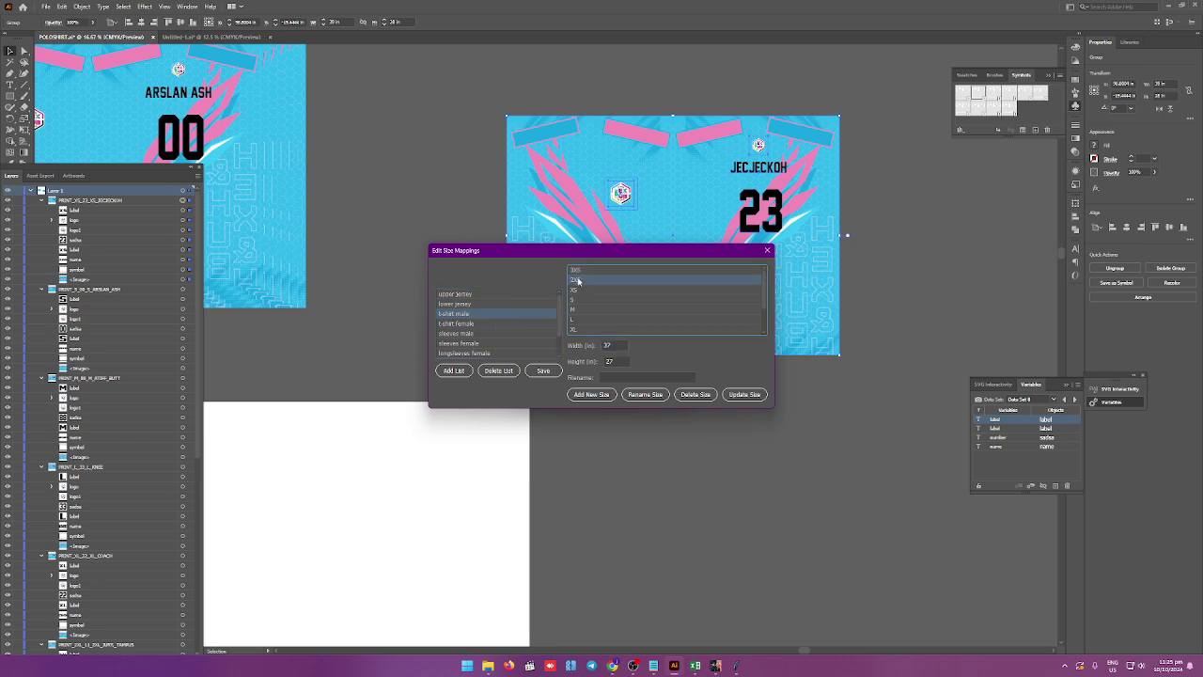
{"action": "mouse_move", "coordinate": [614, 345]}
{"action": "left_mouse_down"}
{"action": "mouse_move", "coordinate": [592, 346]}
{"action": "mouse_move", "coordinate": [588, 367]}
{"action": "left_mouse_up"}
{"action": "type", "text": "36"}
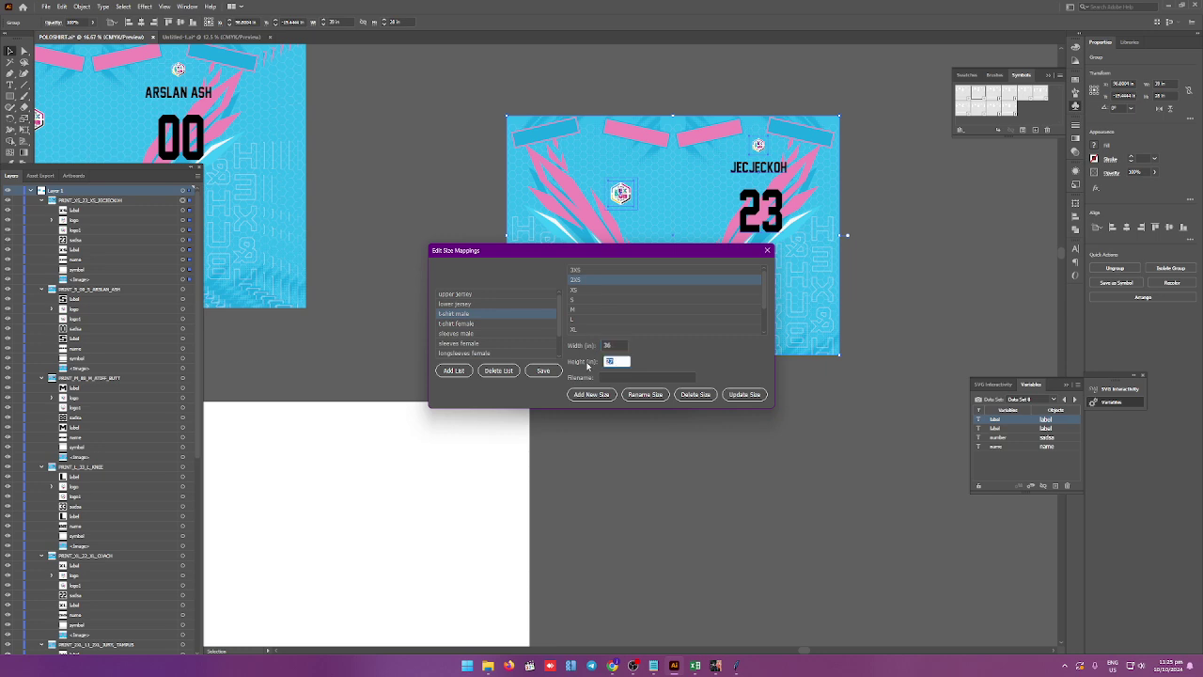
{"action": "type", "text": "26"}
{"action": "left_click", "coordinate": [741, 395]}
{"action": "left_click", "coordinate": [640, 374]}
{"action": "left_click", "coordinate": [555, 368]}
{"action": "left_click", "coordinate": [642, 368]}
Set the XS height to 27, apply the update, and recheck the 2XS and XS values.
{"action": "left_click", "coordinate": [579, 289]}
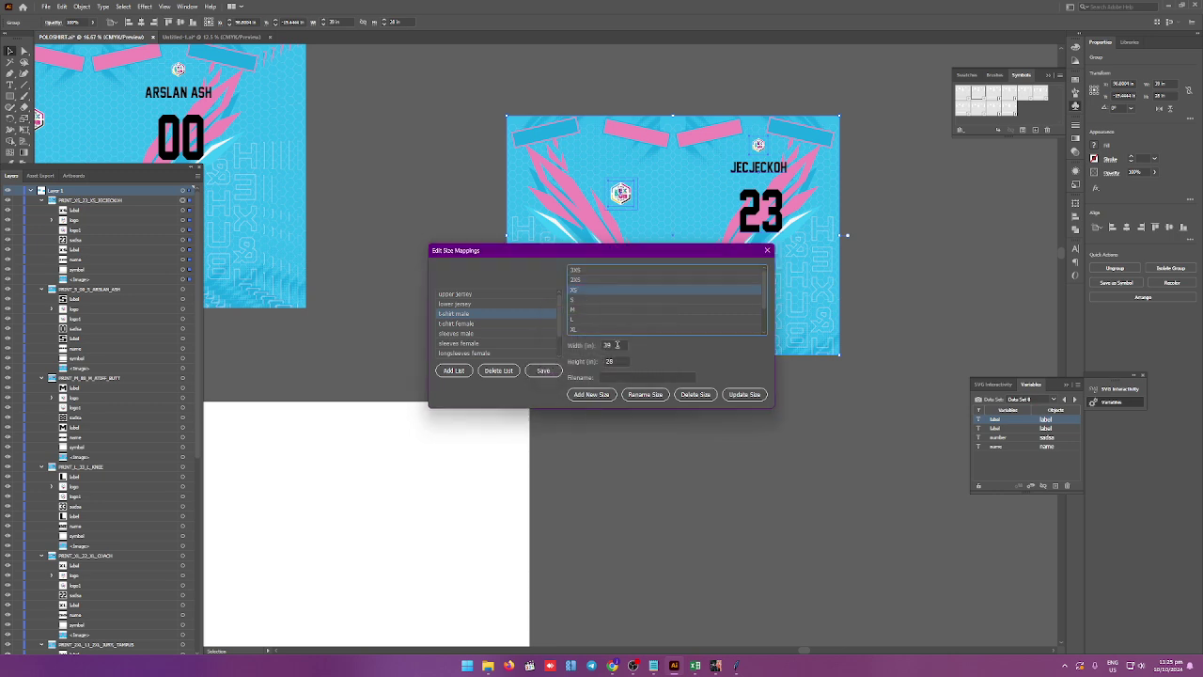
{"action": "double_click", "coordinate": [617, 345]}
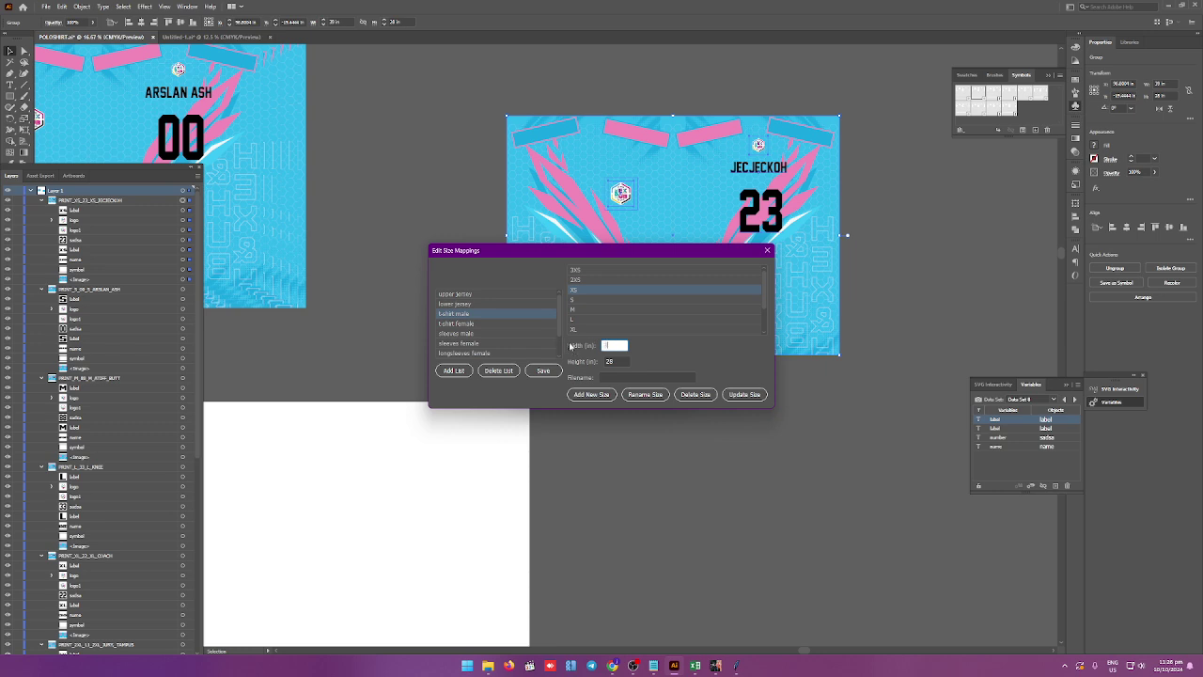
{"action": "type", "text": "38"}
{"action": "double_click", "coordinate": [615, 362]}
{"action": "type", "text": "27"}
{"action": "left_click", "coordinate": [744, 394]}
{"action": "left_click", "coordinate": [634, 369]}
{"action": "left_click", "coordinate": [589, 280]}
{"action": "left_click", "coordinate": [585, 291]}
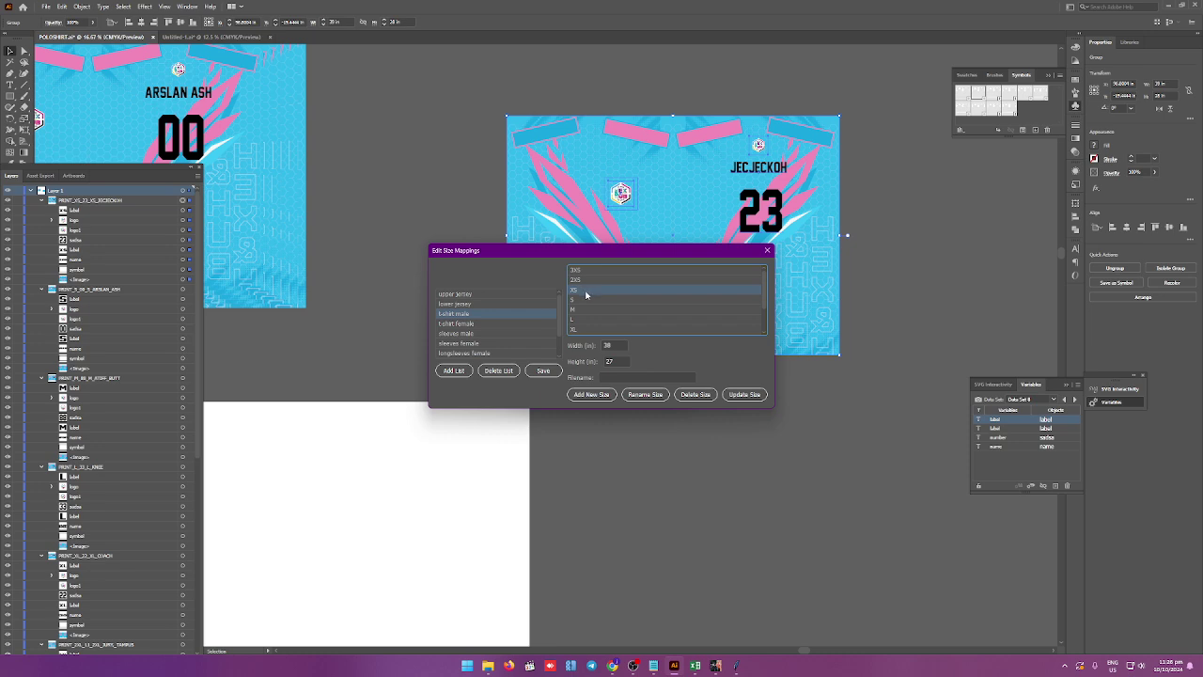
Set size S to 40 wide by 28 high and apply the update.
{"action": "left_click", "coordinate": [584, 298]}
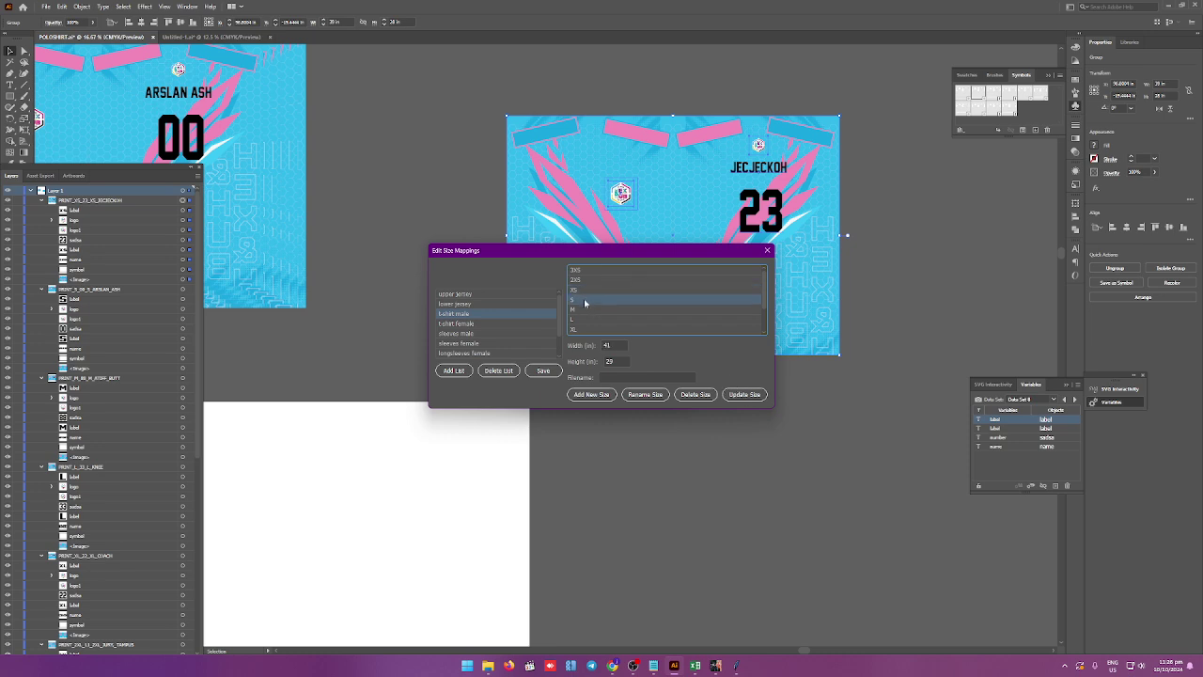
{"action": "left_click", "coordinate": [616, 345]}
{"action": "key", "text": "BackSpace"}
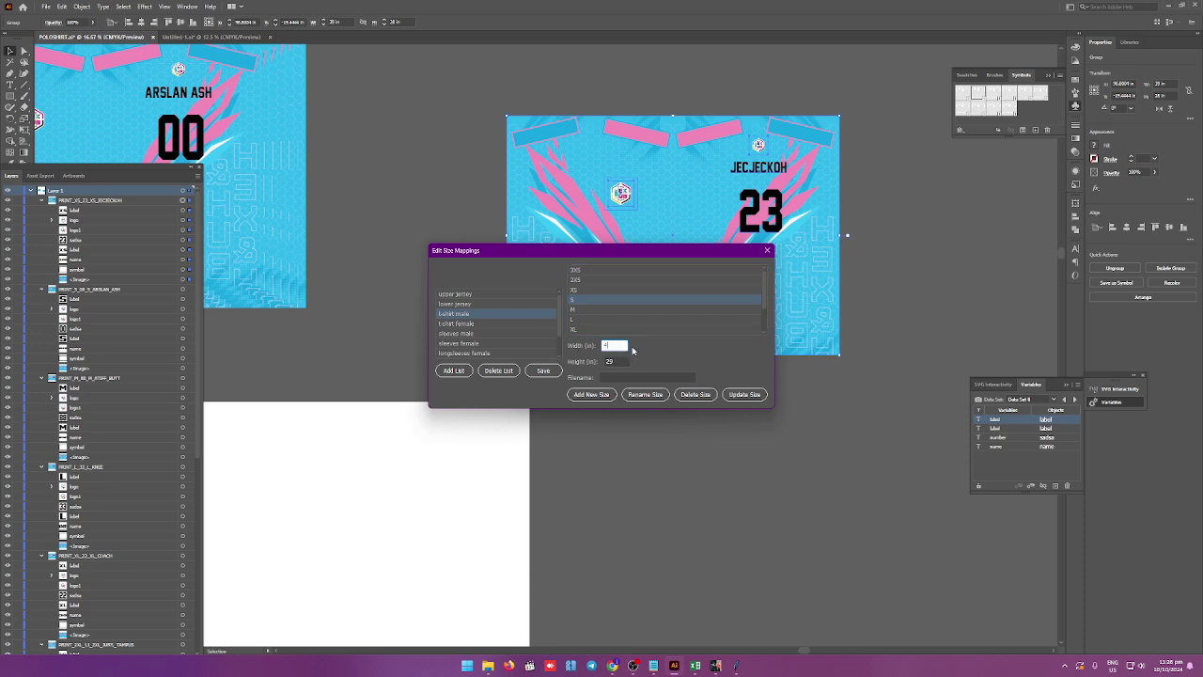
{"action": "type", "text": "0"}
{"action": "left_click", "coordinate": [615, 361]}
{"action": "key", "text": "BackSpace"}
{"action": "left_click", "coordinate": [744, 394]}
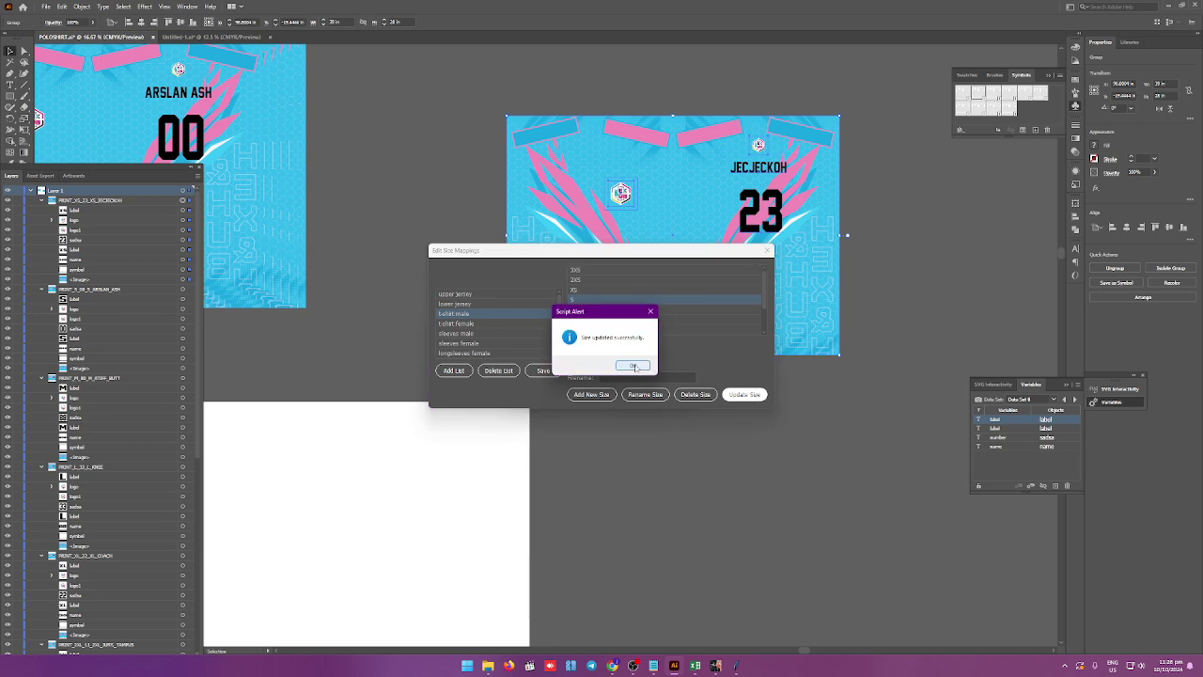
{"action": "left_click", "coordinate": [634, 366]}
{"action": "left_click", "coordinate": [579, 311]}
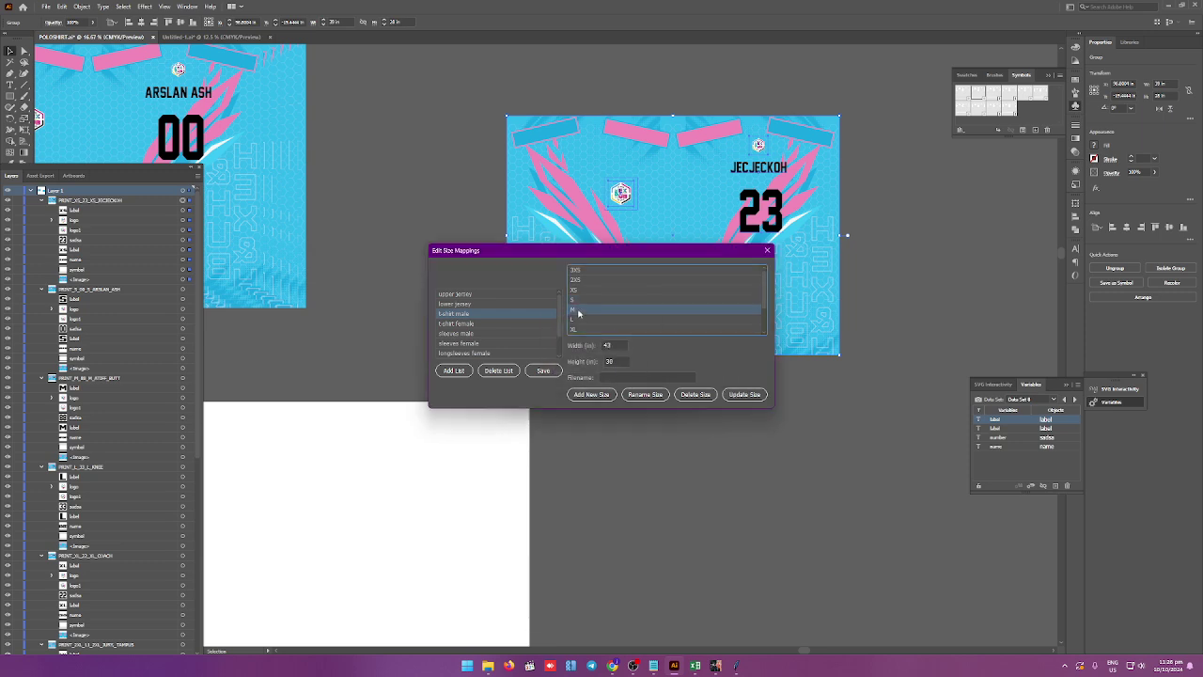
Set size M to width 42 and height 25 and apply the update.
{"action": "double_click", "coordinate": [618, 345]}
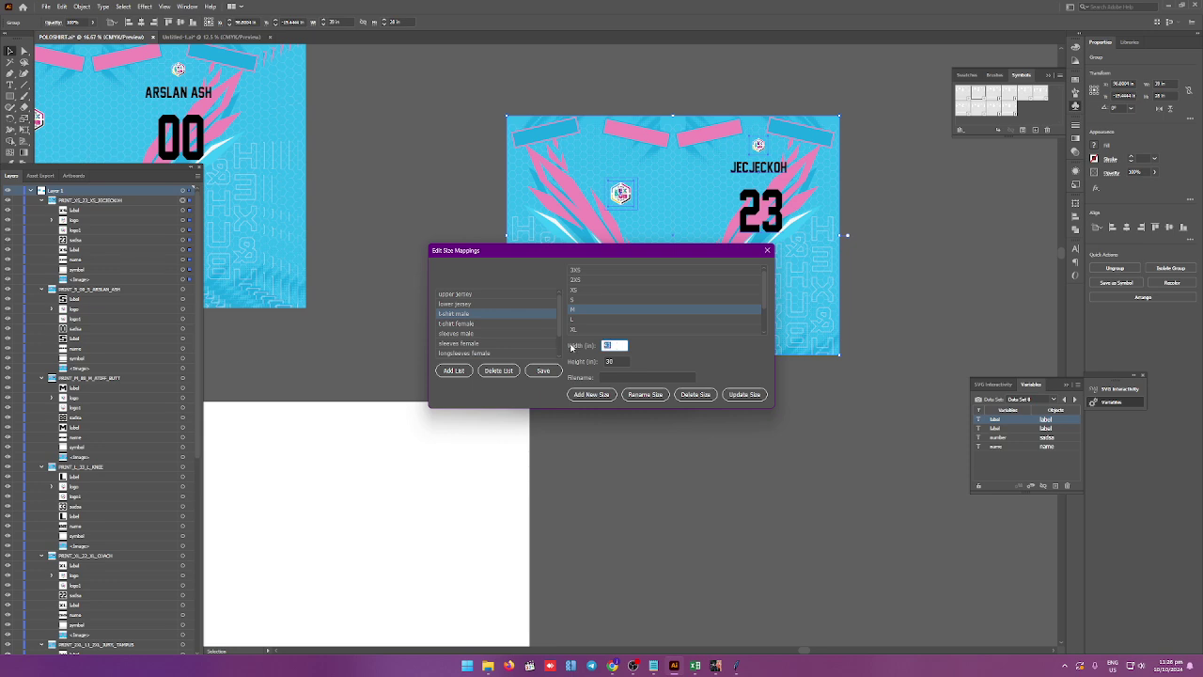
{"action": "type", "text": "42"}
{"action": "key", "text": "Tab"}
{"action": "type", "text": "25"}
{"action": "type", "text": ".75"}
{"action": "left_click", "coordinate": [744, 394]}
{"action": "left_click", "coordinate": [631, 367]}
Set size L to width 44 and height 30 and apply the update.
{"action": "left_click", "coordinate": [581, 301]}
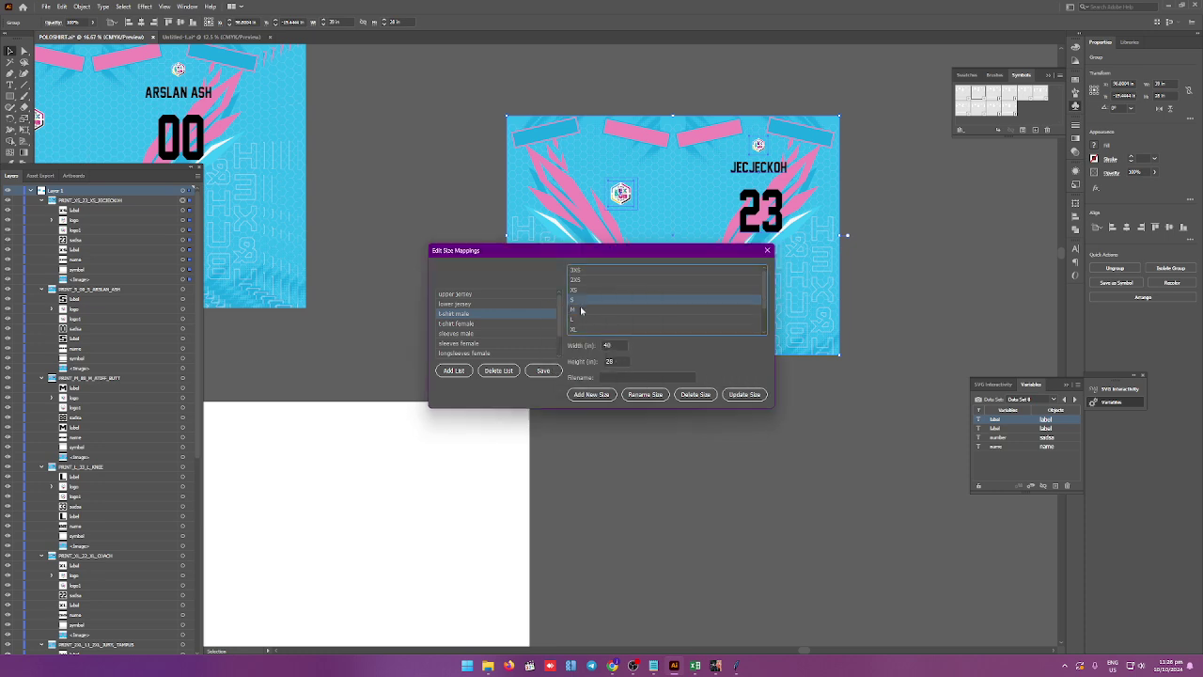
{"action": "left_click", "coordinate": [581, 309]}
{"action": "left_click", "coordinate": [581, 321]}
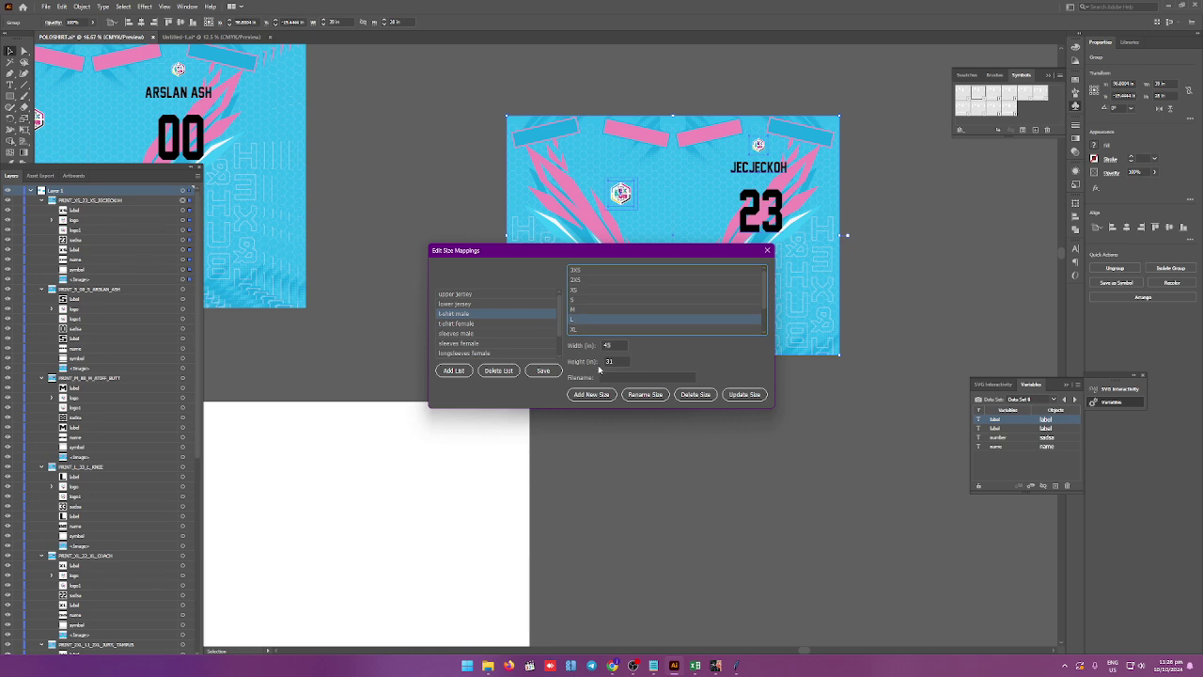
{"action": "double_click", "coordinate": [612, 345]}
{"action": "type", "text": "44"}
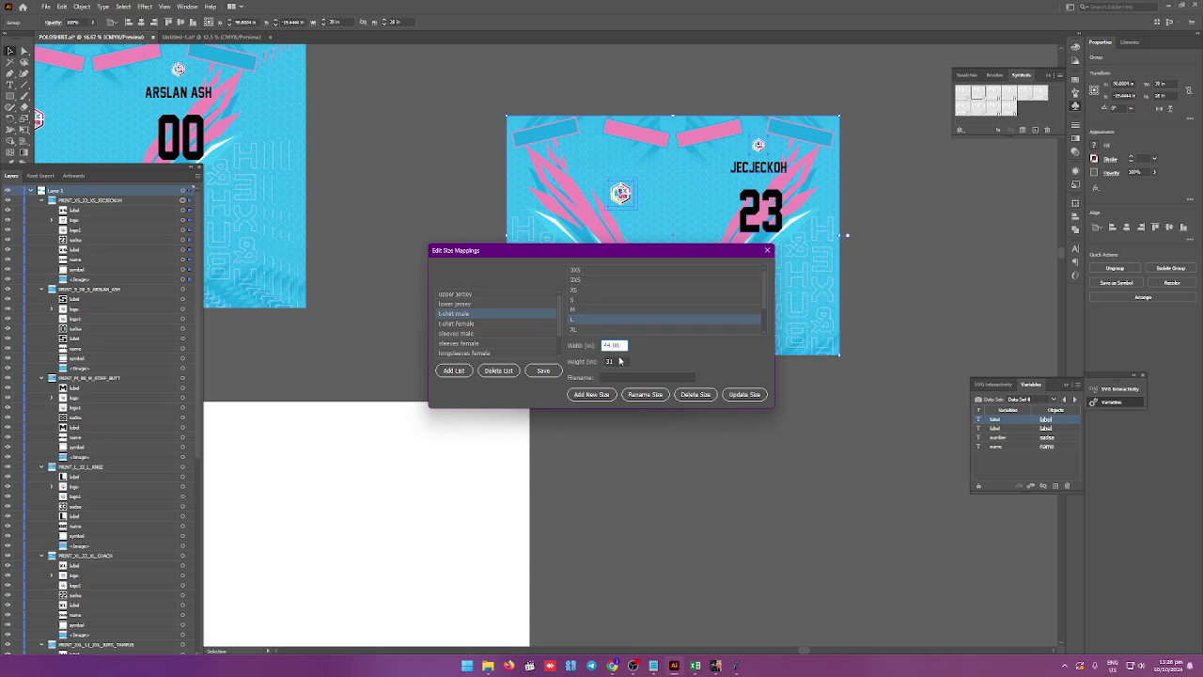
{"action": "double_click", "coordinate": [609, 361]}
{"action": "type", "text": "30"}
{"action": "left_click", "coordinate": [743, 395]}
{"action": "left_click", "coordinate": [645, 361]}
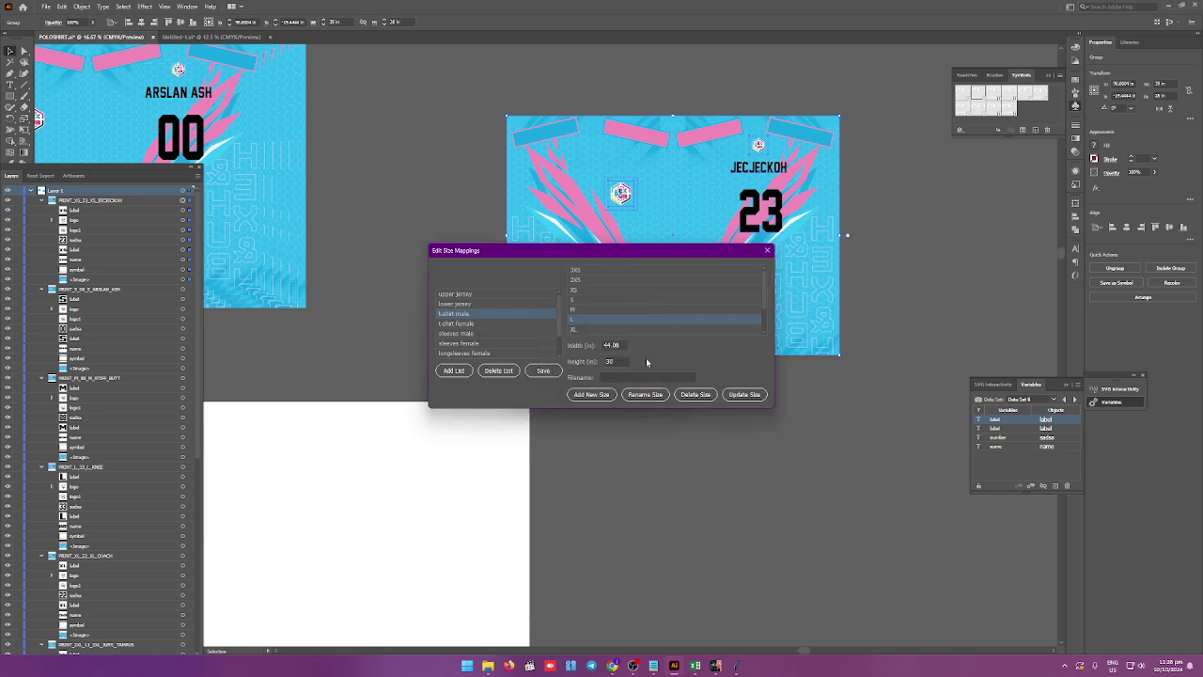
Set size XL width to 46 and apply the update.
{"action": "left_click", "coordinate": [582, 330]}
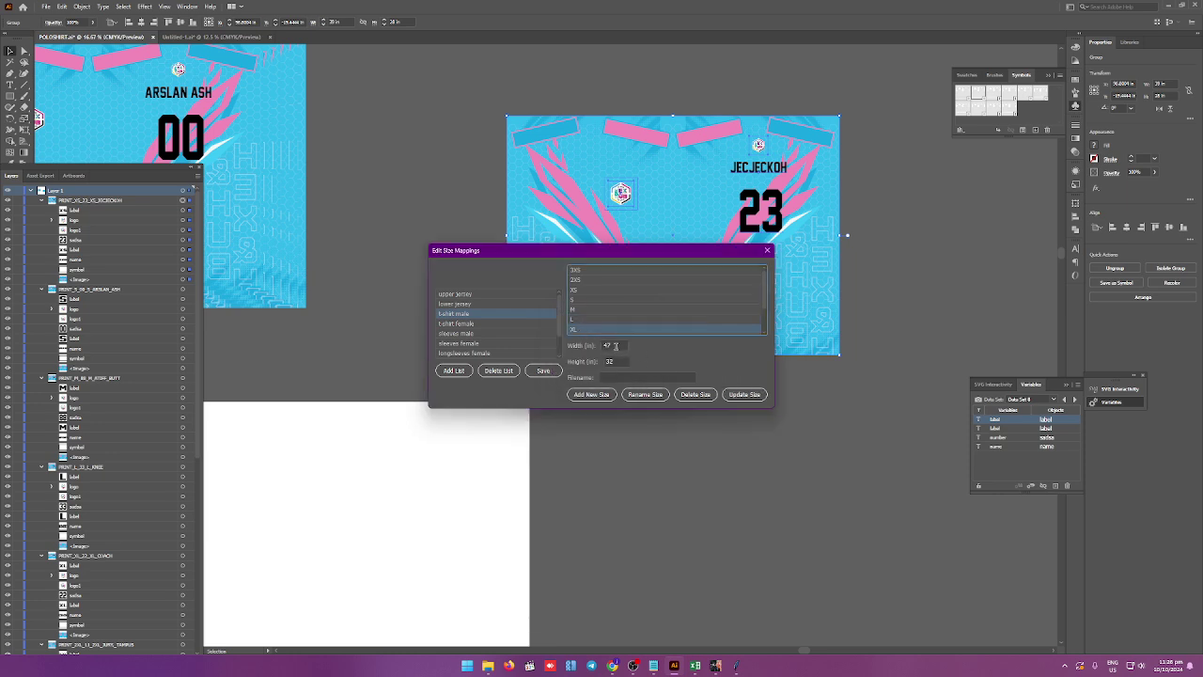
{"action": "double_click", "coordinate": [611, 345]}
{"action": "type", "text": "46"}
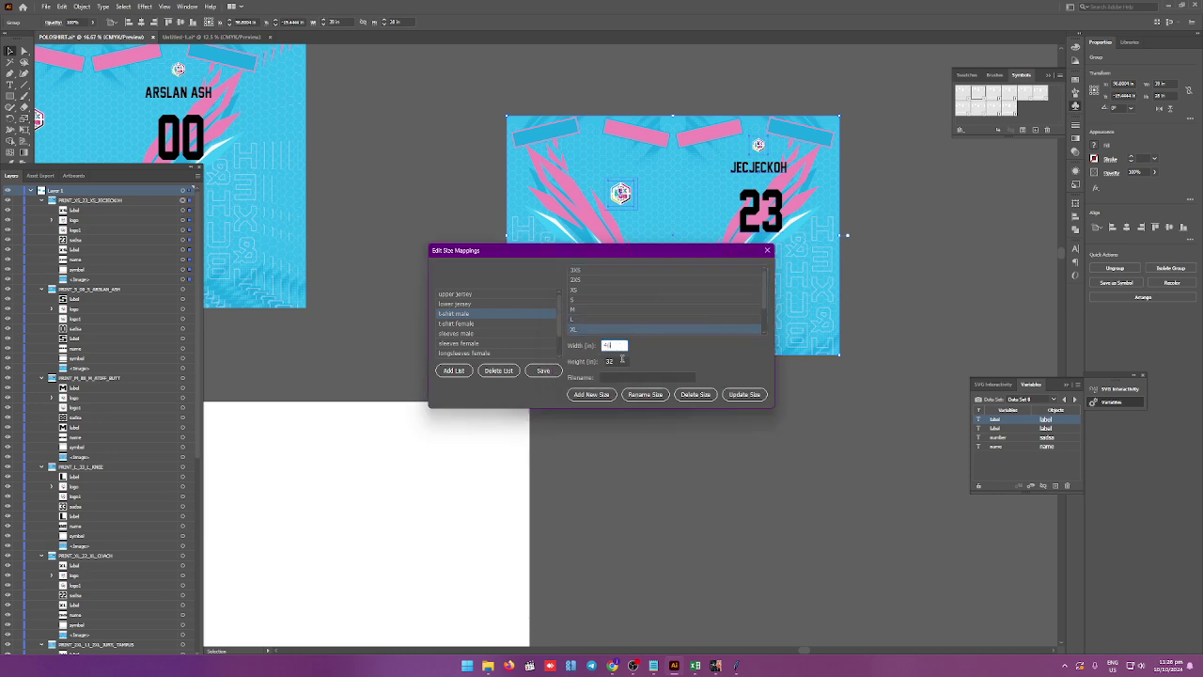
{"action": "key", "text": "Tab"}
{"action": "left_click", "coordinate": [744, 394]}
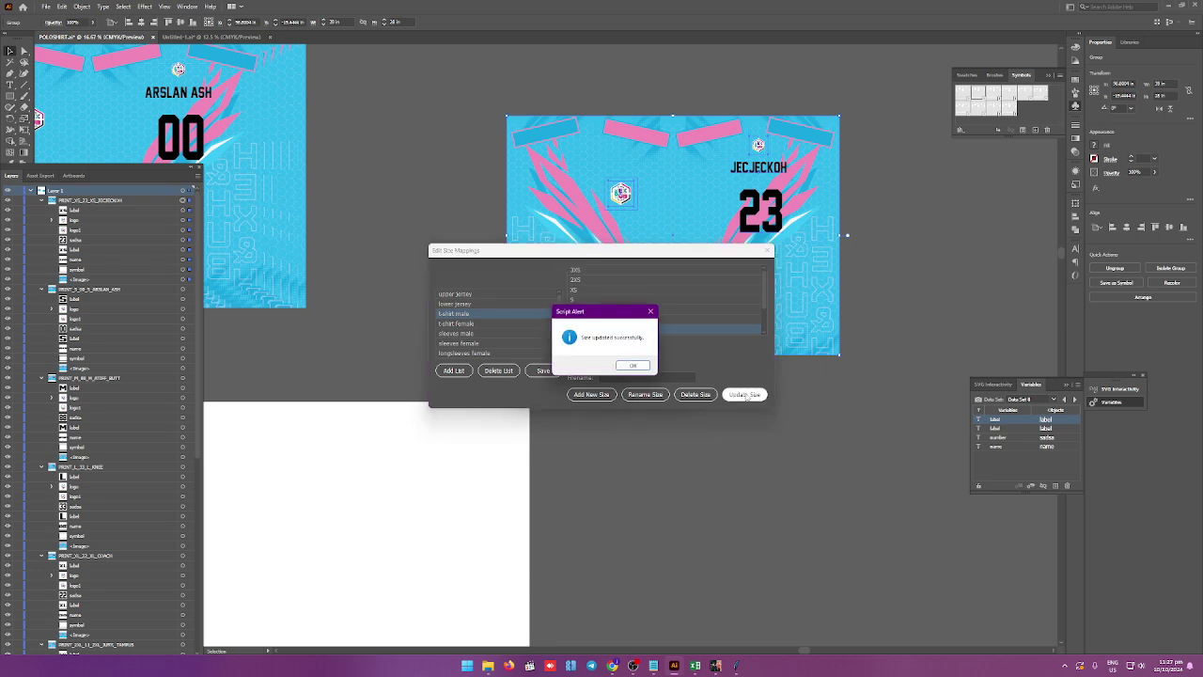
{"action": "left_click", "coordinate": [634, 366]}
Set size 2XL width to 48 and apply the update.
{"action": "scroll", "coordinate": [759, 328], "scroll_direction": "down", "scroll_amount": 1}
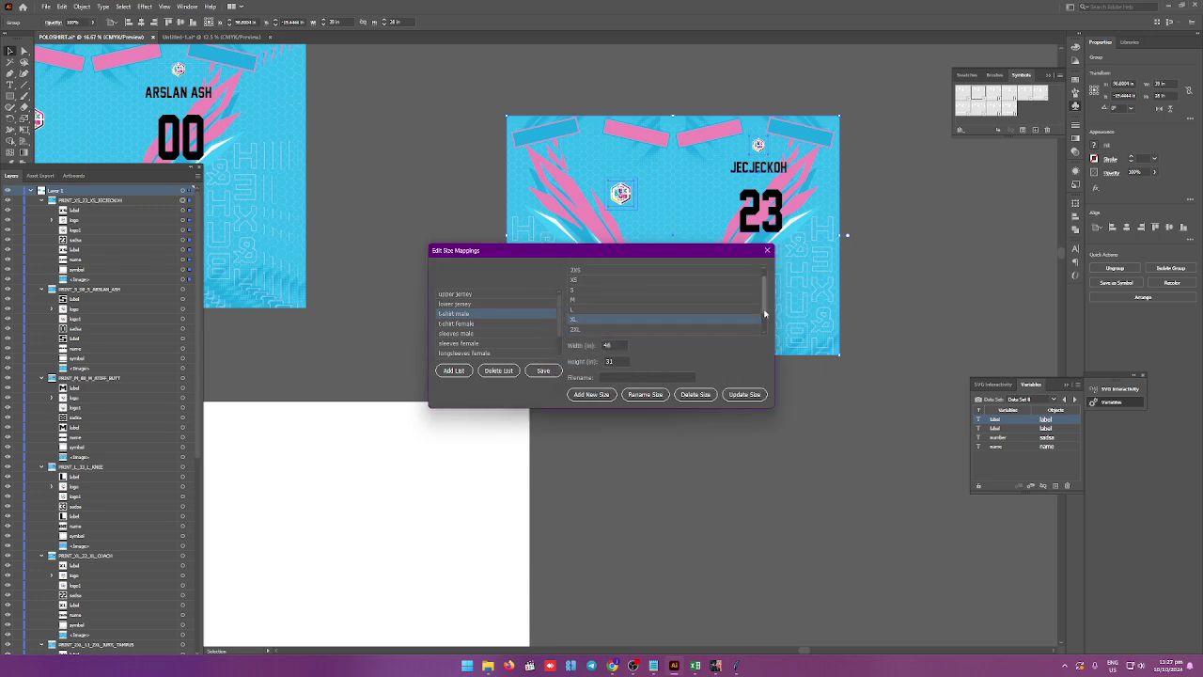
{"action": "scroll", "coordinate": [760, 327], "scroll_direction": "down", "scroll_amount": 1}
{"action": "left_click", "coordinate": [581, 300]}
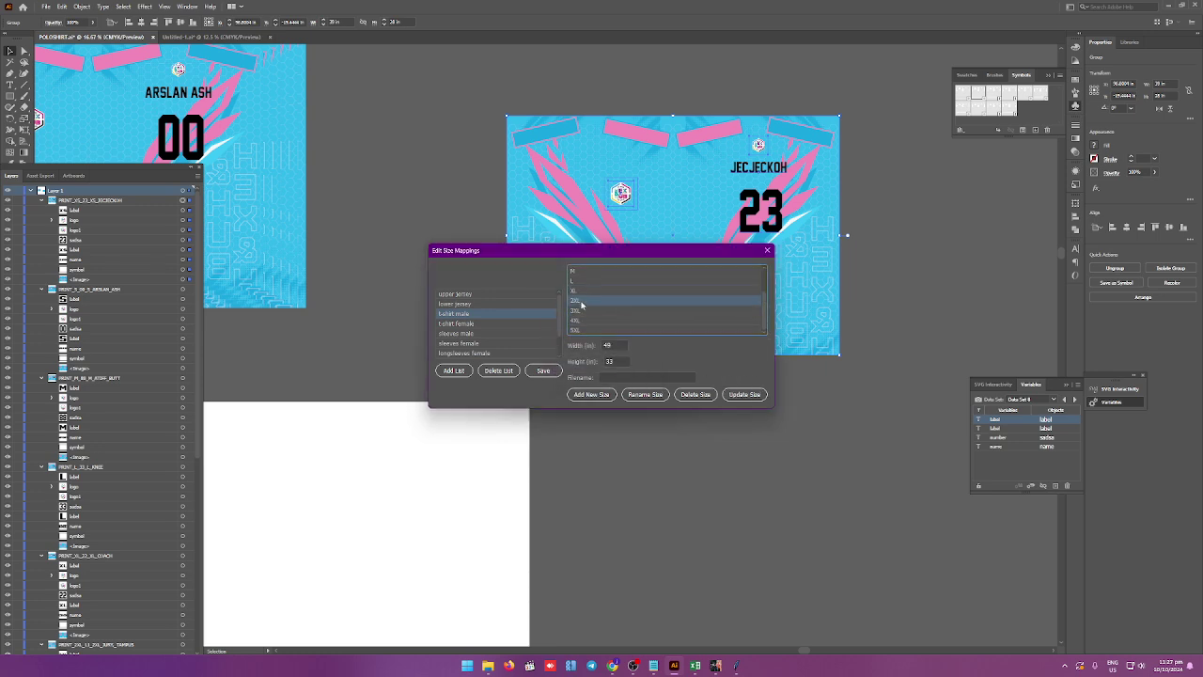
{"action": "double_click", "coordinate": [616, 345]}
{"action": "type", "text": "4"}
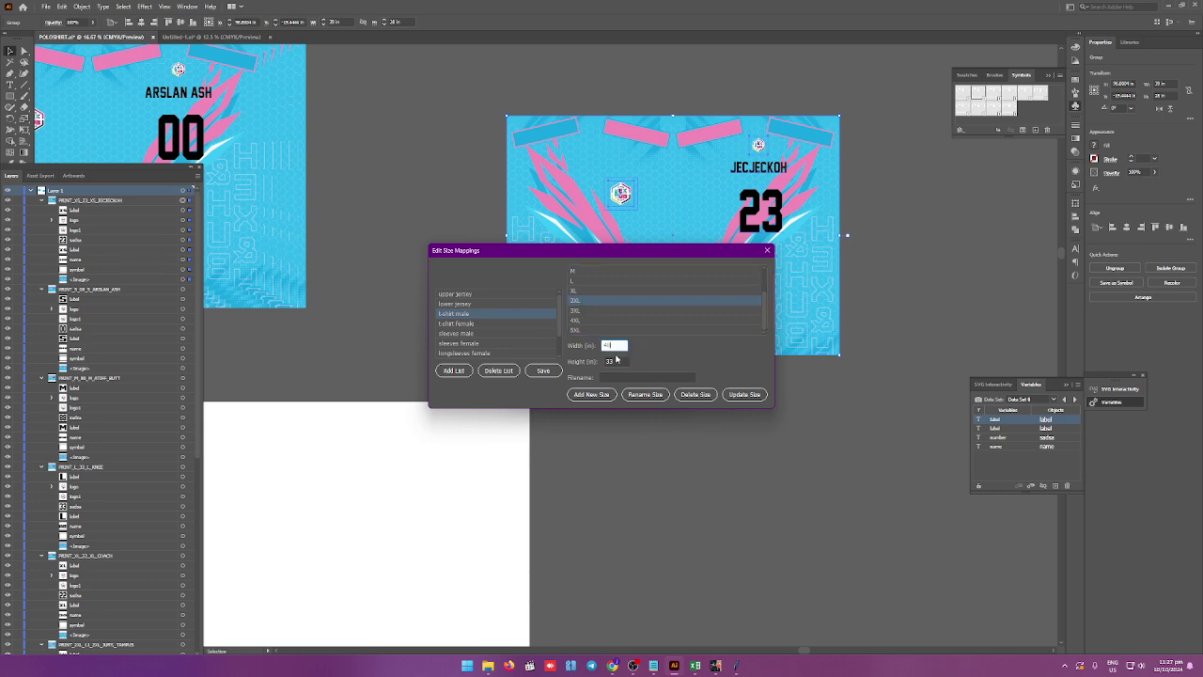
{"action": "type", "text": "8"}
{"action": "double_click", "coordinate": [618, 361]}
{"action": "left_click", "coordinate": [728, 395]}
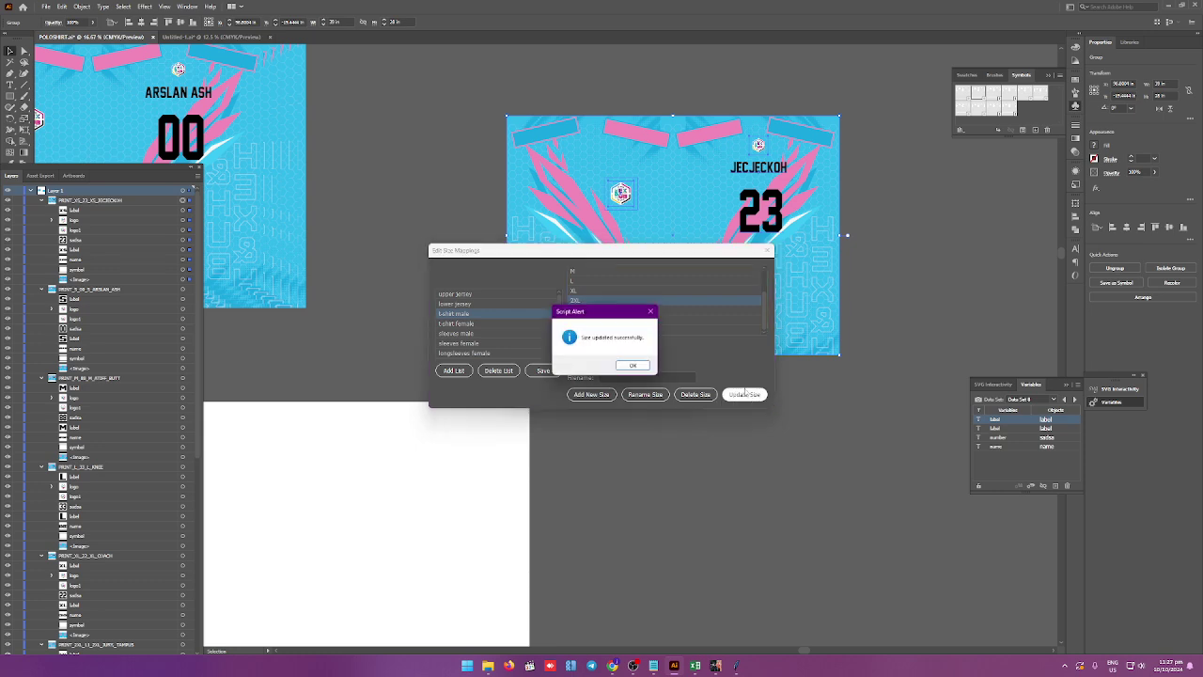
{"action": "left_click", "coordinate": [631, 367]}
Set size 3XL to width 50 and height 33 and apply the update.
{"action": "left_click", "coordinate": [583, 312]}
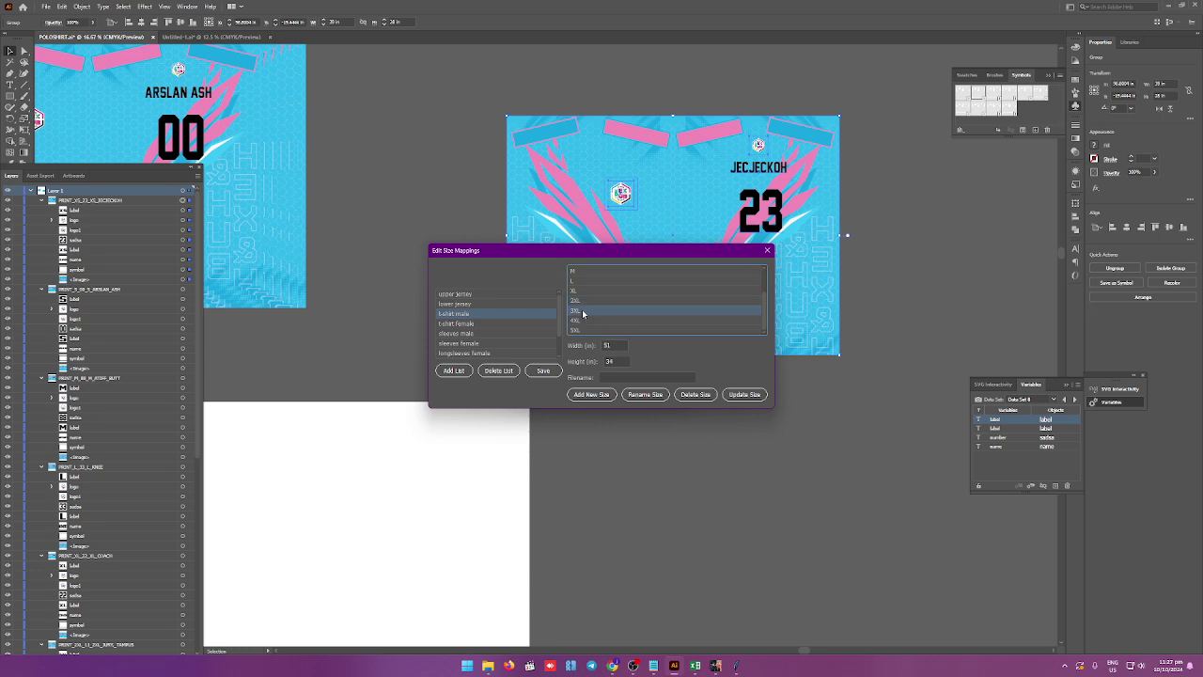
{"action": "double_click", "coordinate": [616, 345]}
{"action": "type", "text": "5"}
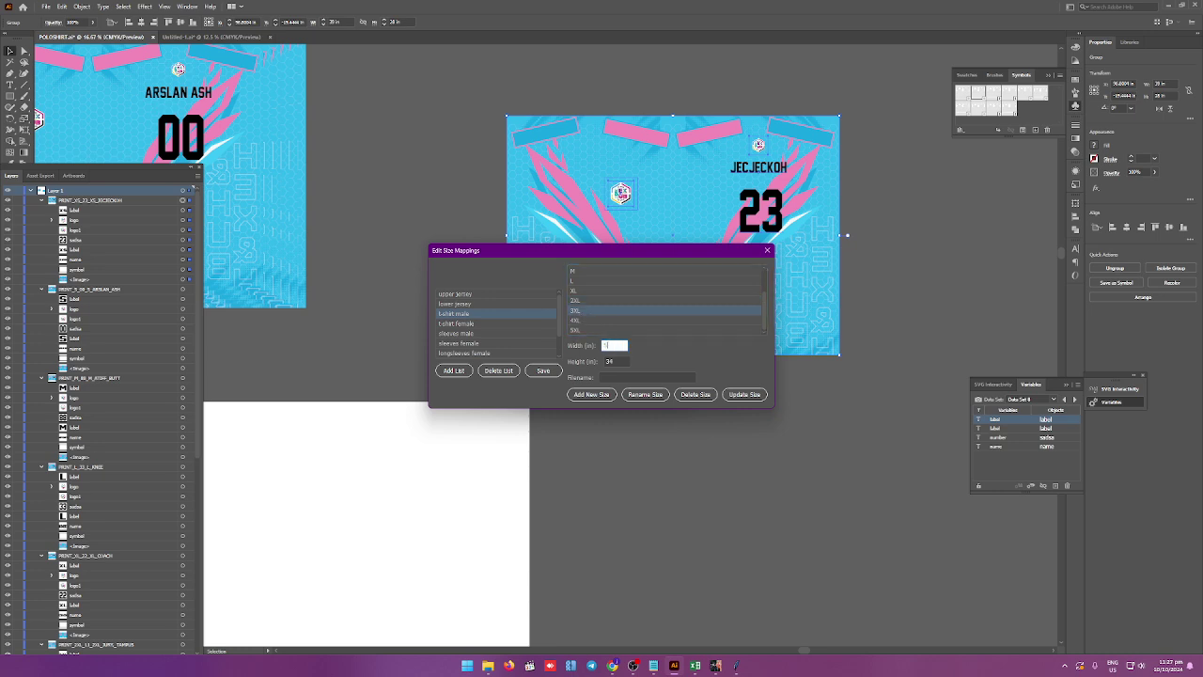
{"action": "type", "text": "0"}
{"action": "double_click", "coordinate": [622, 361]}
{"action": "type", "text": "33"}
{"action": "left_click", "coordinate": [731, 396]}
{"action": "left_click", "coordinate": [633, 368]}
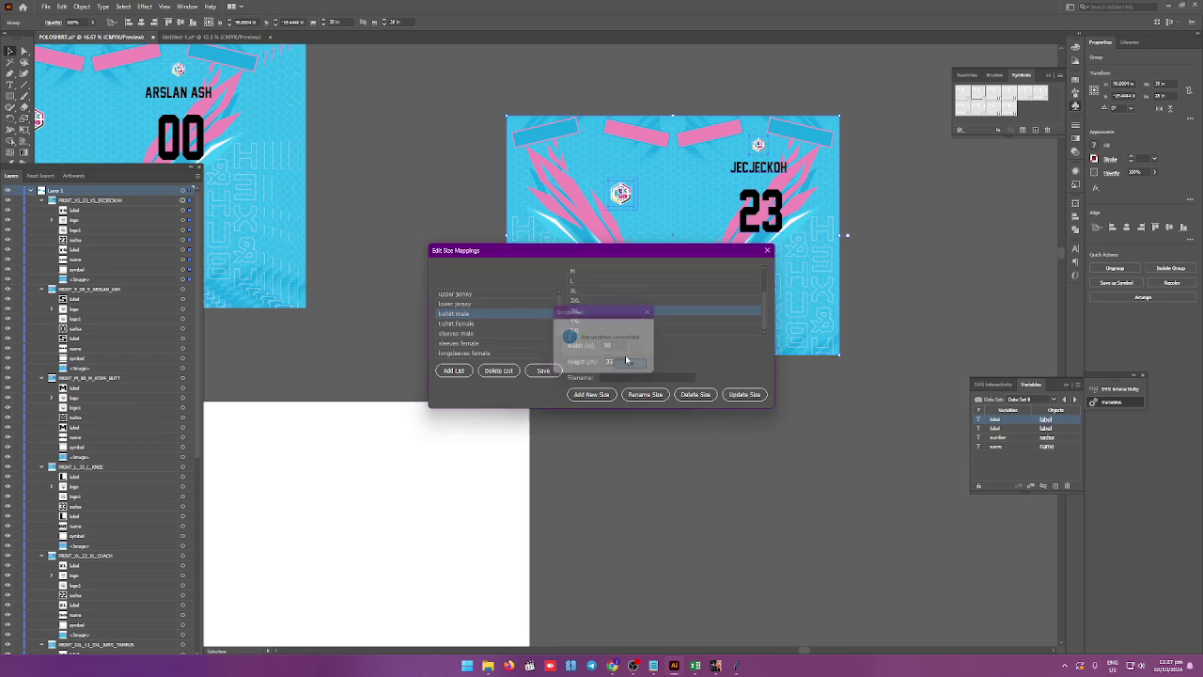
Set size 4XL width to 52, adjust its height, and apply the update.
{"action": "left_click", "coordinate": [578, 322]}
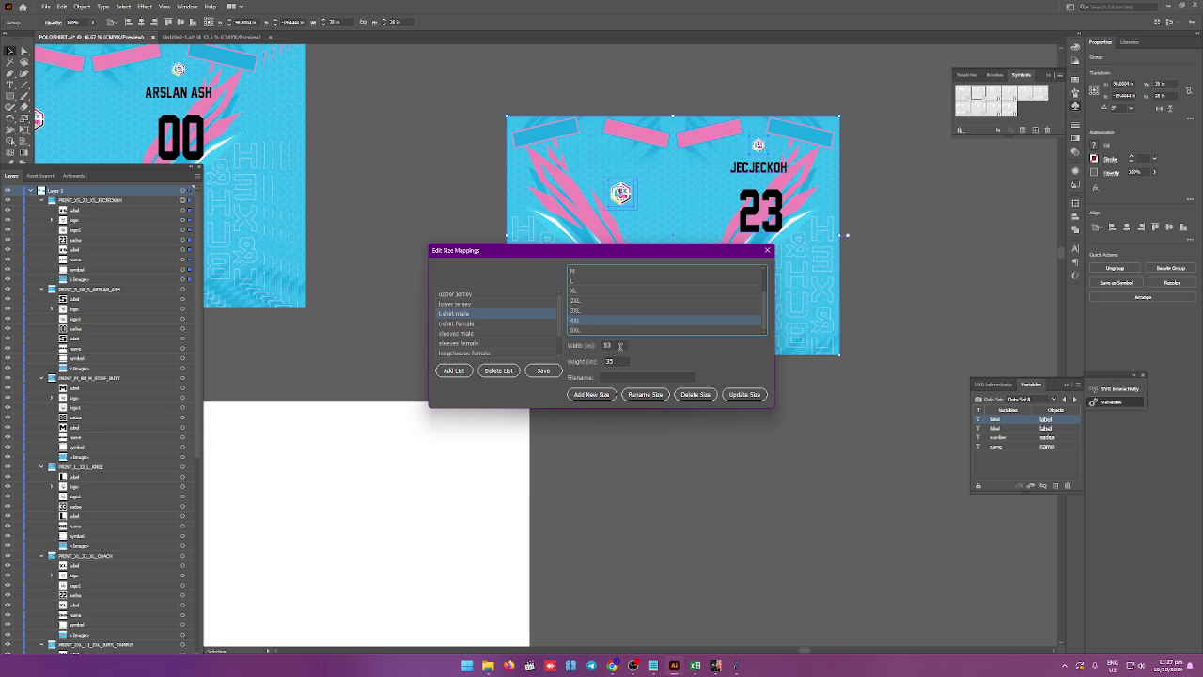
{"action": "double_click", "coordinate": [617, 345]}
{"action": "type", "text": "52"}
{"action": "key", "text": "Tab"}
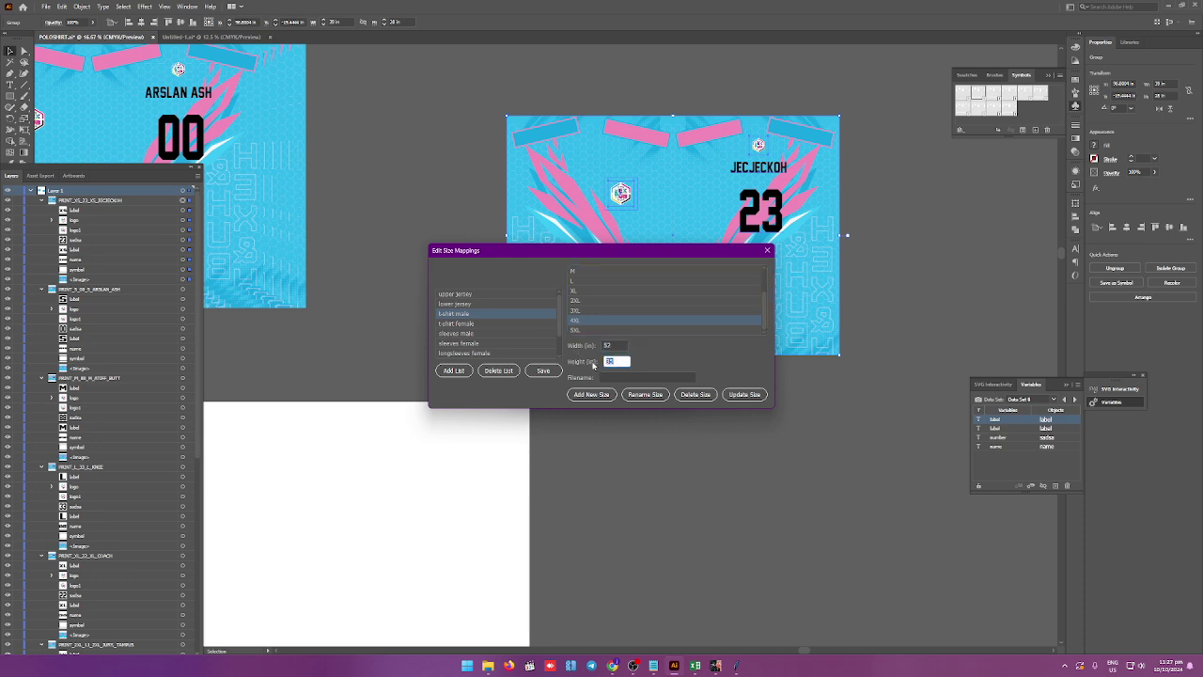
{"action": "type", "text": "3"}
{"action": "left_click", "coordinate": [743, 394]}
{"action": "left_click", "coordinate": [632, 366]}
Compare 4XL with 5XL, update the 5XL width, then save all size mappings.
{"action": "left_click", "coordinate": [583, 331]}
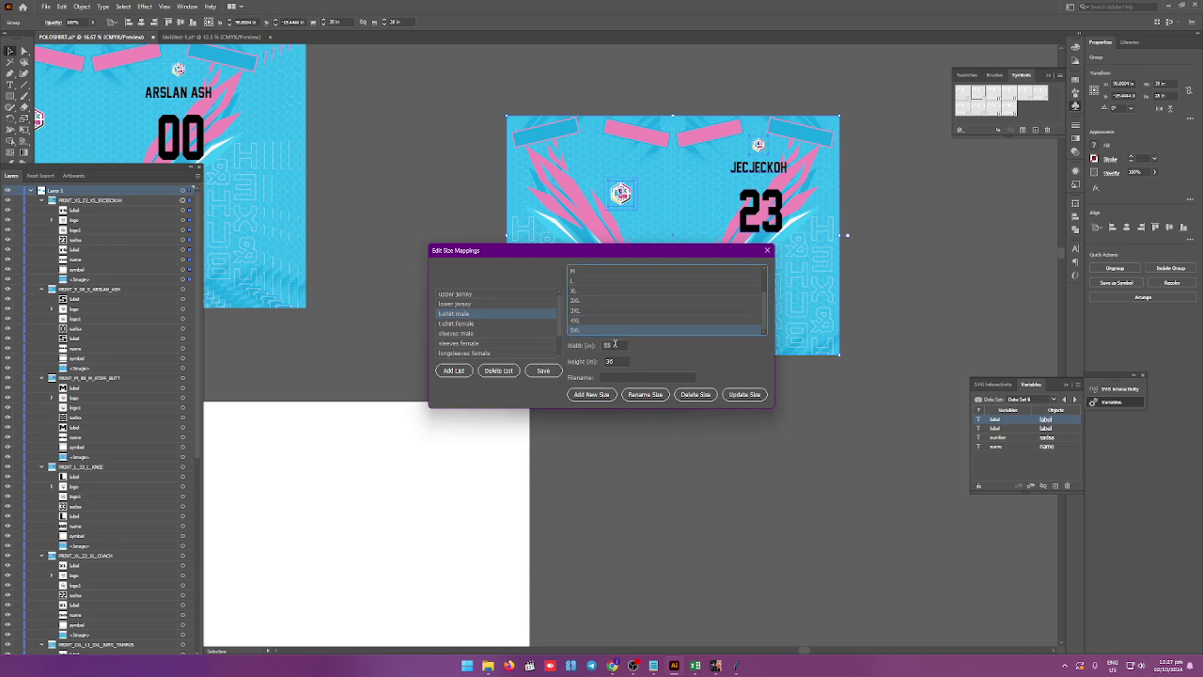
{"action": "left_click", "coordinate": [595, 321]}
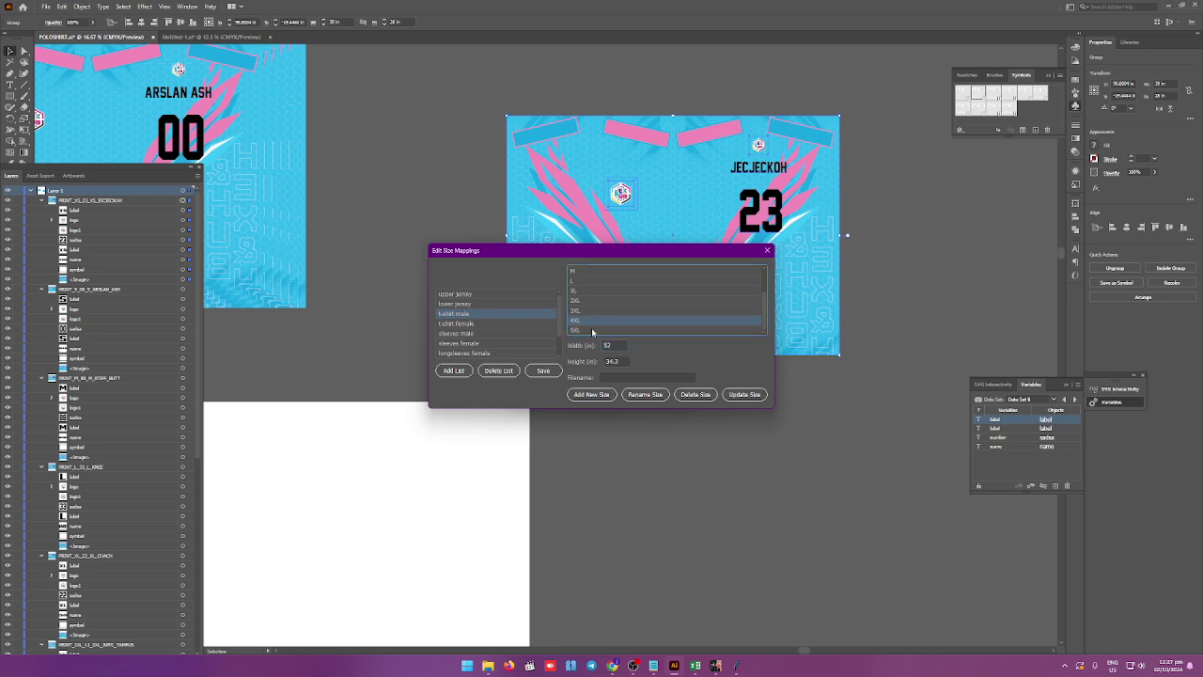
{"action": "left_click", "coordinate": [592, 331]}
{"action": "left_click", "coordinate": [587, 321]}
{"action": "left_click", "coordinate": [589, 331]}
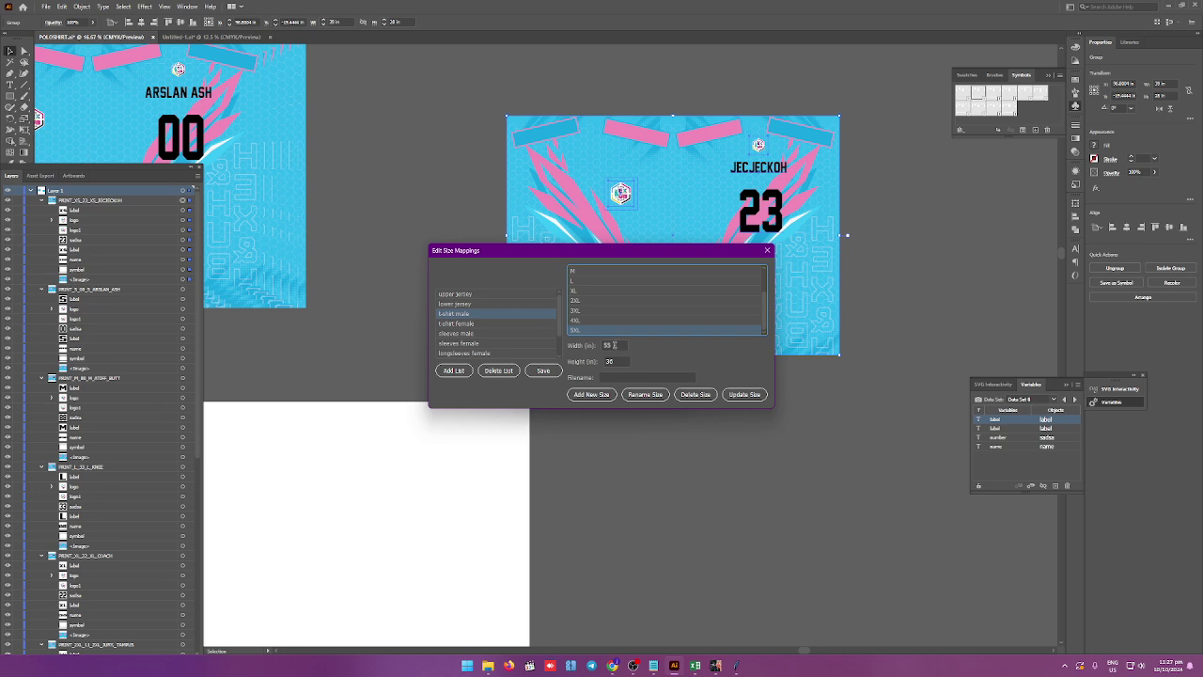
{"action": "double_click", "coordinate": [612, 345]}
{"action": "type", "text": "5"}
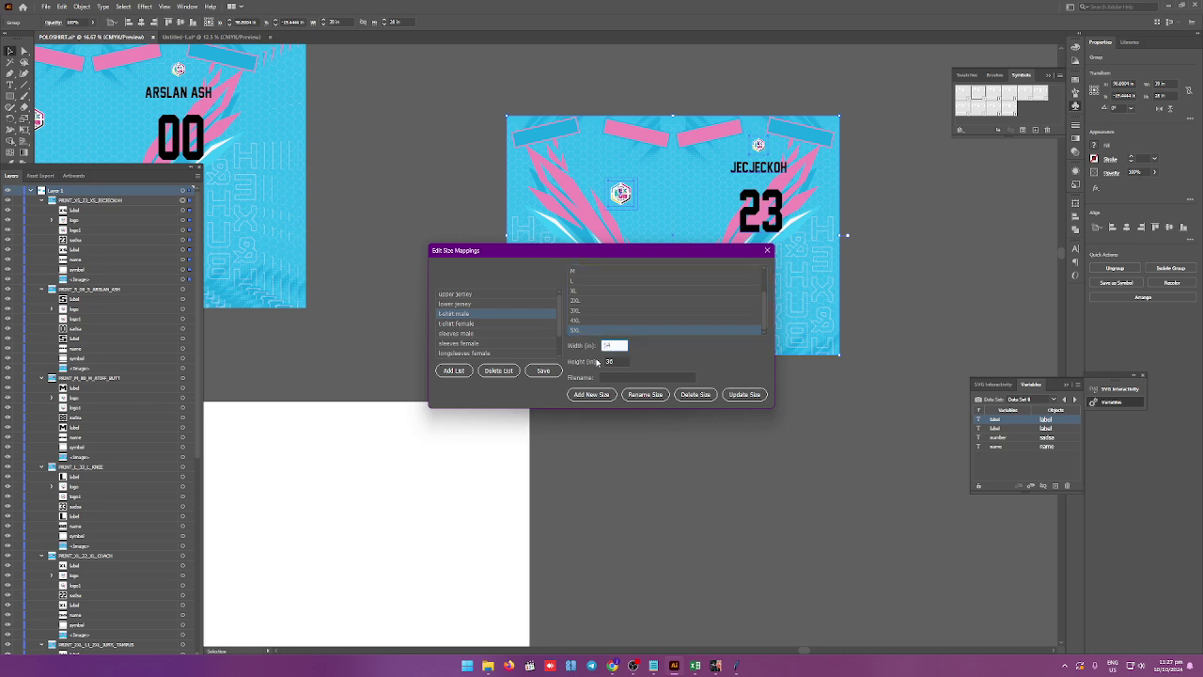
{"action": "left_click", "coordinate": [743, 394]}
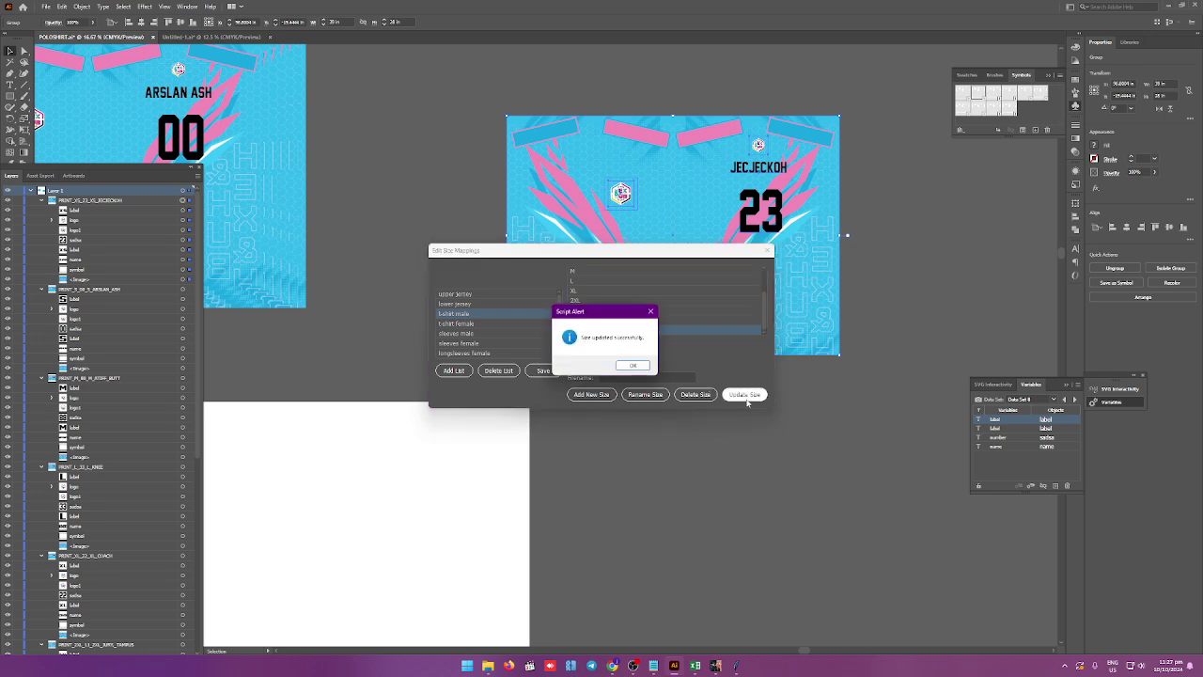
{"action": "left_click", "coordinate": [635, 365]}
{"action": "left_click", "coordinate": [543, 371]}
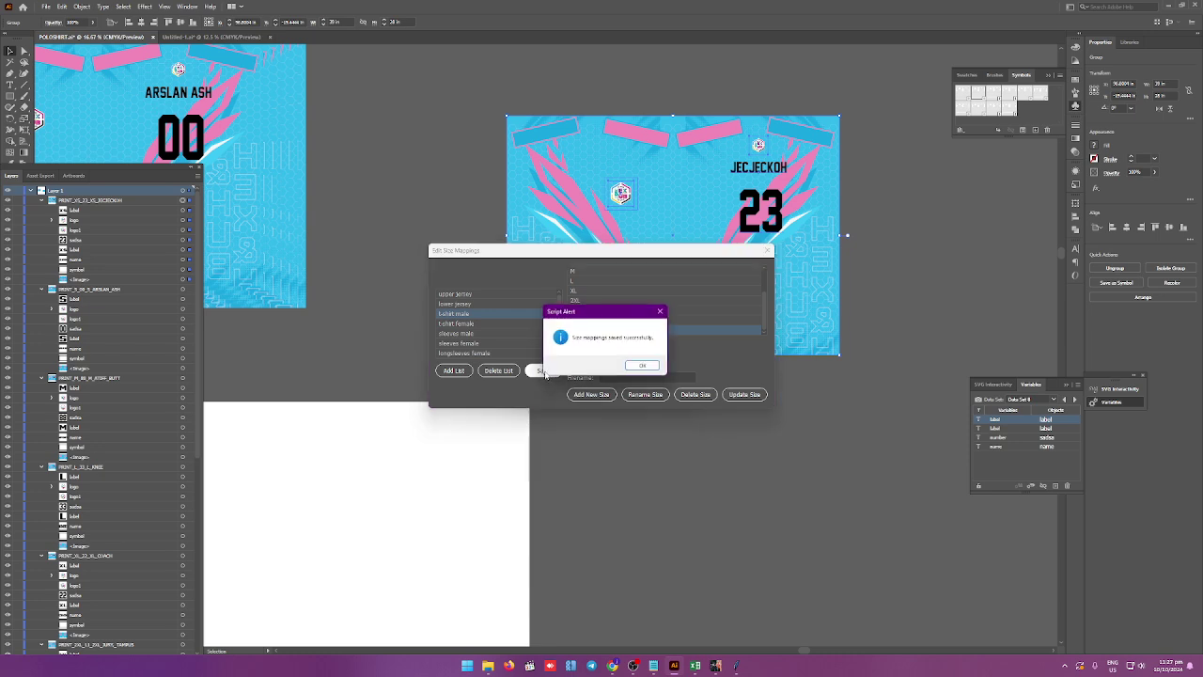
Reopen Edit Size Mappings on t-shirt male and check the 5XL entry shows 54 in wide.
{"action": "left_click", "coordinate": [643, 367]}
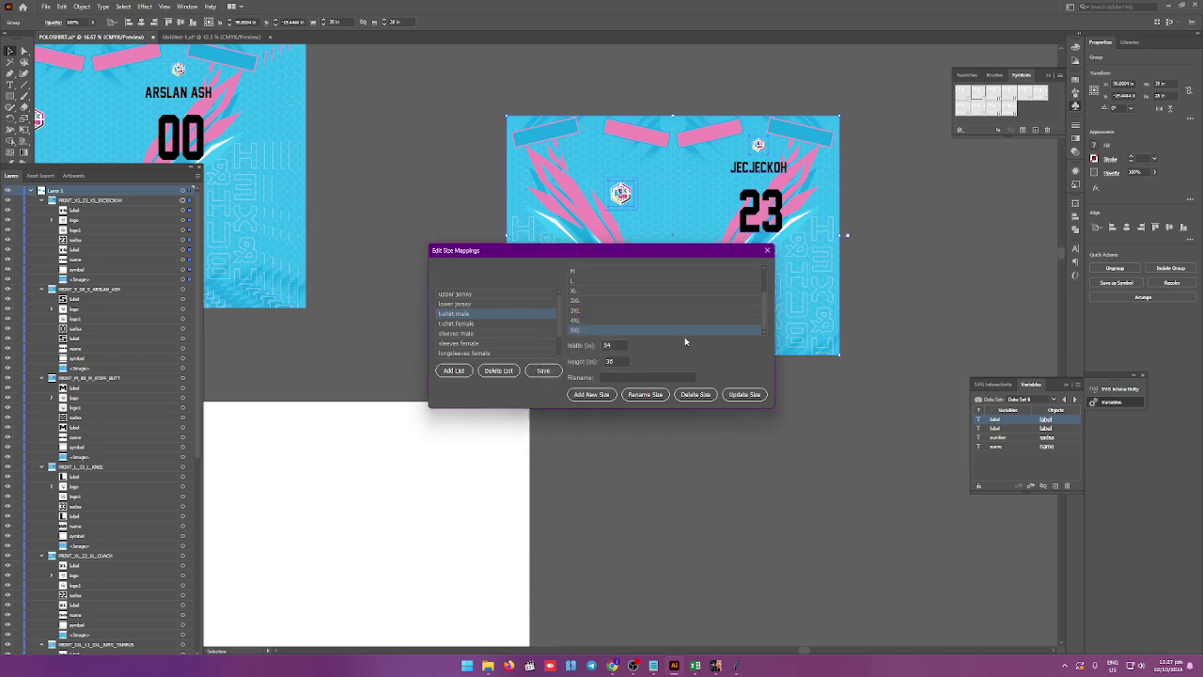
{"action": "left_click", "coordinate": [767, 250]}
{"action": "left_click", "coordinate": [605, 291]}
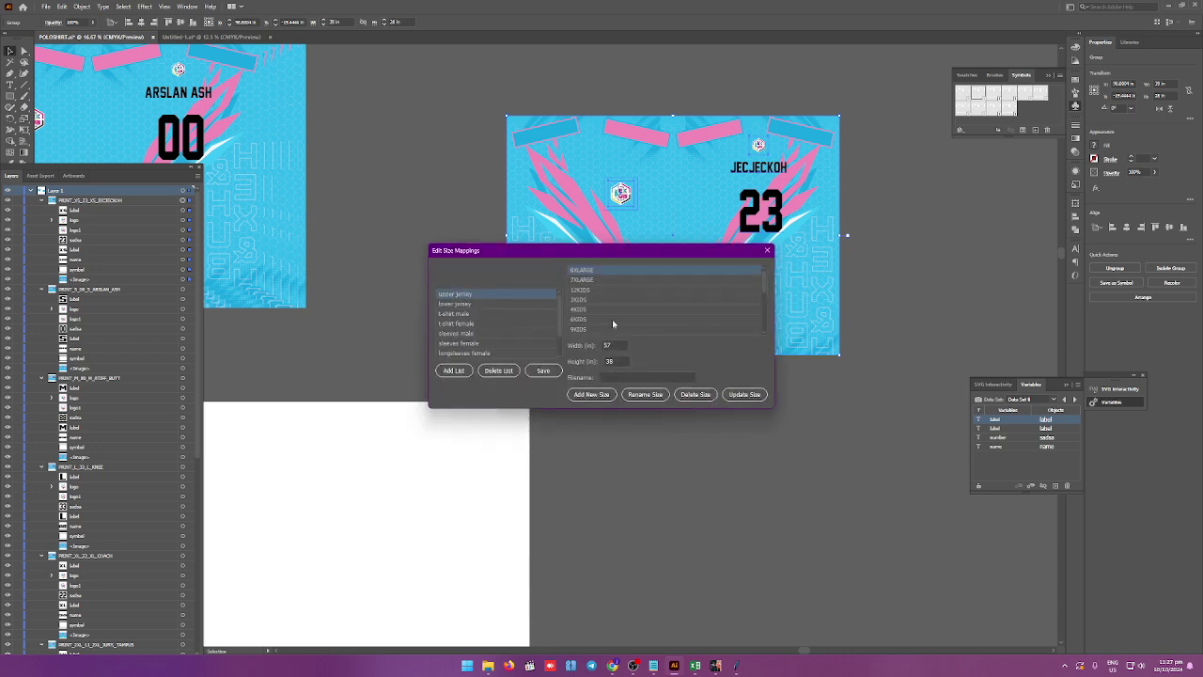
{"action": "left_click", "coordinate": [469, 315]}
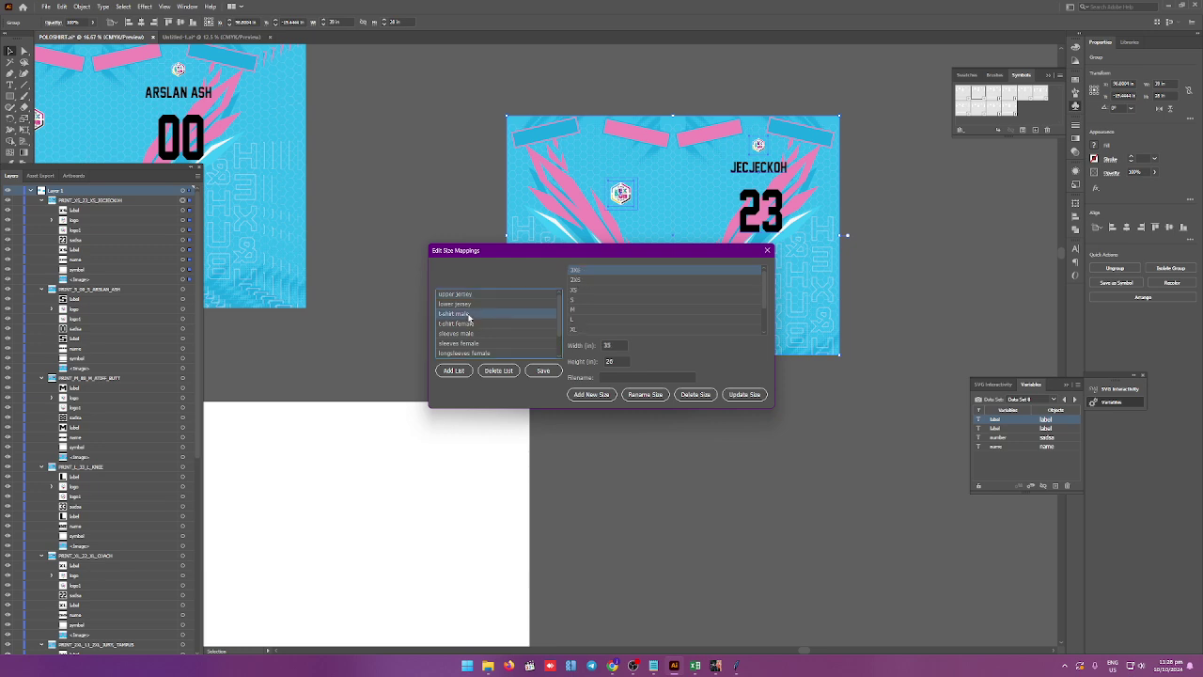
{"action": "left_click", "coordinate": [671, 314]}
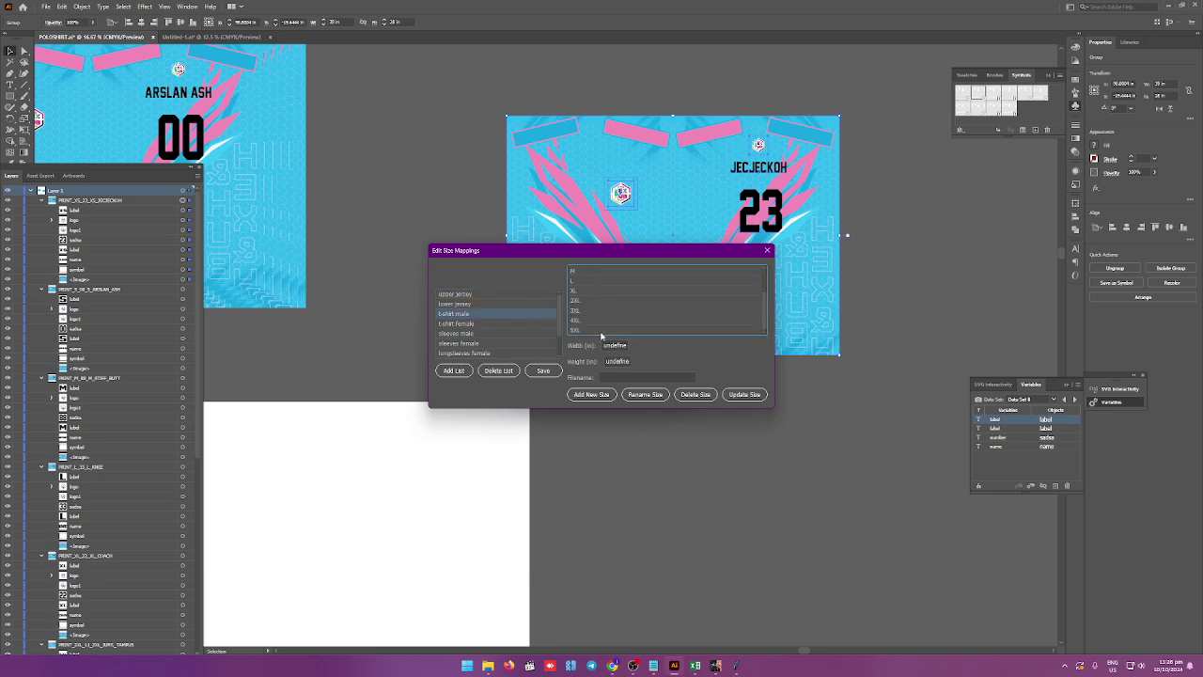
{"action": "left_click", "coordinate": [601, 330]}
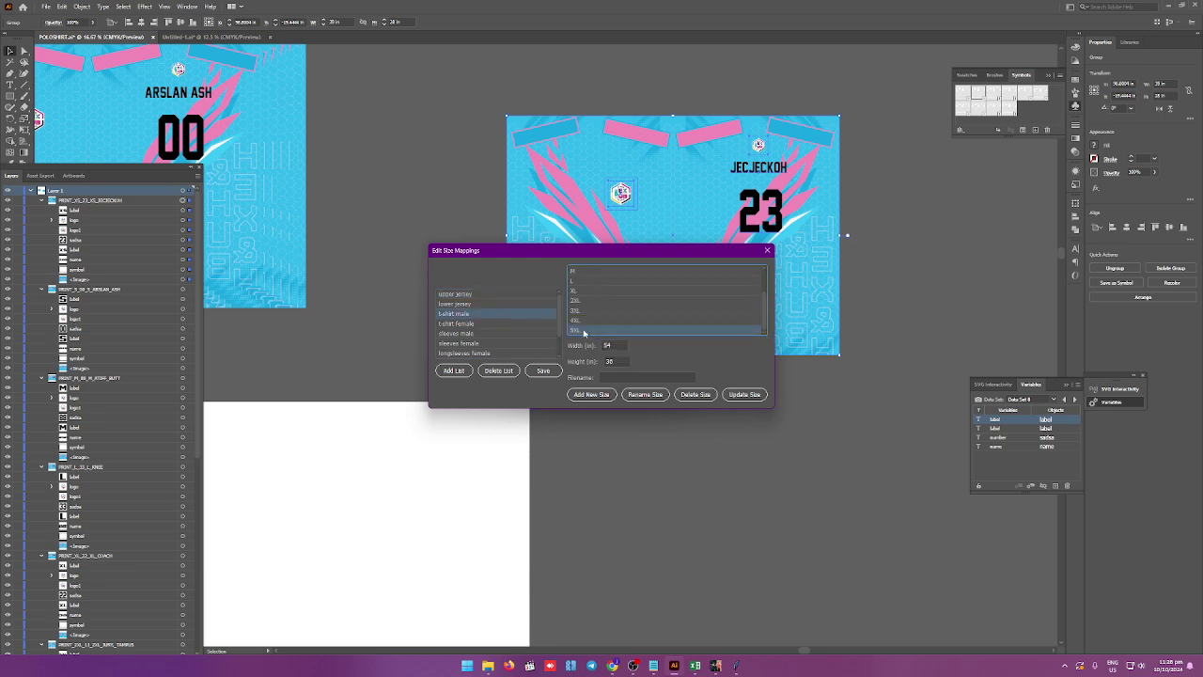
Run Resizing and Naming for t-shirt male, dismiss the error, and close the script.
{"action": "left_click", "coordinate": [767, 253]}
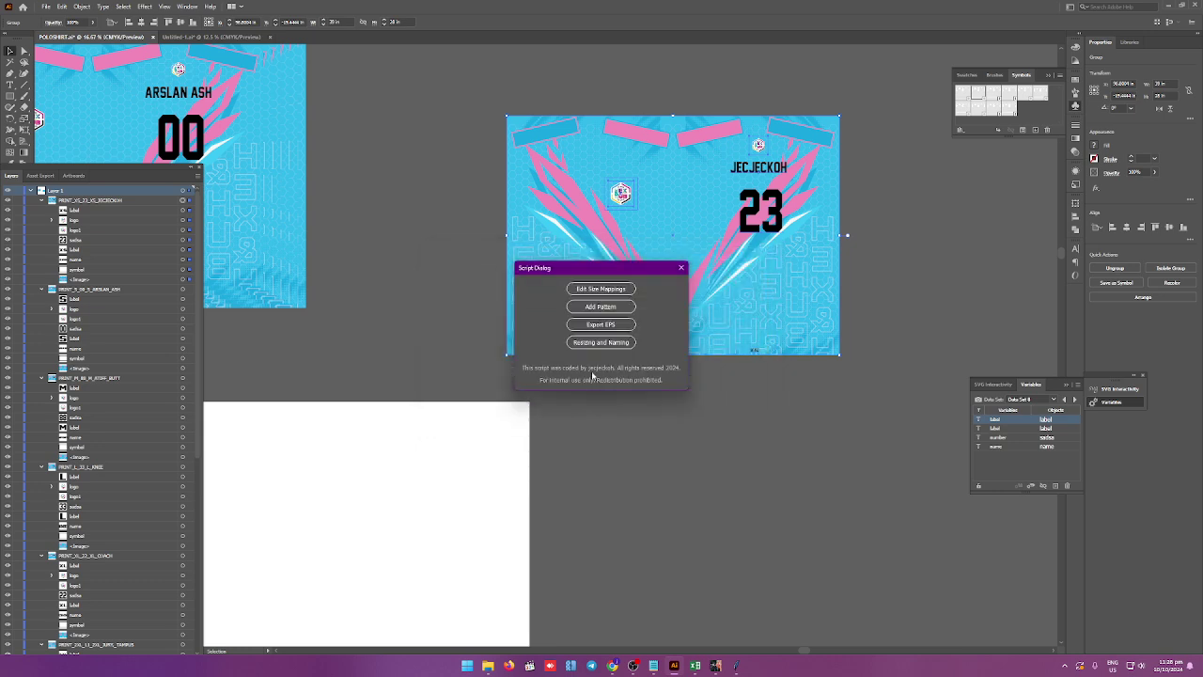
{"action": "left_click", "coordinate": [601, 343]}
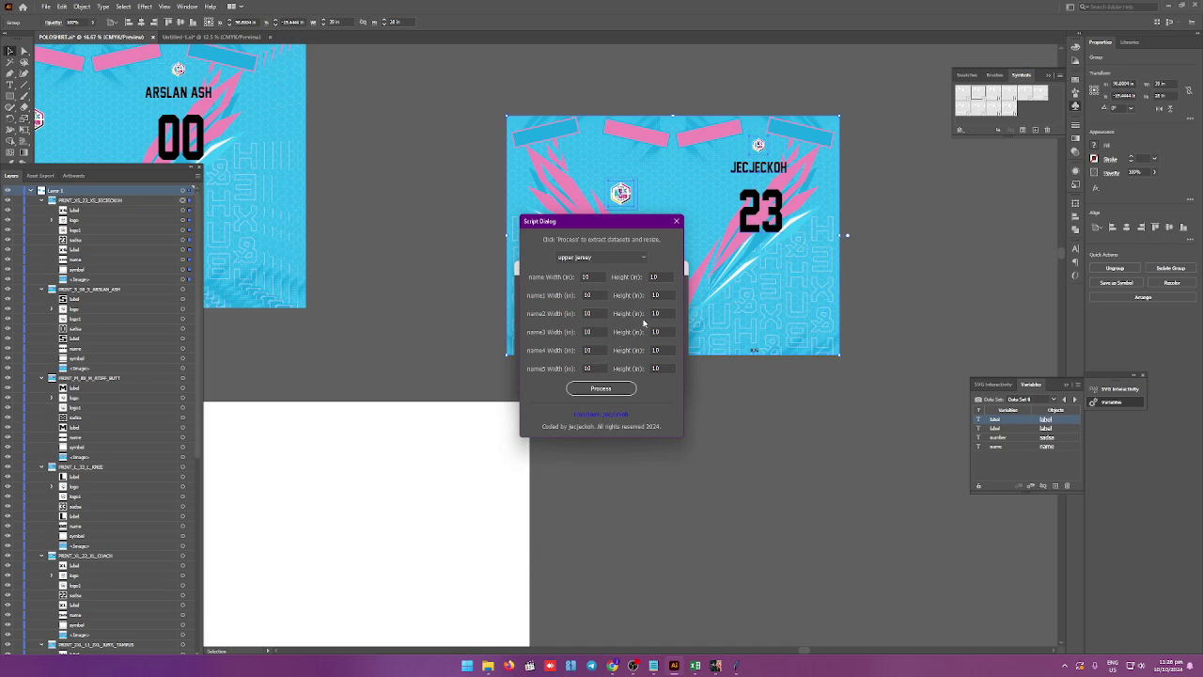
{"action": "left_click", "coordinate": [601, 257]}
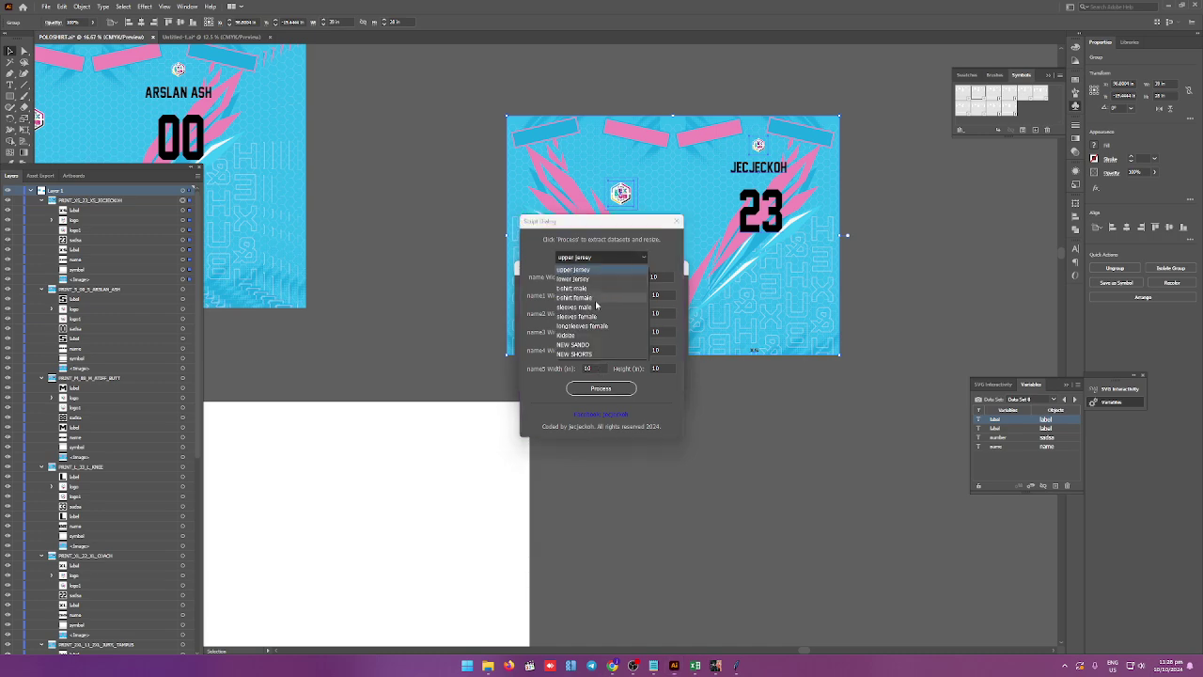
{"action": "left_click", "coordinate": [588, 289]}
{"action": "left_click", "coordinate": [602, 389]}
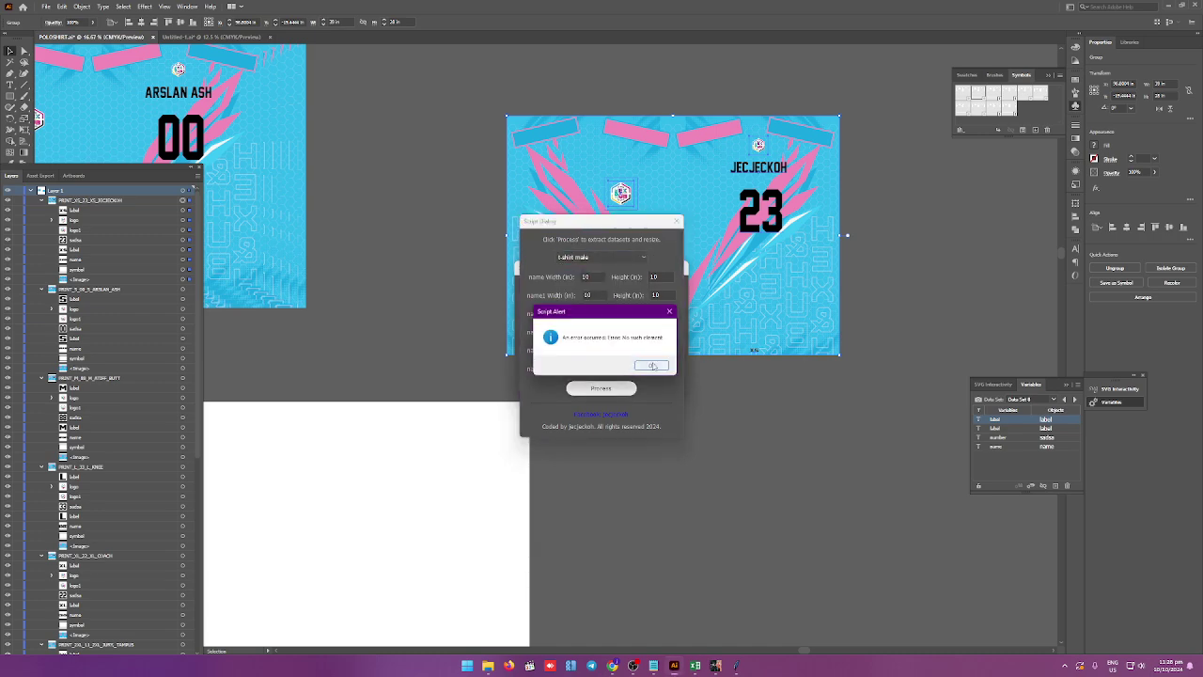
{"action": "left_click", "coordinate": [653, 366]}
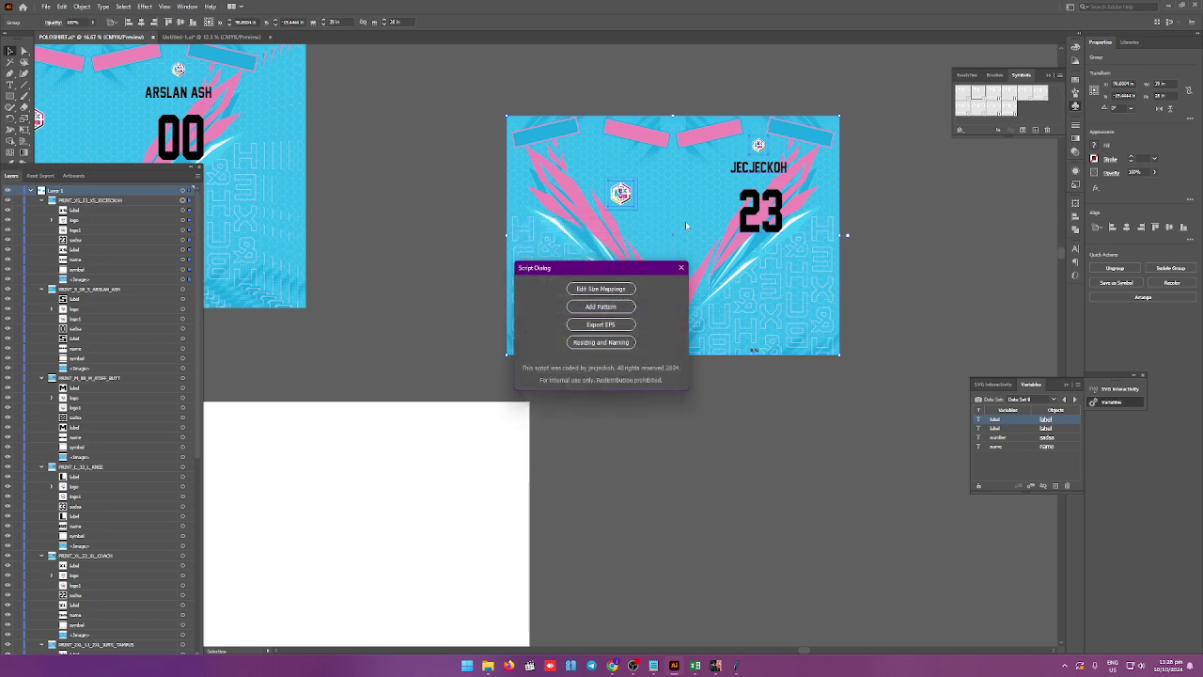
{"action": "left_click", "coordinate": [681, 270]}
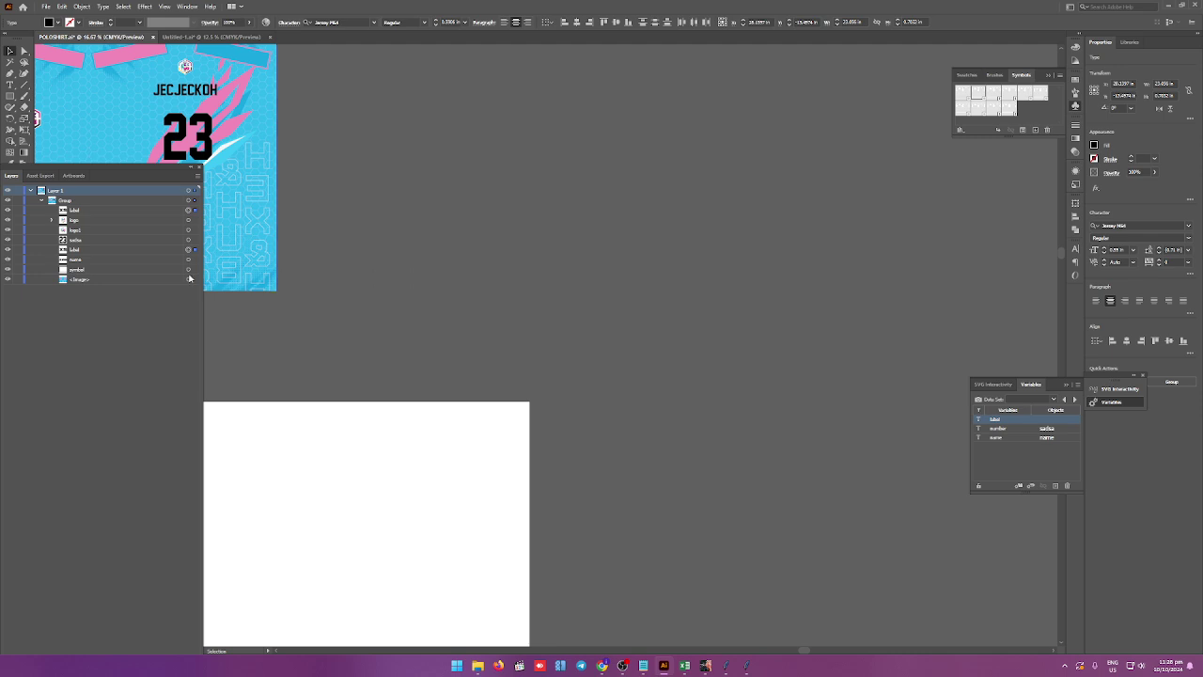
Drag the 23 jersey back to canvas centre and close the automation's Main Application window.
{"action": "left_click_drag", "start_coordinate": [124, 67], "coordinate": [542, 210]}
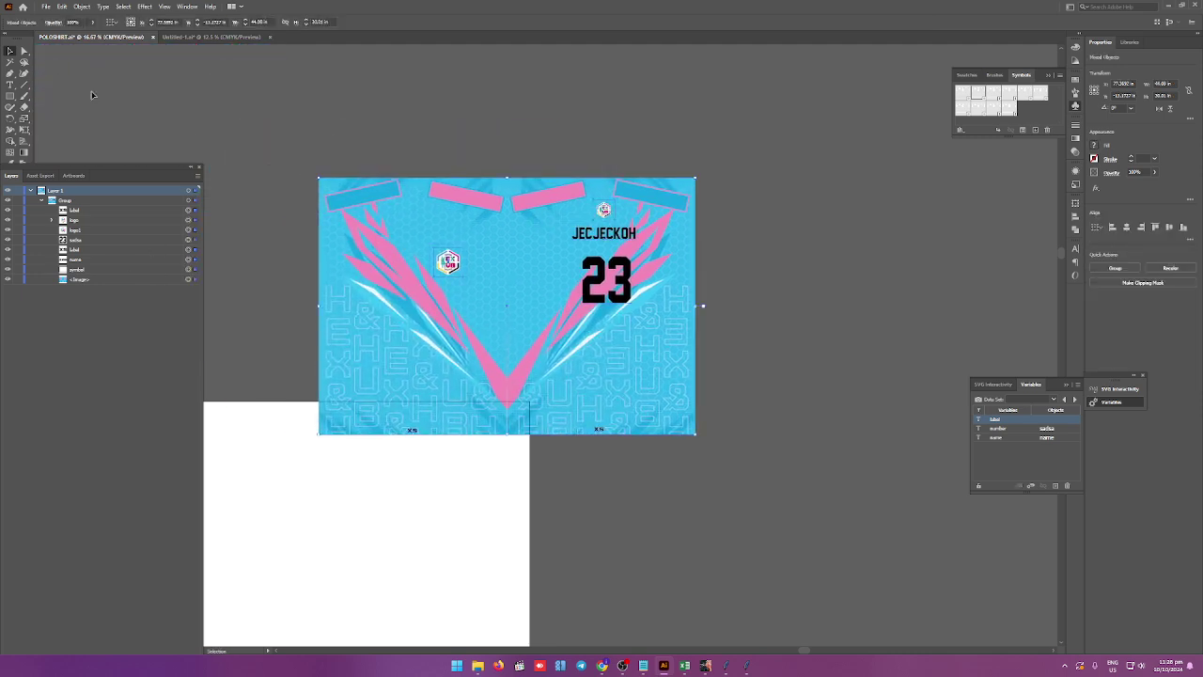
{"action": "mouse_move", "coordinate": [748, 666]}
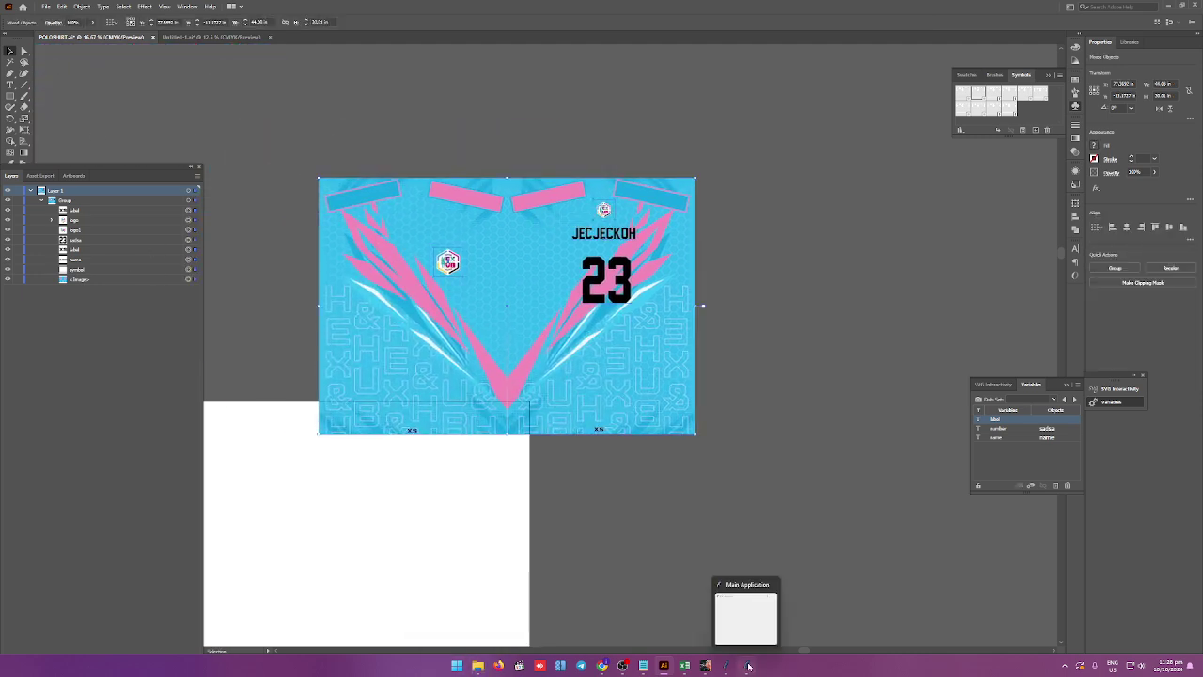
{"action": "left_click", "coordinate": [726, 666]}
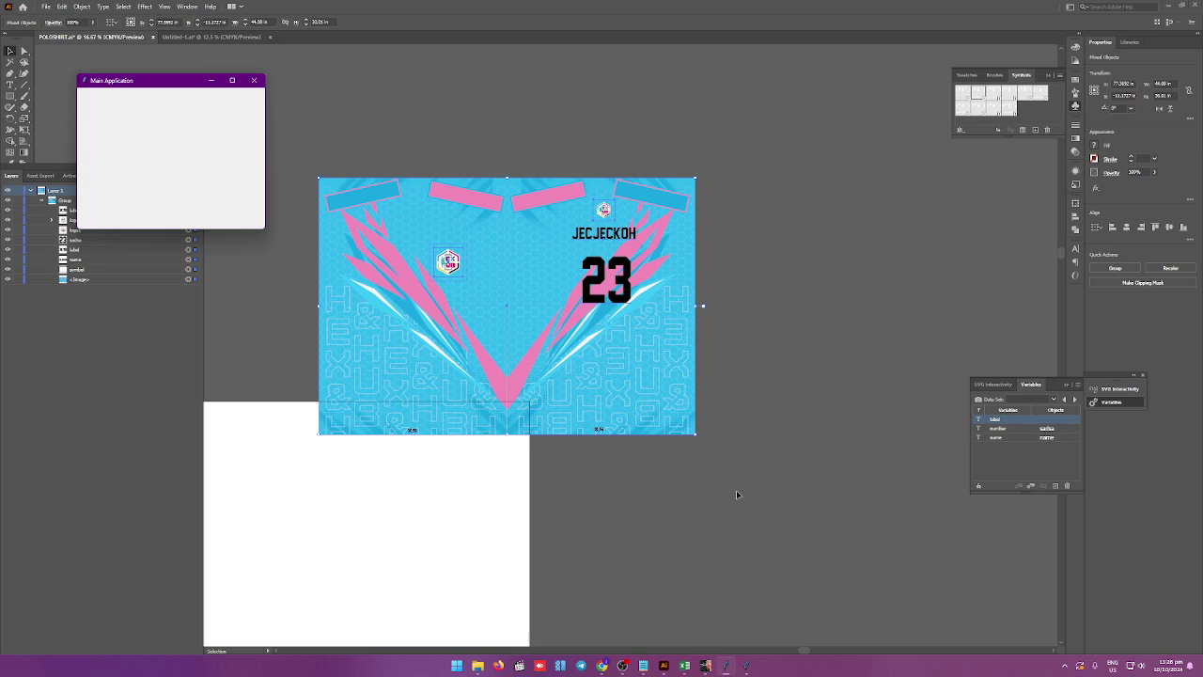
{"action": "left_click", "coordinate": [254, 80]}
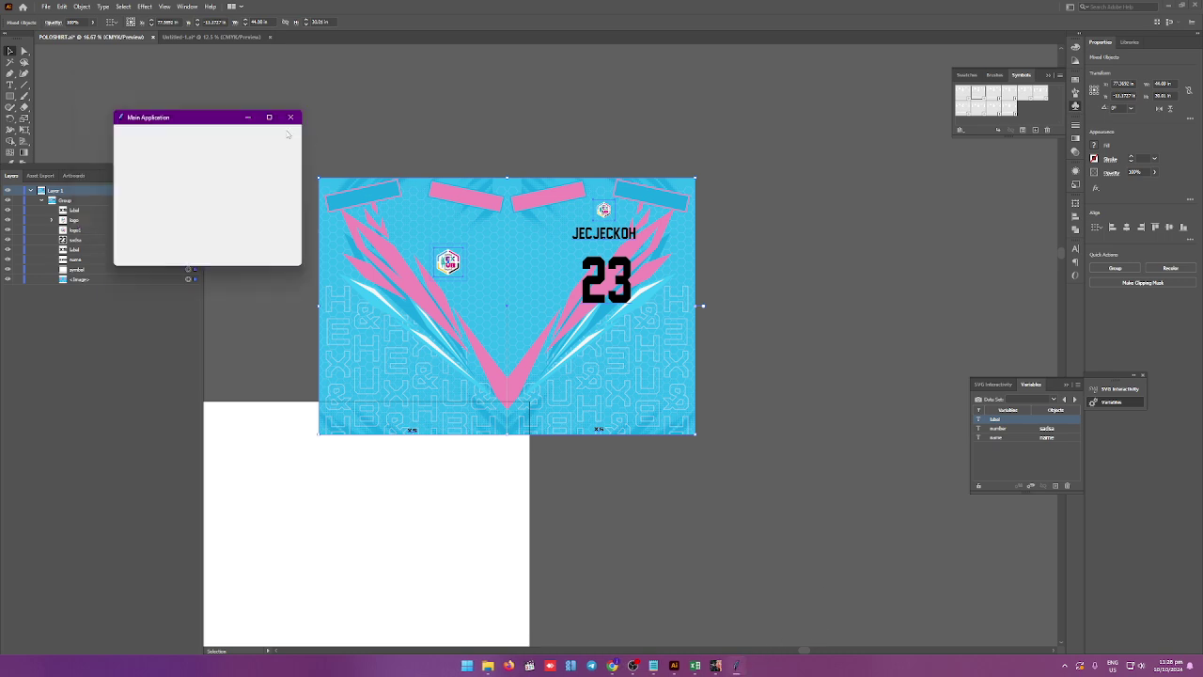
{"action": "left_click", "coordinate": [504, 665]}
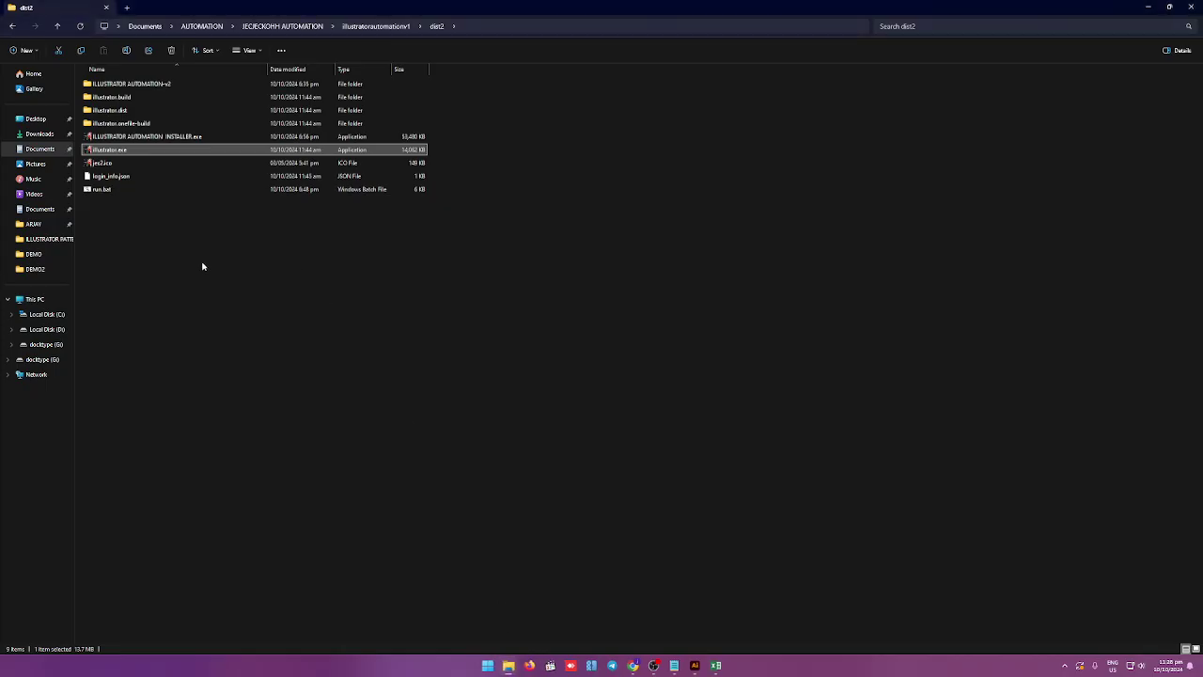
Run illustrator.exe as administrator and return to Illustrator's Resizing and Naming script dialog.
{"action": "right_click", "coordinate": [95, 150]}
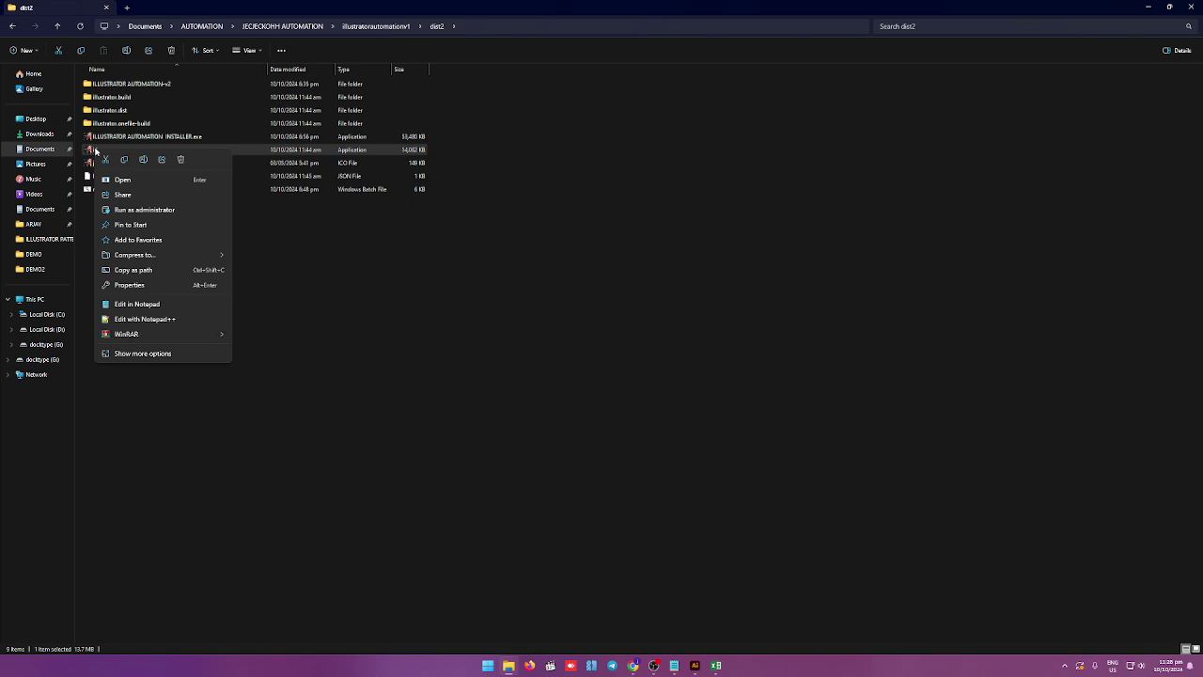
{"action": "left_click", "coordinate": [117, 210]}
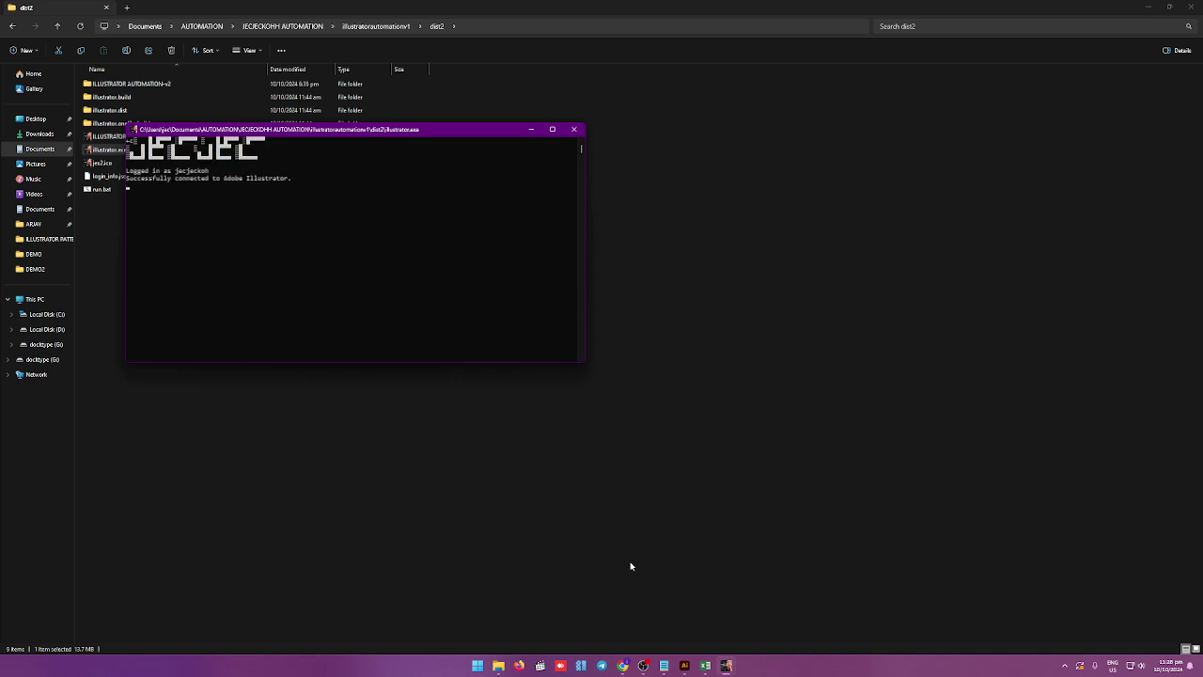
{"action": "left_click", "coordinate": [685, 664]}
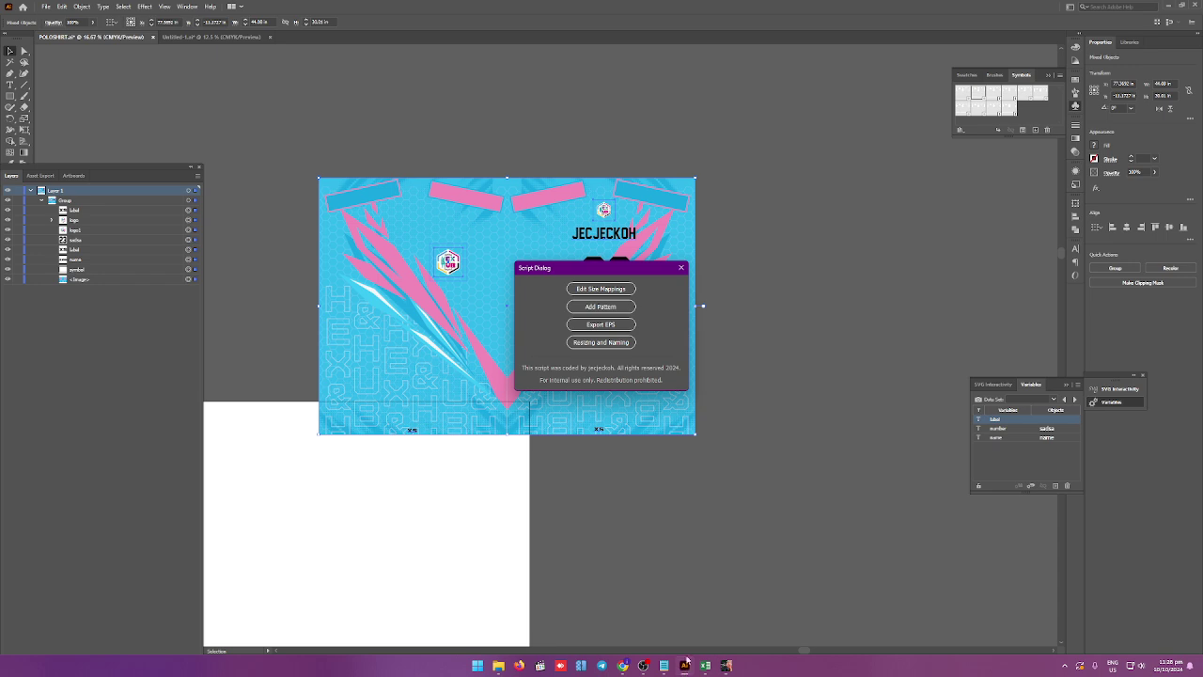
Review the t-shirt male size mappings, checking the 2XS size's 35 × 26 dimensions.
{"action": "left_click", "coordinate": [632, 344]}
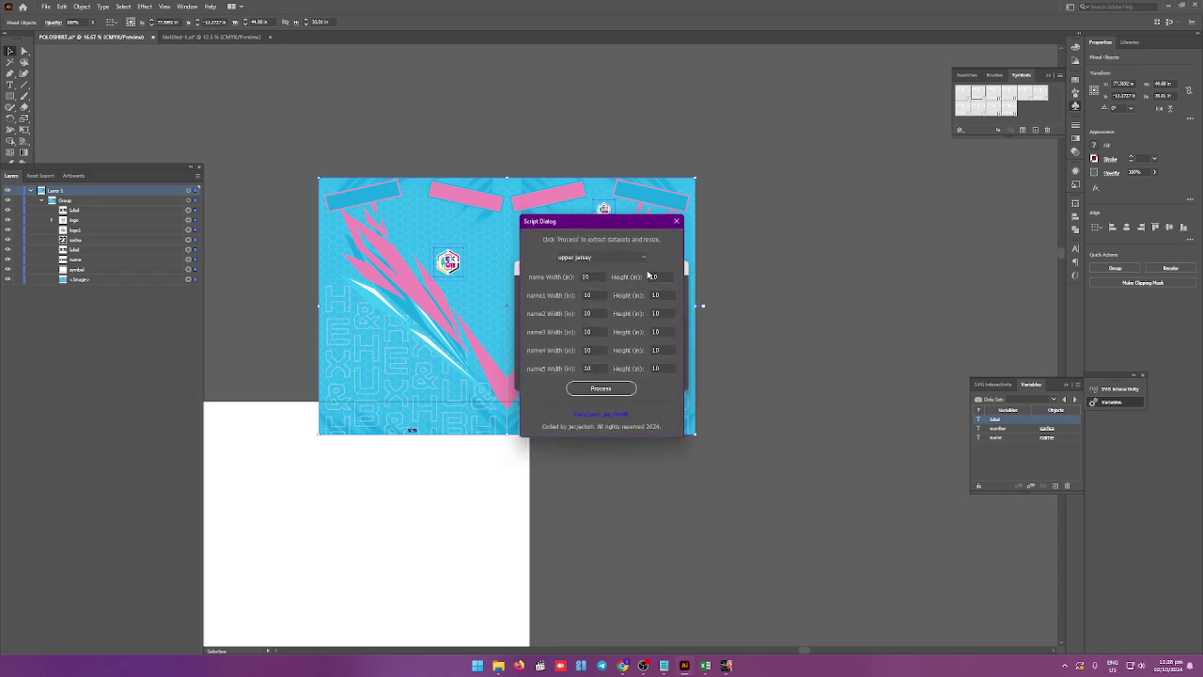
{"action": "left_click", "coordinate": [676, 221]}
{"action": "left_click", "coordinate": [606, 290]}
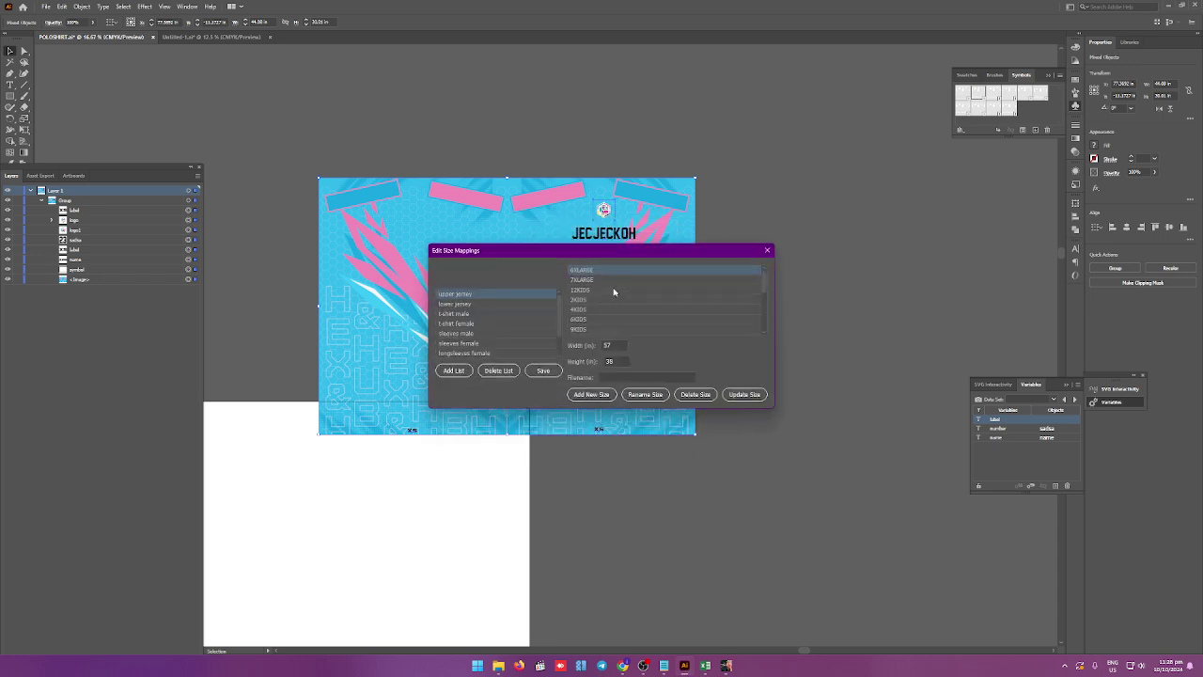
{"action": "left_click", "coordinate": [467, 313]}
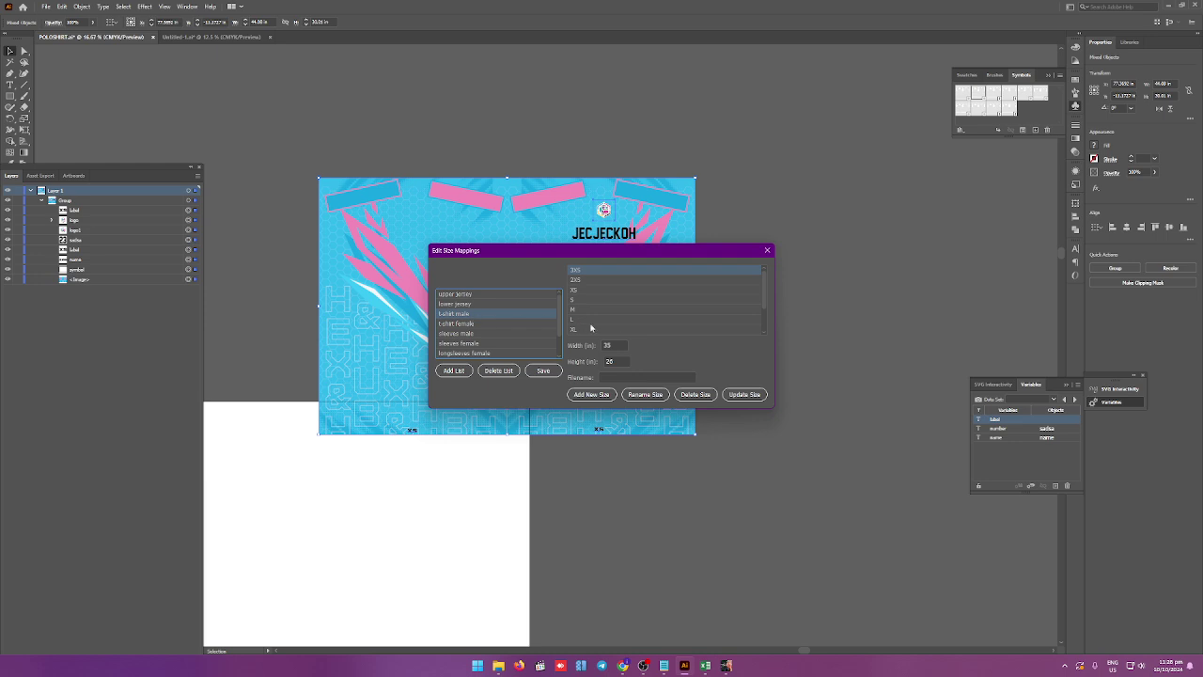
{"action": "left_click", "coordinate": [573, 280]}
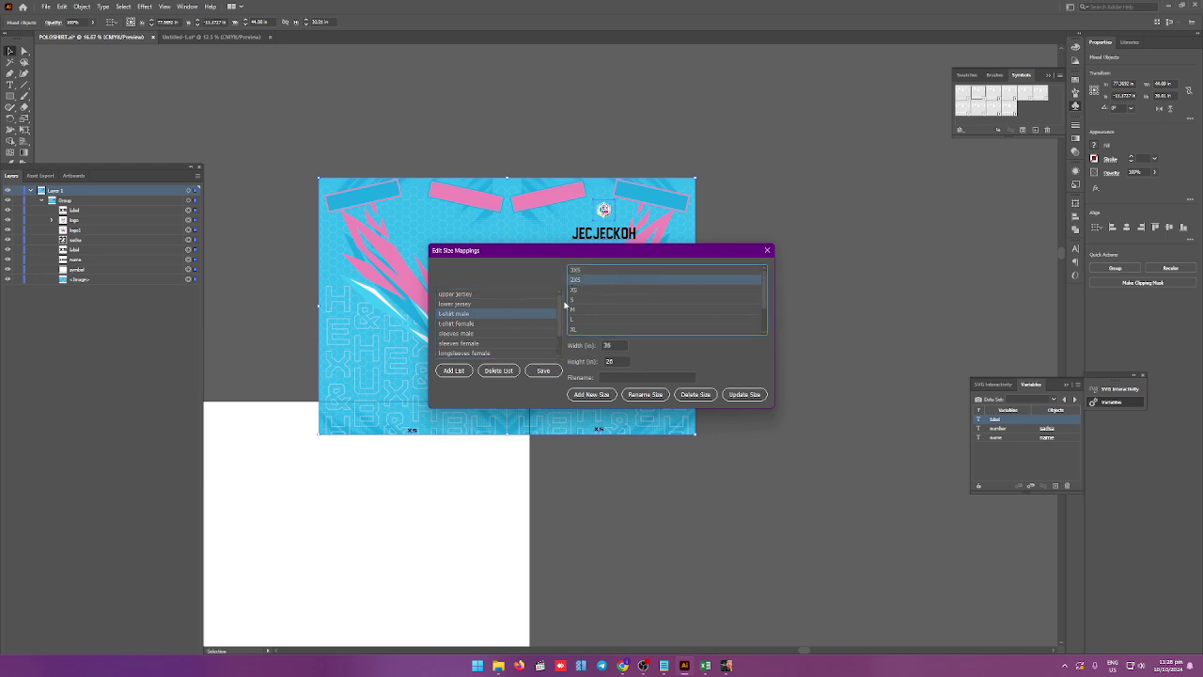
{"action": "left_click", "coordinate": [559, 320]}
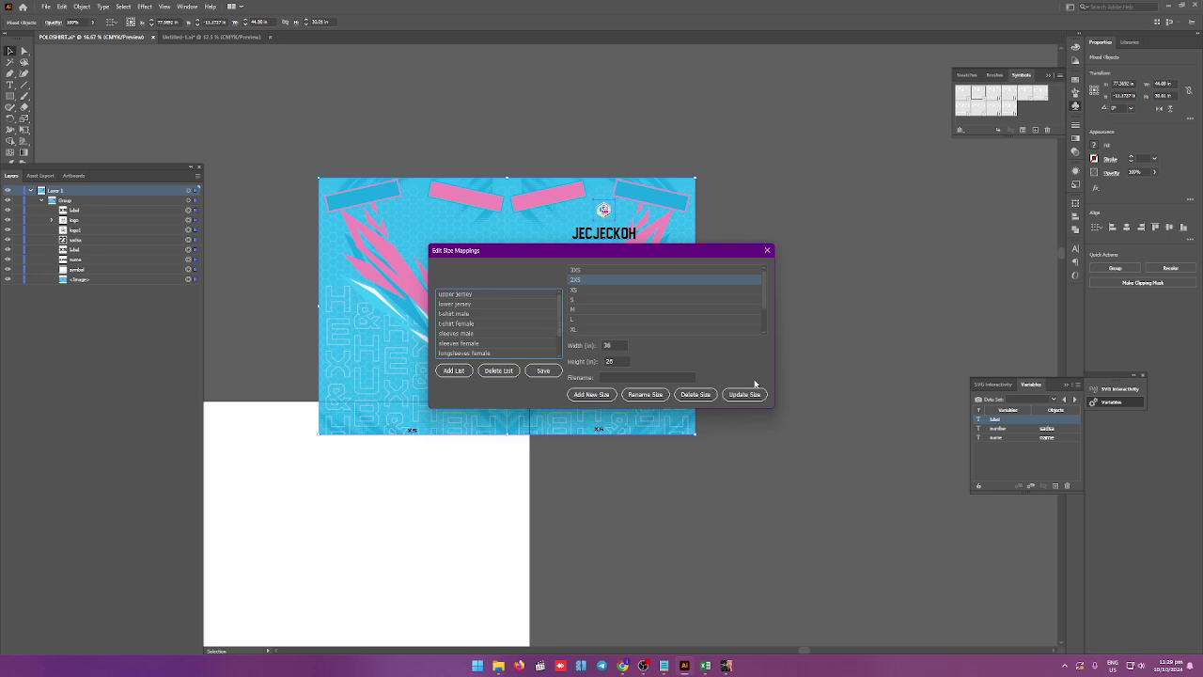
{"action": "left_click", "coordinate": [768, 252]}
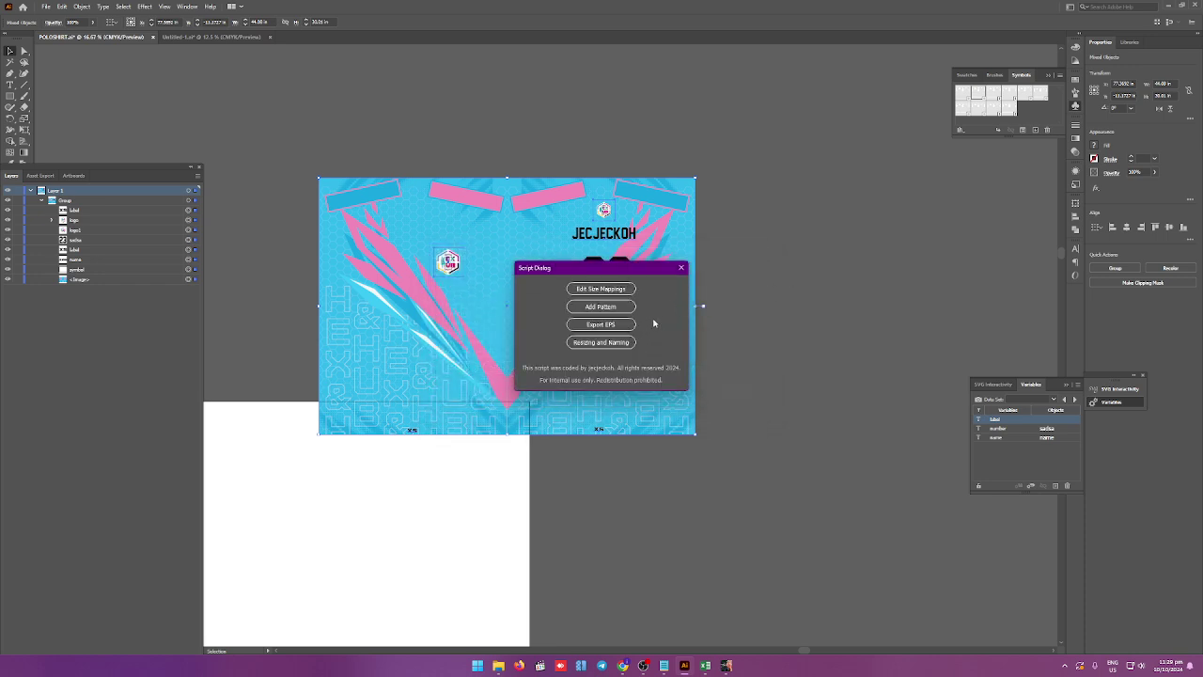
In Resizing and Naming, choose t-shirt male as the garment type.
{"action": "left_click", "coordinate": [601, 342]}
{"action": "left_click", "coordinate": [600, 257]}
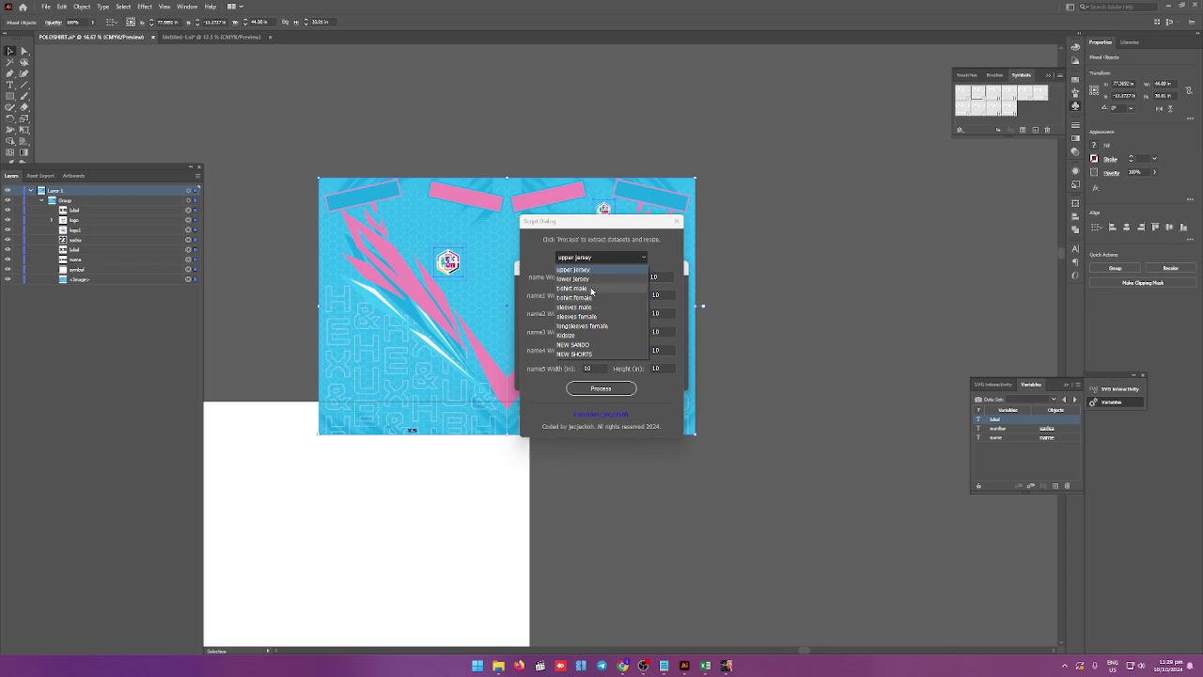
{"action": "left_click", "coordinate": [592, 291]}
Process the resize, apply Add Pattern to the resized jerseys, and close the Script Dialog.
{"action": "left_click", "coordinate": [600, 388]}
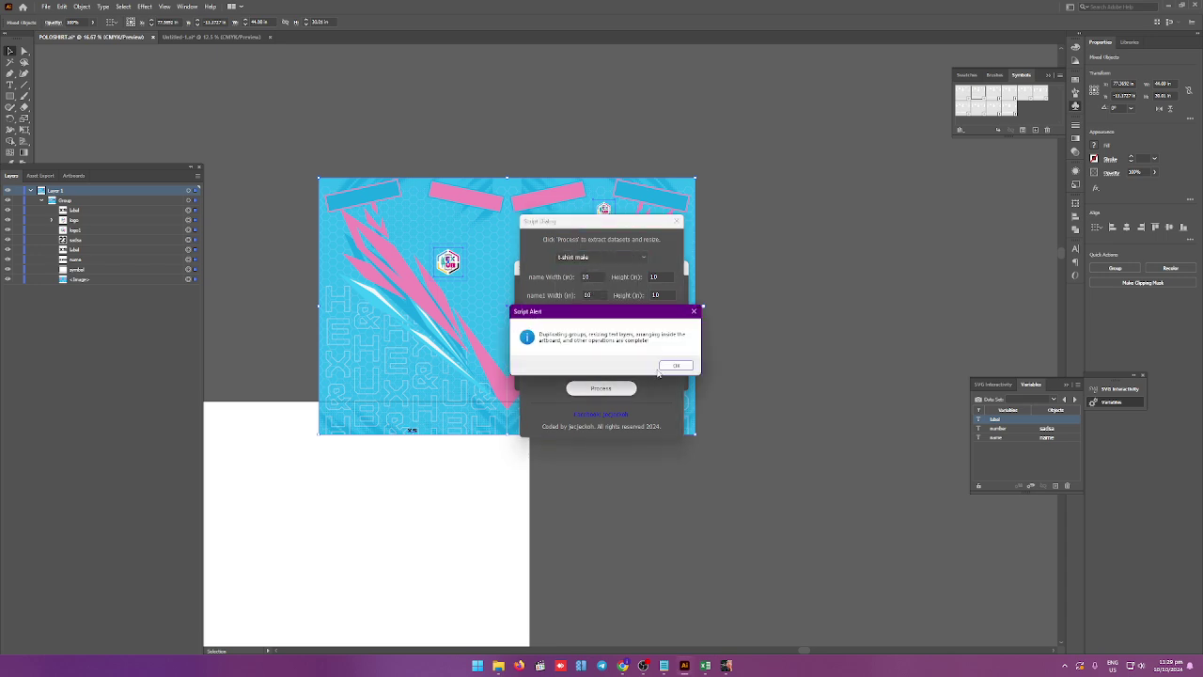
{"action": "left_click", "coordinate": [676, 369]}
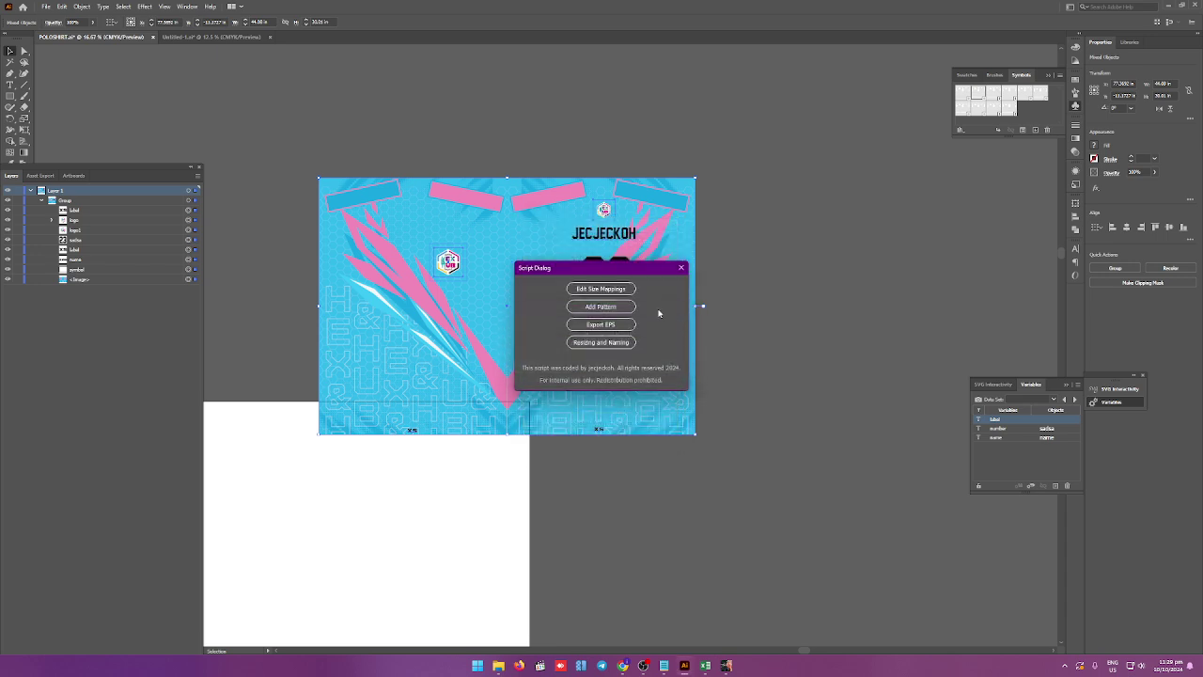
{"action": "left_click", "coordinate": [613, 310]}
{"action": "left_click", "coordinate": [611, 310]}
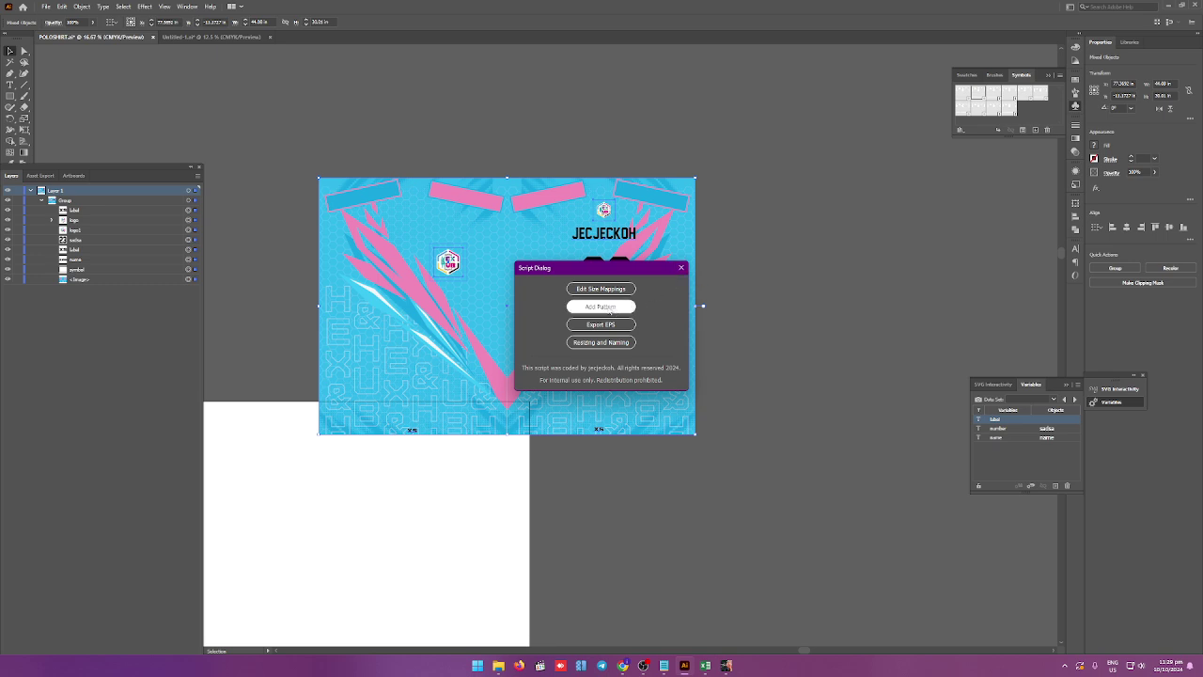
{"action": "left_click", "coordinate": [626, 365]}
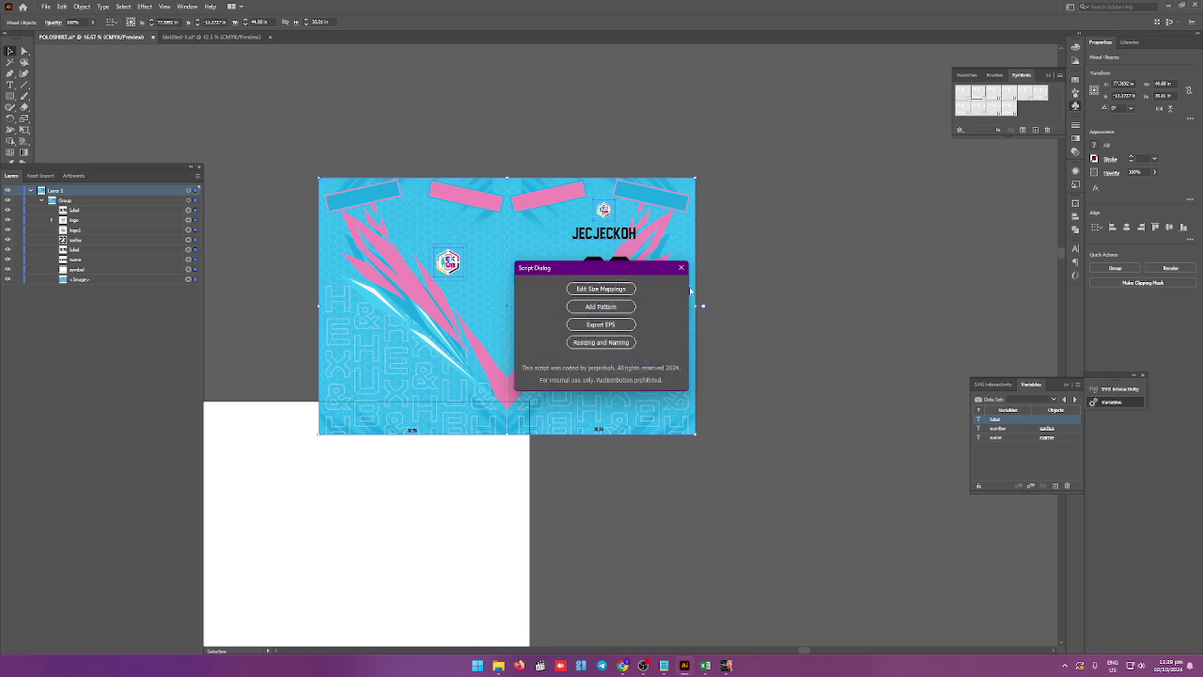
{"action": "left_click", "coordinate": [683, 269]}
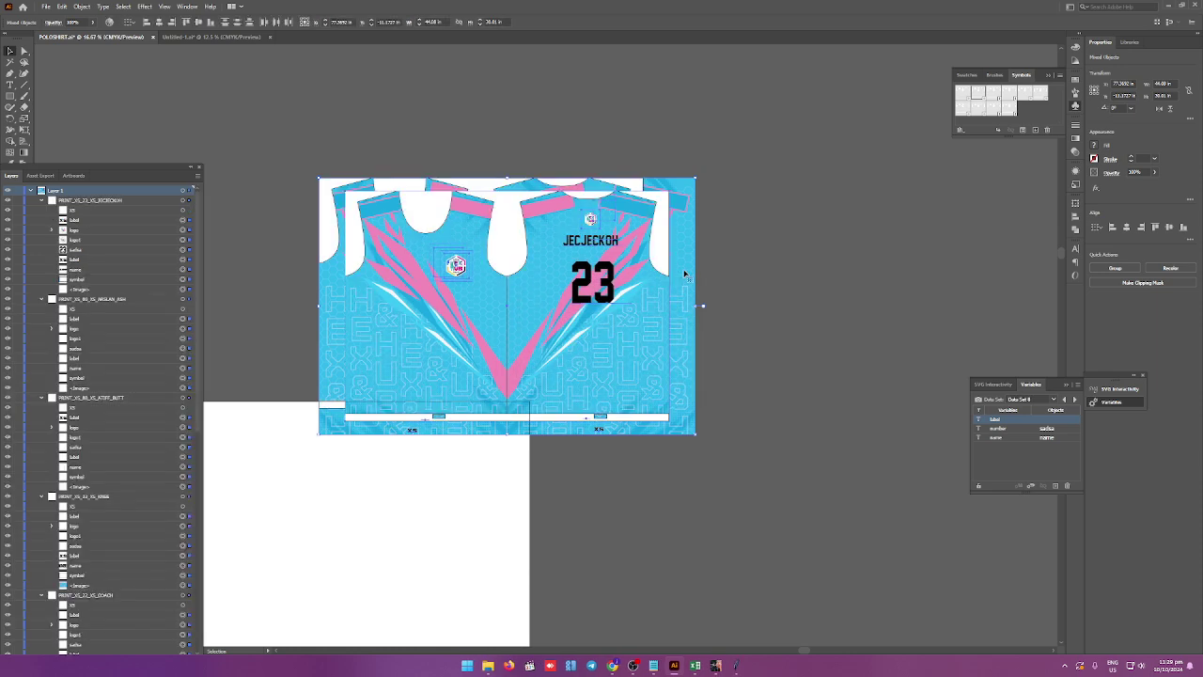
Drag the stacked 23, 00, 55, 88, 33, 22 and 11 jerseys apart across the canvas.
{"action": "scroll", "coordinate": [803, 282], "scroll_direction": "down", "scroll_amount": 2}
{"action": "left_click_drag", "start_coordinate": [803, 282], "coordinate": [572, 249]}
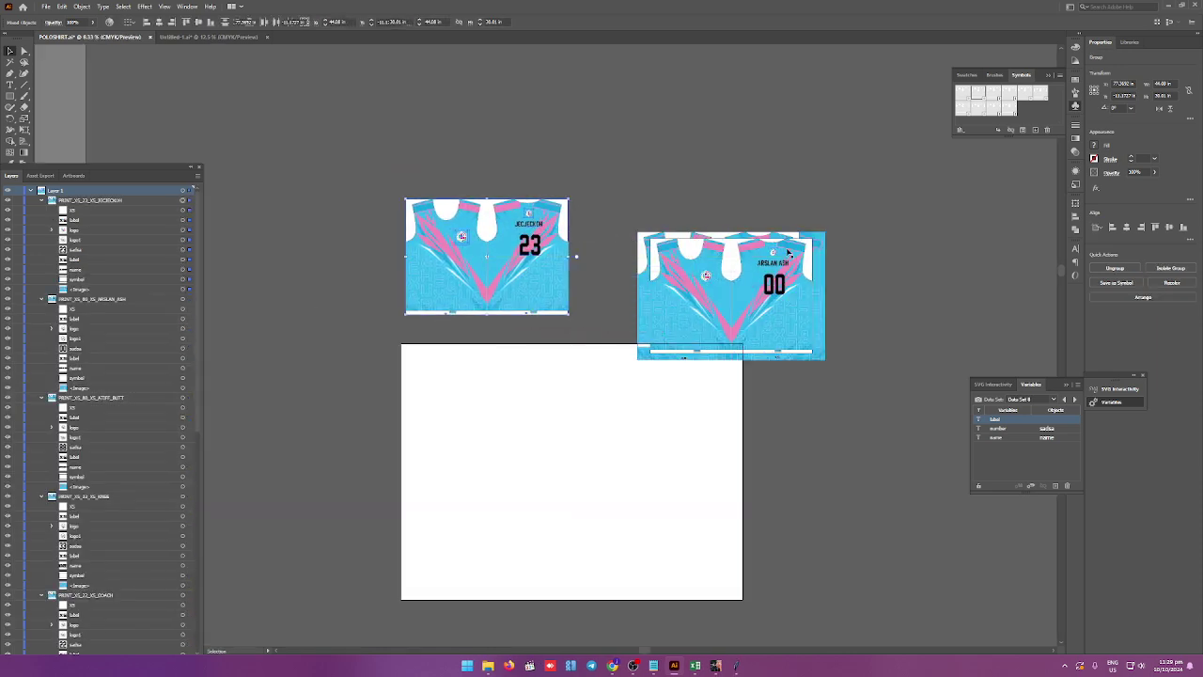
{"action": "left_click_drag", "start_coordinate": [814, 258], "coordinate": [645, 398]}
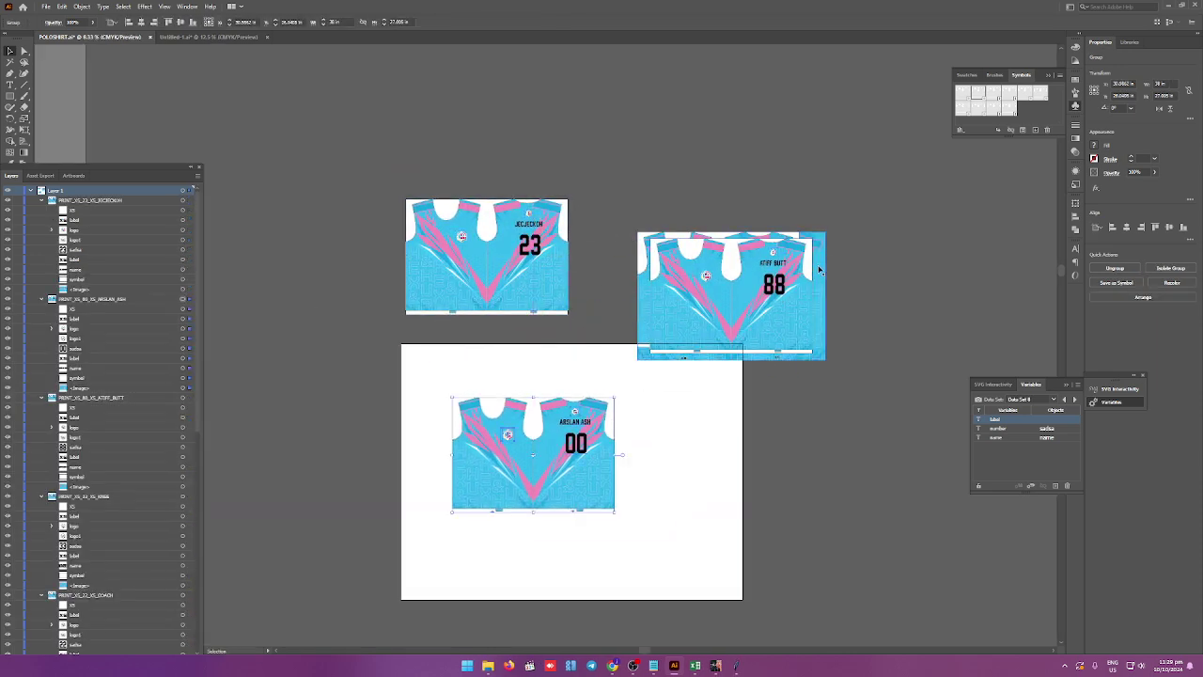
{"action": "mouse_move", "coordinate": [824, 268]}
{"action": "left_mouse_down"}
{"action": "mouse_move", "coordinate": [963, 179]}
{"action": "mouse_move", "coordinate": [947, 214]}
{"action": "left_mouse_up"}
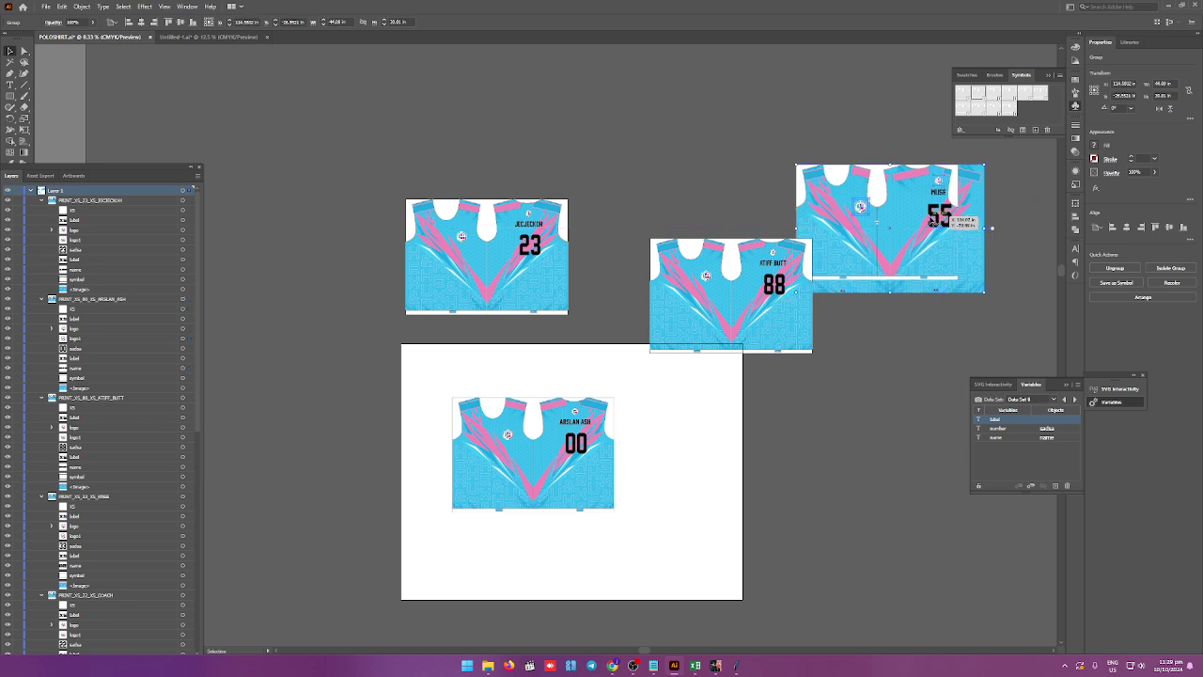
{"action": "left_click_drag", "start_coordinate": [947, 214], "coordinate": [948, 216]}
{"action": "left_click_drag", "start_coordinate": [725, 272], "coordinate": [813, 502]}
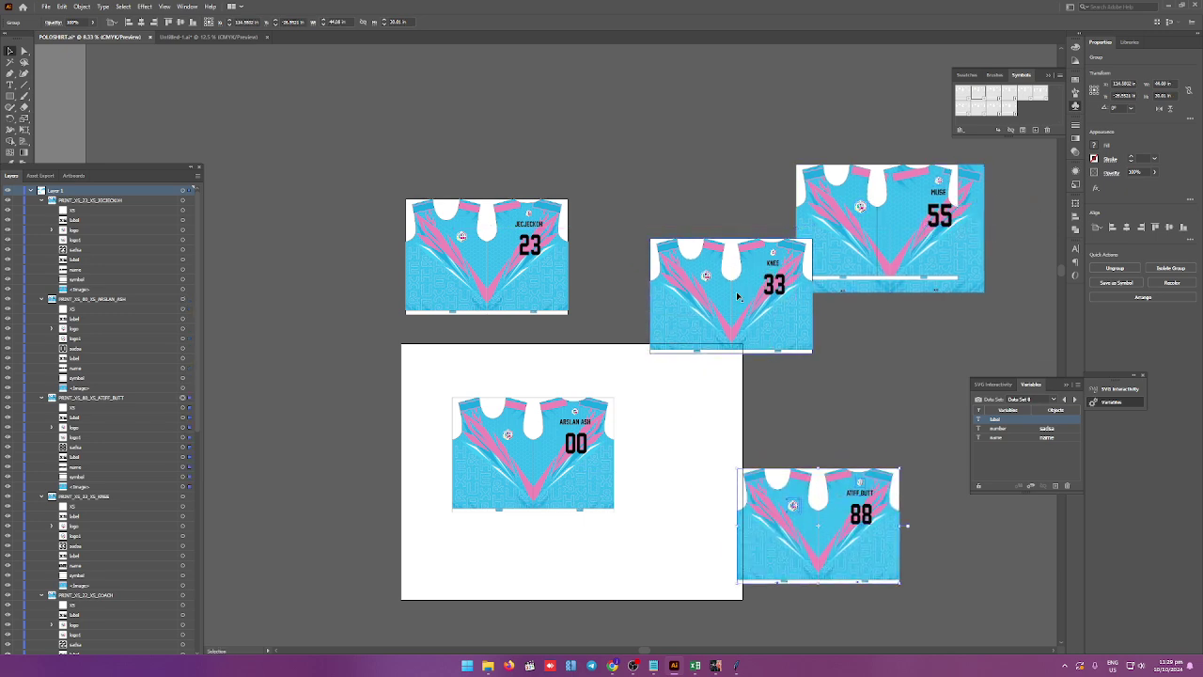
{"action": "left_click_drag", "start_coordinate": [727, 267], "coordinate": [637, 94]}
{"action": "left_click_drag", "start_coordinate": [733, 269], "coordinate": [554, 331]}
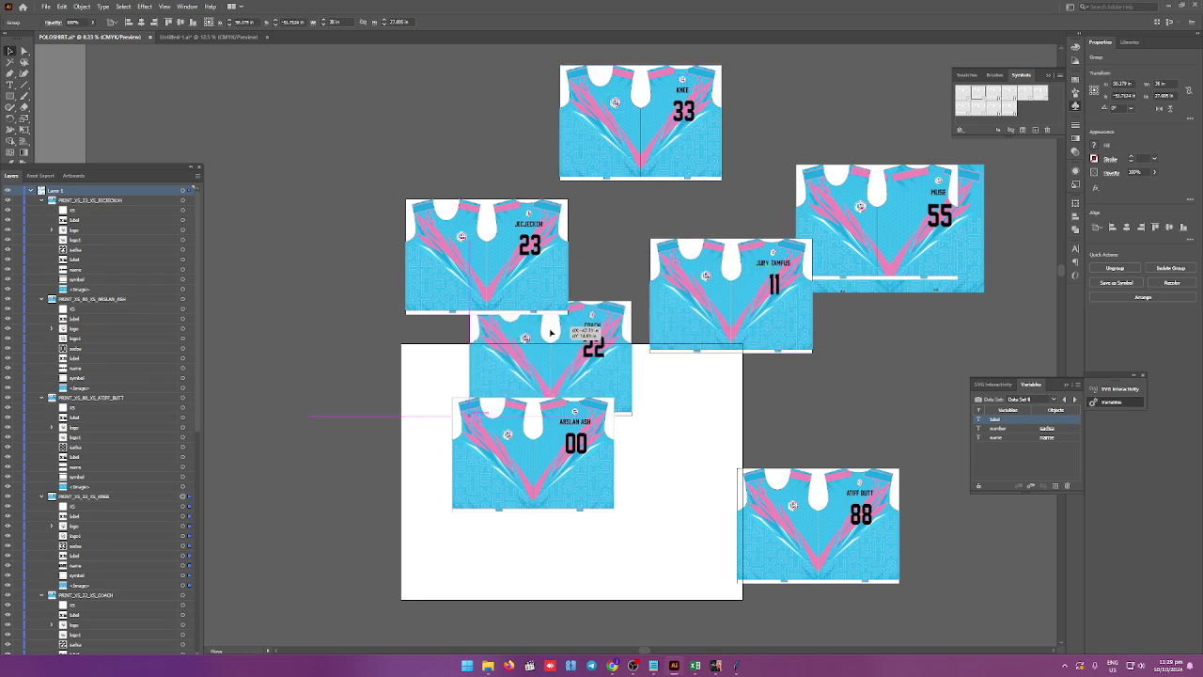
{"action": "mouse_move", "coordinate": [728, 276]}
{"action": "left_mouse_down"}
{"action": "mouse_move", "coordinate": [863, 426]}
{"action": "mouse_move", "coordinate": [737, 463]}
{"action": "left_mouse_up"}
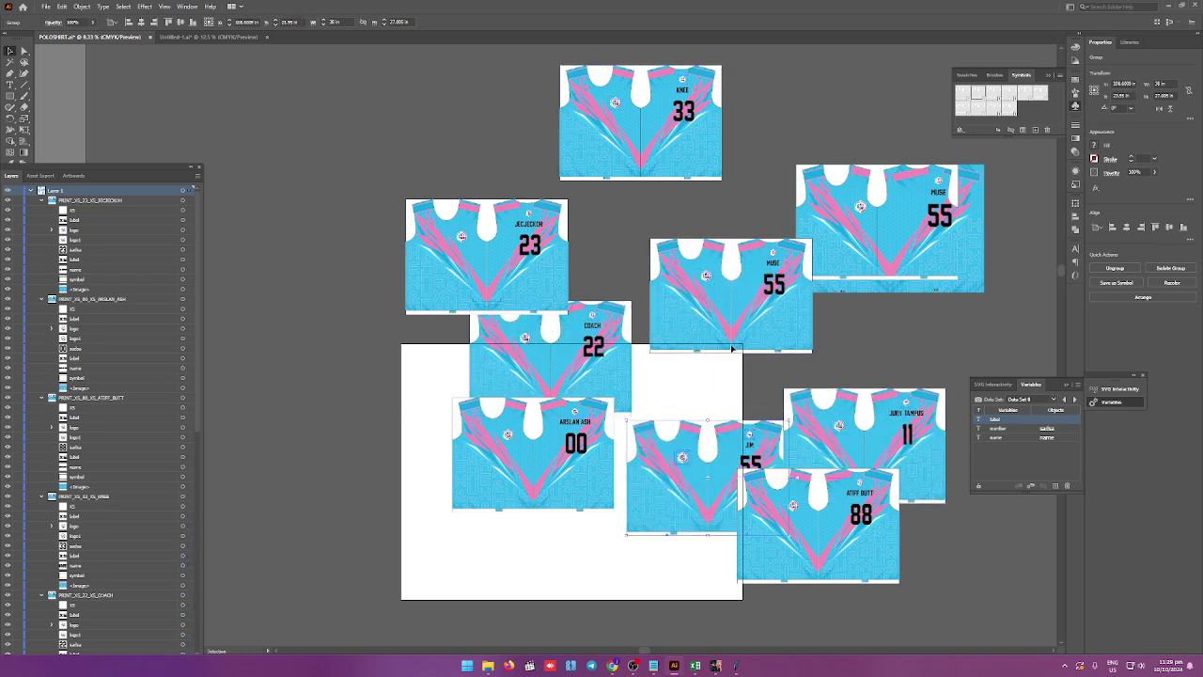
Delete the duplicate MUSE 55 jersey at the upper right.
{"action": "left_click", "coordinate": [755, 301]}
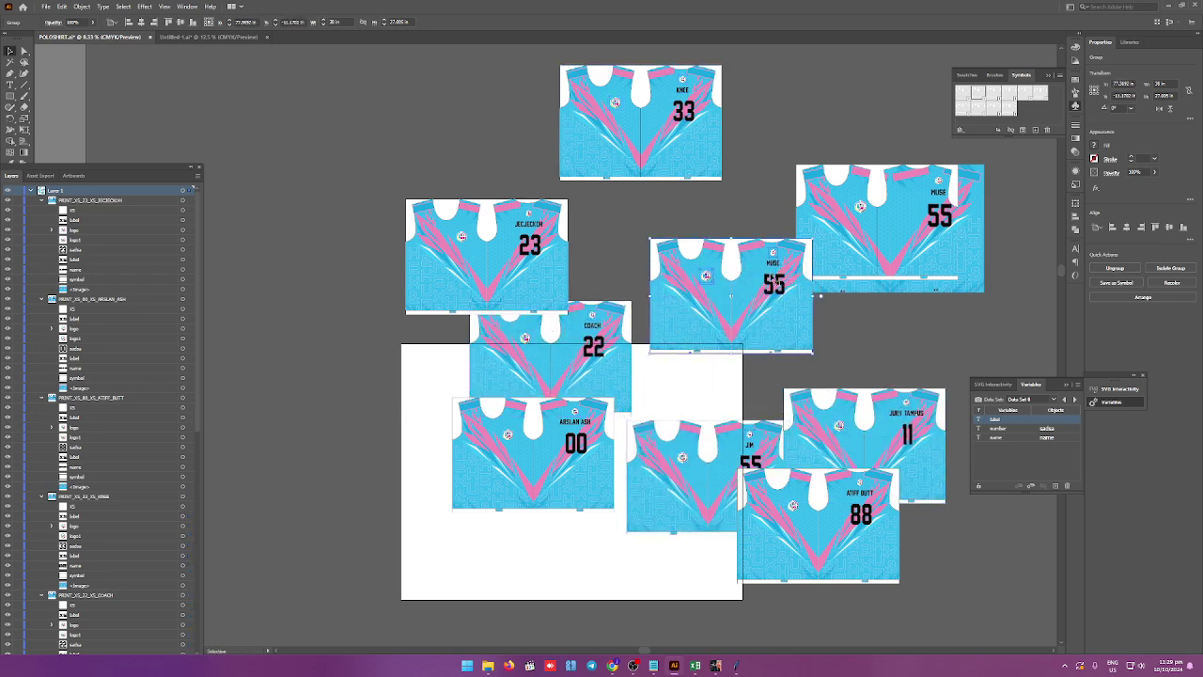
{"action": "left_click", "coordinate": [944, 218]}
{"action": "key", "text": "Delete"}
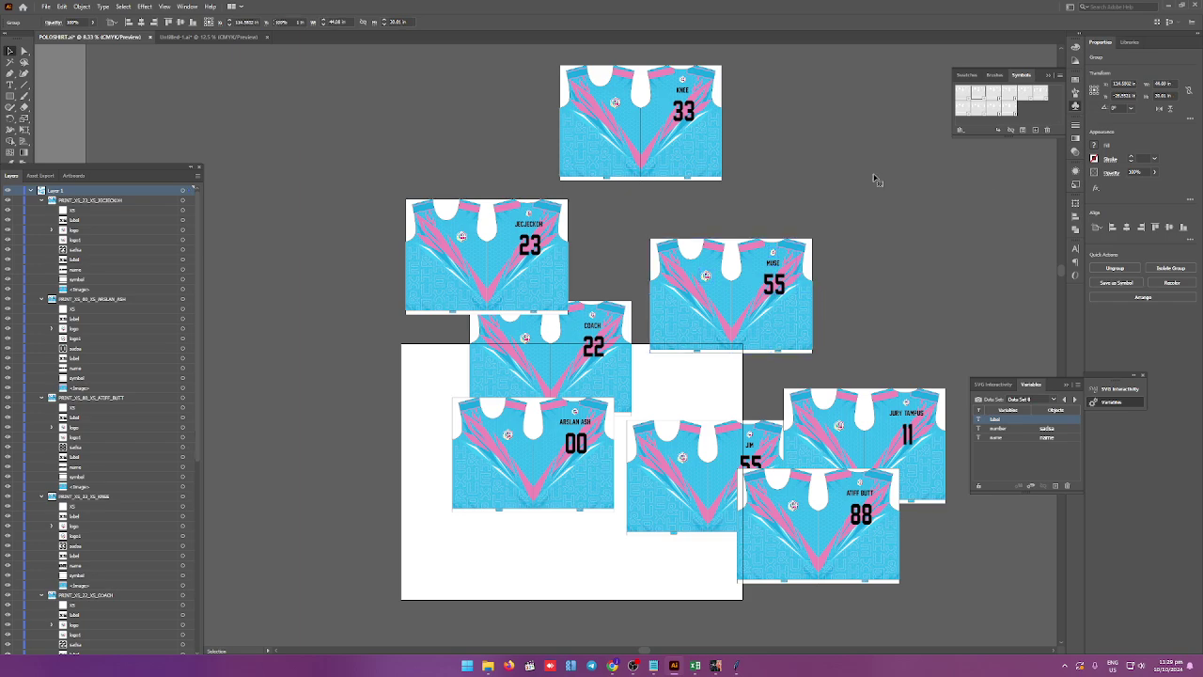
{"action": "scroll", "coordinate": [712, 265], "scroll_direction": "up", "scroll_amount": 5}
{"action": "scroll", "coordinate": [712, 264], "scroll_direction": "down", "scroll_amount": 2}
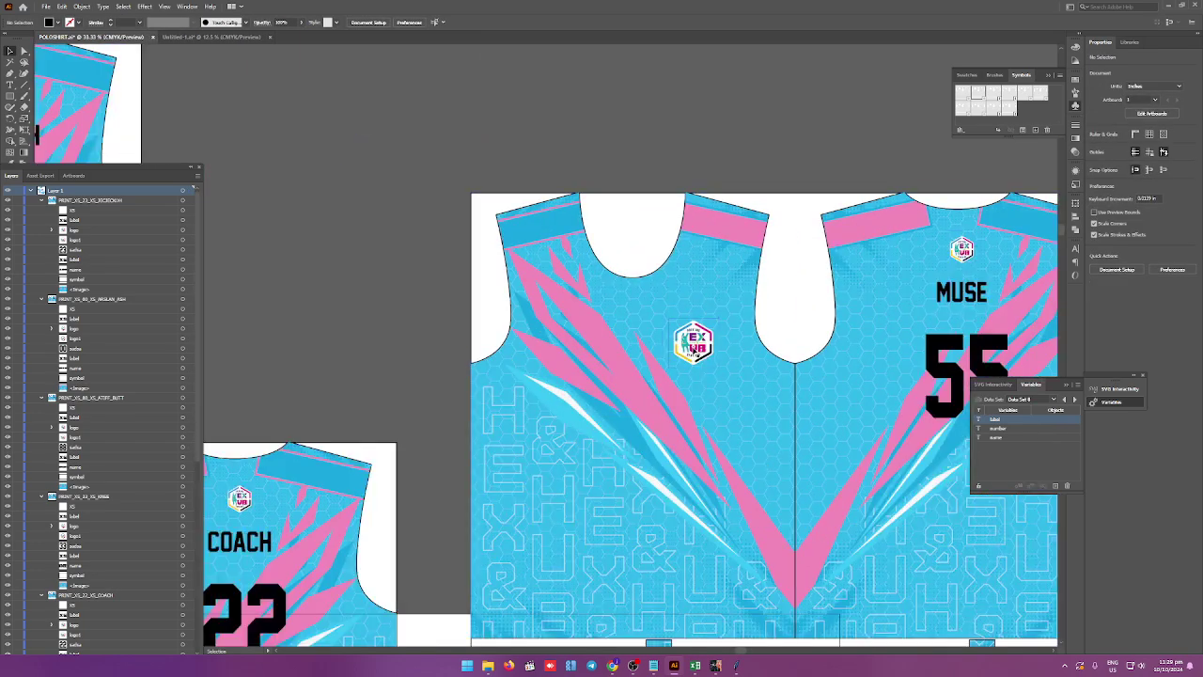
Enter and exit isolation mode on the MUSE jersey groups.
{"action": "double_click", "coordinate": [693, 343]}
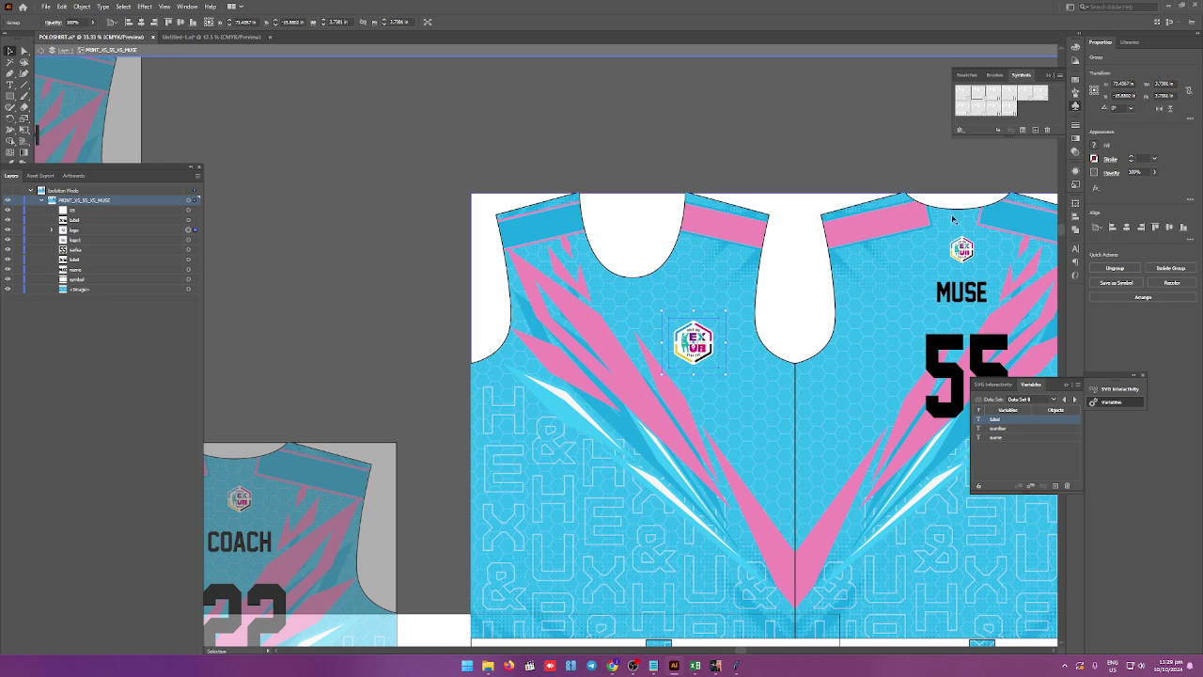
{"action": "key", "text": "Escape"}
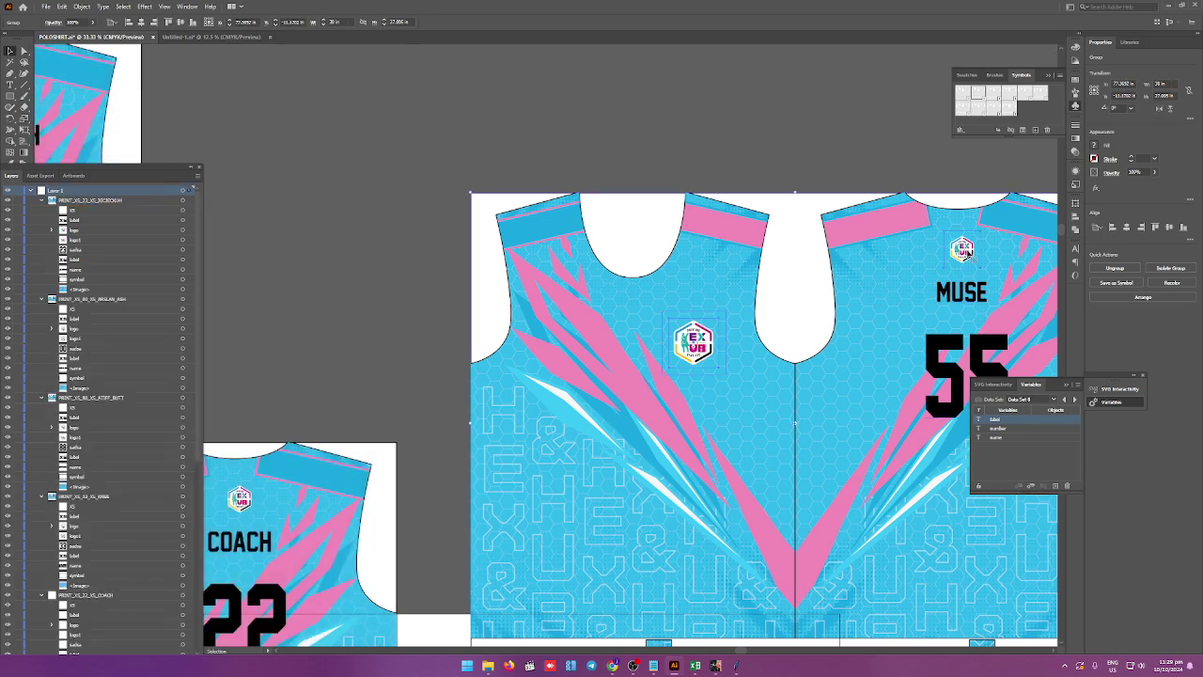
{"action": "double_click", "coordinate": [969, 254]}
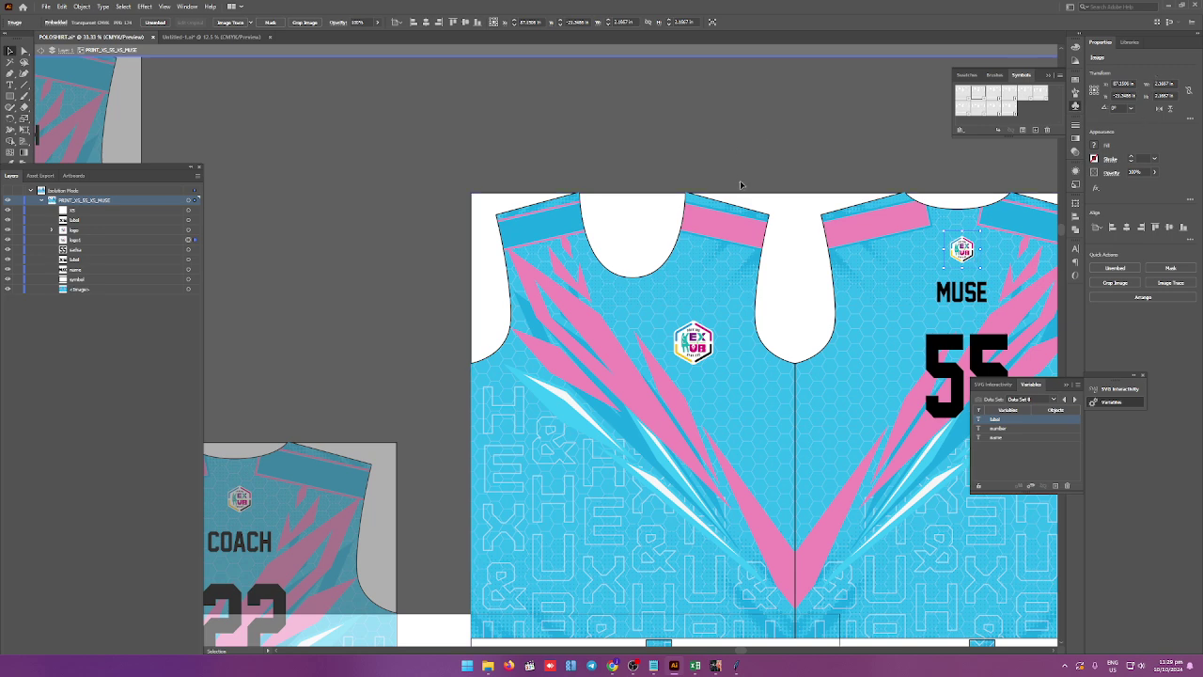
{"action": "key", "text": "Escape"}
Zoom out, move the 00, 55 and 88 jerseys to free spots, and select all eight.
{"action": "scroll", "coordinate": [664, 205], "scroll_direction": "down", "scroll_amount": 4}
{"action": "scroll", "coordinate": [664, 206], "scroll_direction": "down", "scroll_amount": 2}
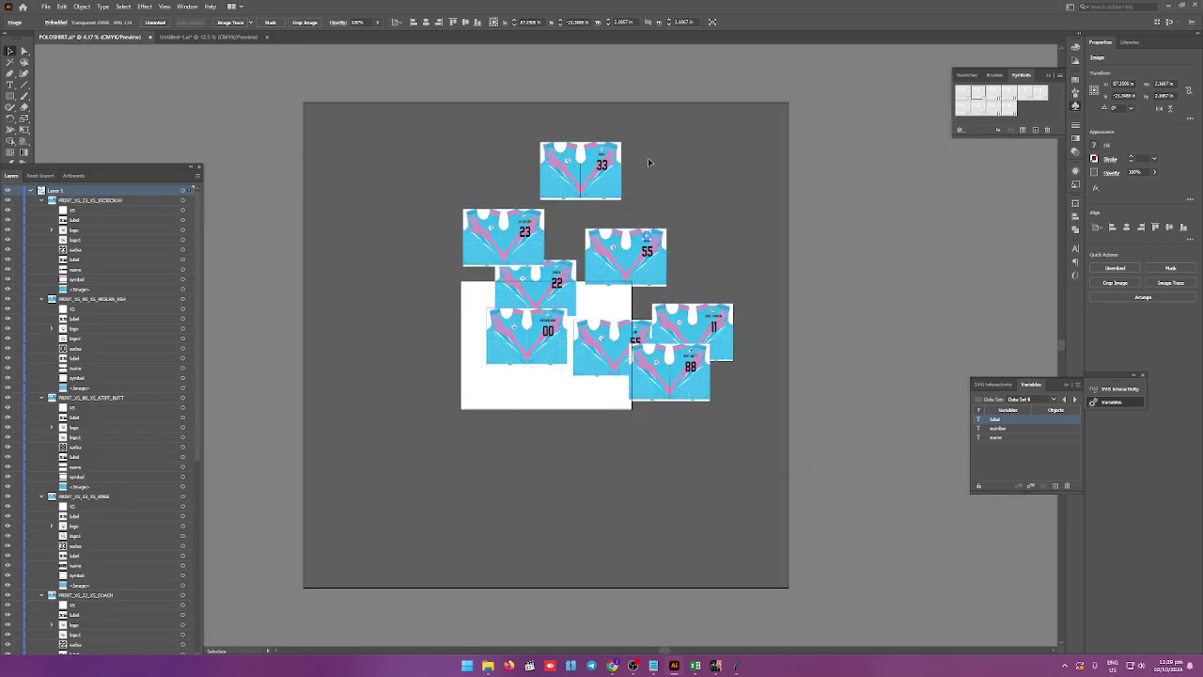
{"action": "left_click", "coordinate": [706, 166]}
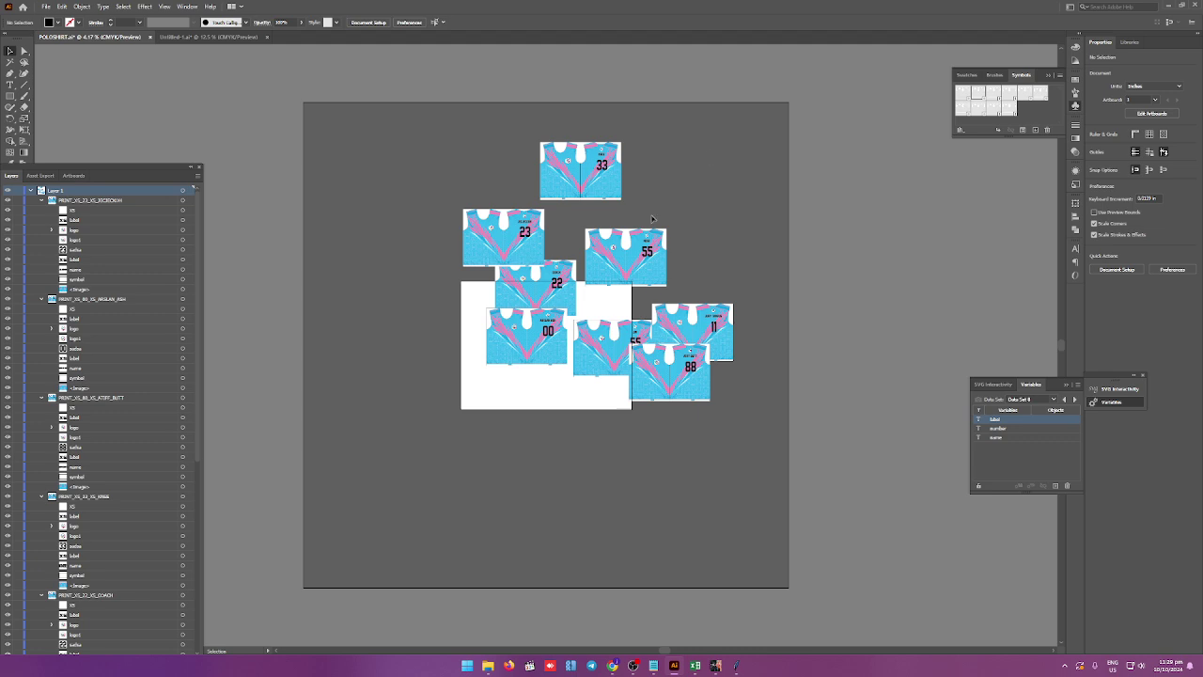
{"action": "left_click_drag", "start_coordinate": [526, 335], "coordinate": [460, 411]}
{"action": "left_click_drag", "start_coordinate": [591, 373], "coordinate": [526, 403]}
{"action": "left_click_drag", "start_coordinate": [669, 371], "coordinate": [666, 418]}
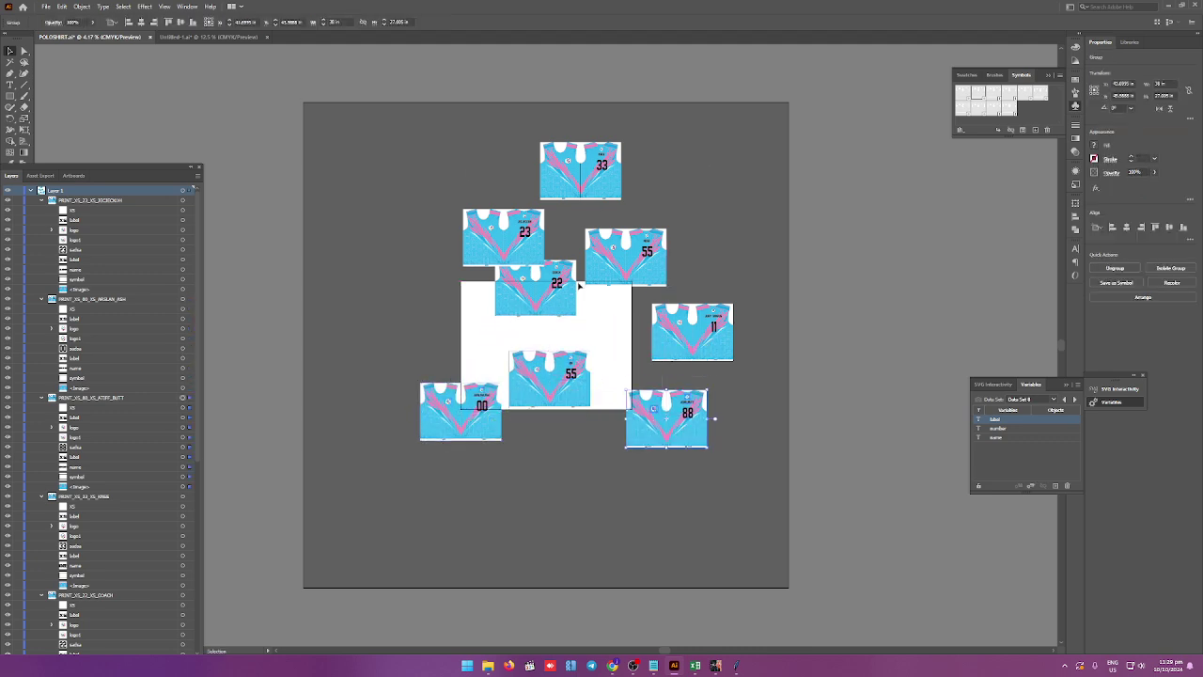
{"action": "left_click_drag", "start_coordinate": [385, 160], "coordinate": [698, 499]}
{"action": "left_click", "coordinate": [187, 7]}
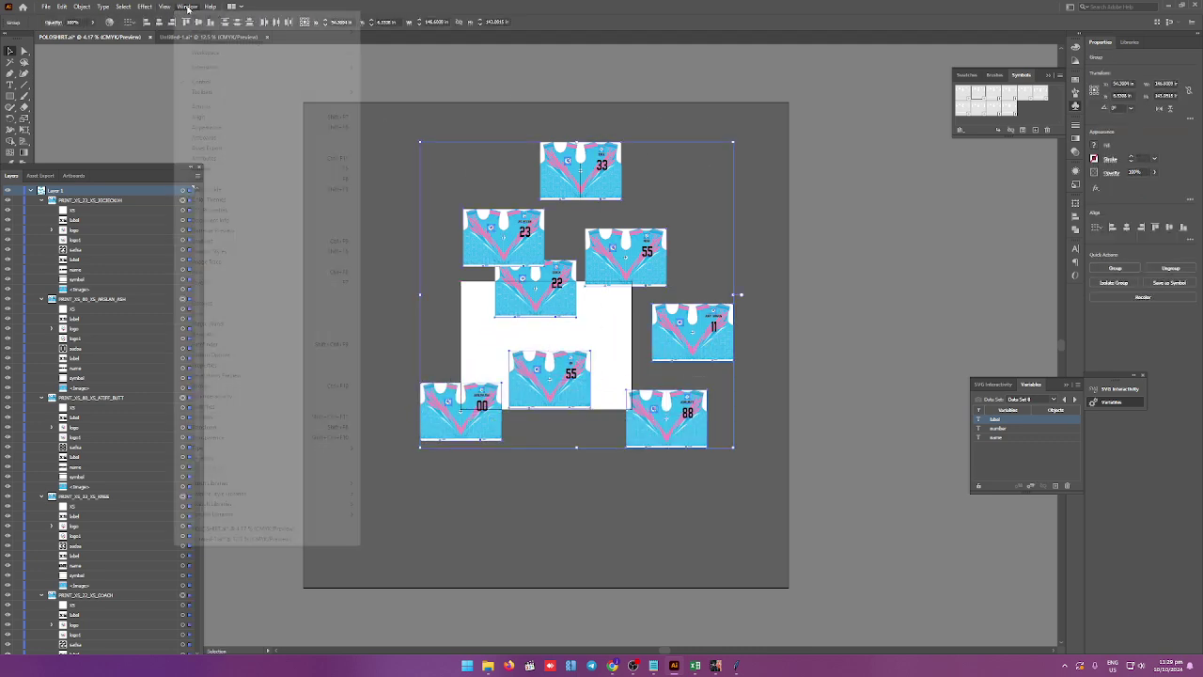
Add the eight jerseys as separate Asset Export assets with format JPG 100.
{"action": "left_click", "coordinate": [206, 147]}
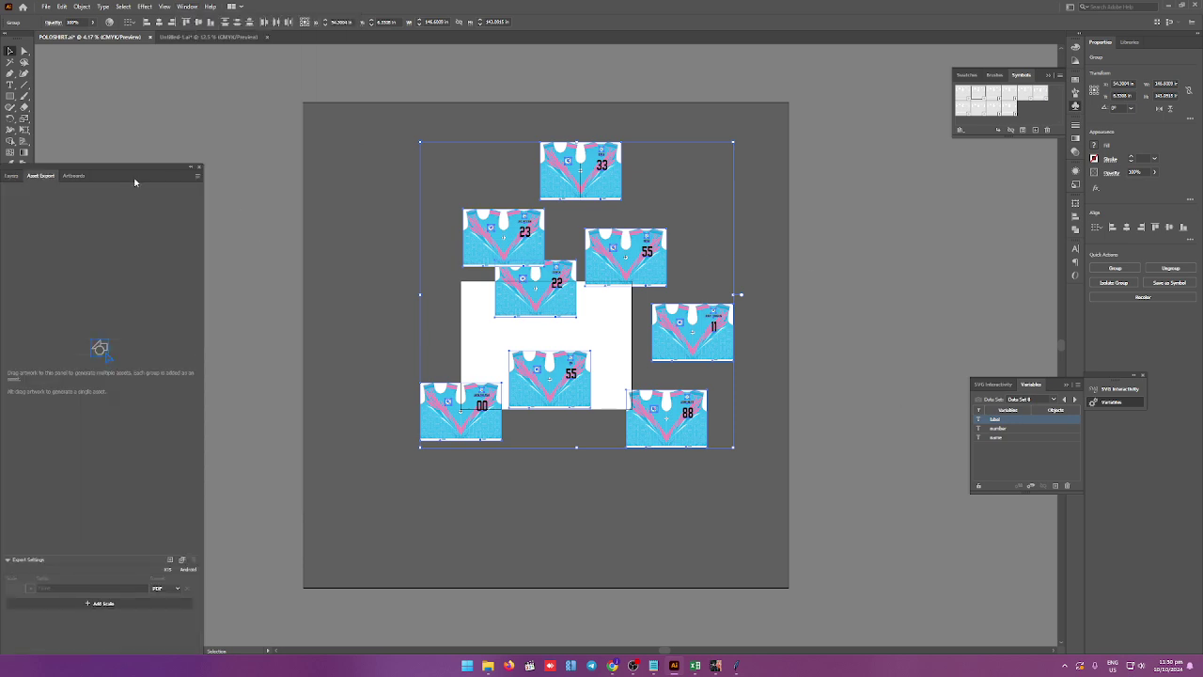
{"action": "left_click_drag", "start_coordinate": [134, 179], "coordinate": [969, 158]}
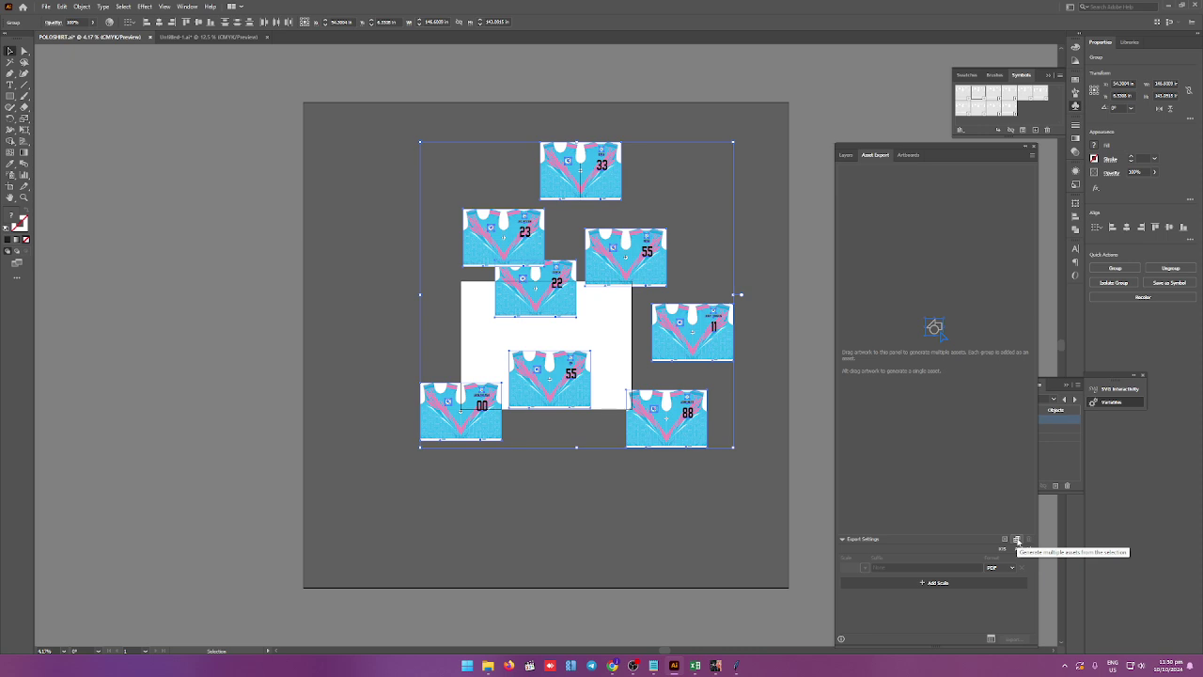
{"action": "left_click", "coordinate": [1017, 541]}
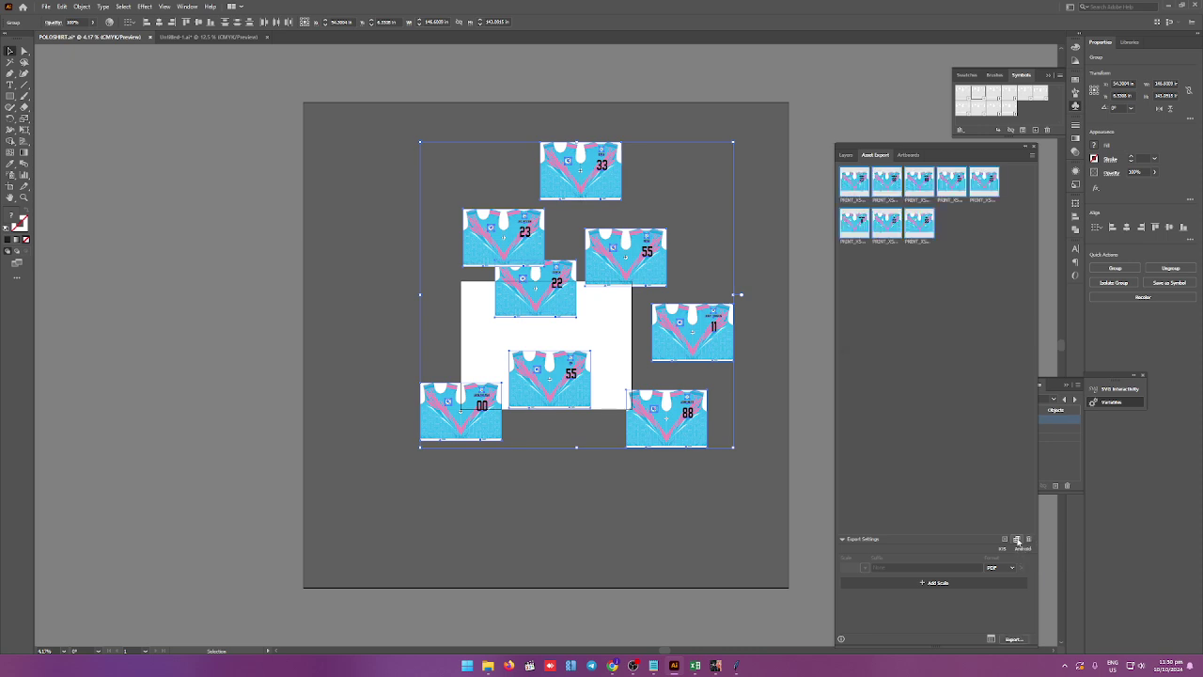
{"action": "left_click", "coordinate": [994, 567]}
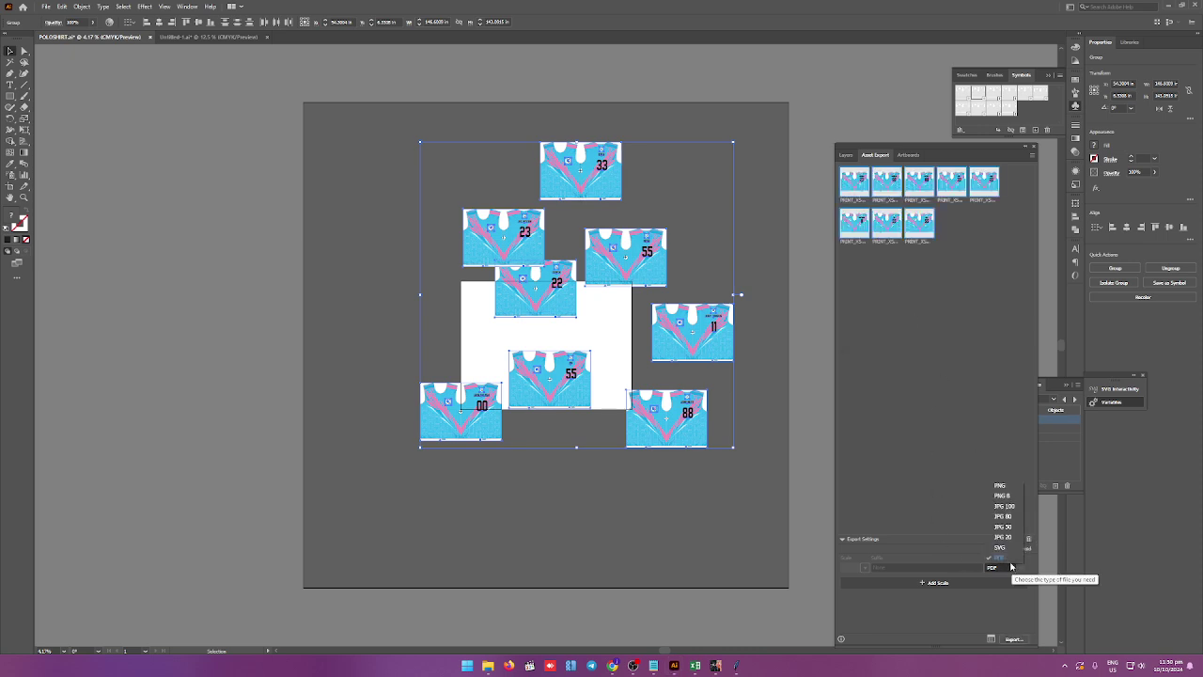
{"action": "left_click", "coordinate": [1004, 505]}
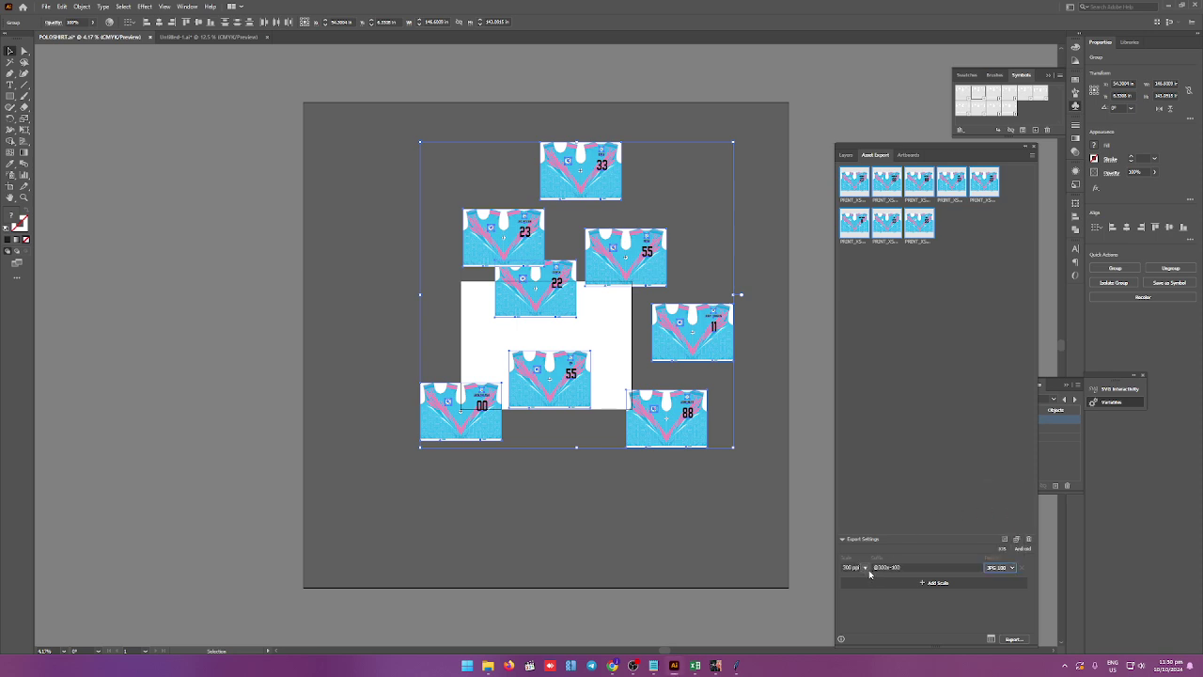
{"action": "left_click", "coordinate": [852, 567]}
Export the eight jersey assets into the DEMO2 folder.
{"action": "left_click", "coordinate": [1013, 639]}
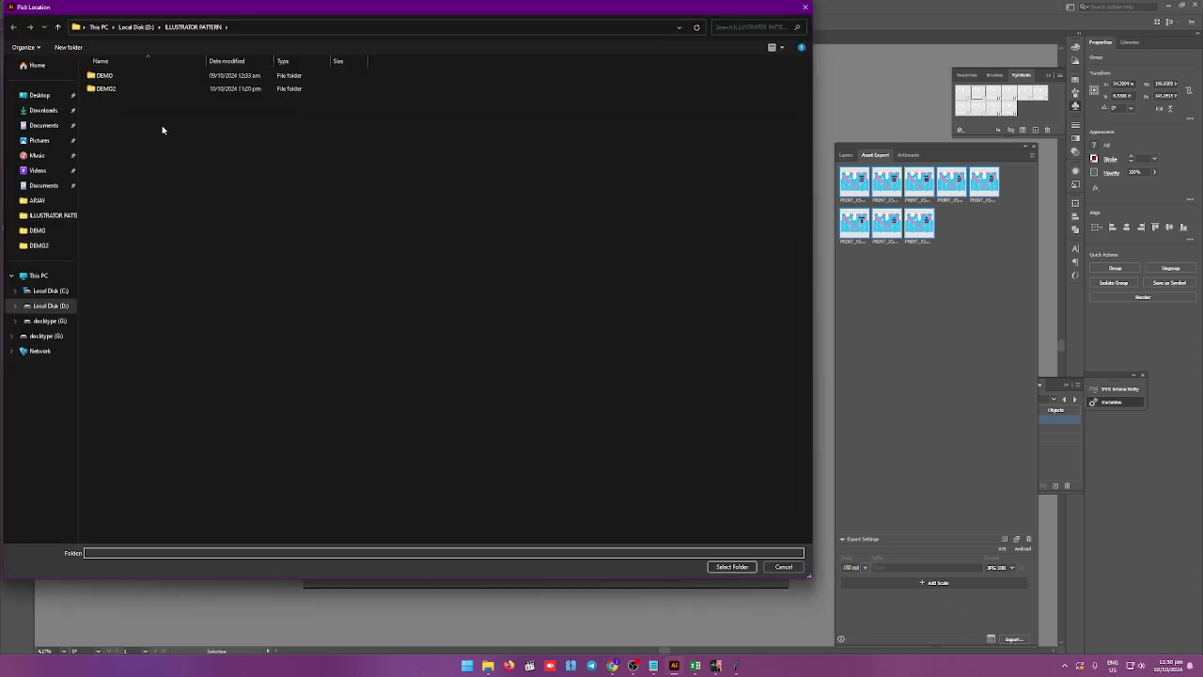
{"action": "left_click", "coordinate": [108, 91]}
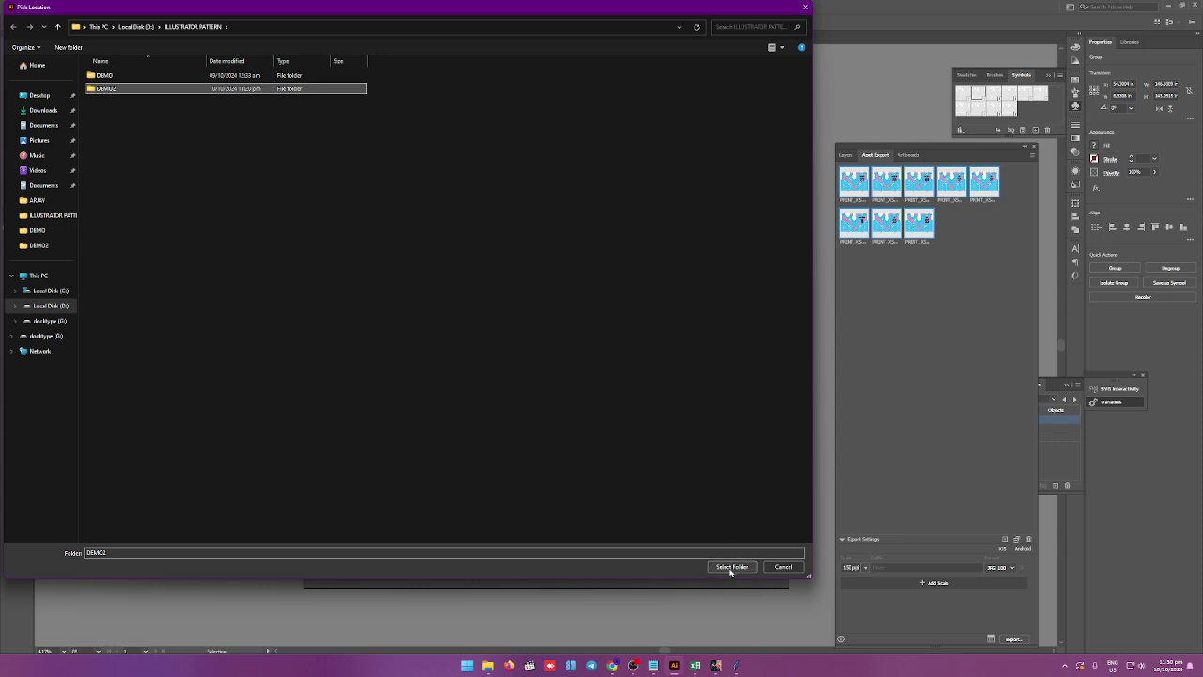
{"action": "left_click", "coordinate": [731, 567]}
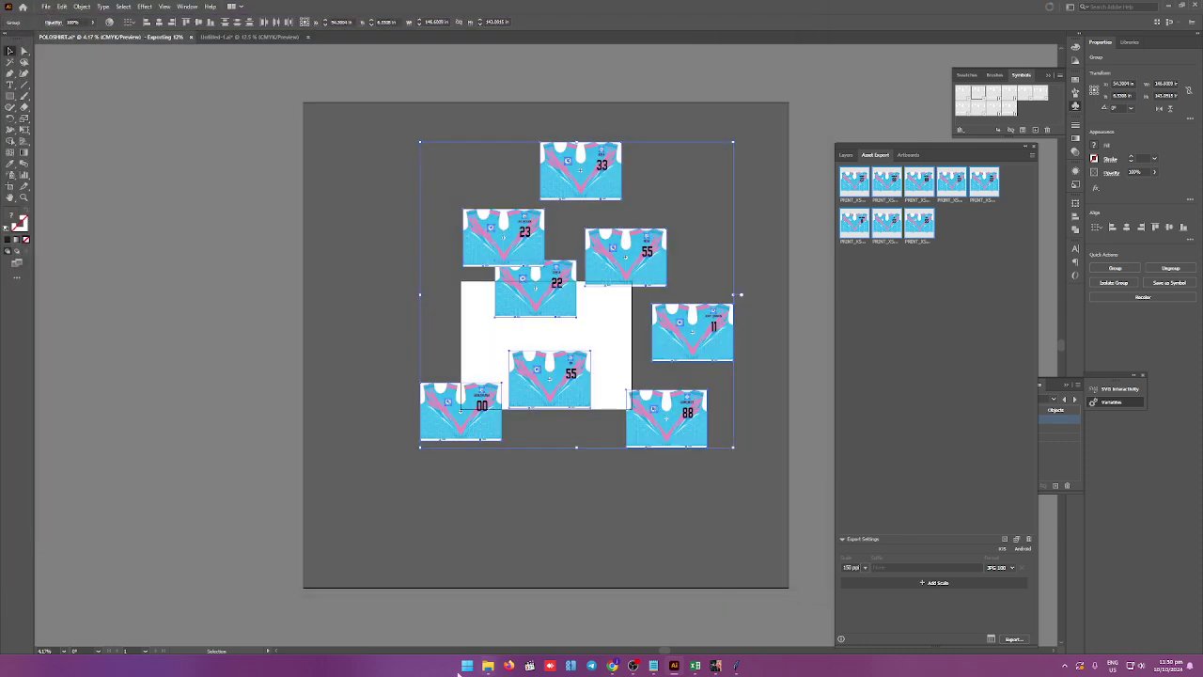
{"action": "left_click", "coordinate": [488, 665]}
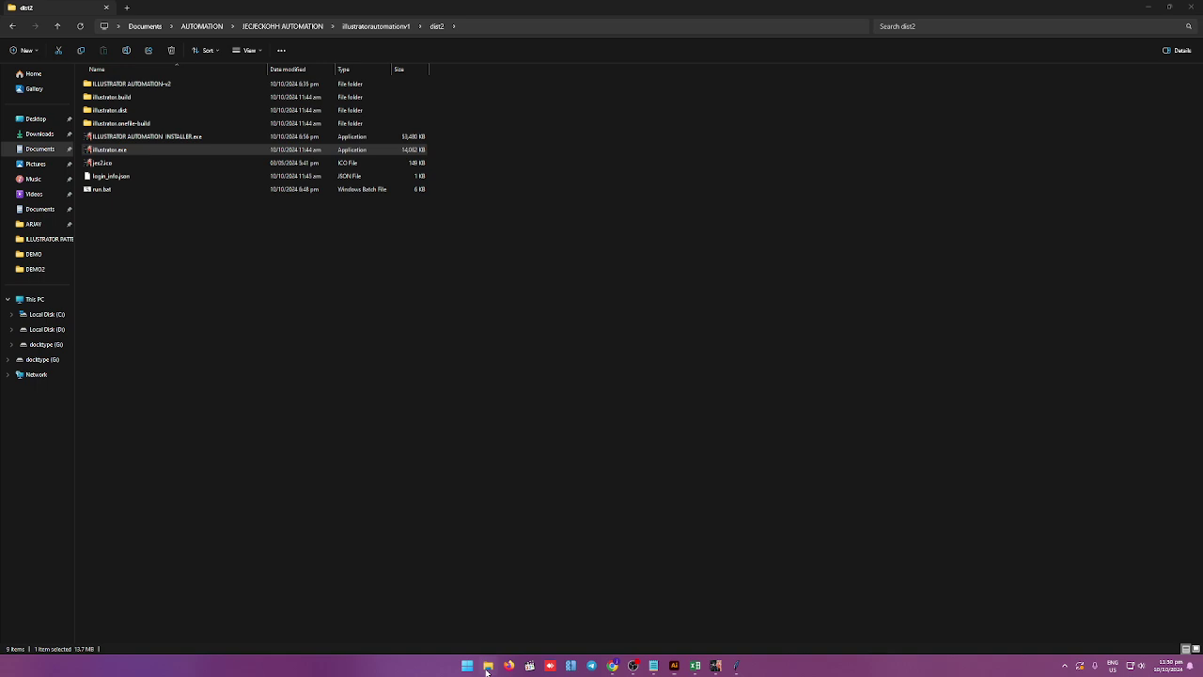
Navigate to D:\ILLUSTRATOR PATTERN\DEMO2\150ppi in File Explorer.
{"action": "left_click", "coordinate": [54, 329]}
{"action": "left_click", "coordinate": [128, 150]}
{"action": "double_click", "coordinate": [128, 150]}
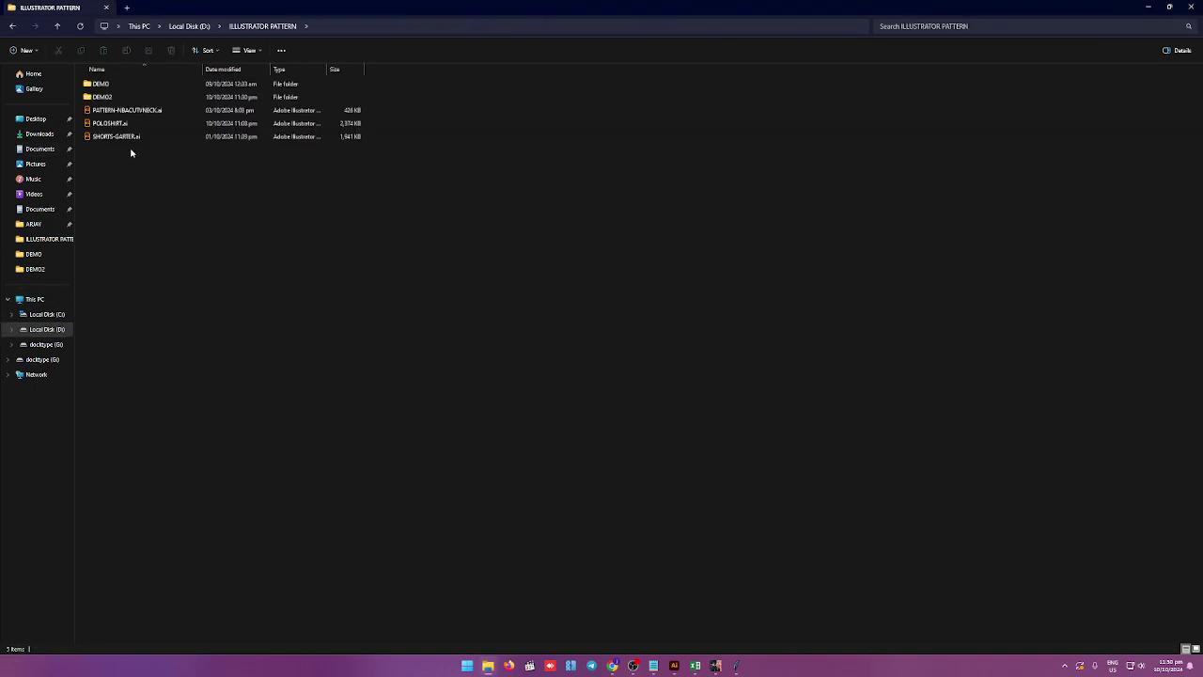
{"action": "double_click", "coordinate": [118, 98]}
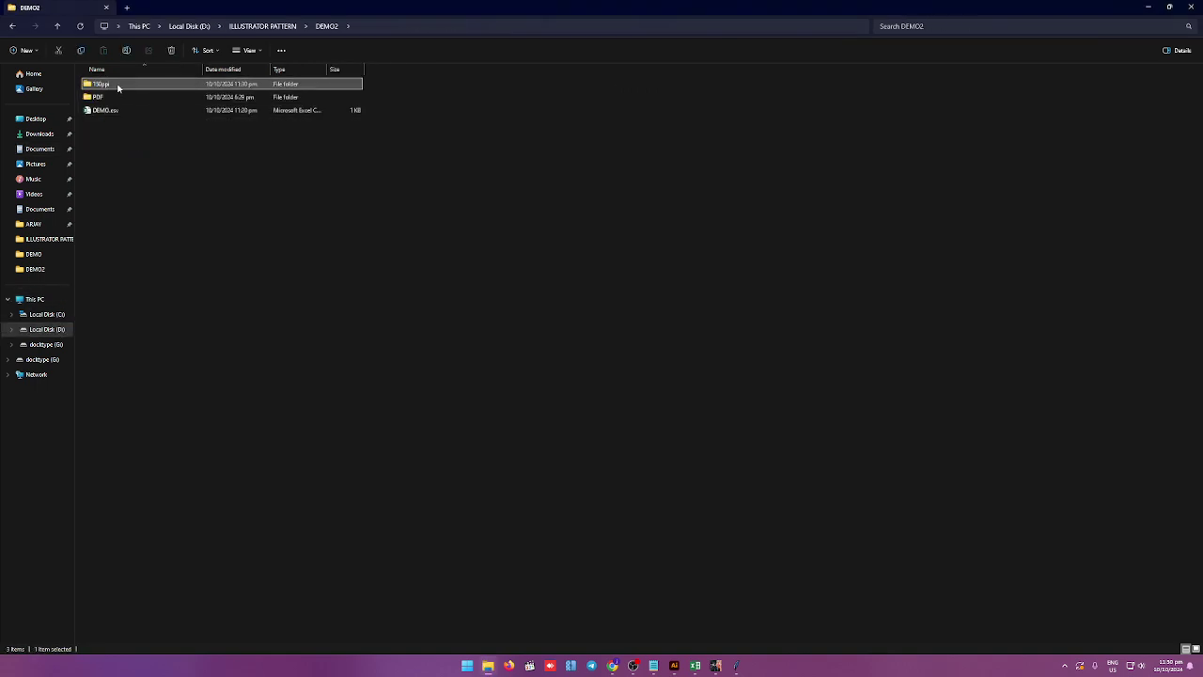
{"action": "double_click", "coordinate": [119, 83]}
Show the files as large icons, refresh the folder, and select all eight jersey JPGs.
{"action": "right_click", "coordinate": [327, 228]}
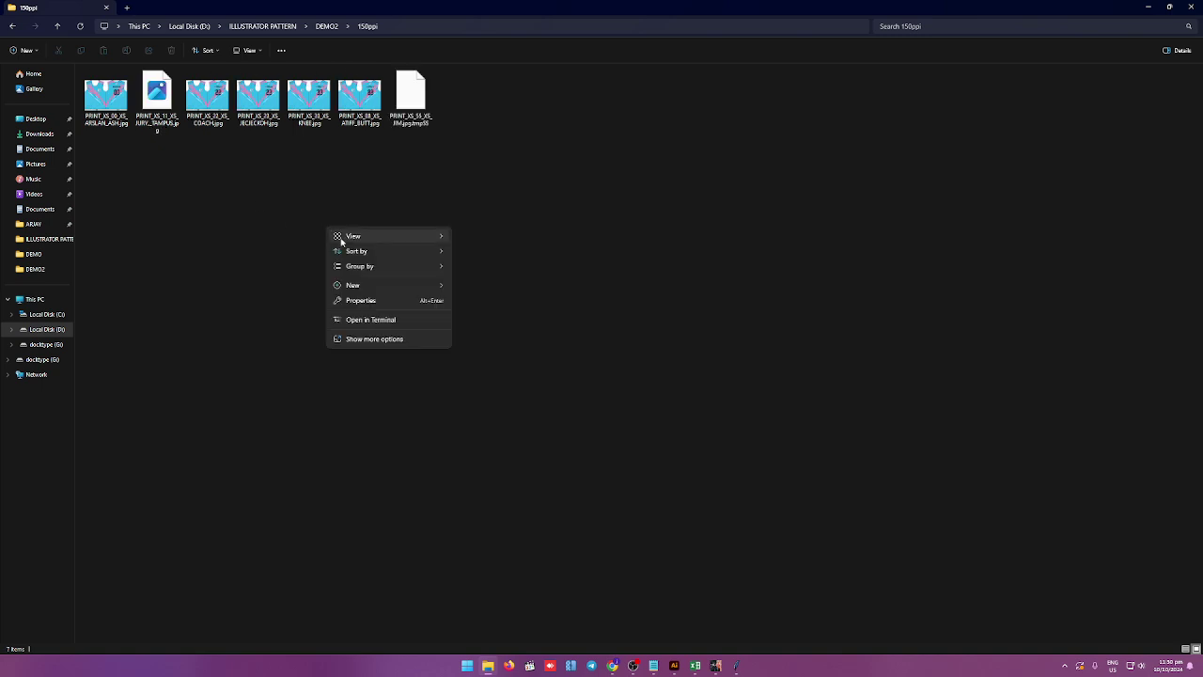
{"action": "left_click", "coordinate": [494, 248]}
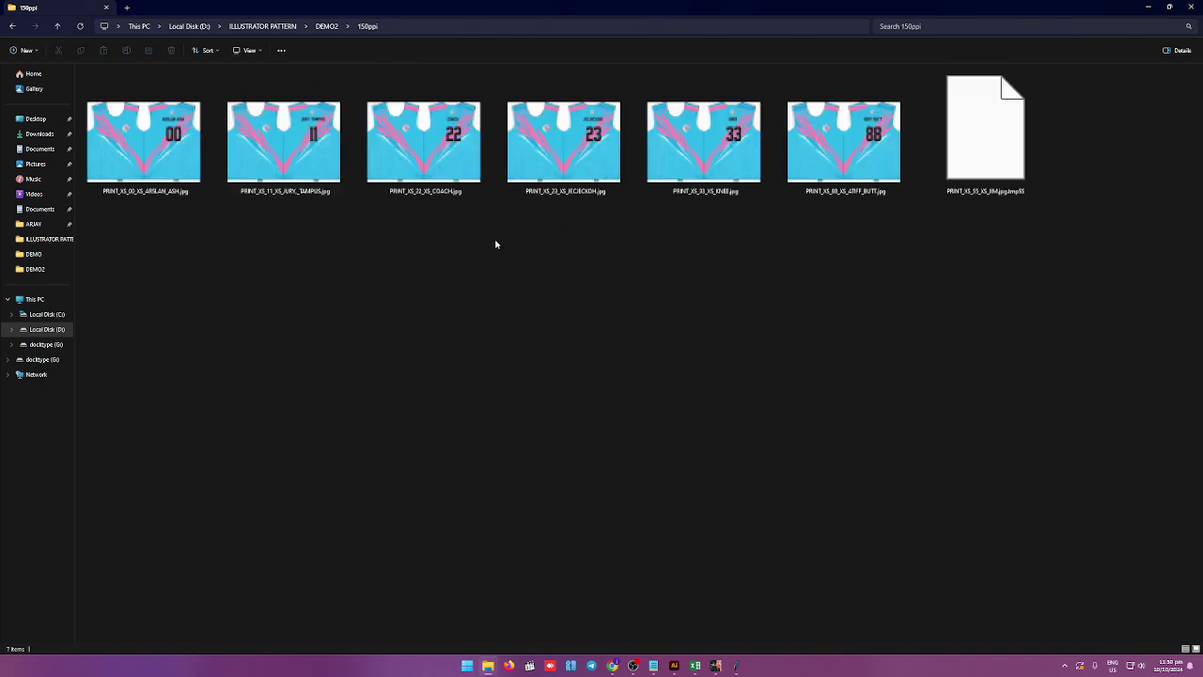
{"action": "right_click", "coordinate": [609, 333]}
{"action": "mouse_move", "coordinate": [649, 340]}
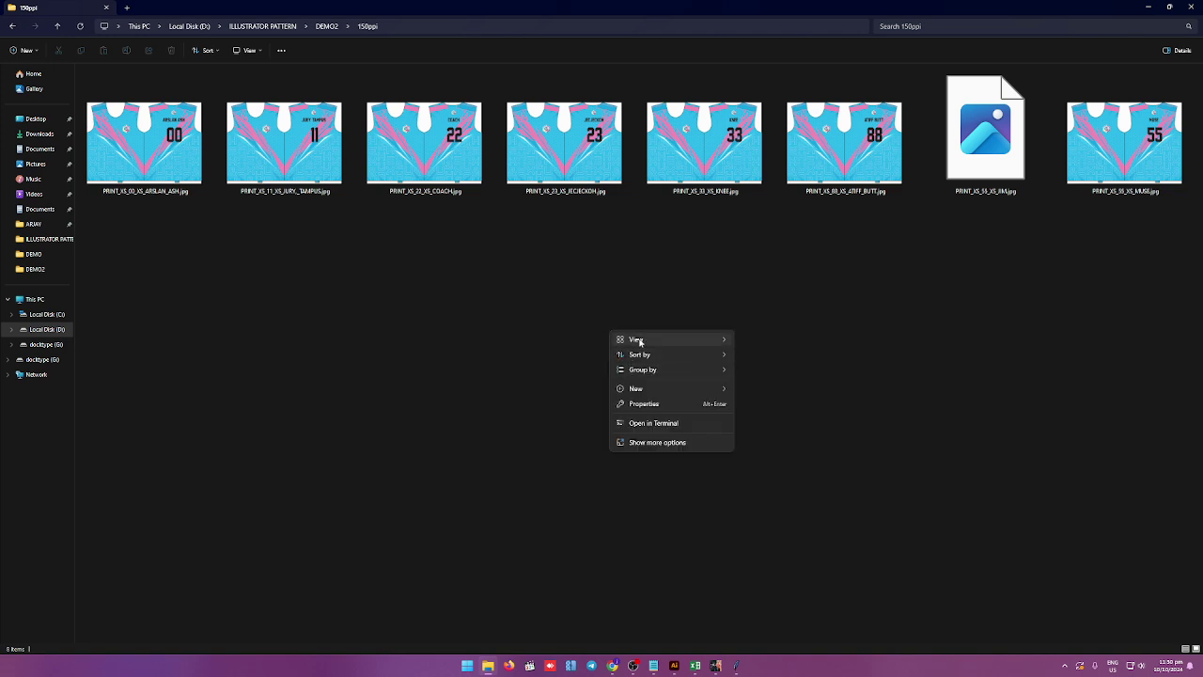
{"action": "left_click", "coordinate": [655, 441]}
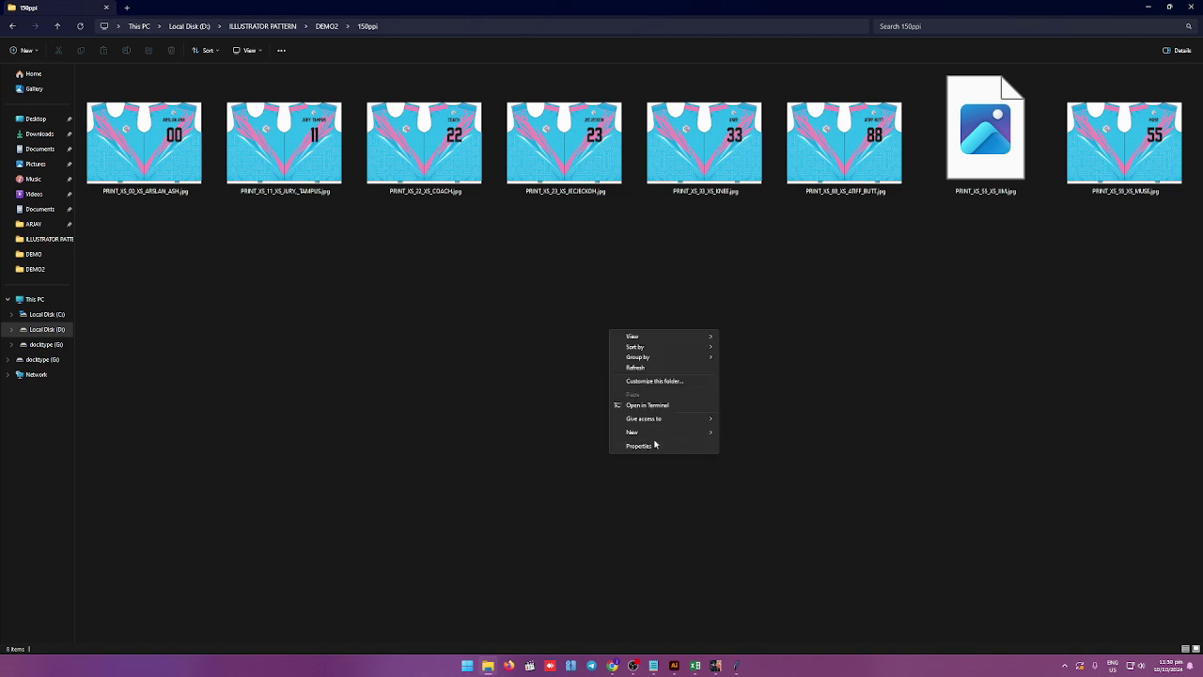
{"action": "left_click", "coordinate": [649, 369]}
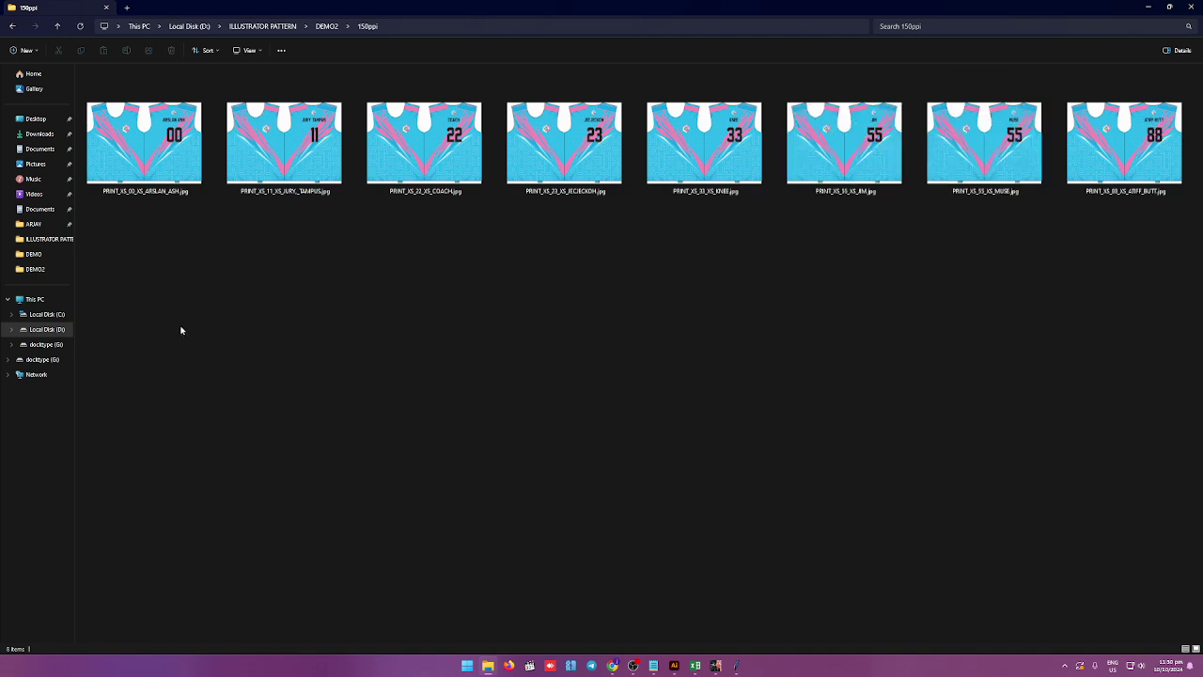
{"action": "left_click_drag", "start_coordinate": [167, 310], "coordinate": [1113, 68]}
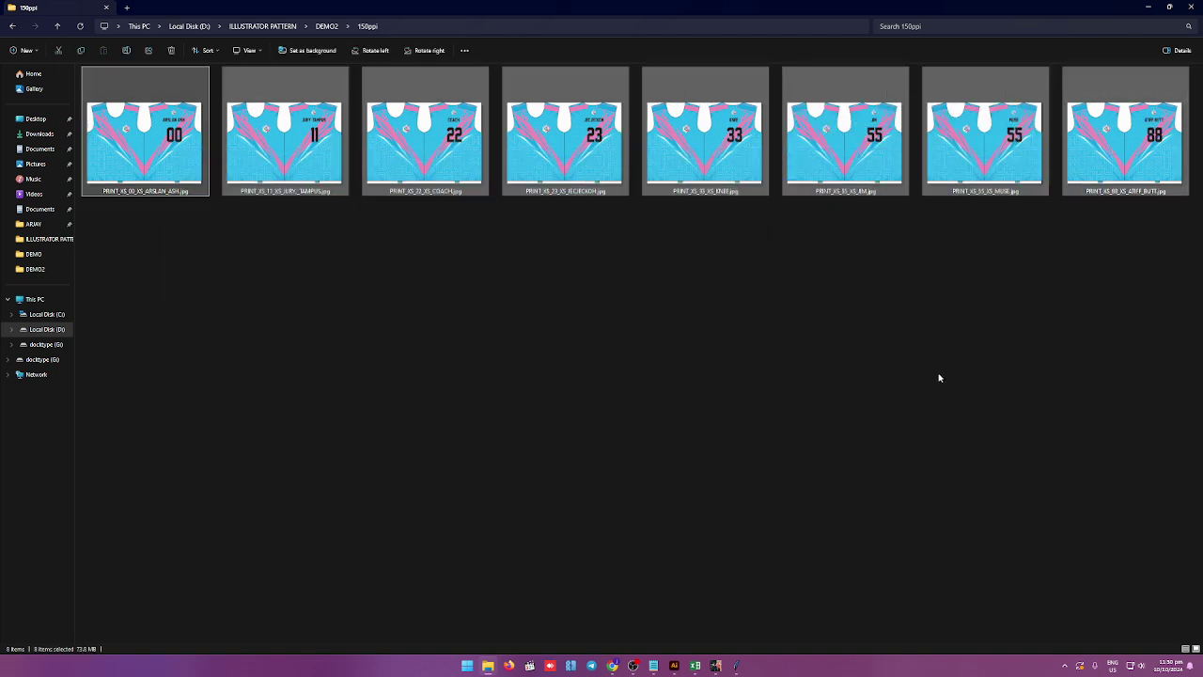
{"action": "left_click", "coordinate": [738, 665]}
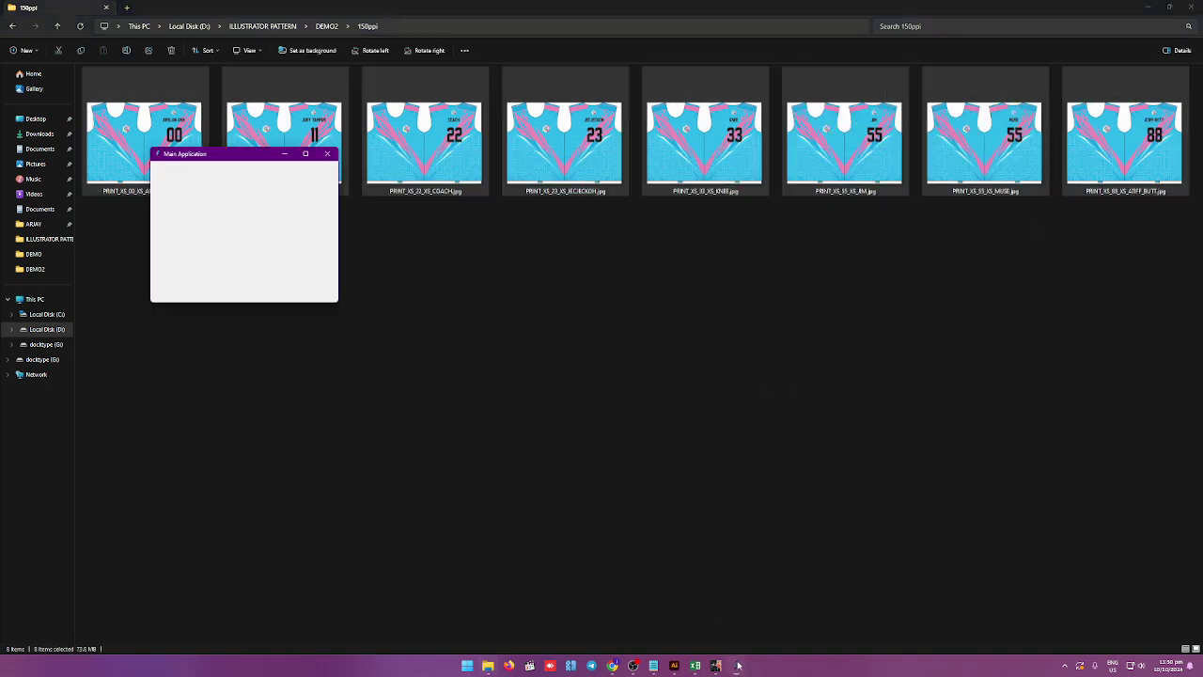